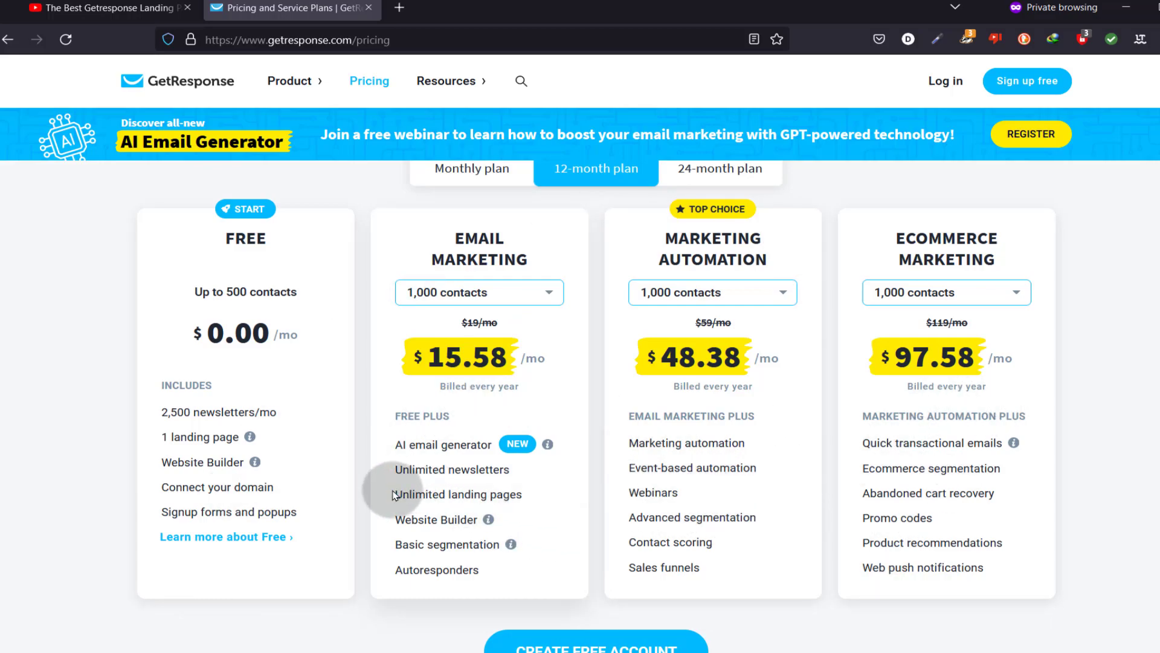
- Highlight the "Unlimited landing pages" feature of the Email Marketing plan on the pricing page
left_click_drag(396, 494, 522, 495)
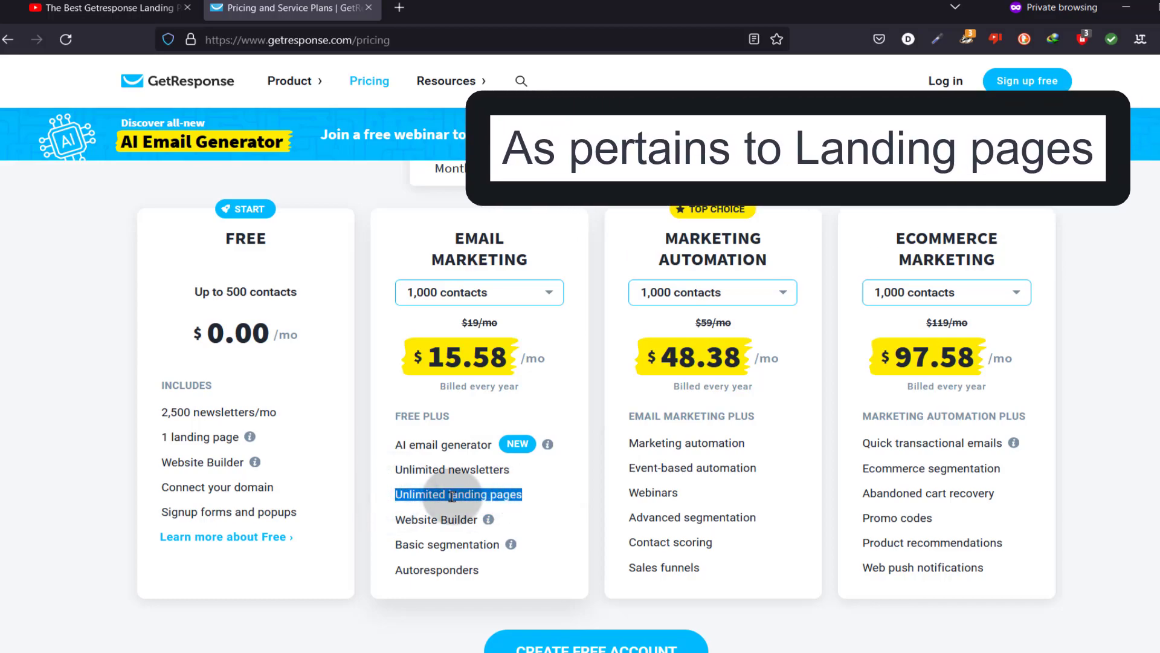
left_click(264, 586)
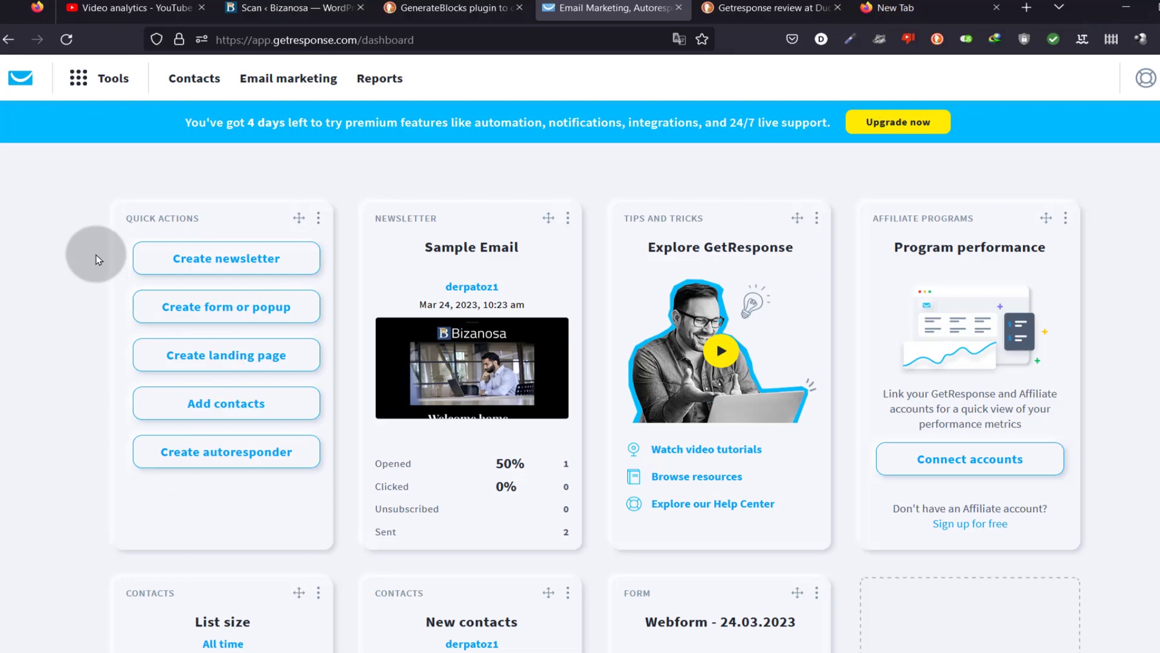
- Go to the Landing pages tool, enlarge the page to 120%, and start creating a landing page
left_click(90, 82)
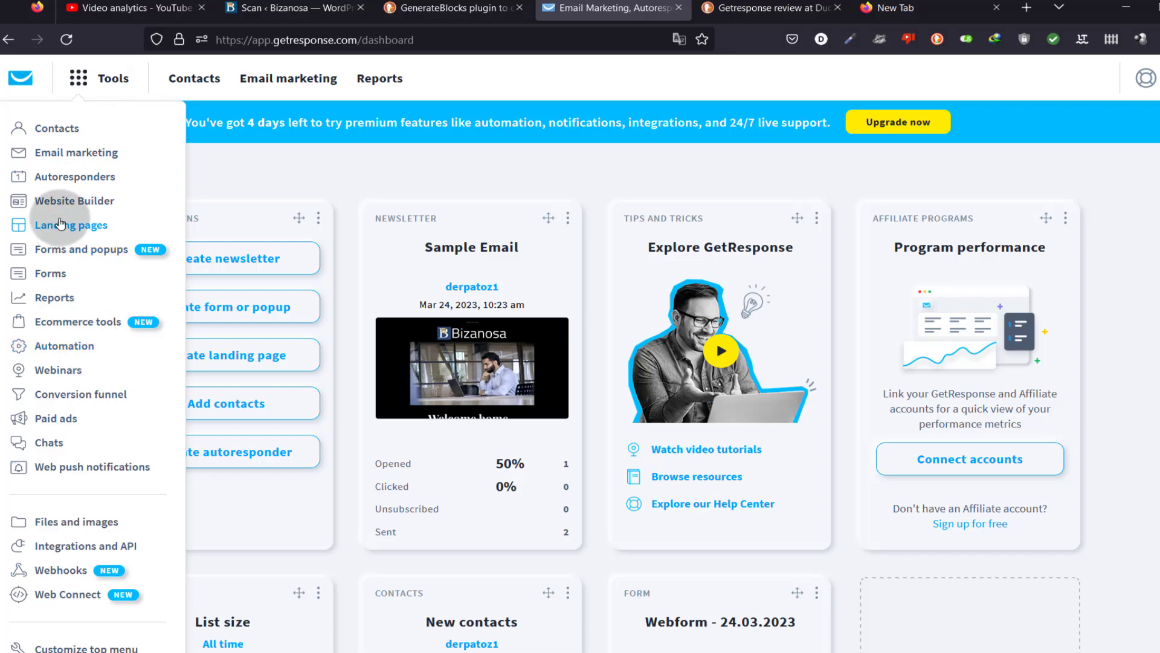
left_click(78, 227)
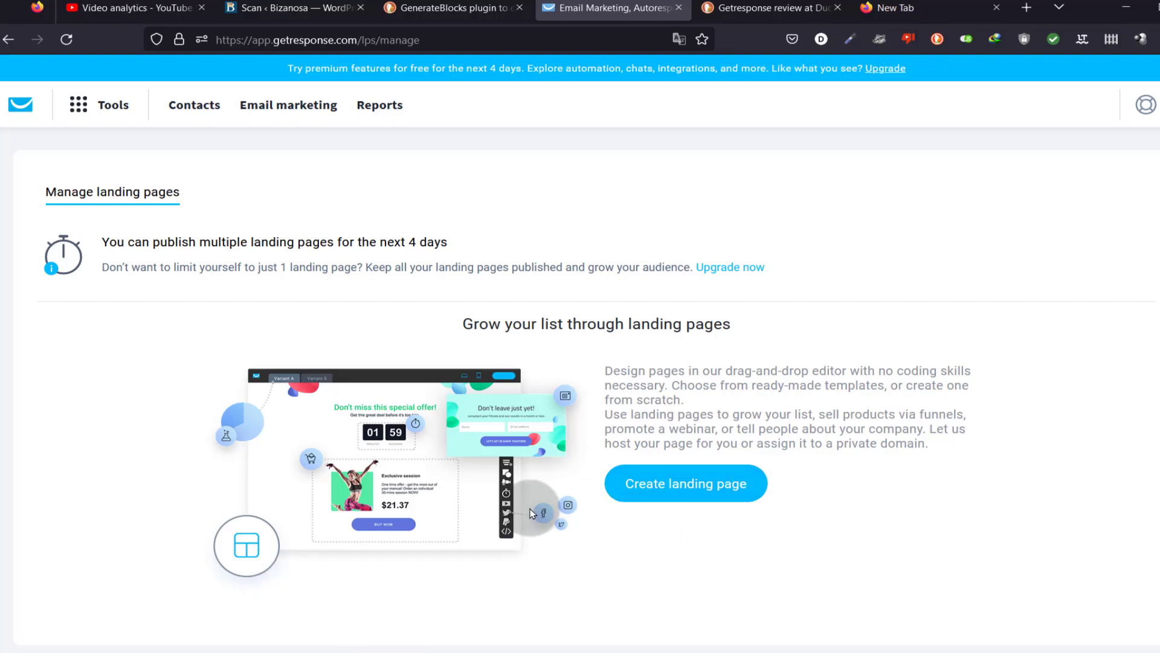
key("ctrl+plus")
key("ctrl+plus")
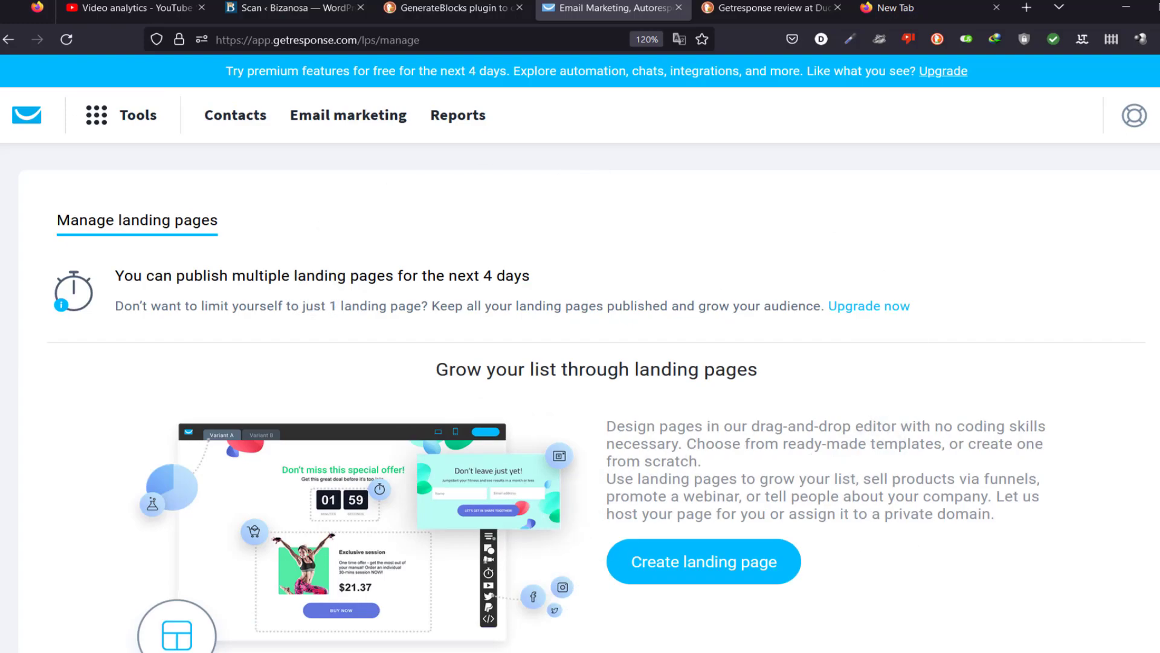
left_click(699, 564)
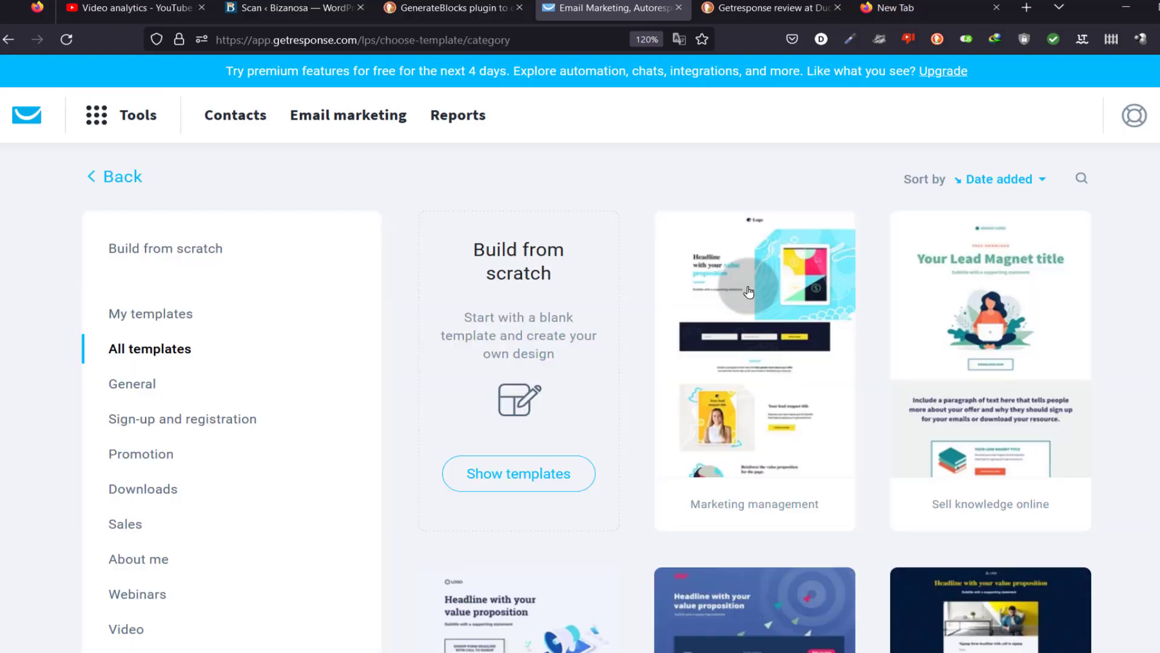
- Browse the landing page templates, switch to the Build from scratch set, and look through its plain templates
scroll(868, 389, "down", 5)
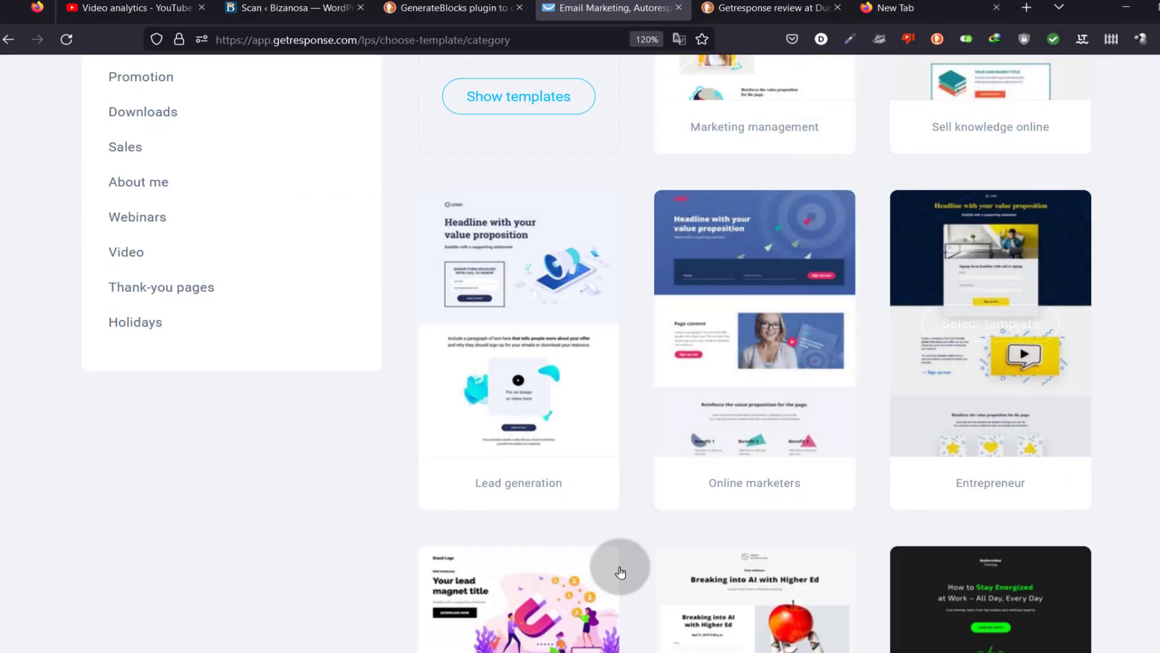
scroll(847, 481, "down", 4)
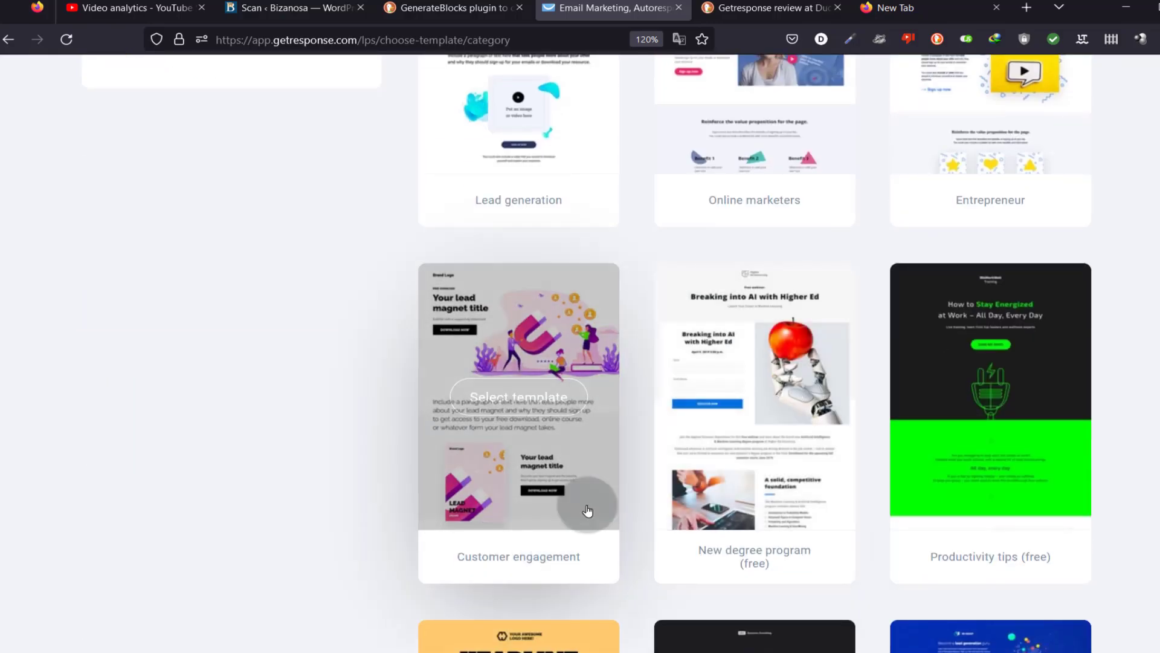
scroll(590, 511, "up", 9)
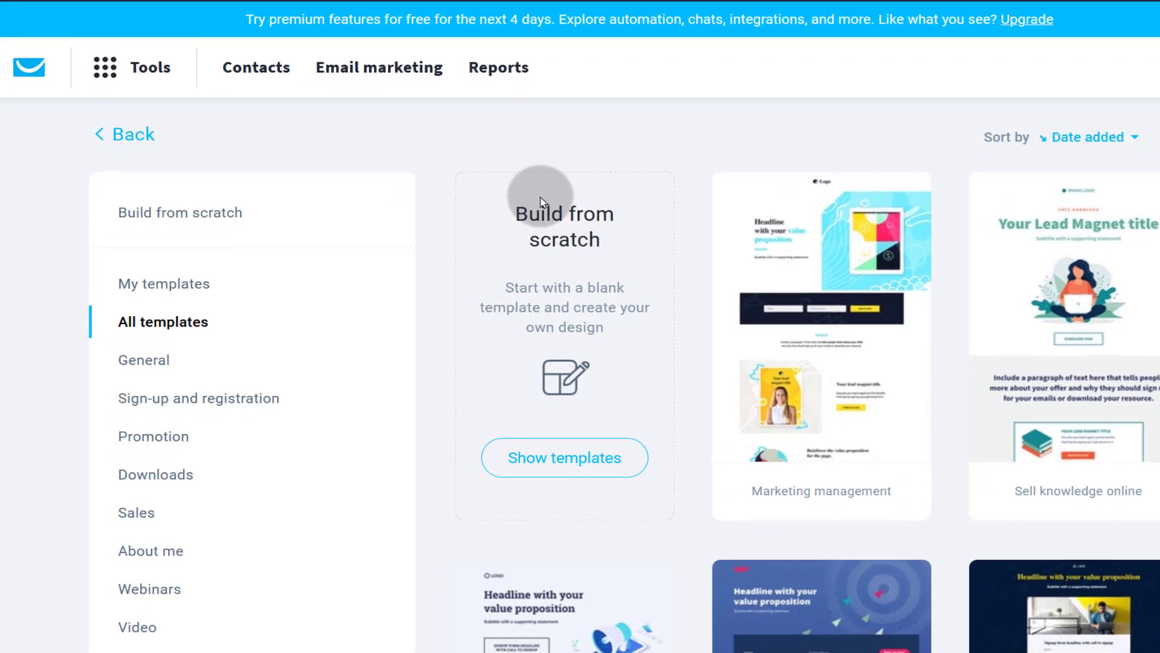
left_click(550, 458)
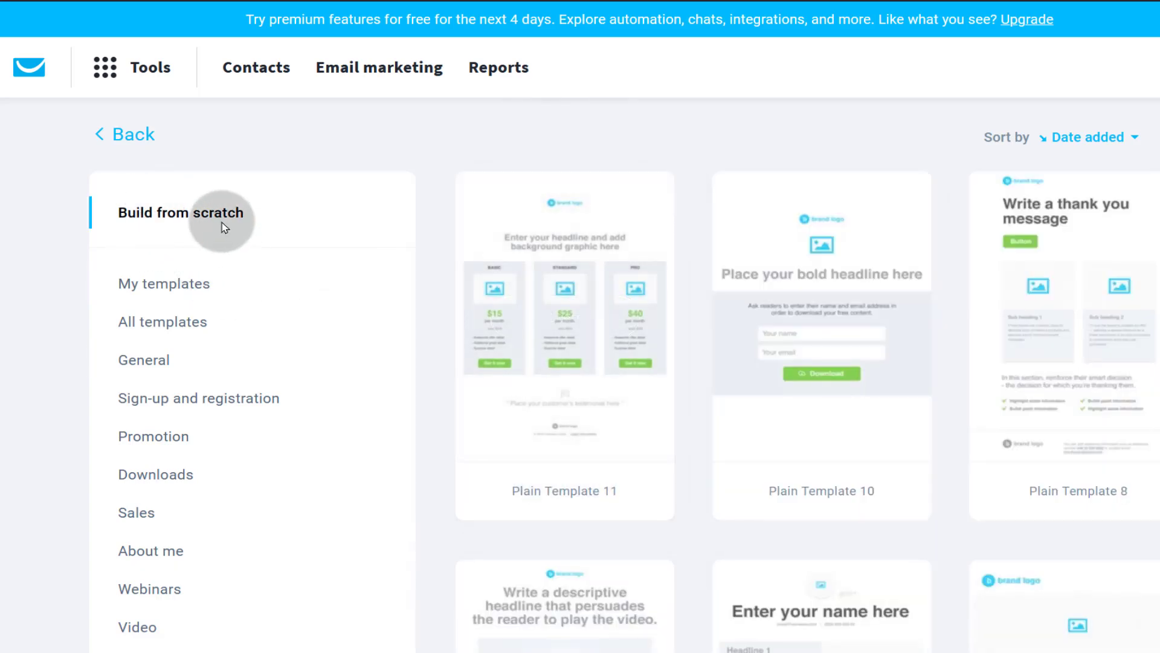
mouse_move(742, 224)
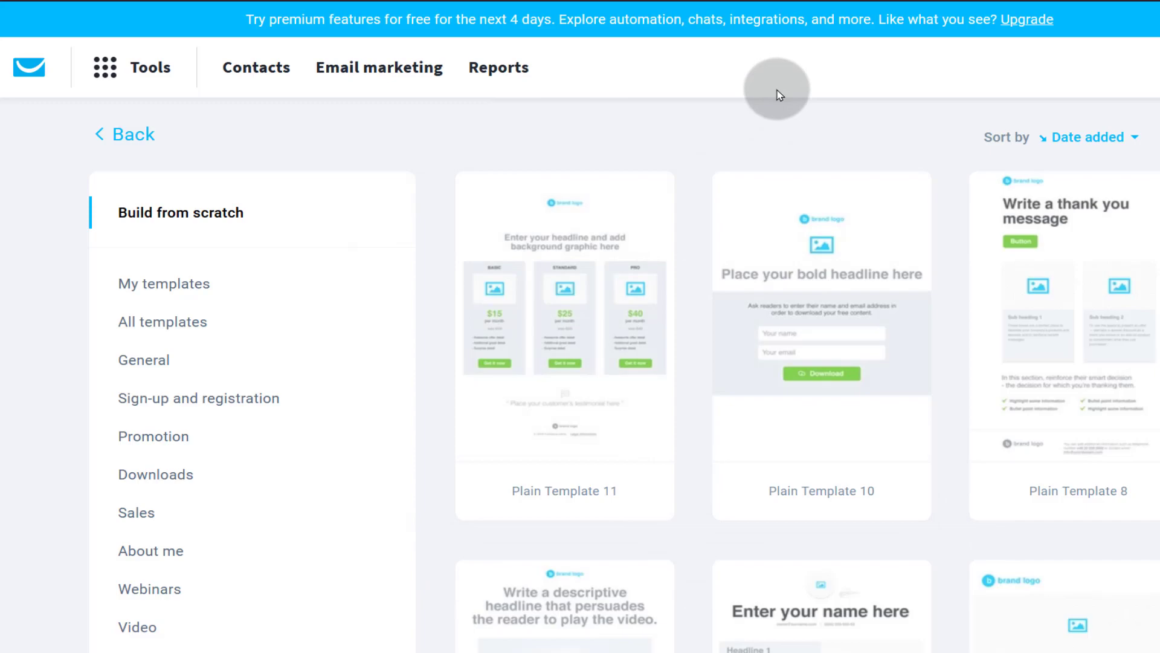
scroll(752, 194, "down", 8)
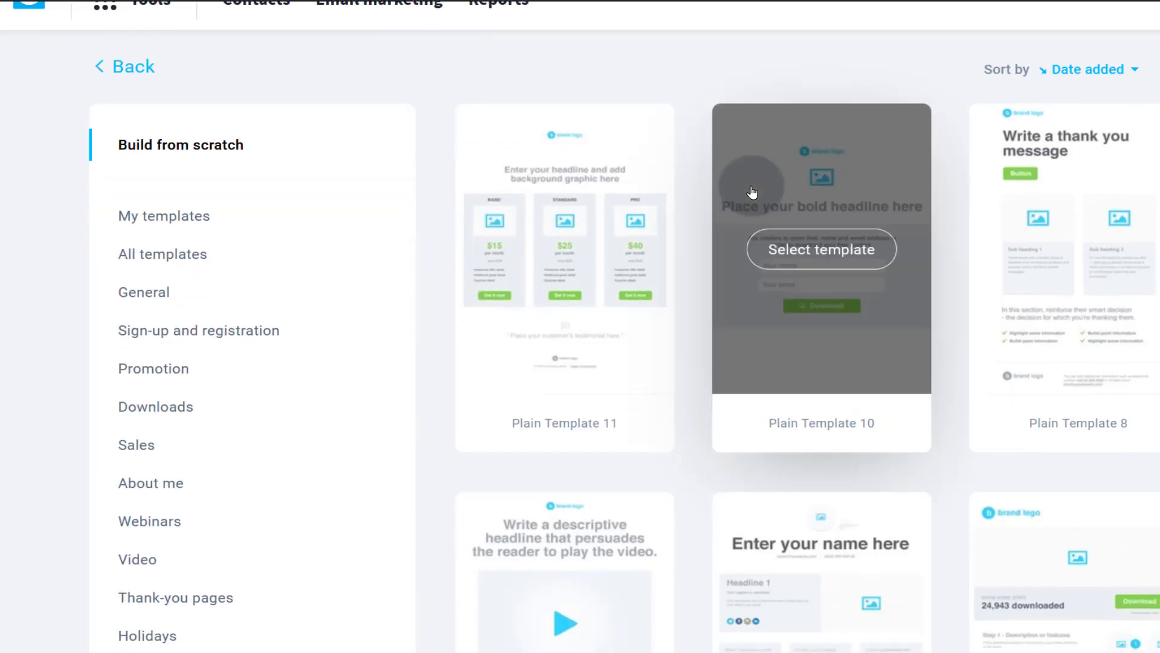
scroll(646, 291, "down", 3)
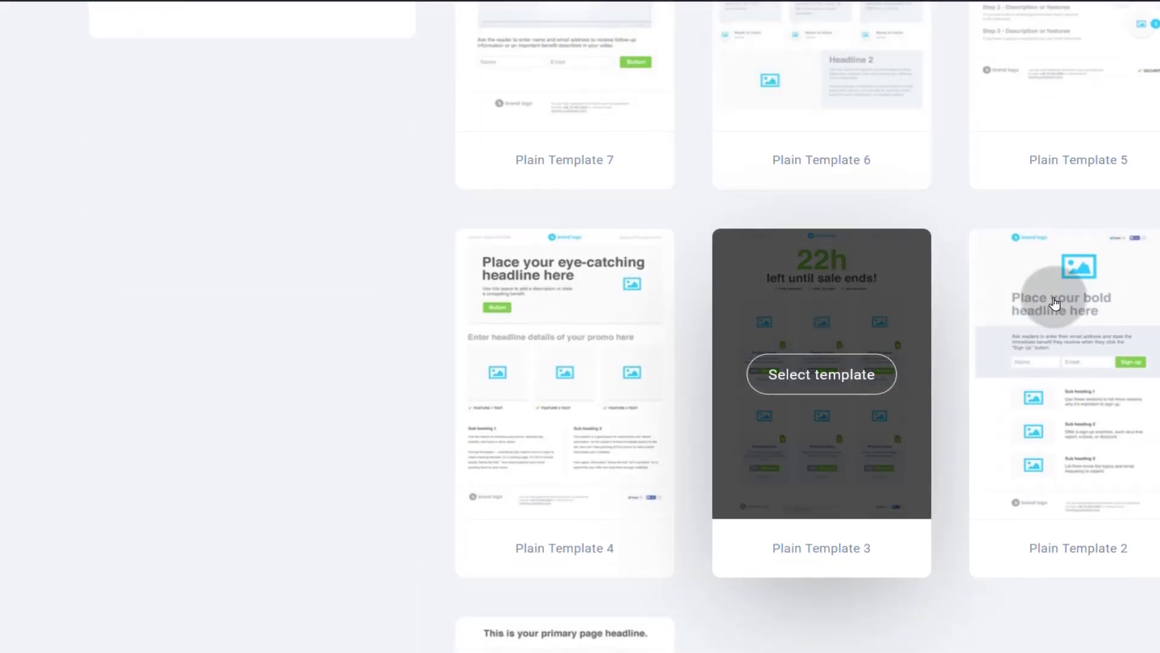
scroll(1099, 318, "down", 6)
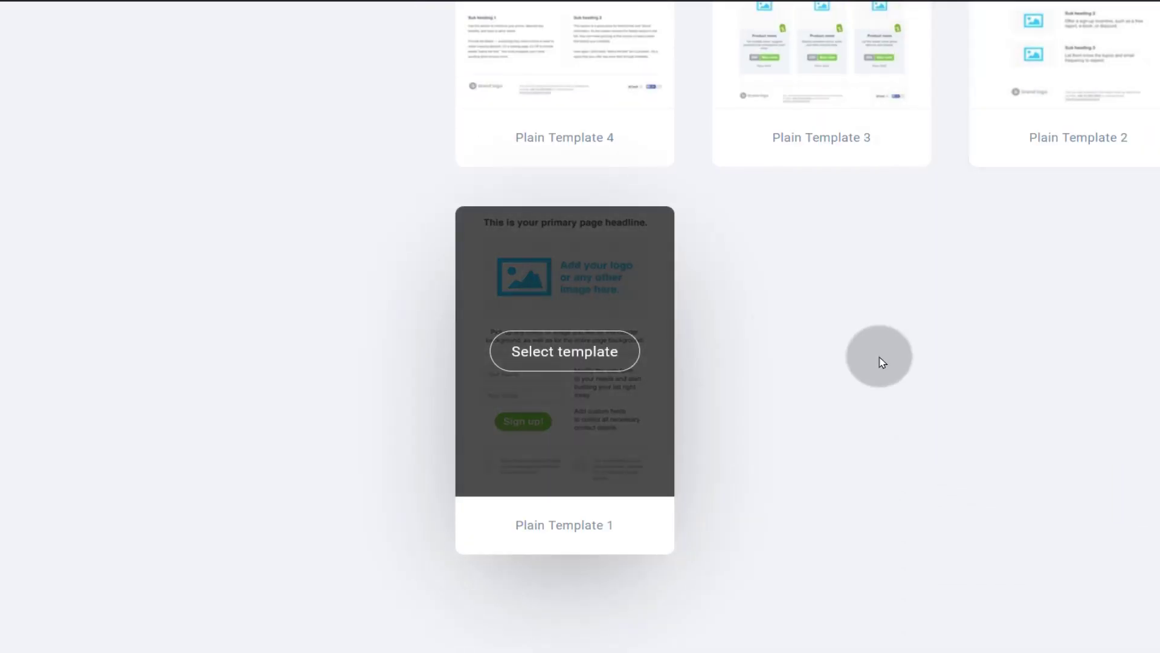
scroll(888, 361, "up", 15)
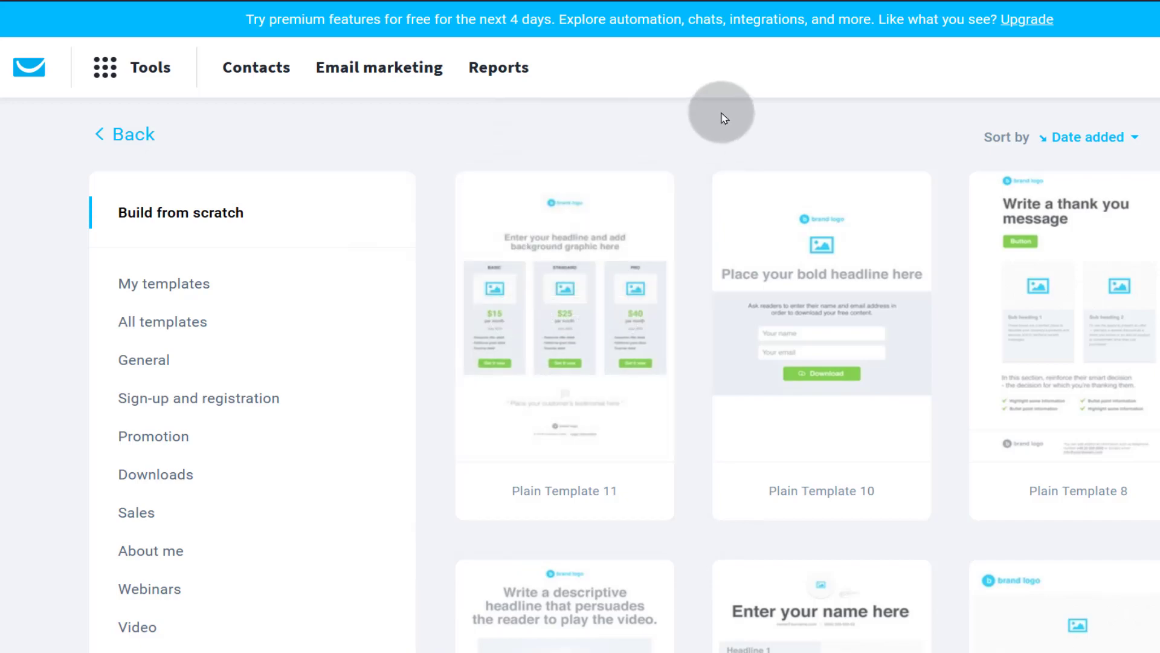
mouse_move(562, 343)
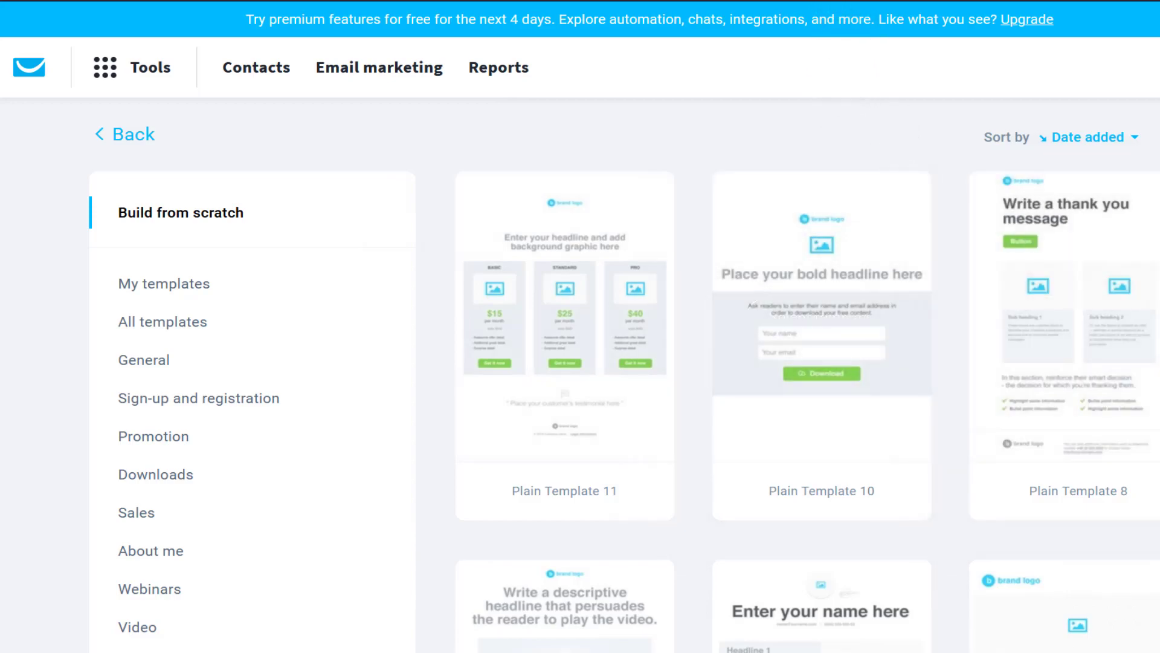
- Open the Bizanosa site in a new browser tab and view the free HestiaCP WordPress on a VPS post among its courses
key("ctrl+t")
left_click(175, 1)
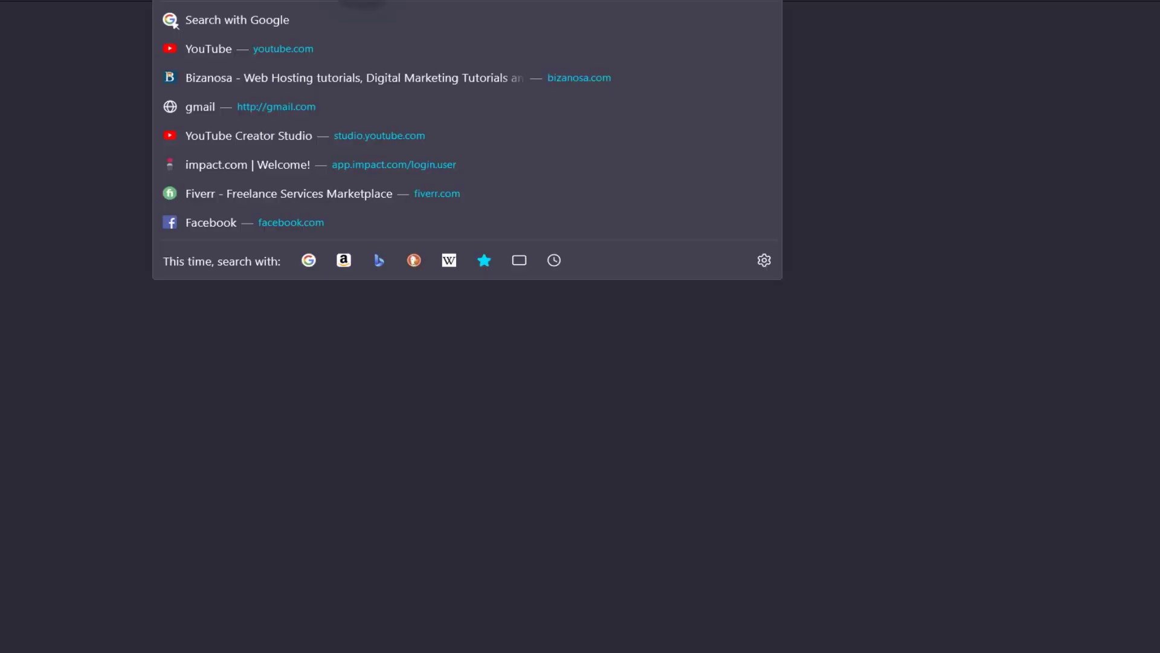
type("b")
key("Return")
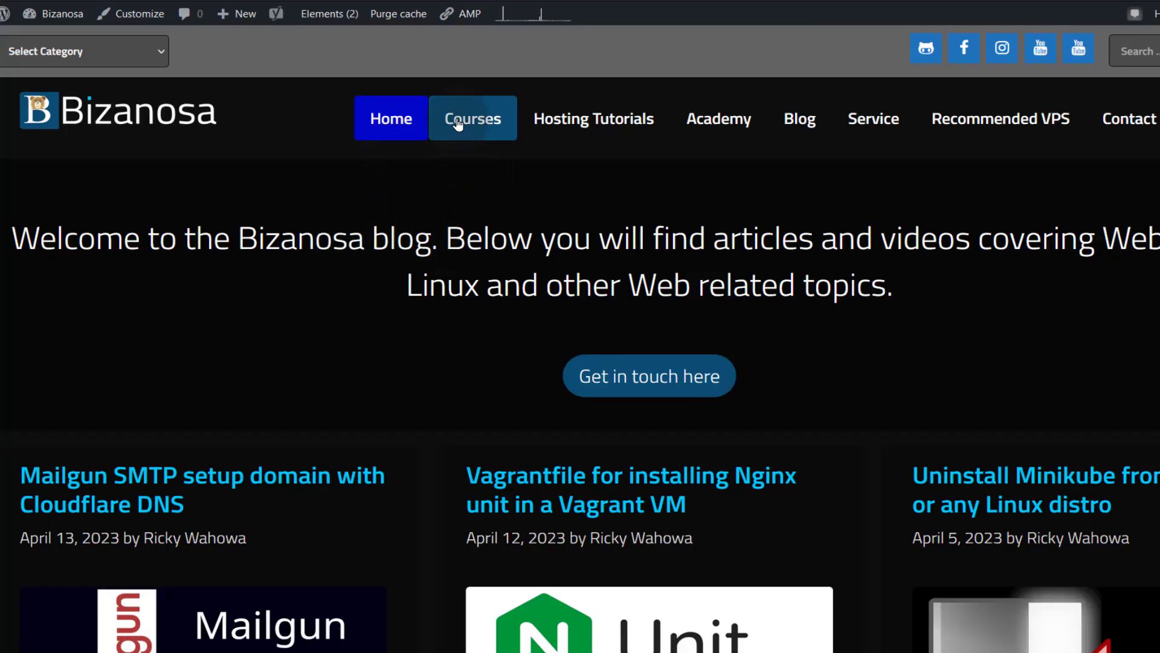
left_click(458, 124)
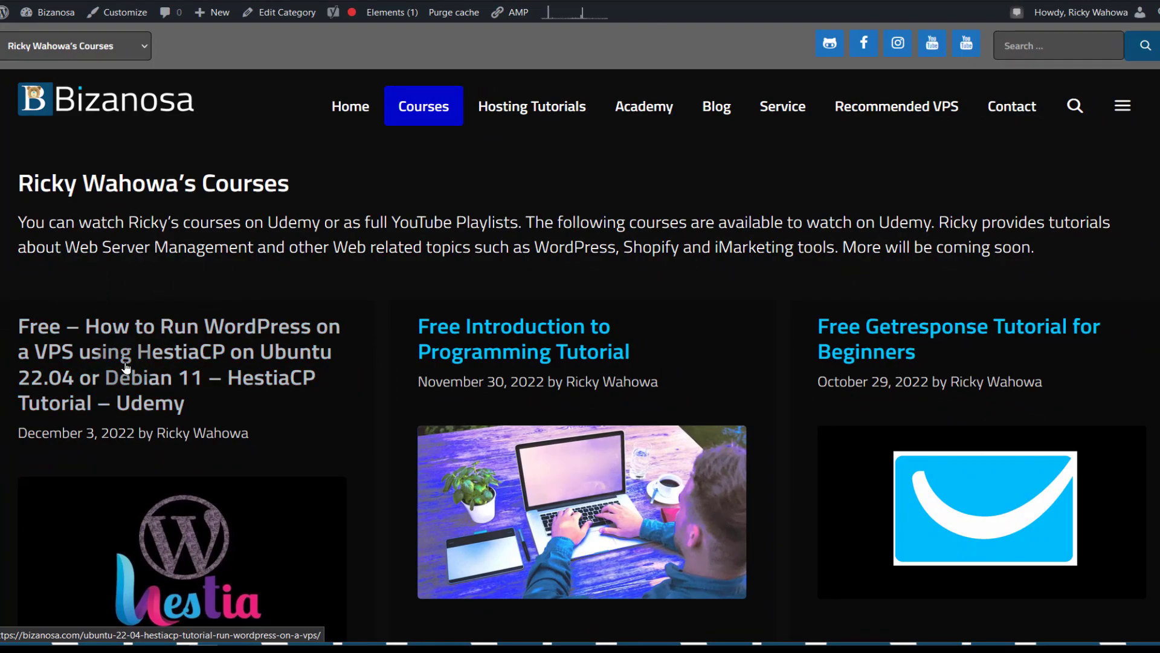
left_click(126, 367)
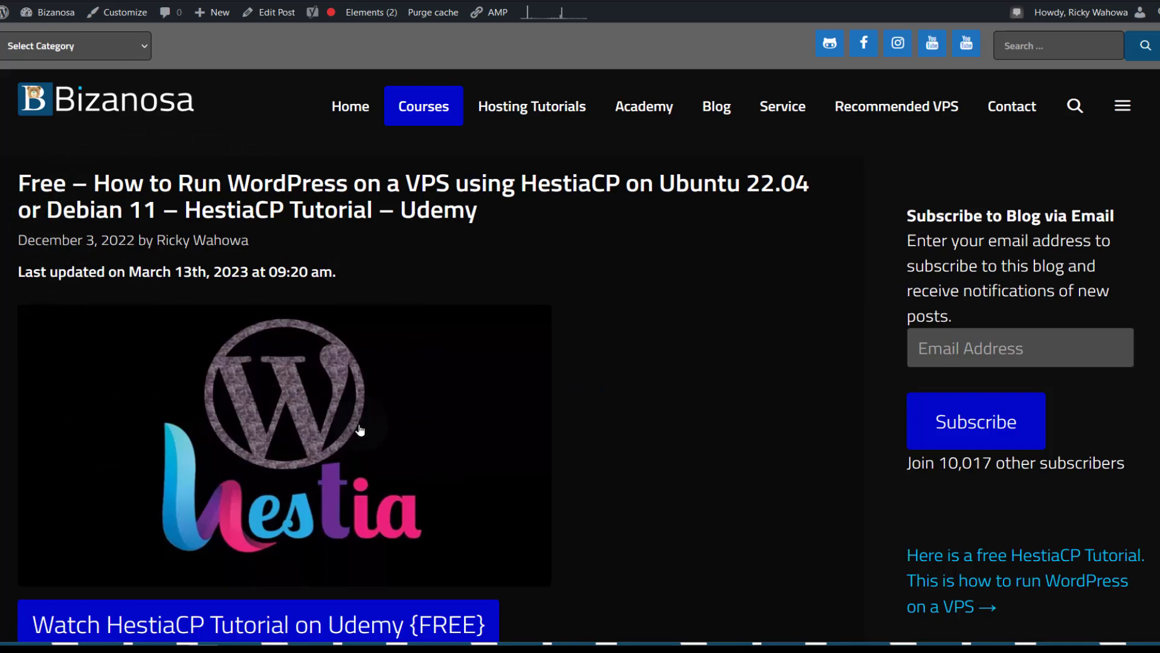
scroll(358, 431, "down", 3)
scroll(357, 430, "up", 3)
scroll(336, 351, "down", 3)
scroll(331, 352, "up", 3)
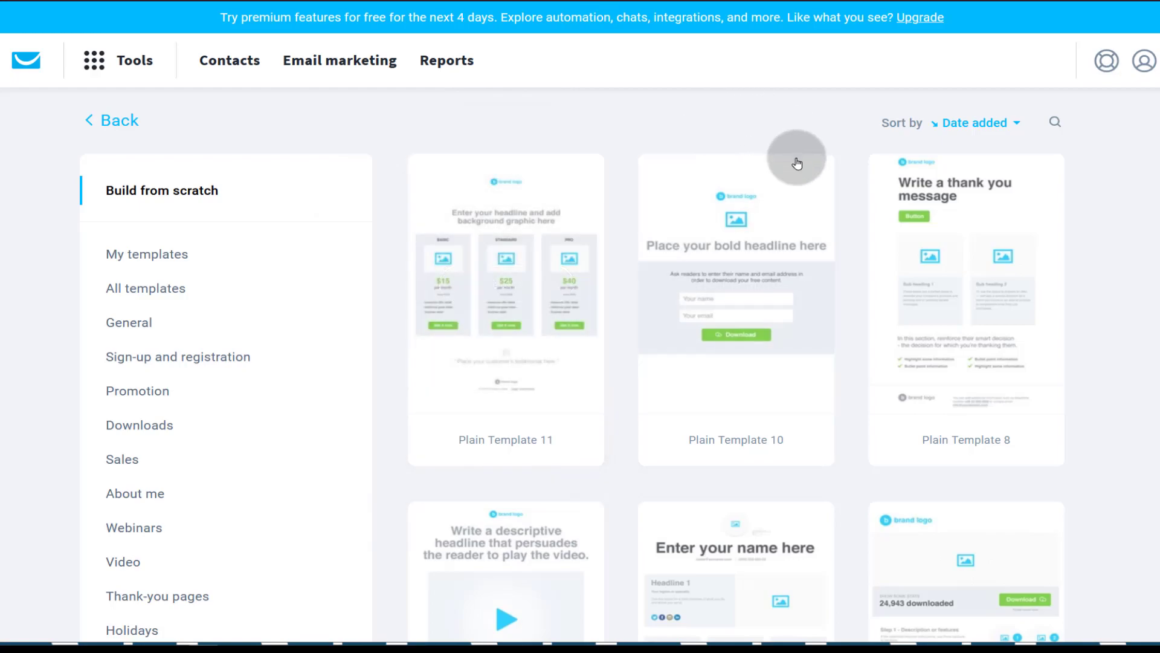
- Back in GetResponse, select Plain Template 10 and preview its landing page and thank-you page
scroll(792, 181, "down", 3)
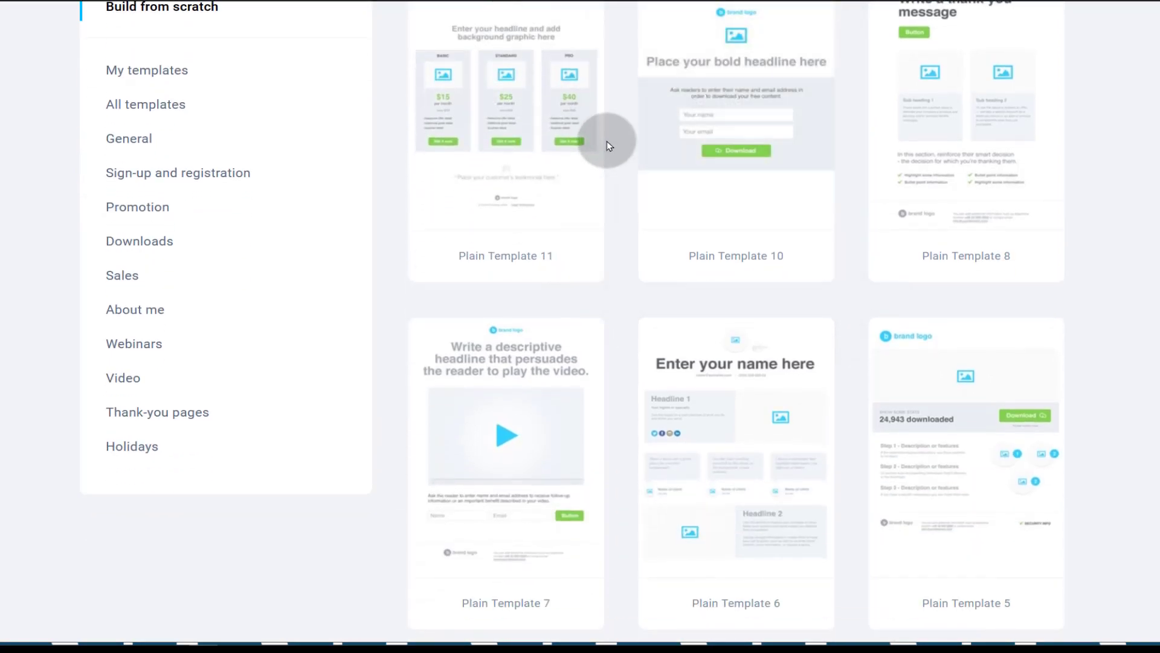
scroll(607, 140, "up", 3)
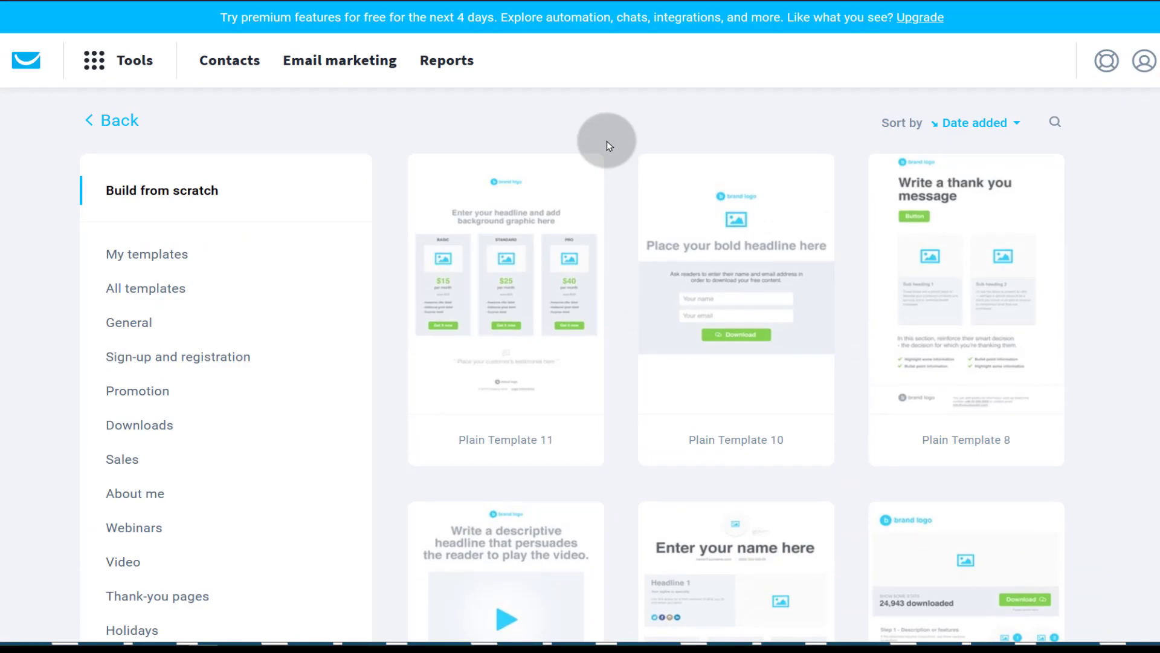
scroll(725, 212, "down", 2)
scroll(750, 222, "up", 2)
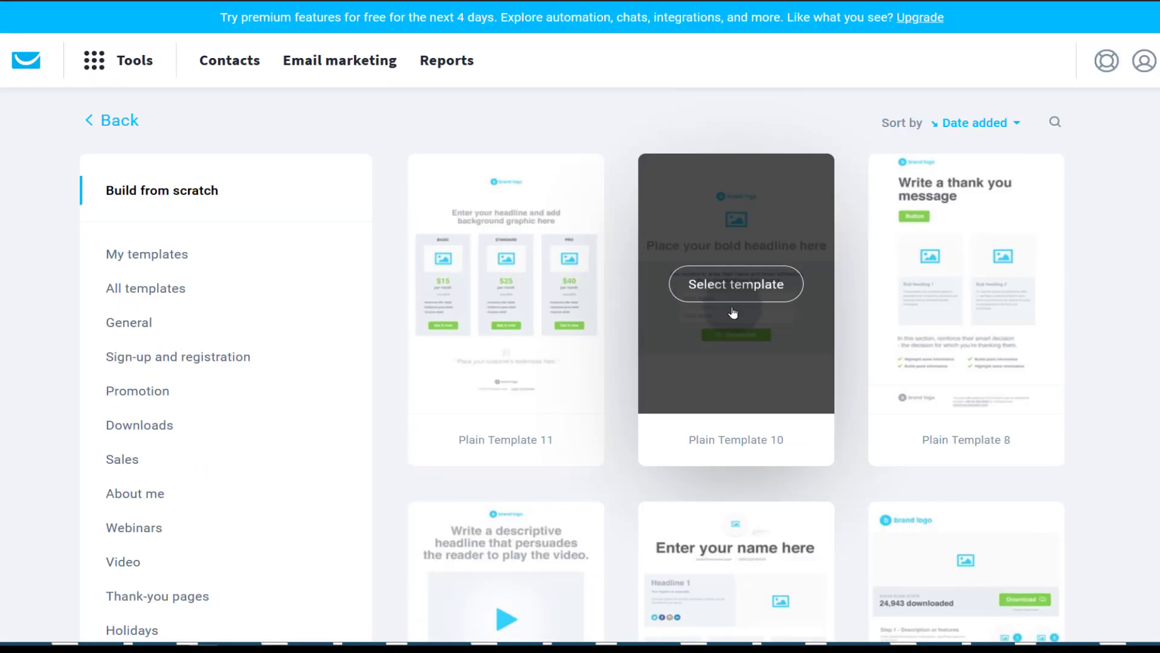
left_click(737, 285)
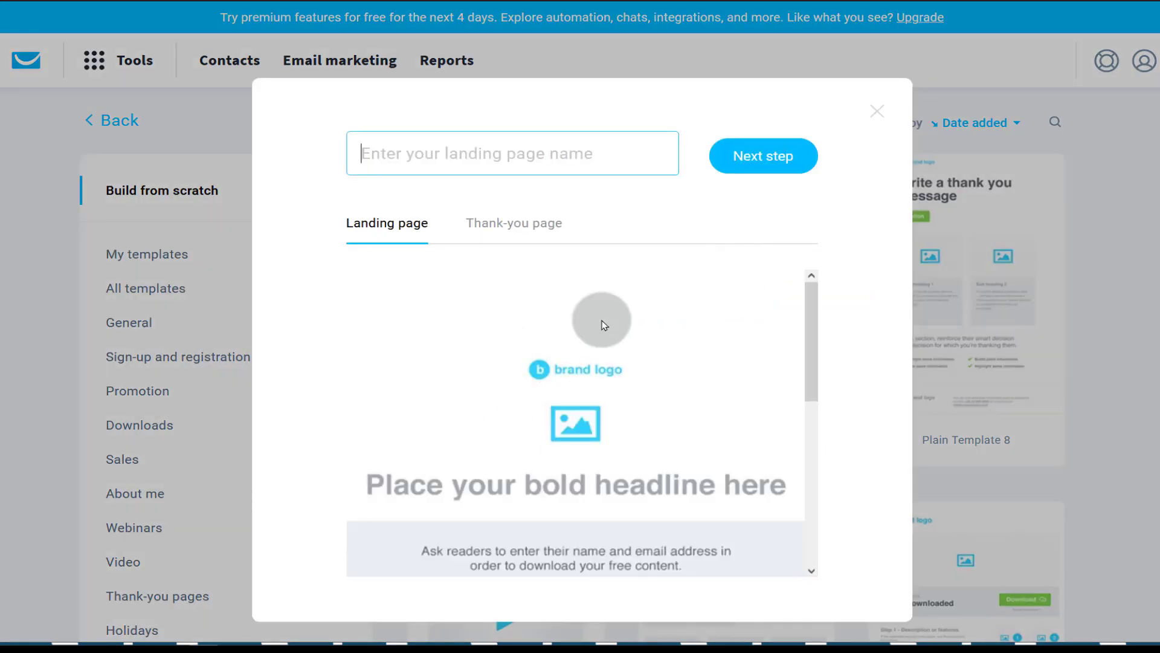
left_click(515, 223)
left_click(403, 230)
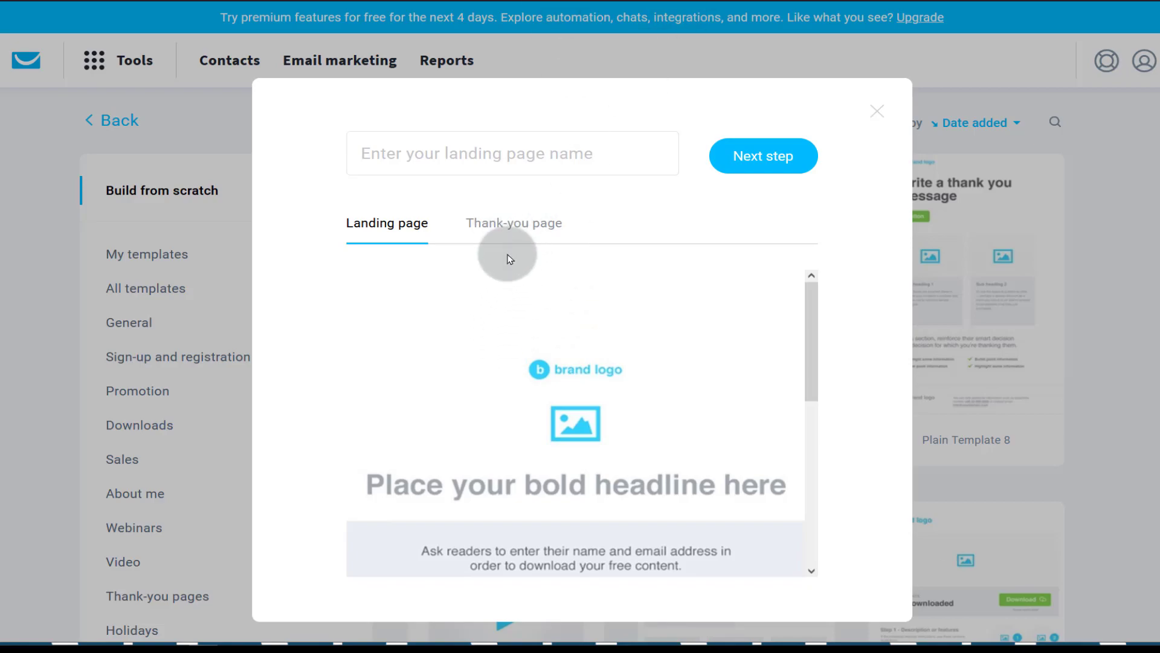
scroll(526, 375, "down", 5)
scroll(508, 370, "up", 5)
scroll(509, 371, "down", 5)
scroll(509, 371, "up", 5)
- Name the landing page "How to Run WordPress on a VPS", copied from the Bizanosa post title, and continue to the editor
left_click(454, 154)
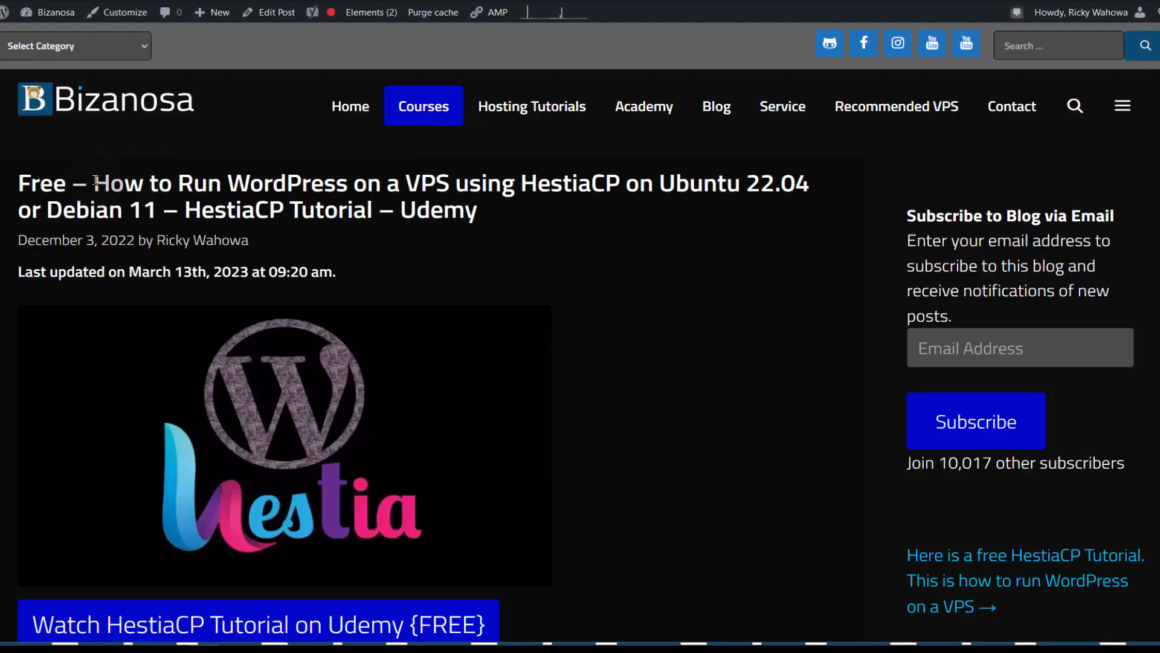
left_click_drag(95, 180, 449, 177)
right_click(423, 177)
left_click(472, 188)
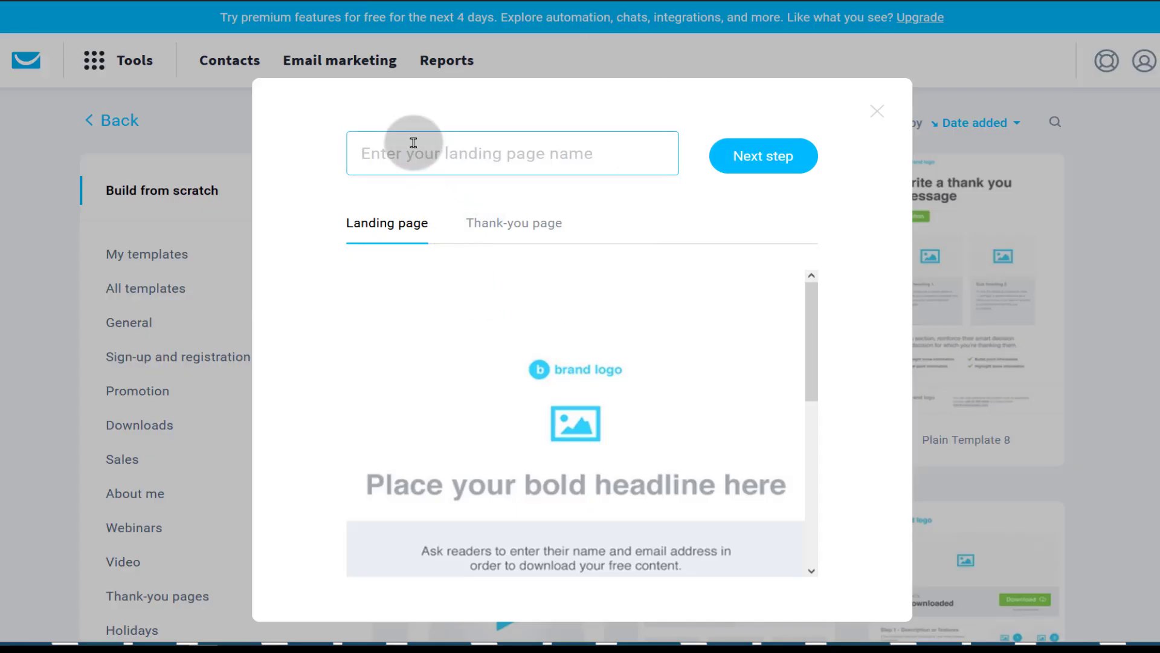
left_click(410, 148)
right_click(415, 152)
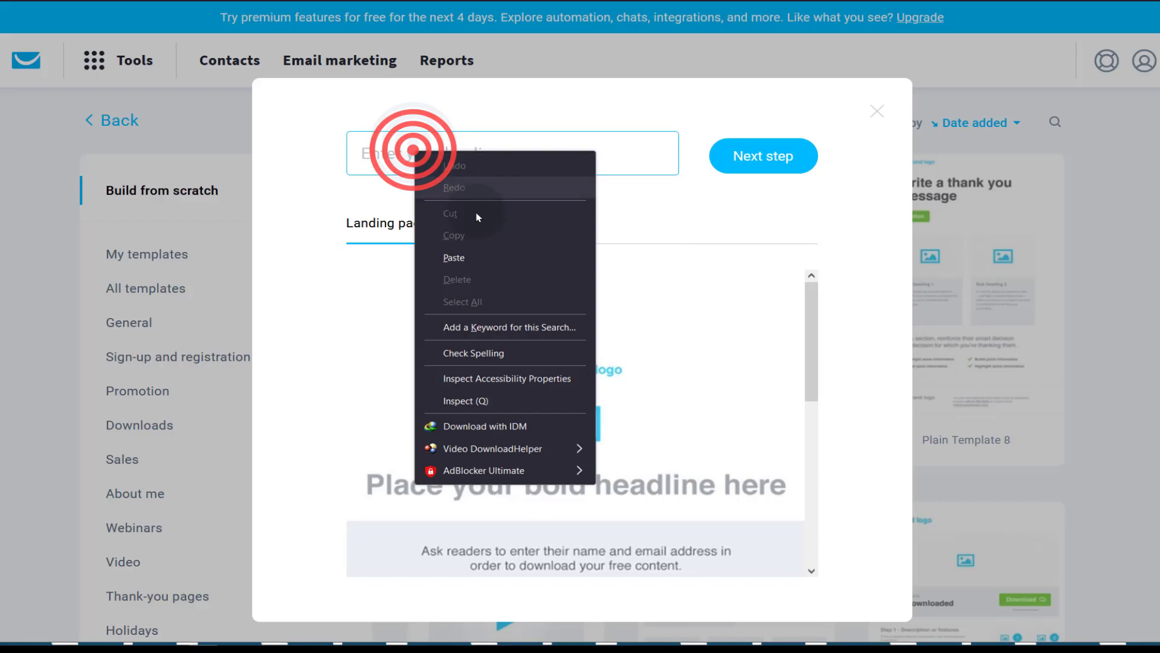
left_click(467, 256)
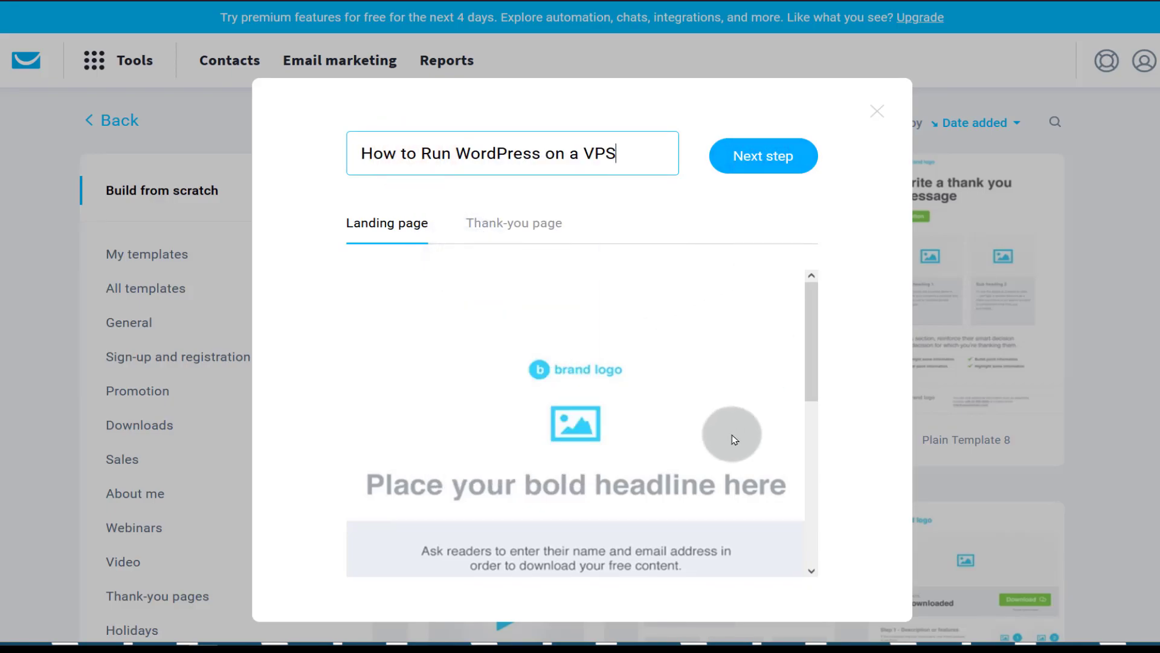
scroll(735, 422, "down", 10)
left_click(765, 159)
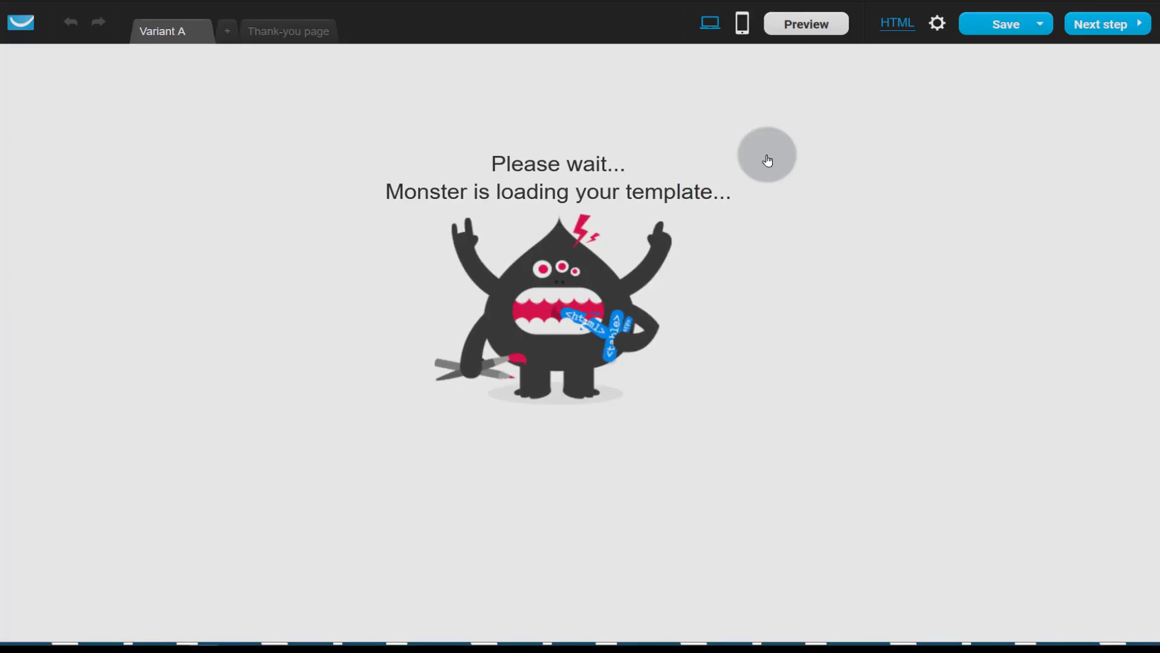
- Replace the placeholder headline with "Free – How to Run WordPress on a VPS", copied from the Bizanosa post title
double_click(538, 280)
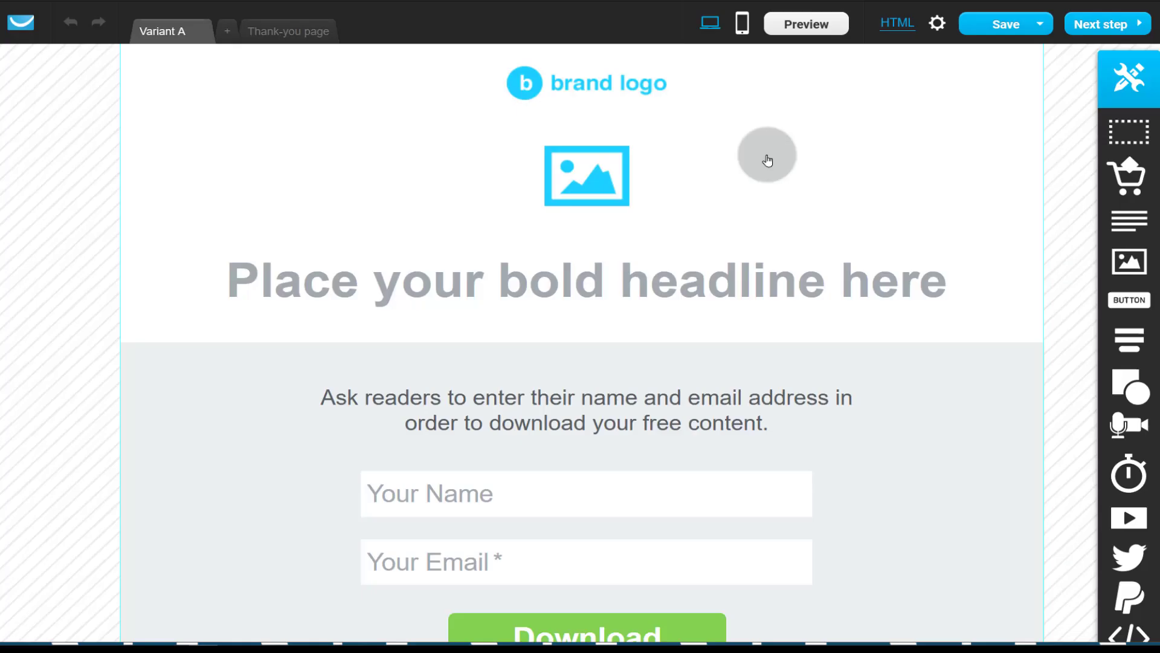
left_click(530, 279)
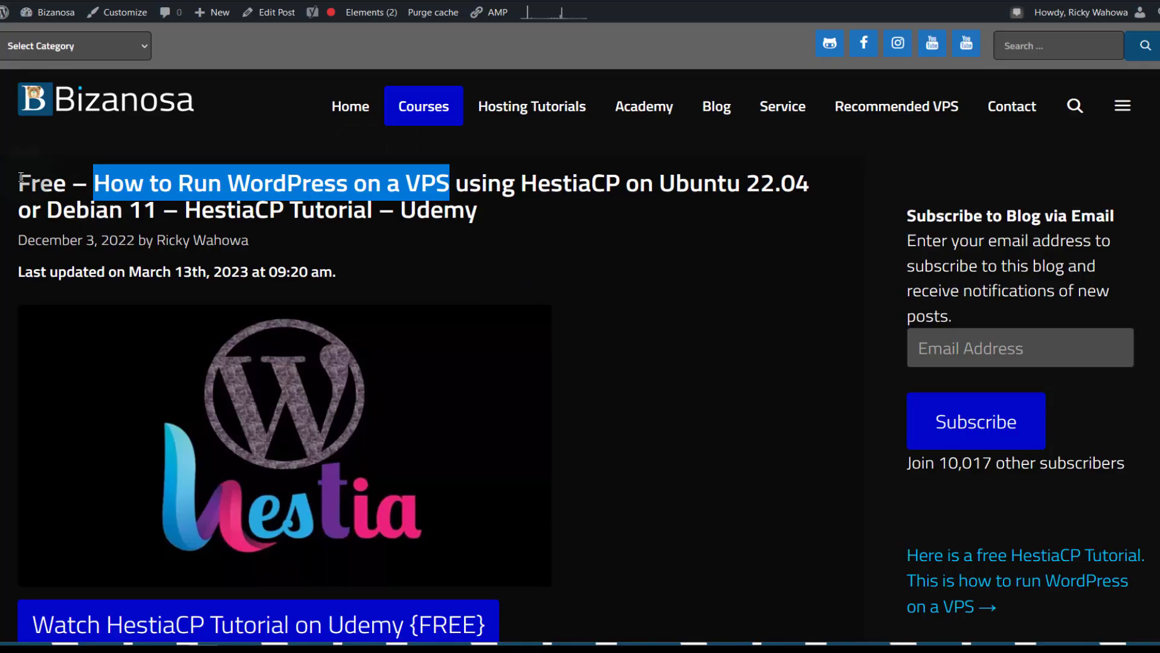
left_click_drag(21, 177, 436, 182)
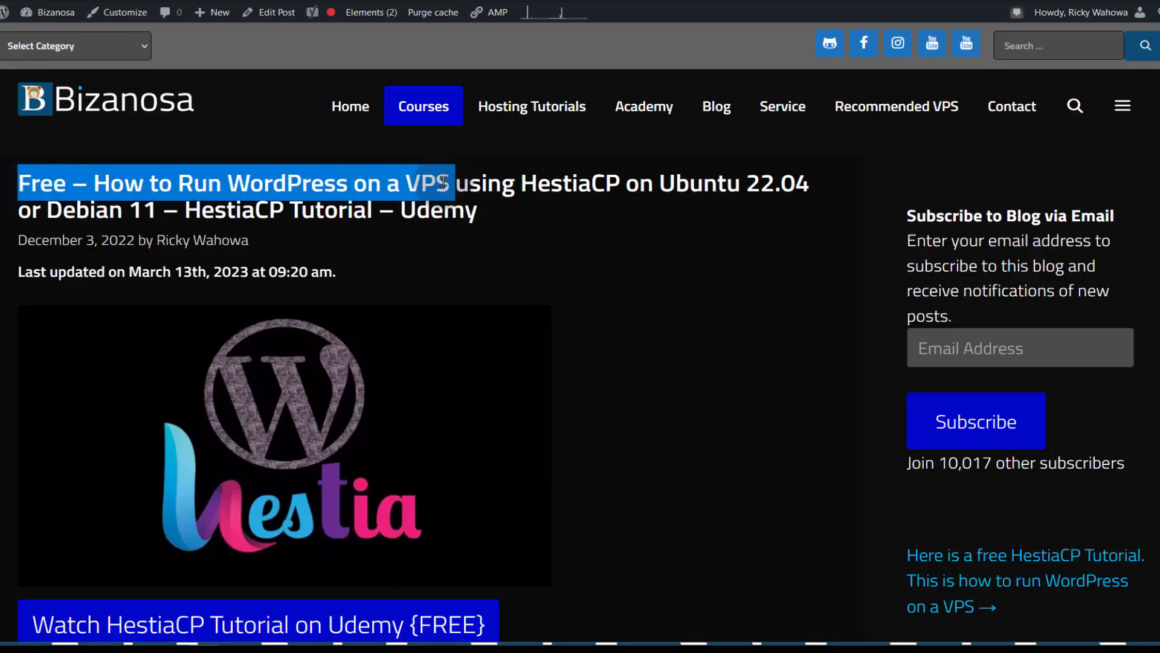
right_click(444, 181)
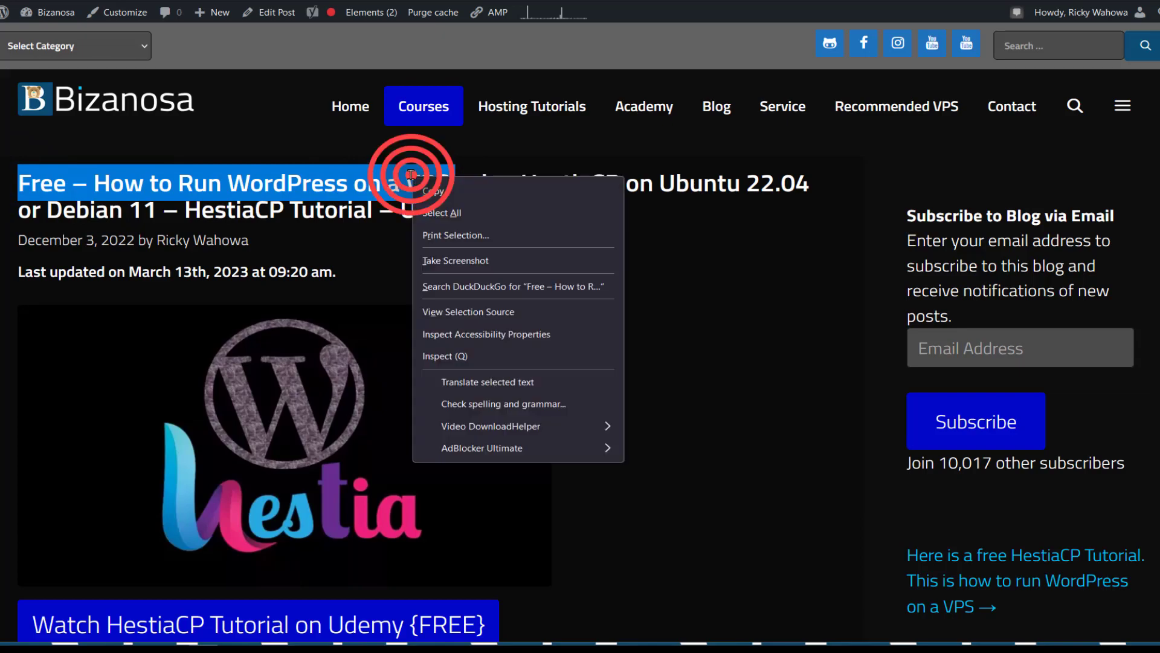
left_click(444, 188)
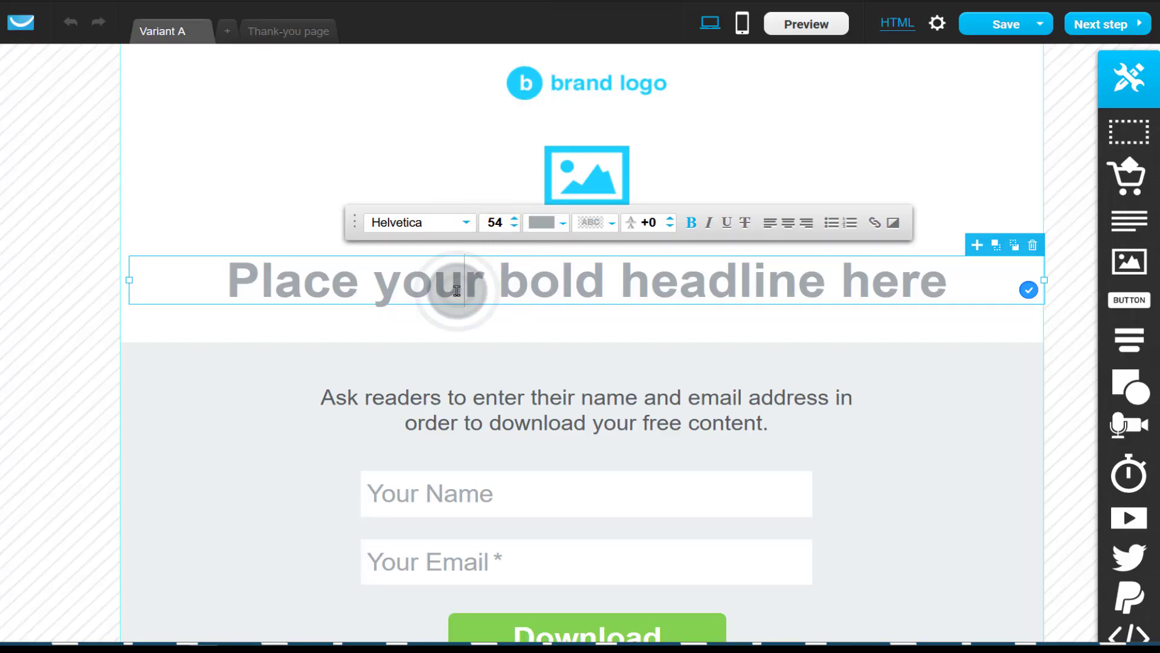
triple_click(458, 290)
key("ctrl+v")
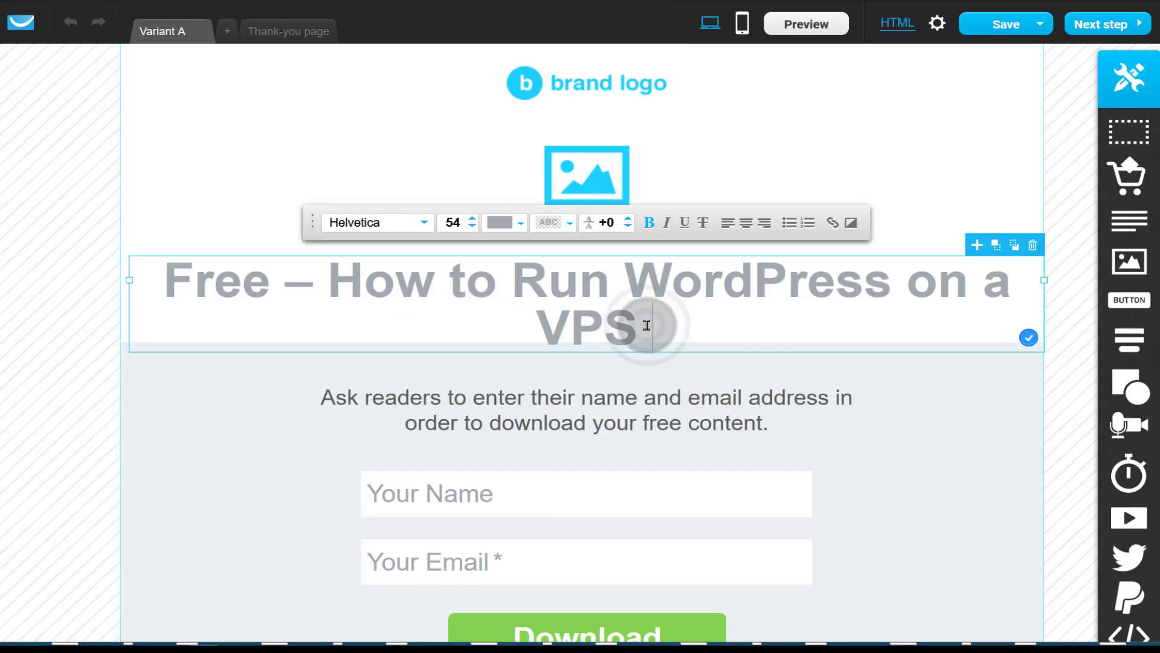
- Set the whole headline's text colour to black (#000000)
left_click_drag(636, 324, 162, 259)
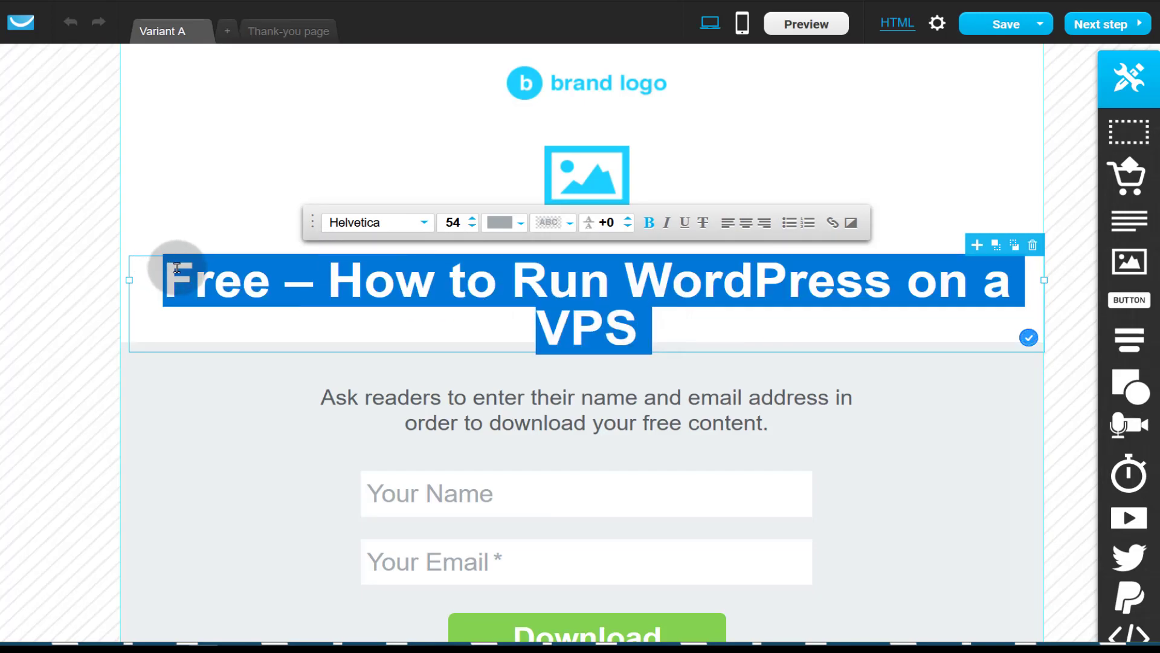
left_click(520, 226)
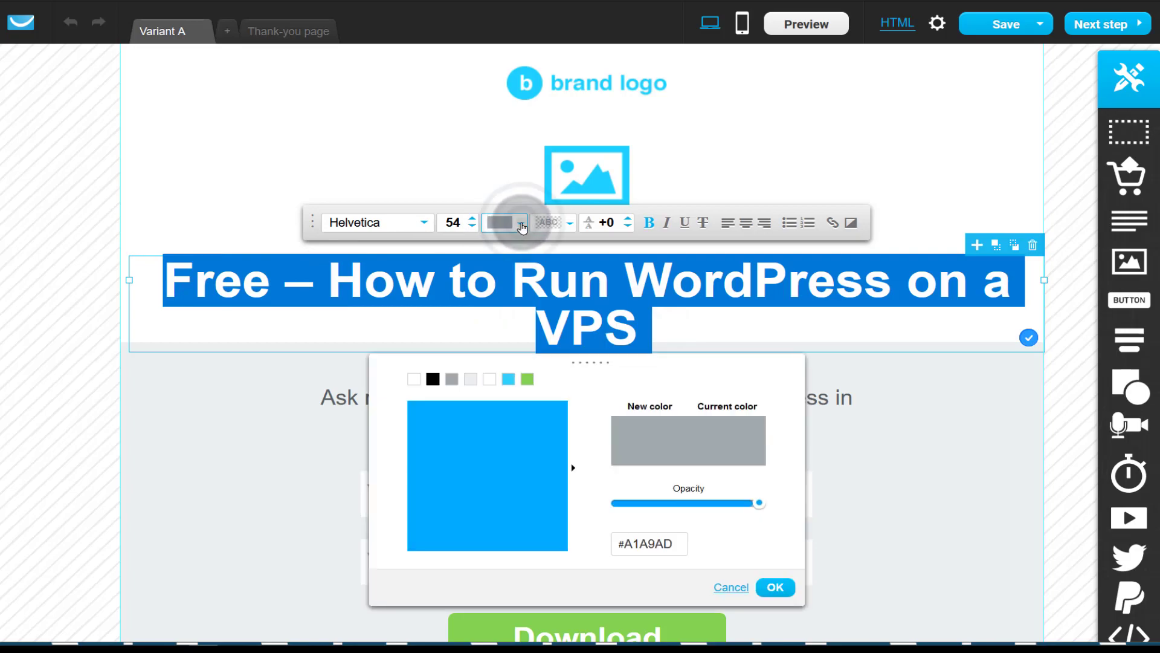
left_click(431, 381)
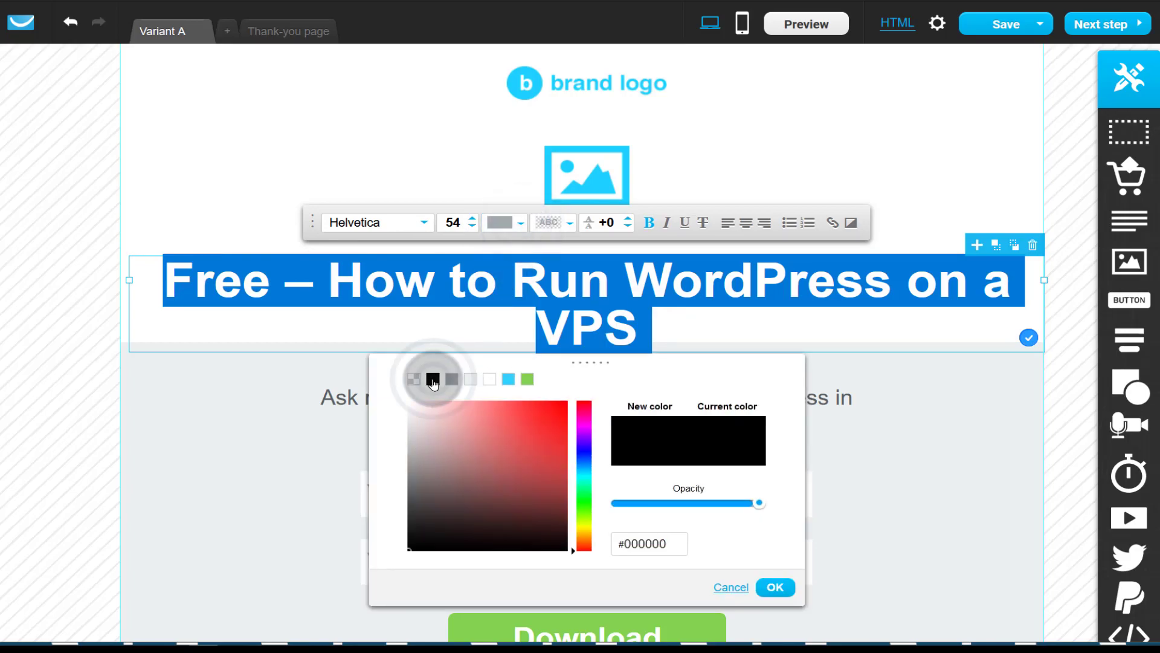
left_click(408, 275)
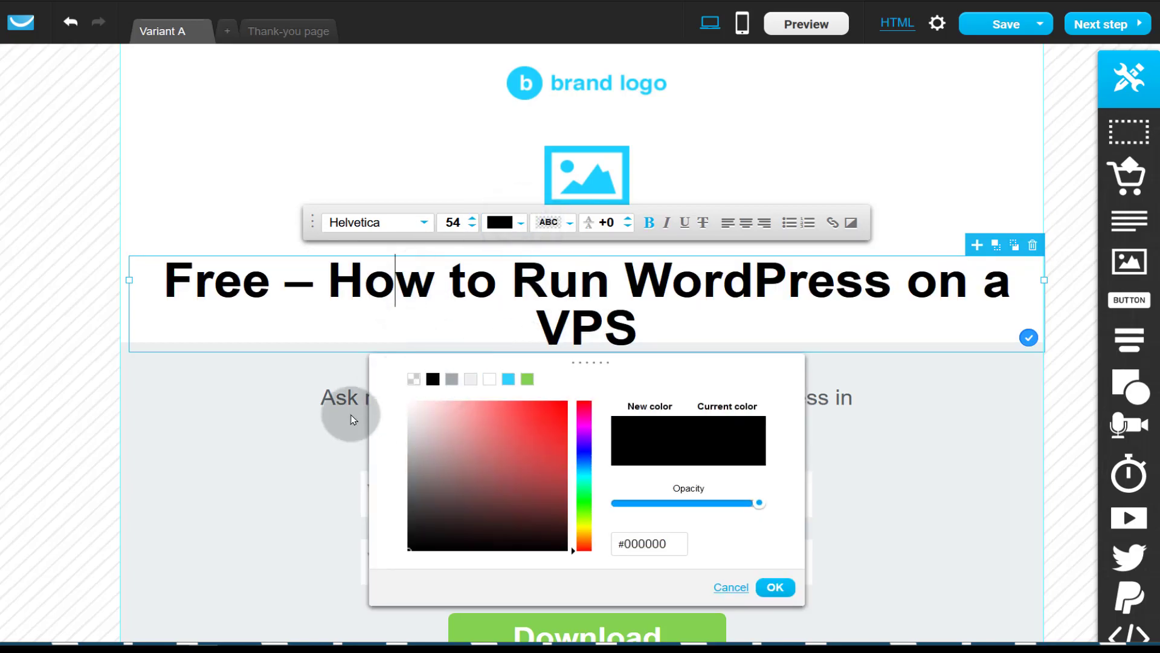
left_click(272, 409)
- Reselect the headline and apply the custom text colour #222 to it
left_click(665, 541)
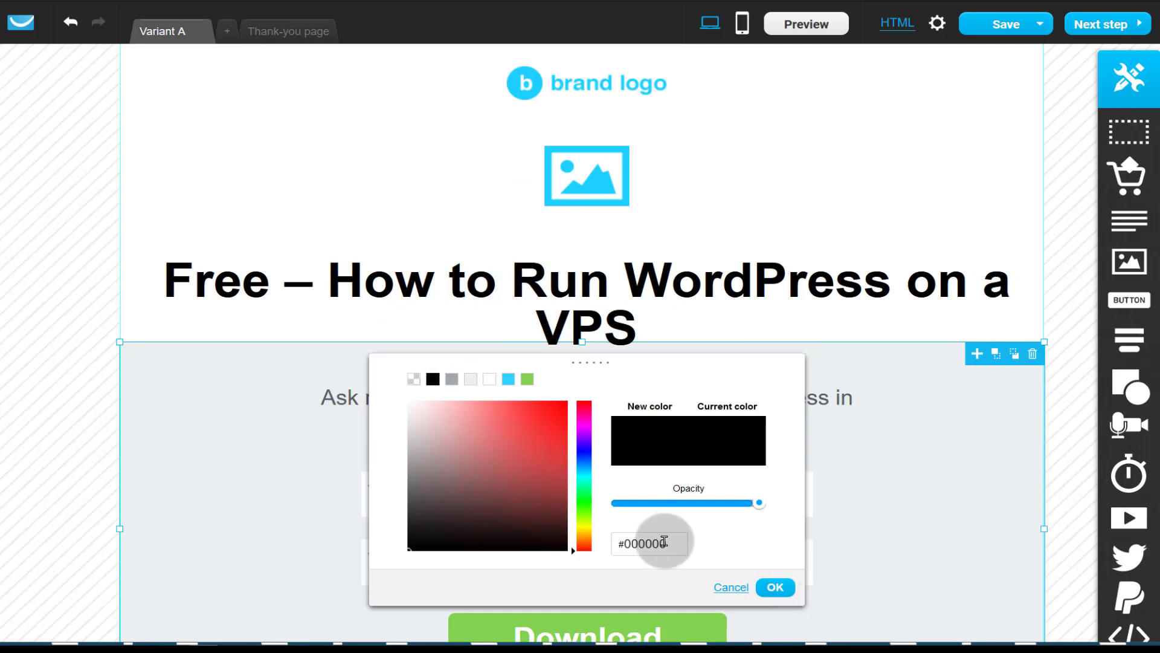
left_click(483, 281)
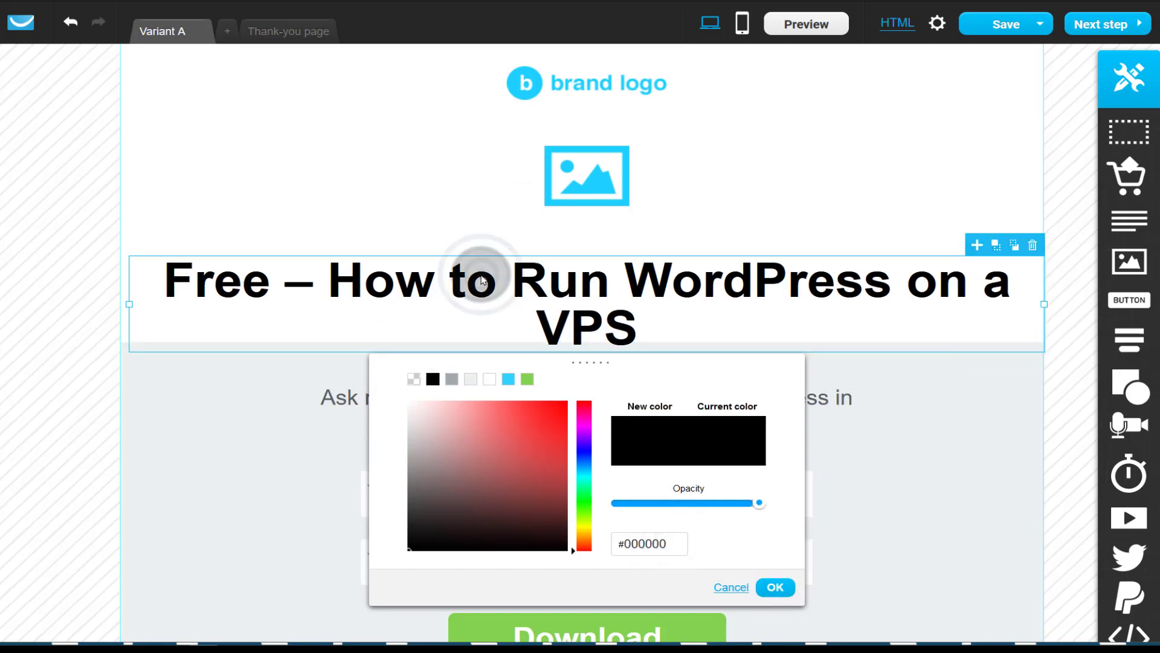
double_click(487, 279)
left_click(522, 223)
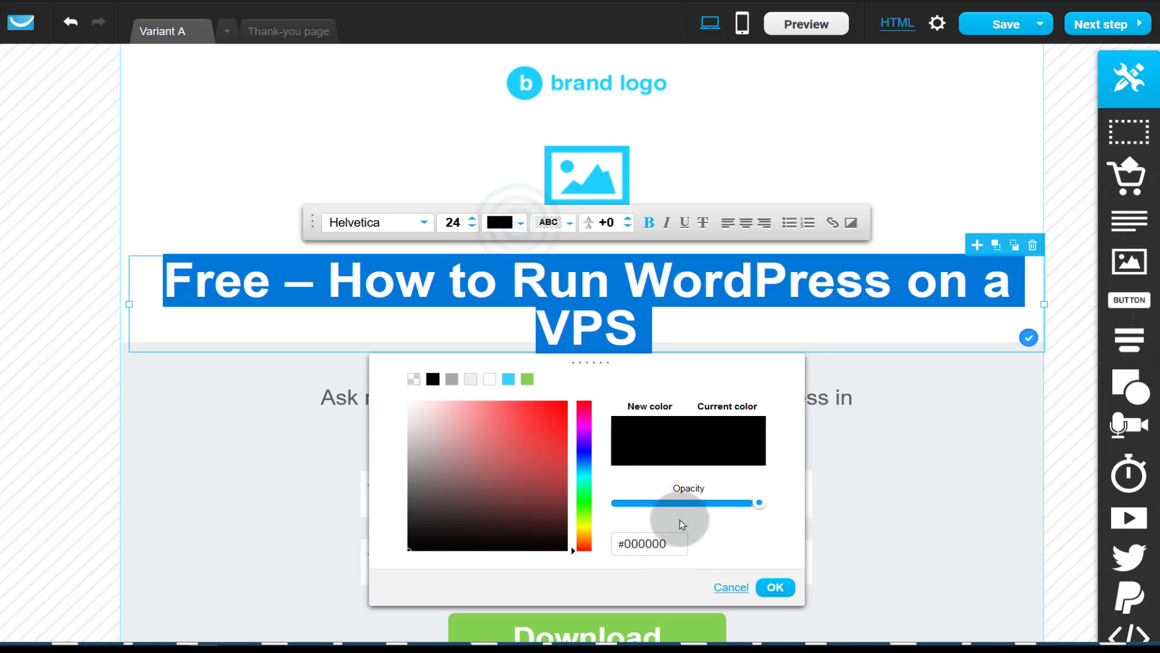
left_click(675, 546)
double_click(667, 543)
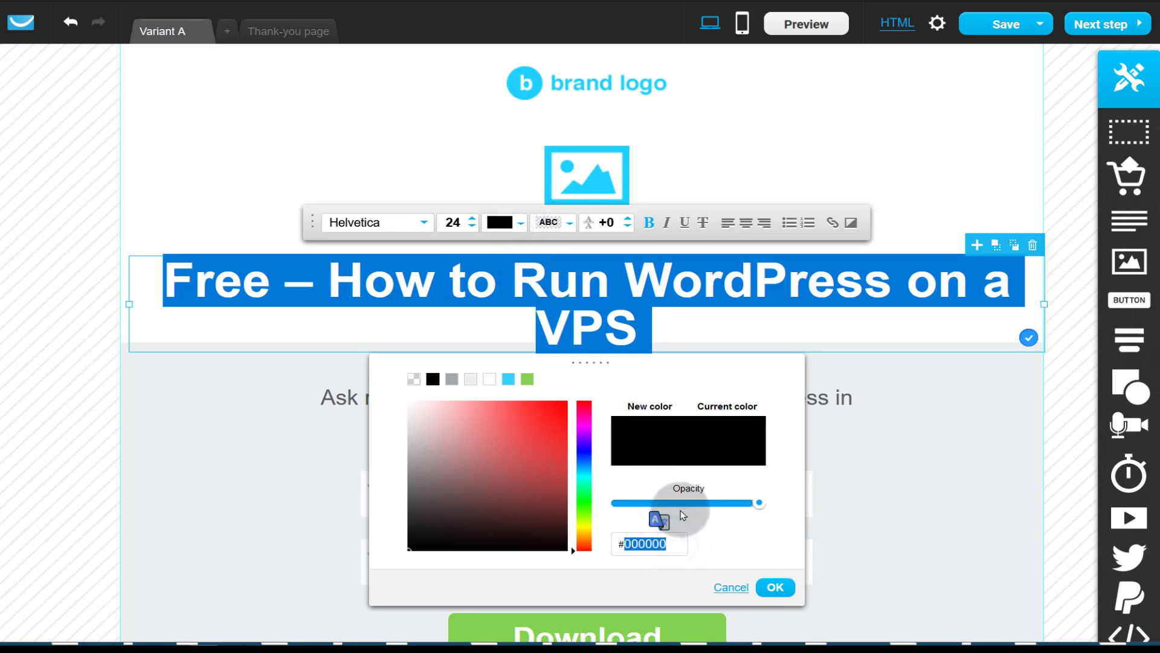
type("222")
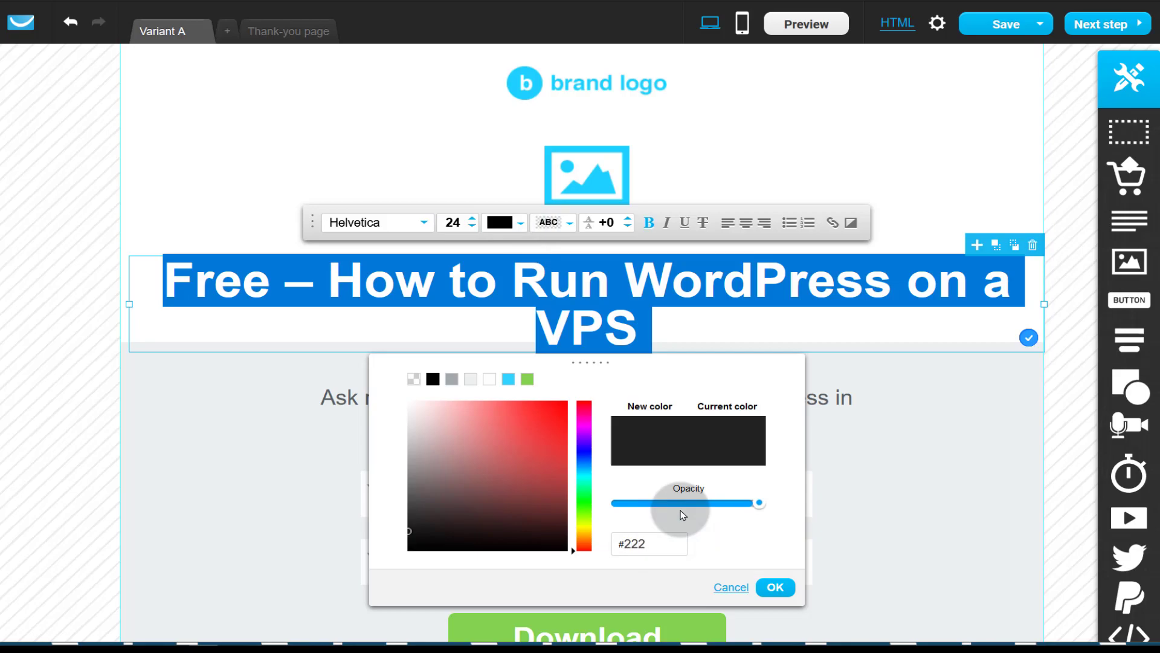
left_click(759, 585)
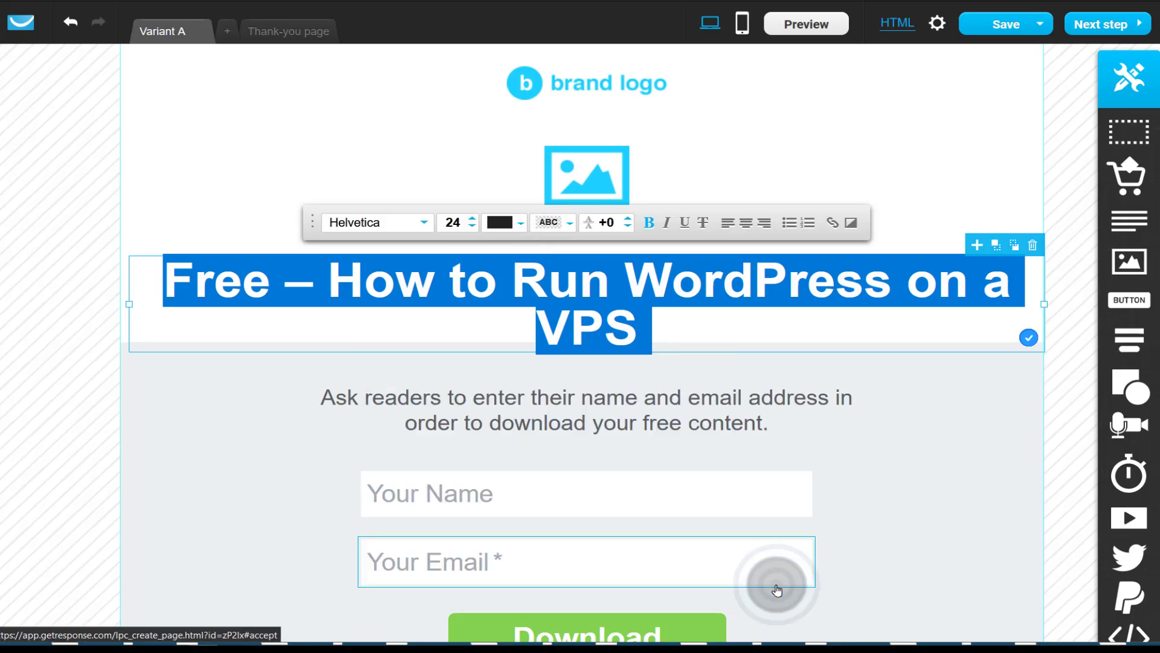
left_click(455, 309)
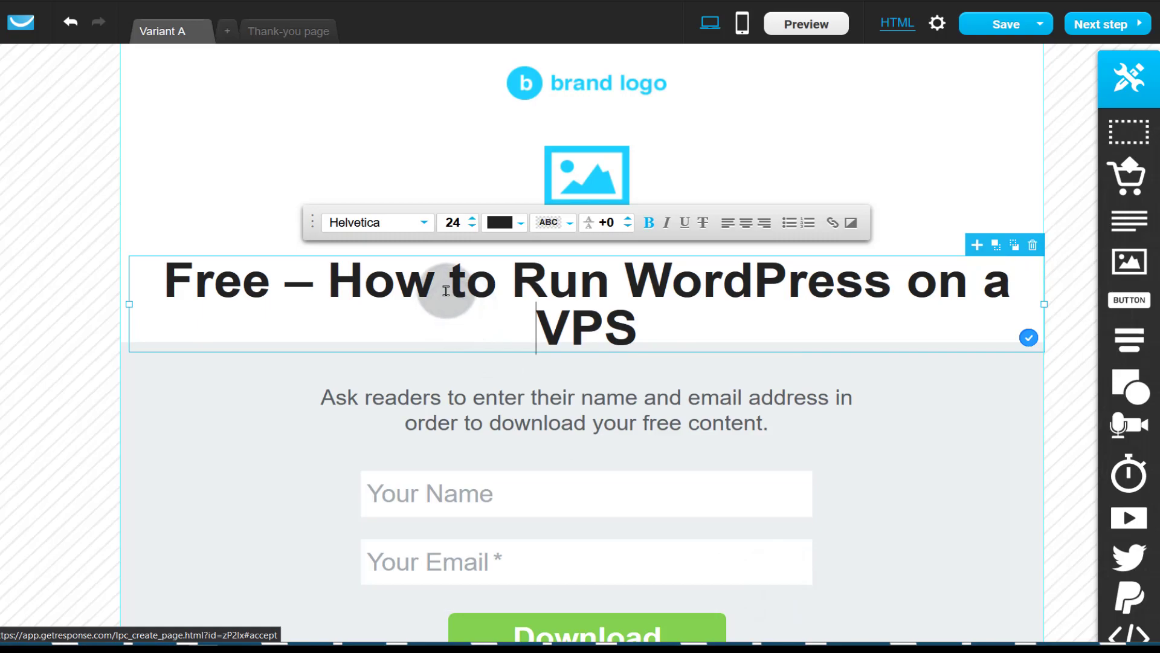
left_click(323, 308)
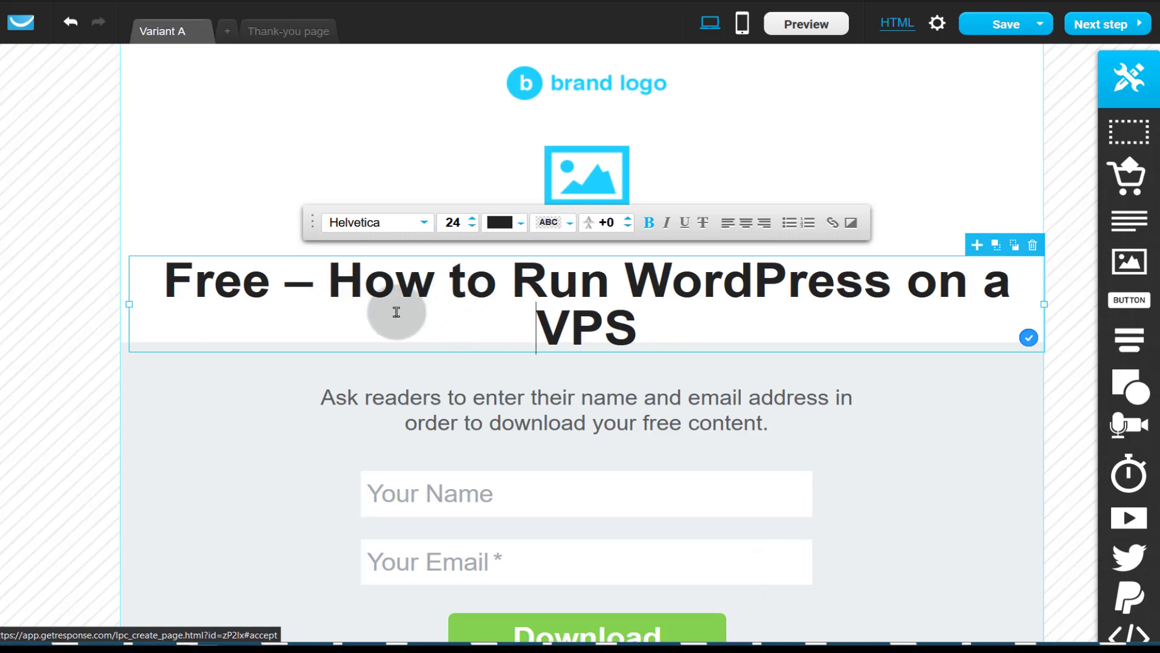
- Replace the text above the form with "How to Run WordPress on a VPS using HestiaCP on Ubuntu 22.04 or Debian 11" from the Bizanosa post title
scroll(518, 451, "down", 3)
scroll(604, 419, "up", 3)
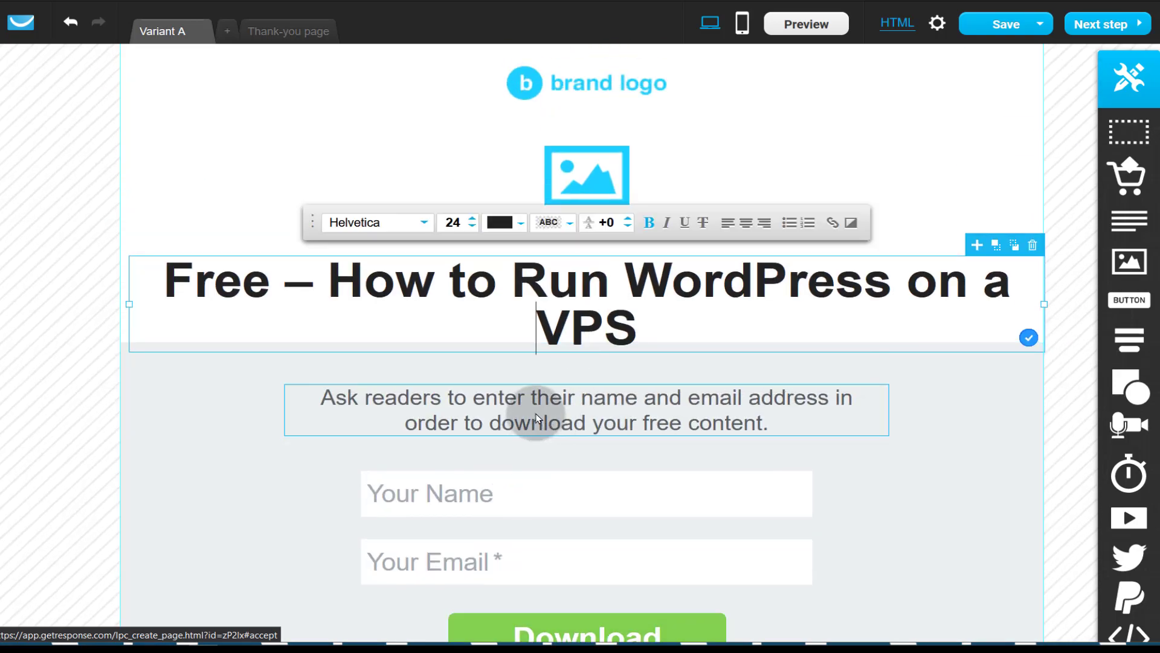
scroll(543, 415, "down", 2)
scroll(539, 411, "up", 2)
left_click(424, 399)
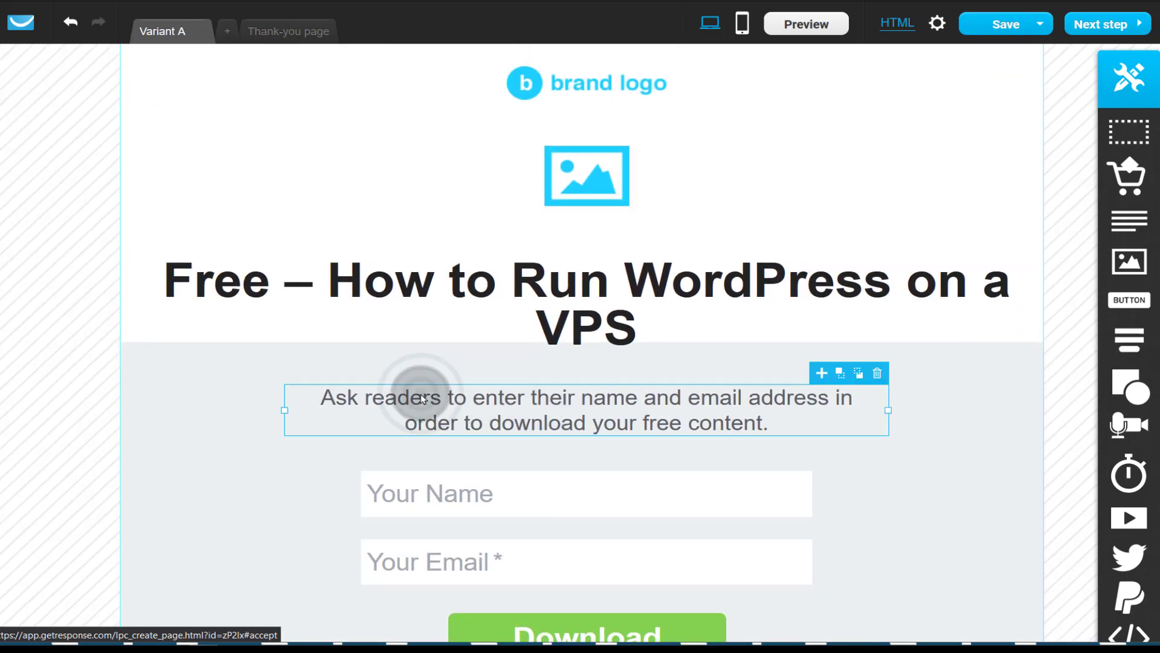
double_click(424, 399)
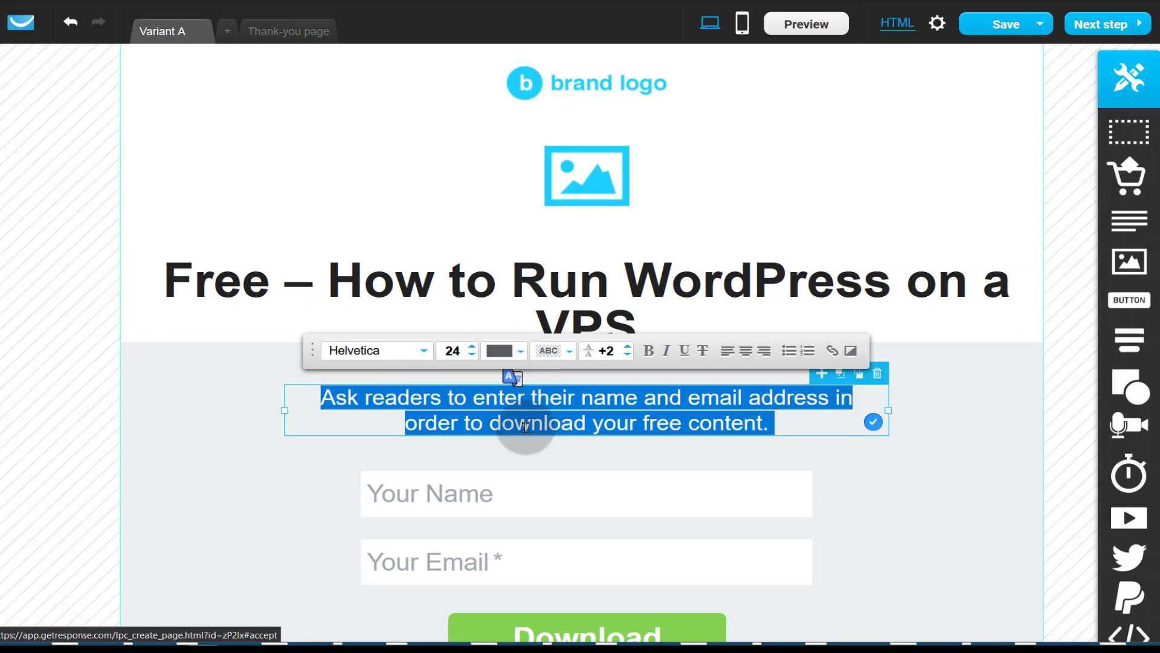
scroll(512, 466, "down", 3)
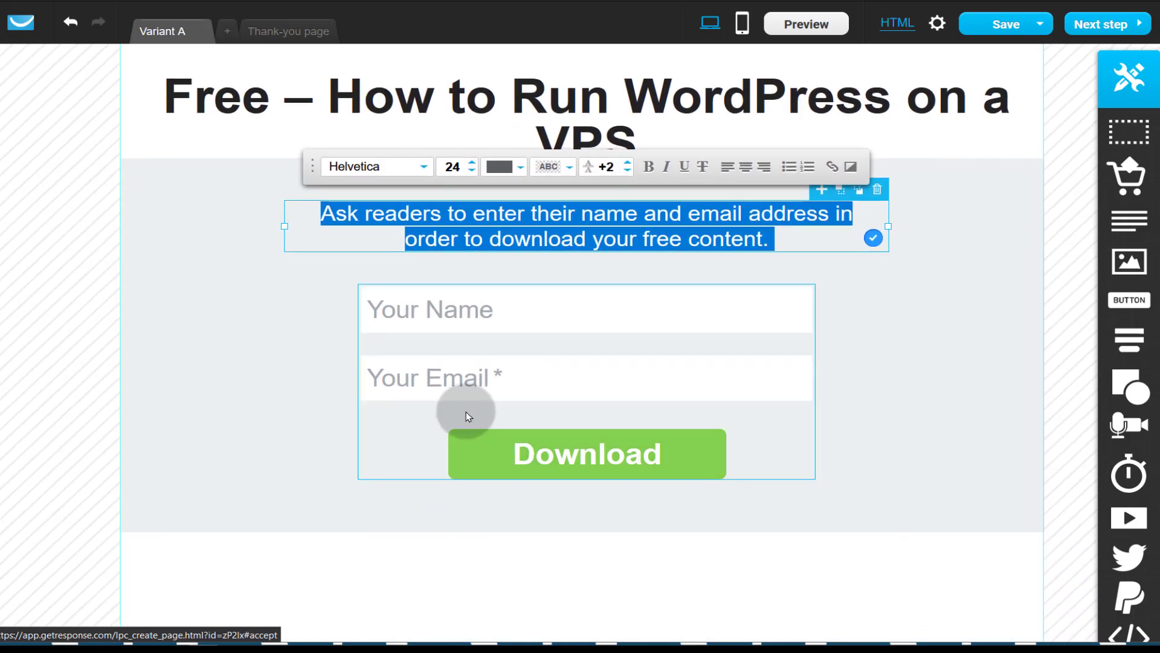
scroll(491, 398, "up", 3)
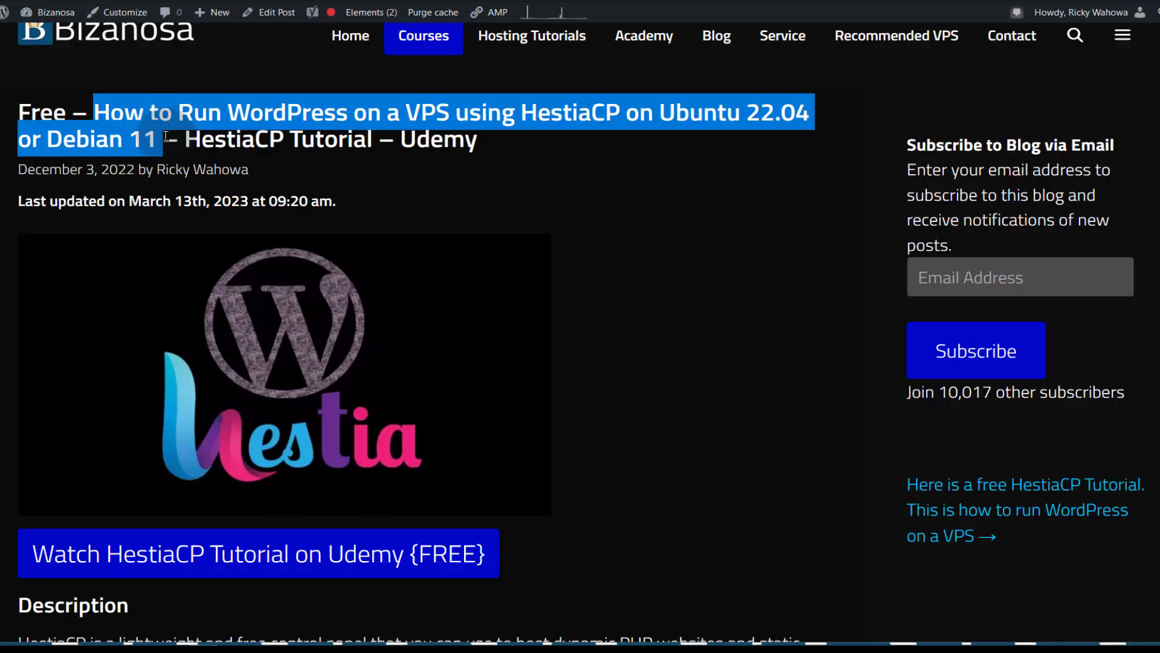
right_click(143, 140)
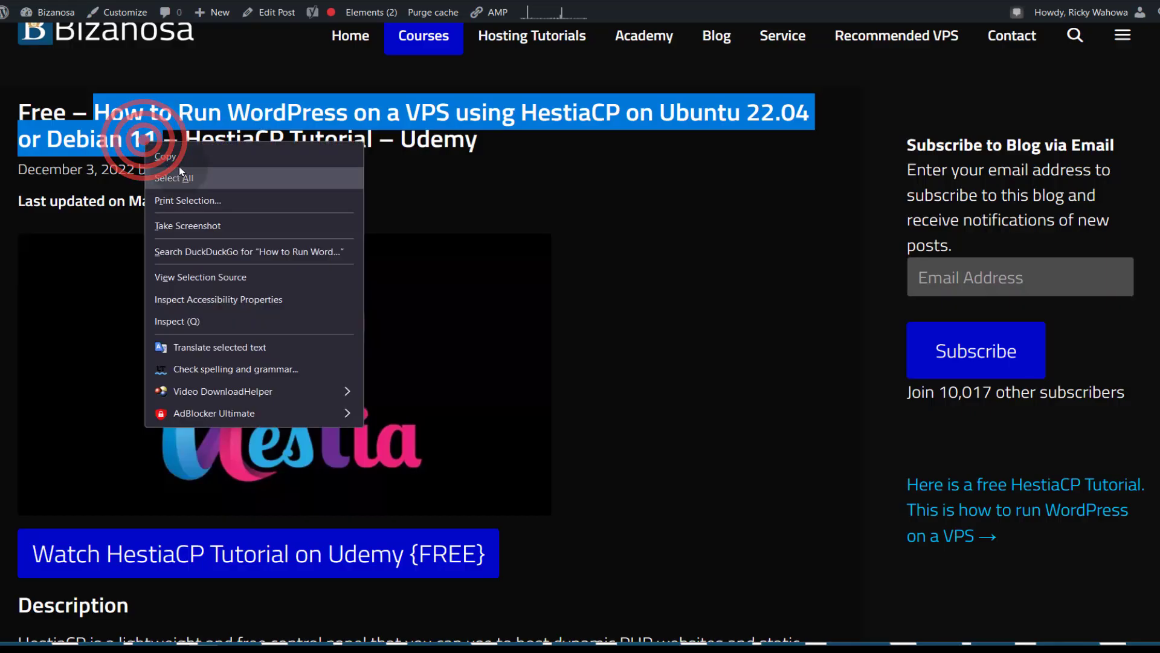
left_click(160, 149)
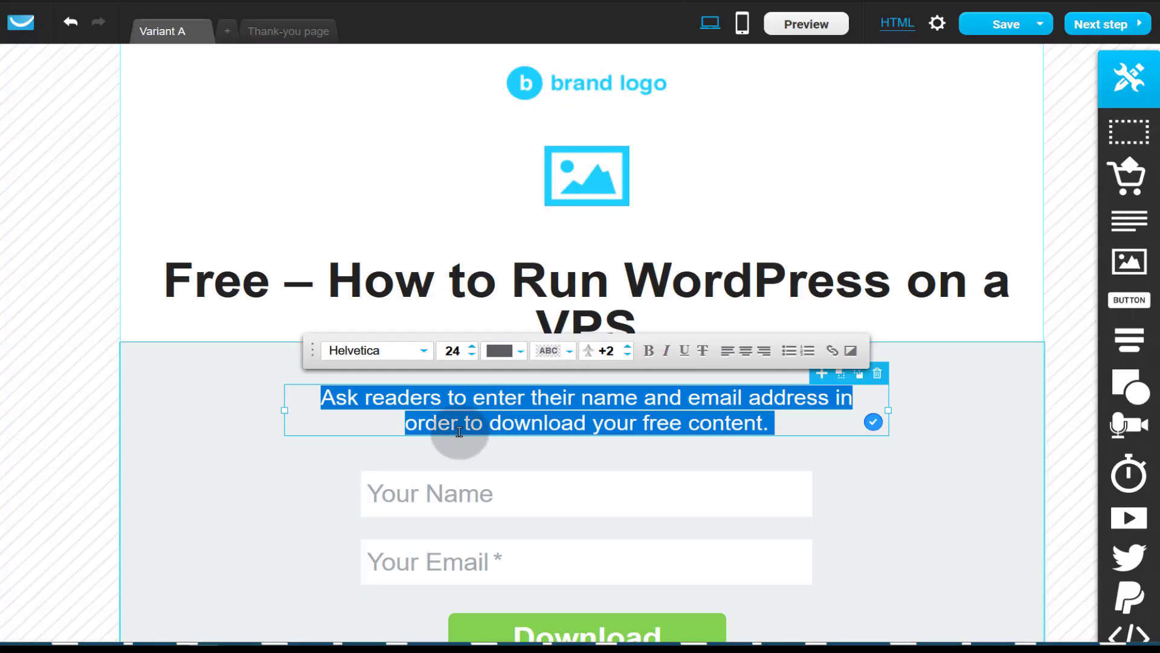
key("ctrl+v")
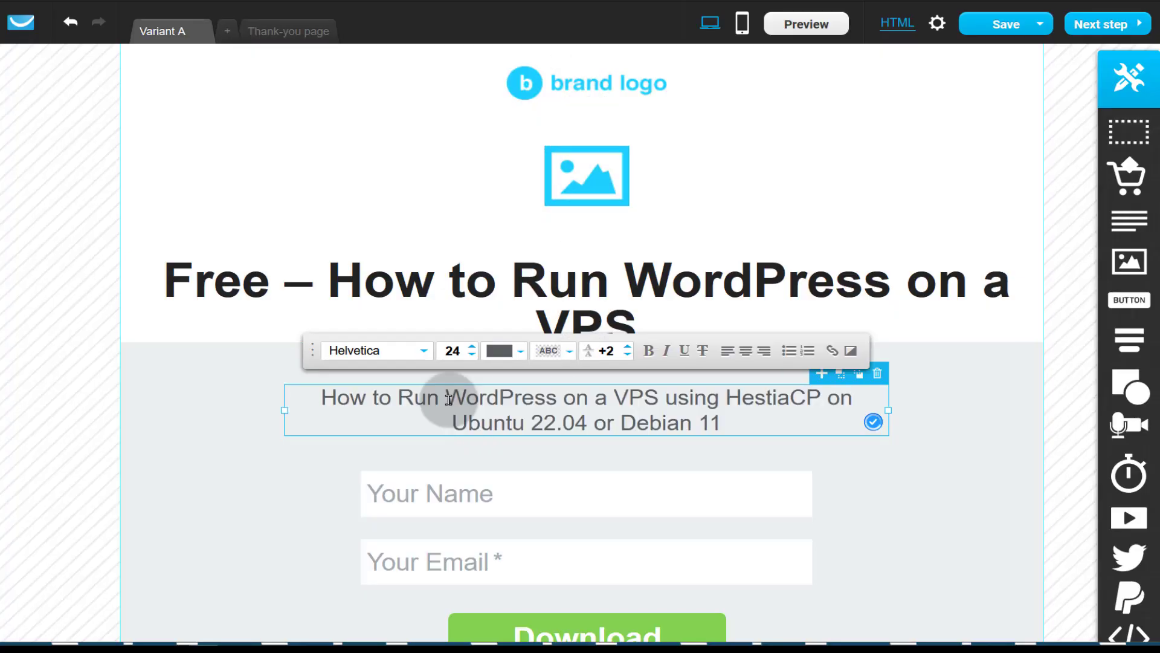
- Add the word "Learn" at the start of the text above the form
left_click(321, 397)
type("Learn how")
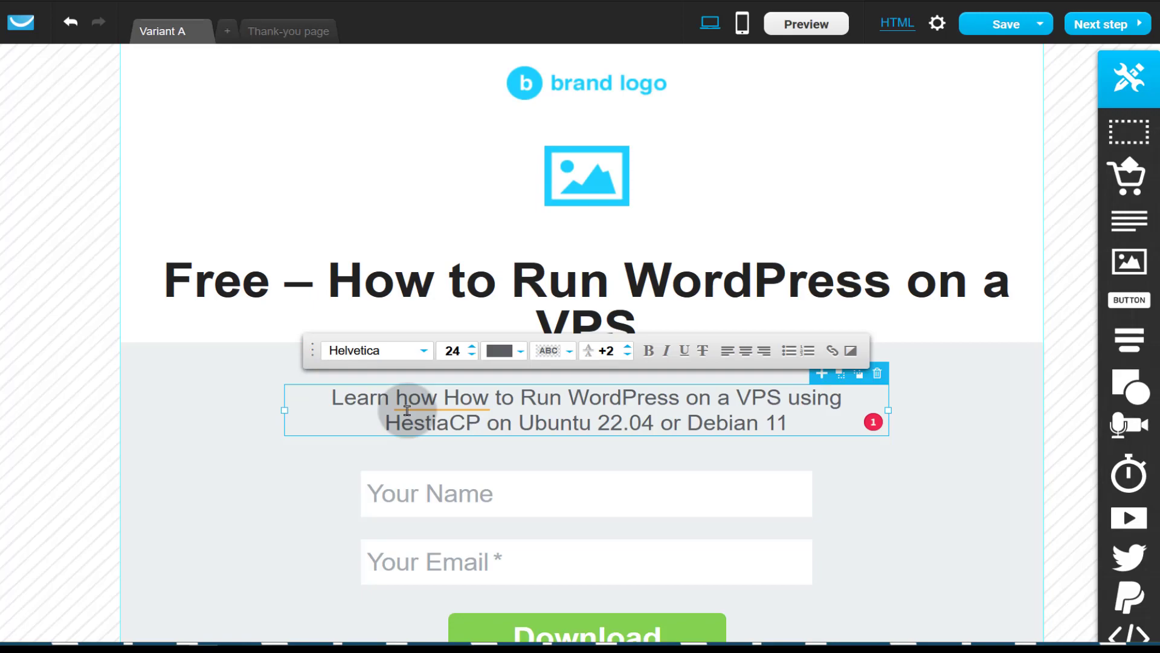
key("BackSpace")
key("BackSpace")
key("BackSpace")
key("BackSpace")
- Append ". Enter your name and email to get the free access link." to the text above the form
left_click(458, 423)
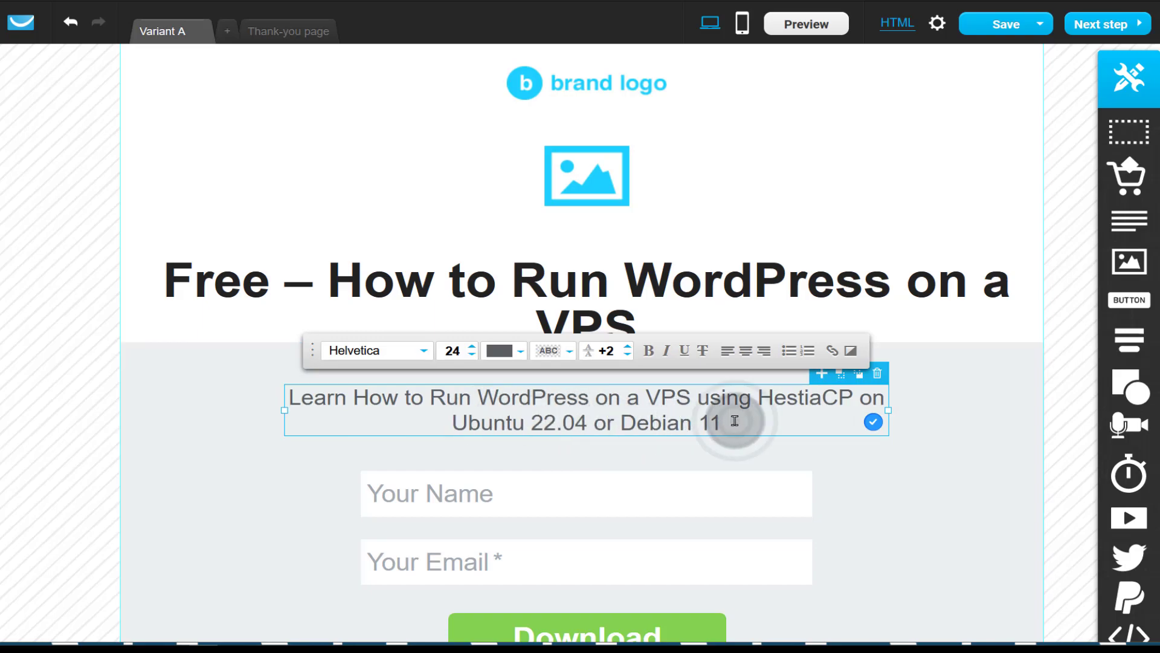
type(". Enter your name and email to get the free acces")
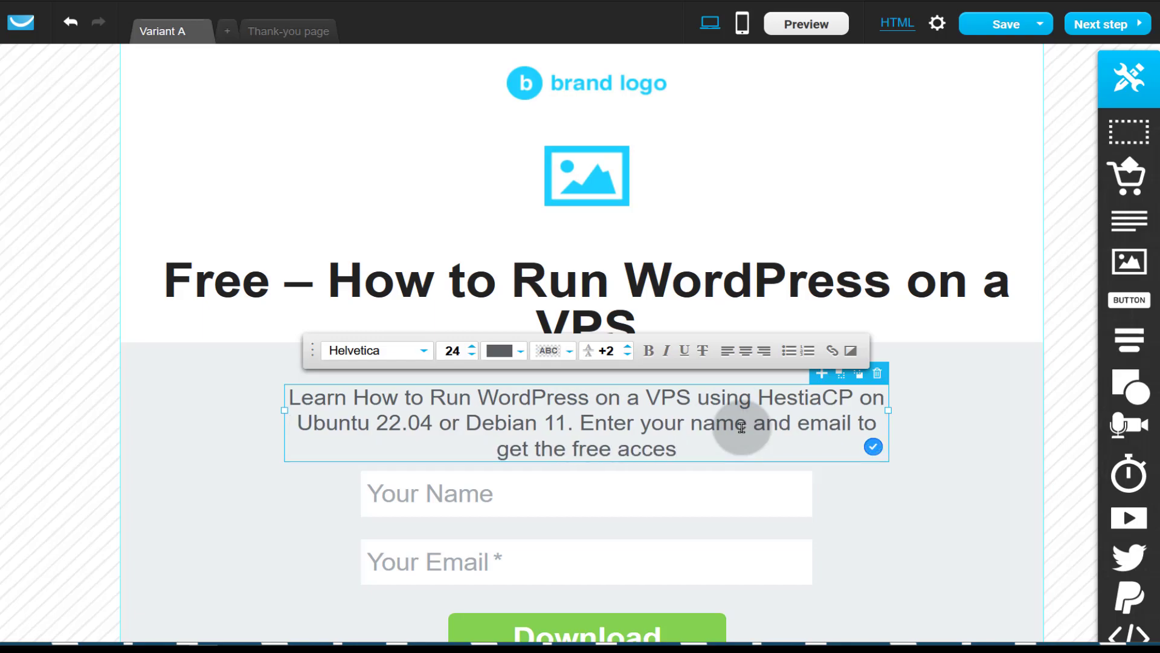
type("s link.")
left_click(510, 487)
- Review the landing page layout from the logo and headline down to the form fields, the Download button and the grey form section
scroll(616, 423, "down", 3)
left_click(603, 353)
scroll(603, 352, "up", 3)
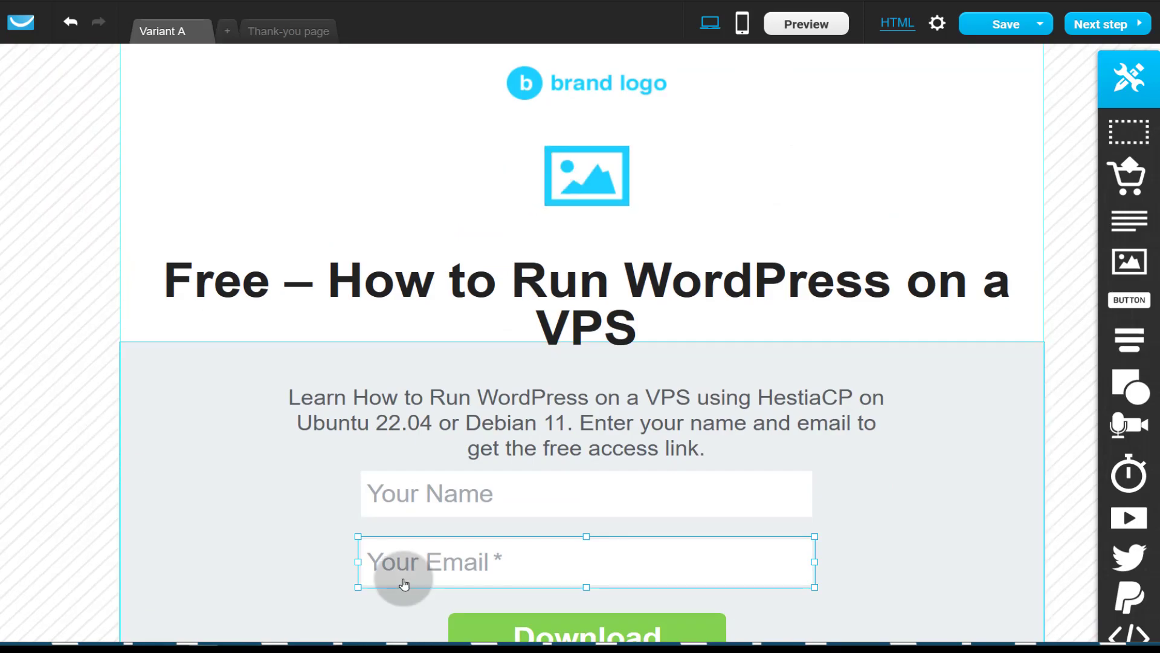
scroll(519, 574, "down", 3)
scroll(538, 521, "up", 3)
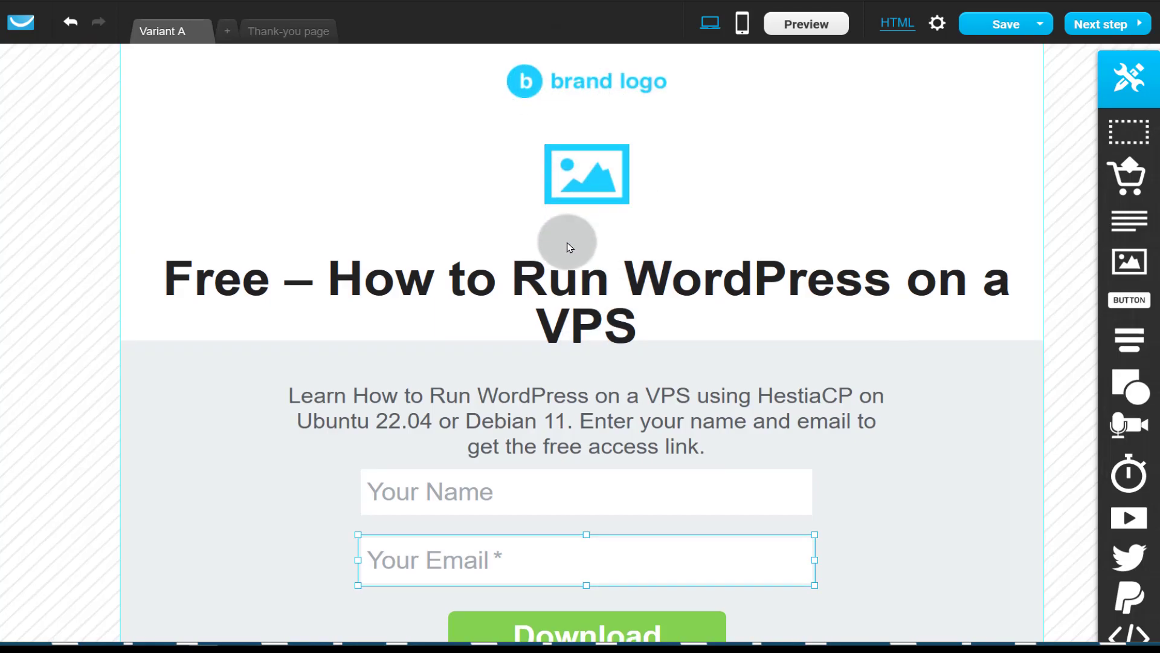
scroll(569, 247, "down", 3)
left_click(125, 169)
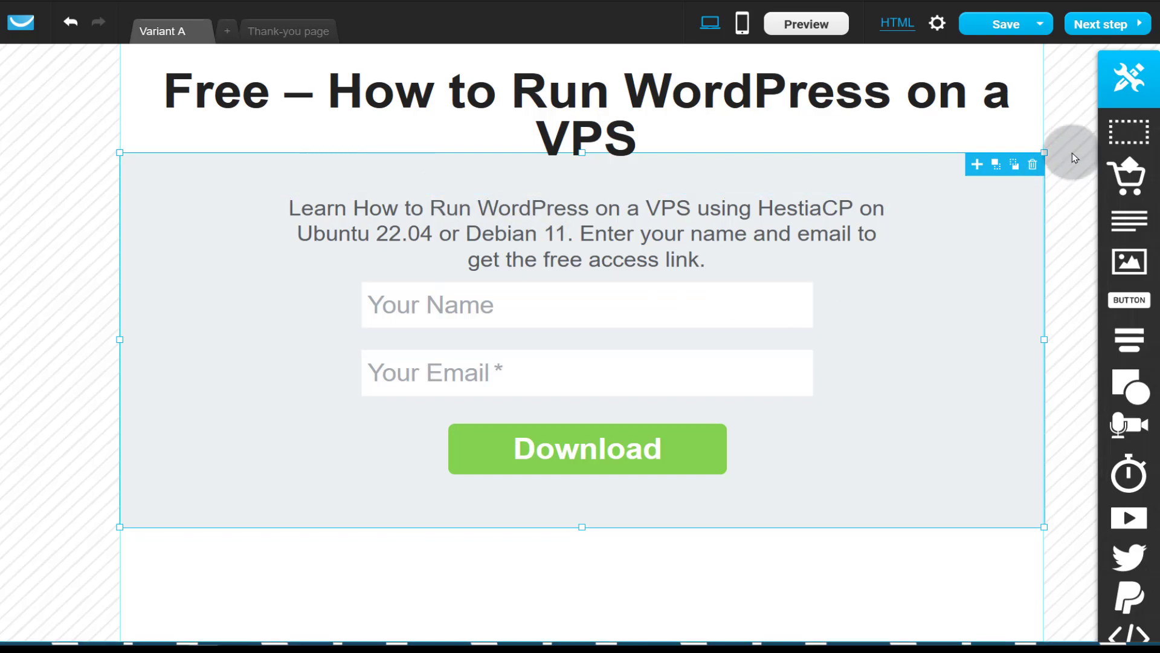
mouse_move(1149, 148)
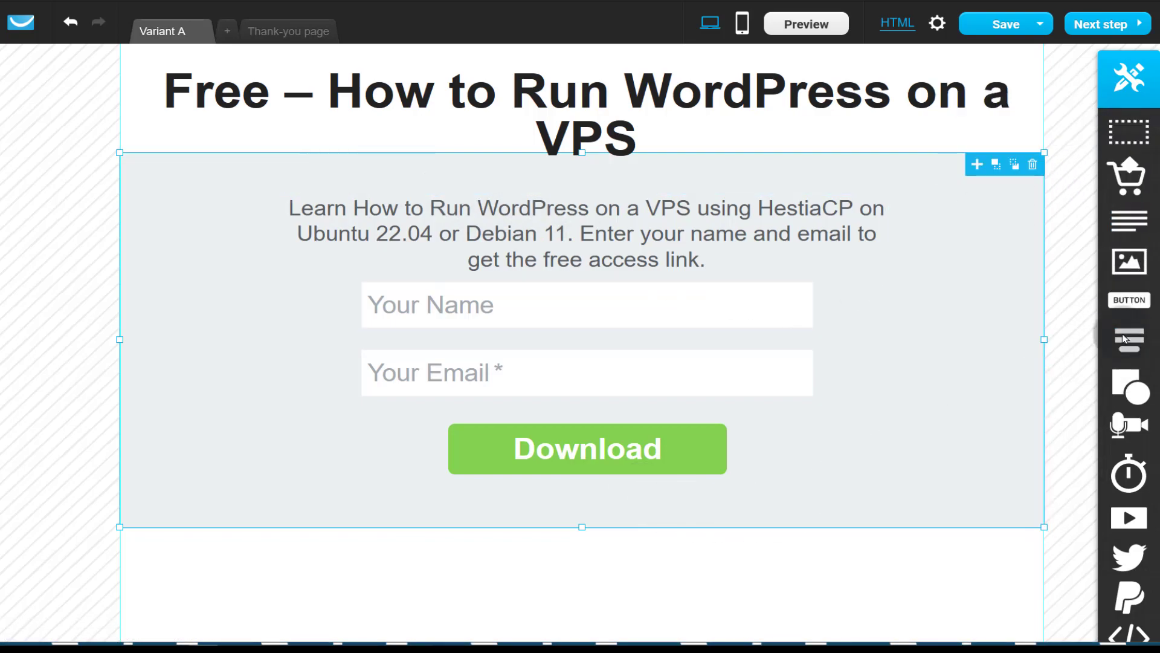
scroll(695, 359, "up", 3)
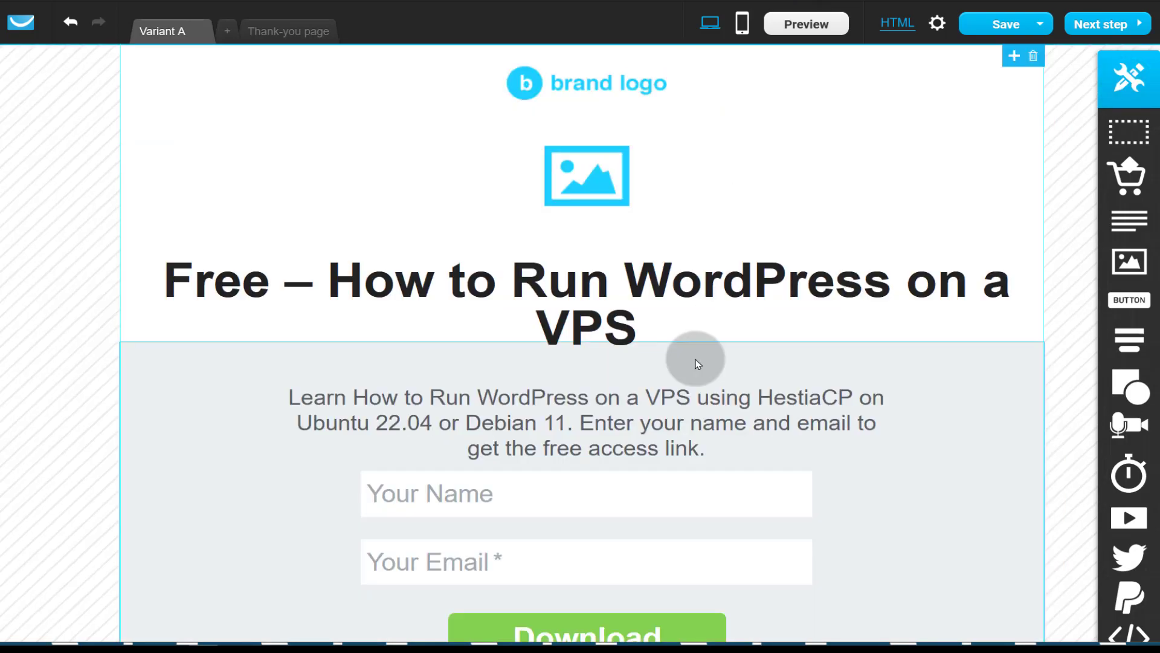
scroll(699, 351, "down", 4)
scroll(696, 351, "up", 3)
scroll(577, 352, "down", 3)
left_click(162, 243)
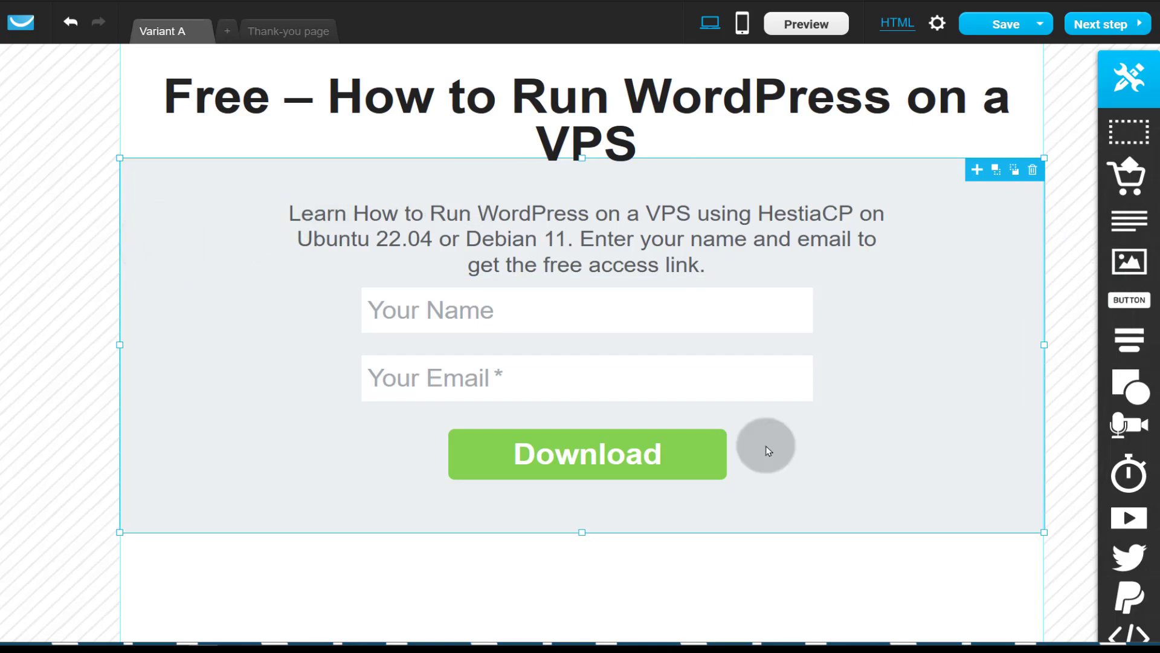
- Add a text block below the Download button and delete it again
scroll(775, 380, "up", 3)
scroll(913, 508, "down", 3)
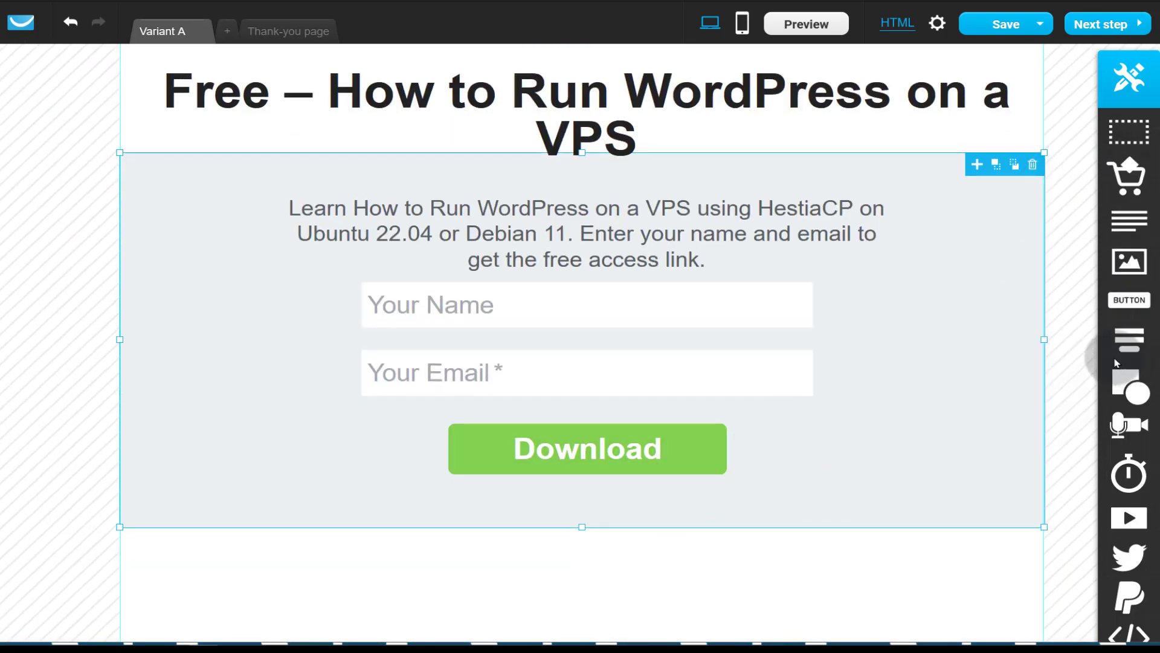
left_click_drag(1129, 221, 580, 494)
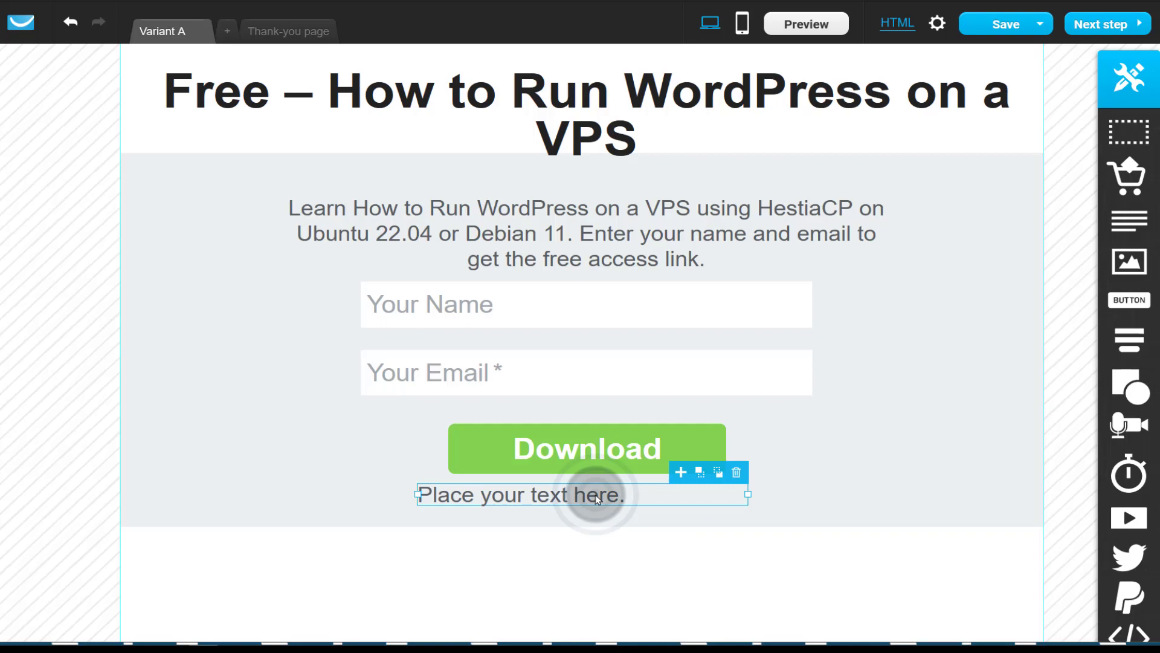
left_click(737, 474)
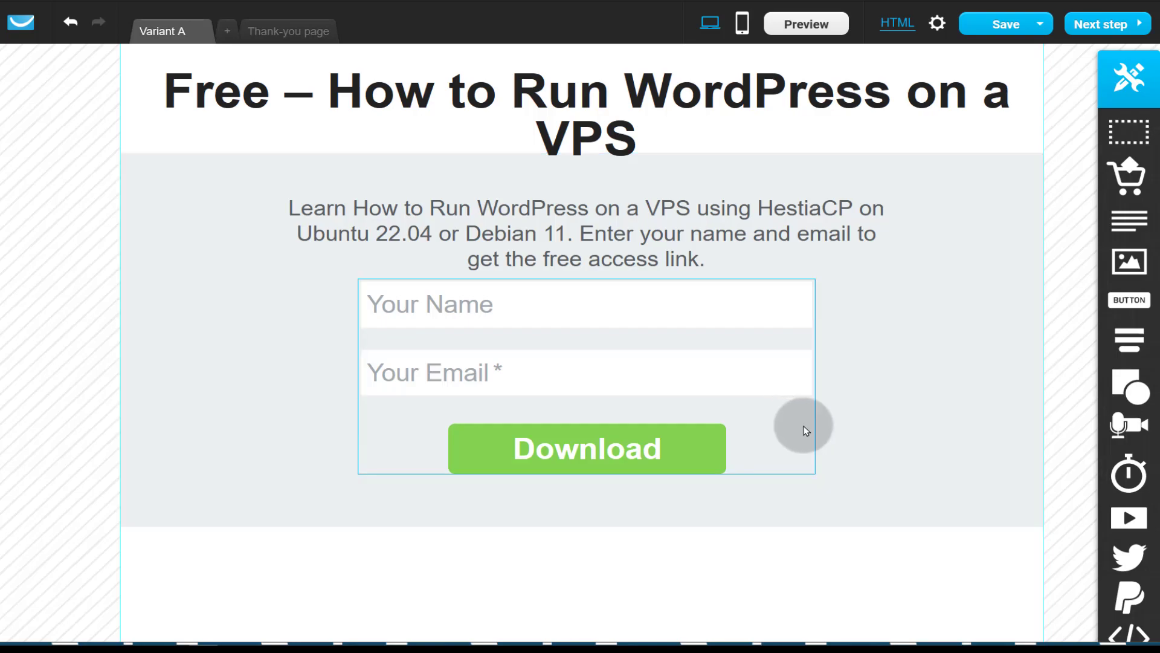
- Add a new empty section to the page below the grey form area
mouse_move(1134, 126)
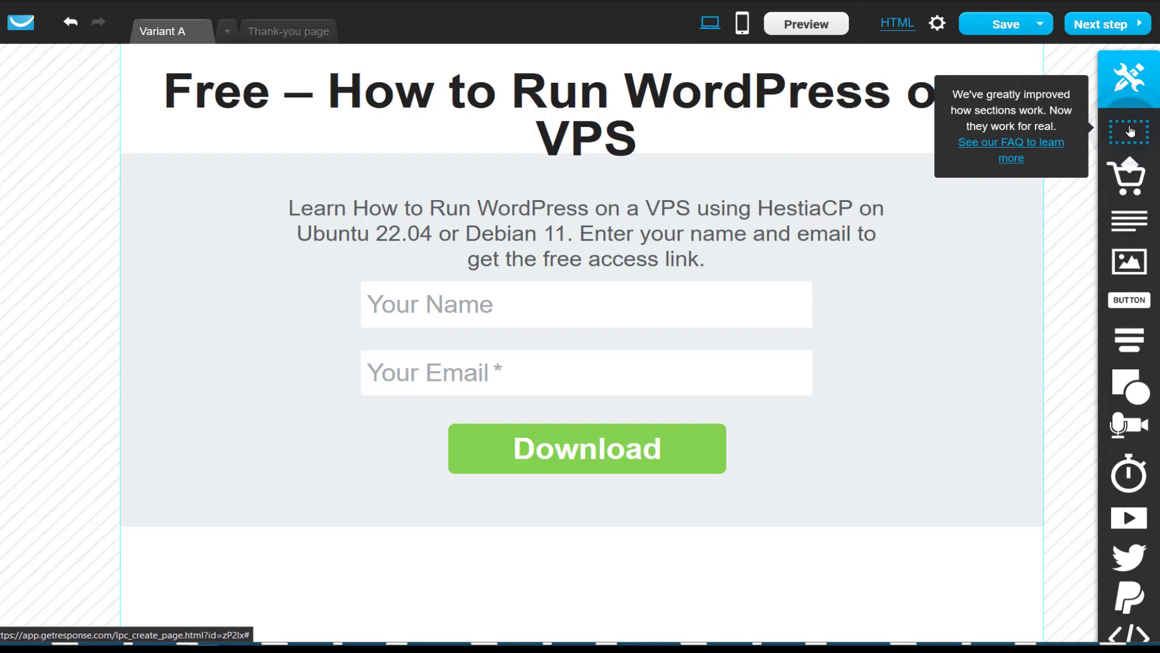
left_click_drag(1130, 130, 461, 570)
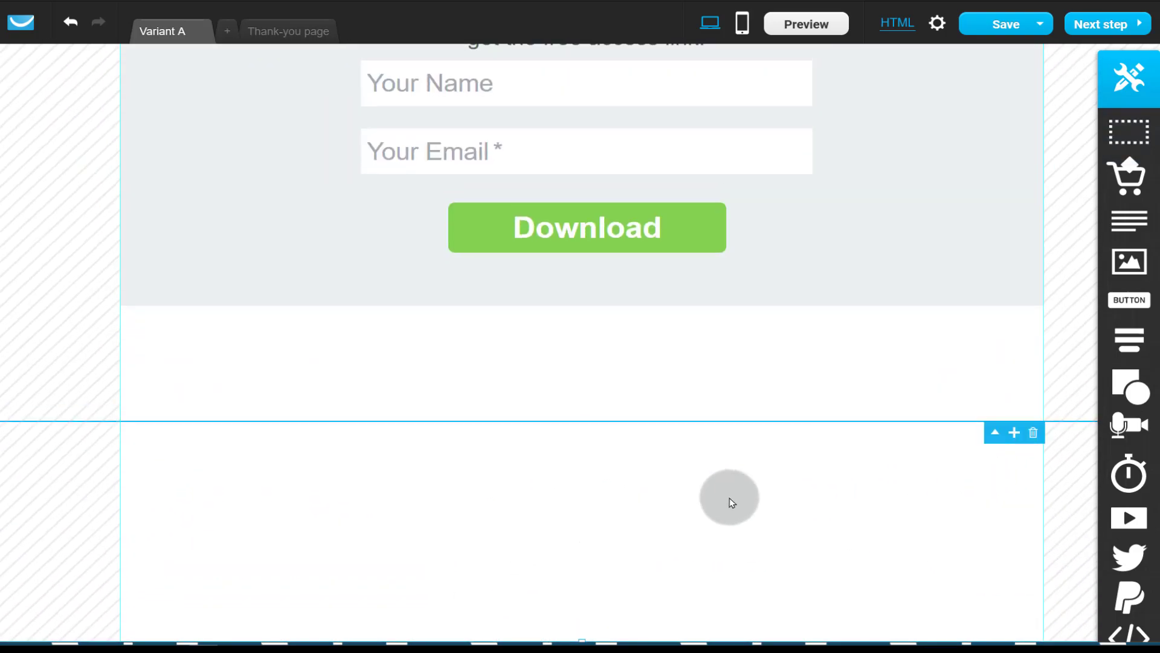
left_click(531, 489)
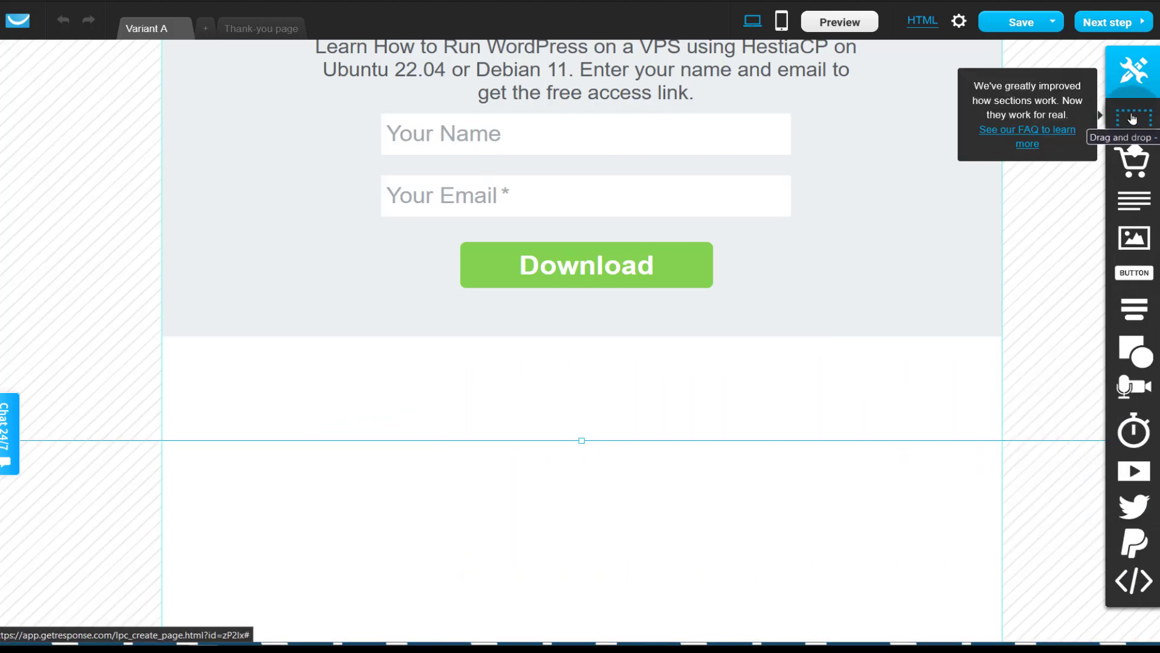
- Set the new section's background to solid black #000000
double_click(180, 465)
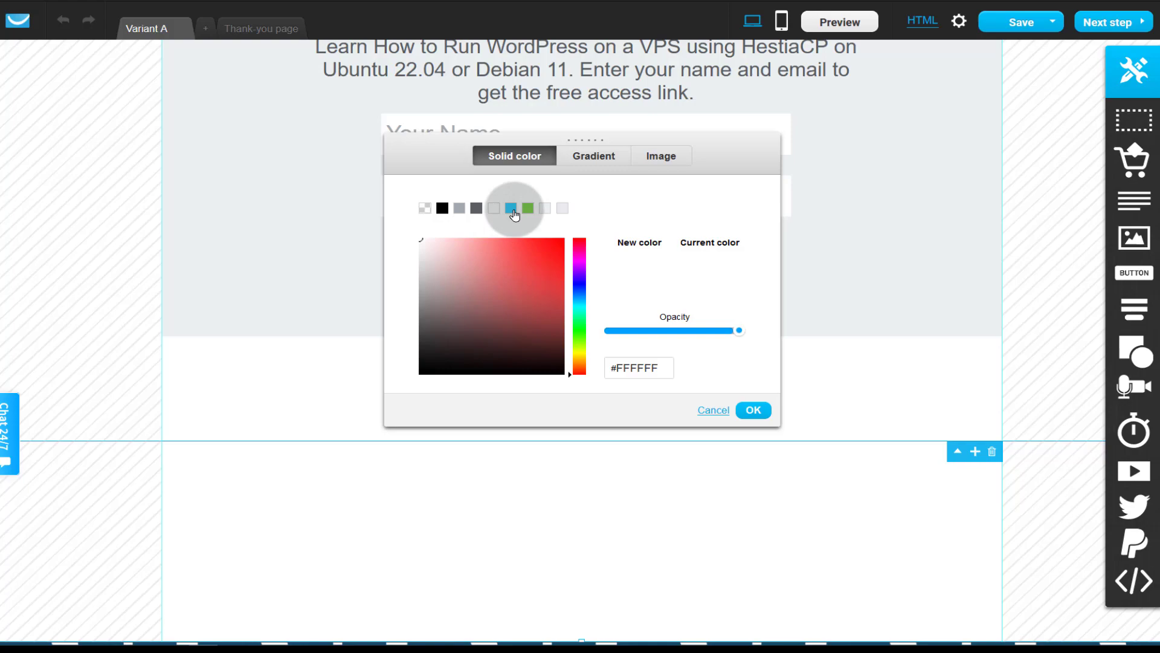
left_click(443, 209)
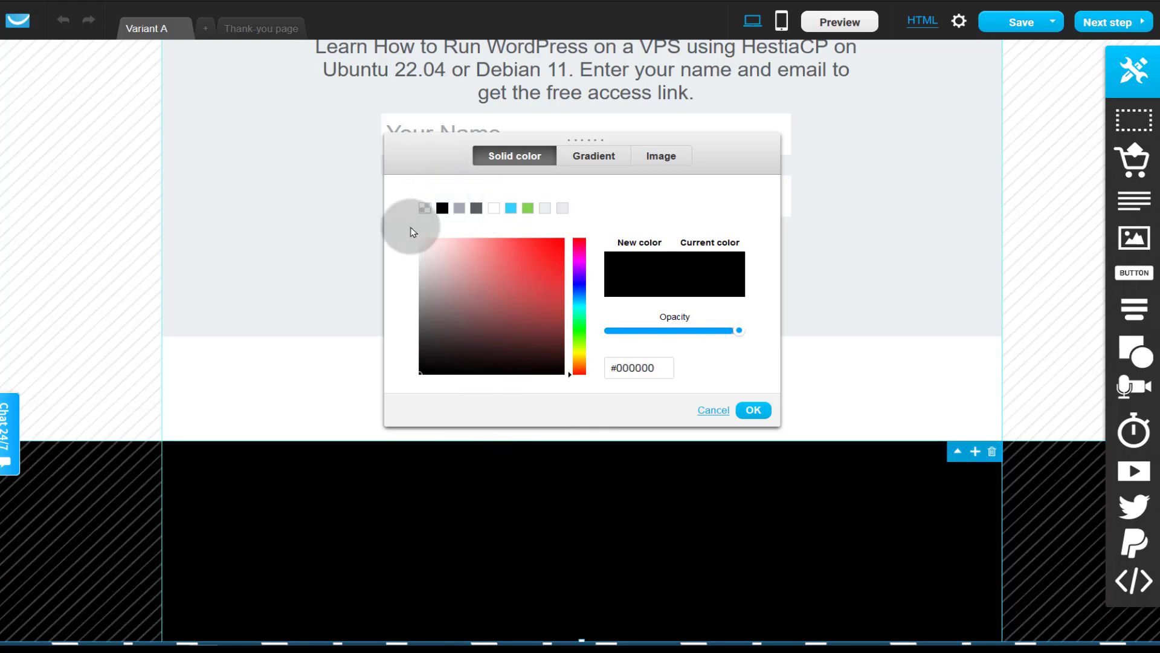
left_click(753, 411)
scroll(443, 469, "down", 1)
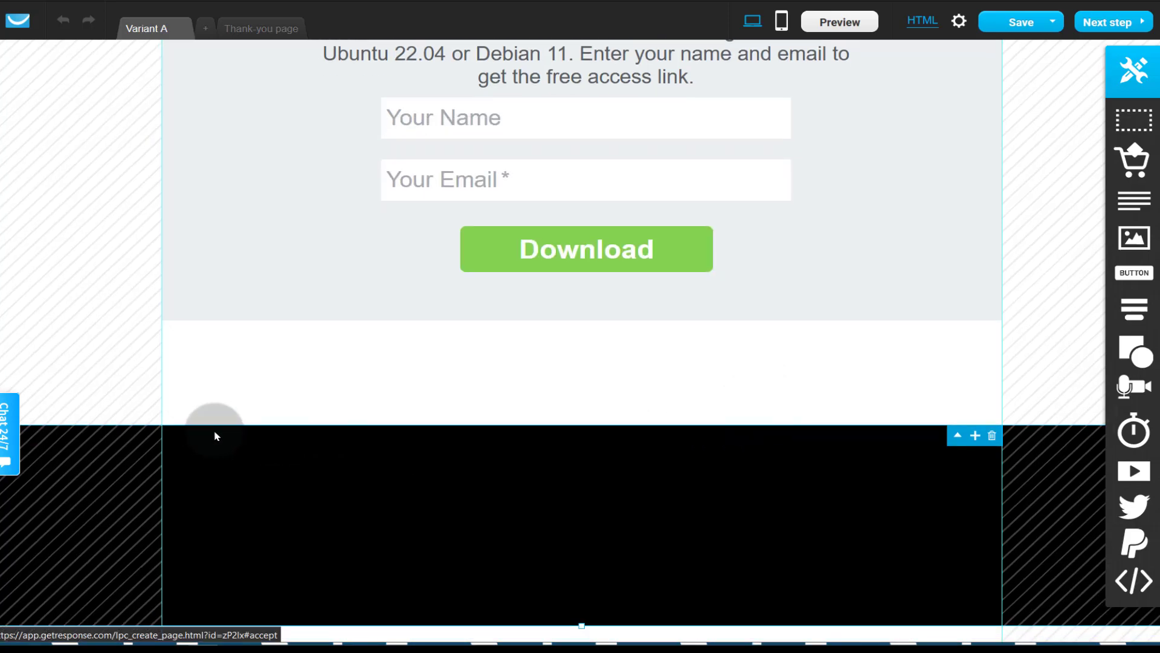
- Switch the new section's background to a gradient with dark grey #595E61 as its start colour
double_click(189, 445)
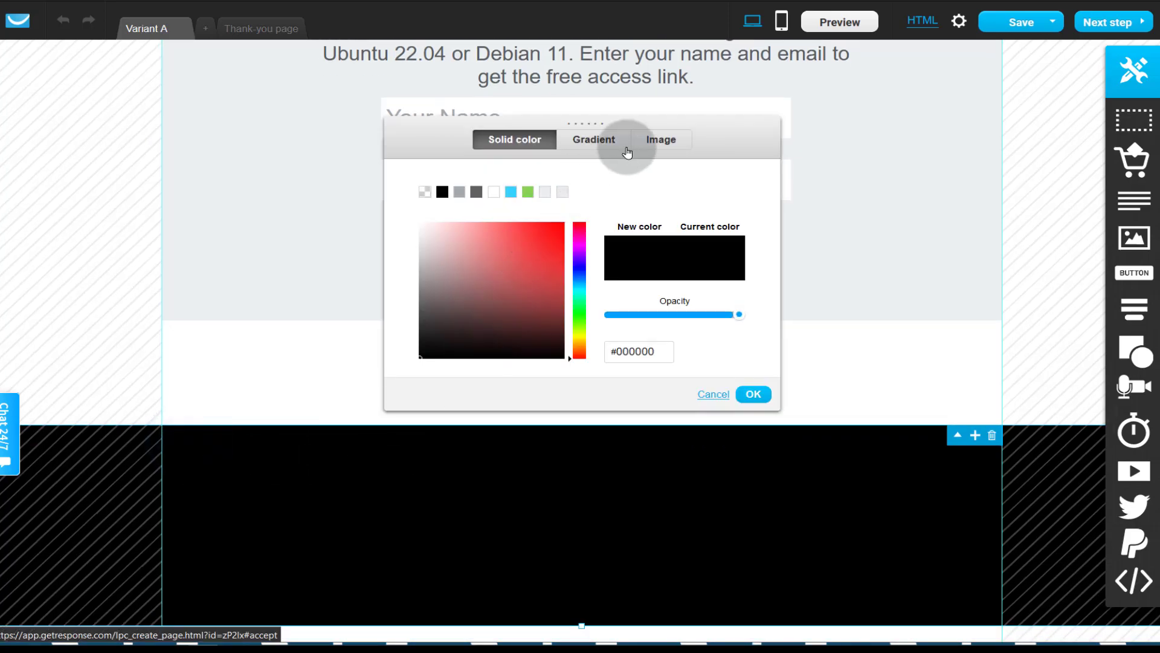
left_click(663, 144)
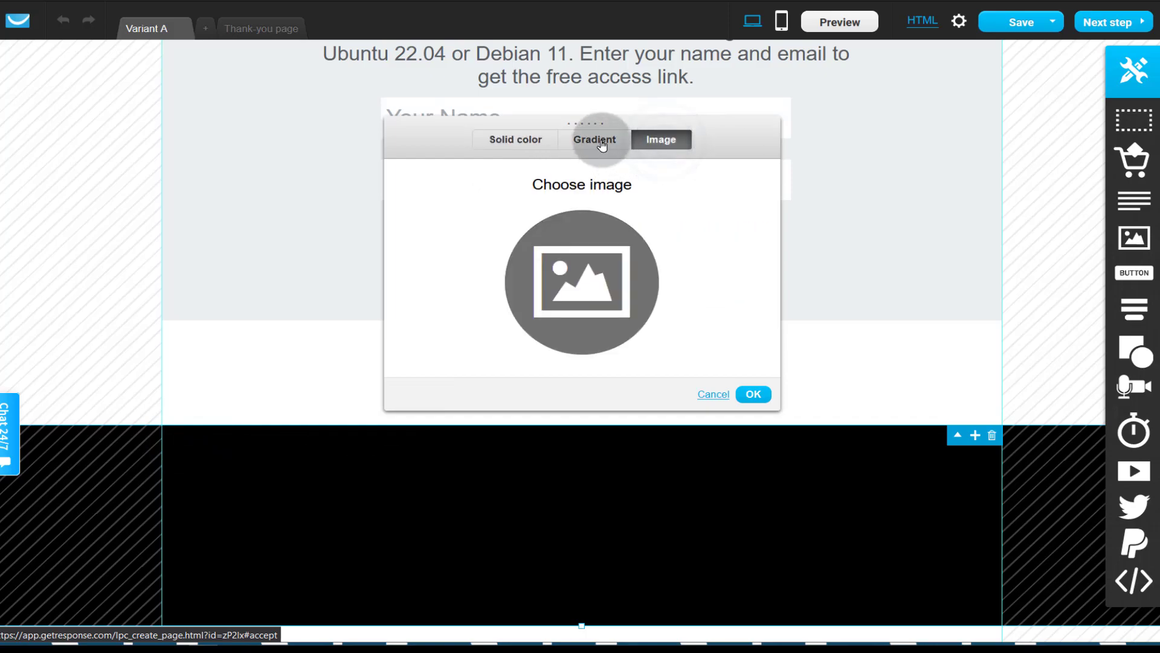
left_click(602, 146)
left_click(462, 175)
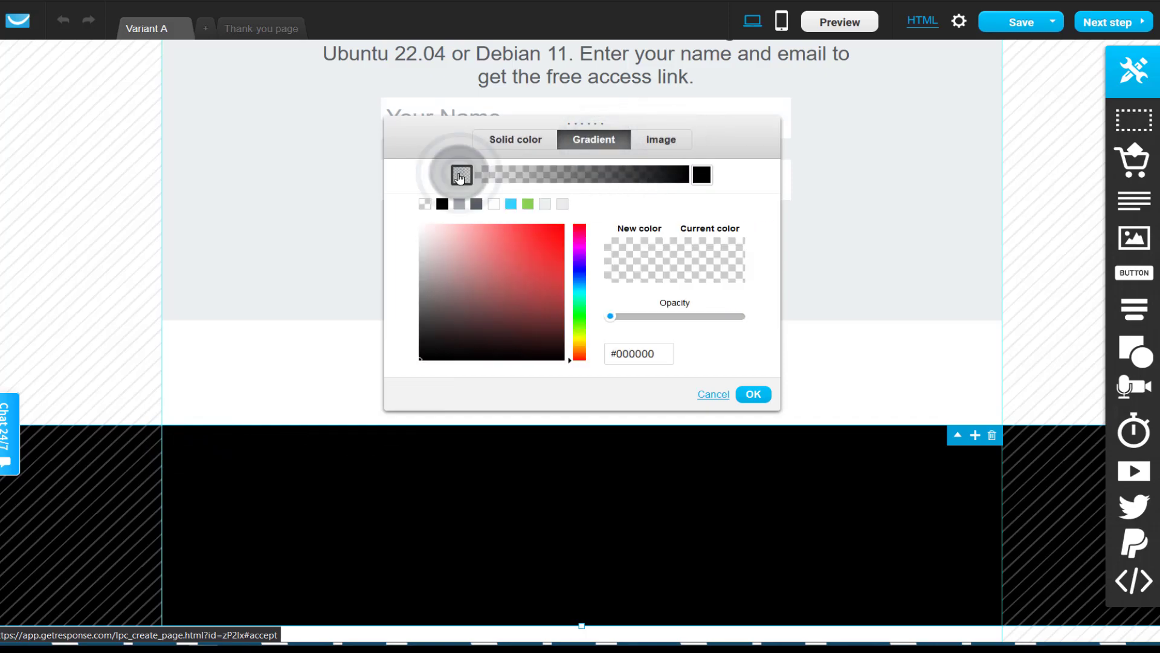
left_click(460, 206)
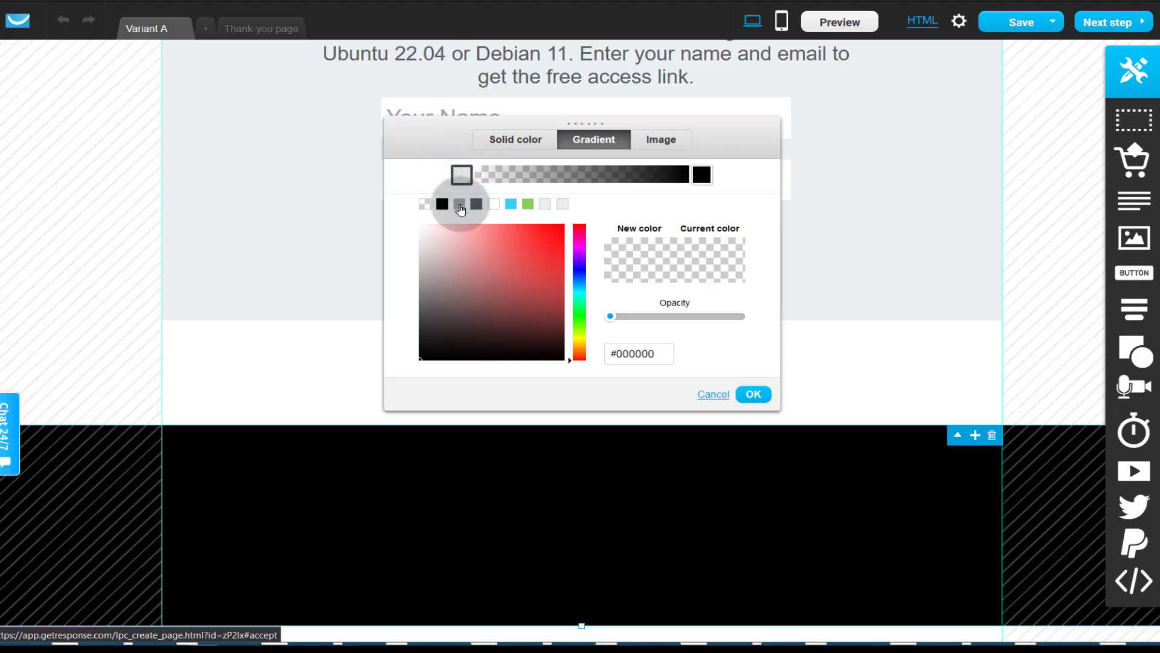
left_click(478, 206)
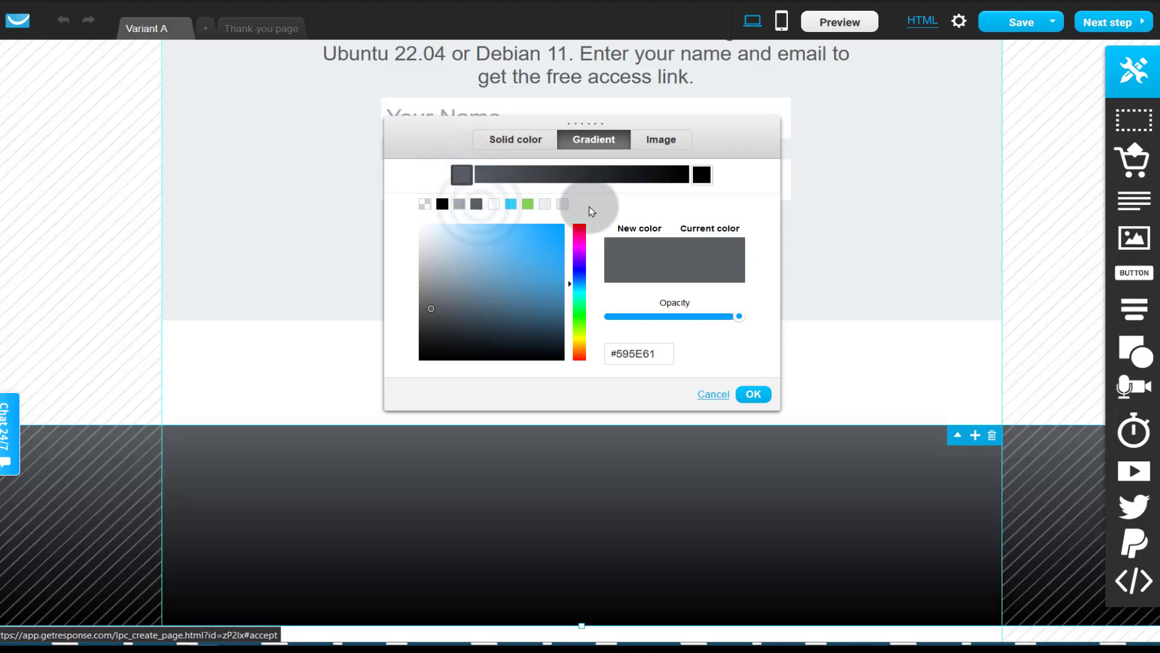
- Try blue #30D1FF, green #82D24F, dark greens and grey #A1A9AD as the gradient's end colour, settling on #595E61
left_click(703, 176)
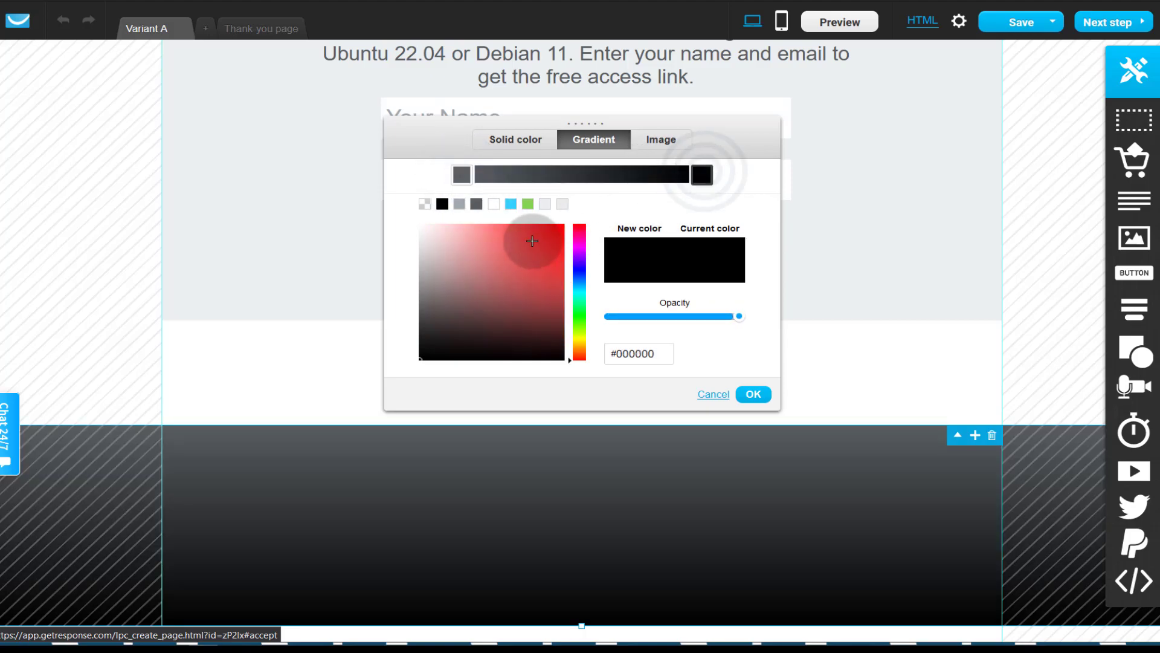
left_click(511, 206)
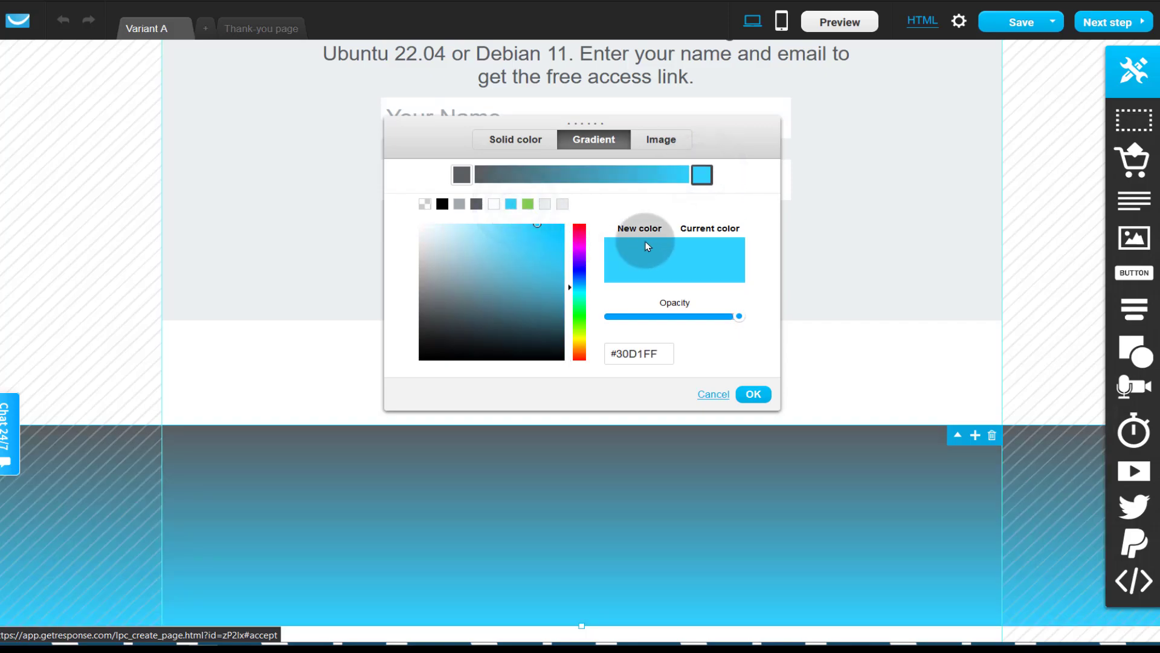
left_click_drag(742, 321, 677, 319)
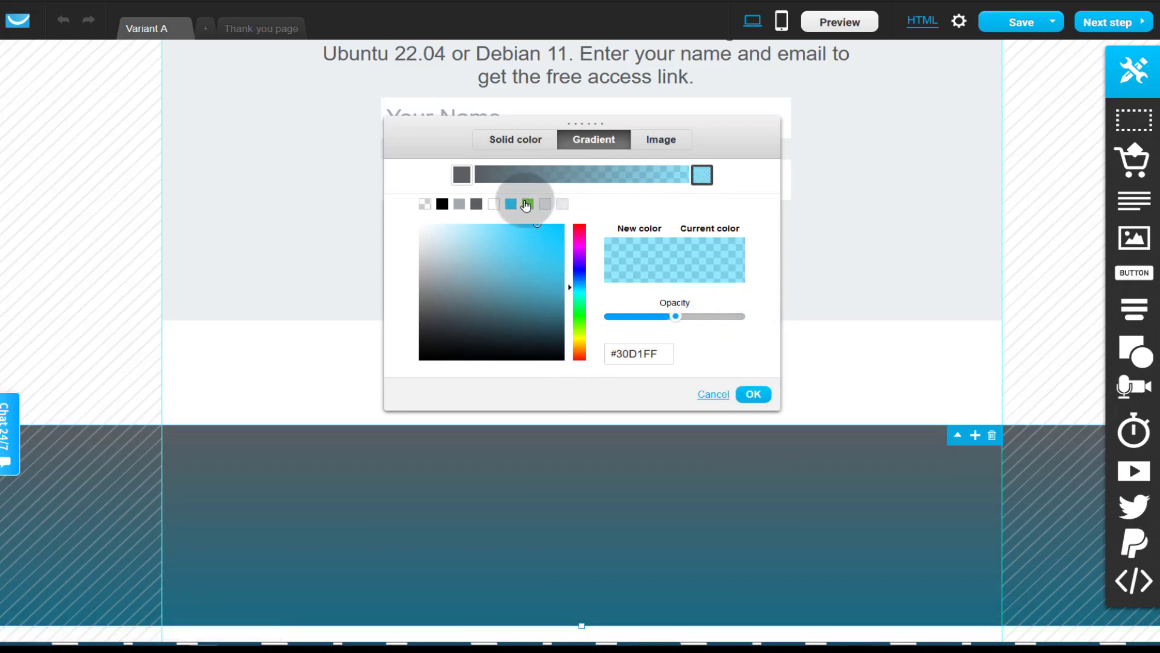
left_click(526, 205)
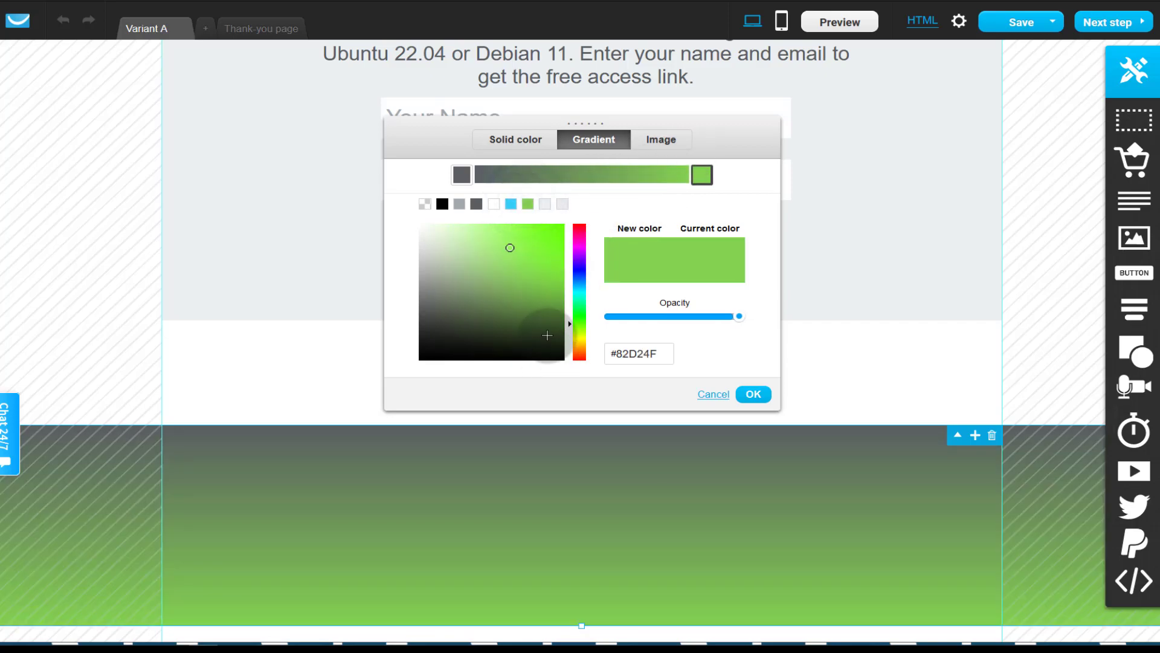
left_click(546, 328)
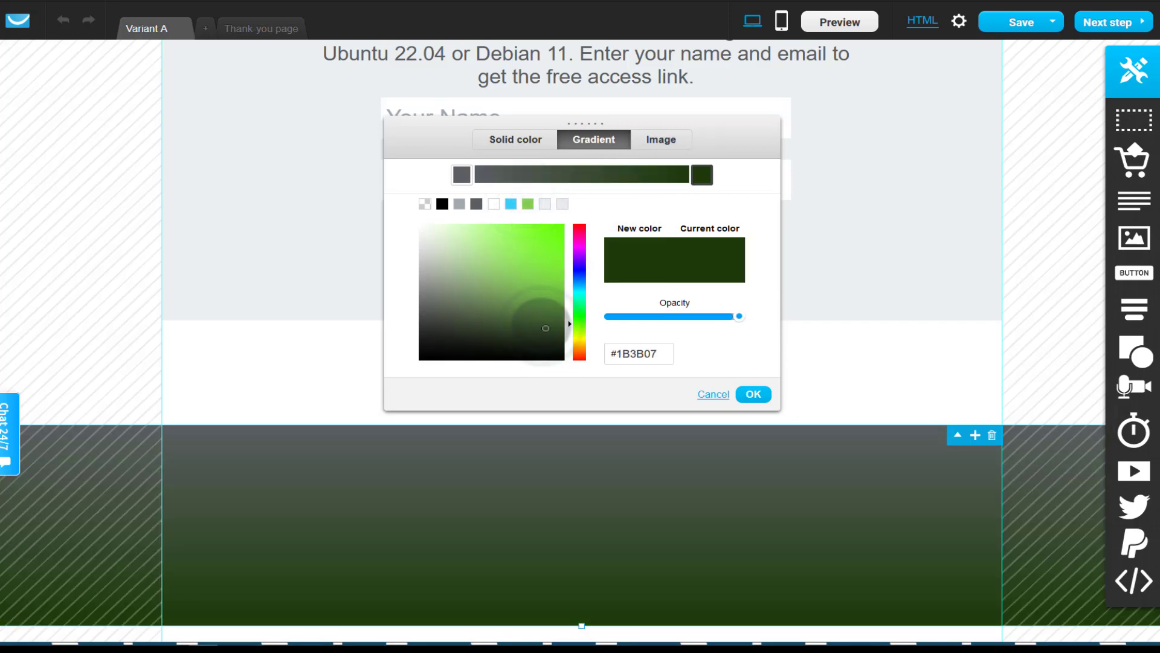
left_click(531, 343)
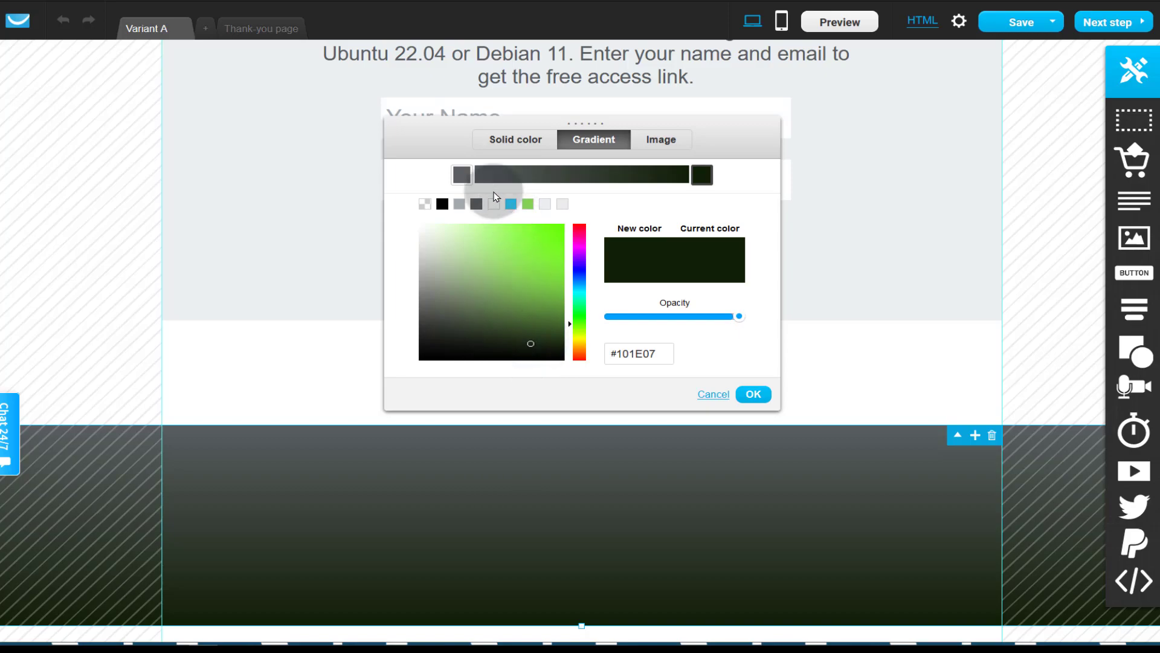
left_click(459, 206)
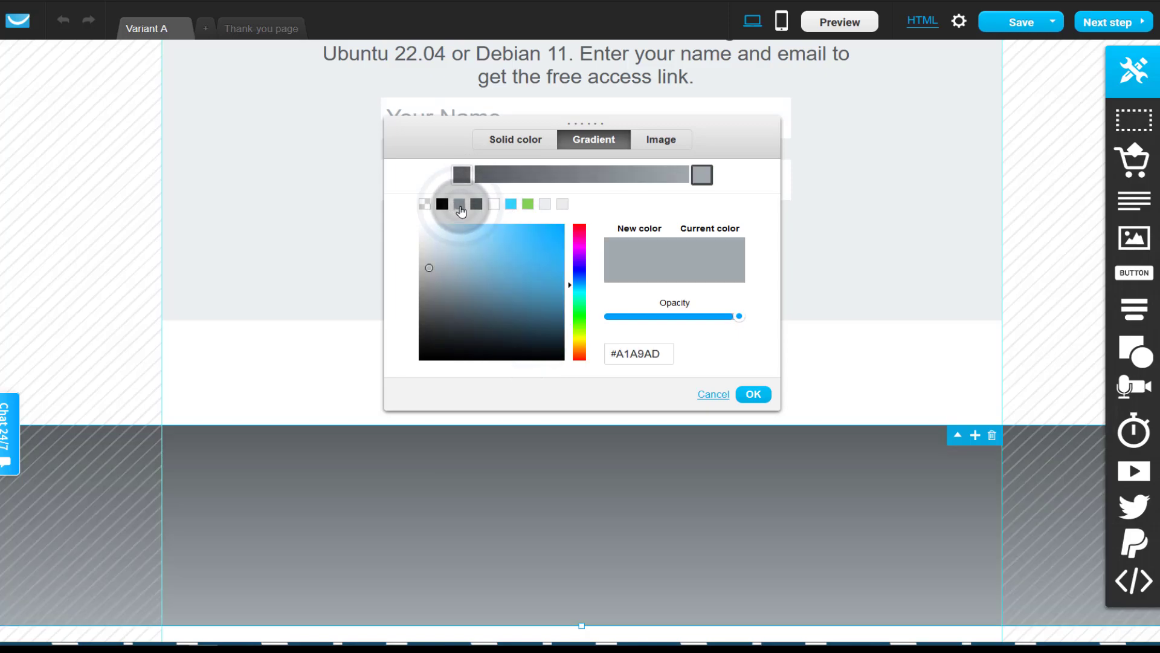
left_click(476, 205)
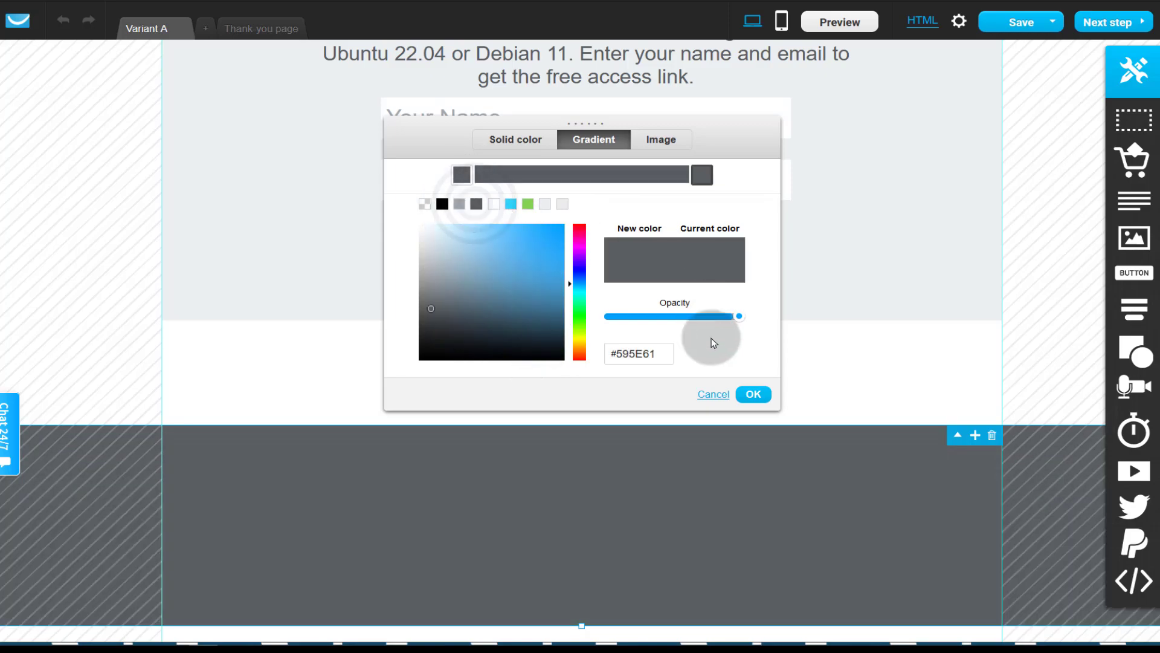
- Use the stored photo of the thoughtful man at his laptop as the new section's background image
left_click(665, 141)
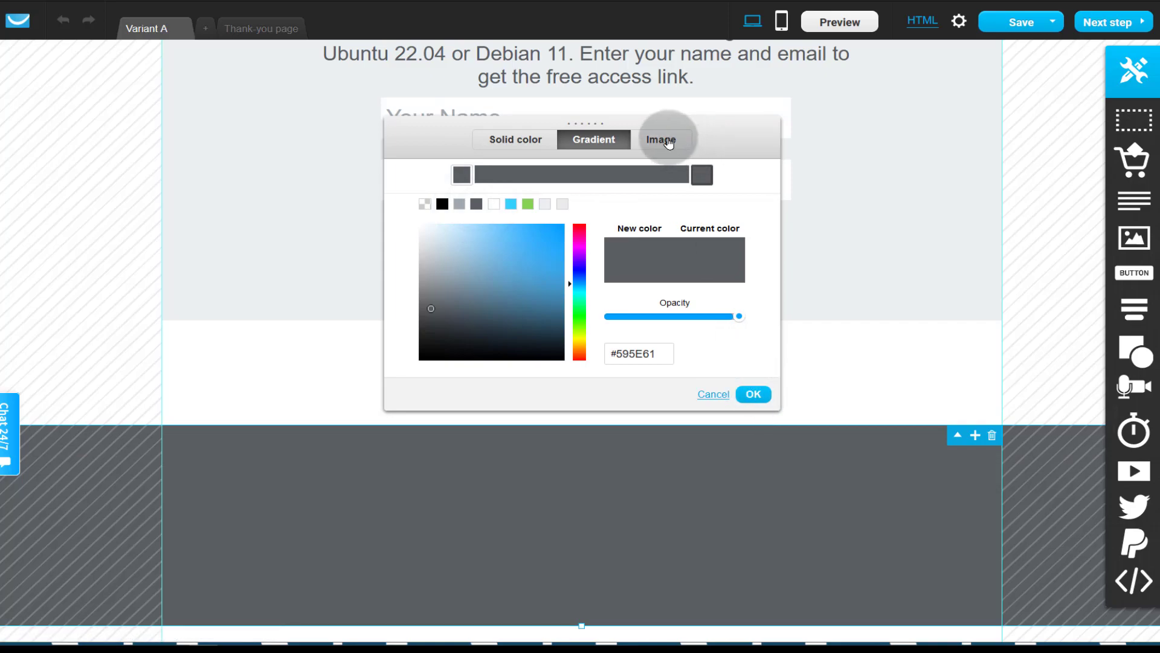
left_click(595, 270)
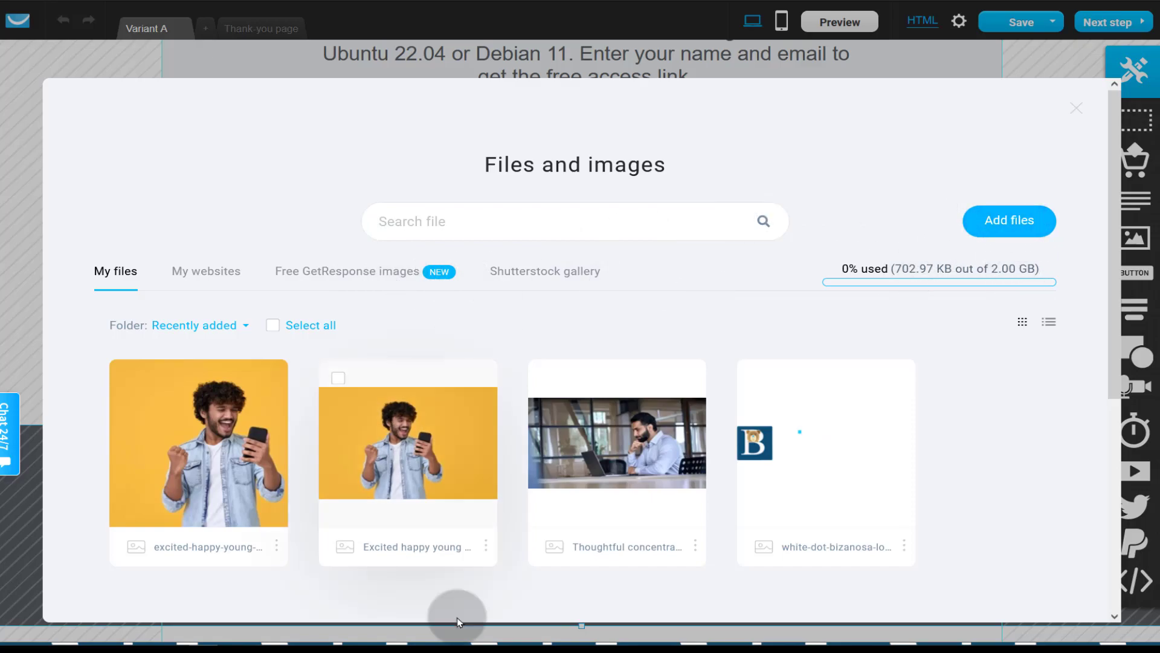
mouse_move(562, 450)
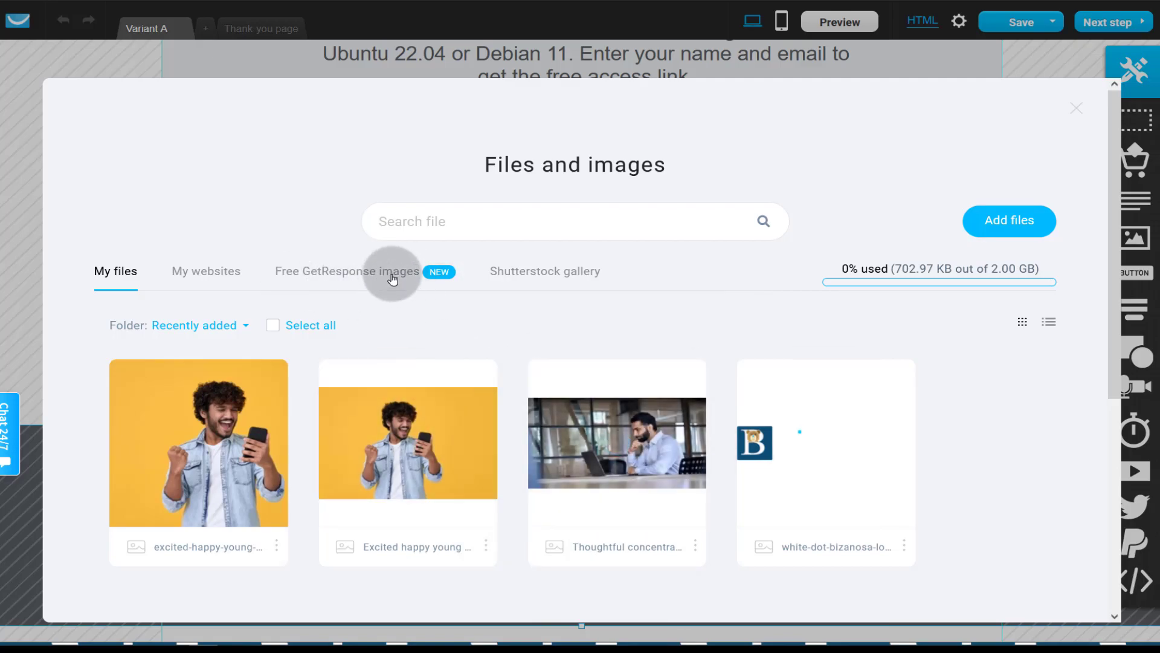
left_click(670, 491)
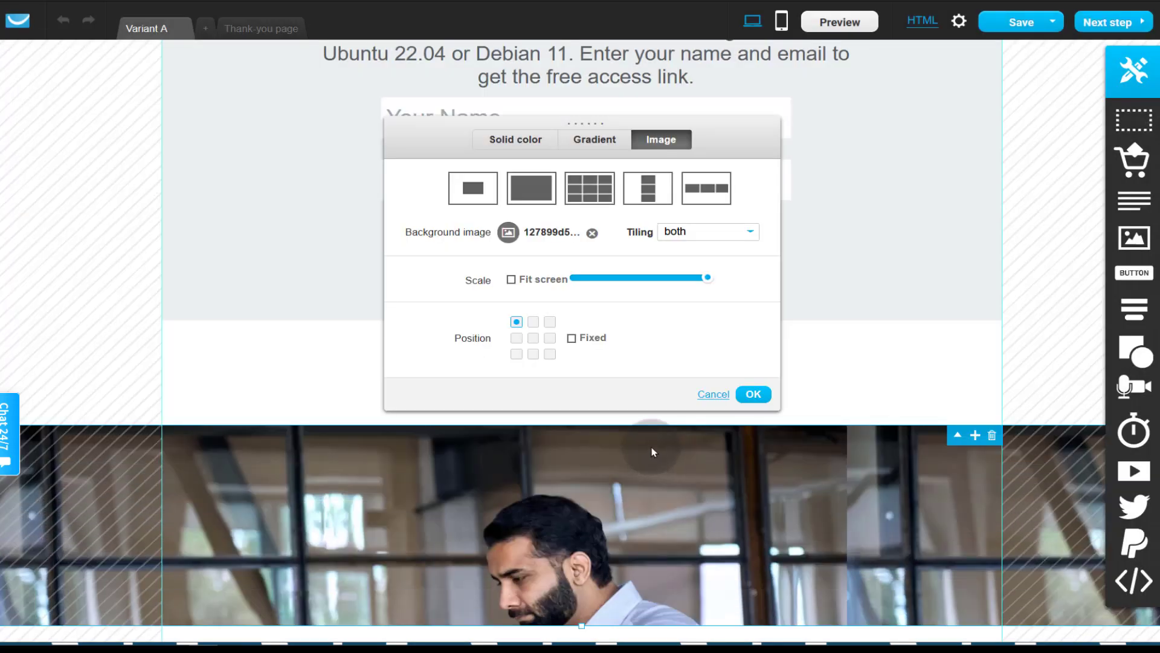
left_click(754, 395)
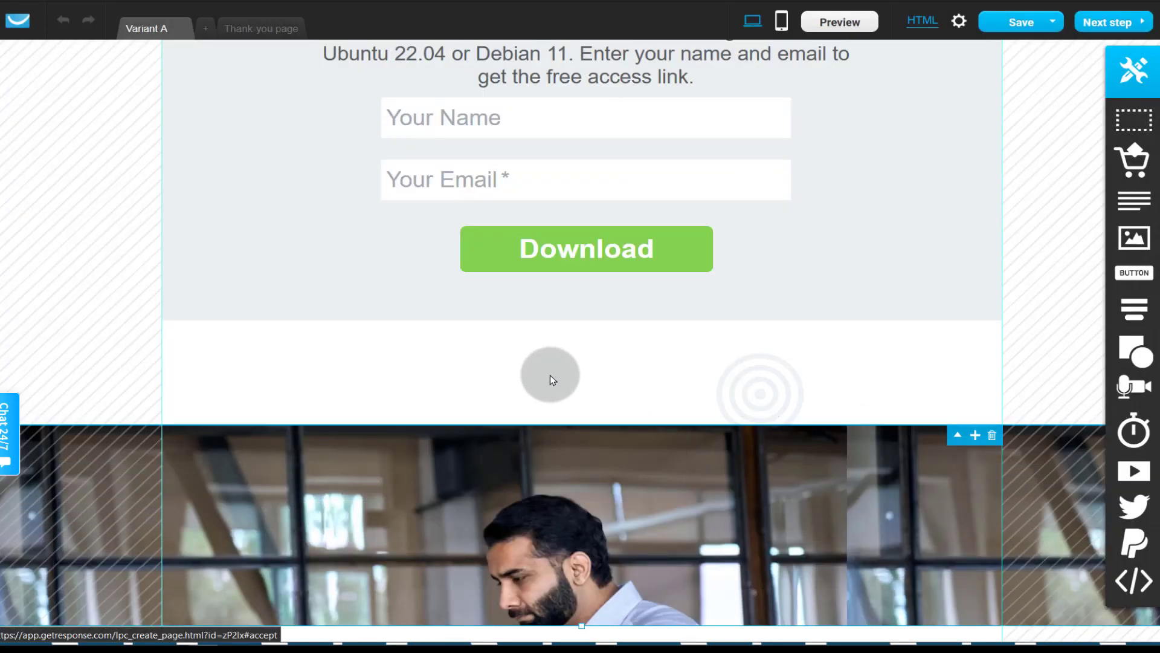
- Adjust the height of the photo section by moving its lower edge
mouse_move(581, 627)
left_mouse_down()
mouse_move(576, 647)
mouse_move(575, 635)
left_mouse_up()
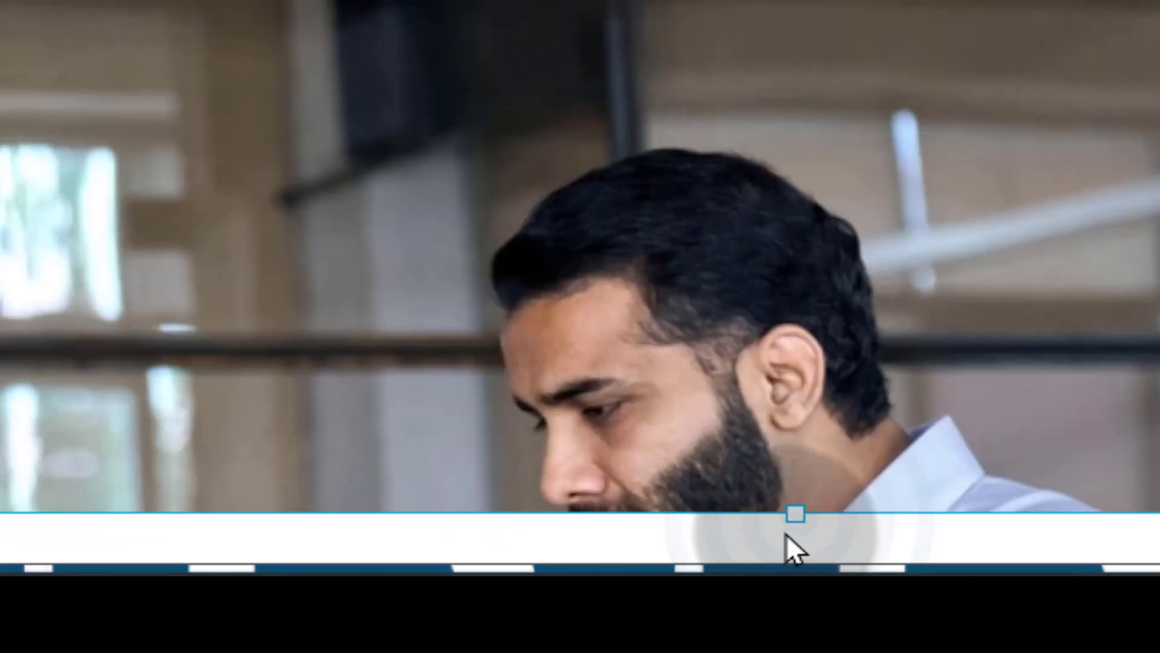
left_click_drag(785, 533, 759, 579)
left_click_drag(648, 604, 701, 532)
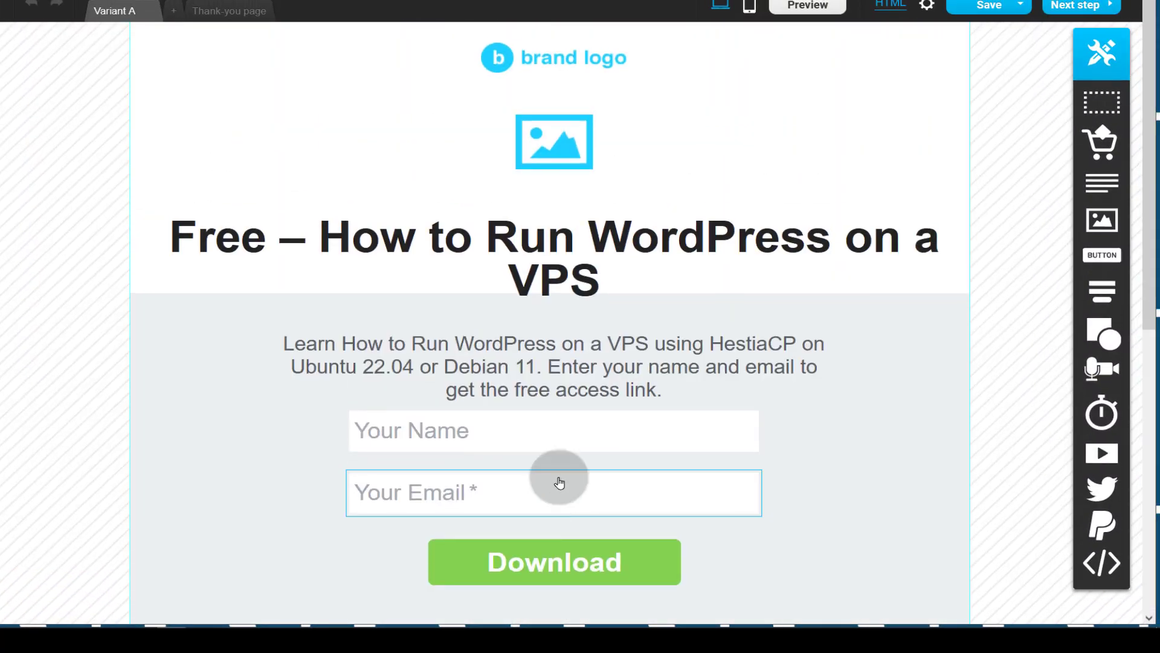
- Replace the brand logo placeholder with the stored white-dot Bizanosa logo image
left_click(552, 64)
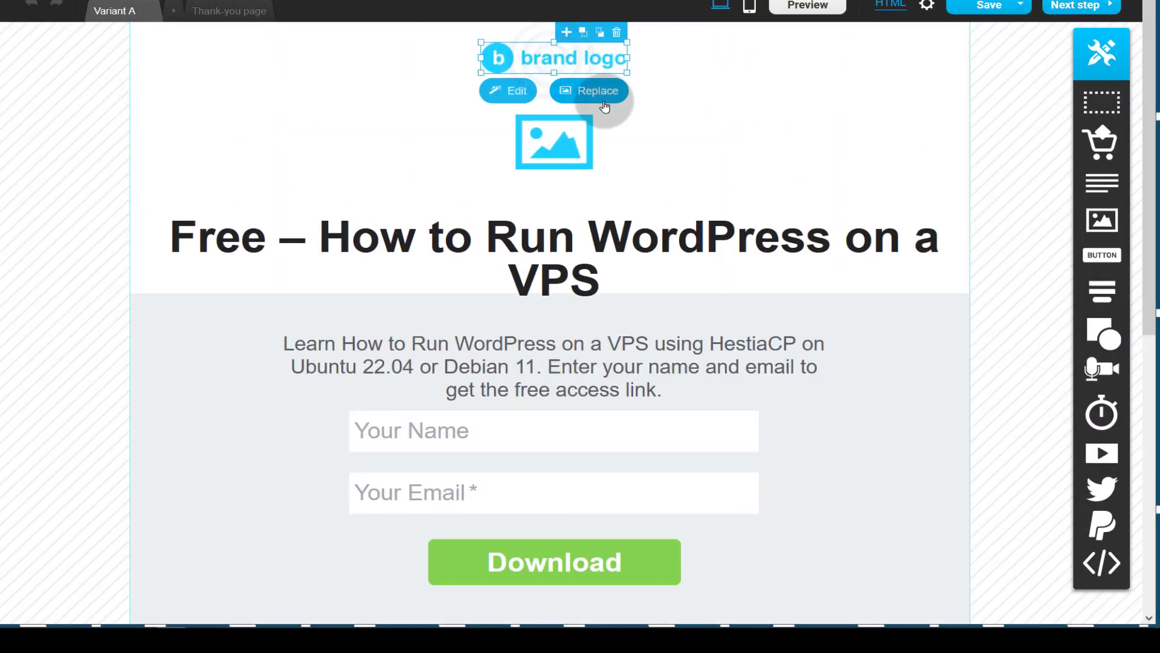
left_click(592, 89)
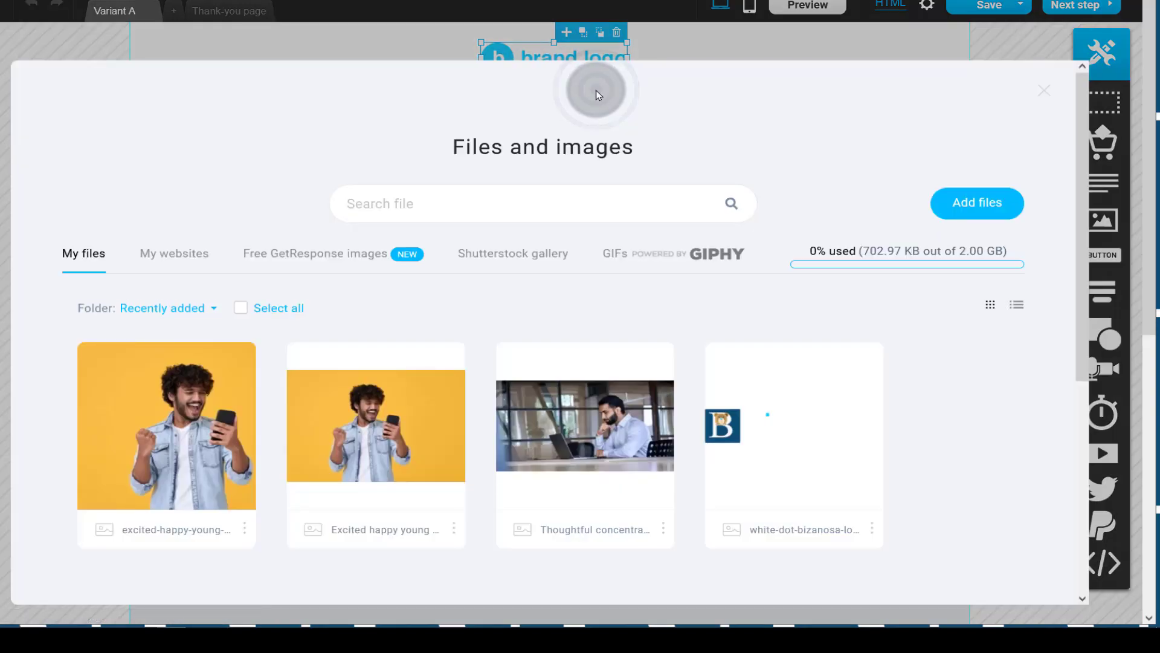
mouse_move(733, 424)
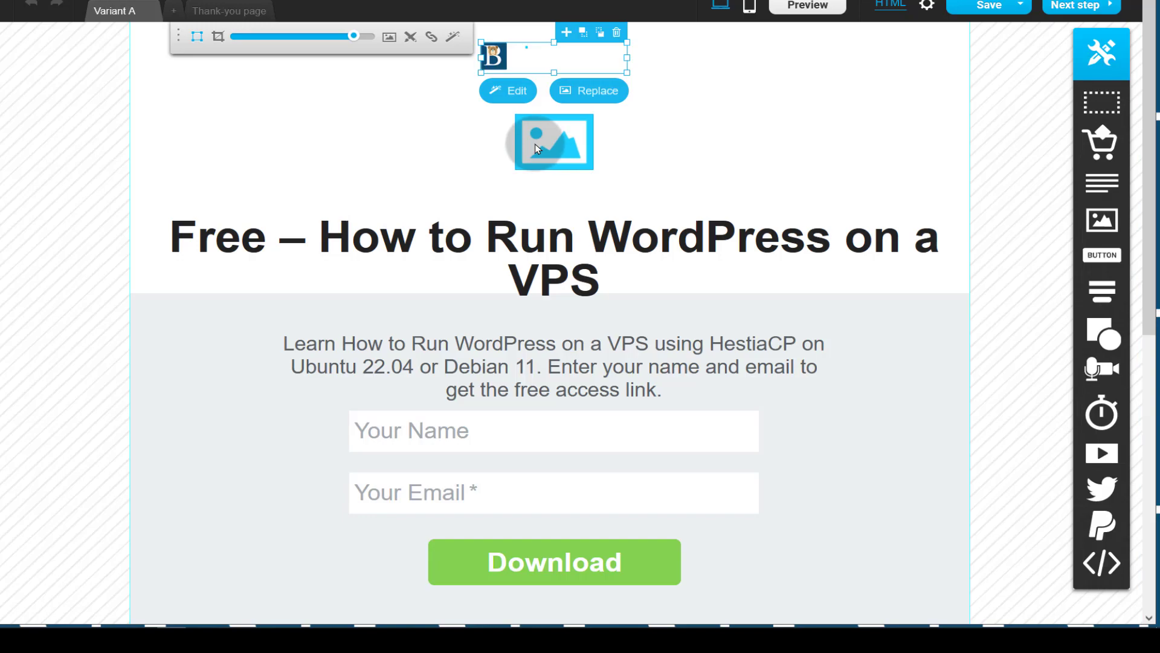
- Replace the image placeholder above the headline with the stored wide "Excited happy young ..." photo on a yellow background
left_click(543, 158)
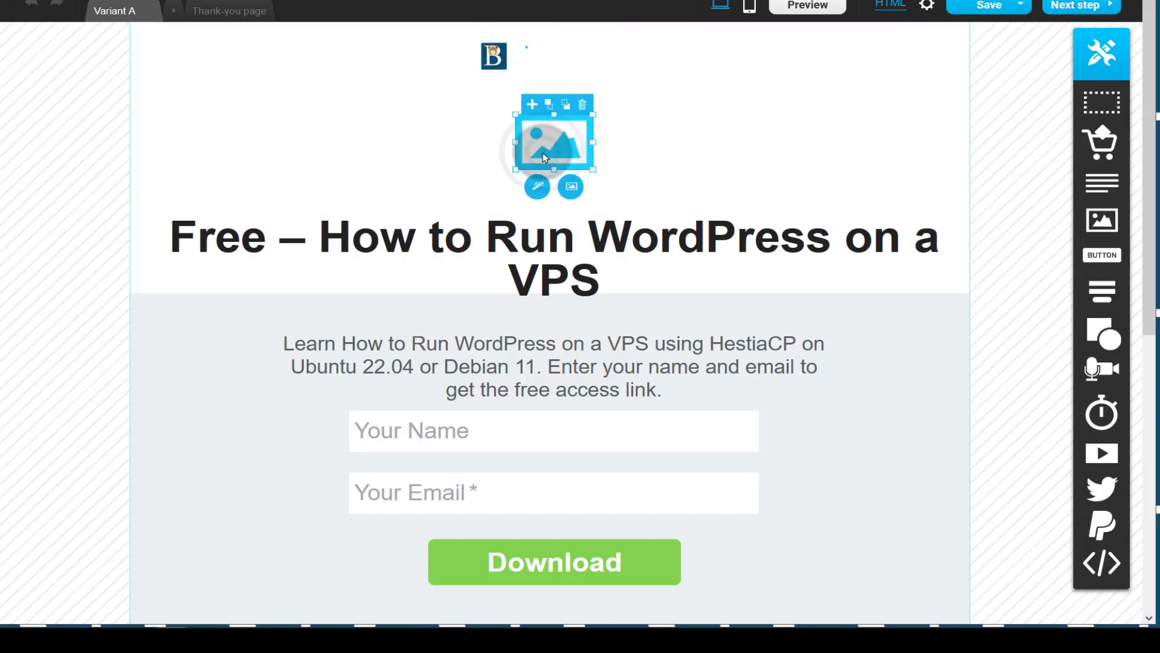
left_click(571, 189)
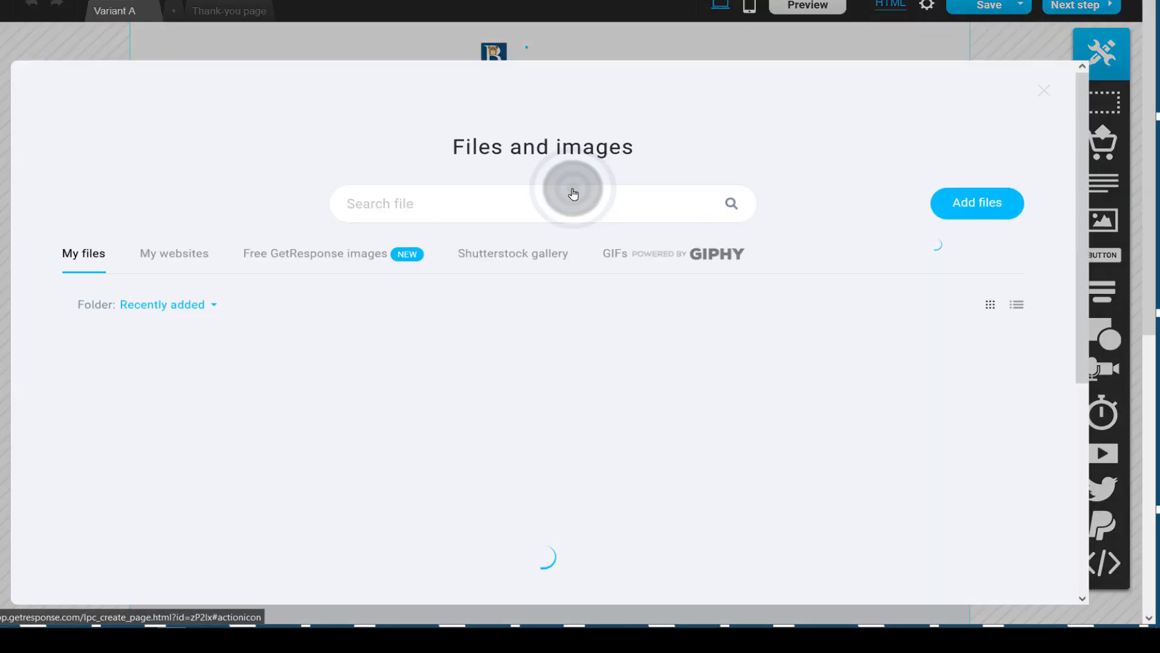
left_click(368, 407)
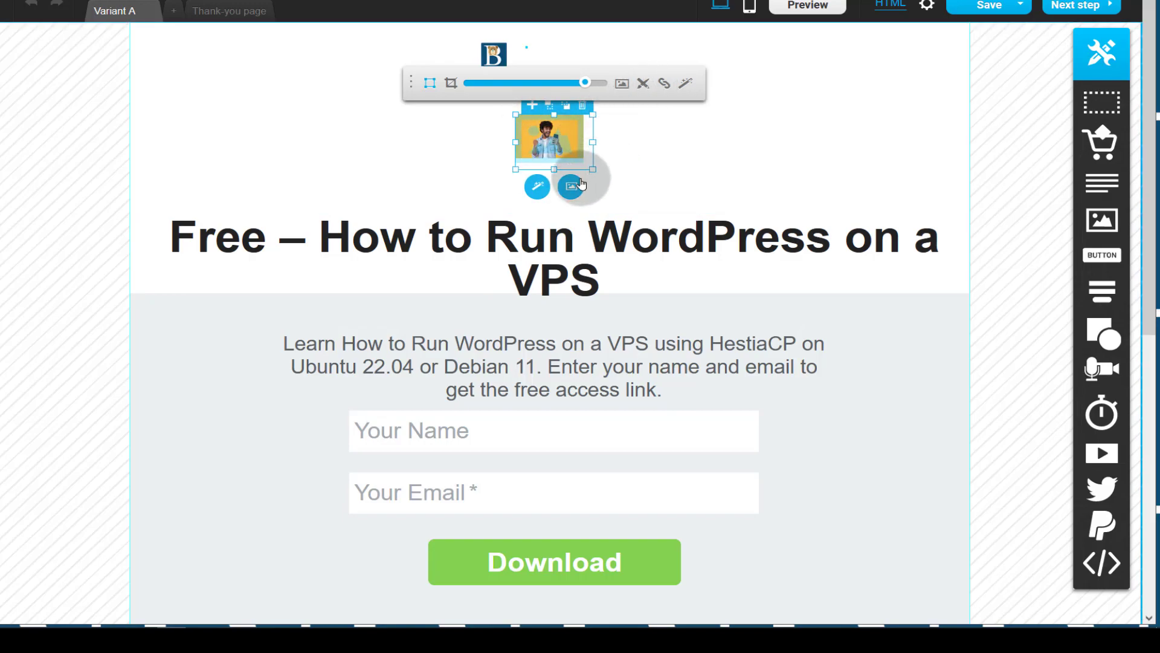
- Delete the small yellow-background photo between the Bizanosa logo and the headline, and confirm its removal
left_click(616, 174)
left_click(569, 132)
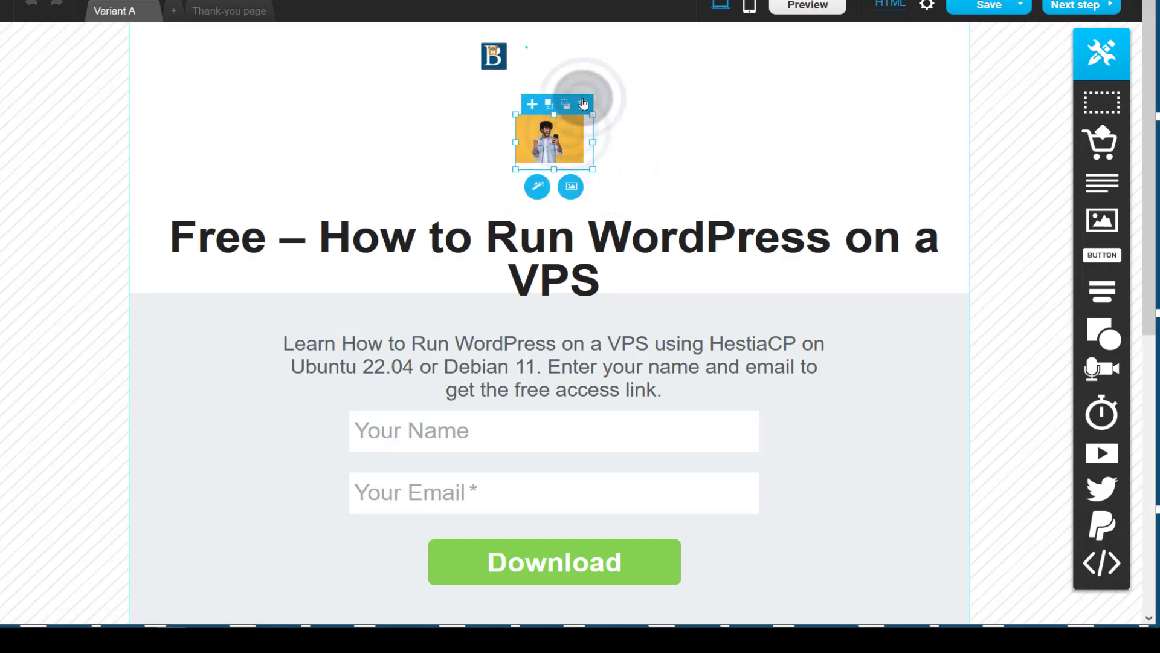
left_click(585, 96)
left_click(564, 134)
left_click(582, 105)
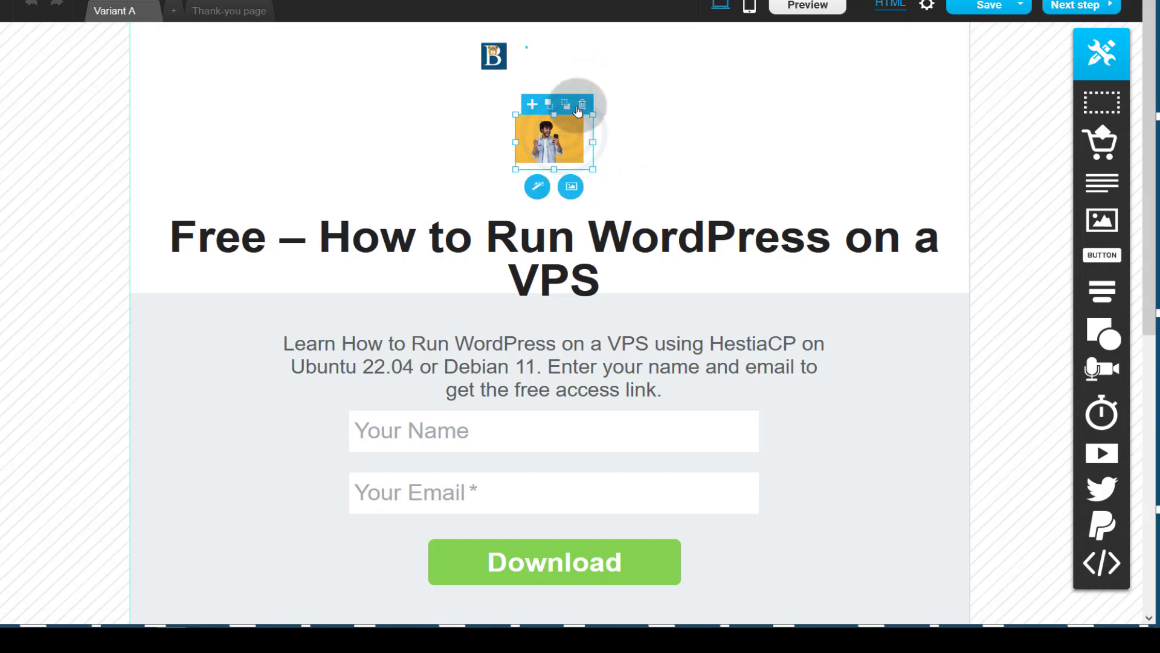
left_click(608, 283)
left_click(515, 82)
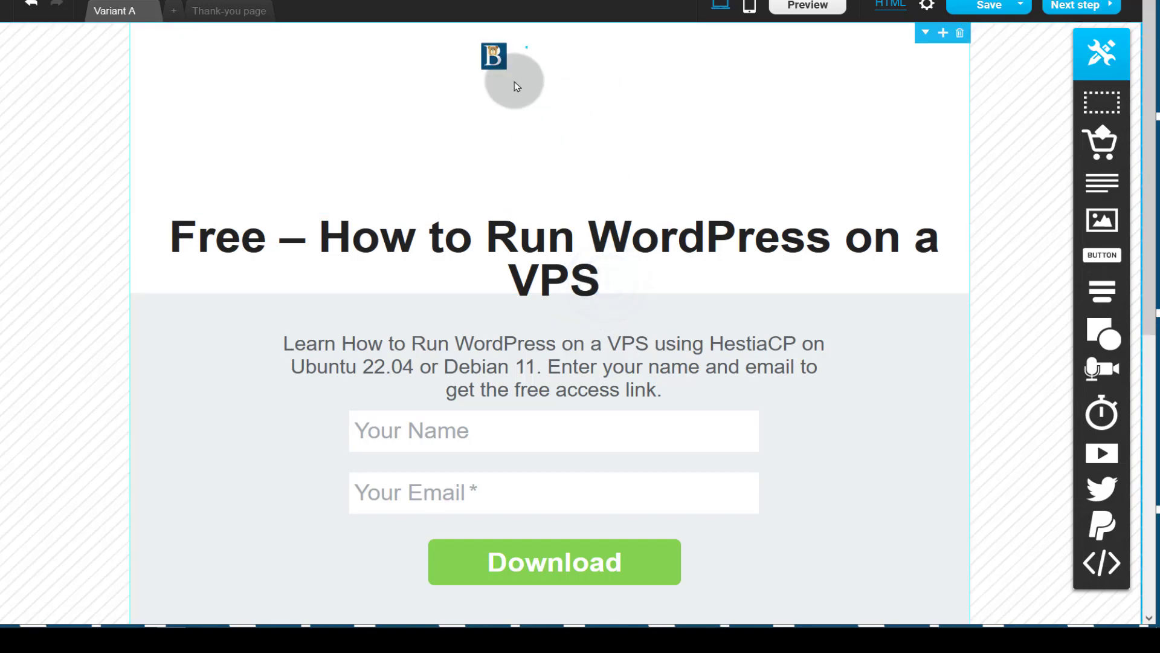
- Set the free GetResponse image "Smiling young curly i..." of the man at a laptop as the headline section's background
double_click(160, 169)
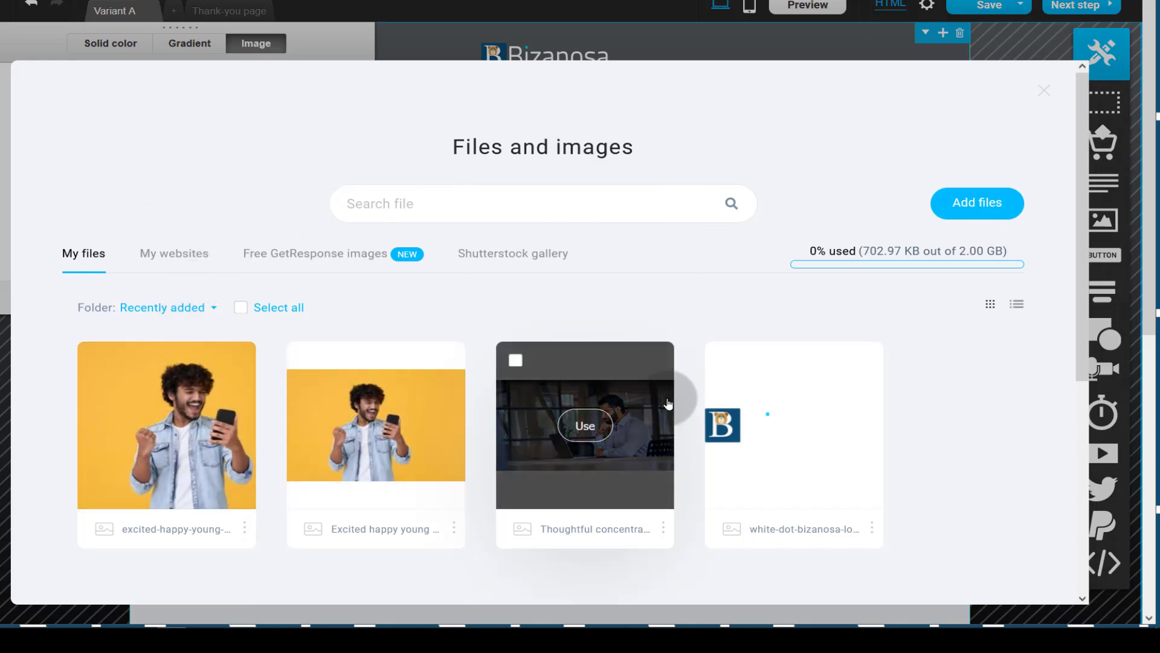
left_click(317, 255)
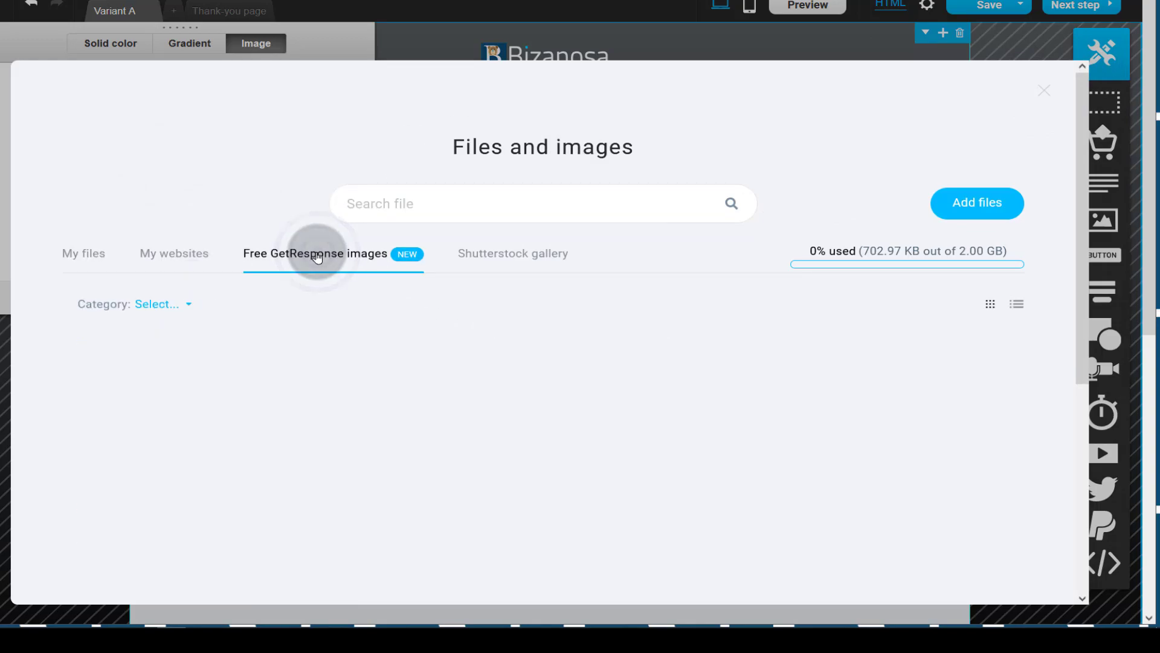
scroll(573, 414, "down", 2)
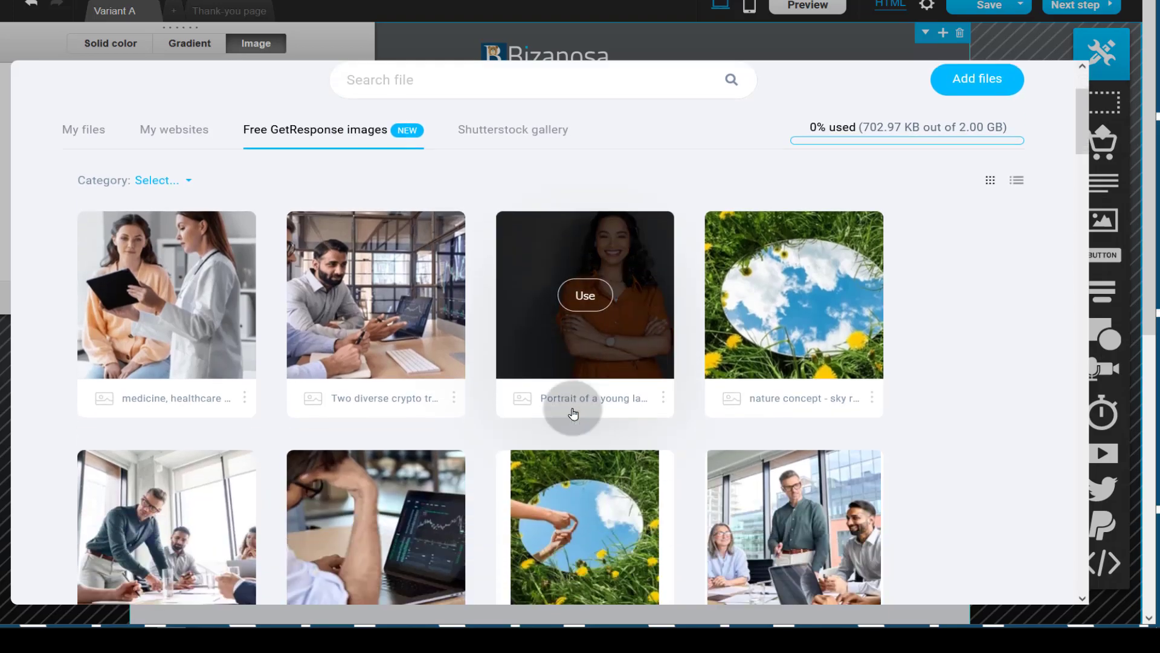
scroll(572, 414, "down", 18)
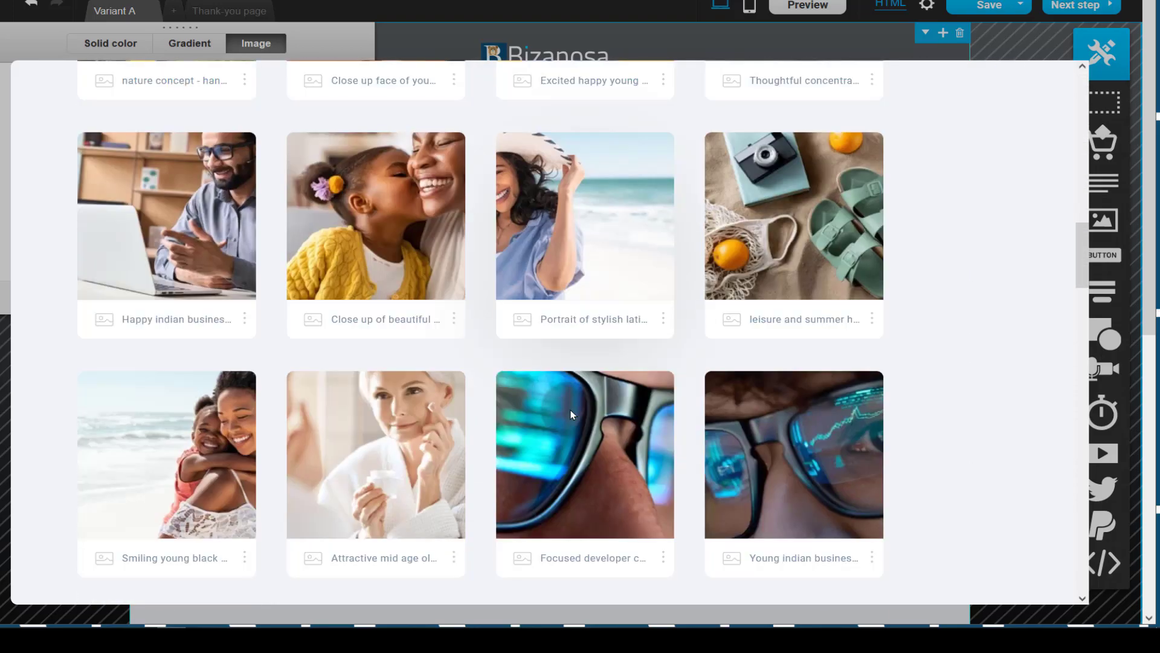
scroll(571, 411, "down", 20)
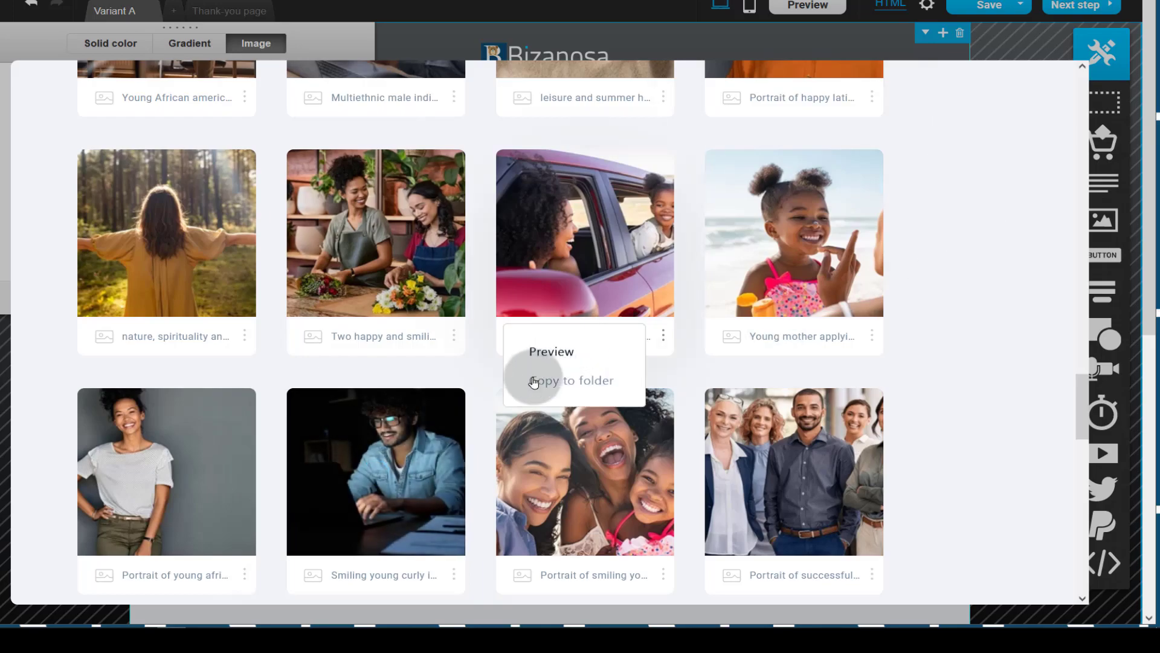
scroll(528, 388, "down", 4)
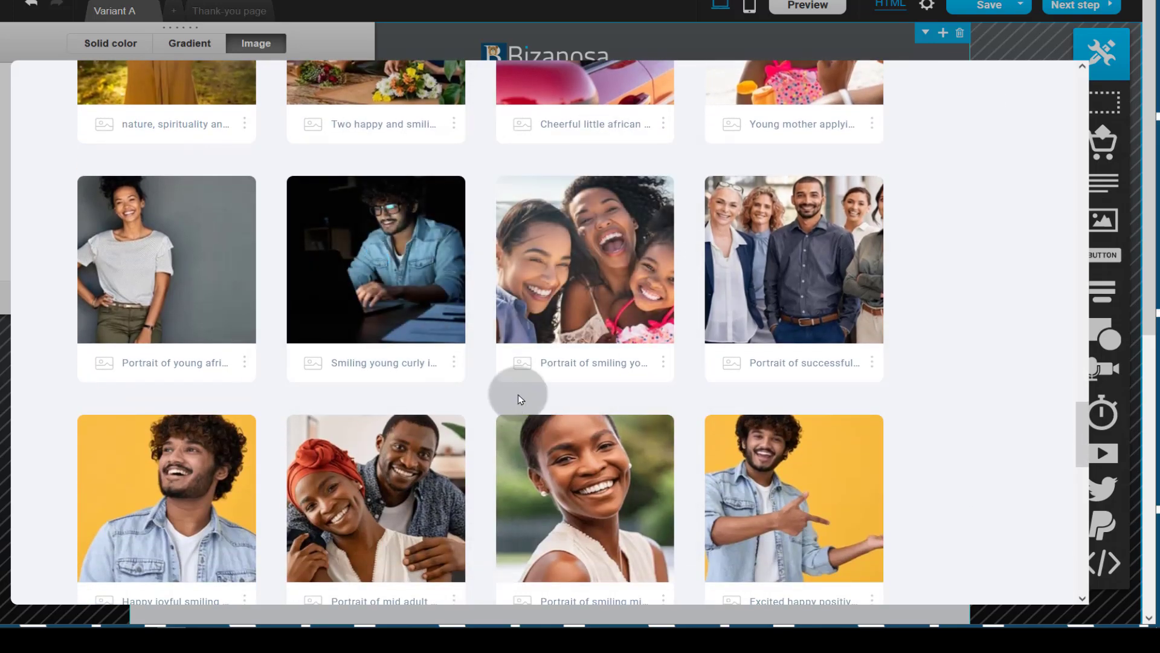
left_click(428, 332)
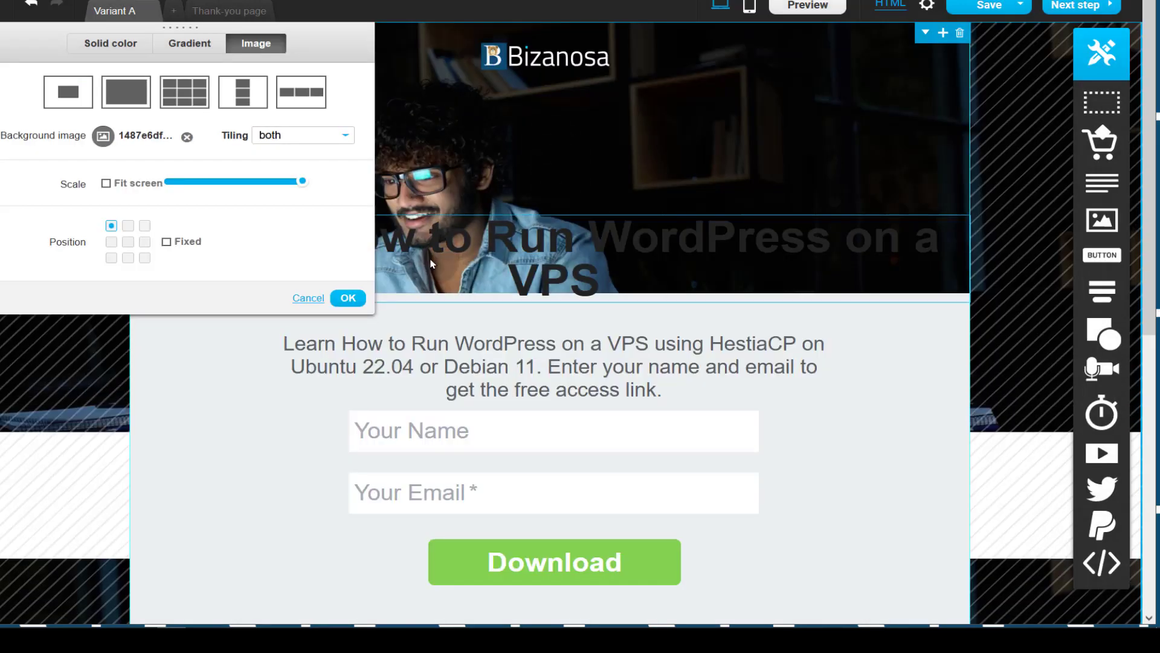
left_click(348, 299)
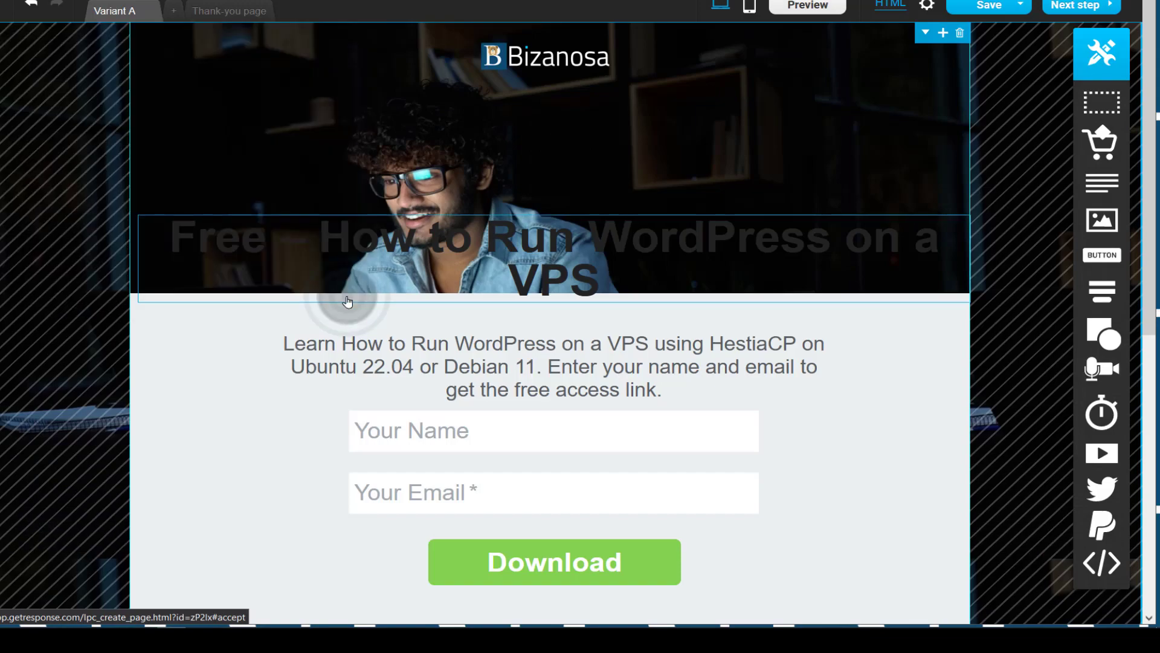
- Change the whole headline "Free – How to Run WordPress on a VPS" to white, #FFFFFF
double_click(321, 243)
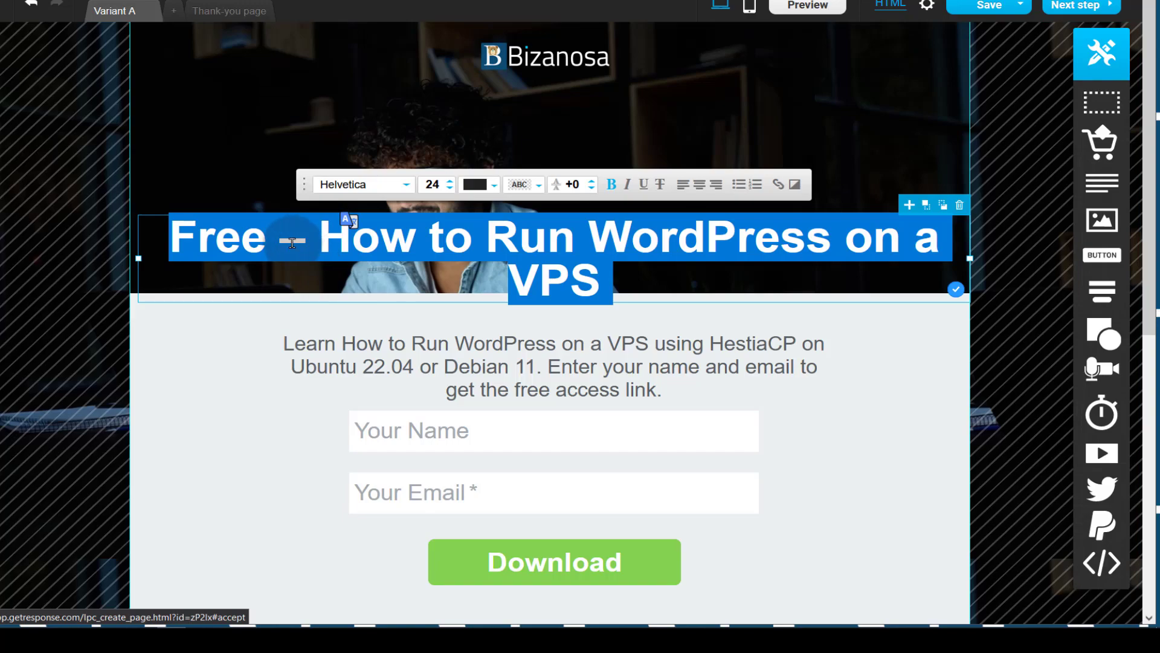
left_click(476, 185)
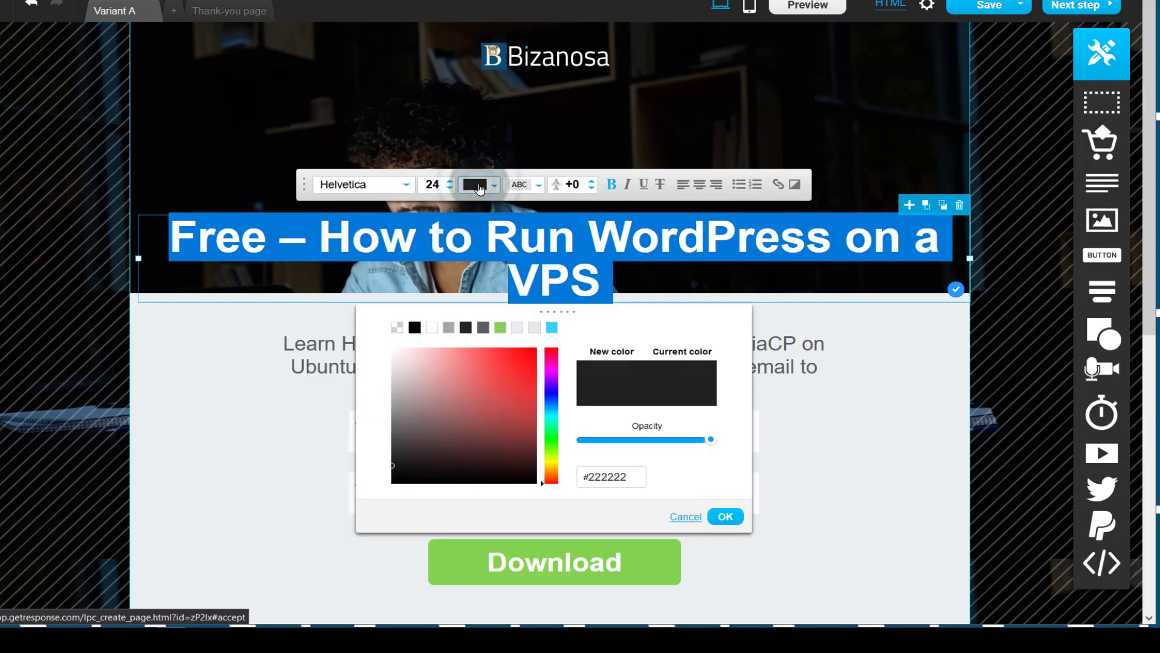
left_click(432, 329)
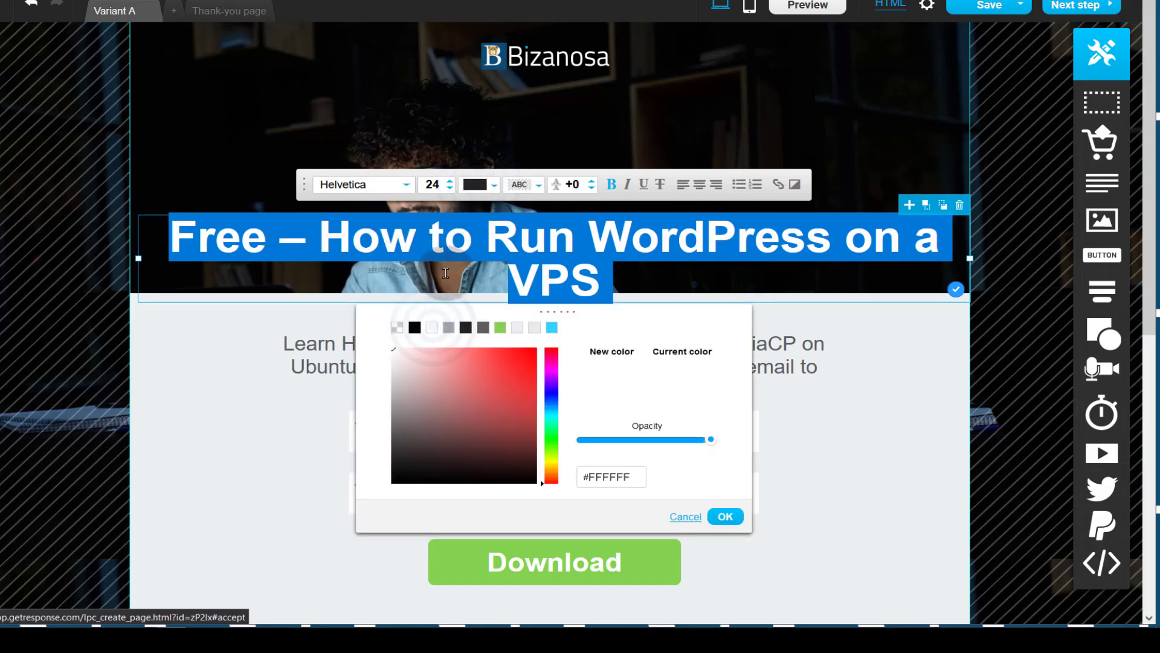
left_click(711, 516)
- Move the headline up closer to the Bizanosa logo, keeping it horizontally centred in the section
left_click_drag(528, 235, 530, 156)
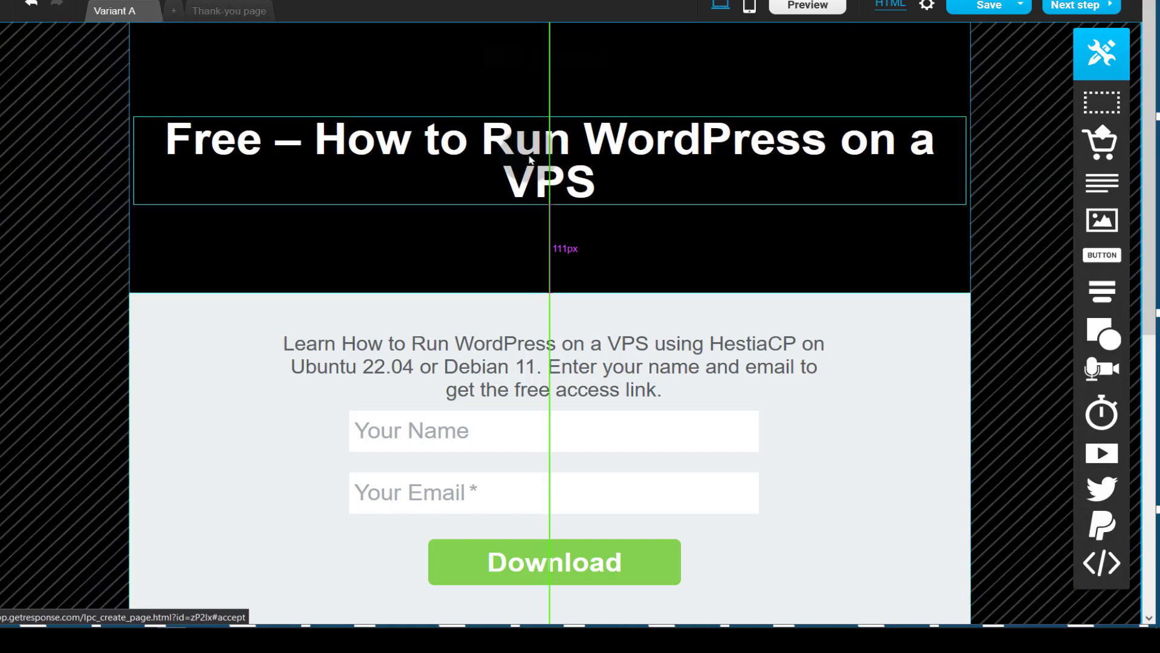
left_click_drag(529, 156, 530, 157)
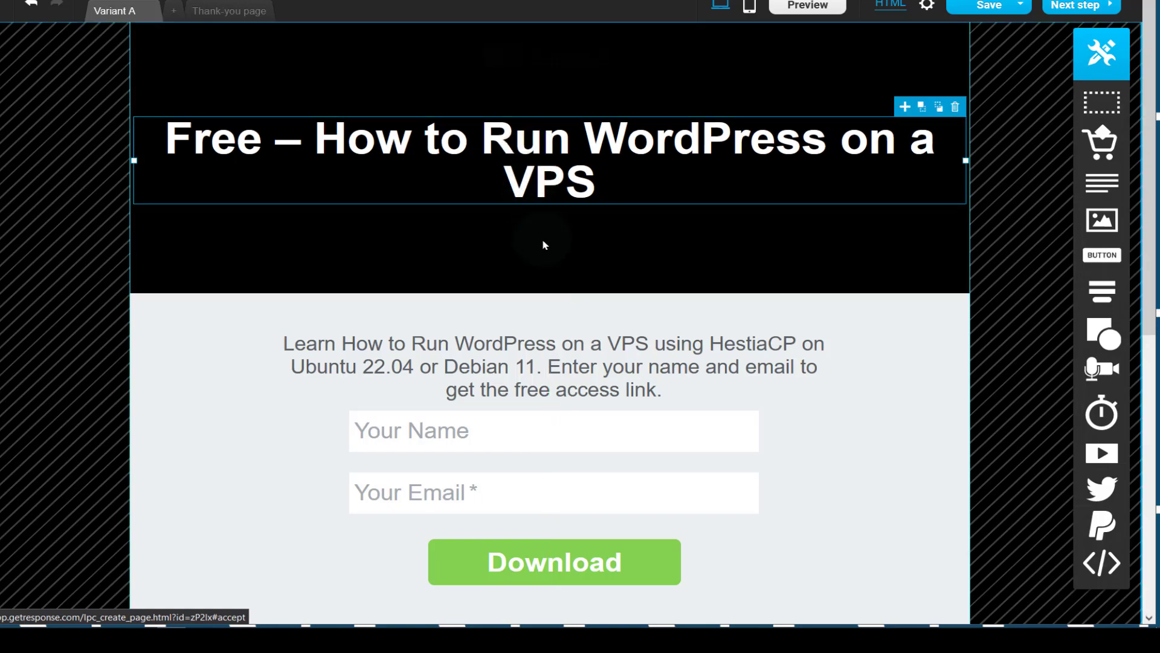
left_click(552, 260)
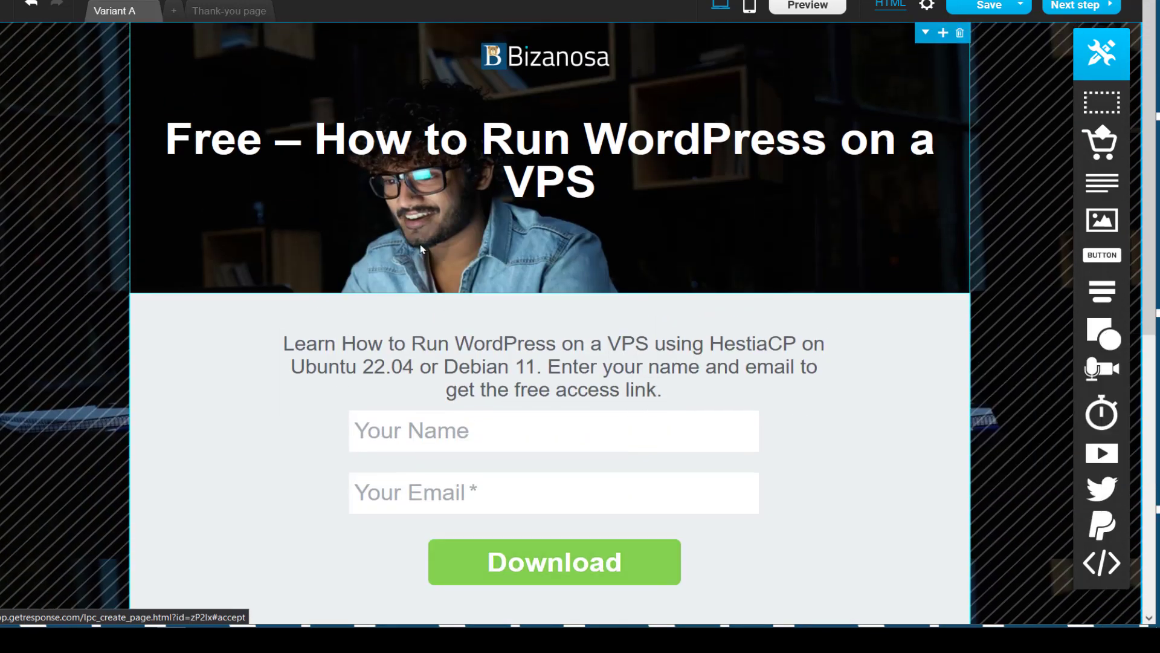
- Move the thoughtful man's photo section above the section with the logo, headline and sign-up form
left_click(617, 352)
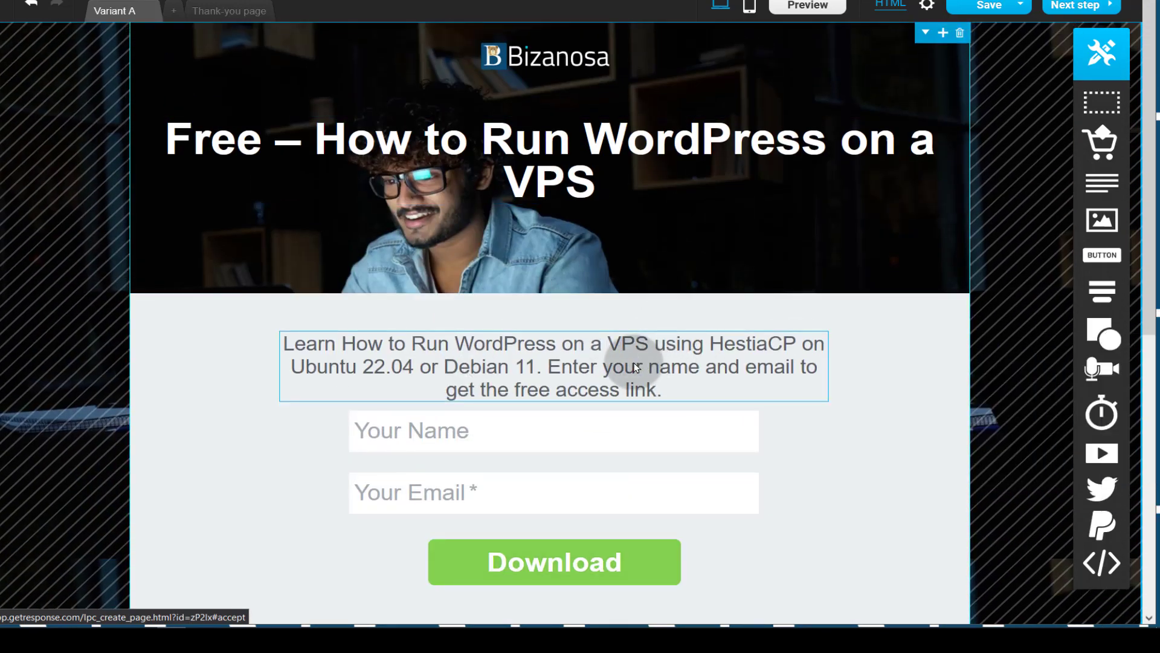
scroll(633, 361, "down", 8)
scroll(635, 361, "up", 2)
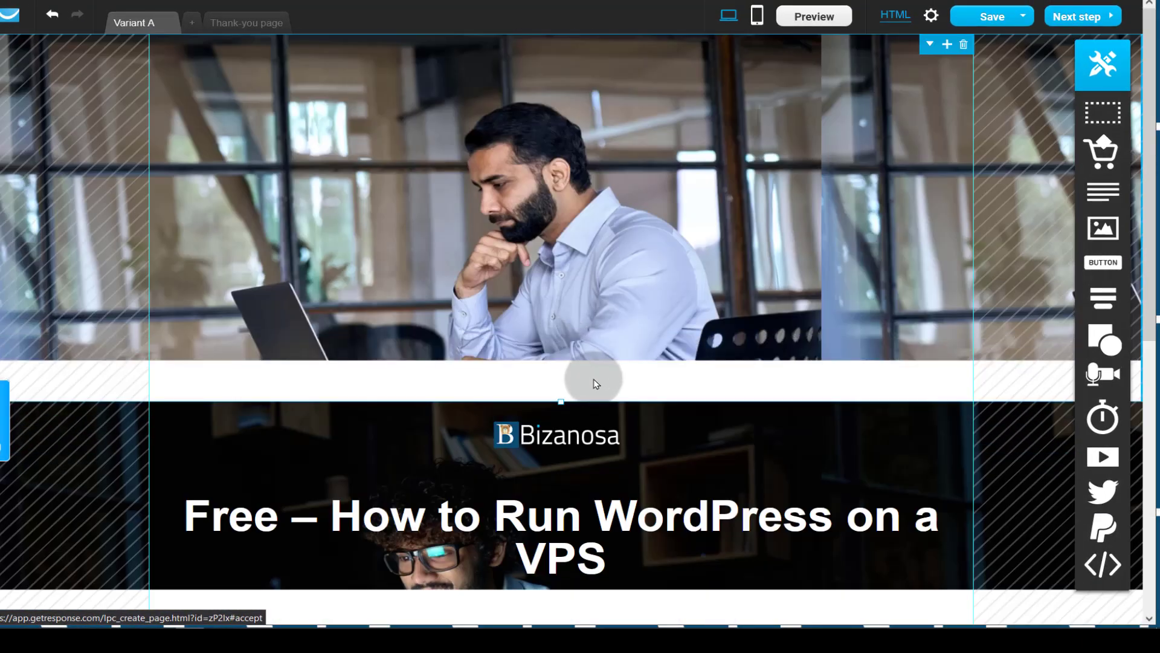
scroll(595, 379, "down", 3)
scroll(594, 379, "up", 3)
scroll(593, 375, "down", 8)
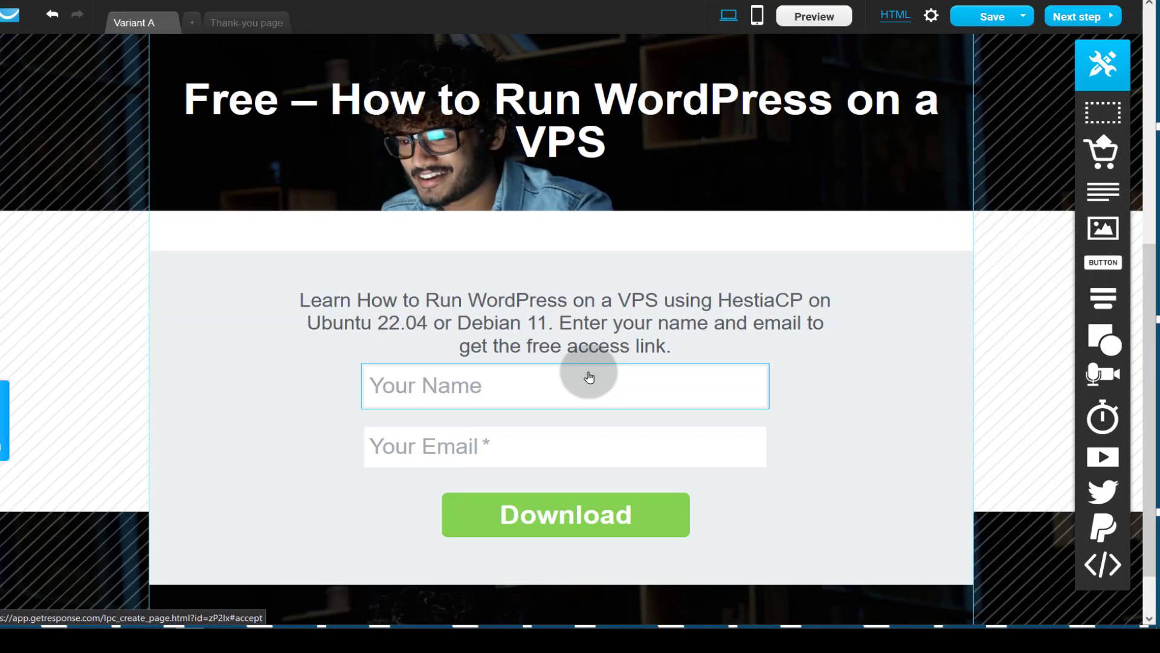
scroll(591, 373, "up", 8)
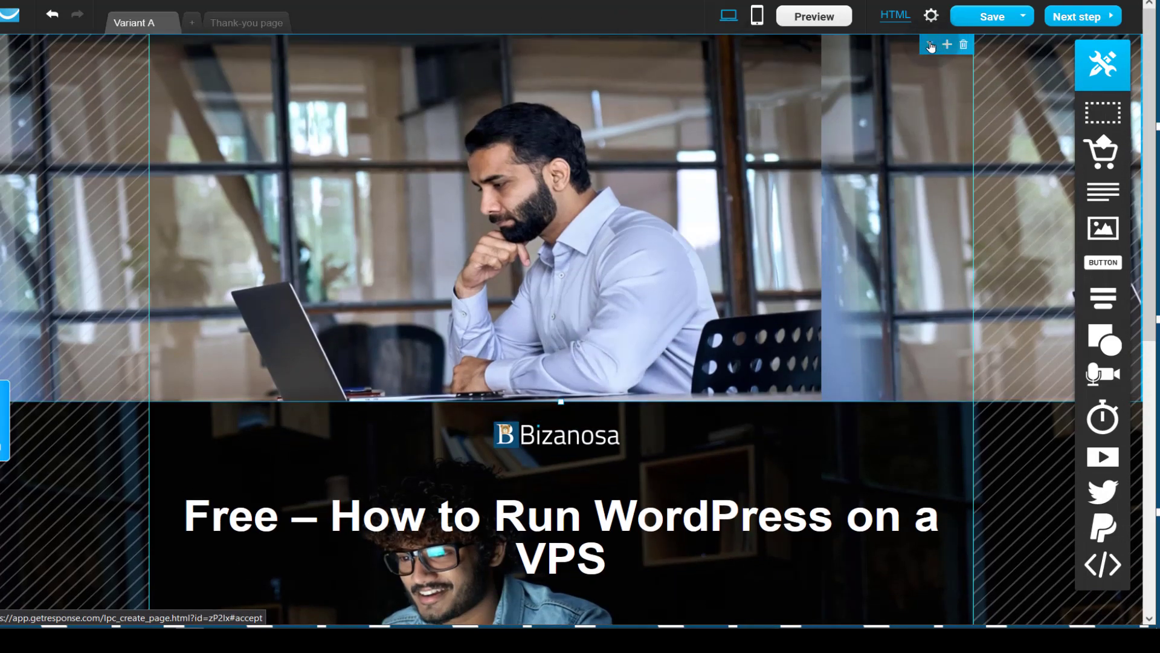
- Move the thoughtful man's photo section back below the sign-up form section and review the page order
scroll(773, 236, "down", 5)
scroll(613, 422, "down", 6)
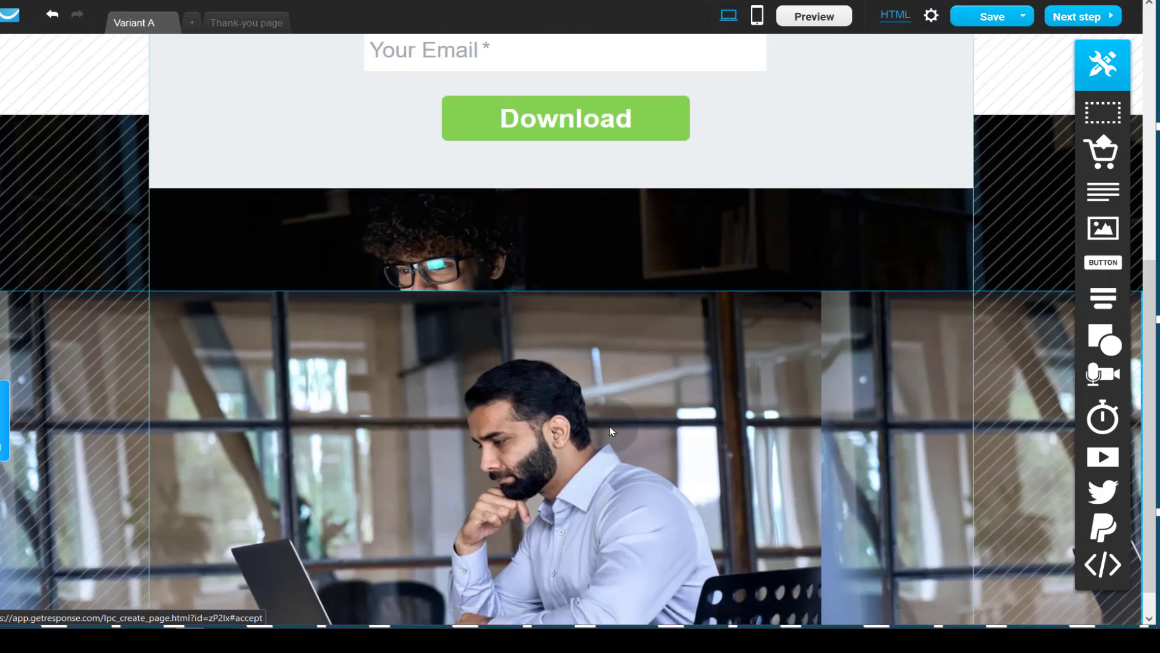
left_click(953, 255)
left_click(840, 335)
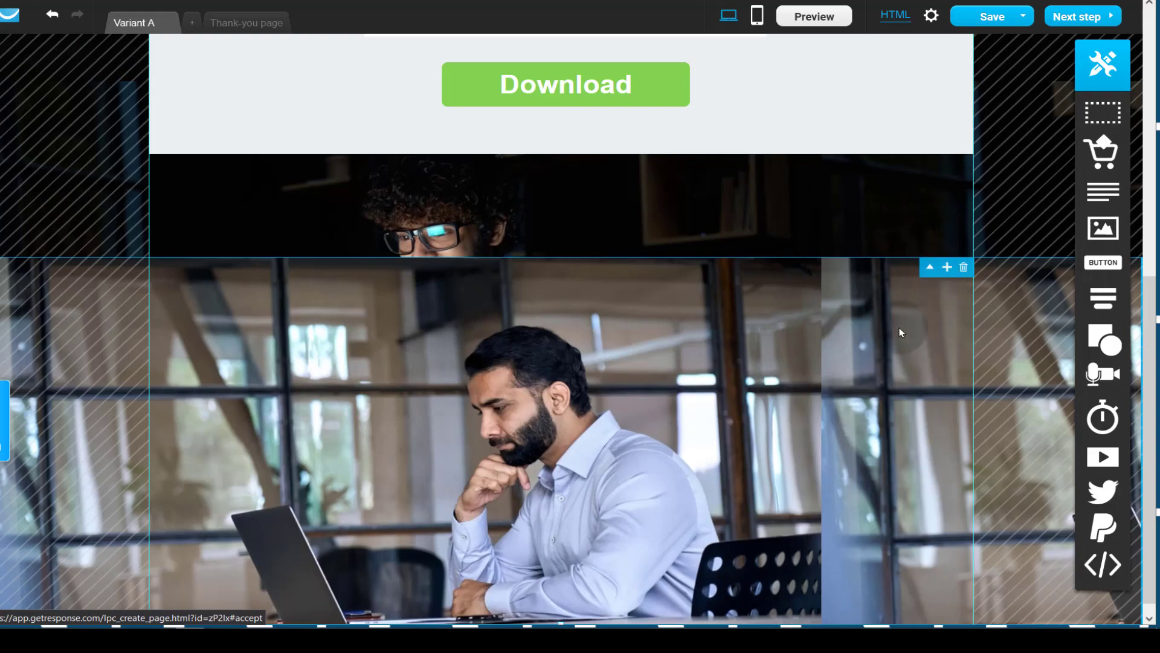
scroll(405, 401, "down", 1)
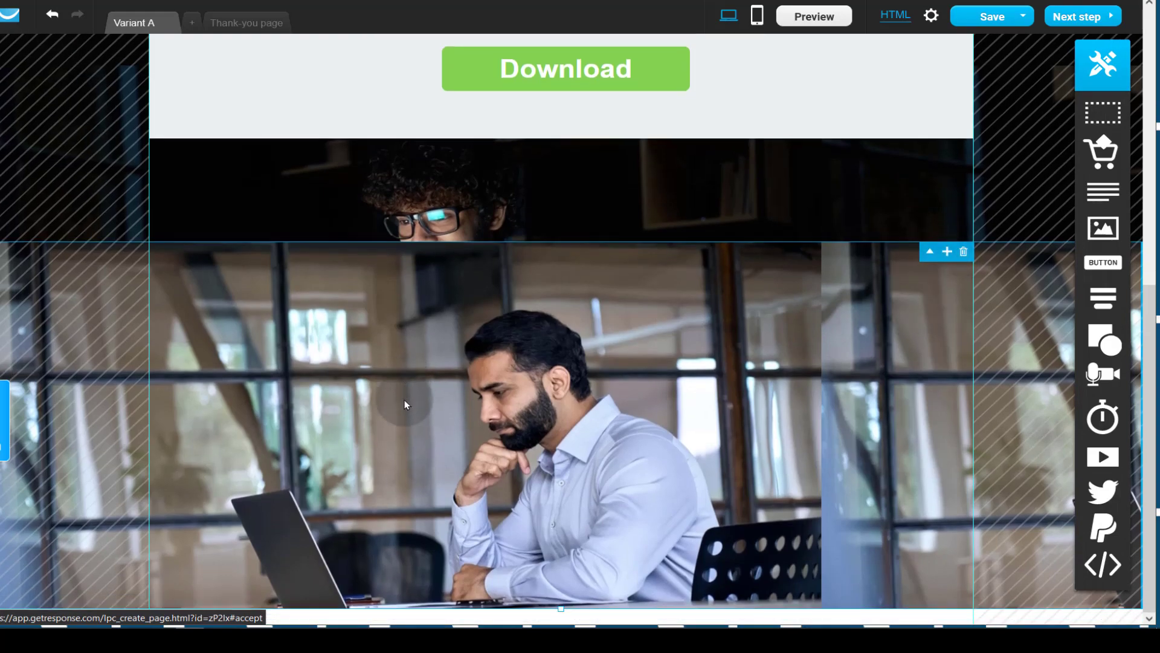
scroll(405, 405, "up", 12)
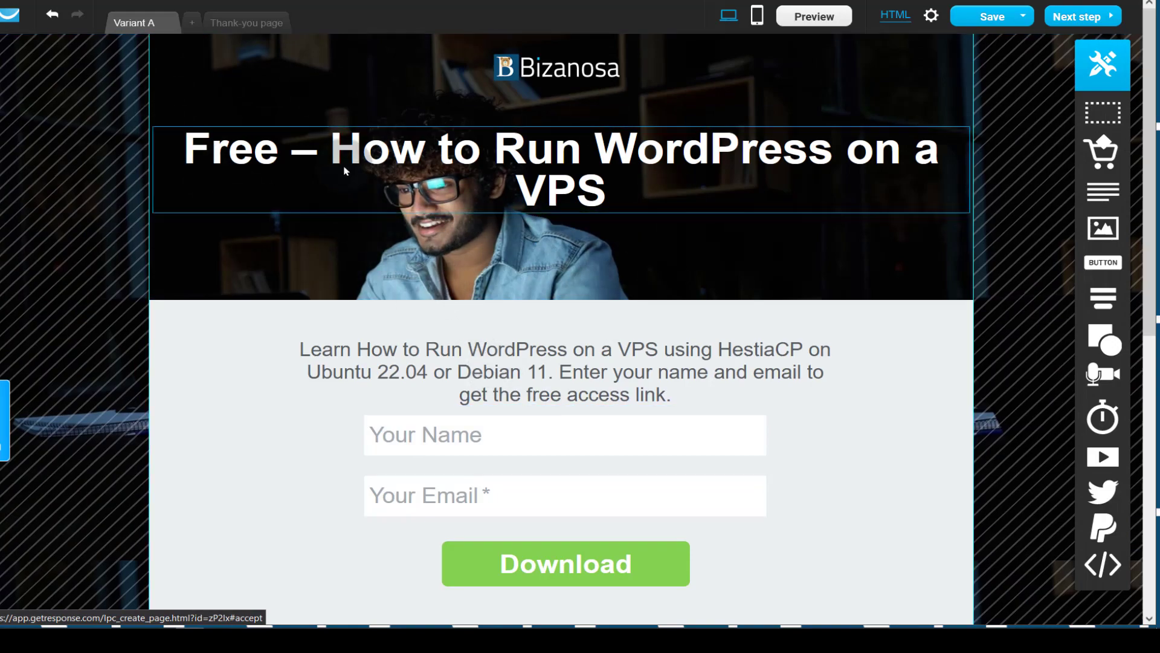
scroll(471, 218, "down", 8)
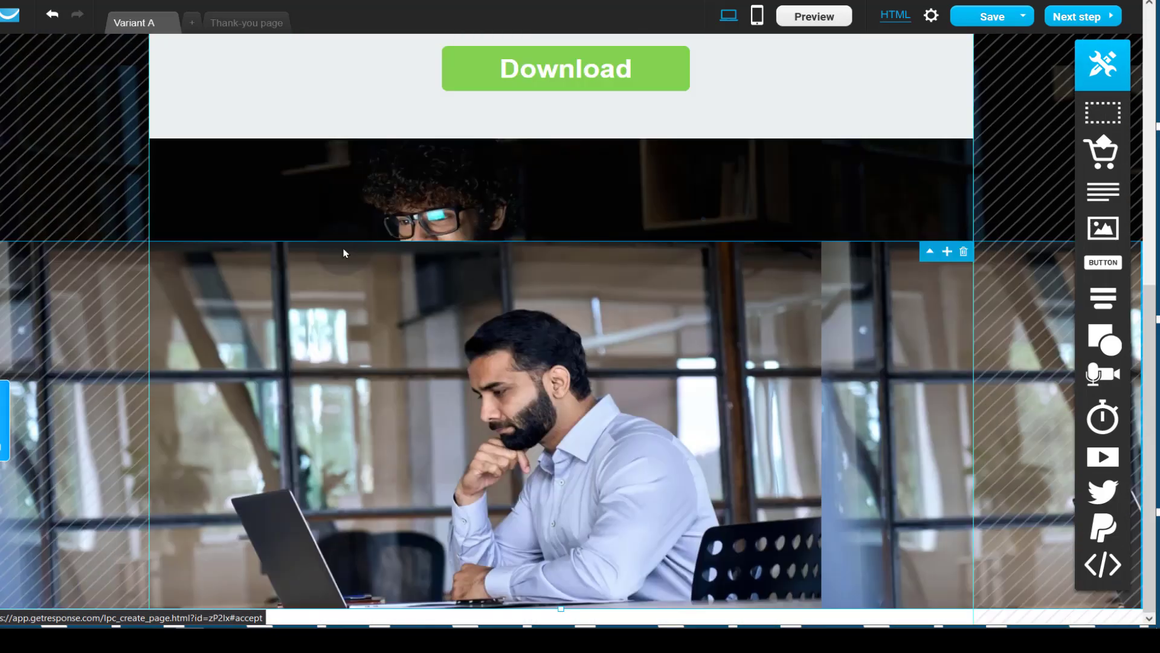
scroll(418, 341, "up", 8)
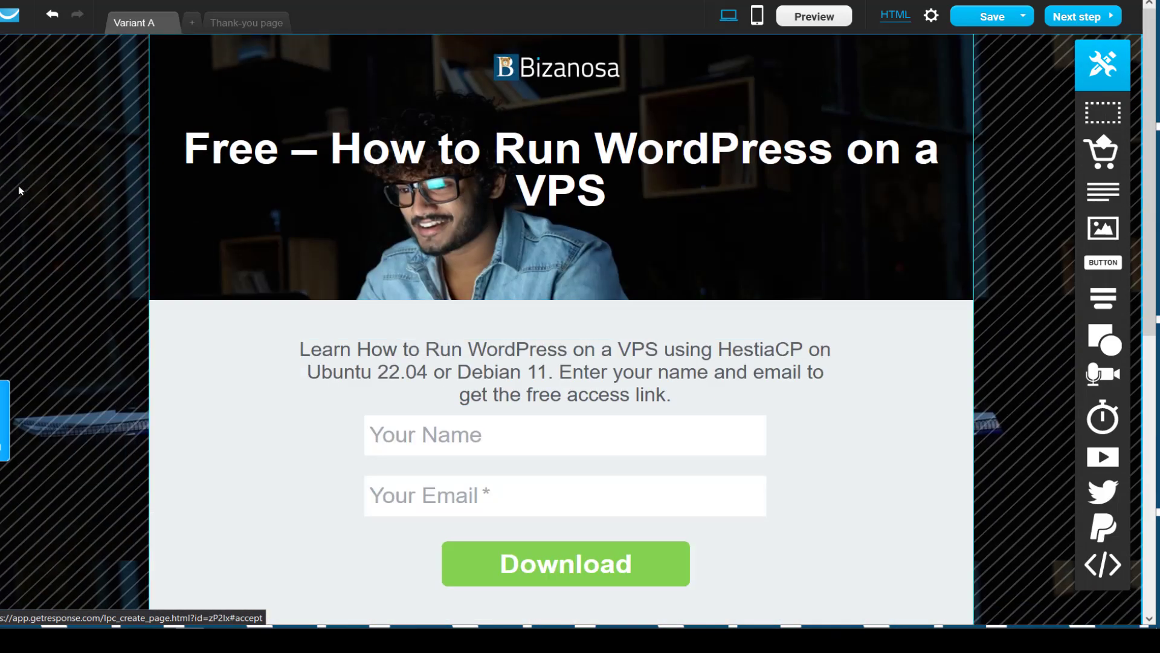
- Remove the background image from the section with the headline and sign-up form
left_click(108, 189)
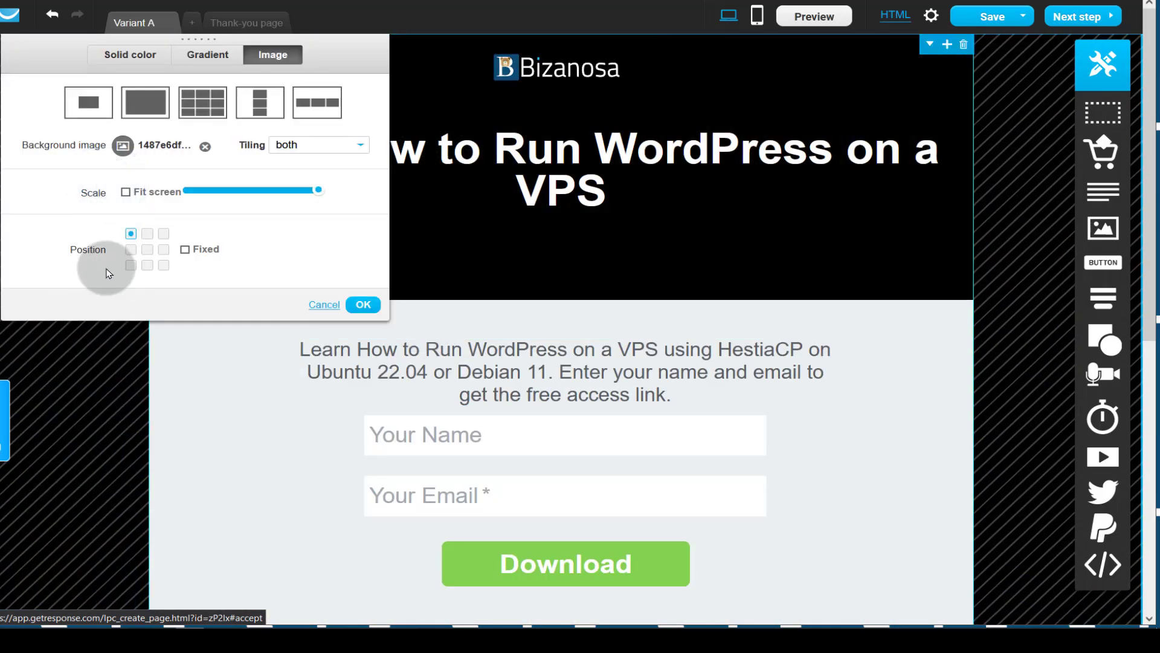
left_click(262, 100)
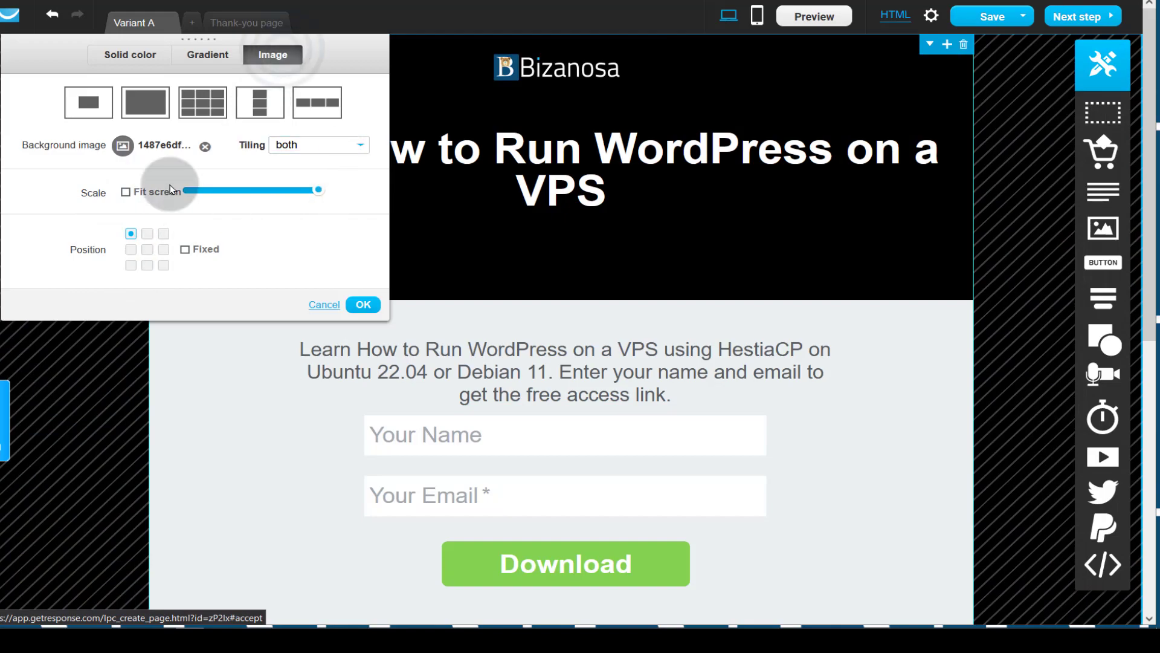
left_click(206, 148)
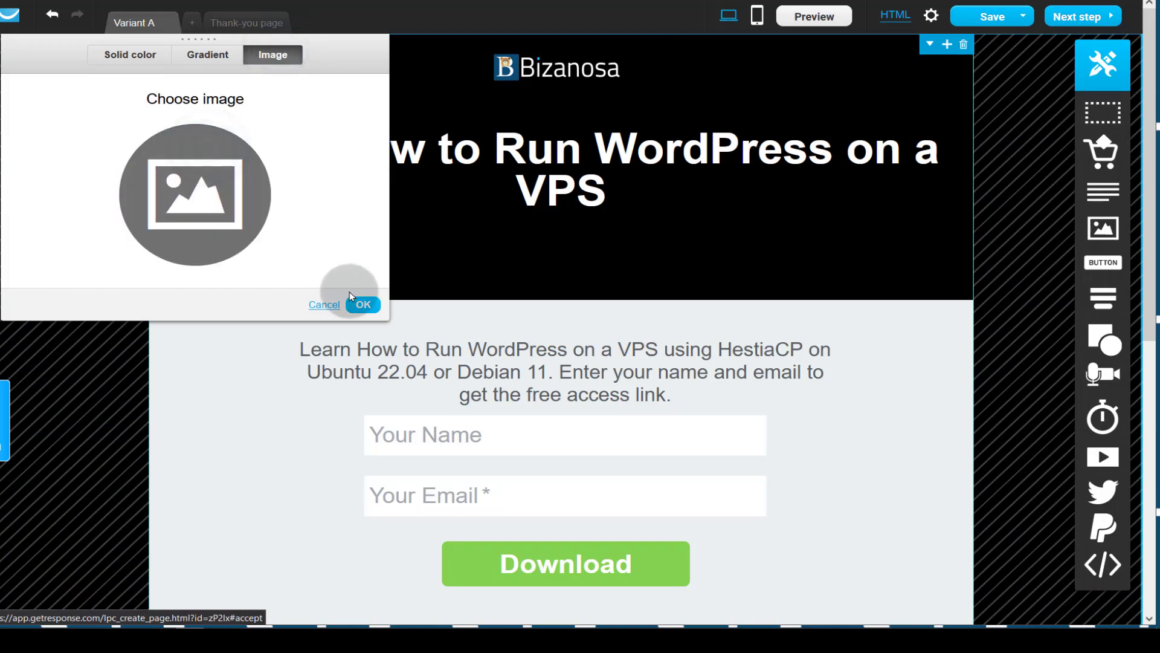
left_click(364, 305)
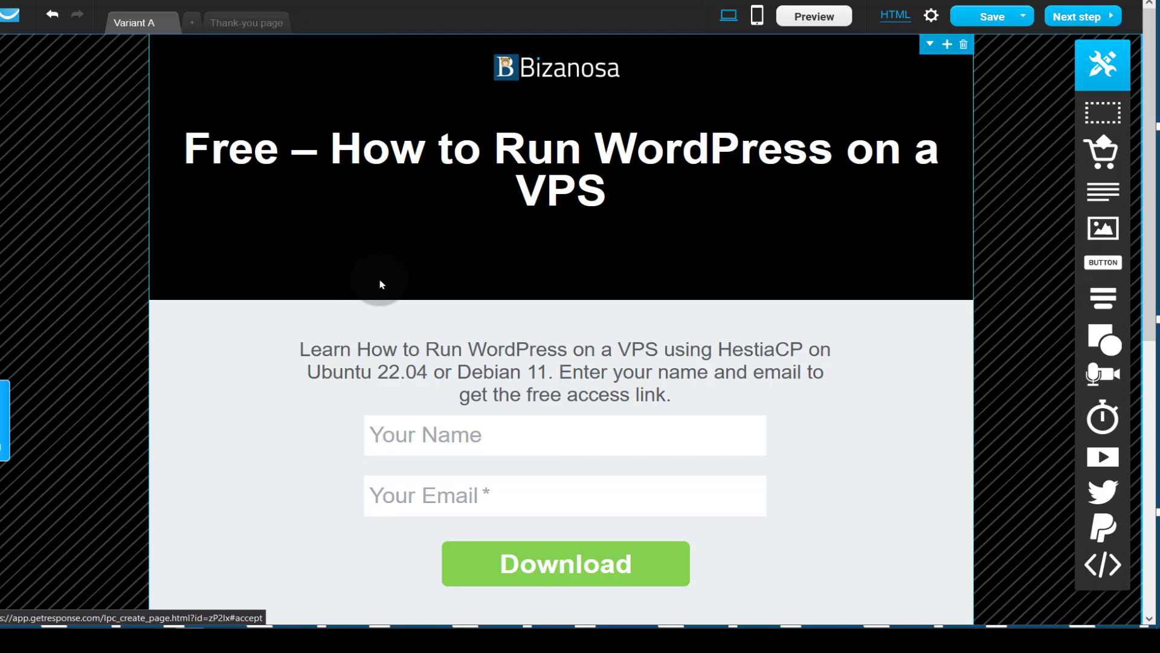
scroll(412, 265, "down", 8)
scroll(412, 266, "up", 8)
- Compare image and solid-colour backgrounds for the headline section, including blue #30D1FF, and apply solid black #000000
left_click(108, 213)
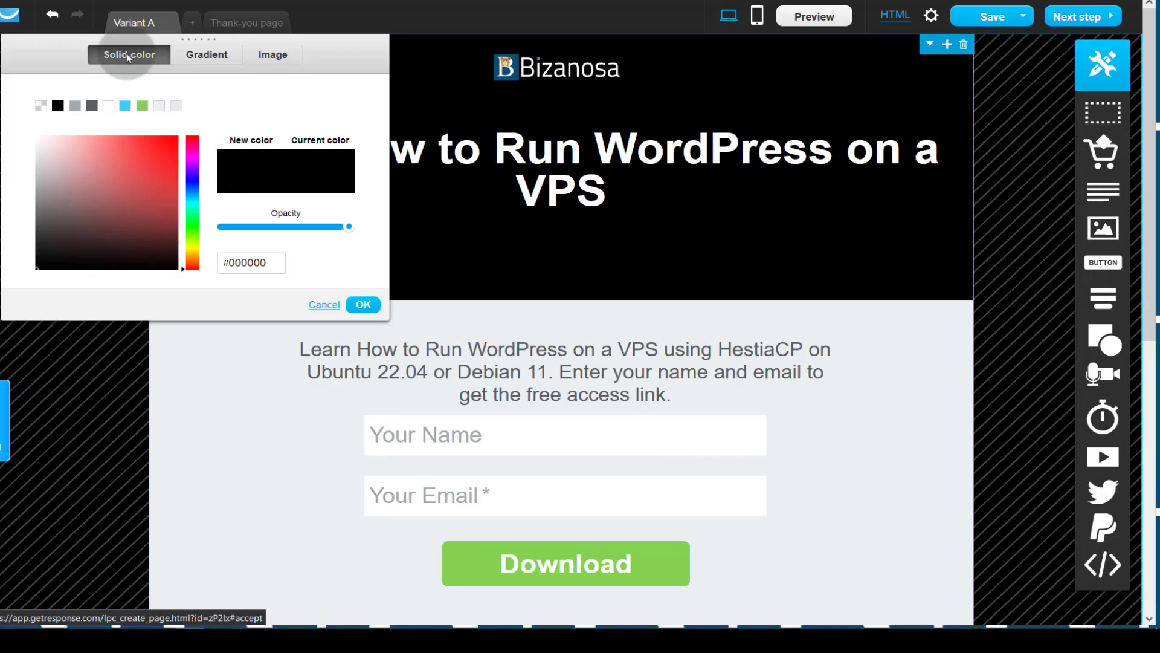
left_click(266, 54)
left_click(408, 504)
left_click(729, 483)
left_click(397, 457)
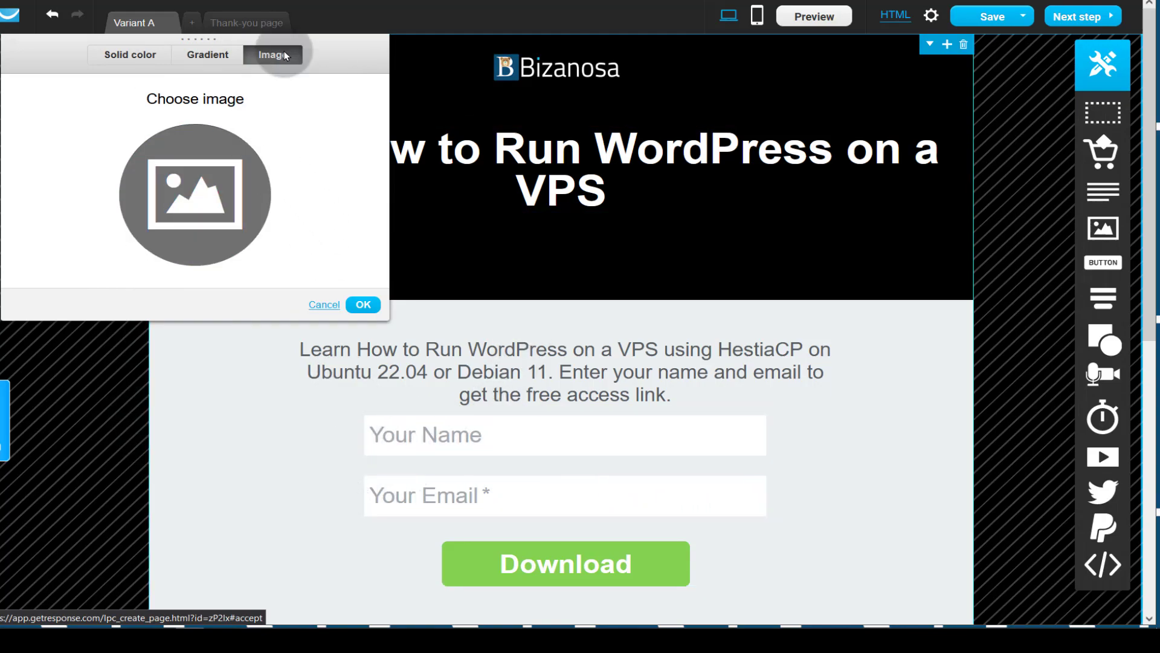
left_click(124, 55)
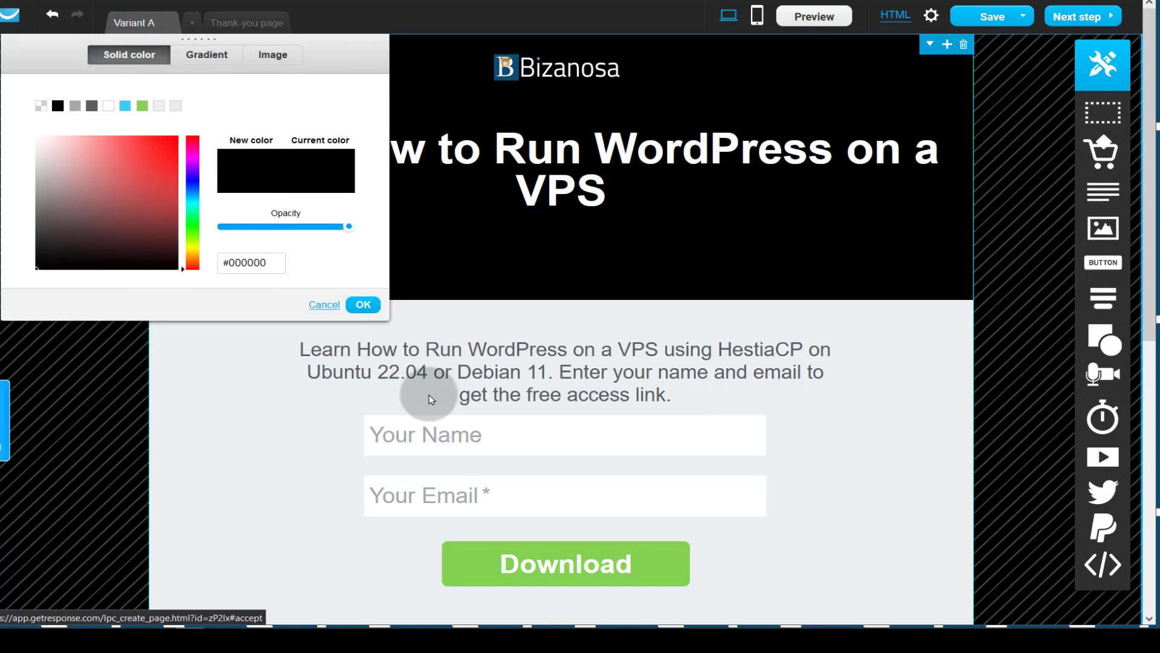
left_click(124, 106)
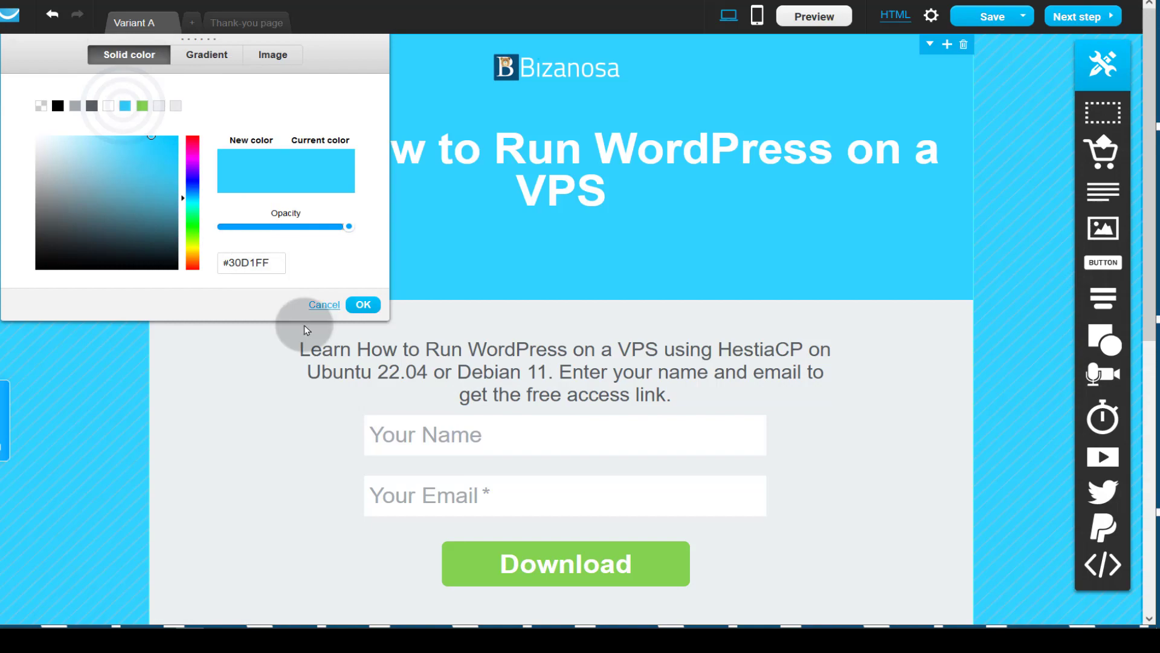
left_click(92, 107)
left_click(58, 107)
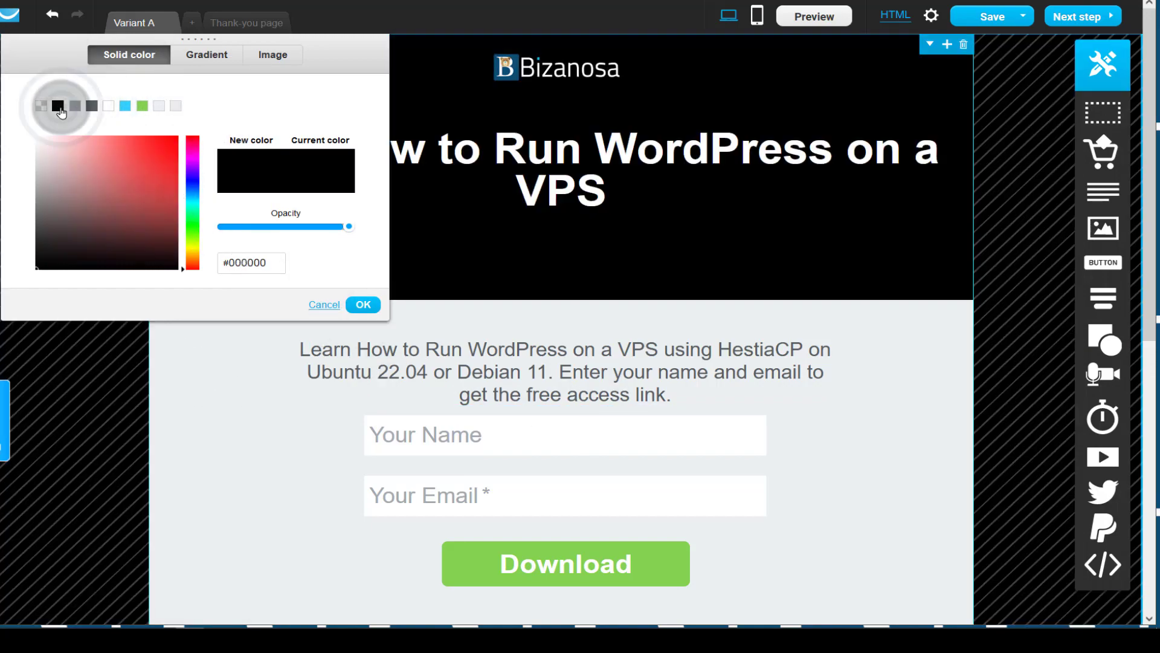
left_click(364, 304)
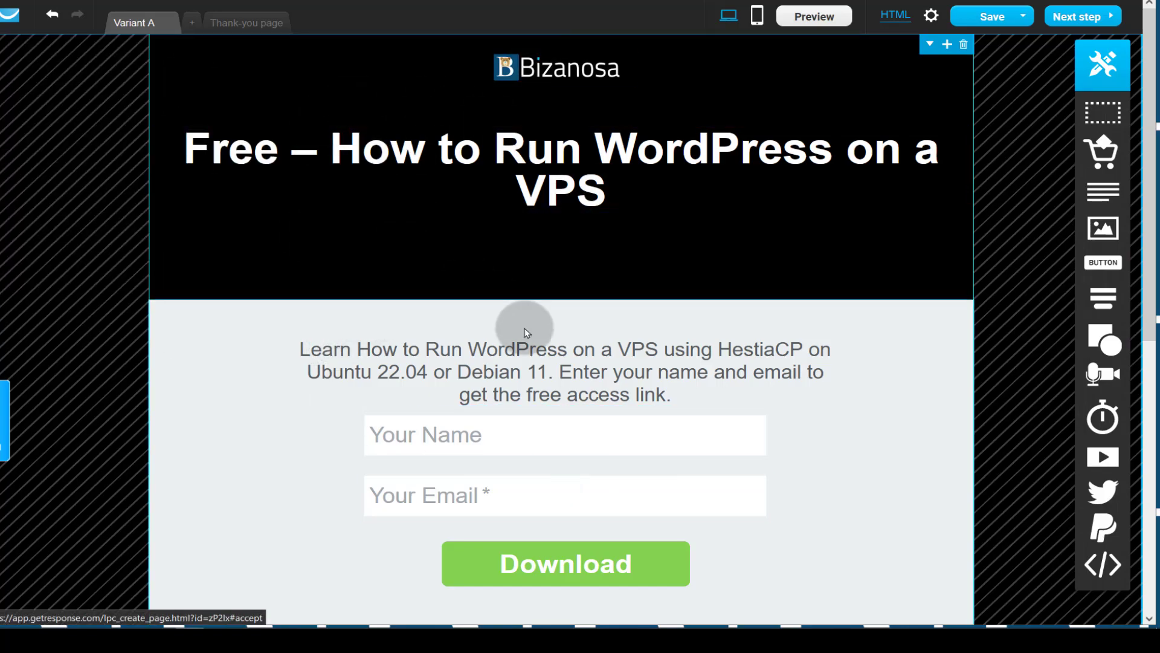
- Try dark grey #595E61 on the box behind the sign-up form, and set its solid colour to white #FFFFFF
scroll(513, 315, "down", 8)
scroll(579, 230, "up", 5)
scroll(579, 230, "down", 4)
scroll(584, 262, "up", 5)
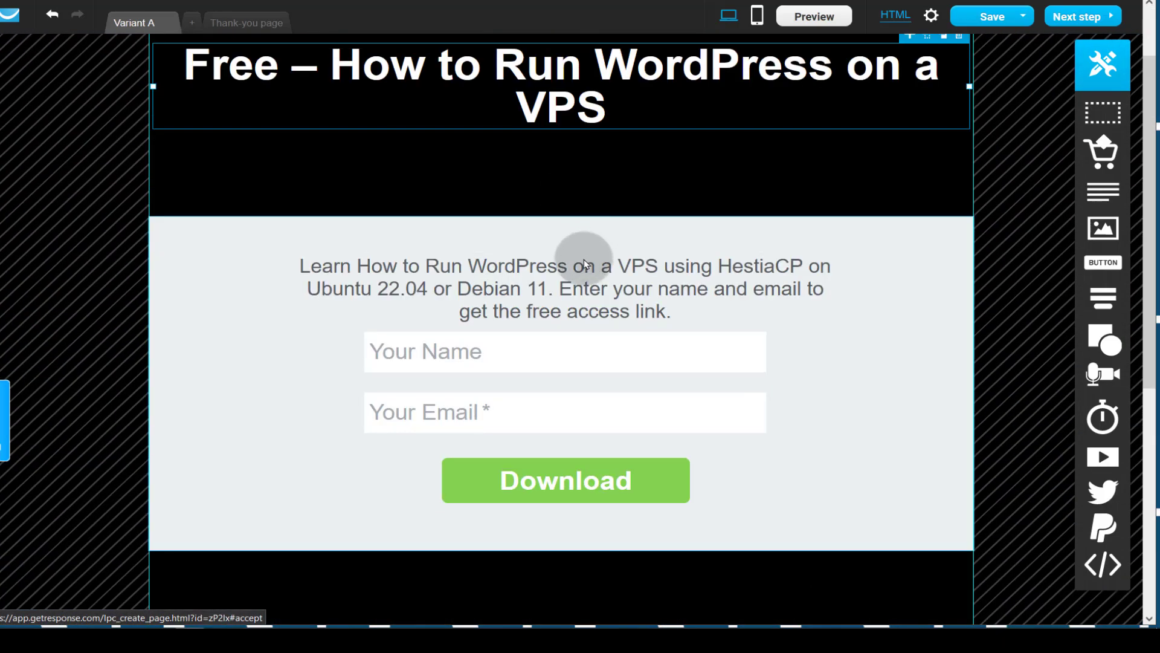
left_click(182, 250)
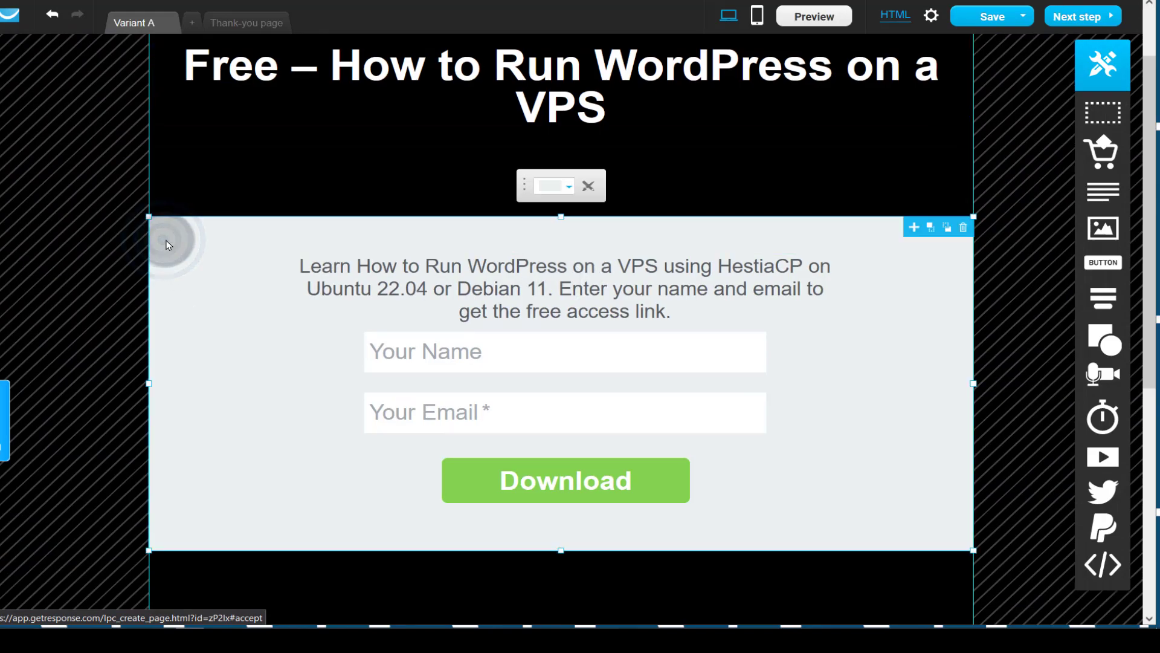
left_click(567, 189)
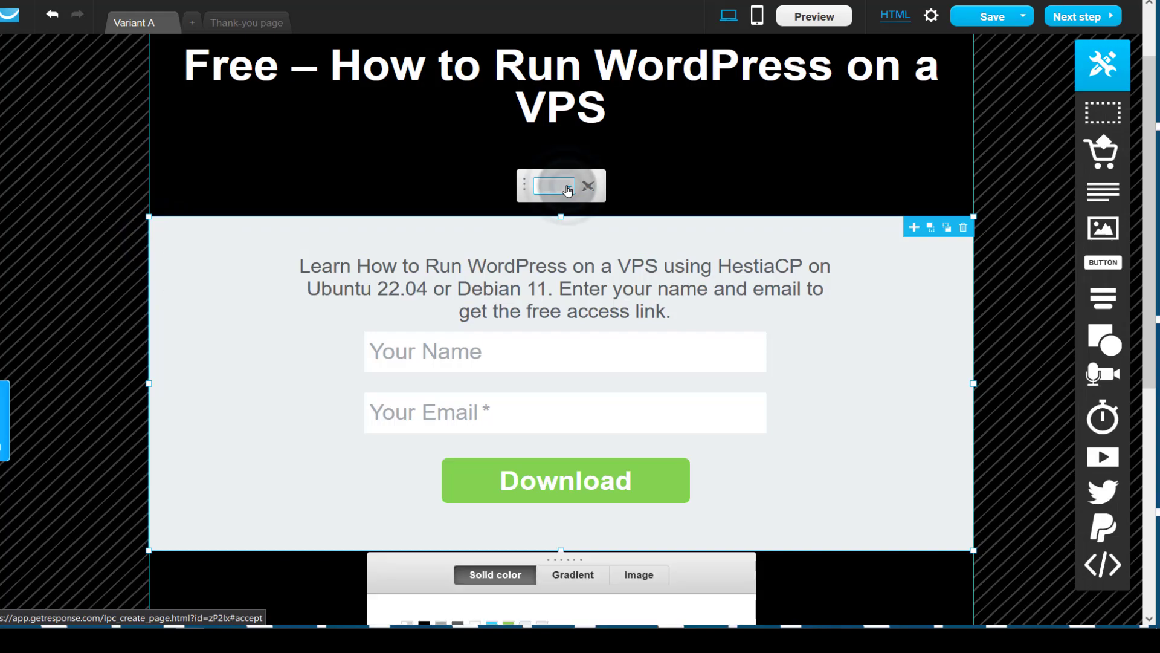
scroll(510, 510, "down", 4)
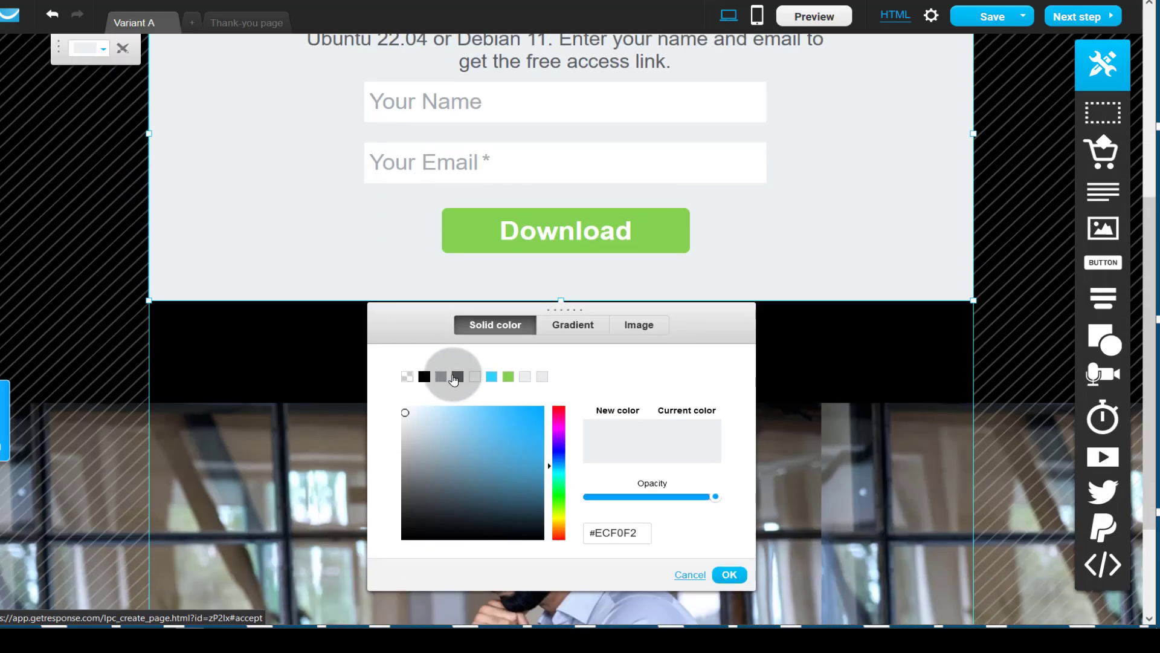
left_click(458, 377)
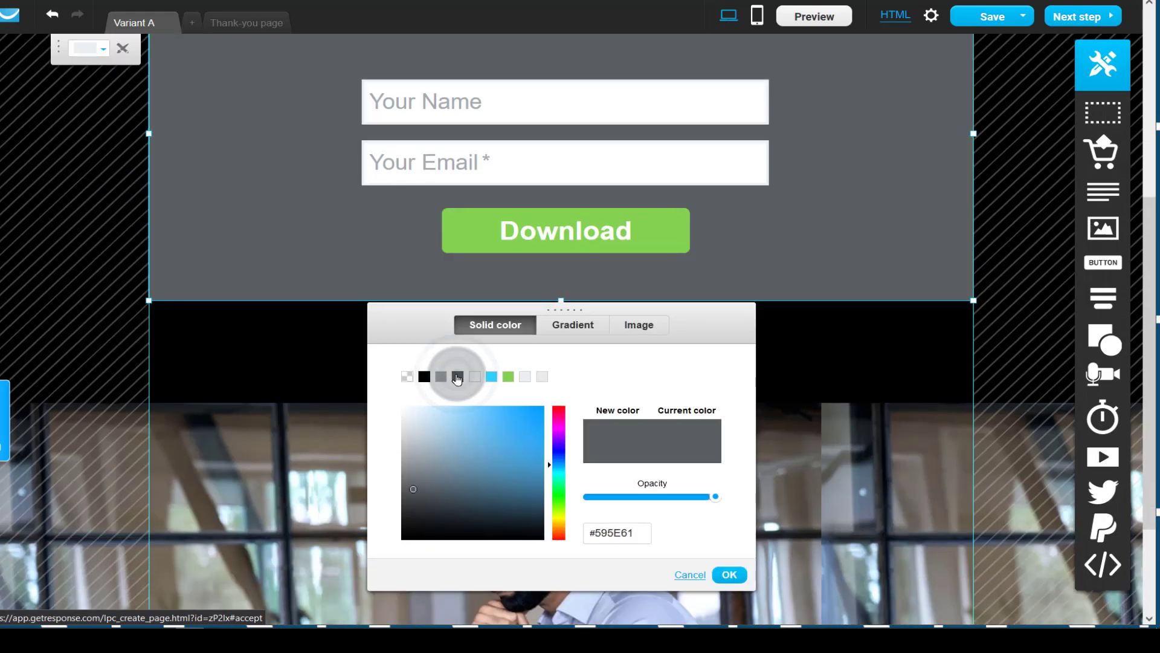
left_click(477, 377)
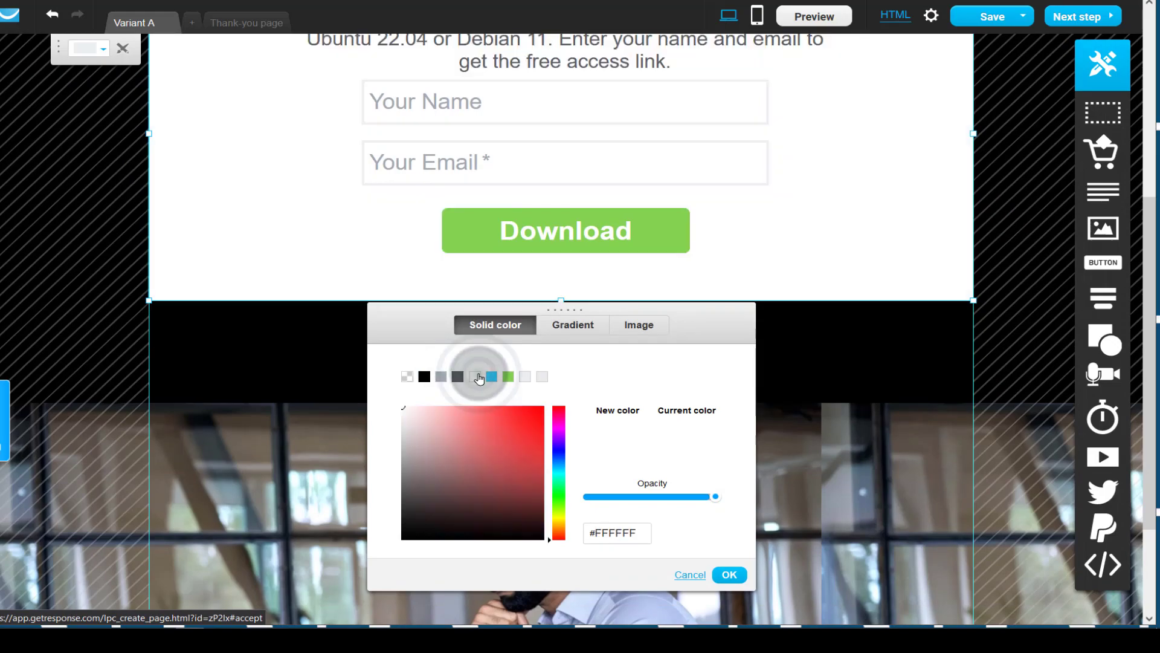
scroll(331, 311, "up", 5)
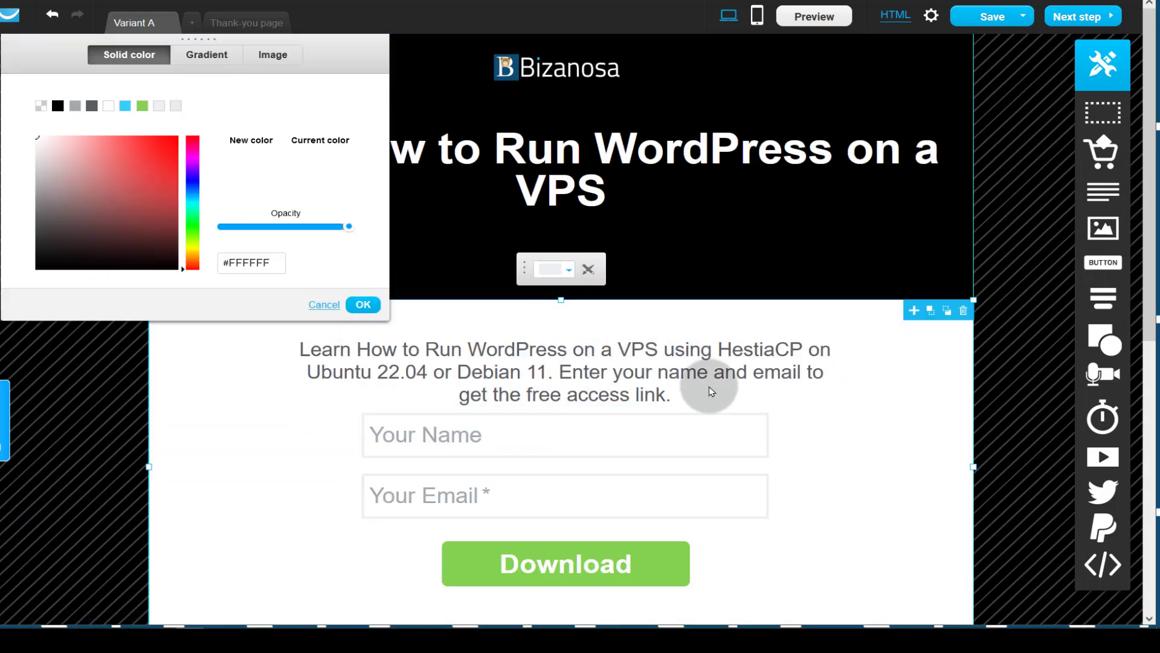
scroll(582, 411, "down", 5)
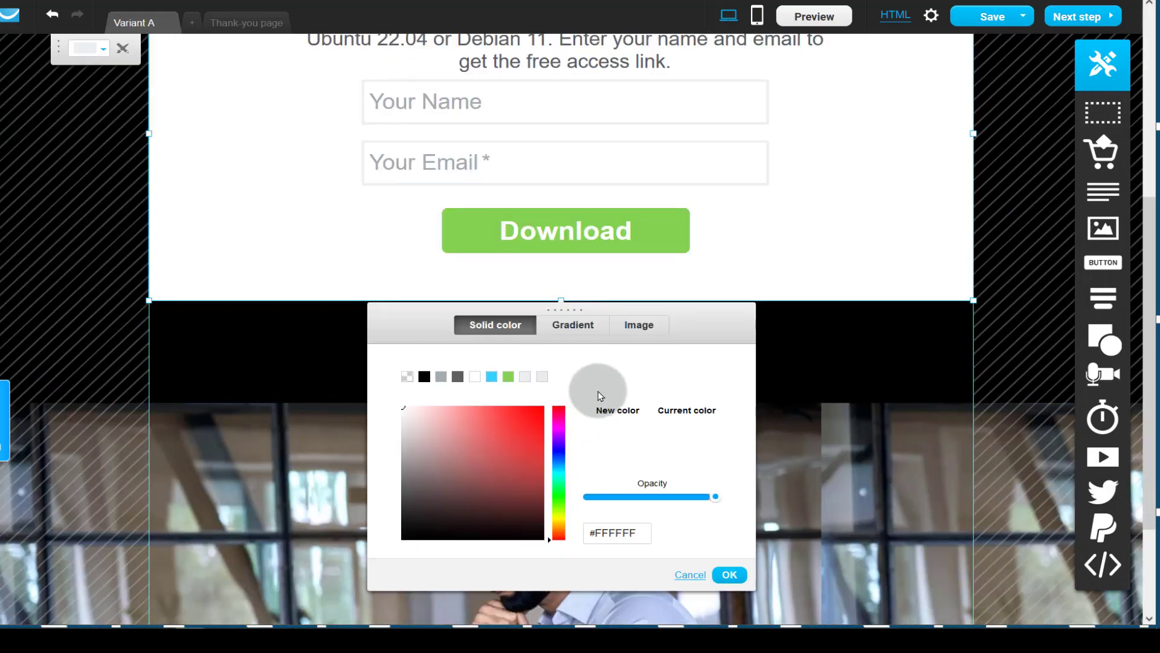
left_click(729, 575)
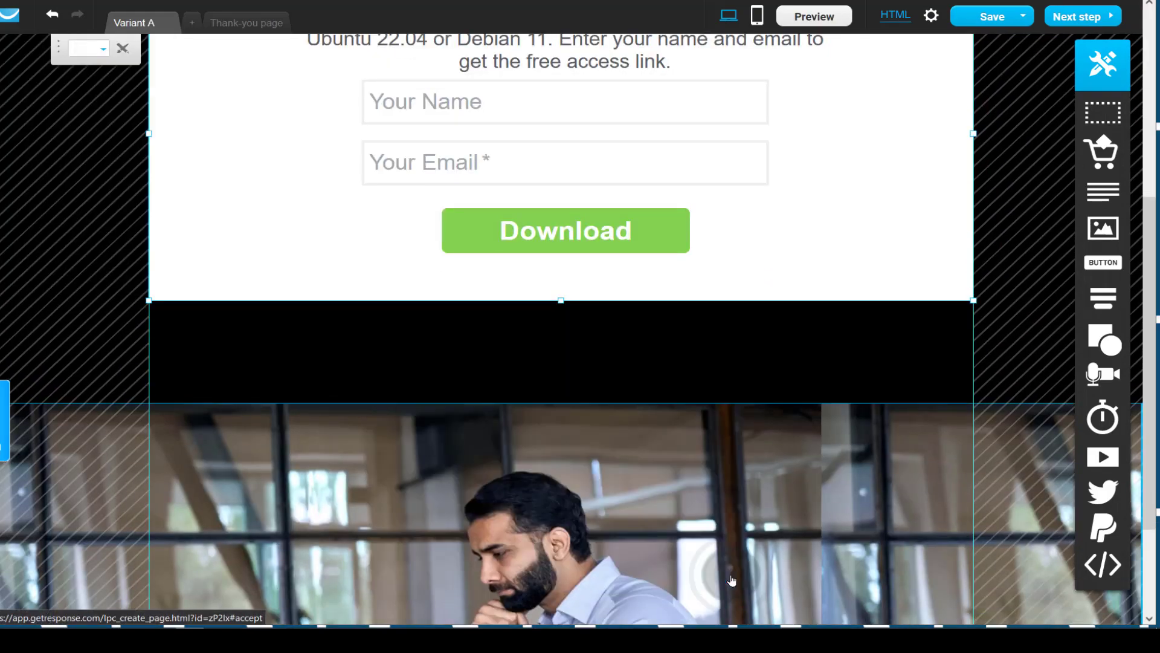
- Shift the description paragraph up and extend the white box's upper edge upward, closer to the headline
scroll(497, 358, "up", 5)
left_click(448, 329)
left_click(591, 374)
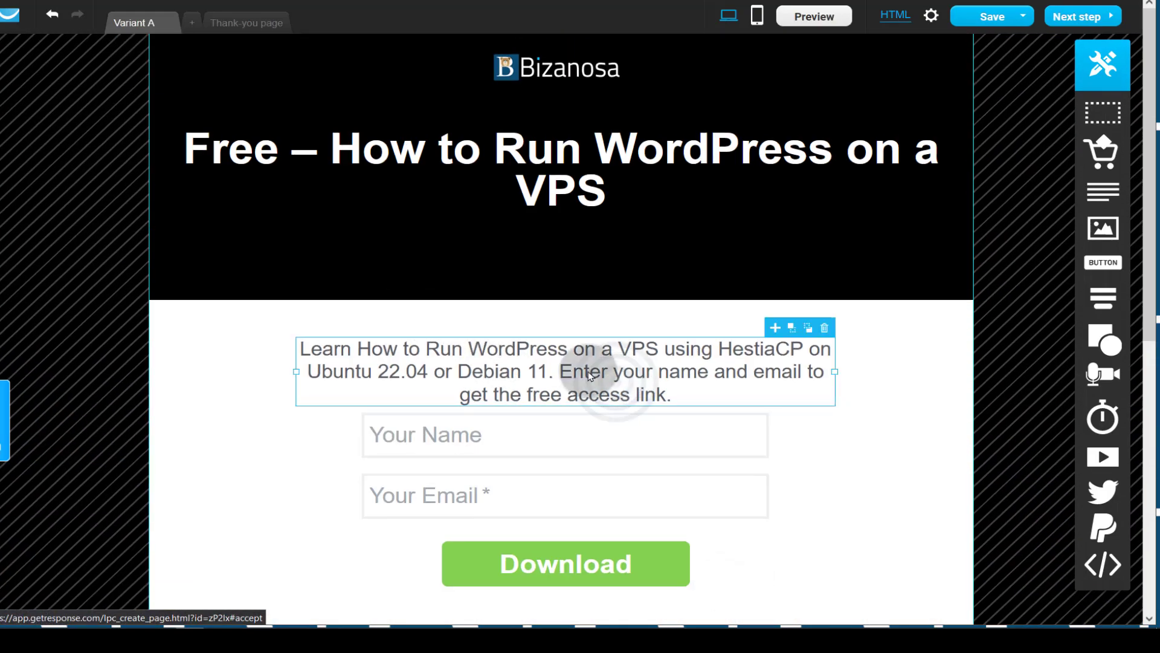
left_click_drag(562, 365, 550, 342)
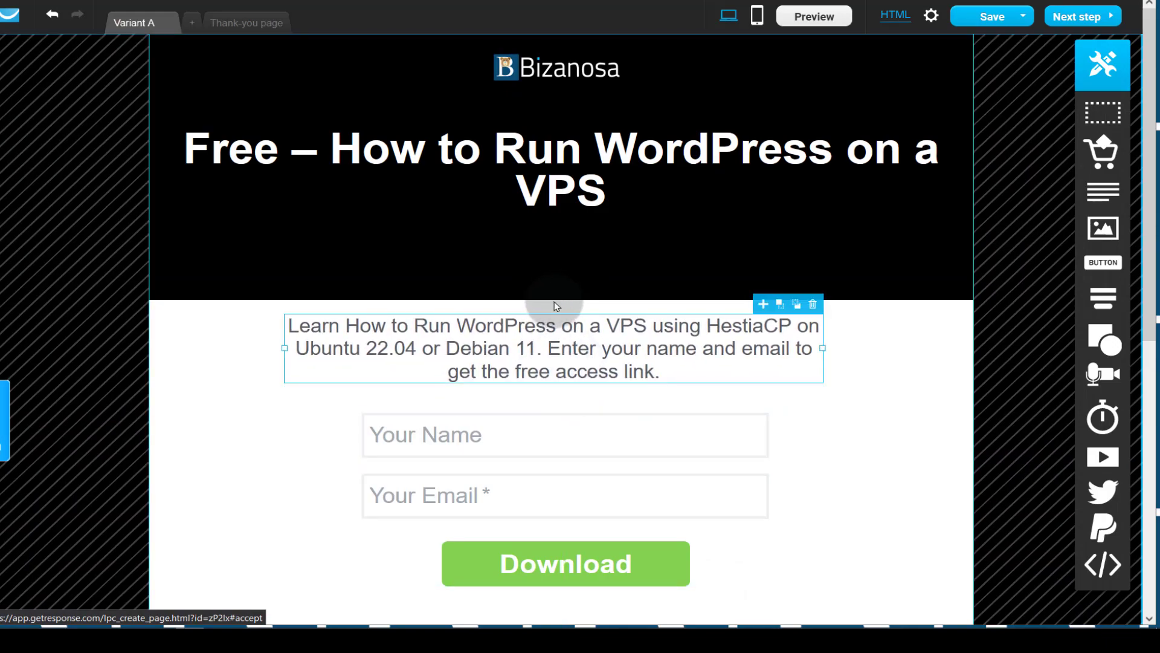
left_click(557, 304)
left_click_drag(560, 301, 544, 242)
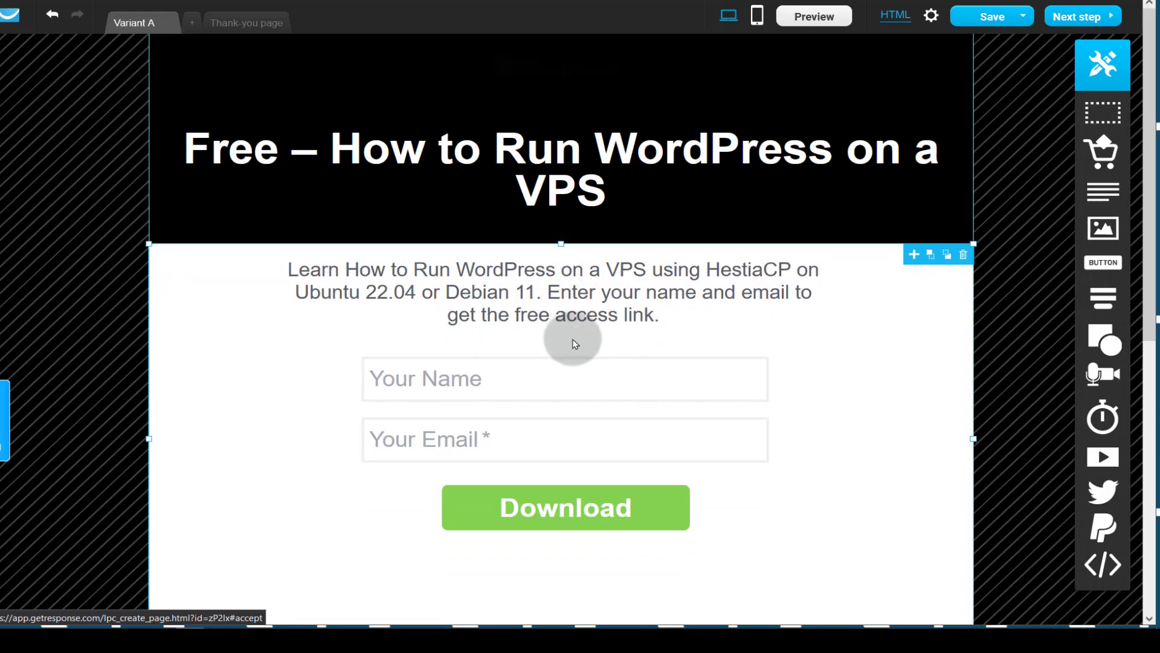
- Move the whole sign-up form with its Download button down inside the white box, keeping it horizontally centred
scroll(591, 405, "down", 5)
left_click(375, 209)
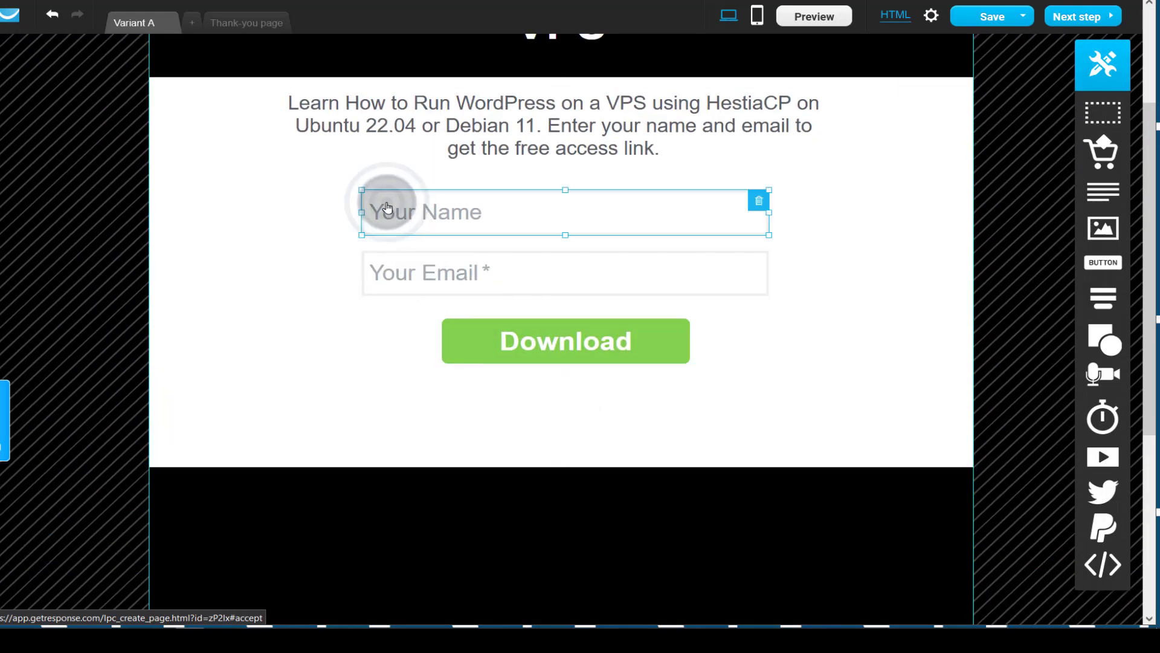
left_click(350, 216)
left_click(363, 245)
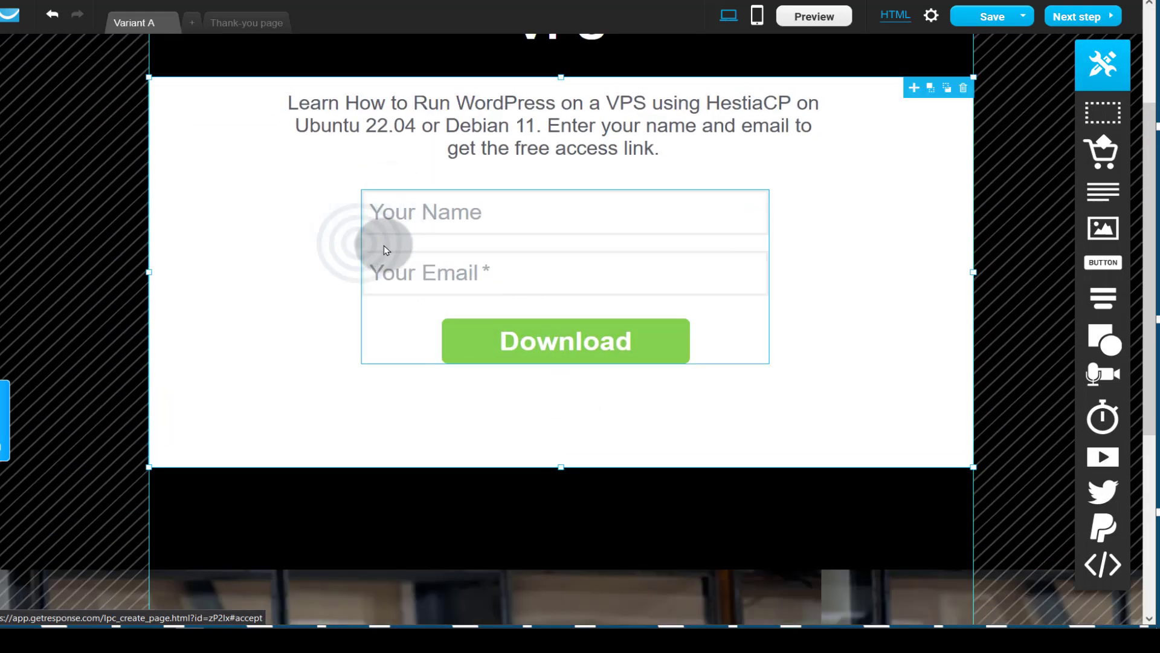
left_click_drag(393, 249, 384, 318)
left_click(611, 208)
left_click(569, 313)
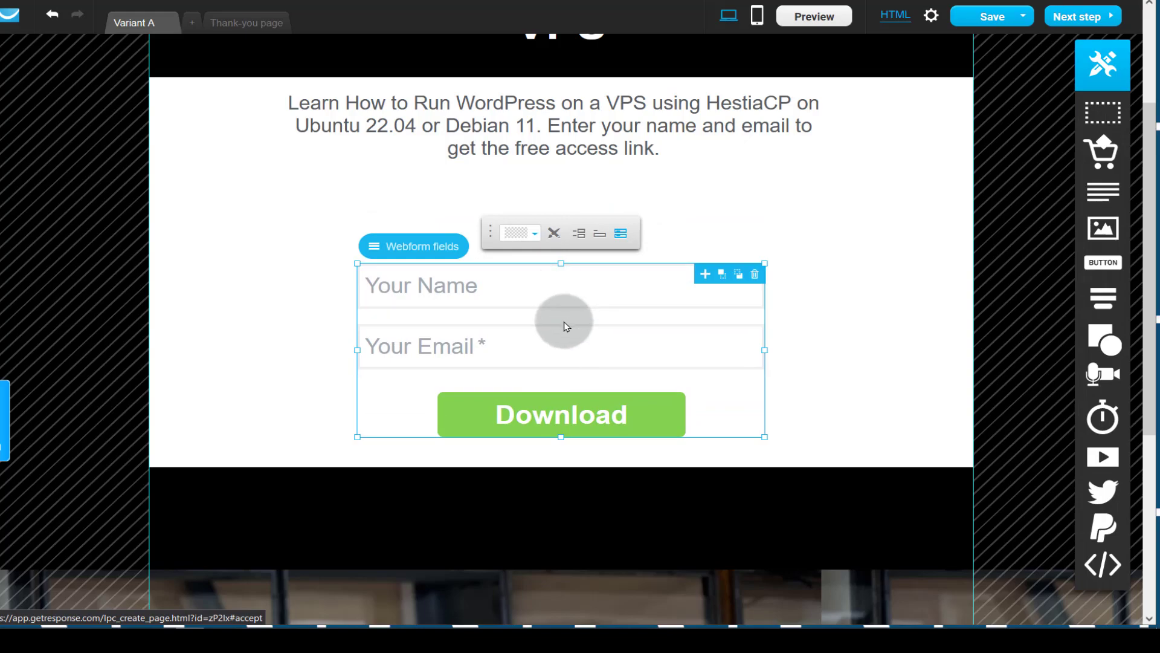
- Move the description paragraph down and centre it horizontally in the white box above the sign-up form
left_click(610, 131)
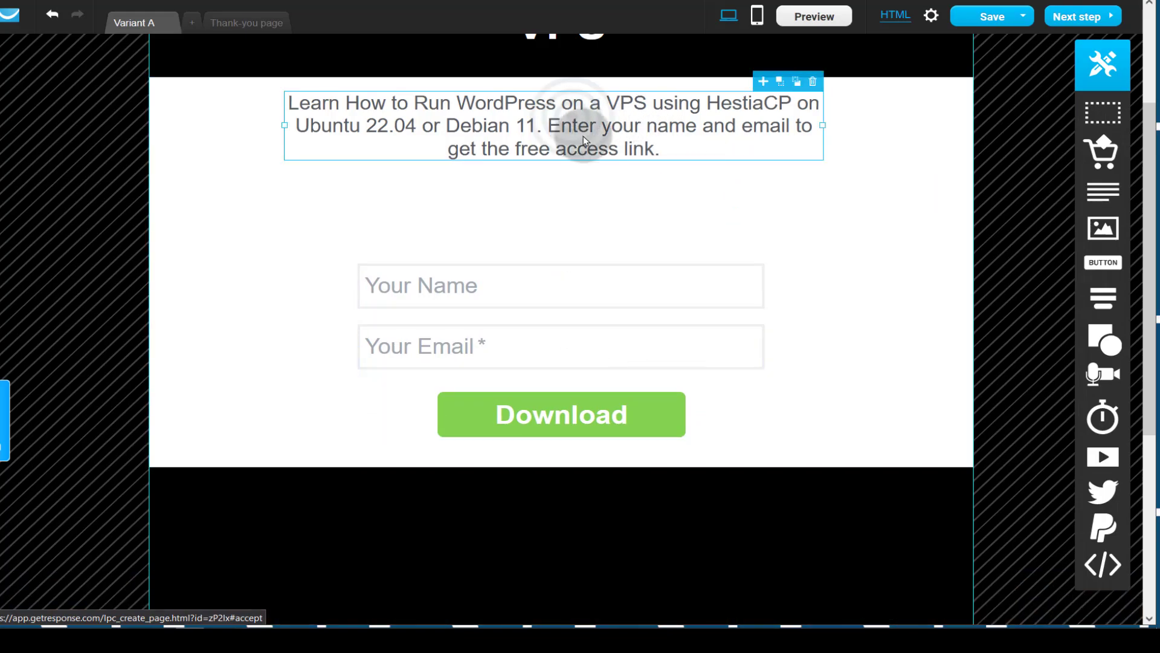
scroll(686, 215, "up", 3)
mouse_move(443, 276)
left_mouse_down()
mouse_move(444, 303)
mouse_move(430, 310)
mouse_move(460, 314)
mouse_move(452, 321)
mouse_move(554, 296)
left_mouse_up()
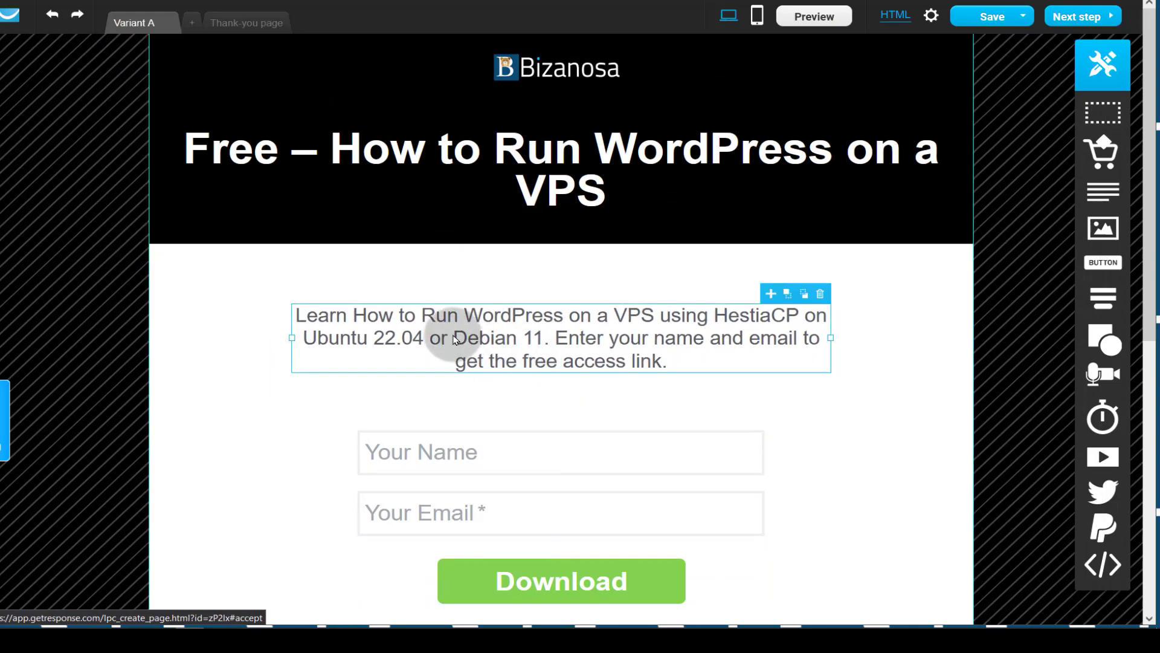
- Set the font size of the entire description paragraph to 26
double_click(444, 314)
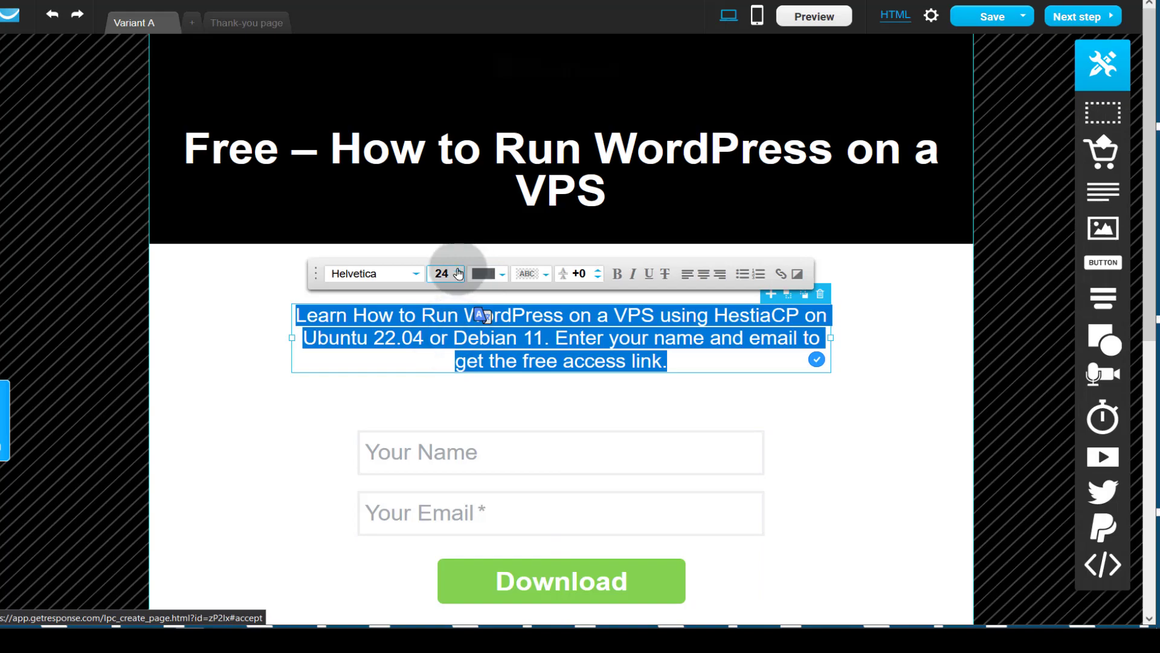
left_click(458, 271)
left_click(458, 271)
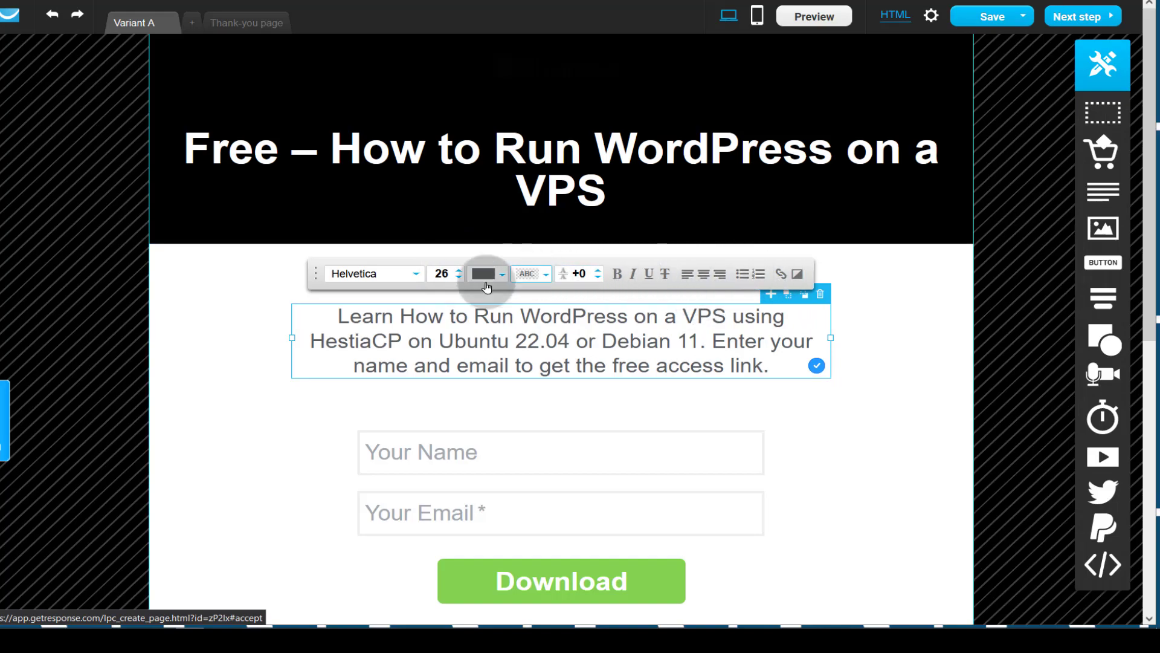
left_click(754, 382)
- Examine the link settings for the word "access" in the description paragraph without adding a link
double_click(671, 368)
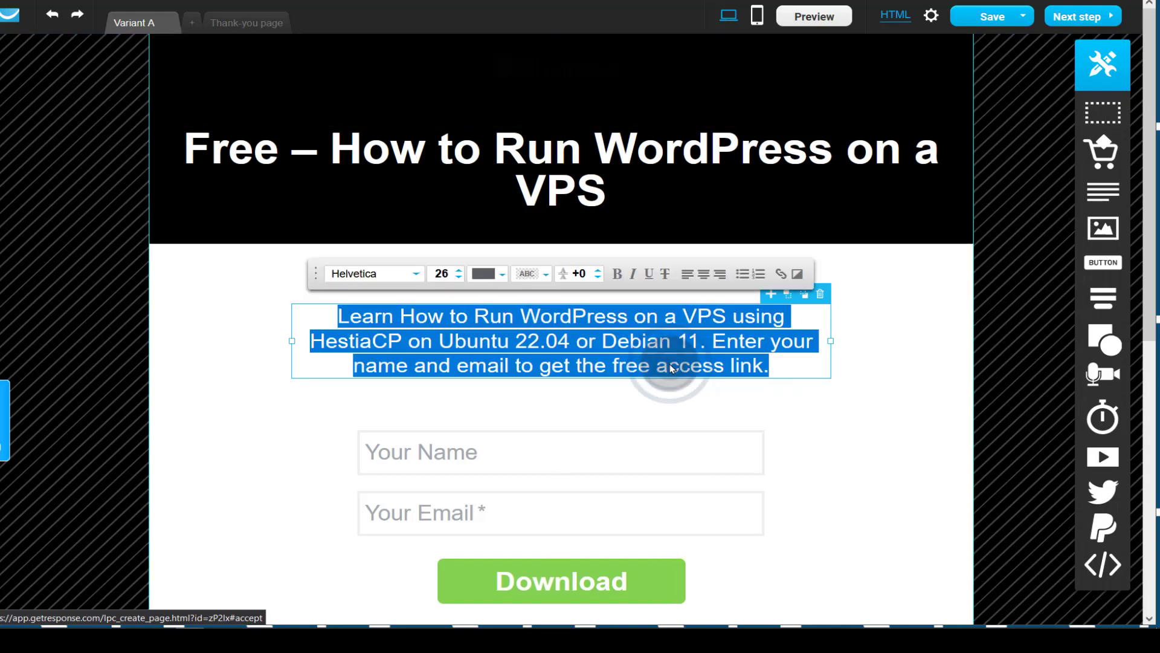
left_click(646, 367)
left_click_drag(656, 367, 732, 366)
left_click(782, 274)
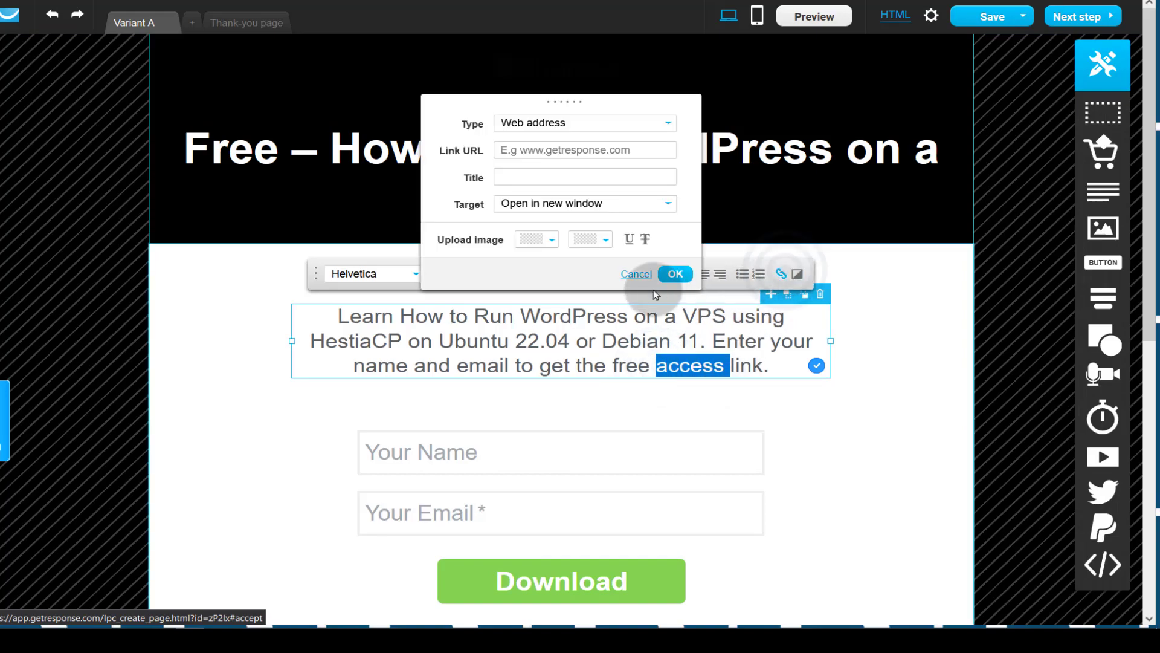
left_click(542, 148)
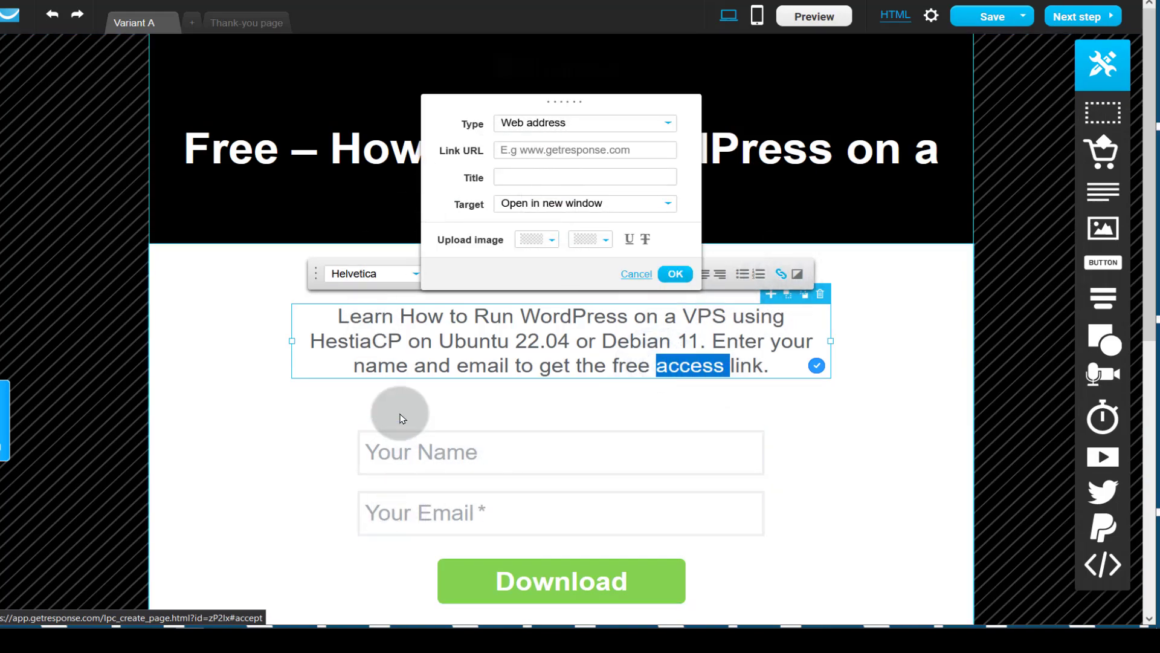
left_click(282, 398)
- Review the page layout from the headline and sign-up form box down to the photo section
scroll(697, 444, "down", 8)
left_click(540, 301)
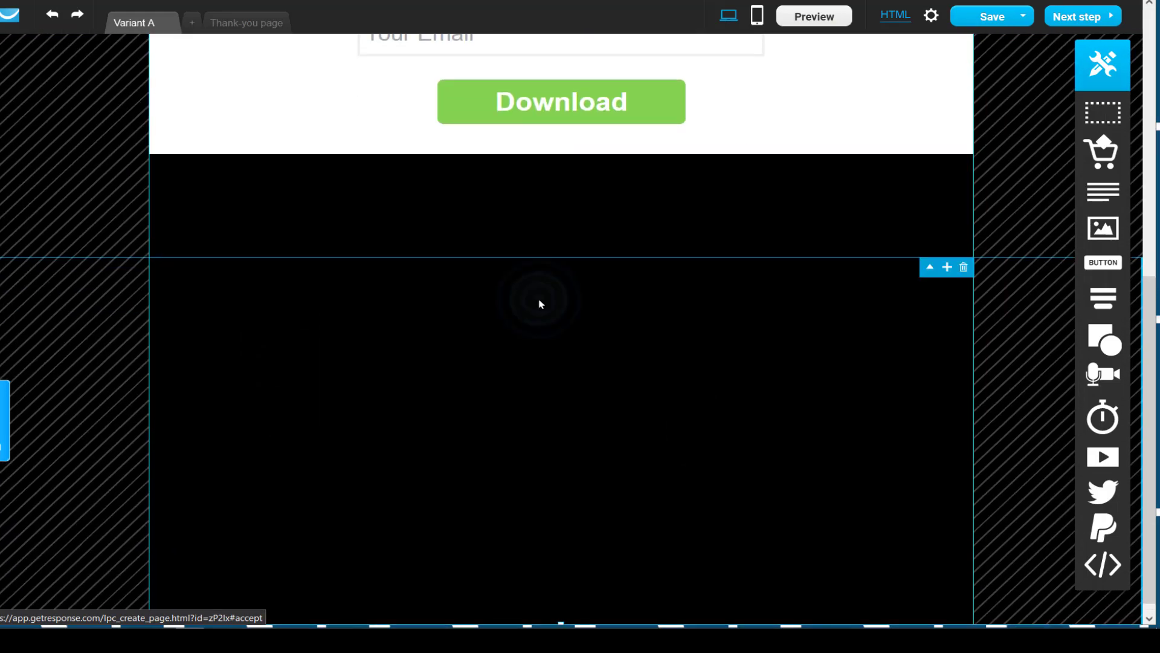
scroll(623, 371, "up", 8)
left_click(320, 184)
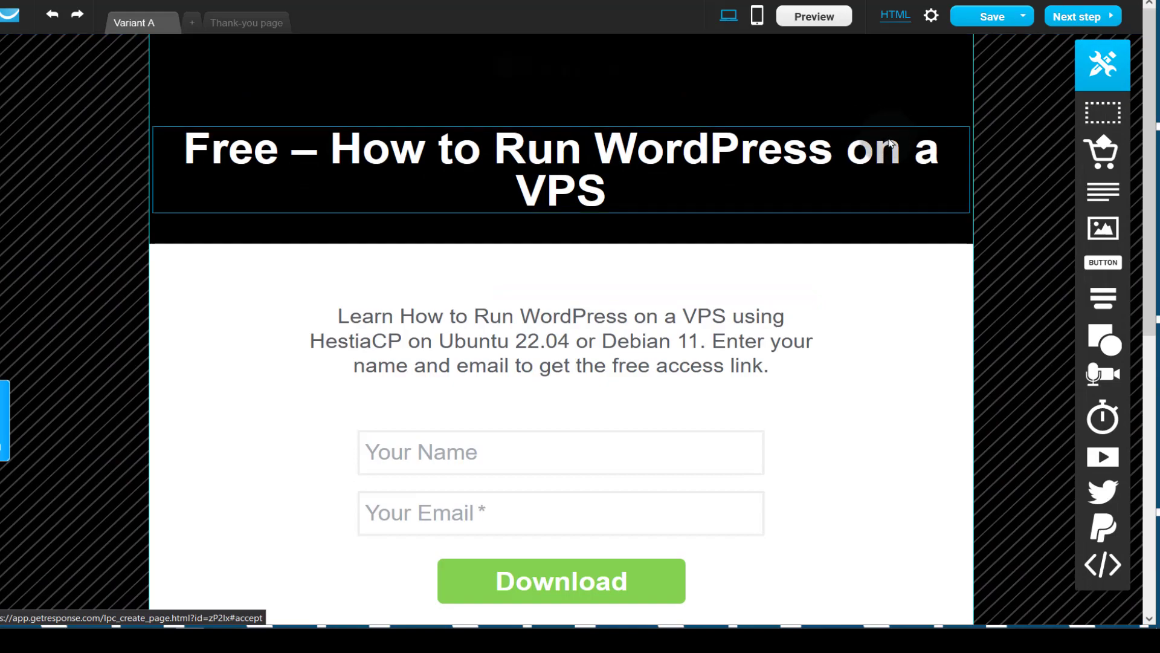
scroll(571, 221, "down", 4)
scroll(587, 278, "up", 4)
left_click(553, 314)
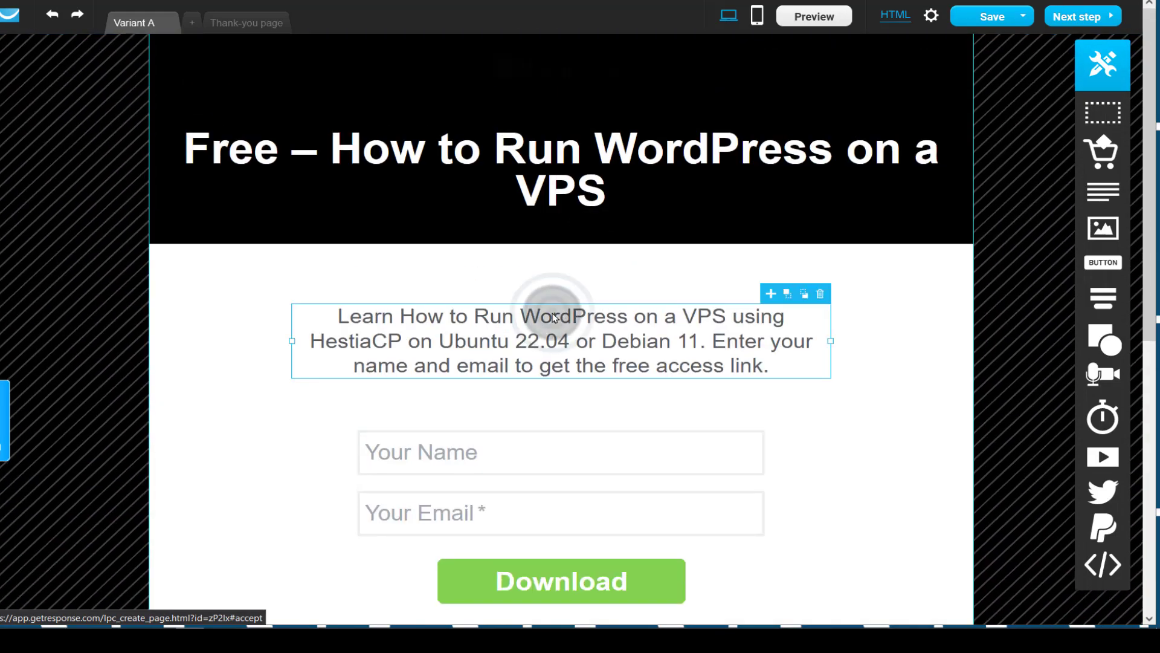
left_click(238, 366)
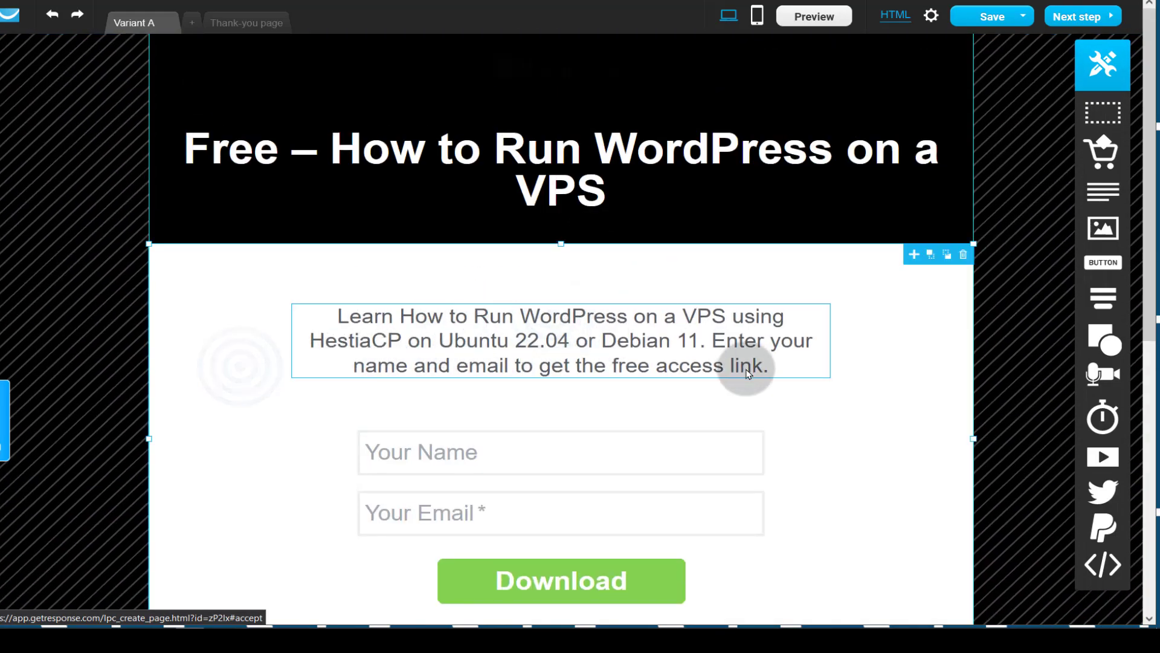
scroll(748, 373, "down", 4)
scroll(591, 197, "up", 3)
double_click(568, 245)
left_click(884, 384)
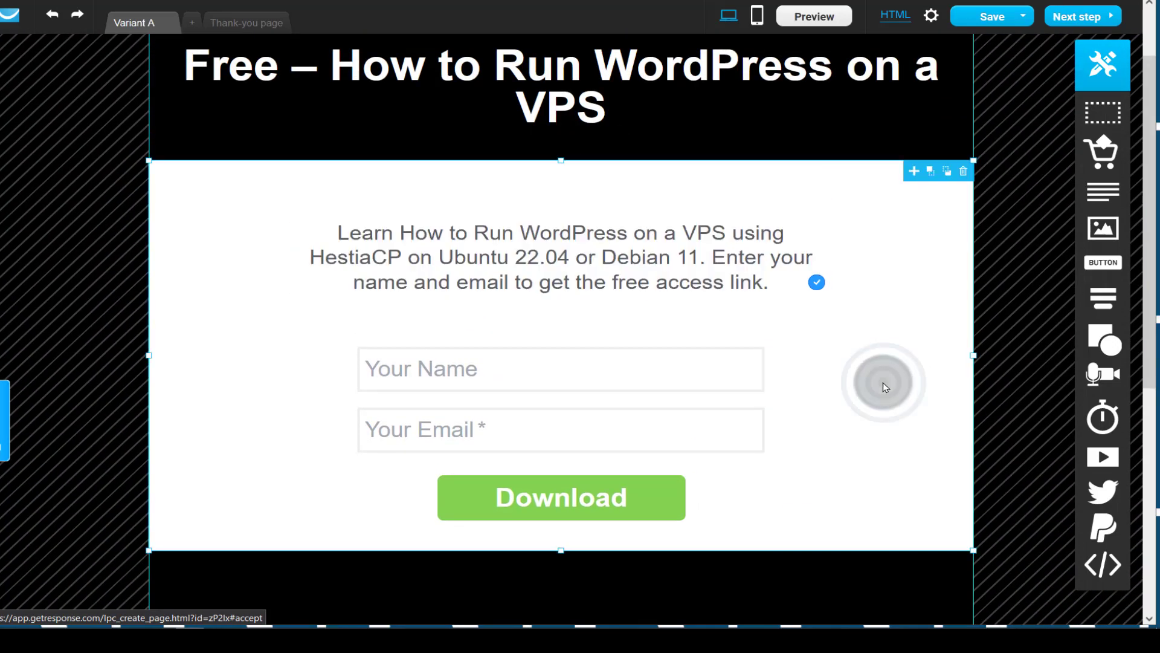
scroll(690, 411, "down", 5)
scroll(518, 372, "up", 3)
scroll(518, 372, "down", 3)
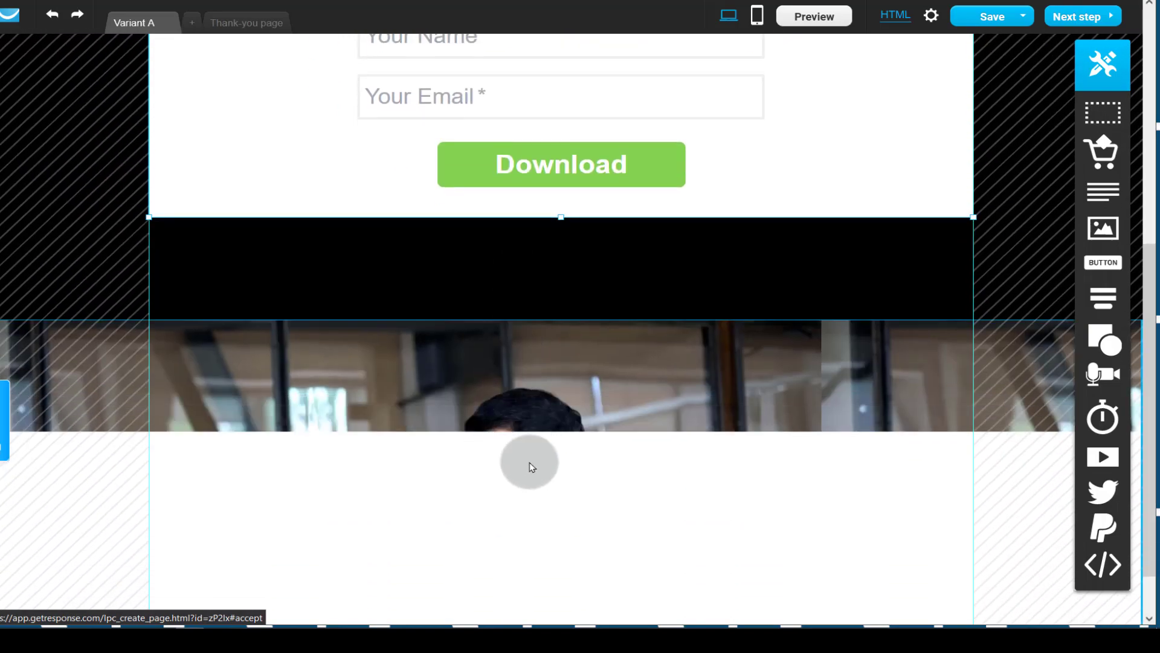
scroll(499, 454, "up", 5)
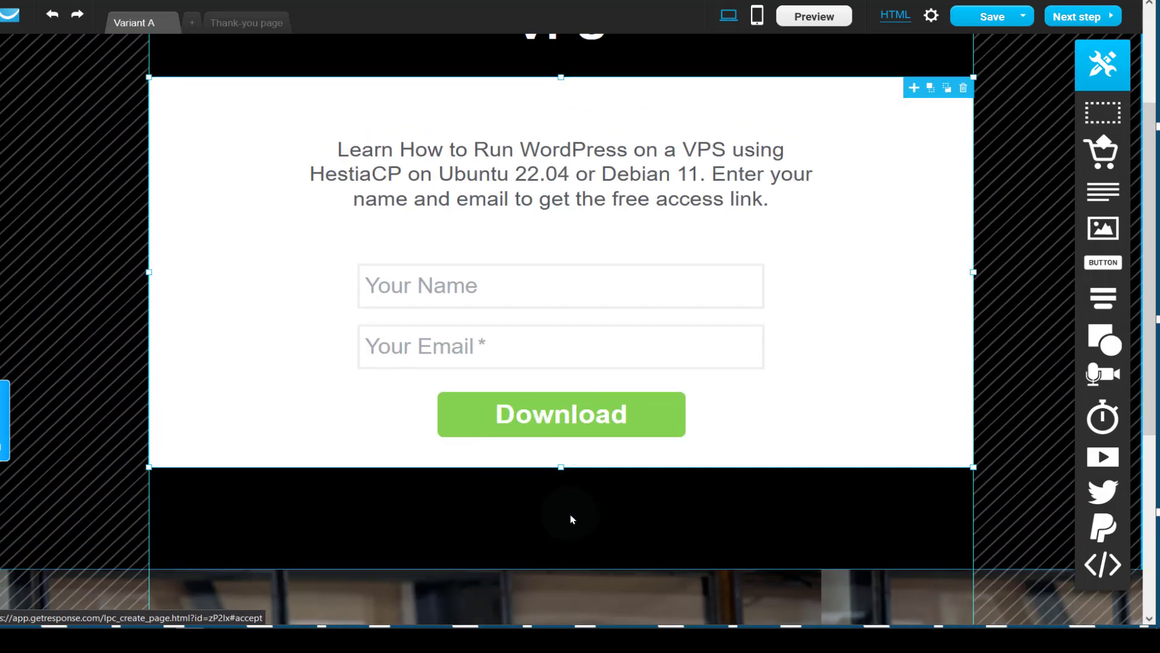
- Extend the lower edge of the white sign-up box further down toward the photo section
scroll(573, 518, "down", 3)
left_click_drag(561, 298, 602, 364)
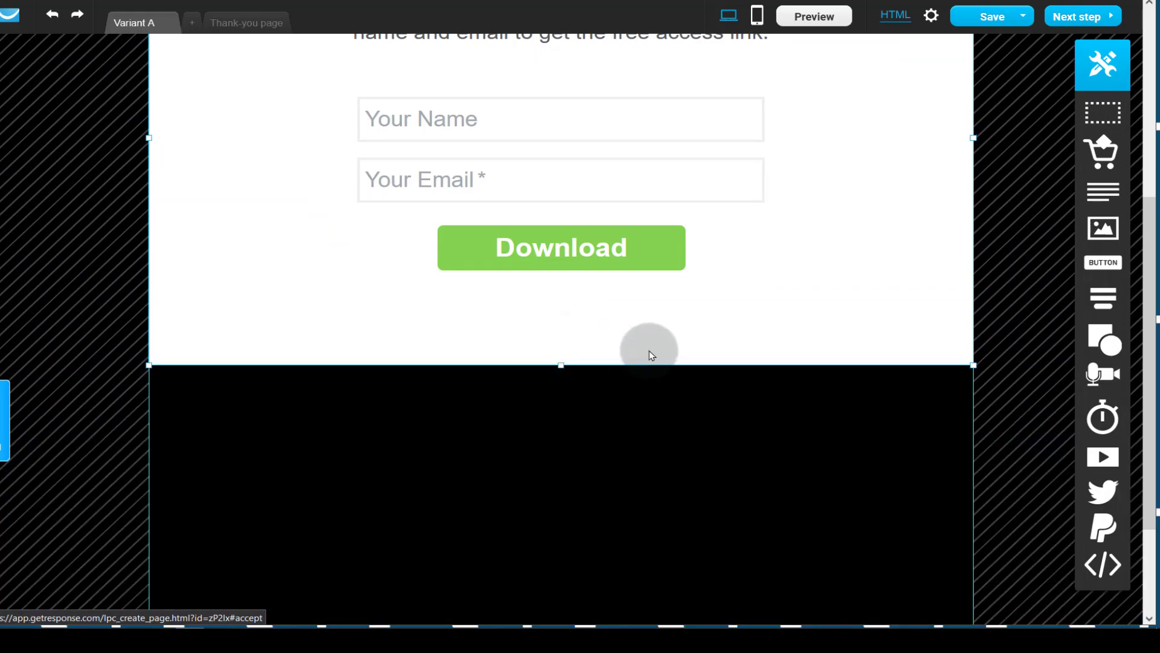
left_click(453, 389)
scroll(591, 417, "up", 2)
scroll(590, 417, "down", 4)
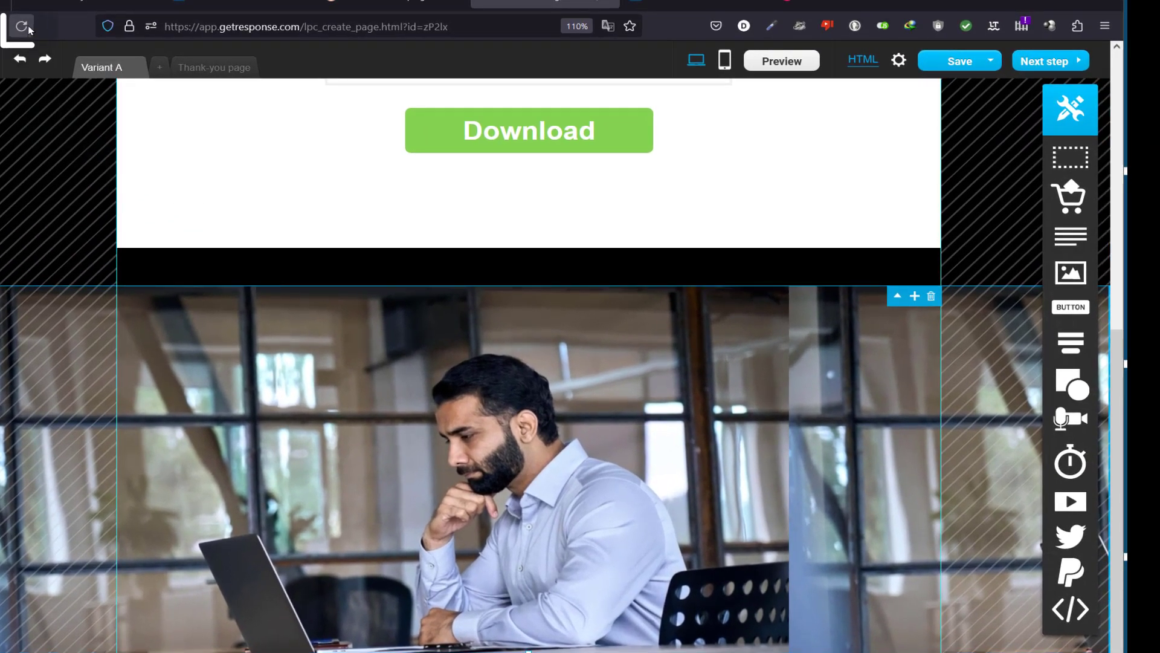
- Reload the page editor and stretch the white sign-up box down until it meets the upper edge of the photo section
left_click(28, 29)
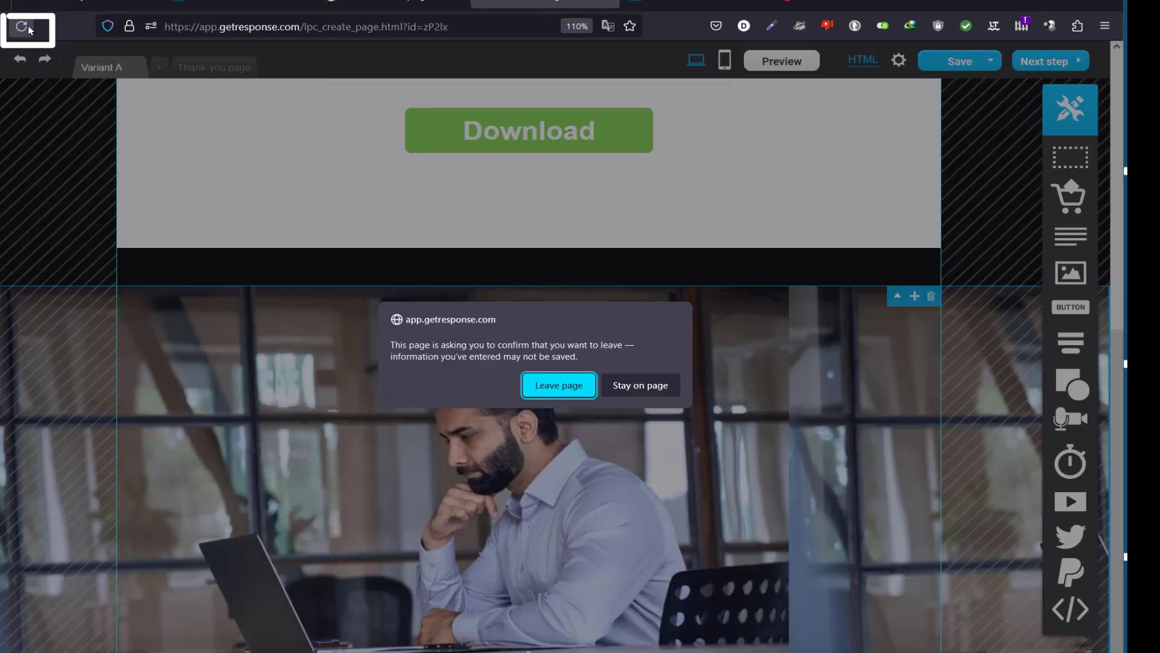
left_click(562, 389)
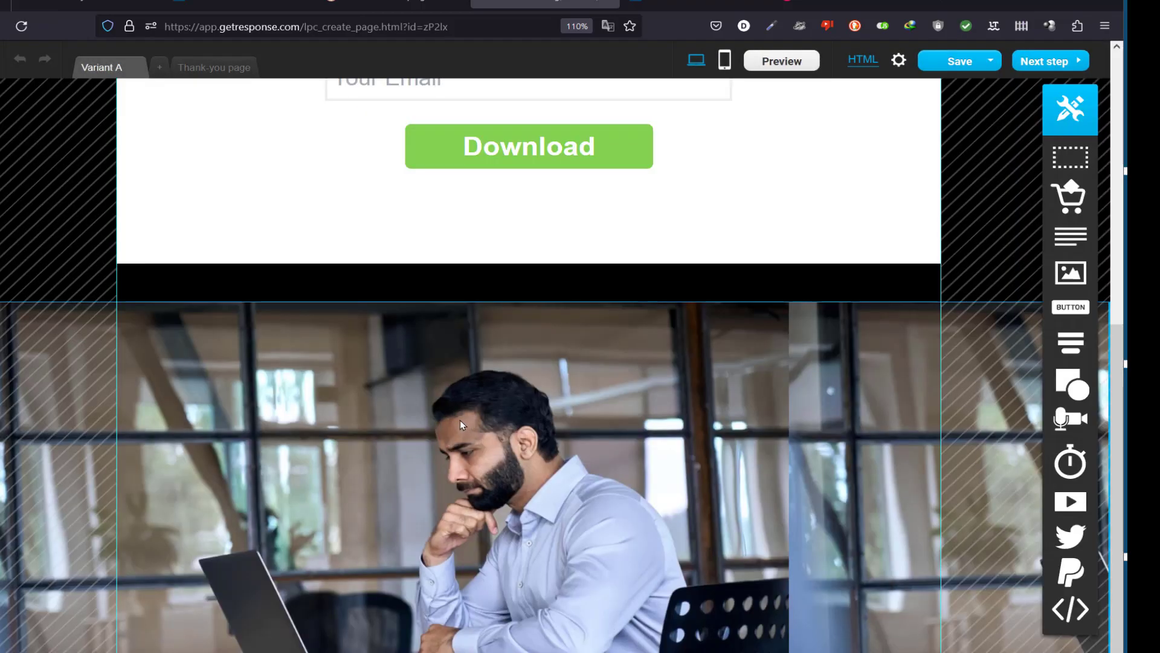
scroll(478, 414, "up", 8)
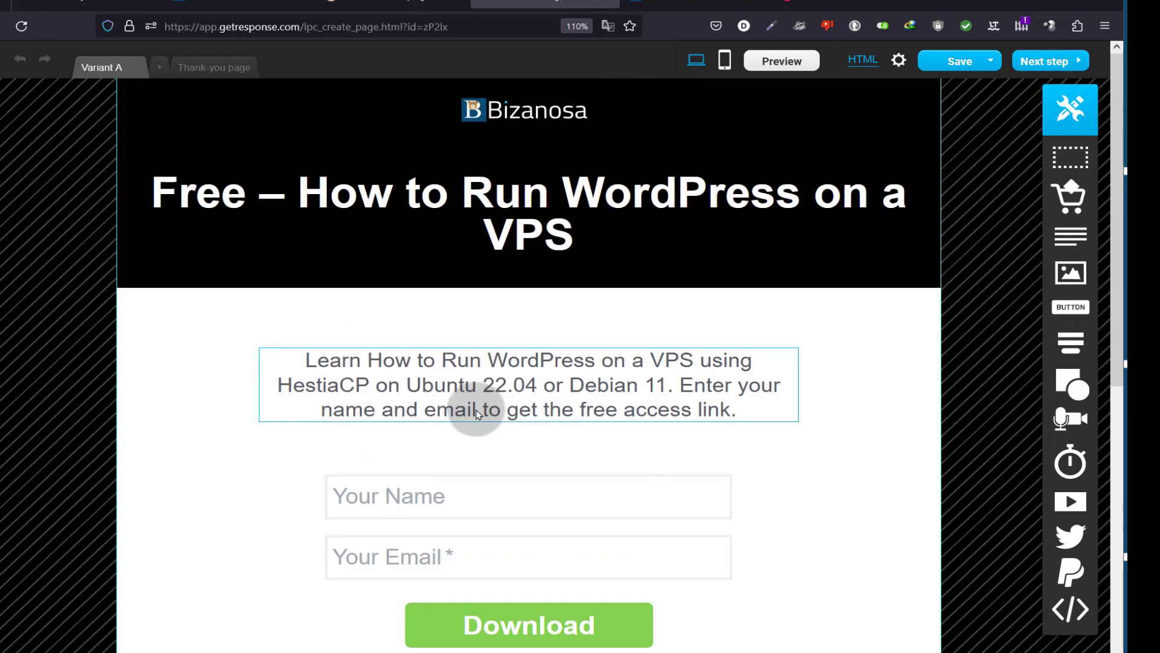
scroll(477, 414, "down", 5)
scroll(478, 414, "up", 3)
scroll(479, 465, "down", 5)
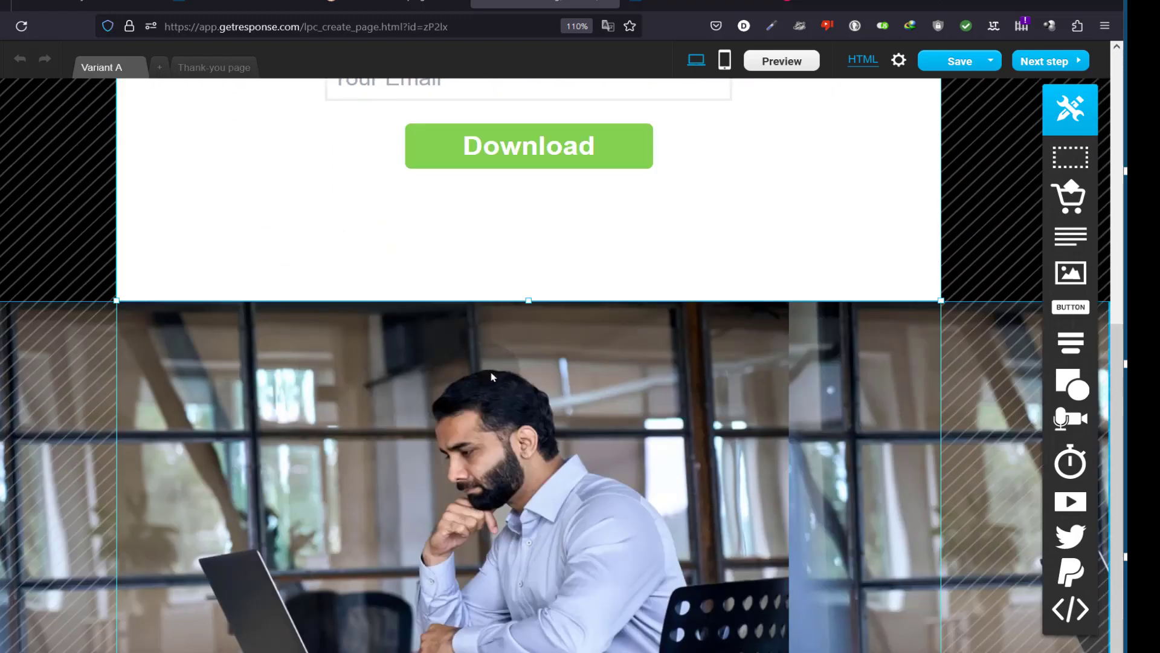
- Set the text colour of the entire description paragraph above the form to black (#000000)
scroll(492, 378, "up", 8)
double_click(504, 382)
left_click(451, 318)
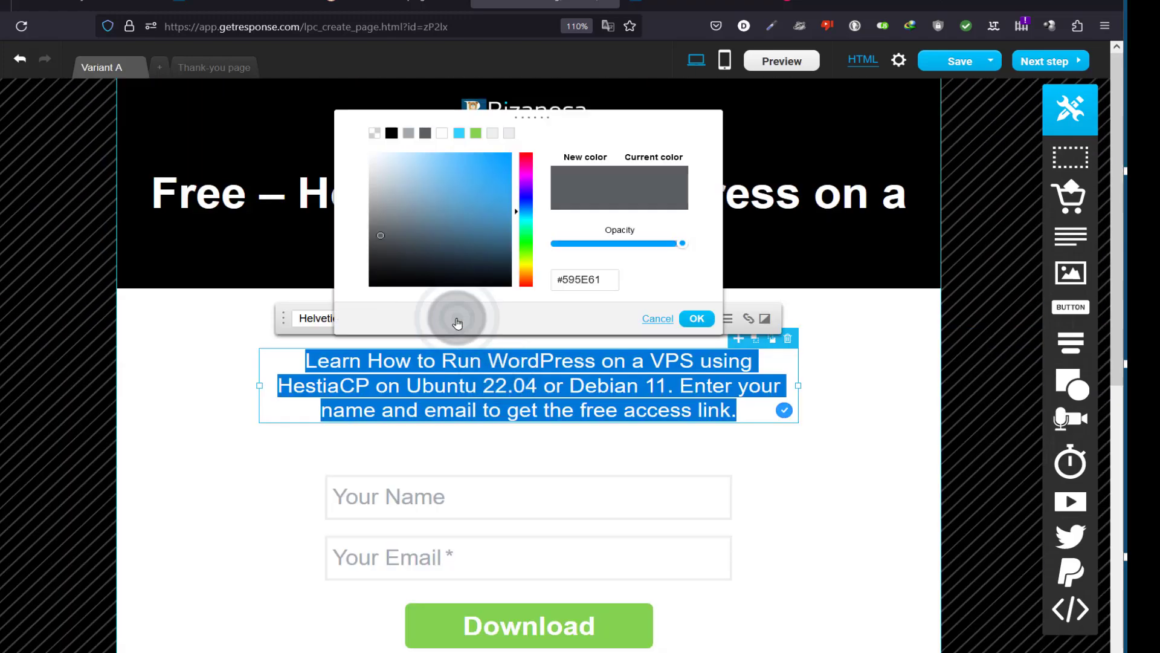
left_click(391, 134)
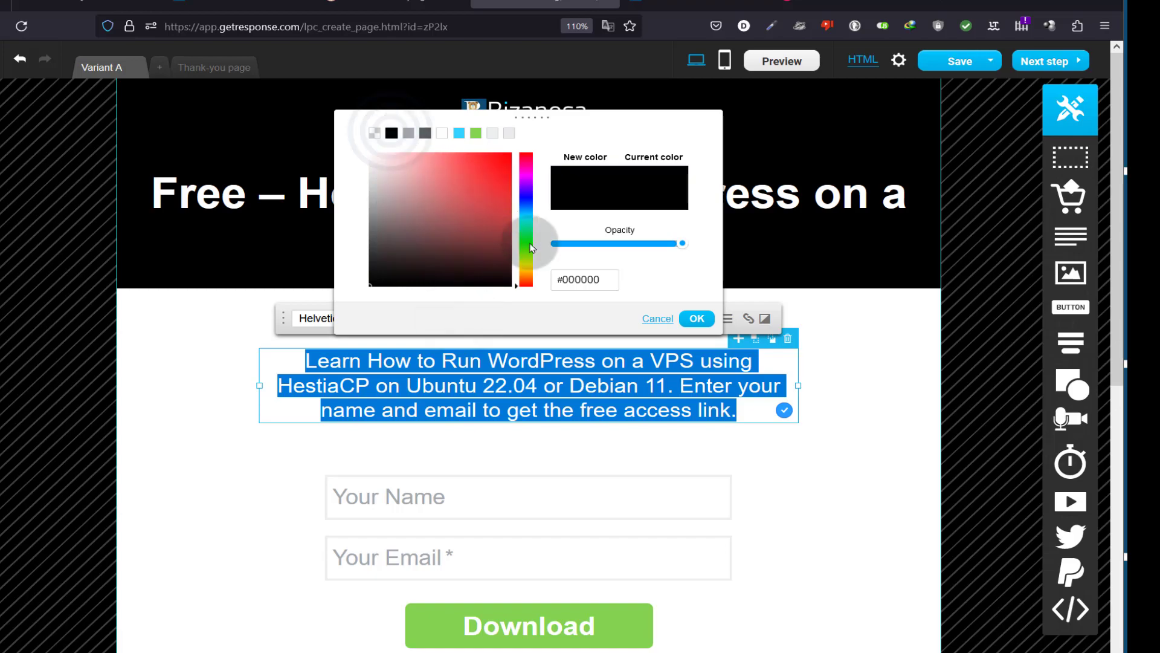
left_click(683, 325)
left_click(387, 528)
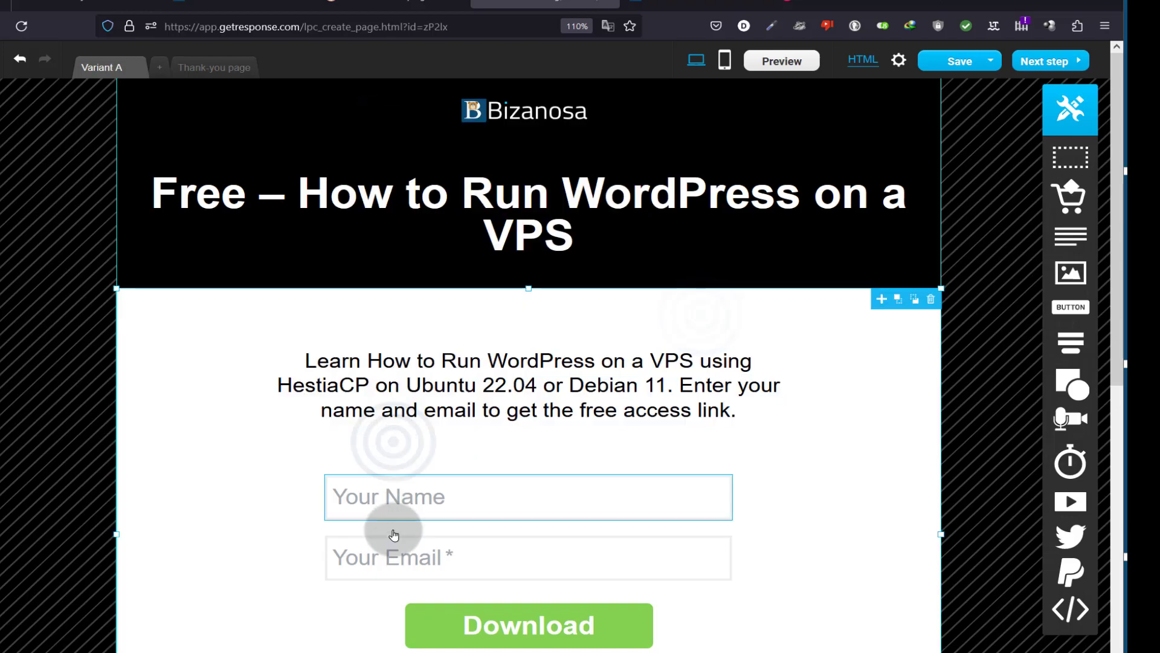
- Examine the custom fields and consent fields available for the sign-up form
left_click(348, 527)
scroll(607, 394, "down", 4)
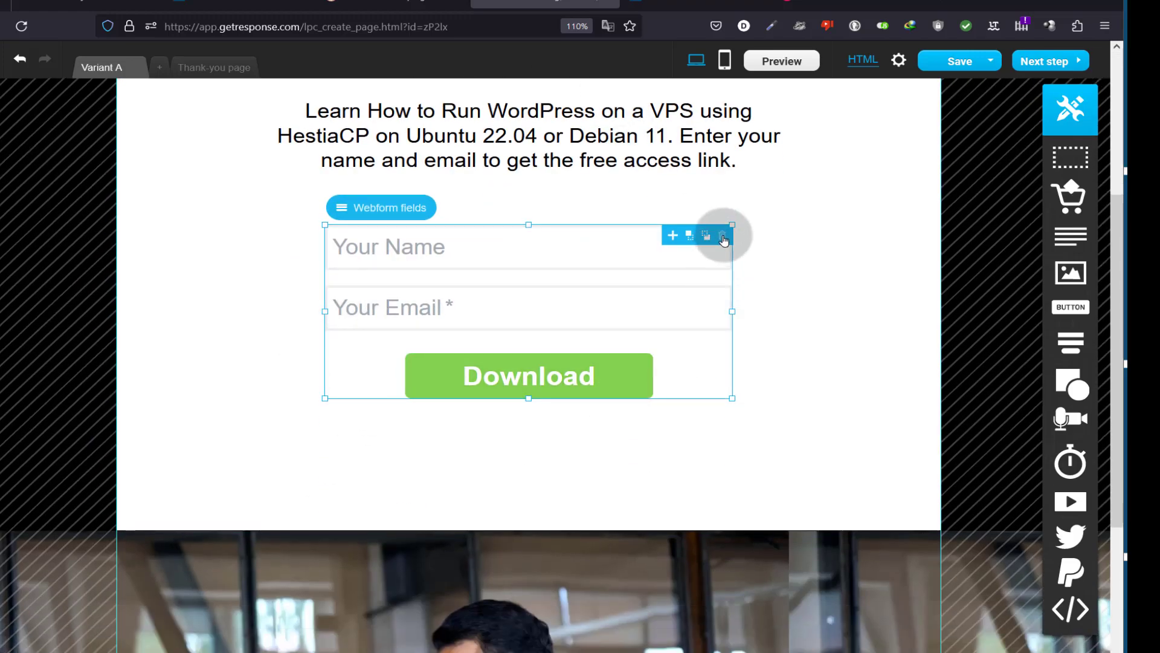
scroll(337, 481, "down", 4)
scroll(375, 499, "up", 5)
scroll(408, 510, "down", 3)
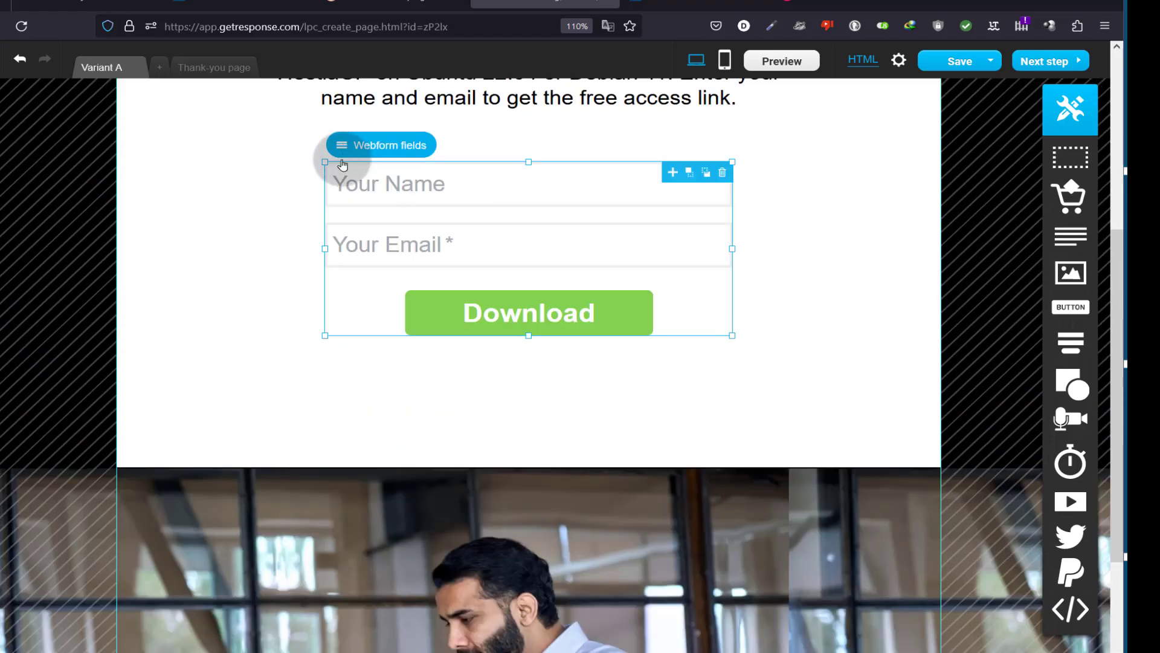
left_click(341, 144)
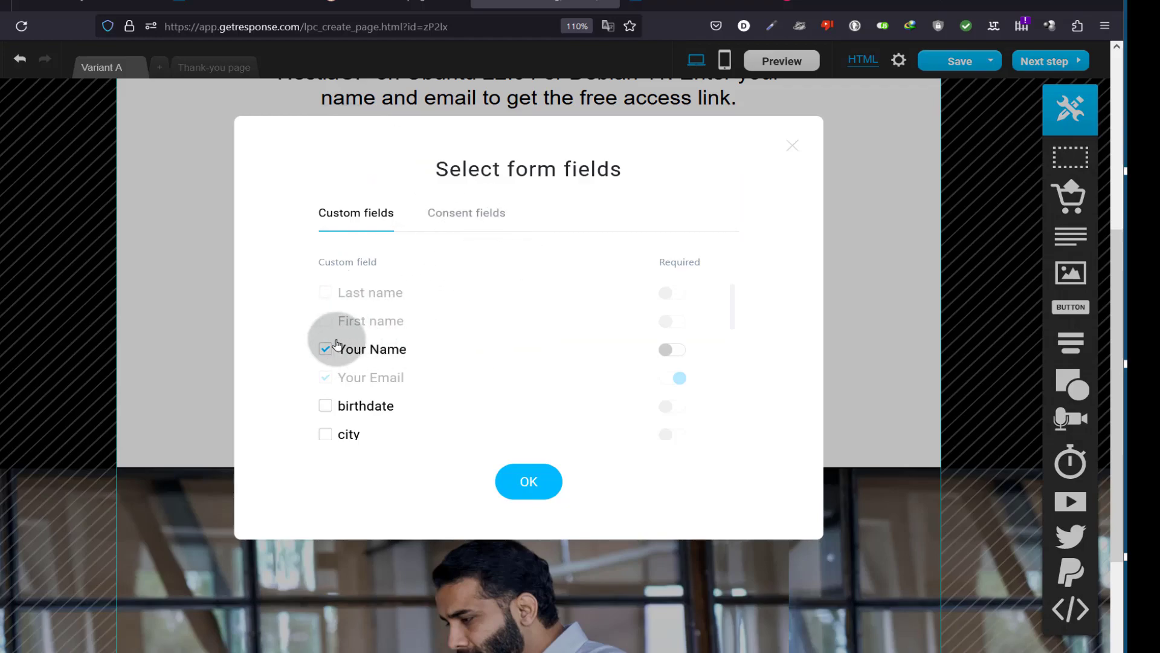
scroll(357, 407, "down", 3)
scroll(368, 408, "up", 3)
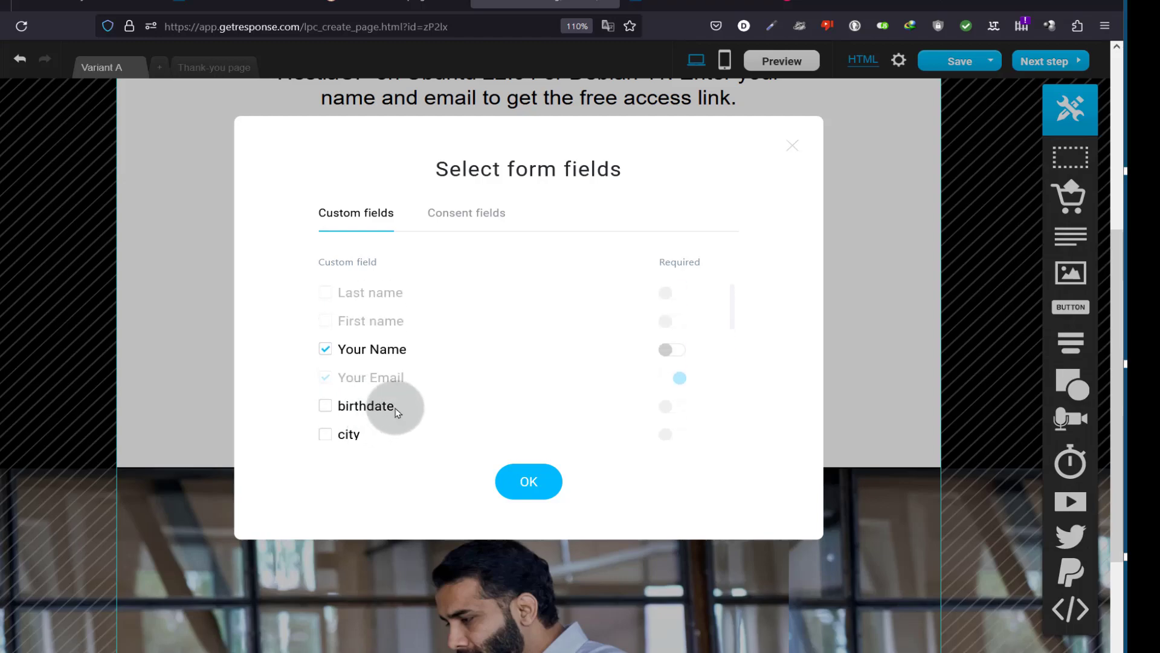
scroll(396, 411, "down", 2)
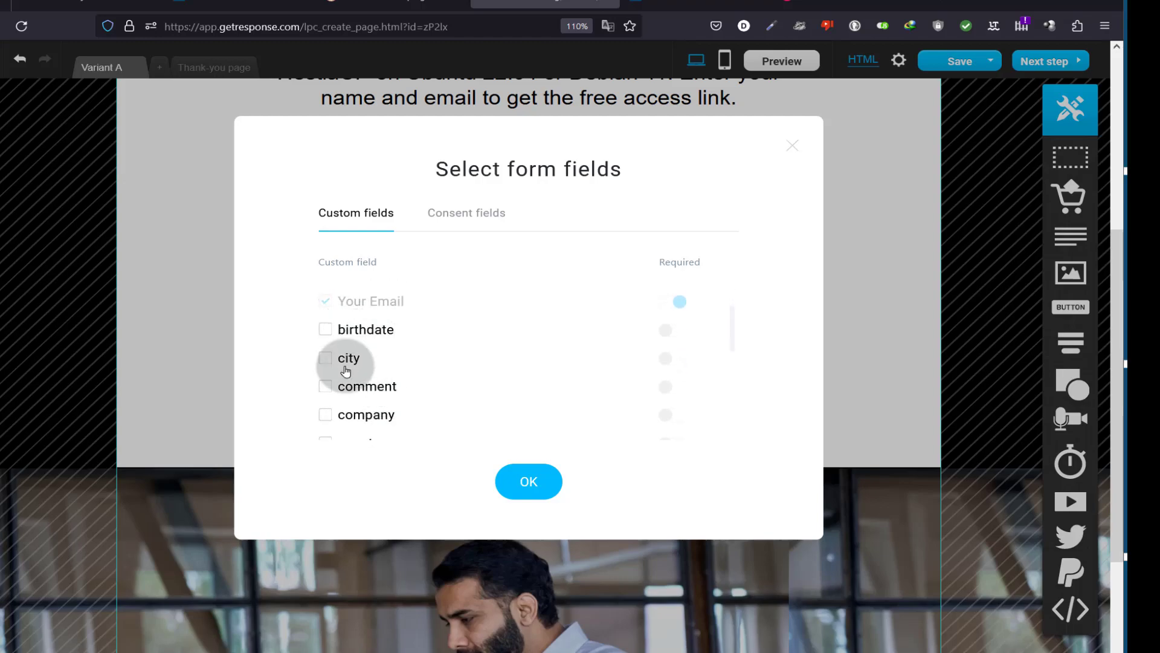
left_click(466, 213)
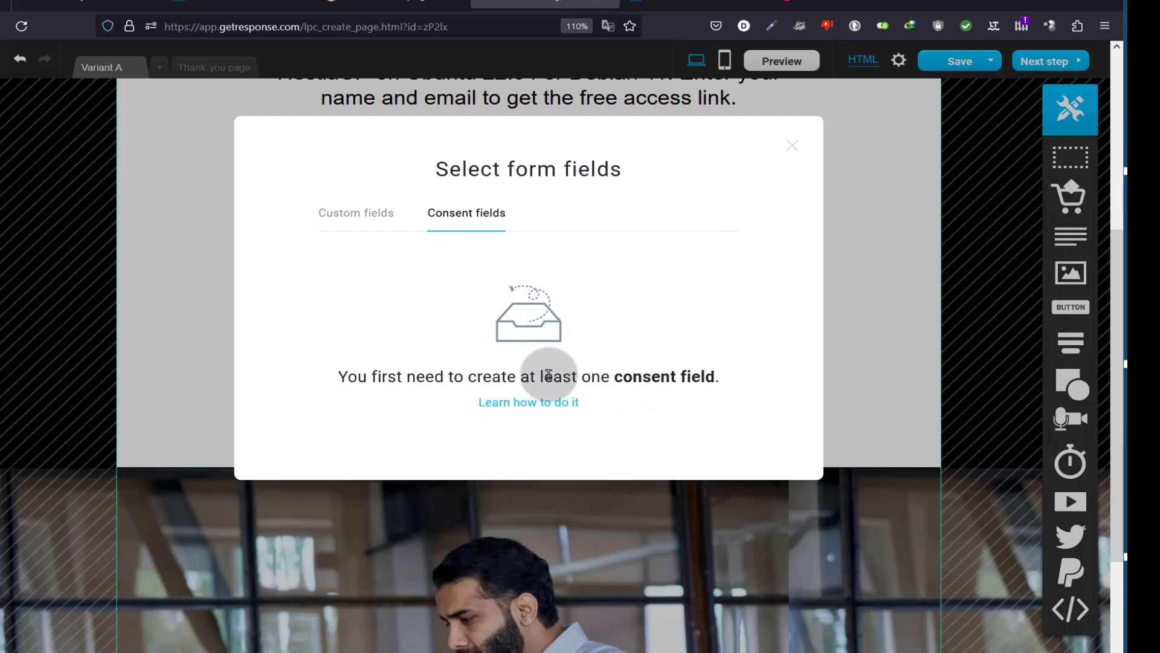
left_click(357, 212)
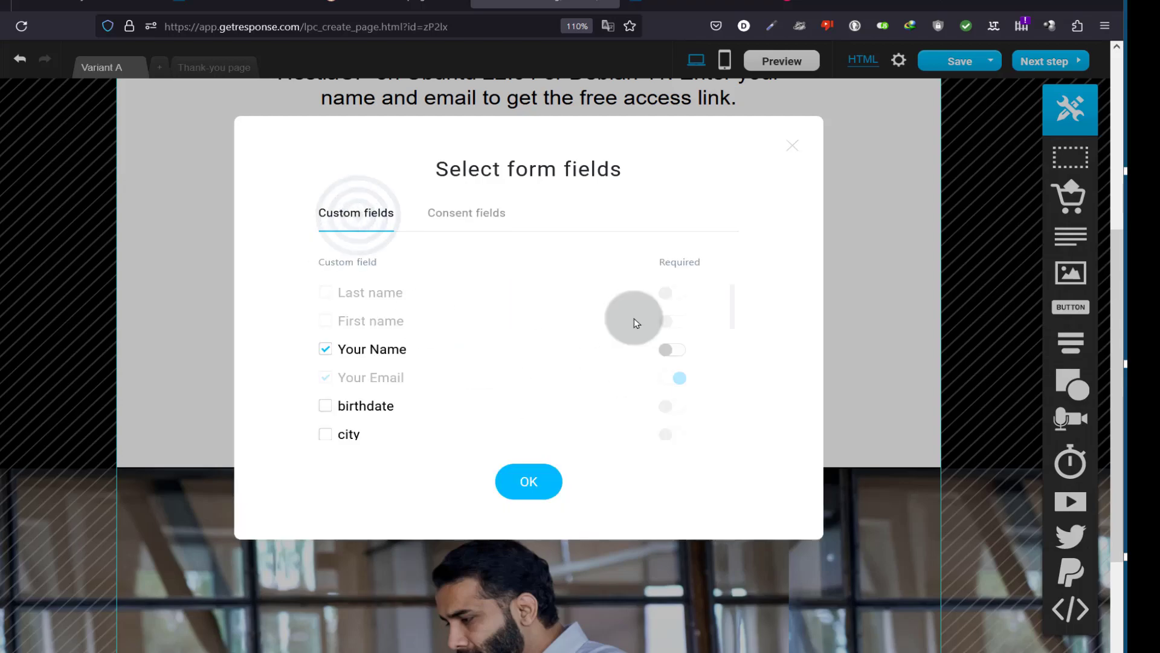
left_click(530, 481)
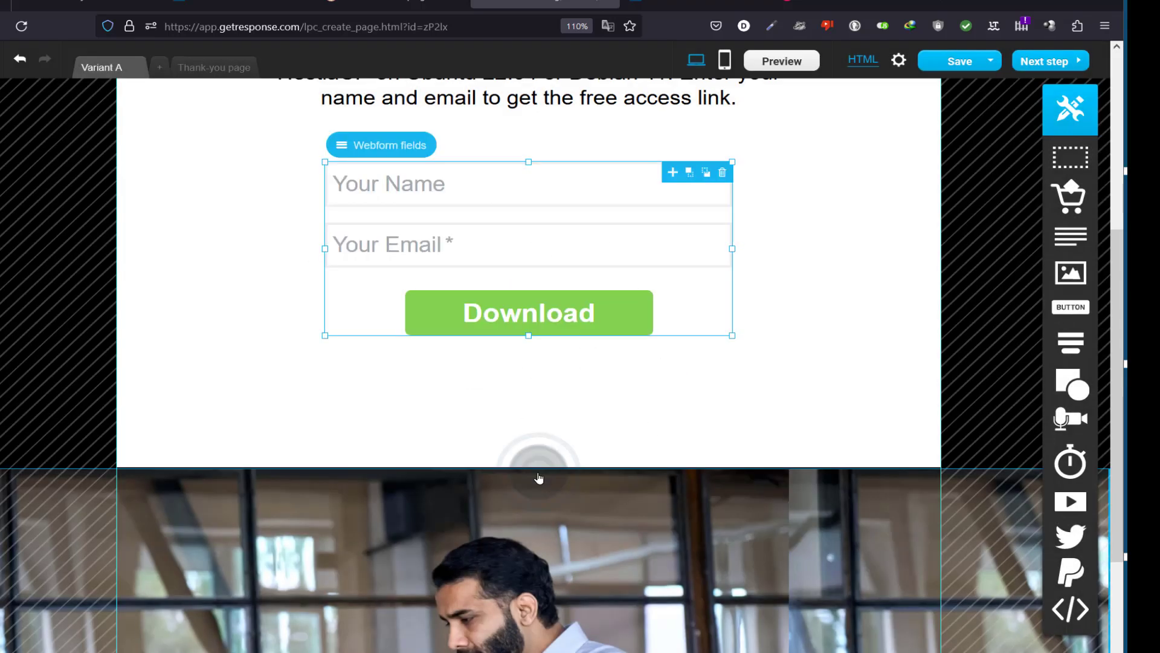
- Set the text colour of the sign-up form's input fields to the dark grey swatch
left_click(423, 193)
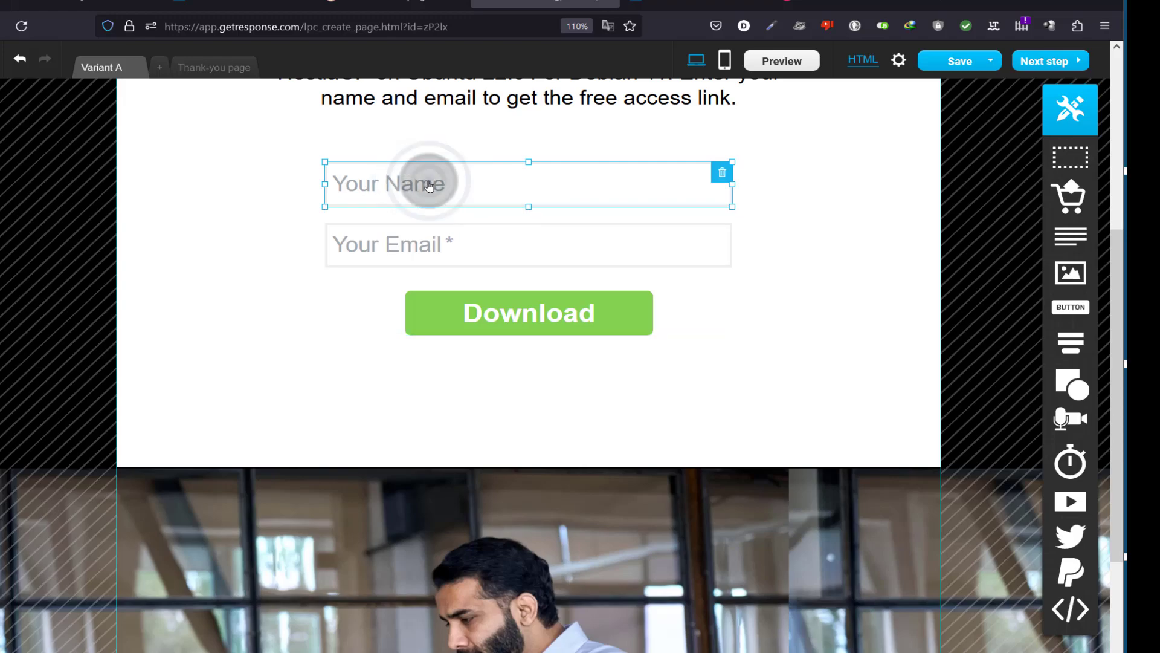
double_click(428, 186)
left_click(469, 193)
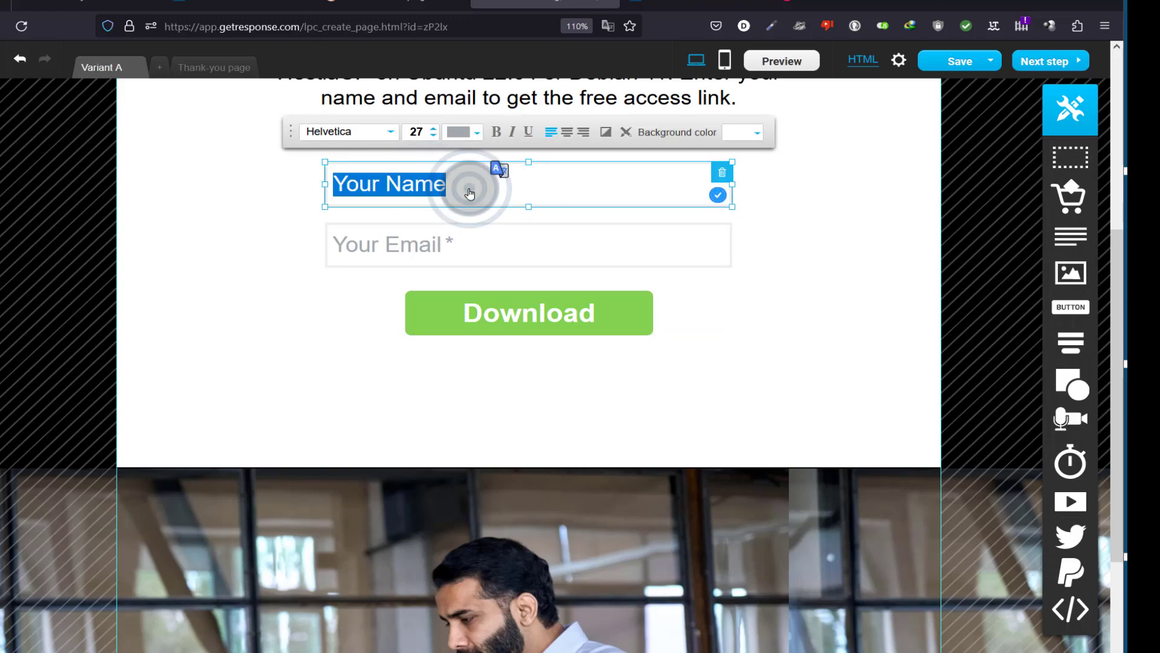
left_click(456, 133)
left_click(422, 239)
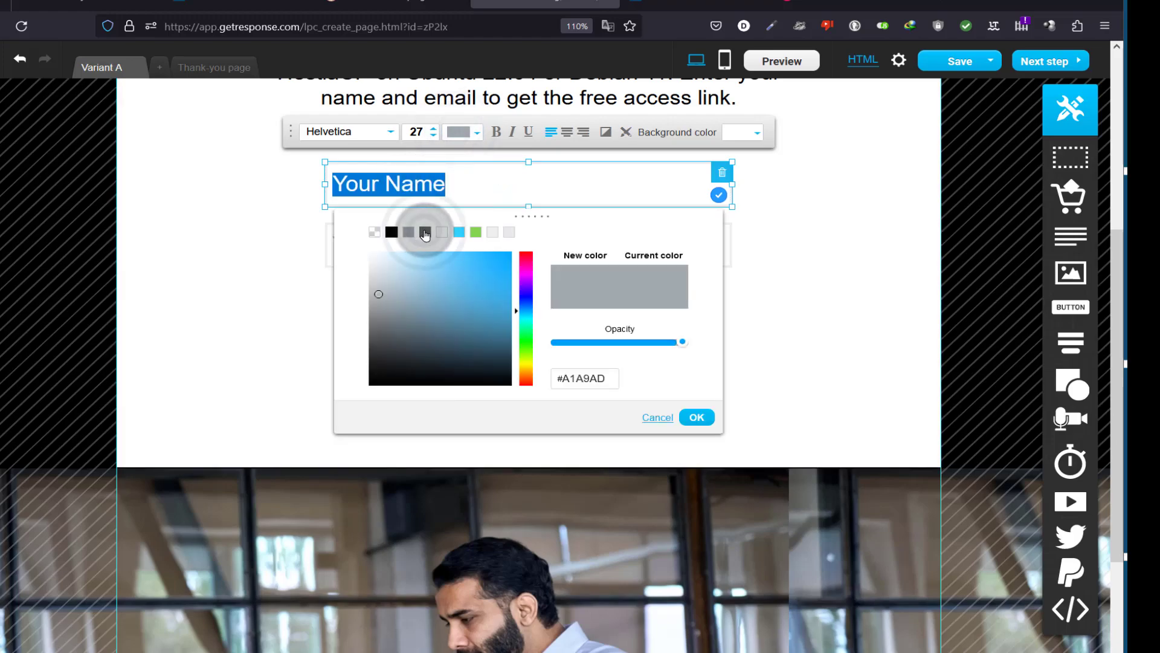
left_click(697, 417)
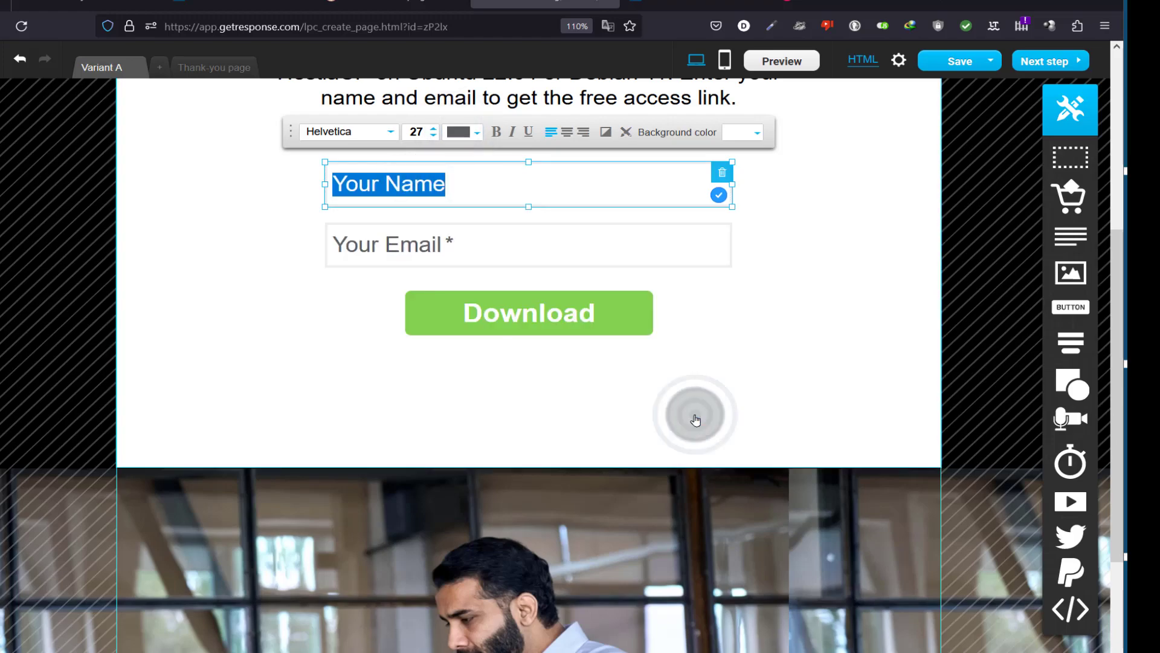
- Widen the Download button on both sides to match the width of the name and email fields
left_click(427, 311)
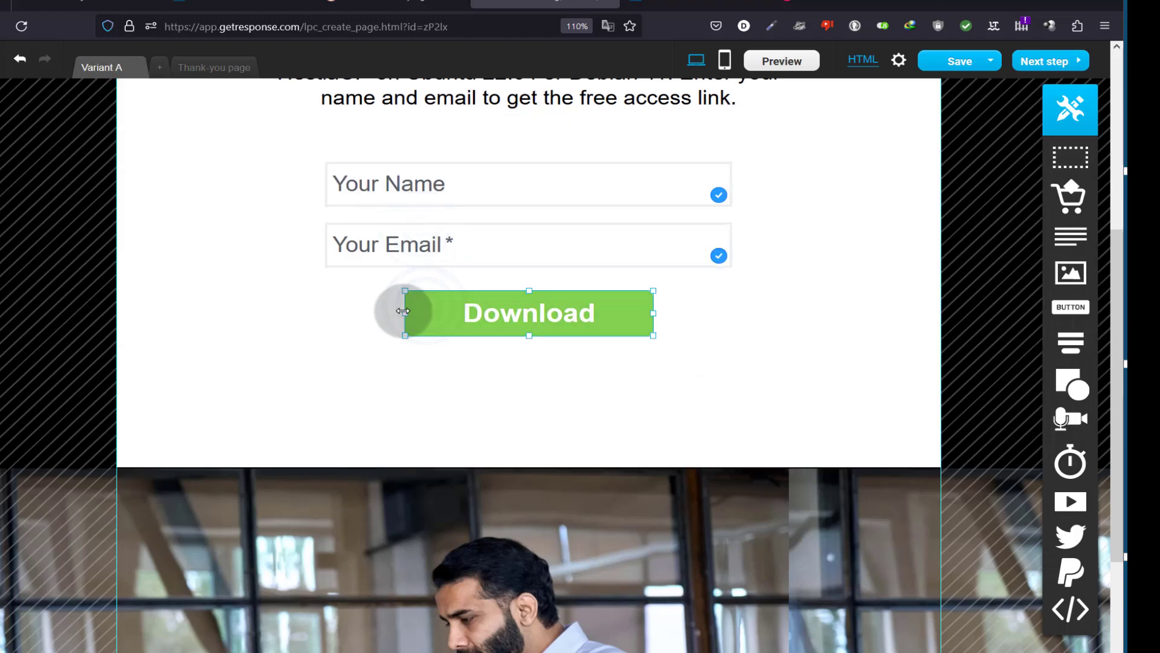
left_click_drag(402, 312, 327, 309)
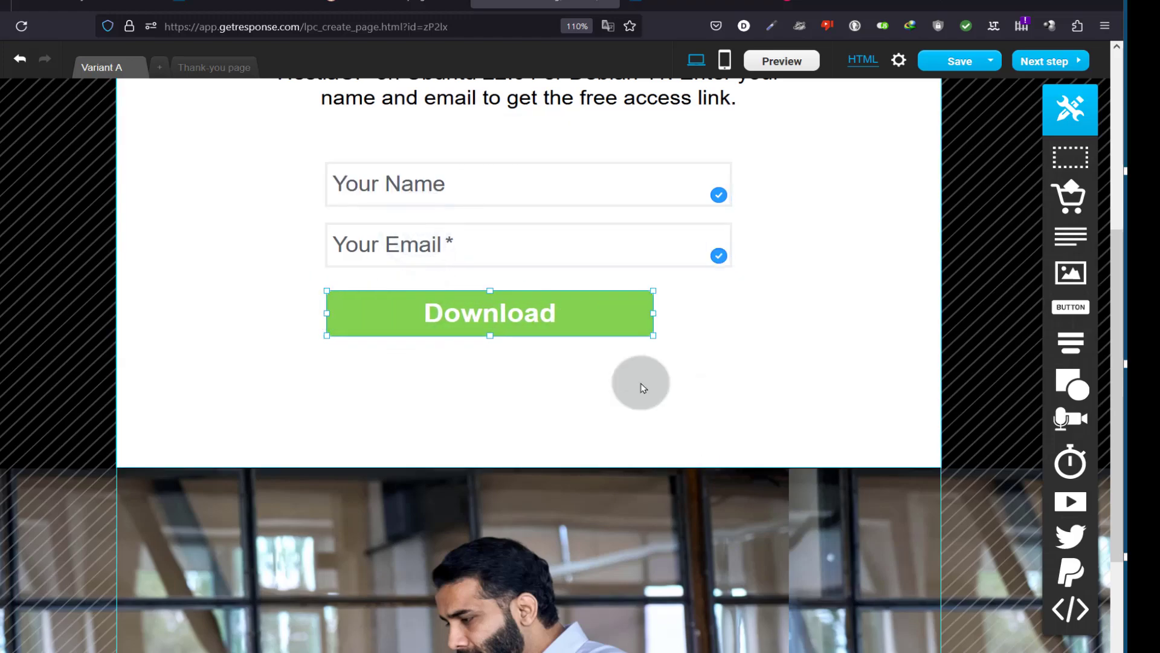
left_click_drag(656, 313, 727, 310)
- Add a new text box near the upper edge of the photo section, below the sign-up box
scroll(494, 474, "down", 3)
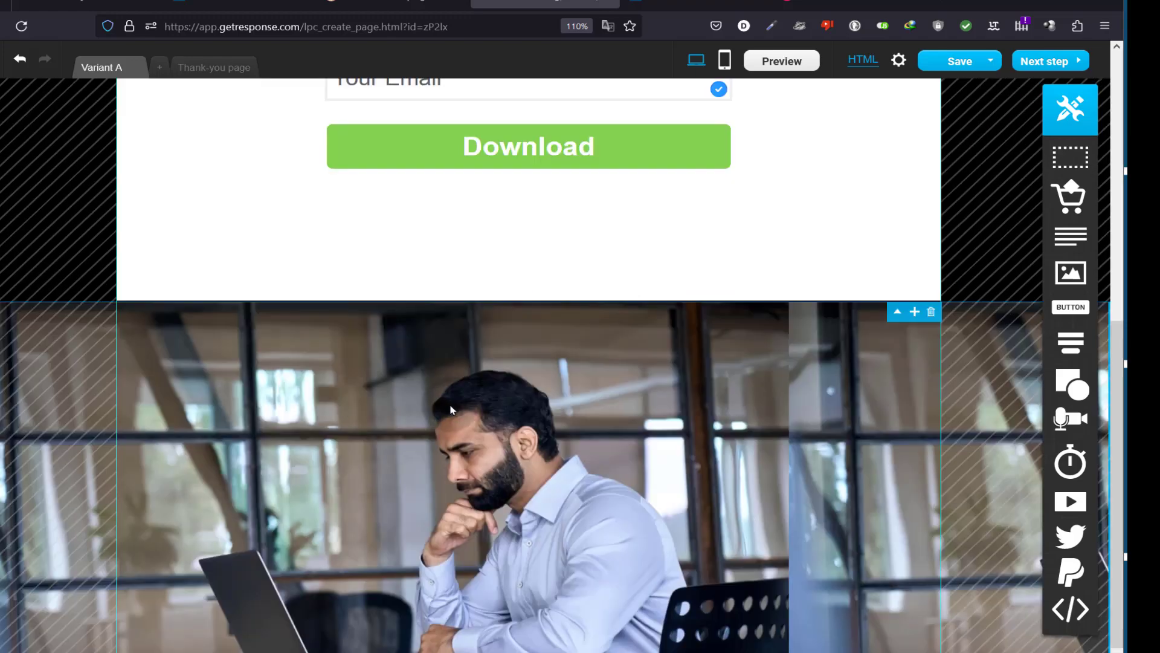
scroll(498, 472, "down", 1)
scroll(492, 468, "up", 5)
scroll(492, 466, "down", 5)
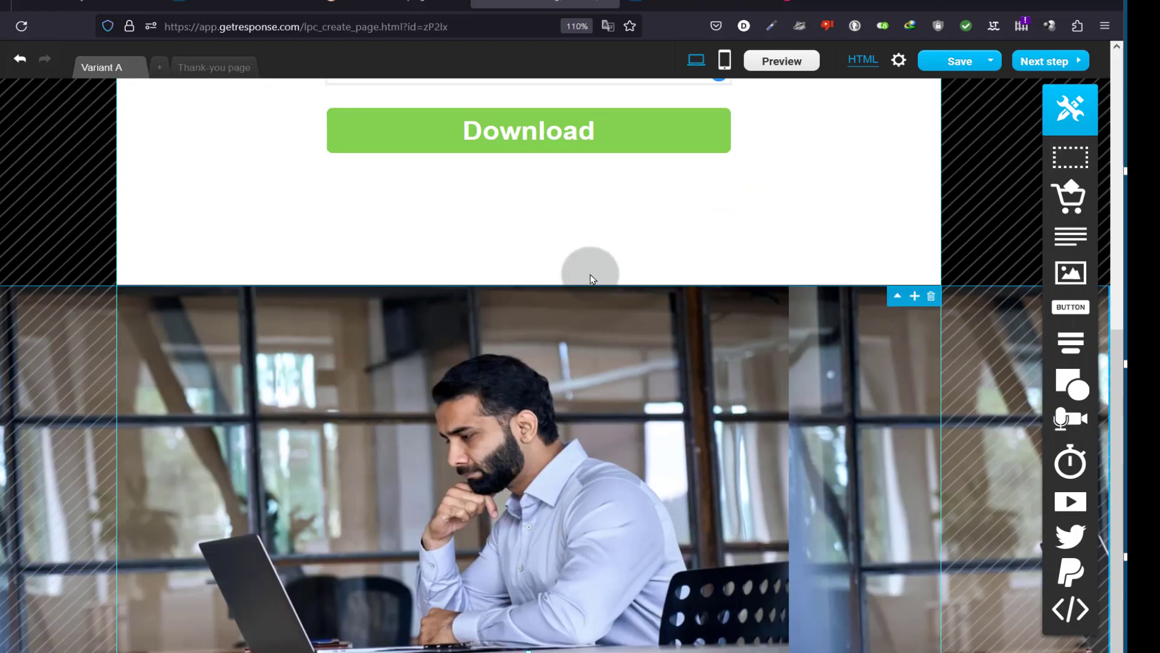
left_click_drag(1077, 236, 447, 370)
- Set the new text box's placeholder text to white (#FFFFFF) with a font size of 50
double_click(447, 367)
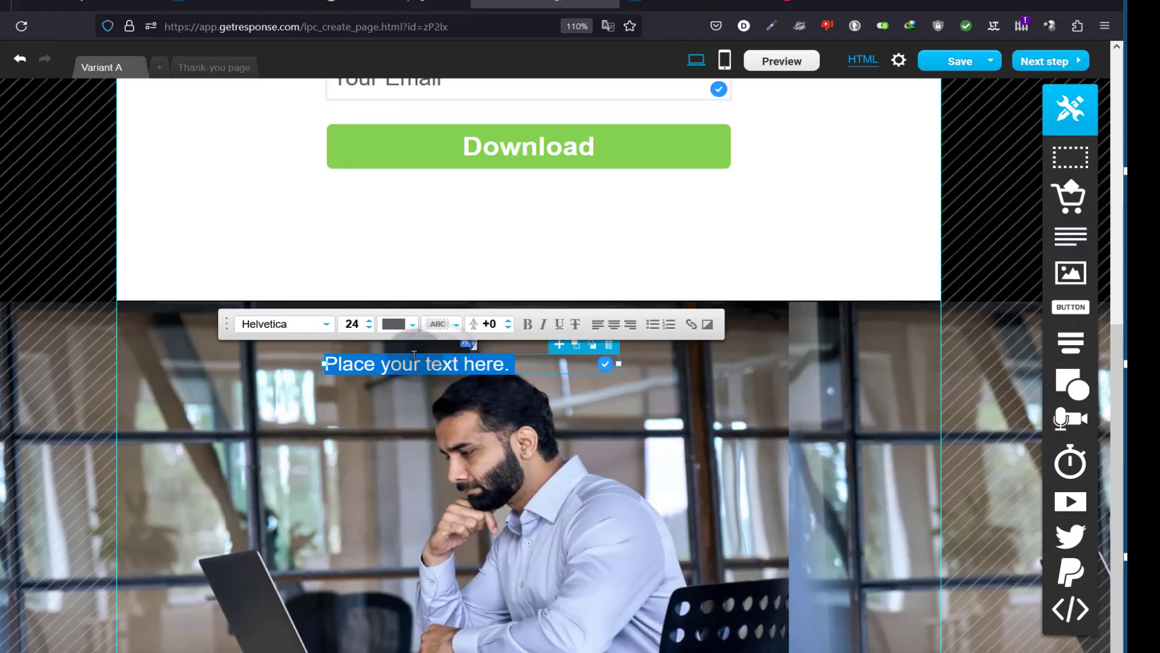
left_click(393, 326)
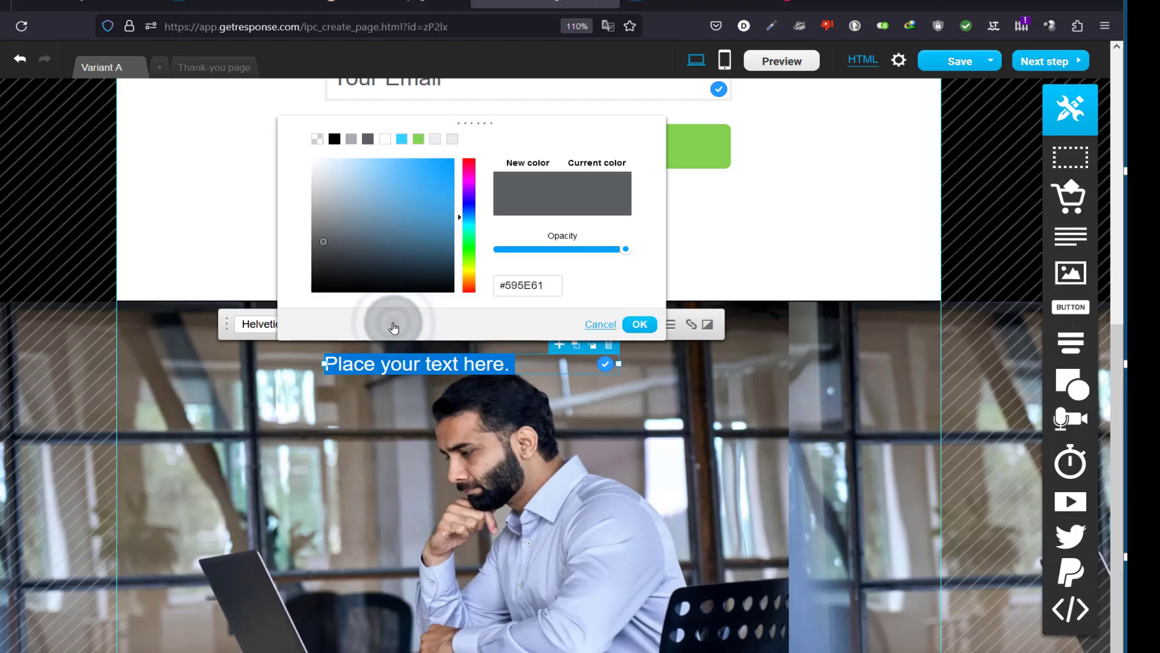
left_click(388, 142)
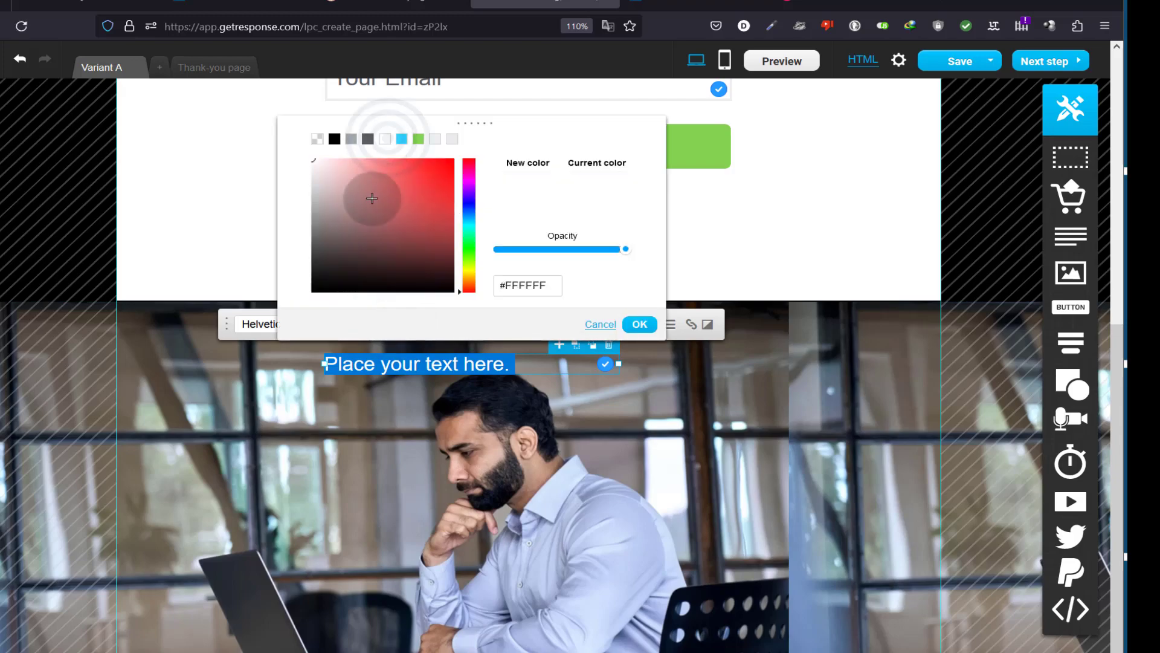
left_click(639, 324)
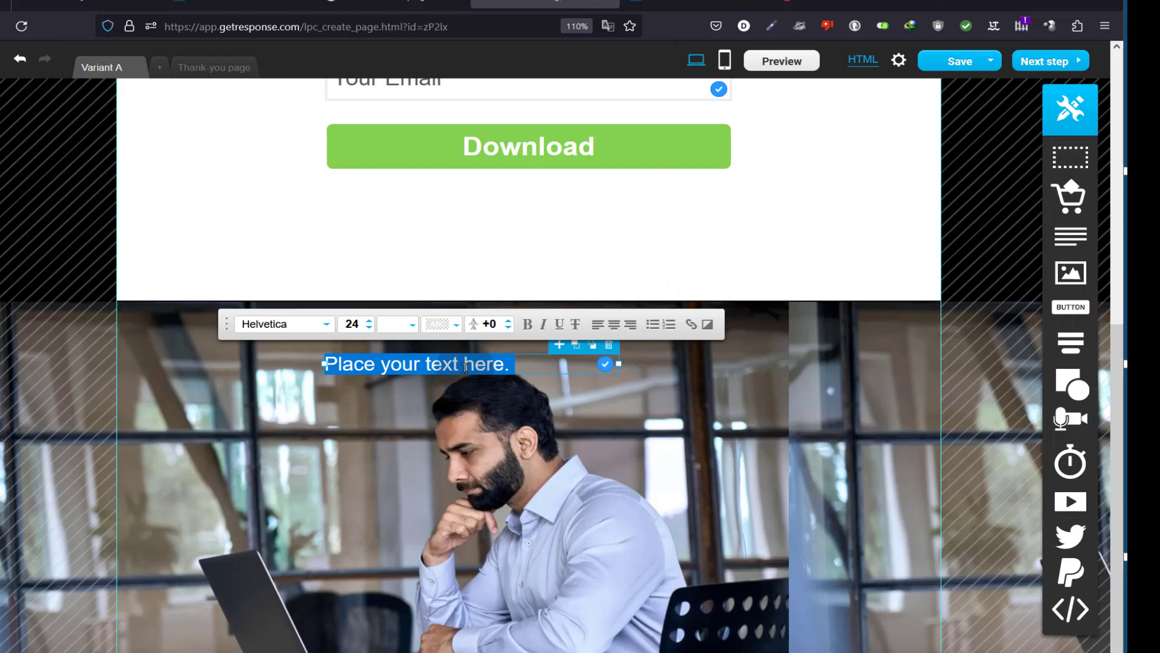
left_click(370, 328)
left_click(370, 328)
left_click(370, 328)
left_click(370, 328)
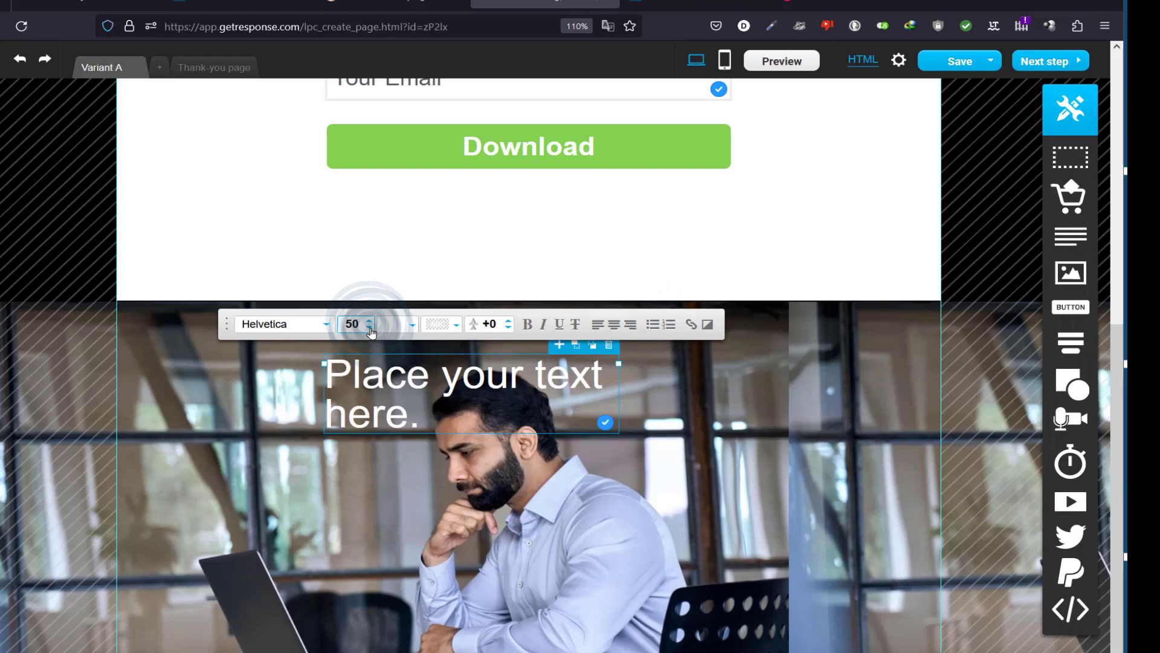
- Widen the text box on both sides to nearly the full content width and centre it over the photo section
left_click_drag(619, 363, 928, 374)
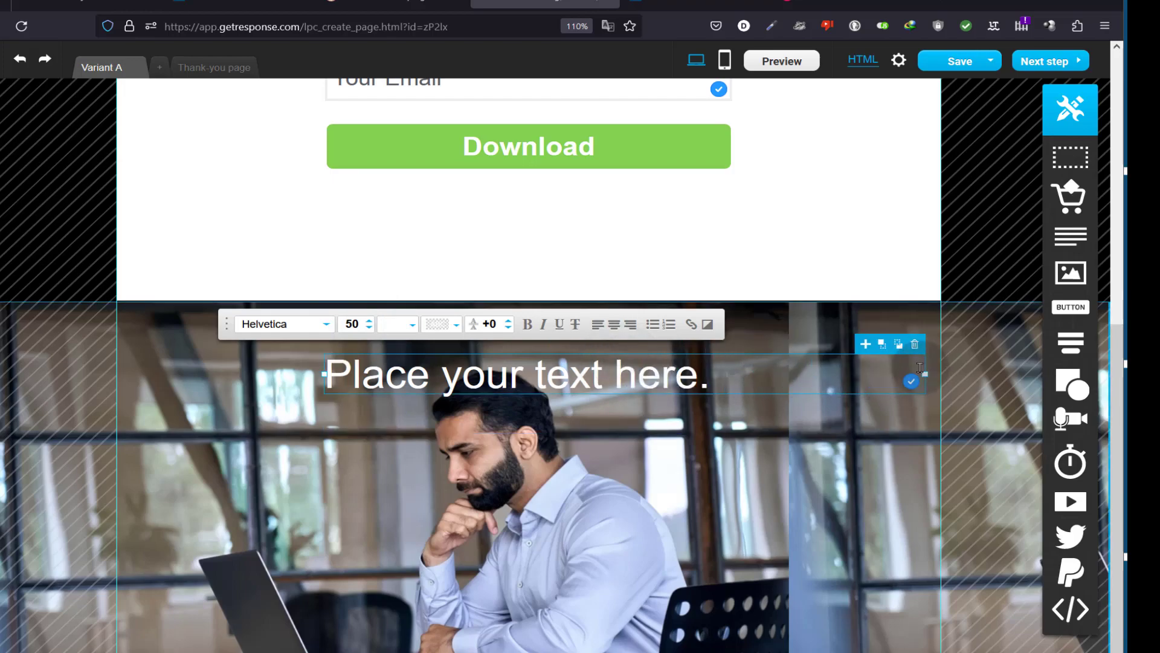
left_click_drag(326, 367, 141, 369)
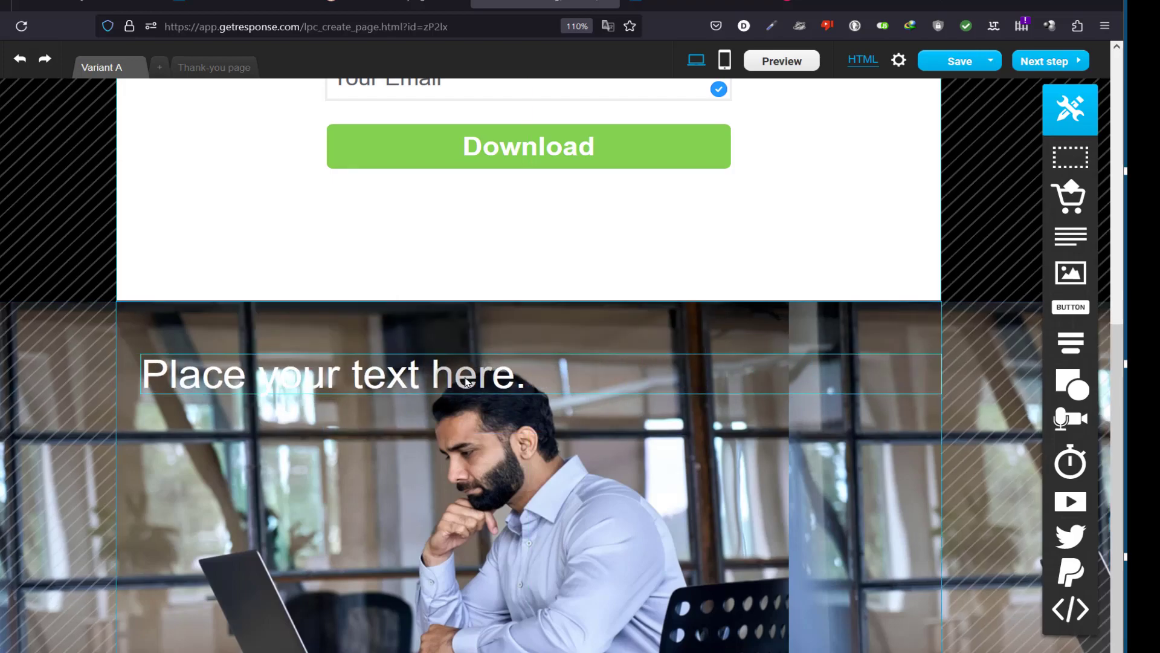
left_click_drag(455, 383, 442, 381)
- Replace the placeholder text over the photo with "More about this course" and select the whole heading
double_click(388, 382)
type("More ")
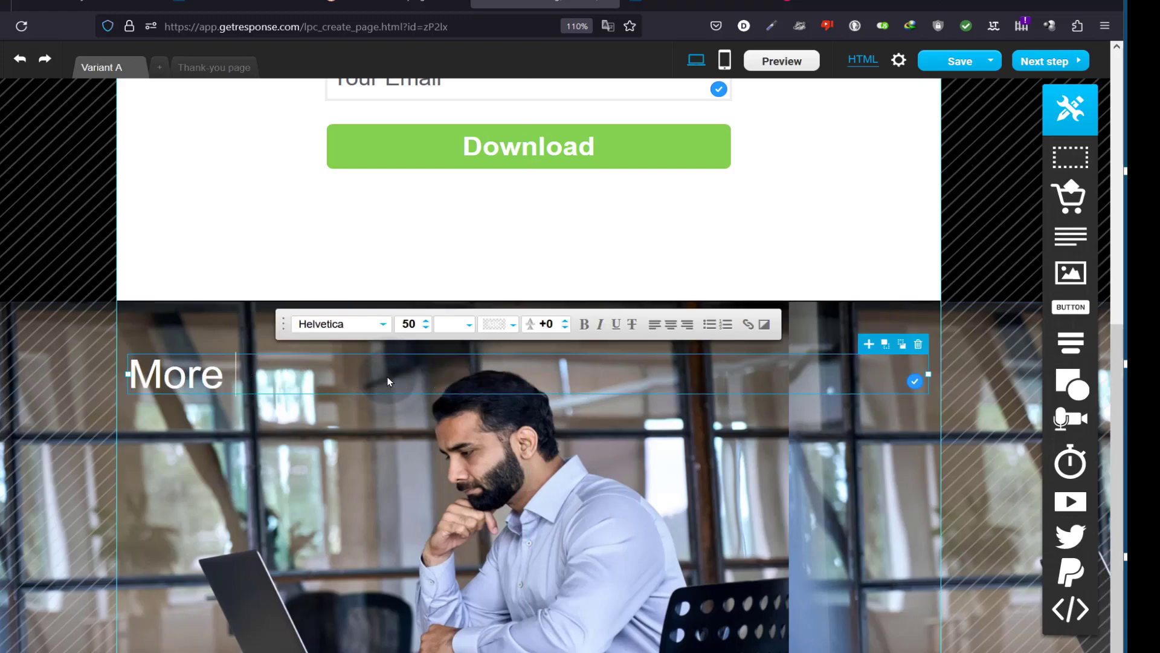
type("about this course")
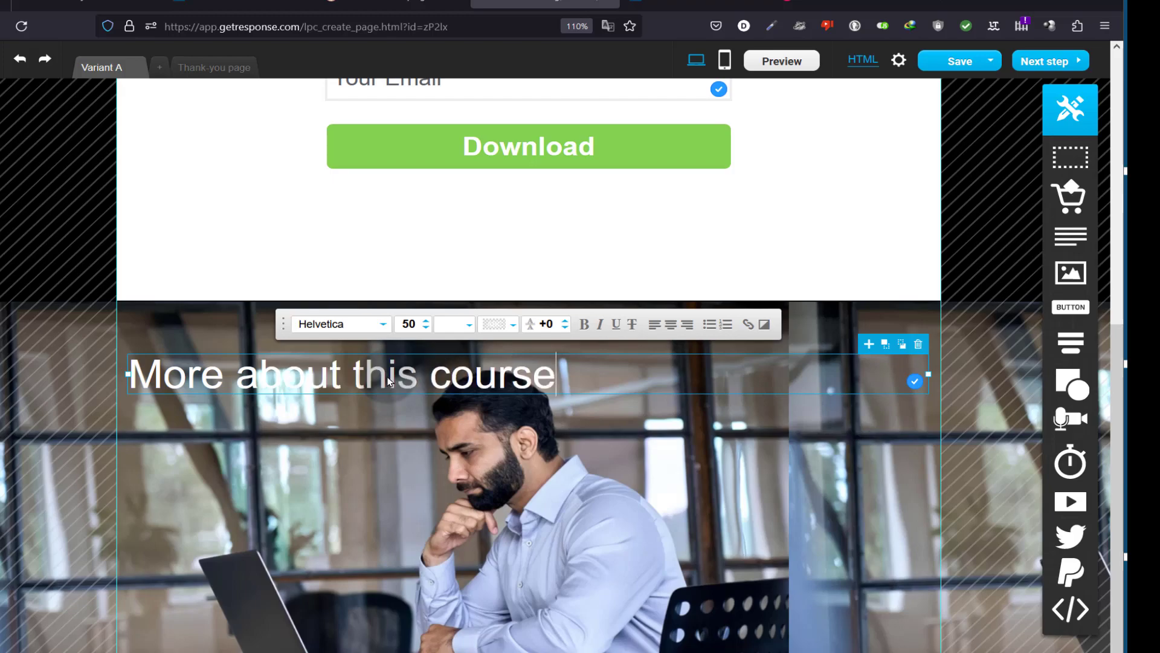
triple_click(389, 381)
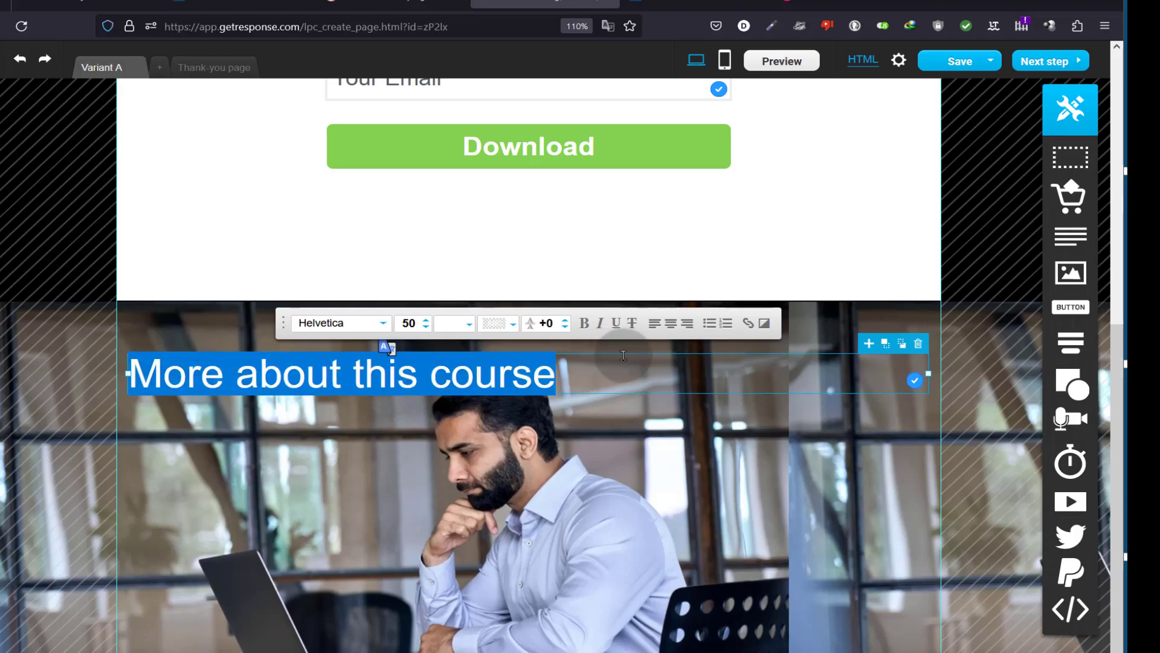
- Centre the "More about this course" heading and give its text a black (#000000) background at roughly a quarter opacity
left_click(669, 328)
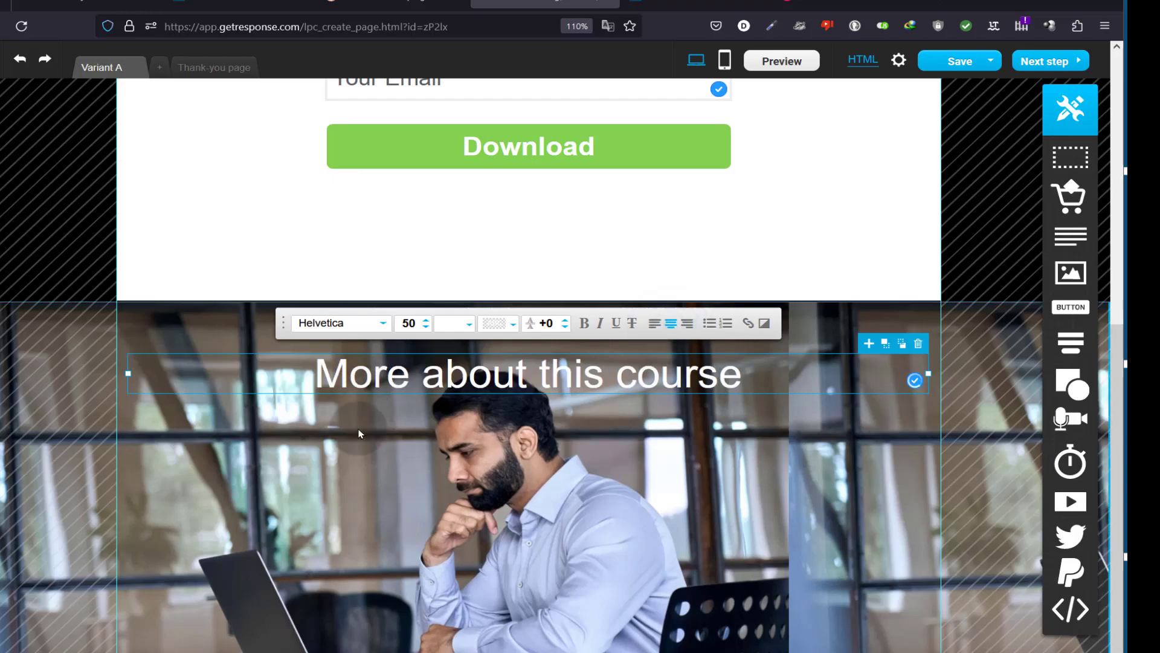
left_click(491, 430)
triple_click(488, 366)
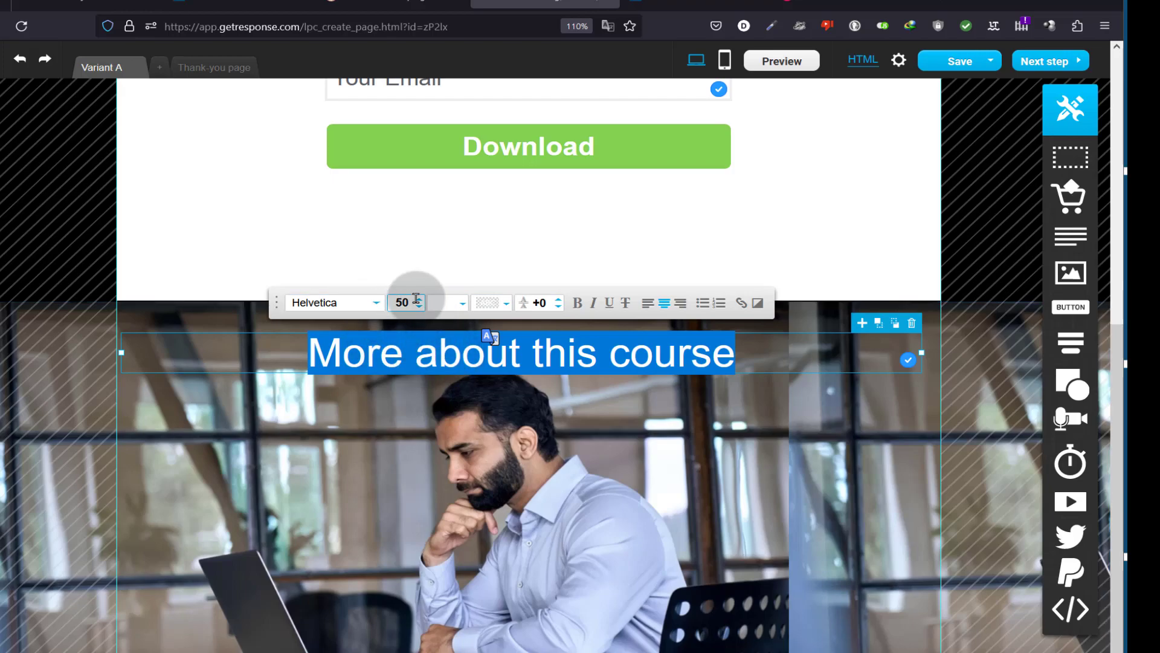
left_click(507, 305)
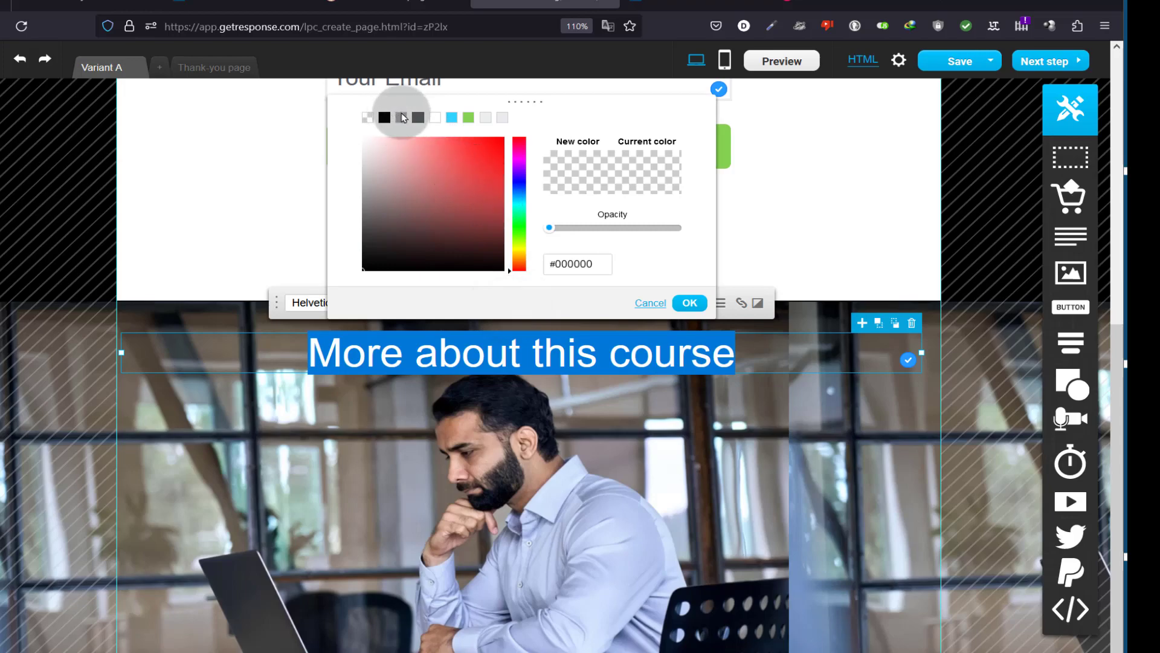
scroll(453, 226, "up", 2)
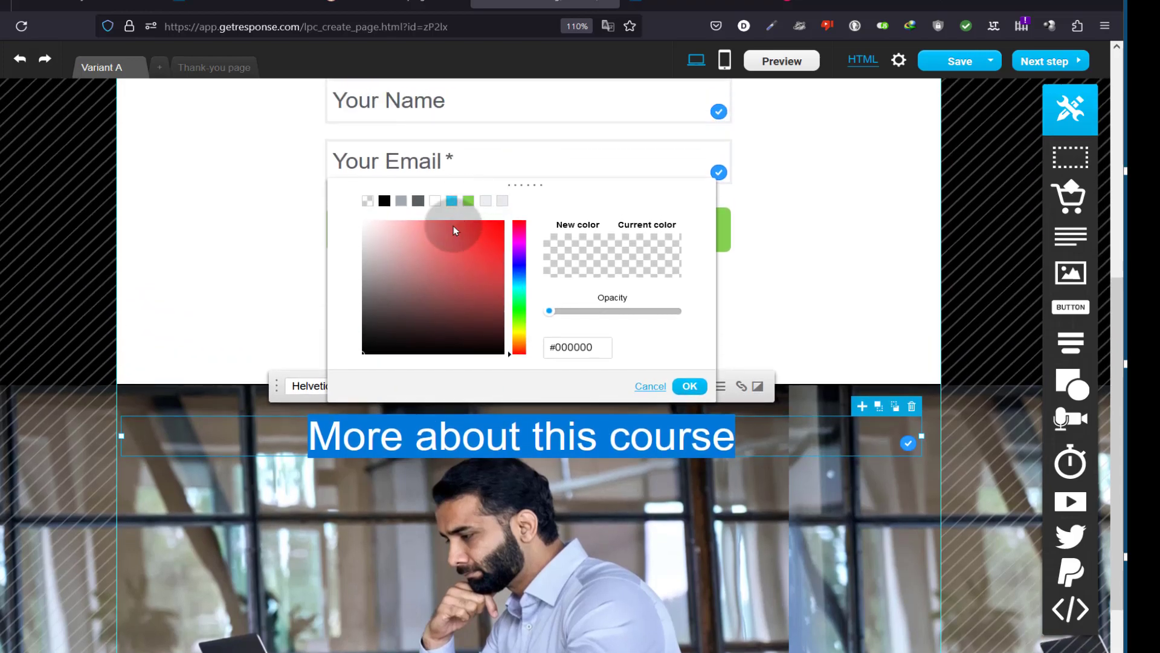
left_click(385, 201)
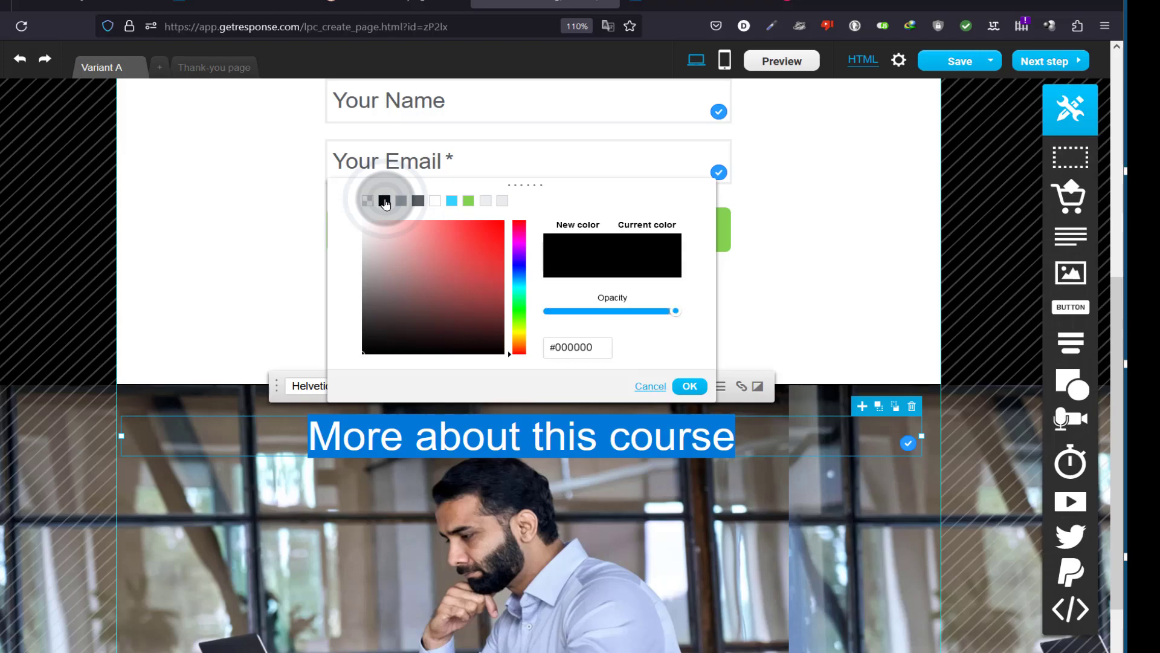
left_click_drag(679, 313, 581, 321)
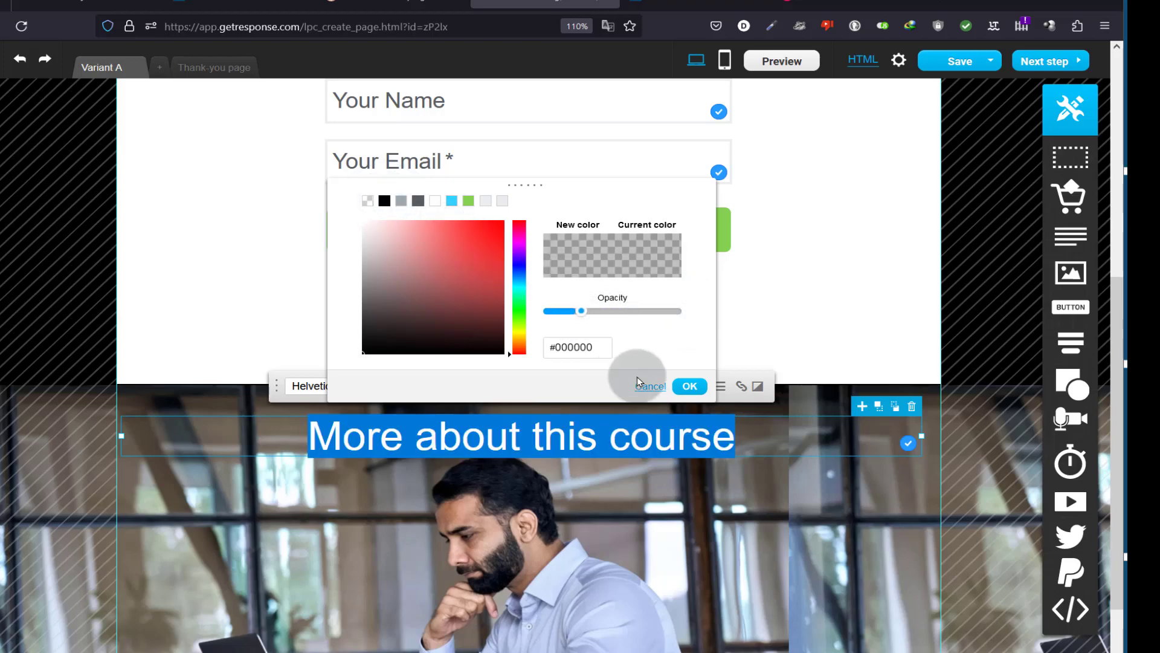
left_click(687, 388)
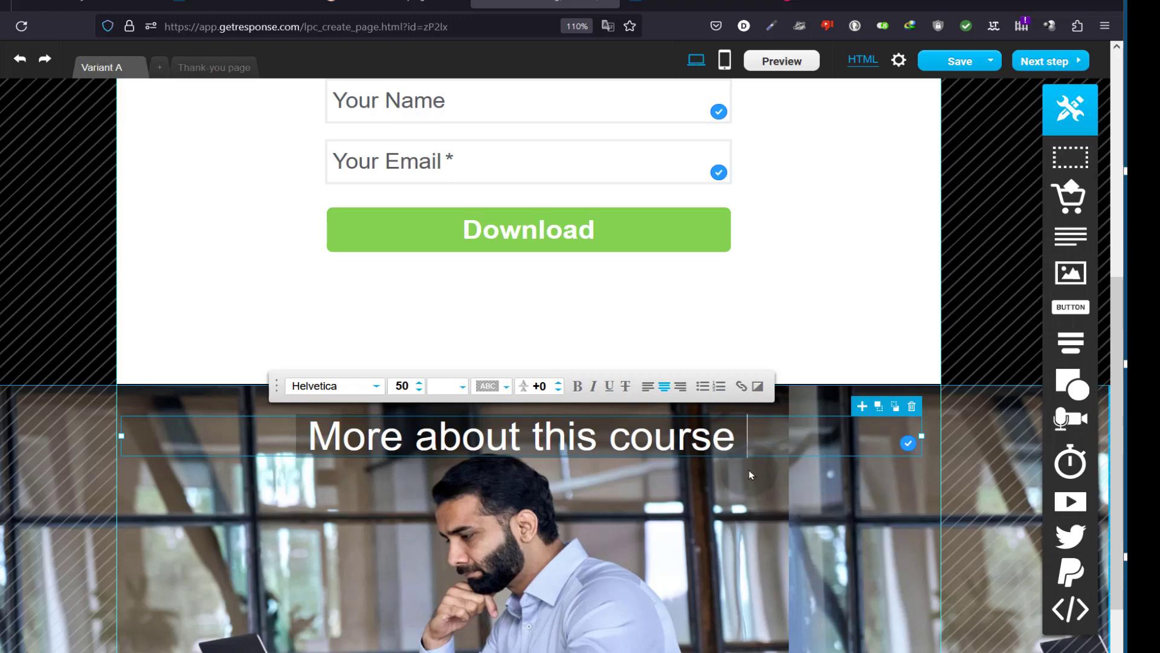
left_click(639, 467)
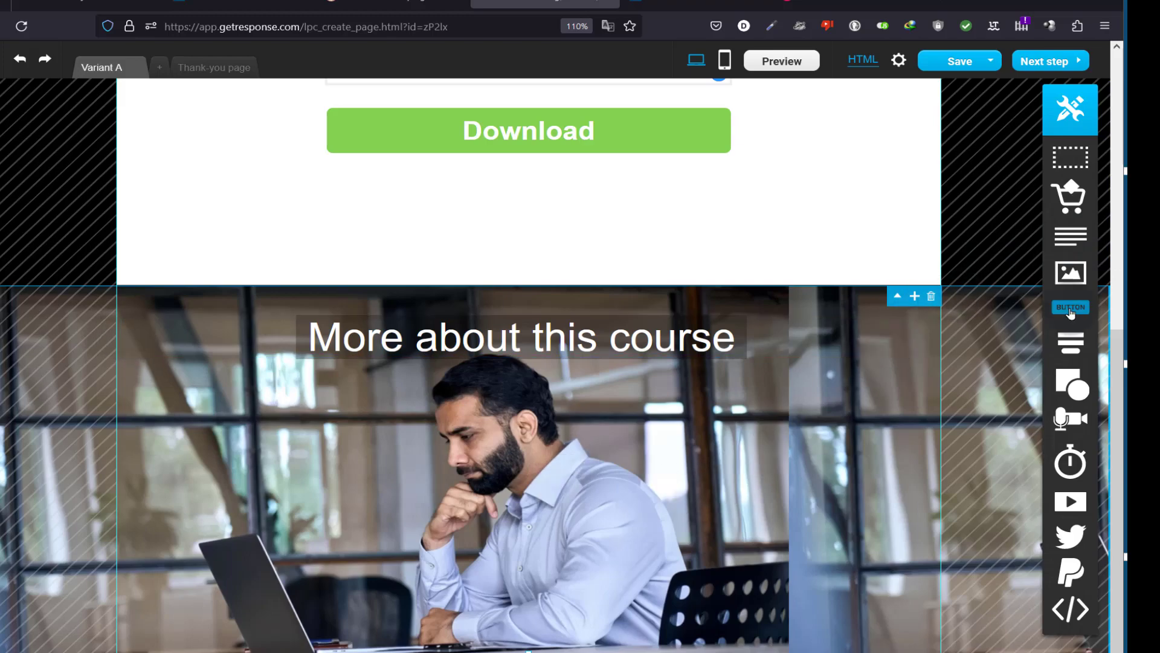
- Add a text box below the photo heading and replace its placeholder with the list copied from the Bizanosa page's "What was used in this tutorial" section
left_click_drag(1078, 239, 288, 441)
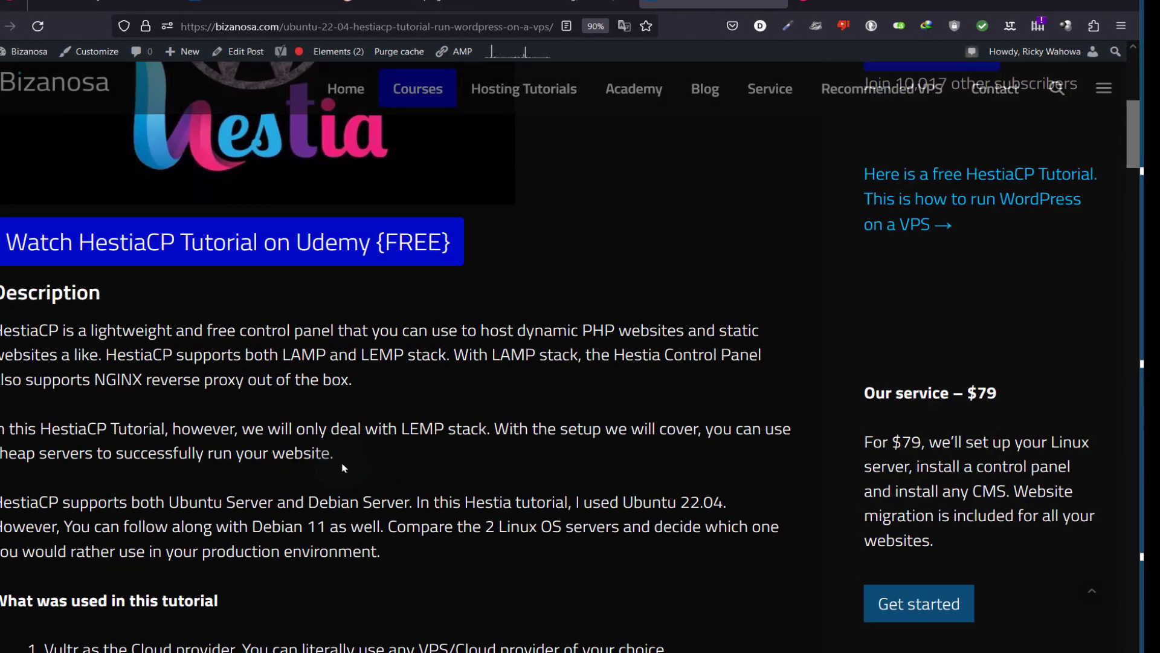
scroll(341, 469, "down", 5)
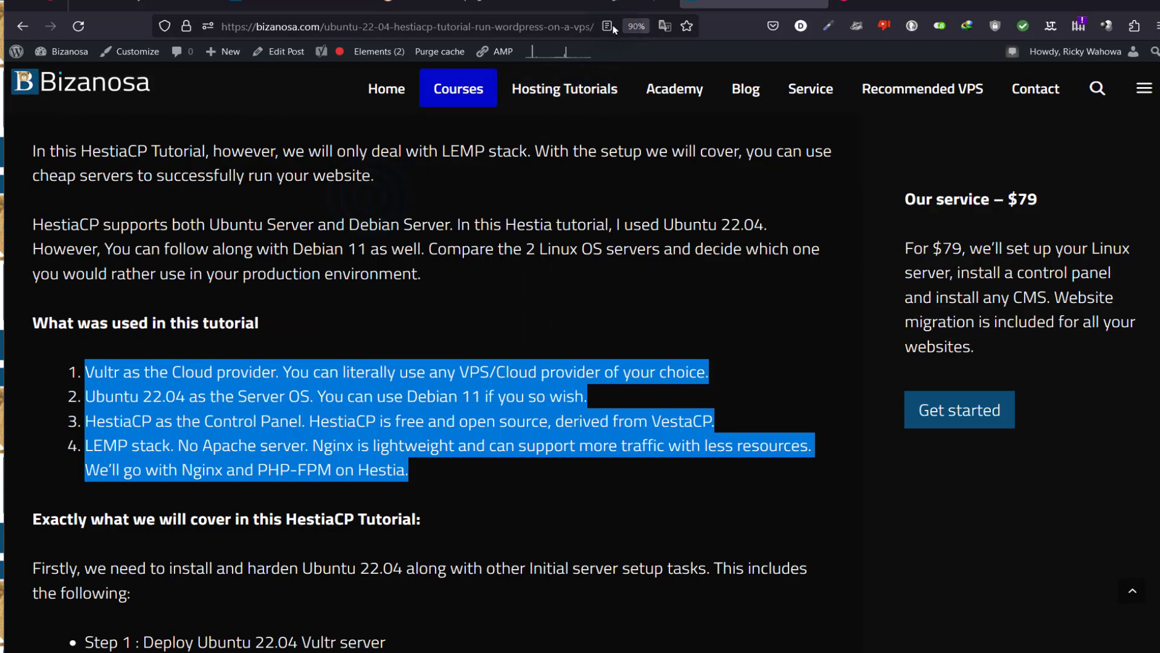
left_click(602, 3)
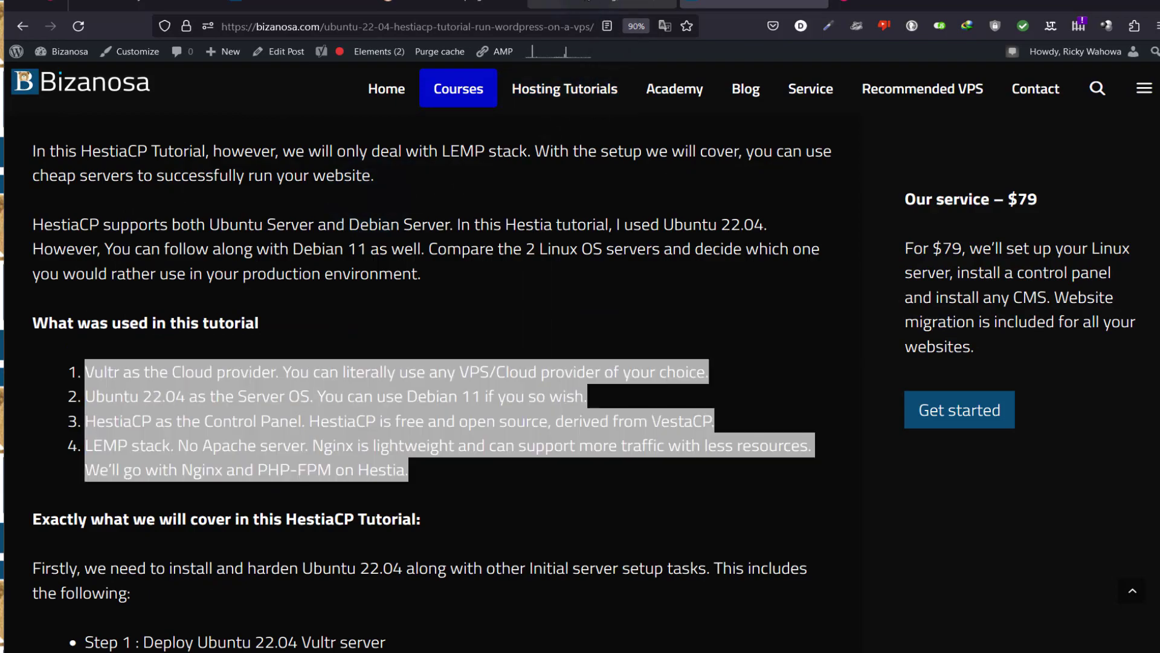
double_click(289, 431)
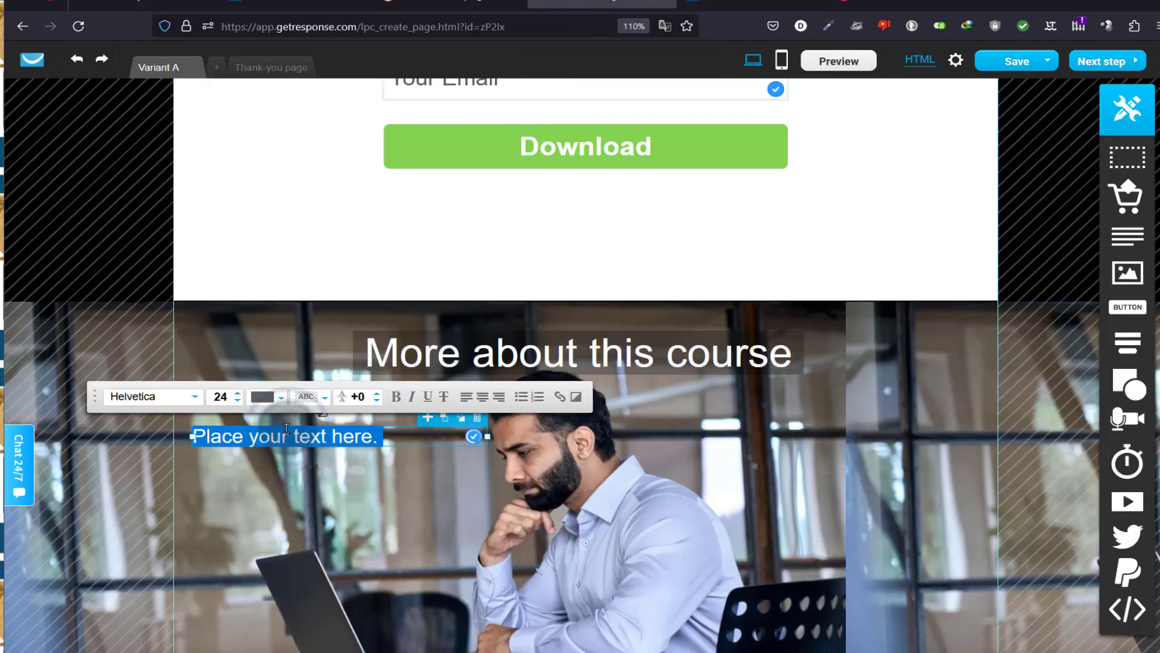
key("ctrl+v")
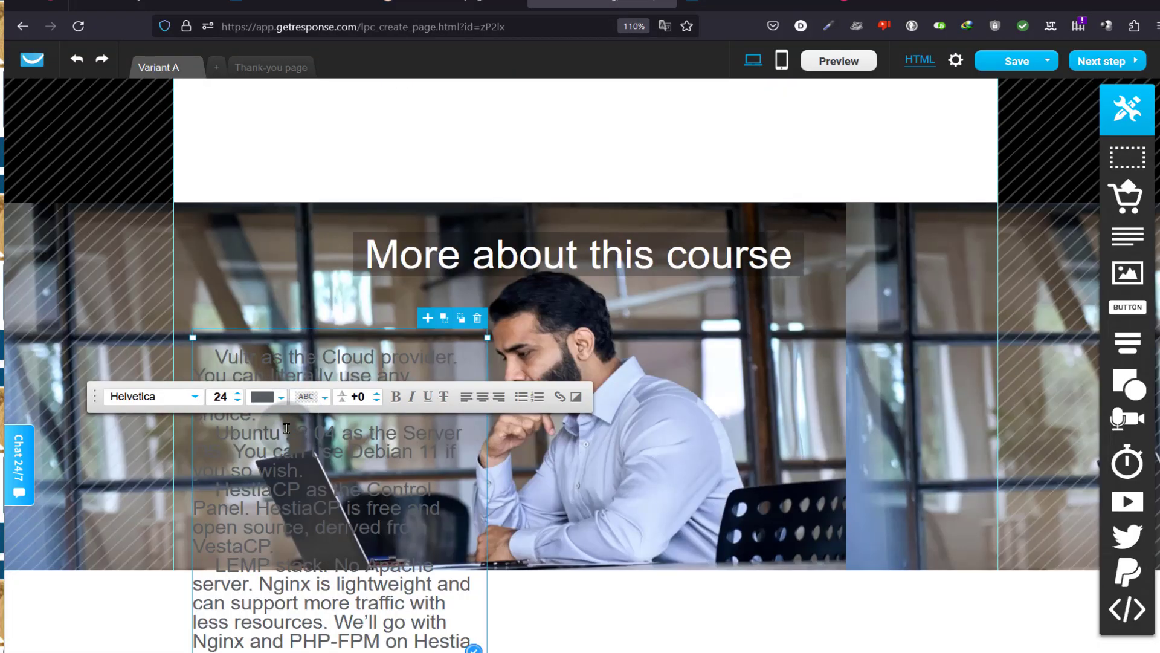
- Set the font size of all the pasted course text to 19
key("ctrl+a")
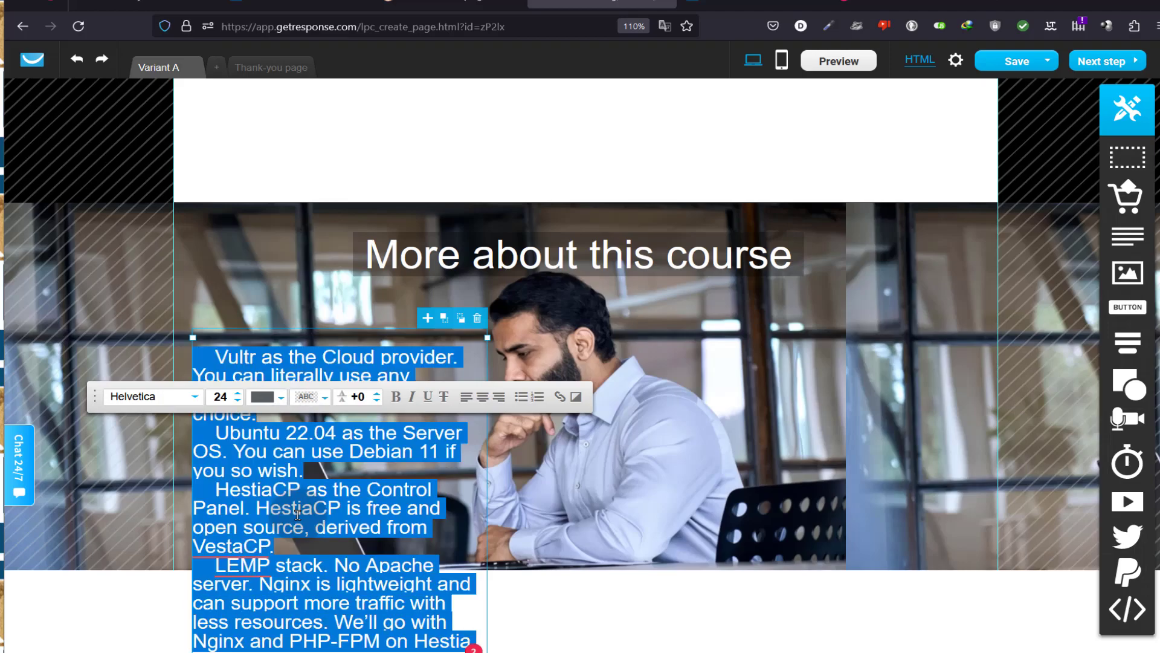
left_click(237, 402)
left_click(237, 402)
left_click(237, 402)
left_click(237, 402)
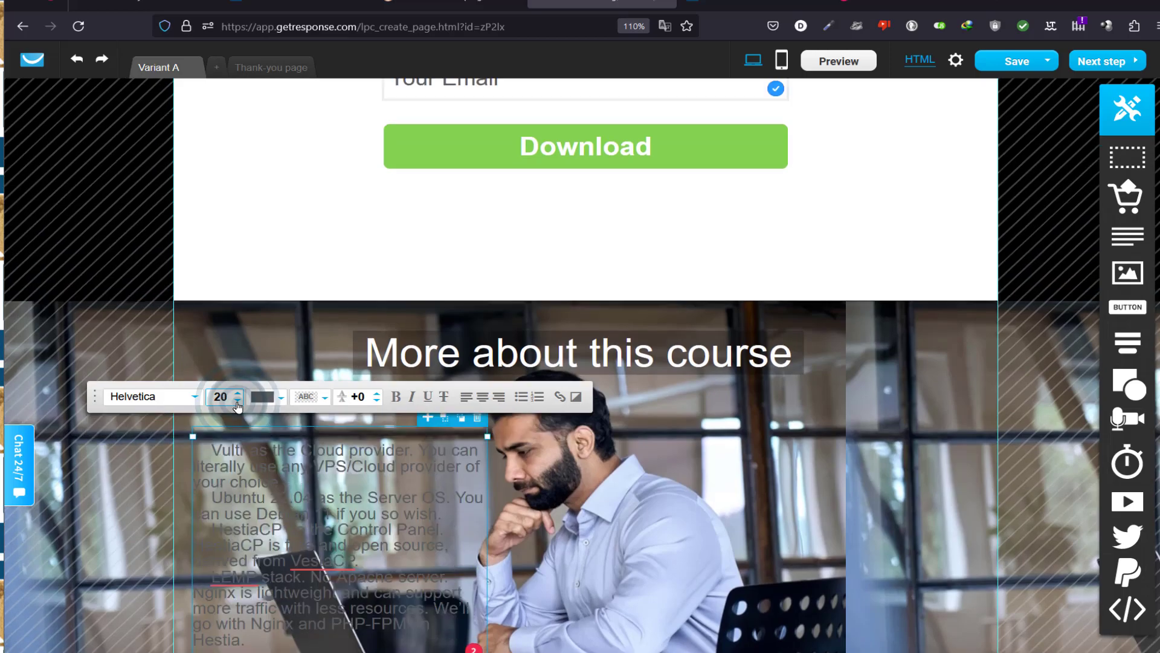
left_click(237, 402)
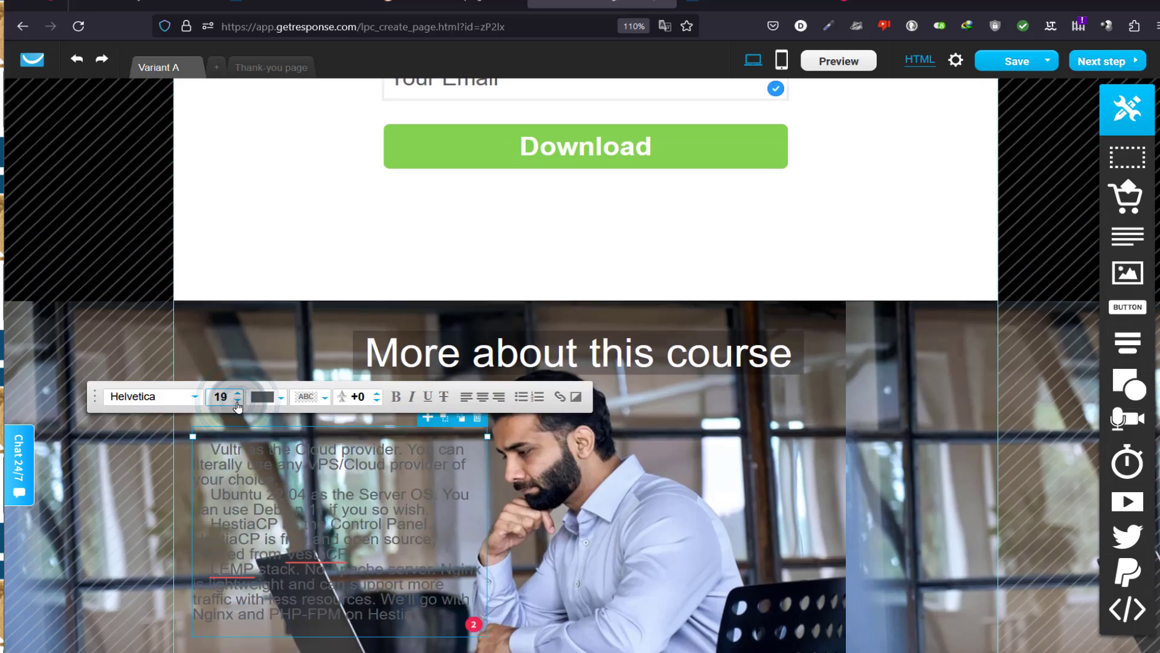
- Format the pasted text as a numbered list and colour it white (#FFFFFF)
left_click(537, 397)
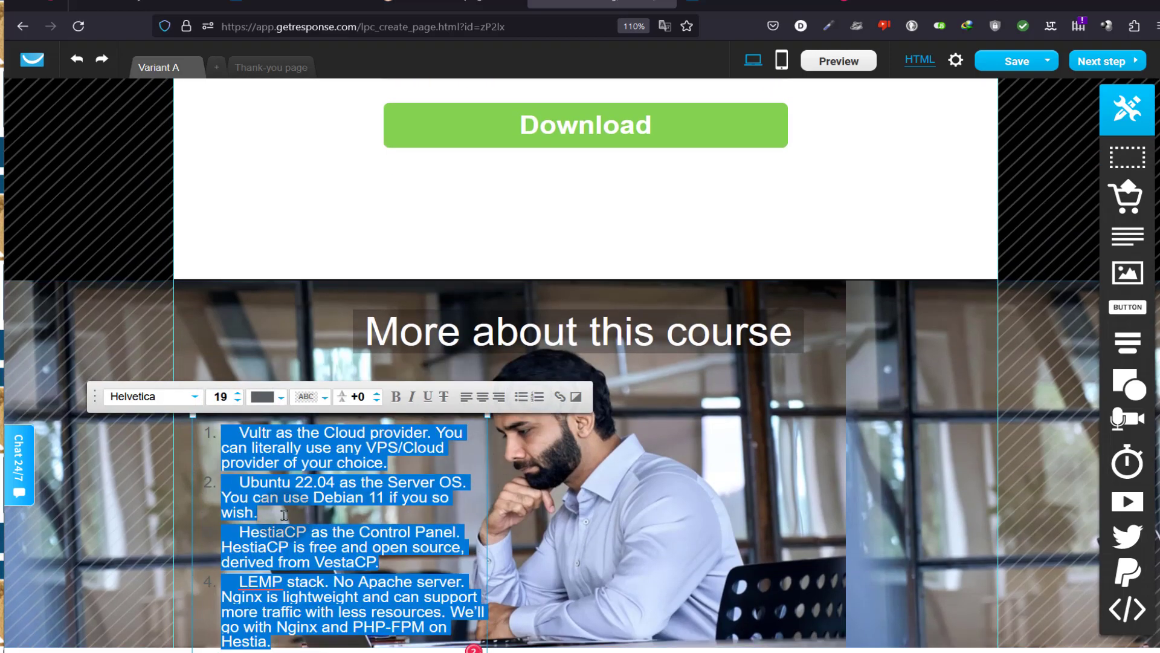
left_click(265, 398)
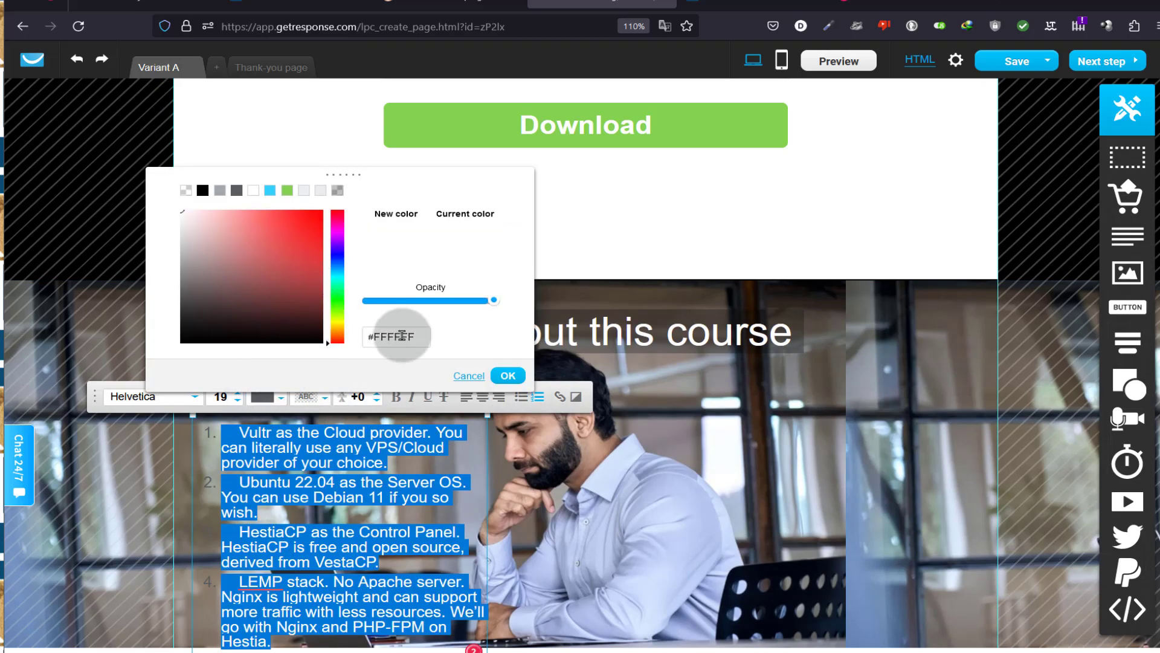
left_click(508, 376)
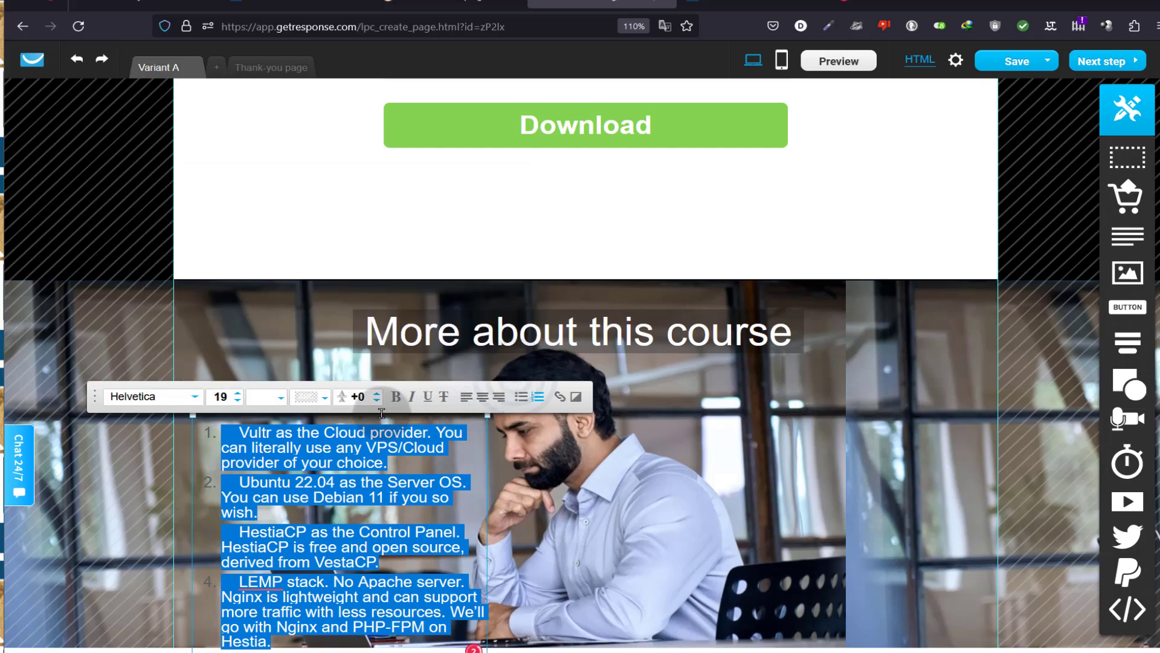
- Give the numbered list's text a black (#000000) background at roughly a third opacity
left_click(324, 399)
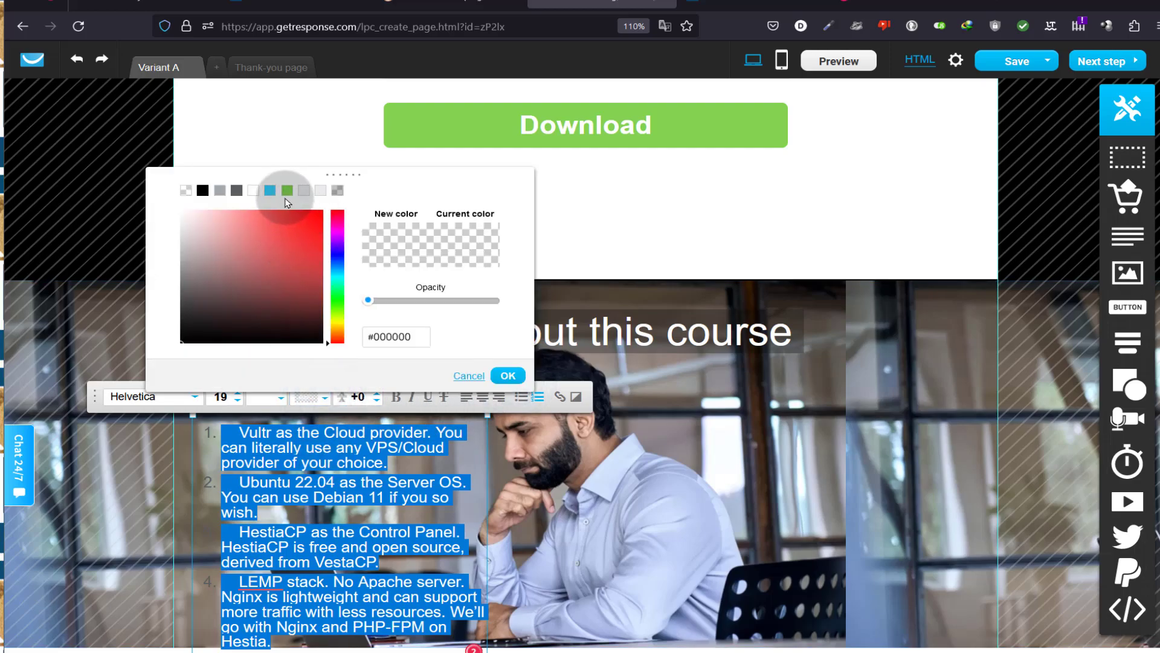
left_click(202, 191)
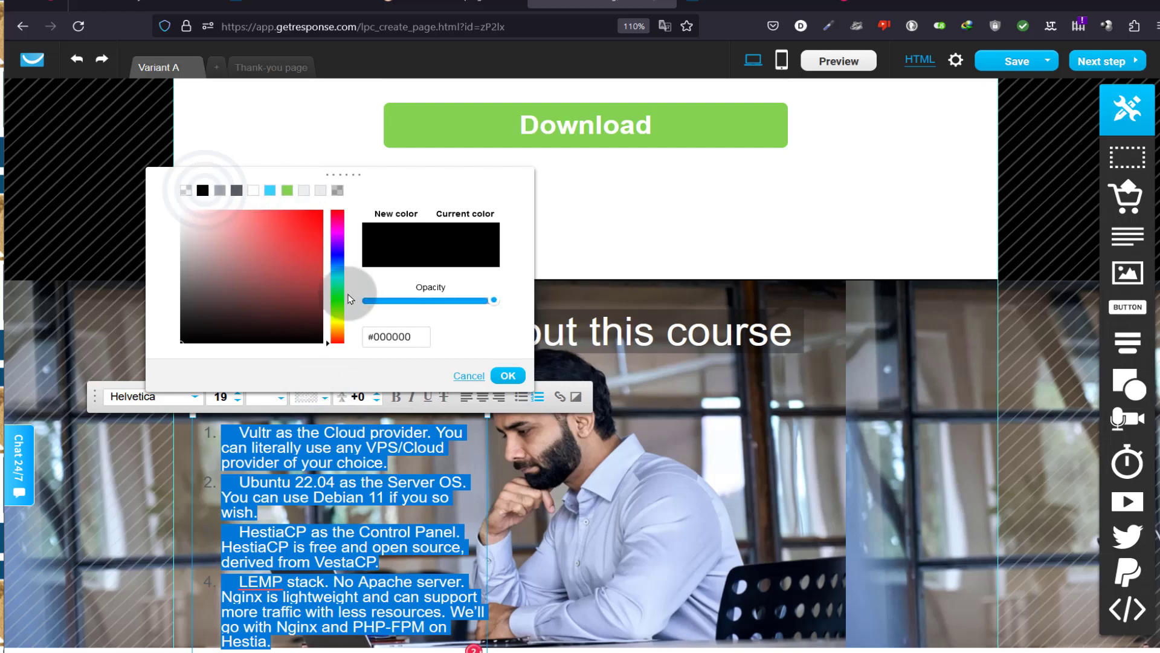
left_click_drag(416, 305, 406, 304)
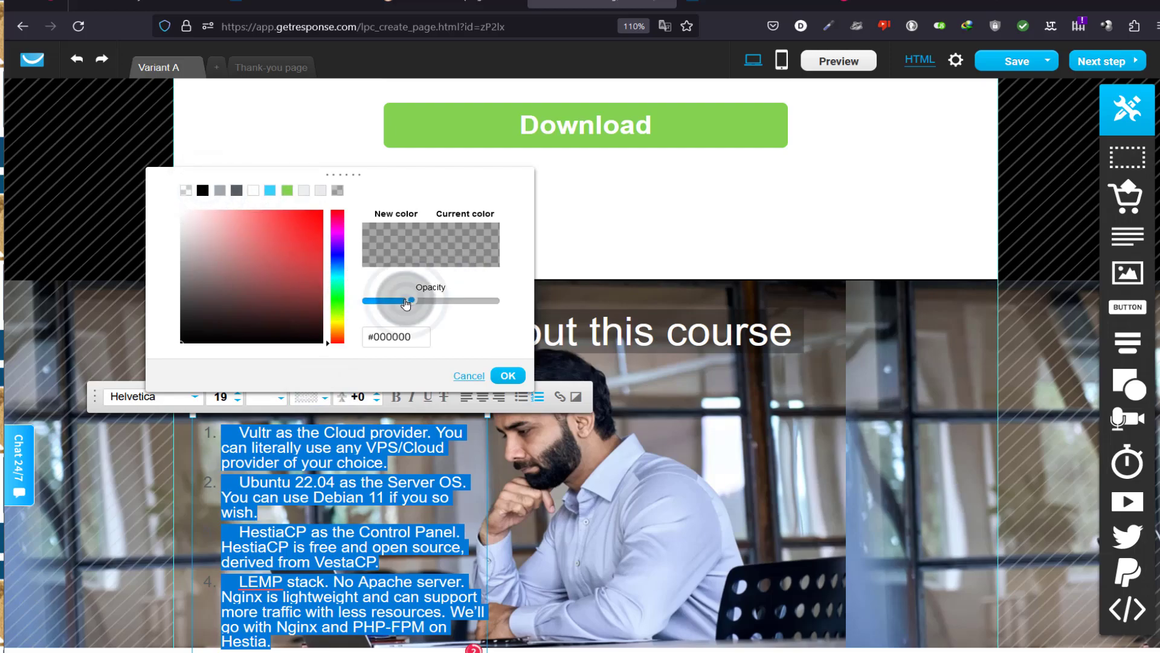
left_click(508, 375)
left_click(343, 477)
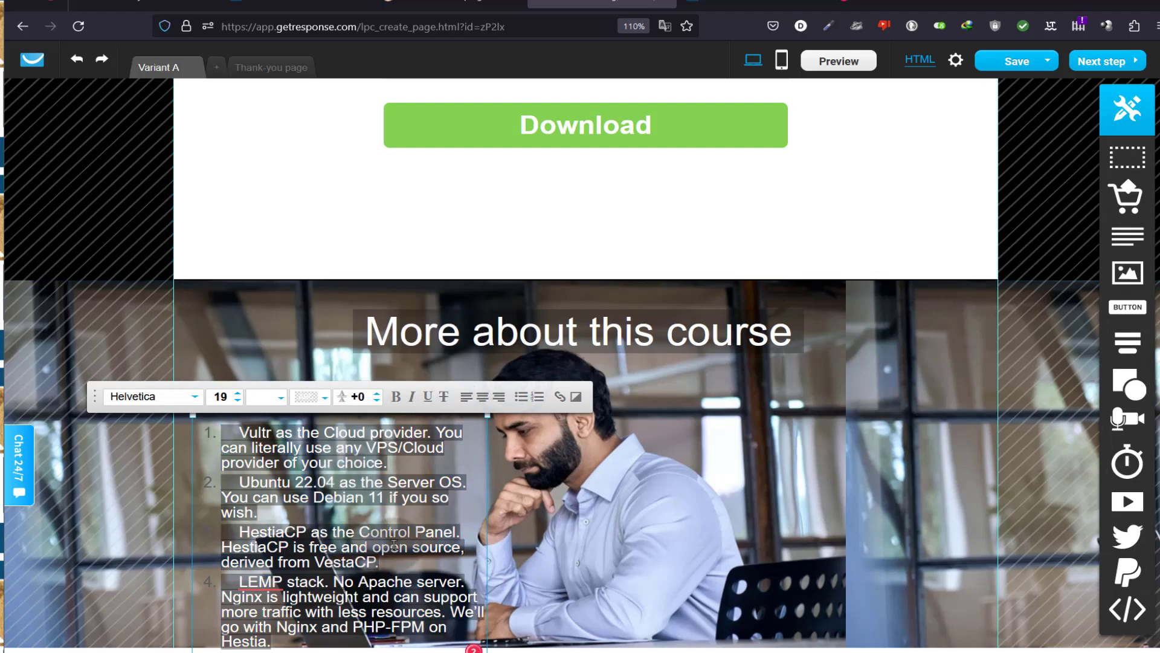
scroll(394, 546, "up", 4)
scroll(423, 559, "down", 4)
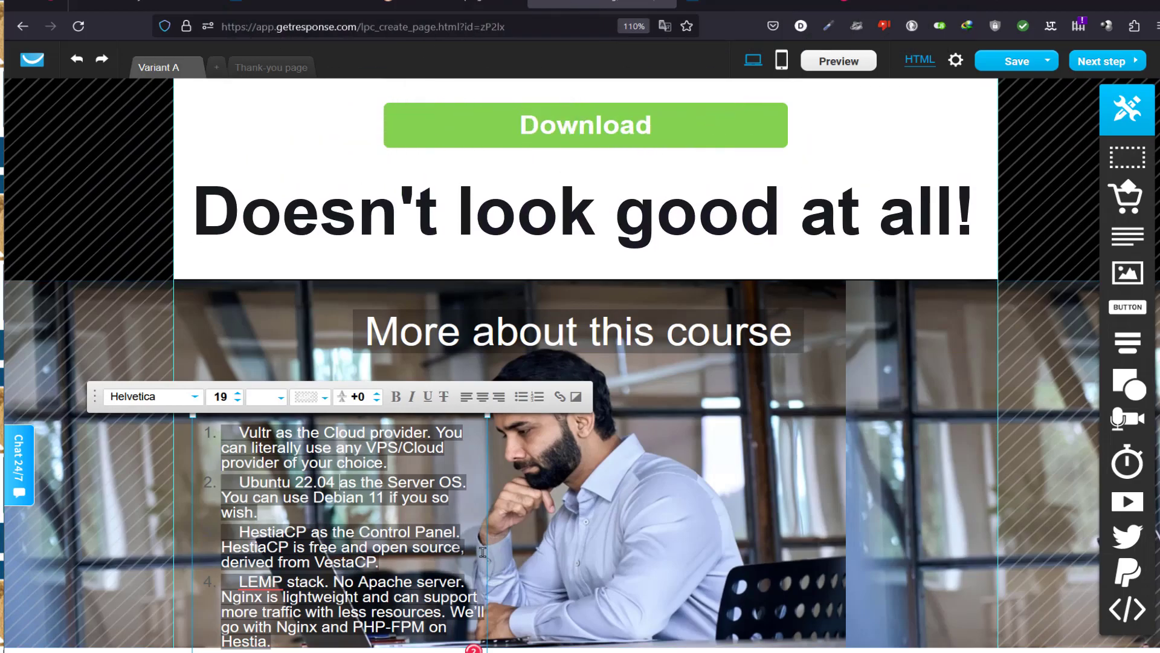
- Reduce the font size of the whole numbered list to 15
left_click(280, 464)
key("ctrl+a")
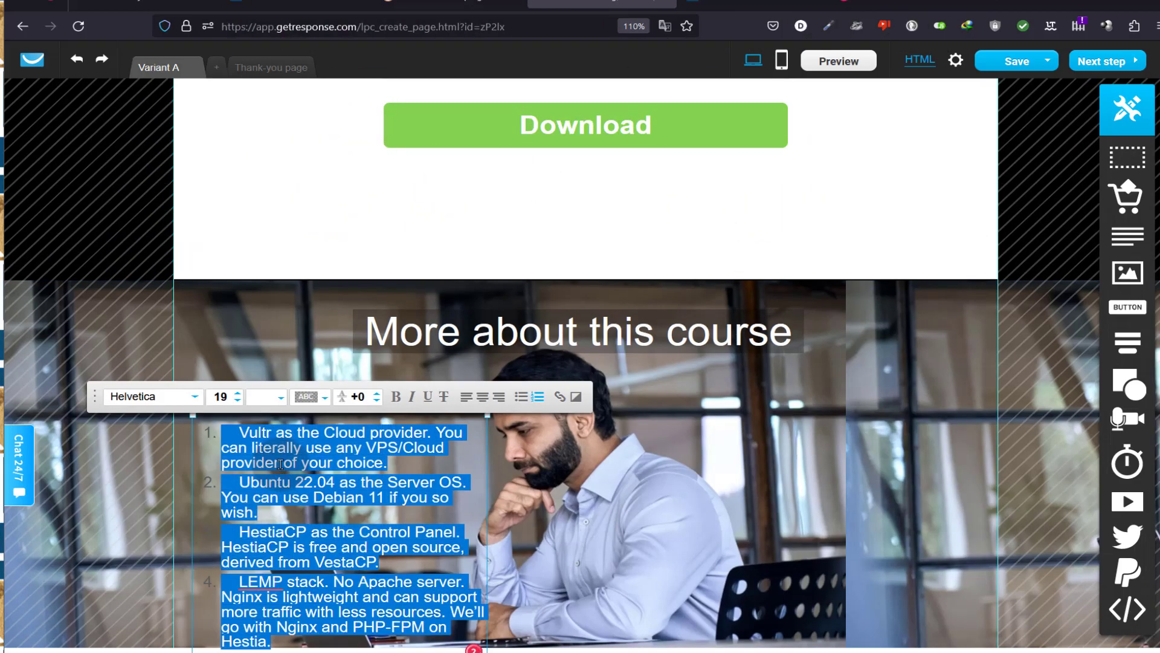
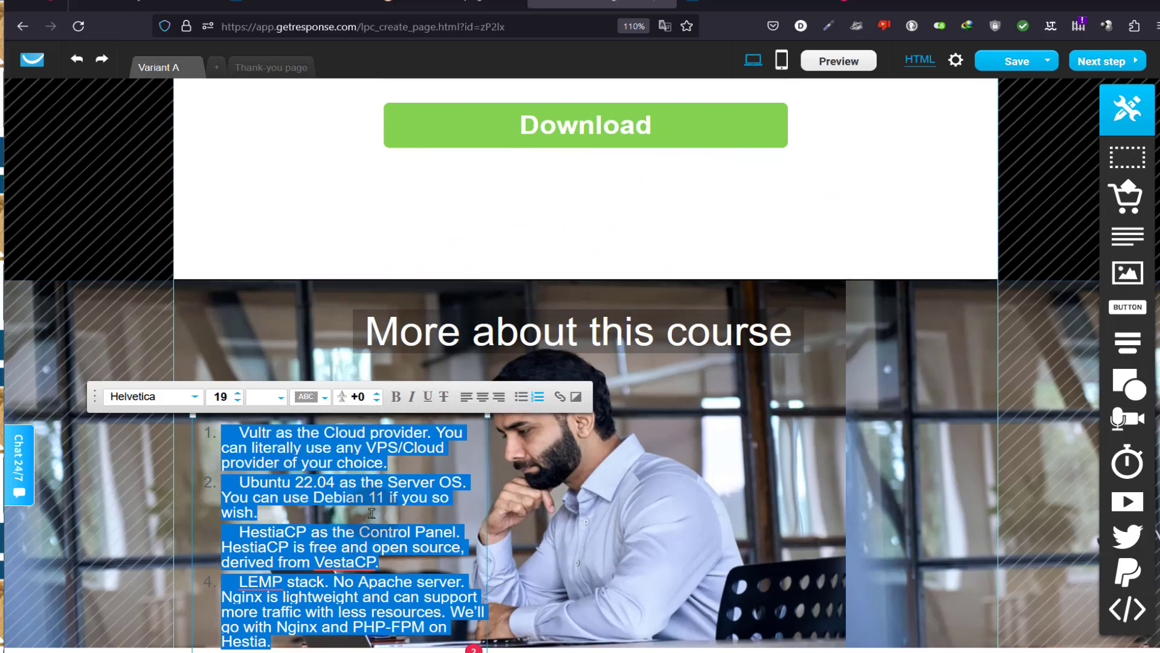
left_click(239, 401)
left_click(238, 401)
left_click(238, 400)
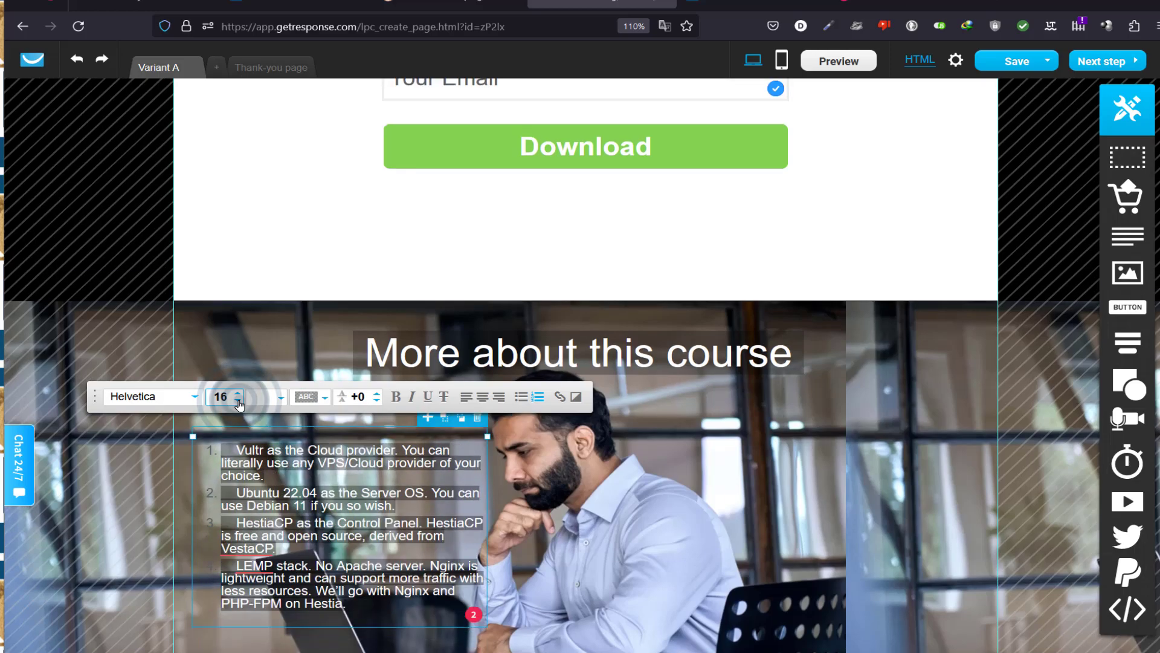
left_click(238, 401)
left_click(274, 617)
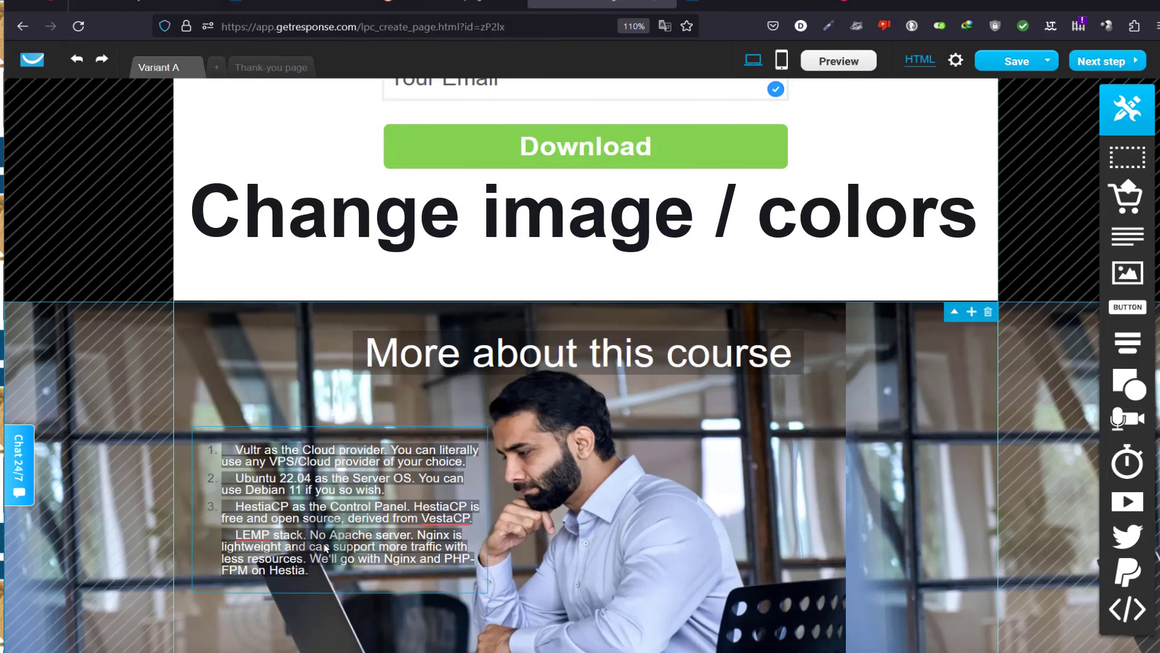
- Select all of the numbered list's text and widen its text box slightly towards the man in the photo
double_click(322, 502)
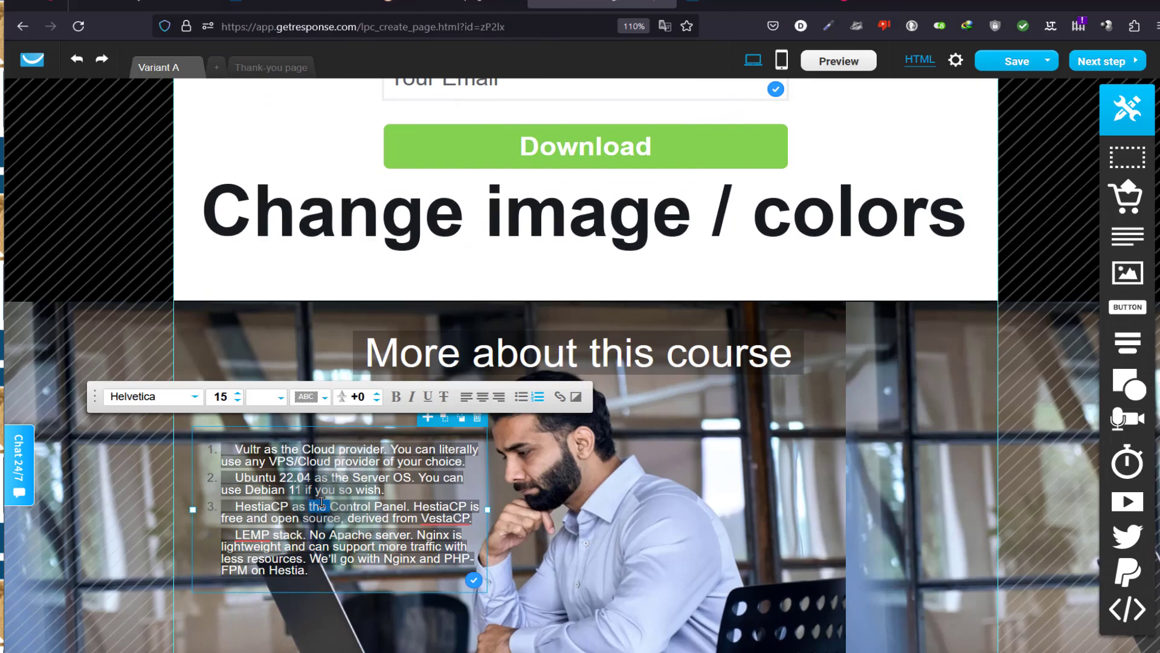
key("ctrl+a")
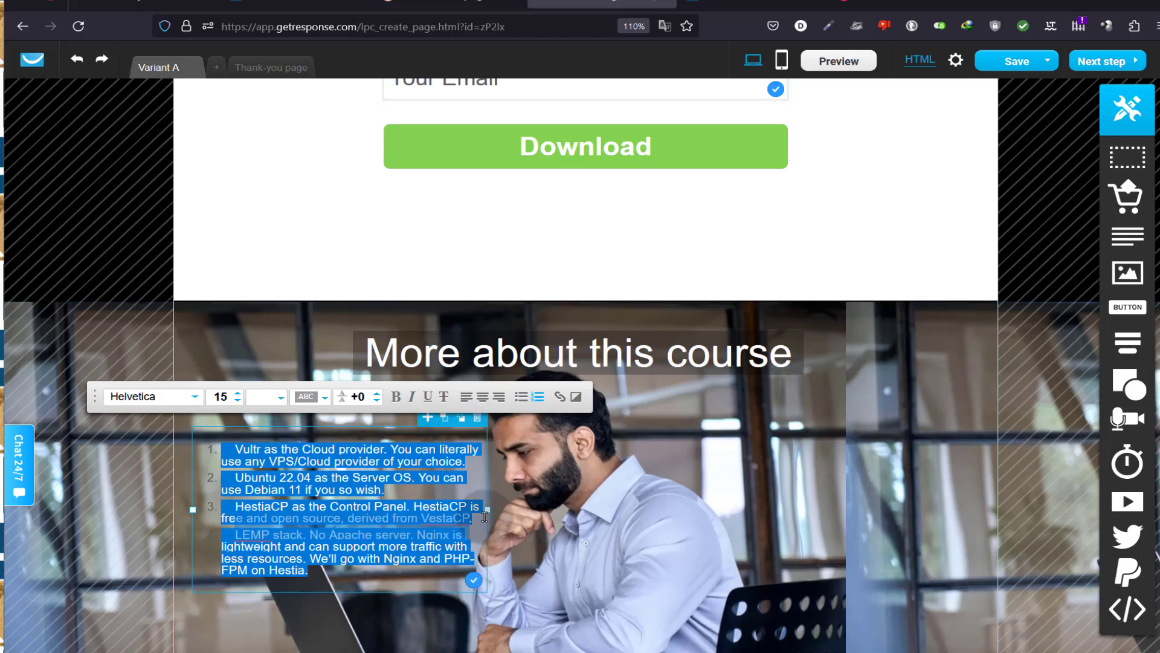
left_click_drag(488, 508, 495, 509)
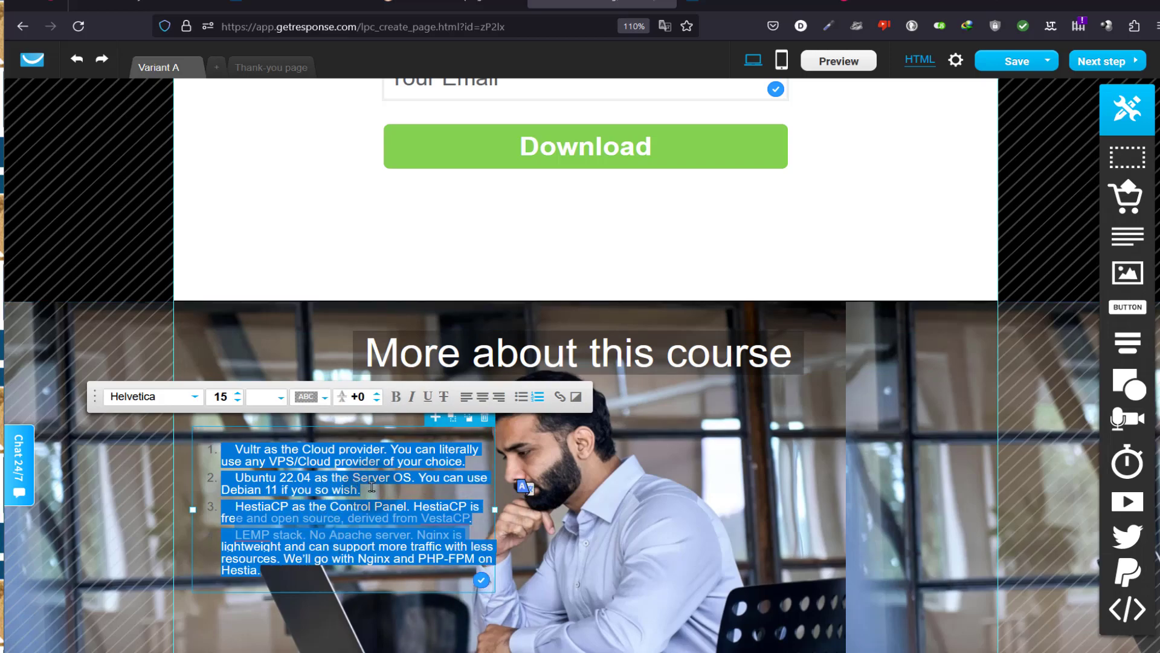
- Remove the black text background from the numbered list by making it fully transparent
left_click(325, 399)
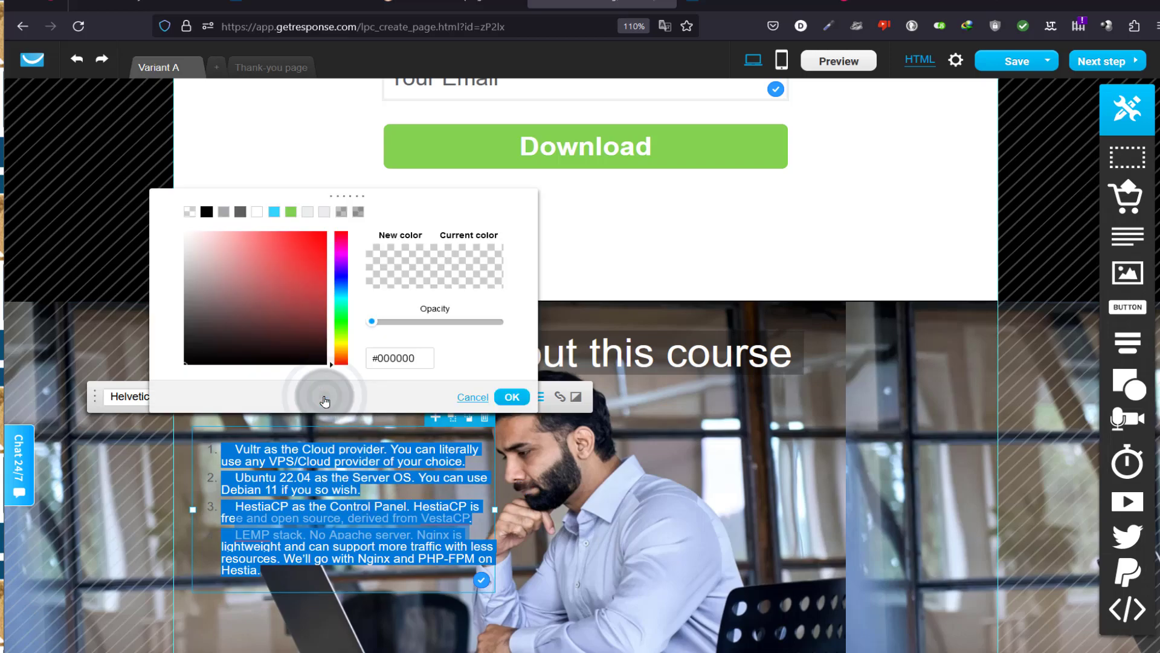
left_click(472, 397)
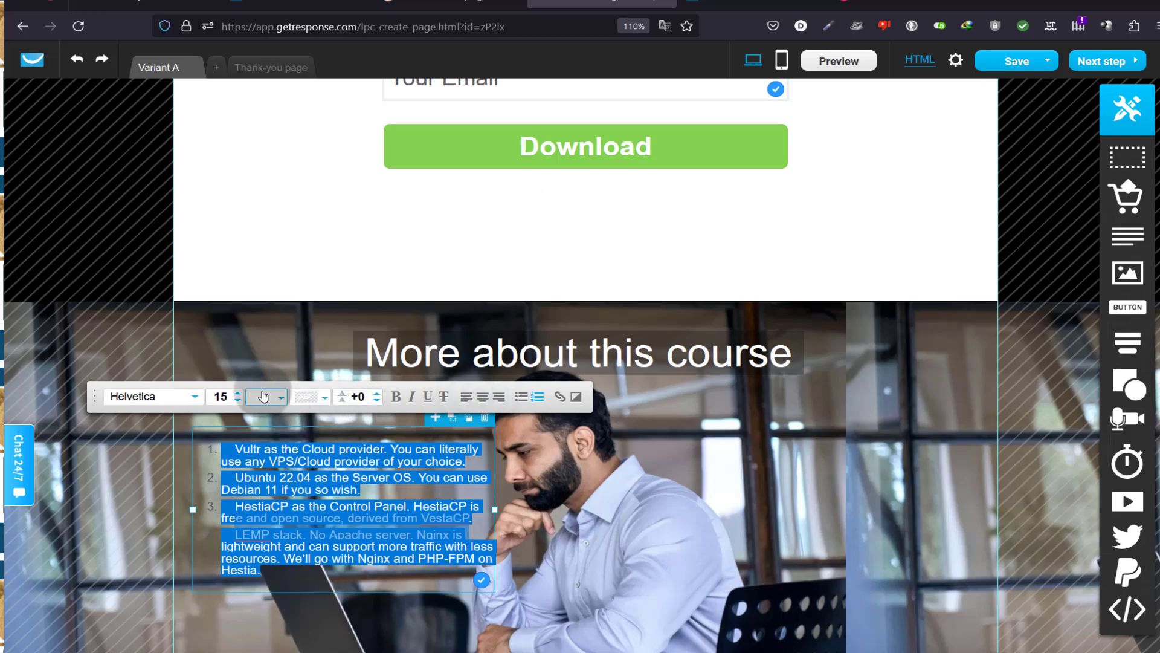
left_click(310, 396)
scroll(361, 350, "up", 4)
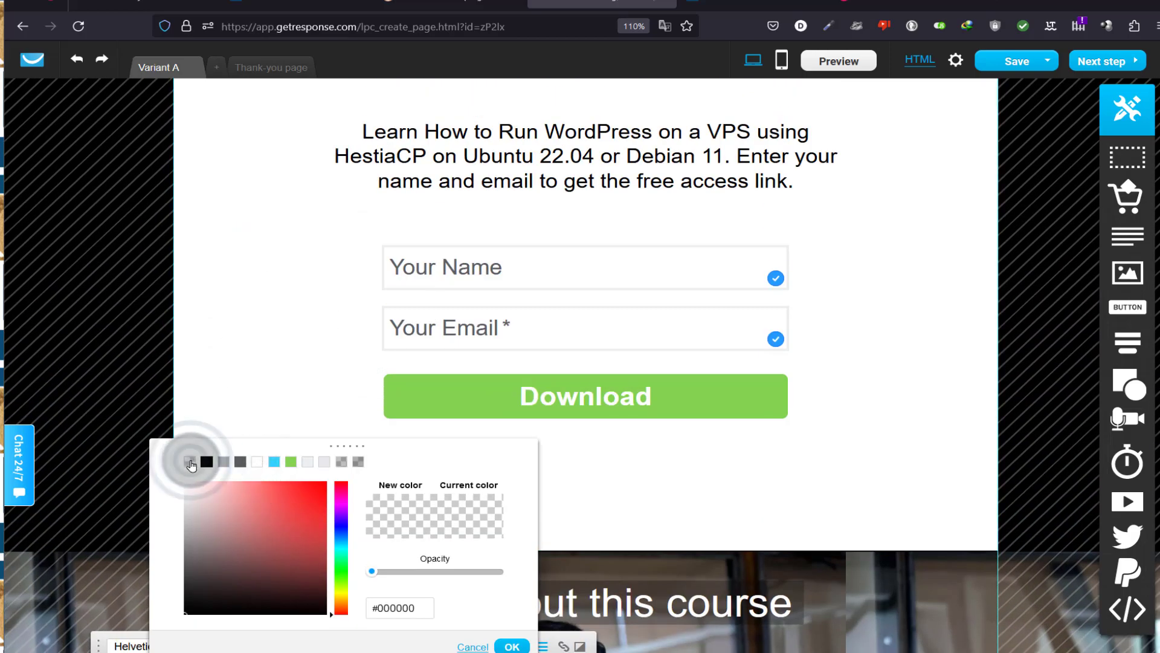
scroll(388, 507, "down", 3)
left_click(519, 484)
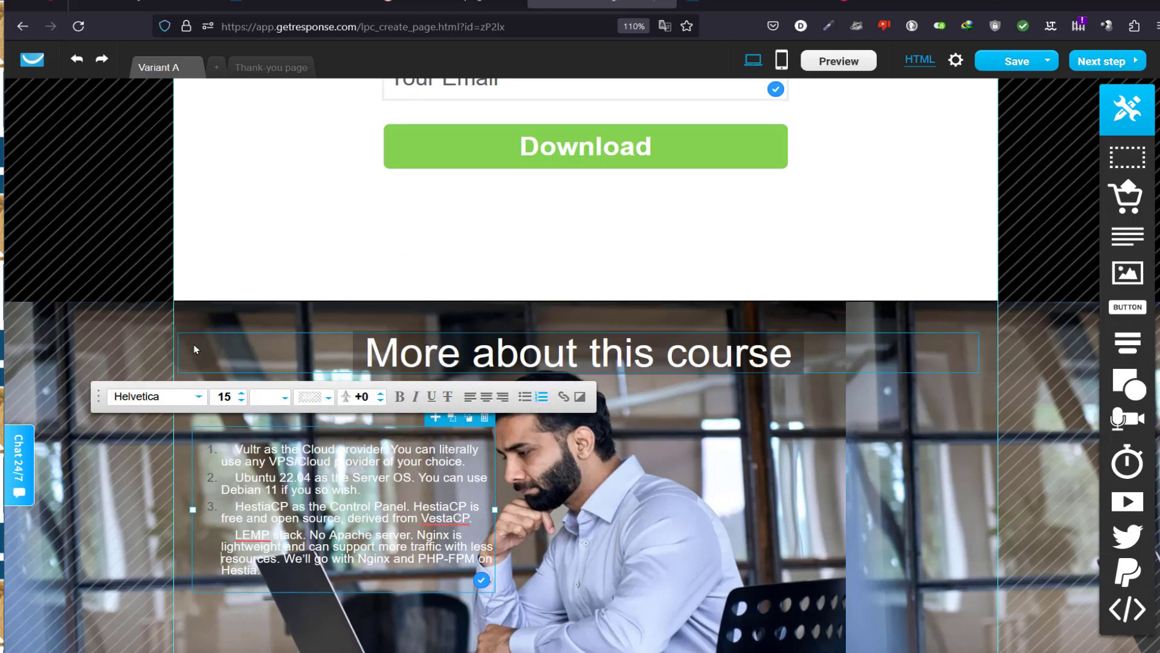
- Replace the course section's background image with the free GetResponse photo of the smiling woman in an orange shirt
left_click(206, 410)
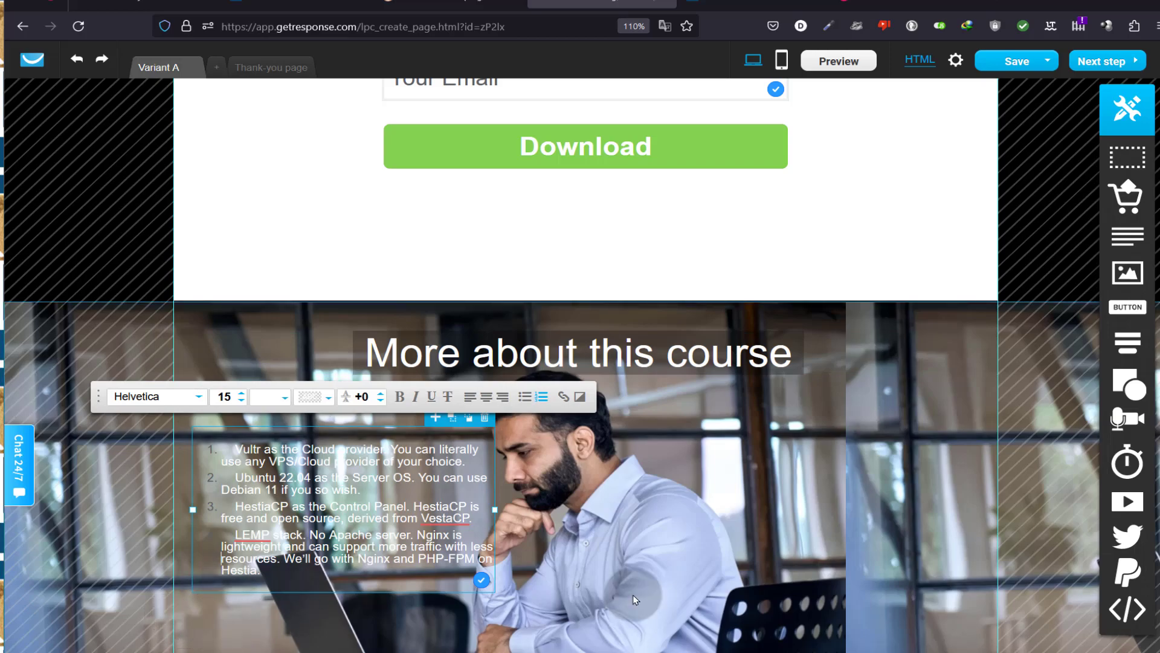
double_click(201, 622)
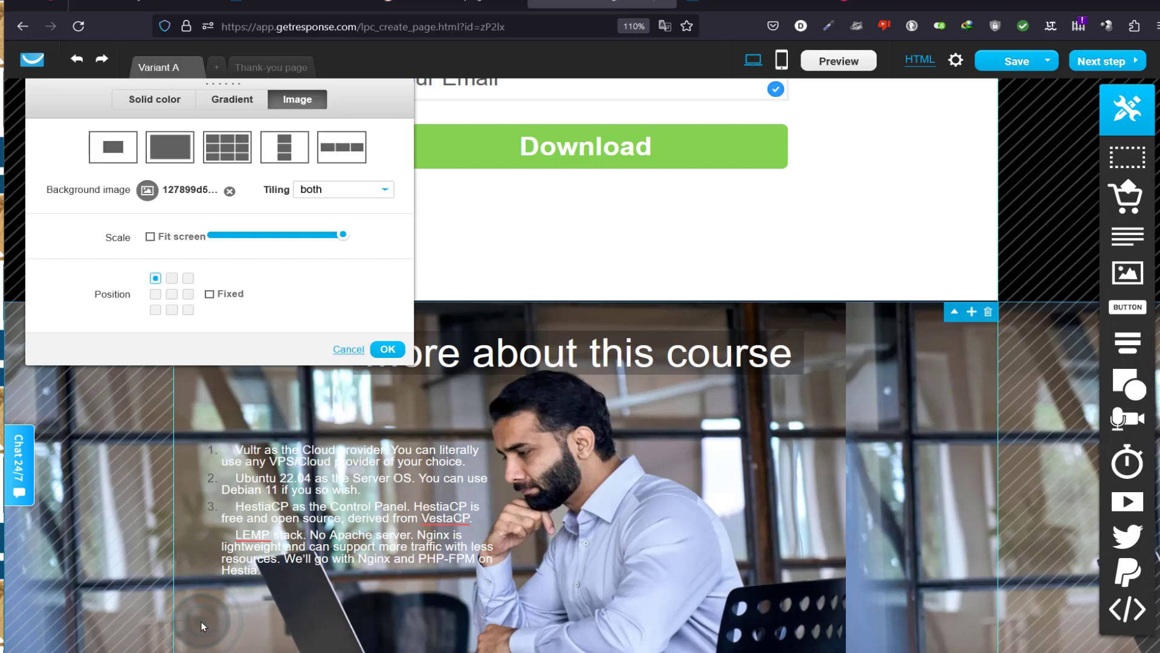
left_click(229, 193)
left_click(233, 221)
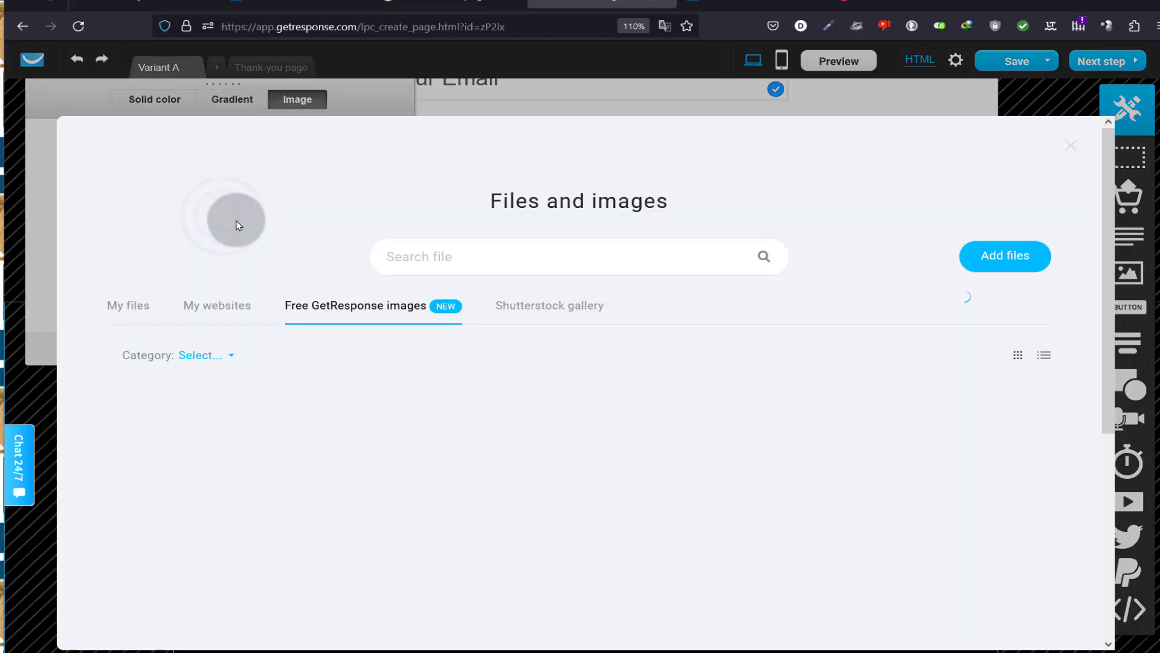
mouse_move(616, 471)
scroll(617, 465, "down", 3)
scroll(605, 447, "up", 2)
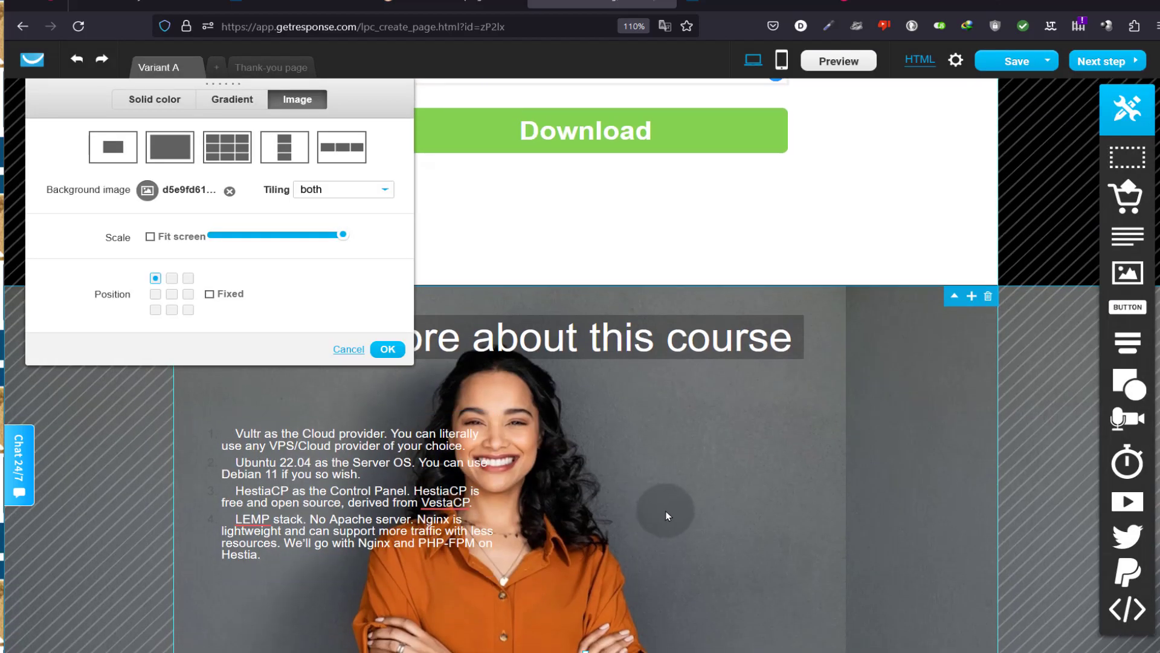
left_click(386, 349)
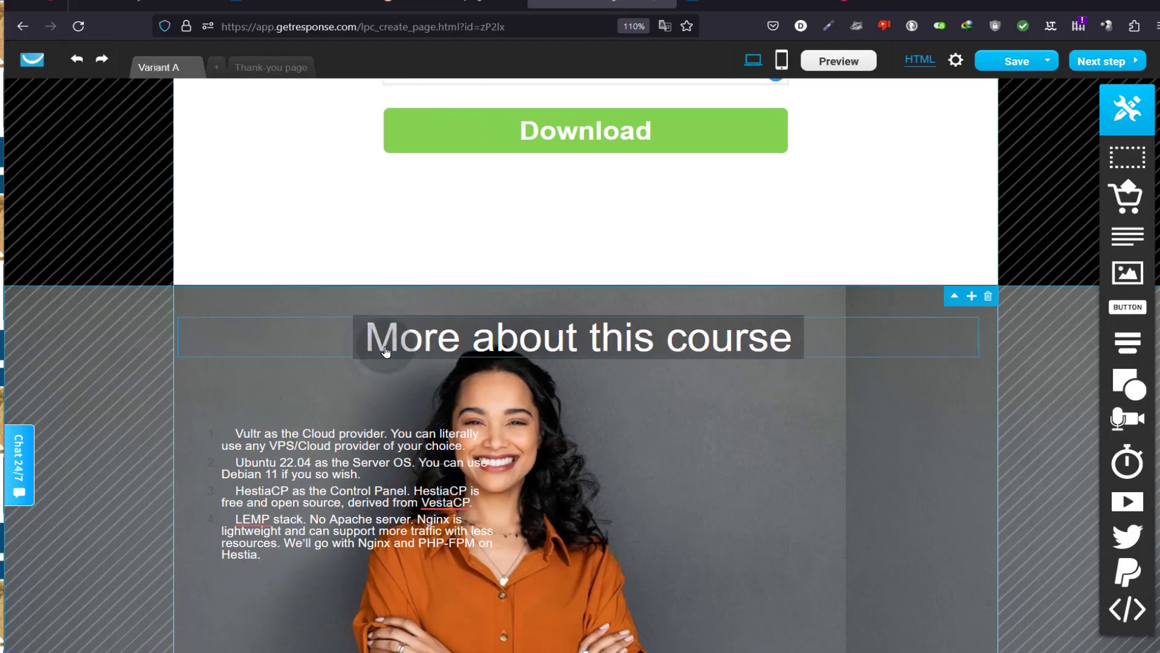
- Remove the dark text background from the "More about this course" heading by making it transparent
triple_click(523, 344)
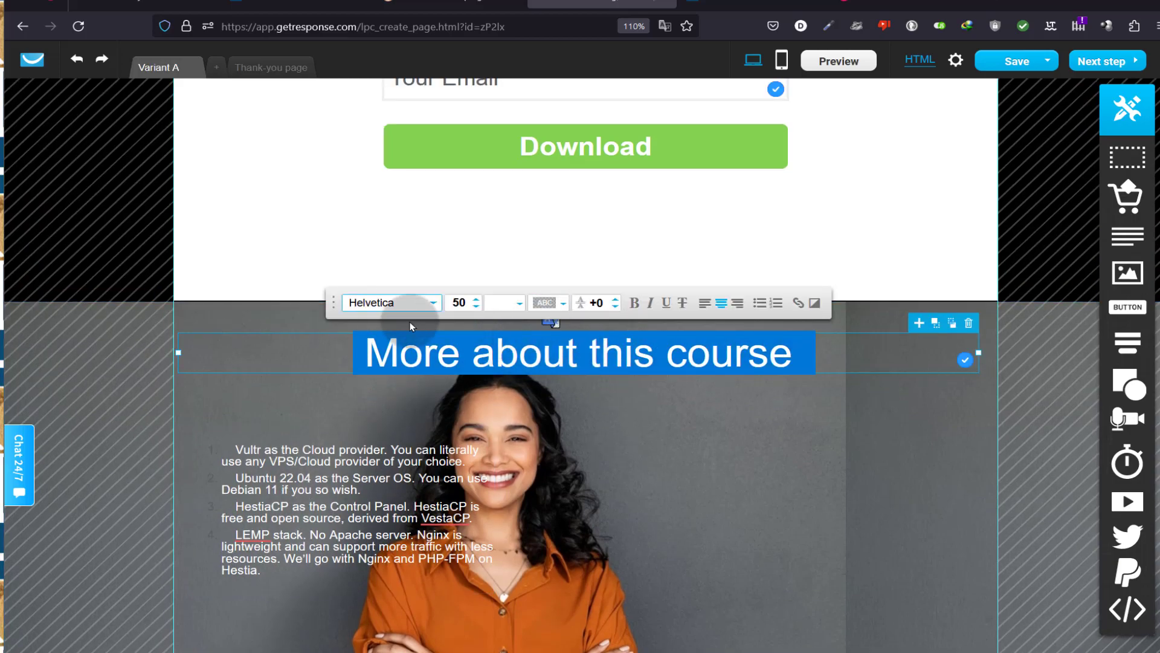
left_click(563, 306)
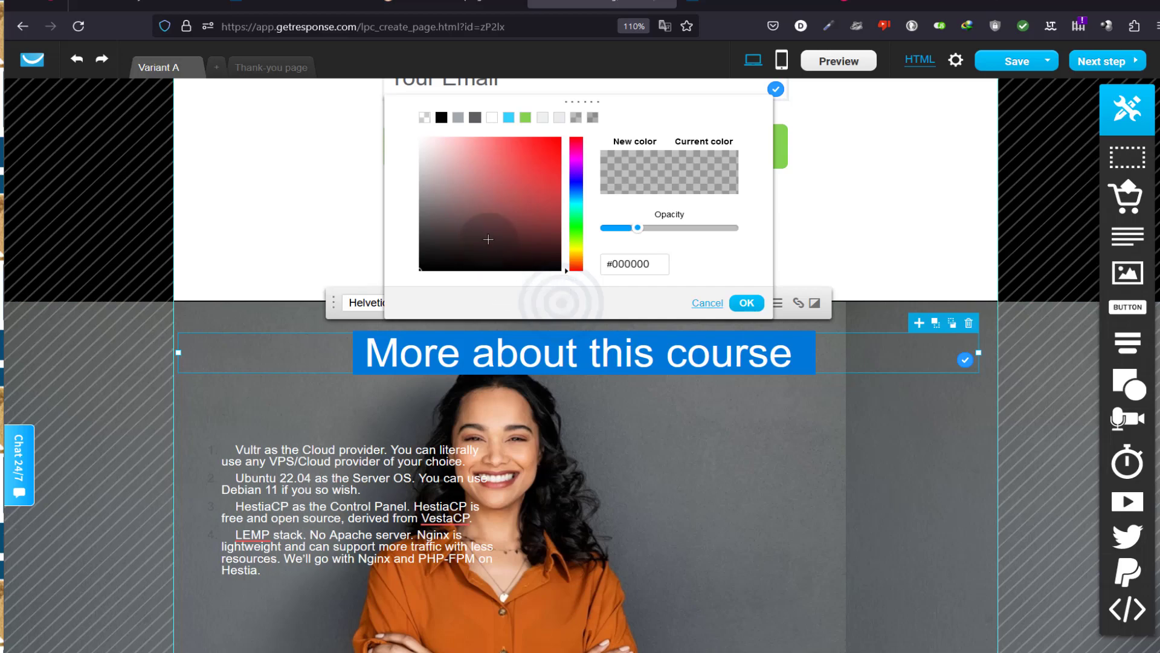
left_click(747, 303)
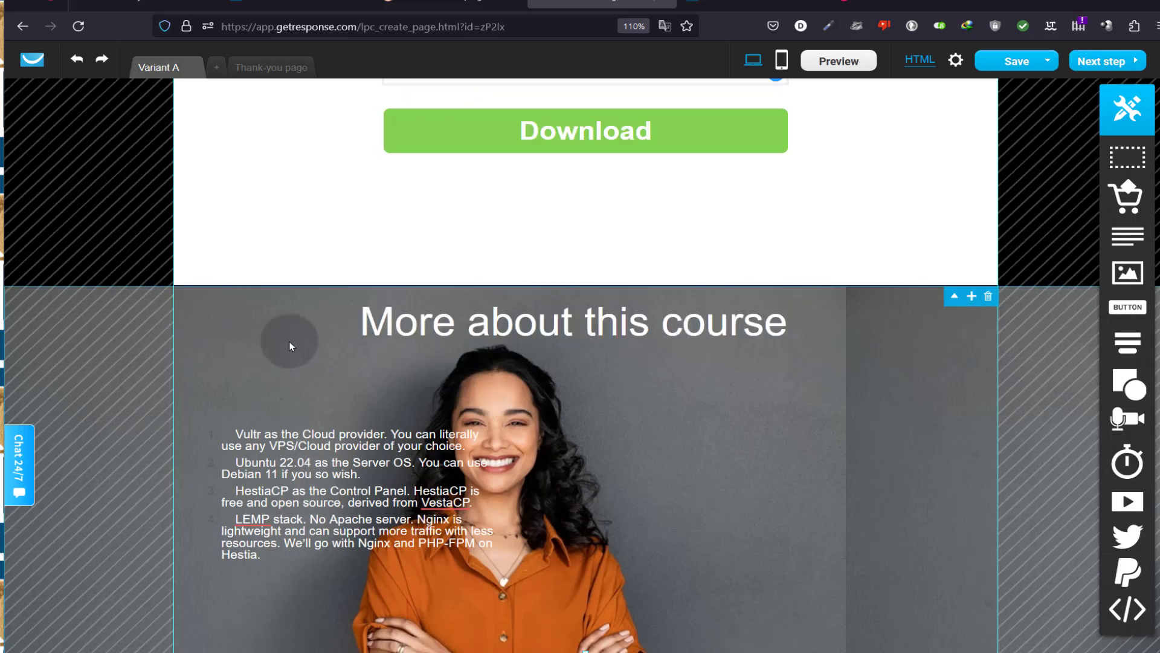
- Set the course section's background image position to top centre so the woman stands beside the numbered list
left_click(192, 285)
left_click_drag(346, 234, 346, 277)
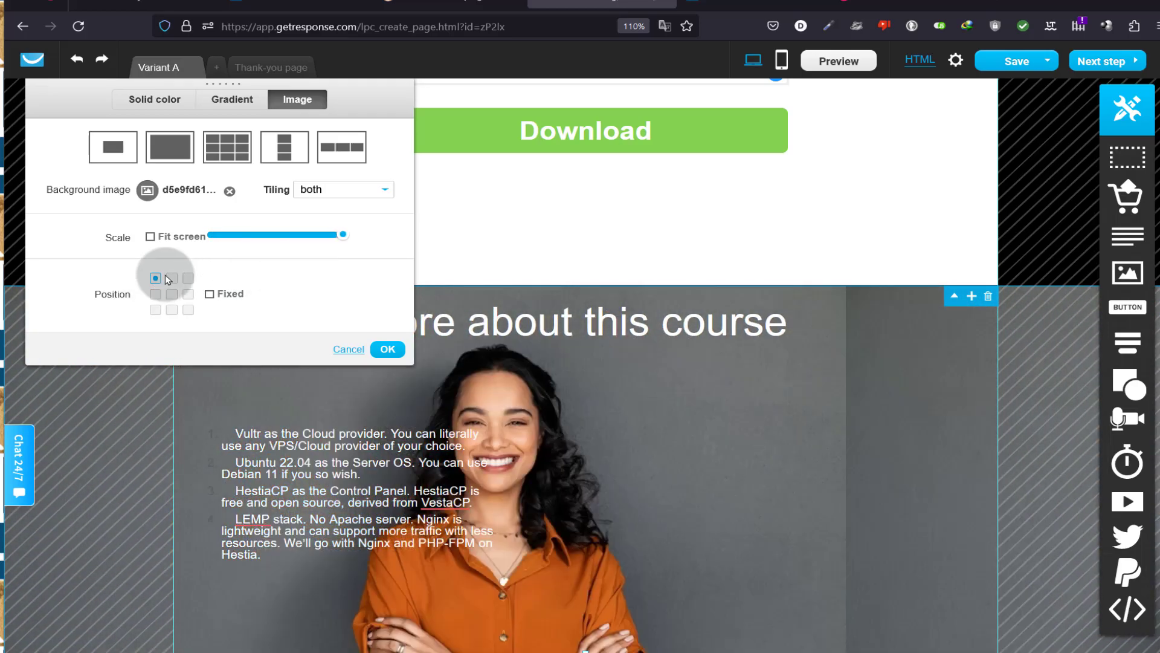
left_click(173, 280)
left_click(188, 279)
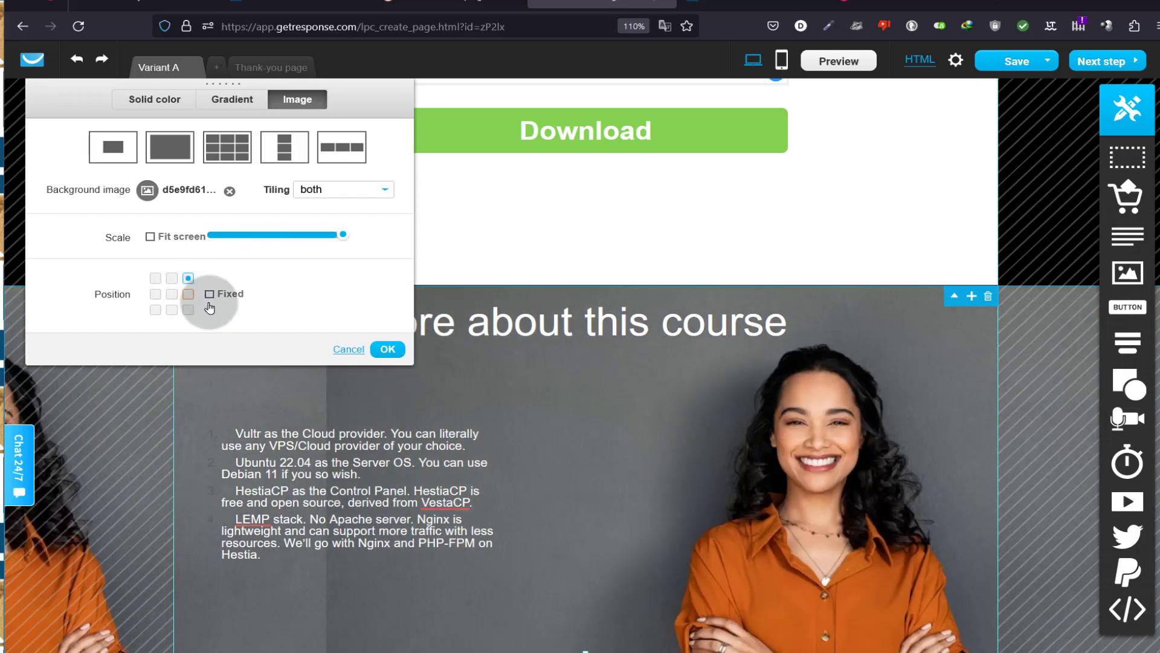
left_click(172, 280)
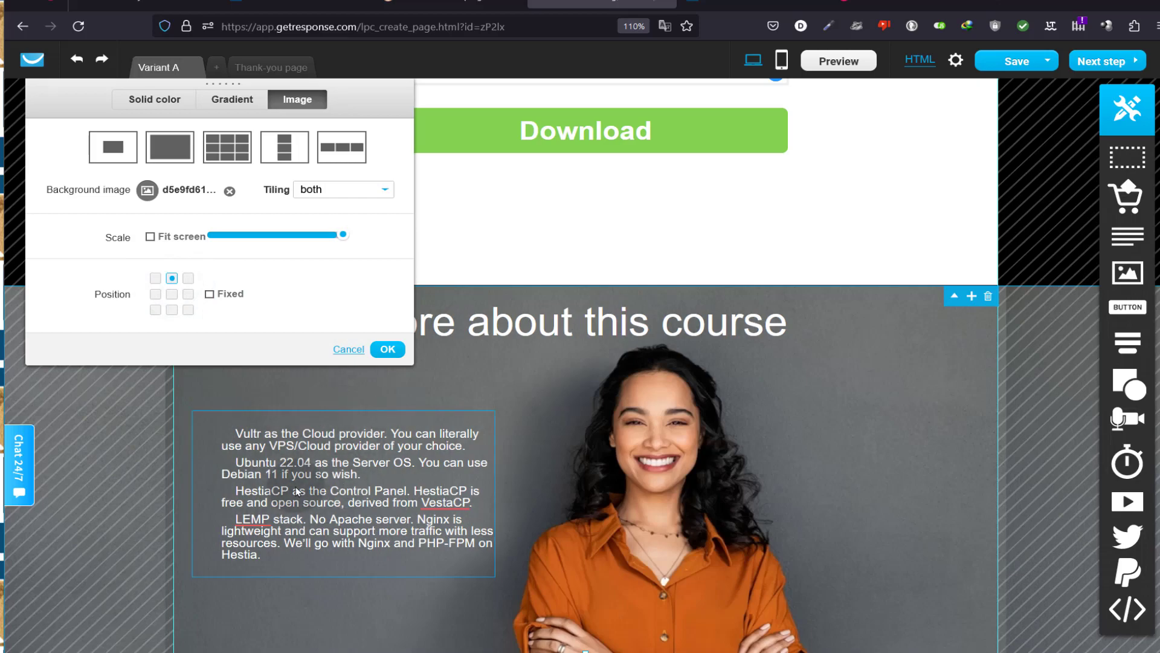
left_click(387, 365)
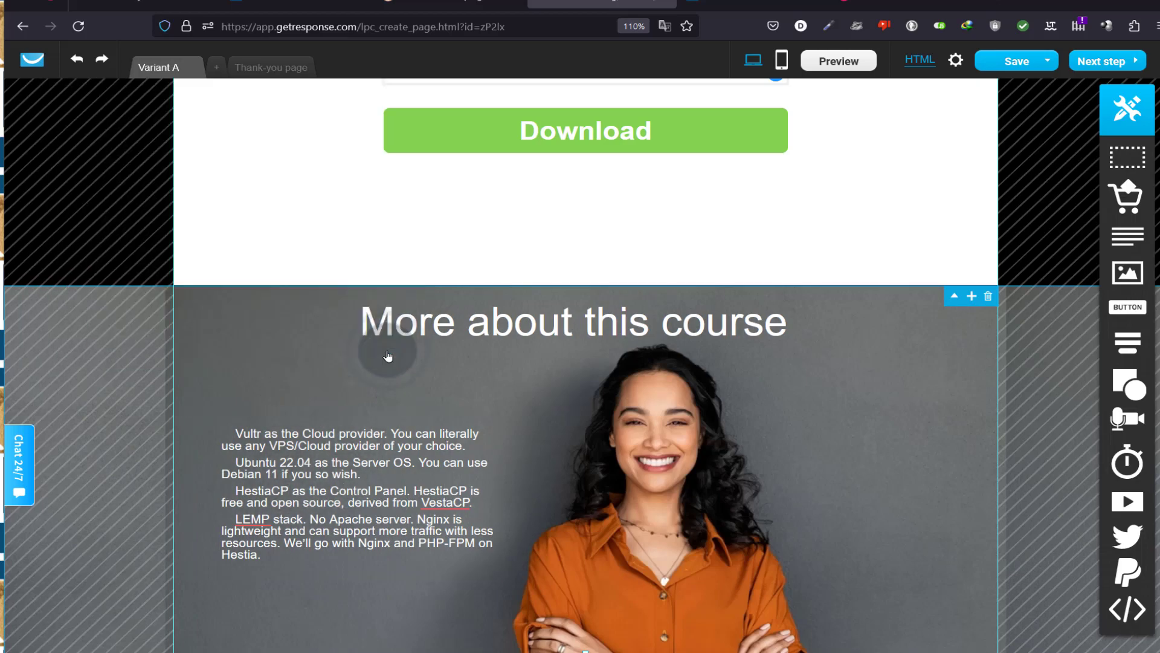
- Left-align all of the numbered list's text
left_click(306, 439)
left_click(305, 439)
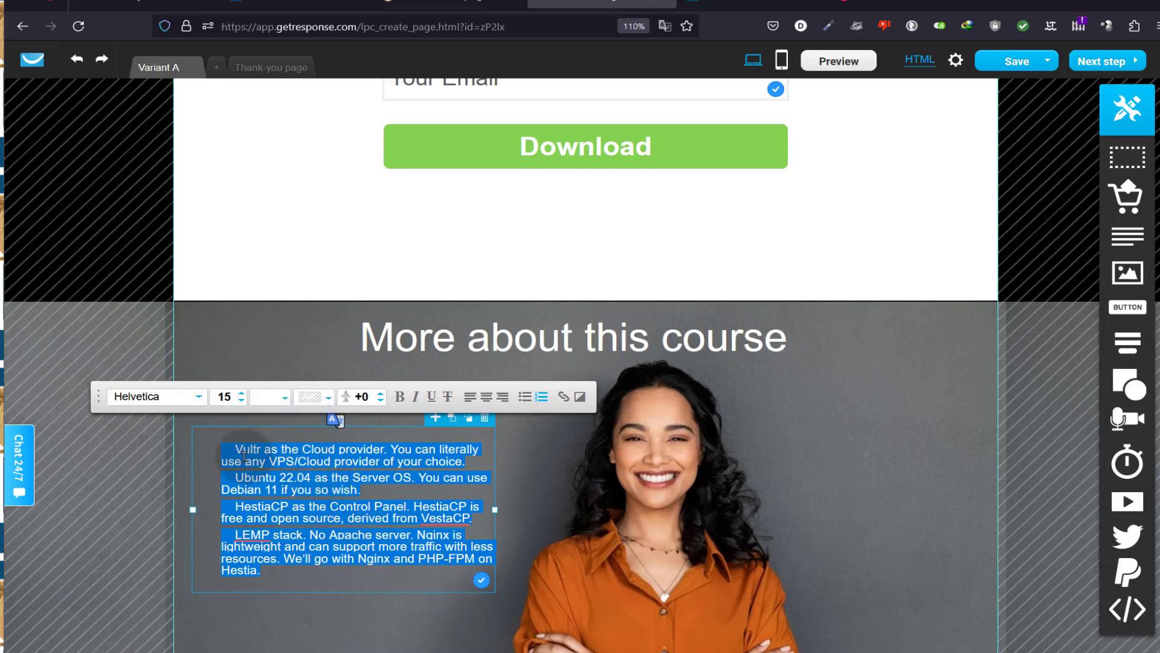
left_click(470, 398)
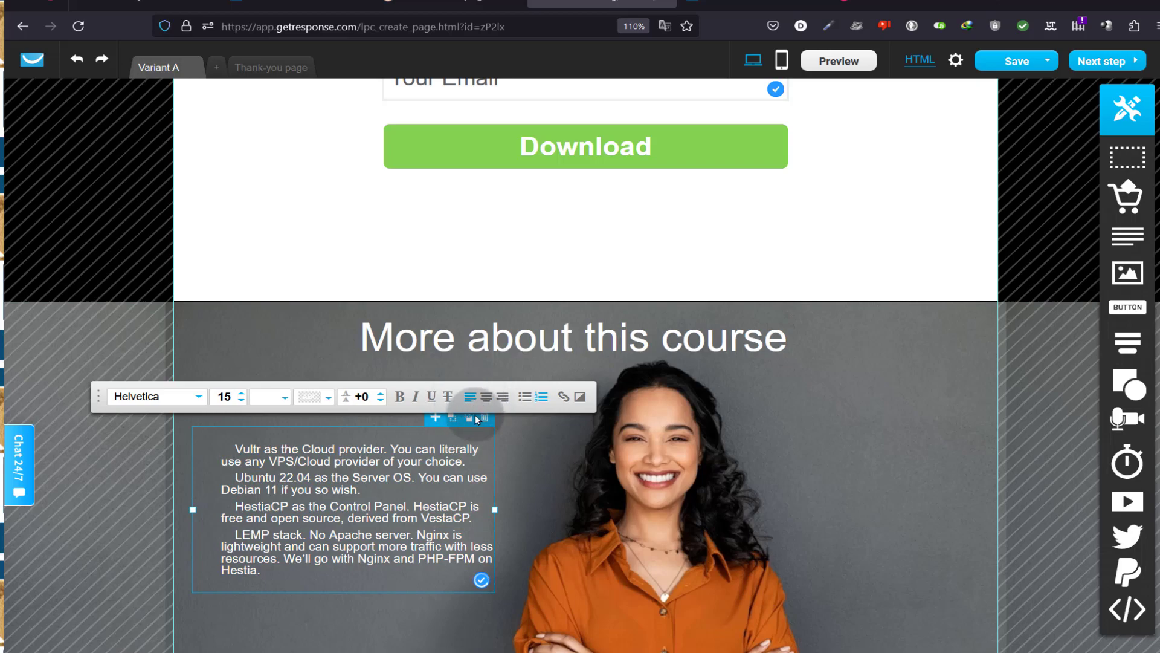
- Delete all text from the numbered list's text box, leaving the box in place
left_click(247, 446)
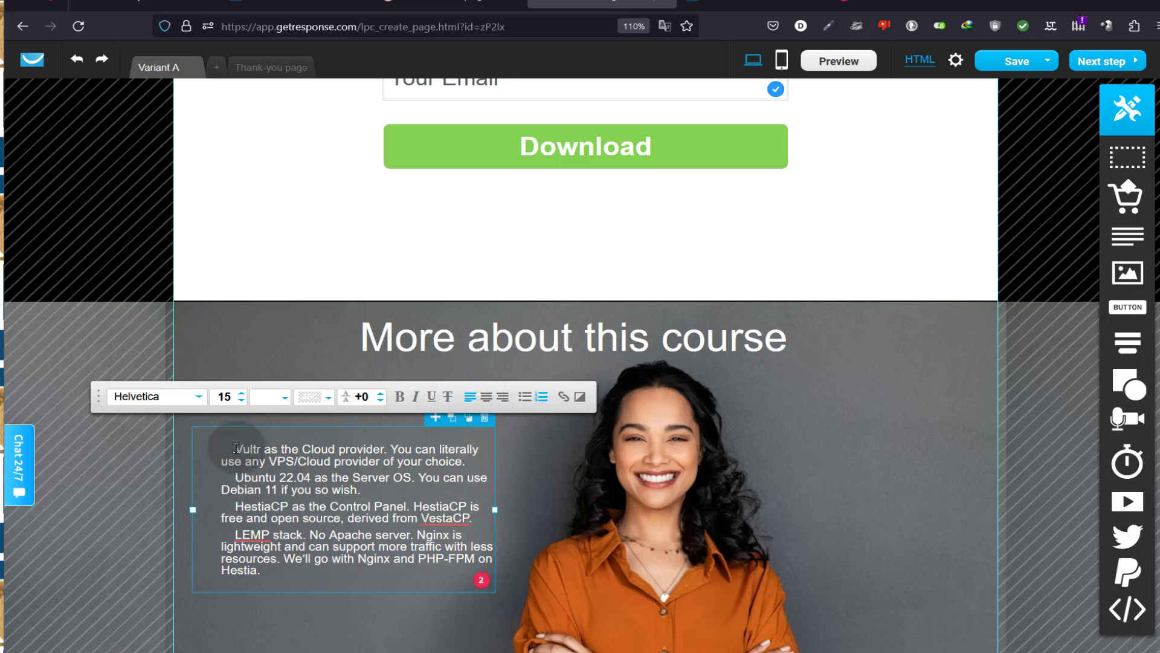
key("BackSpace")
key("BackSpace")
key("BackSpace")
key("ctrl+a")
key("BackSpace")
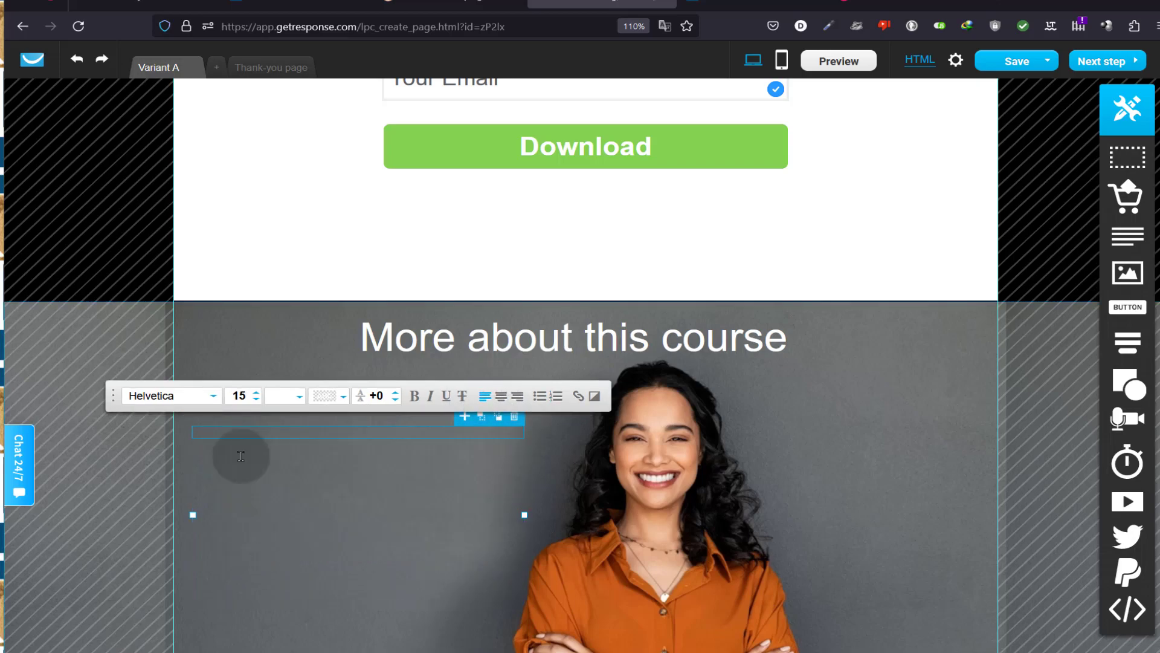
- In Notepad, shorten the last lines to "3. HestiaCP as the Control Panel." and "4. LEMP stack. No Apache server. Nginx is lightweight", and copy the list
left_click(738, 1)
right_click(280, 390)
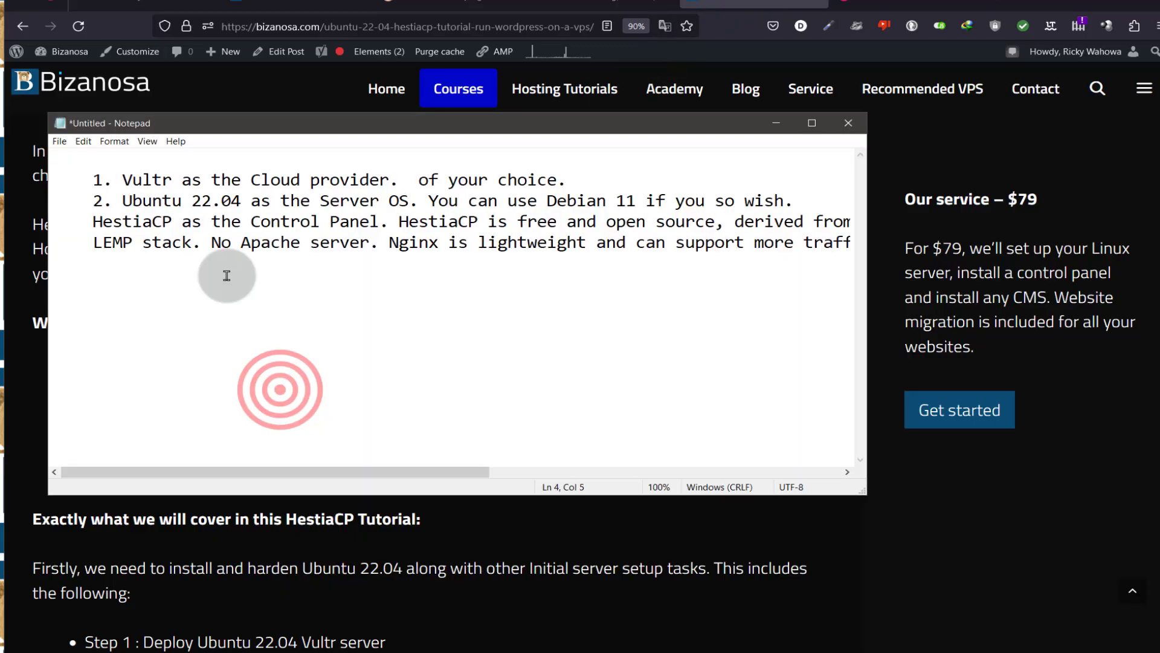
type("3.")
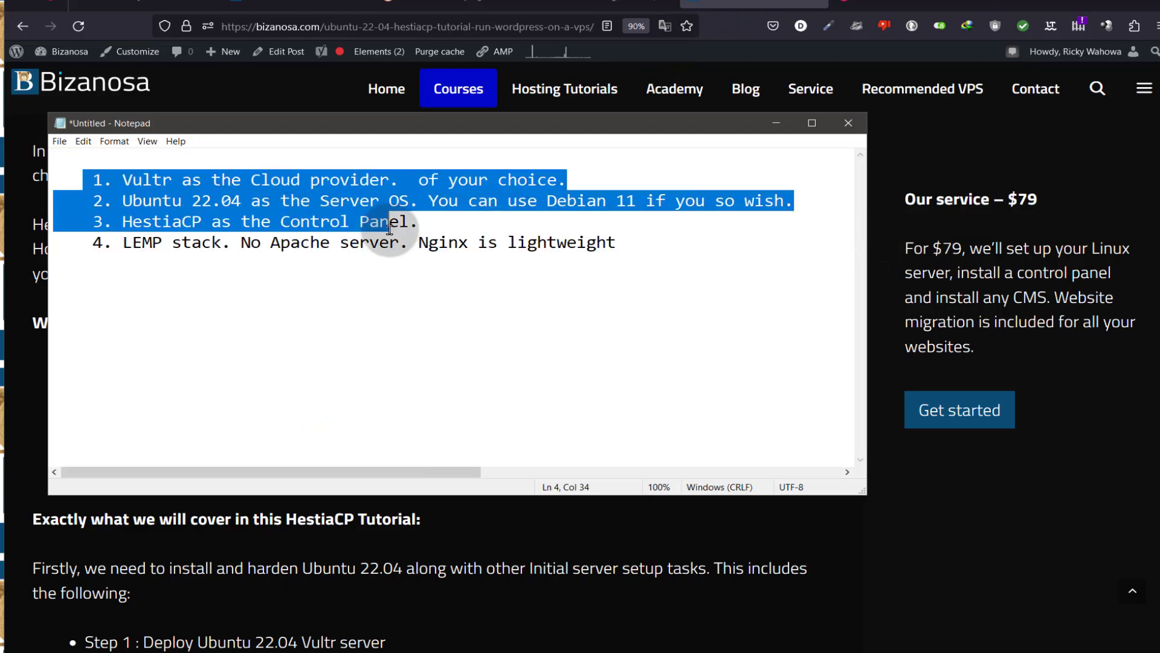
left_click_drag(376, 220, 621, 246)
right_click(393, 238)
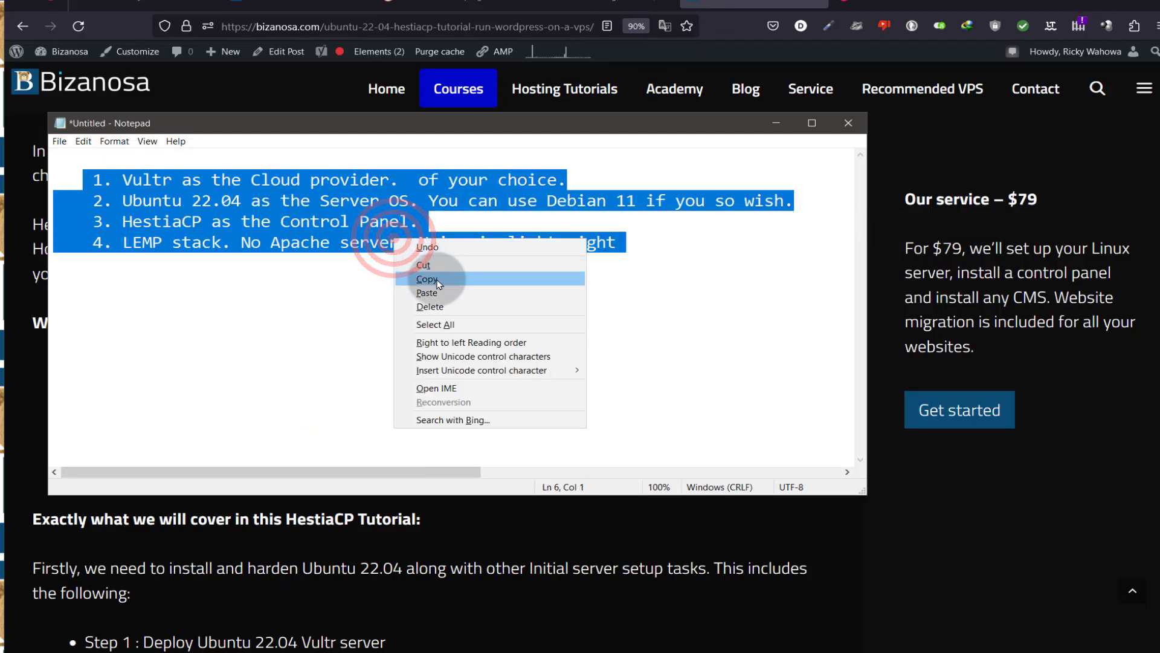
left_click(435, 278)
- Back in the landing page editor, paste the copied list into the empty text box and set its text colour to white
left_click(567, 3)
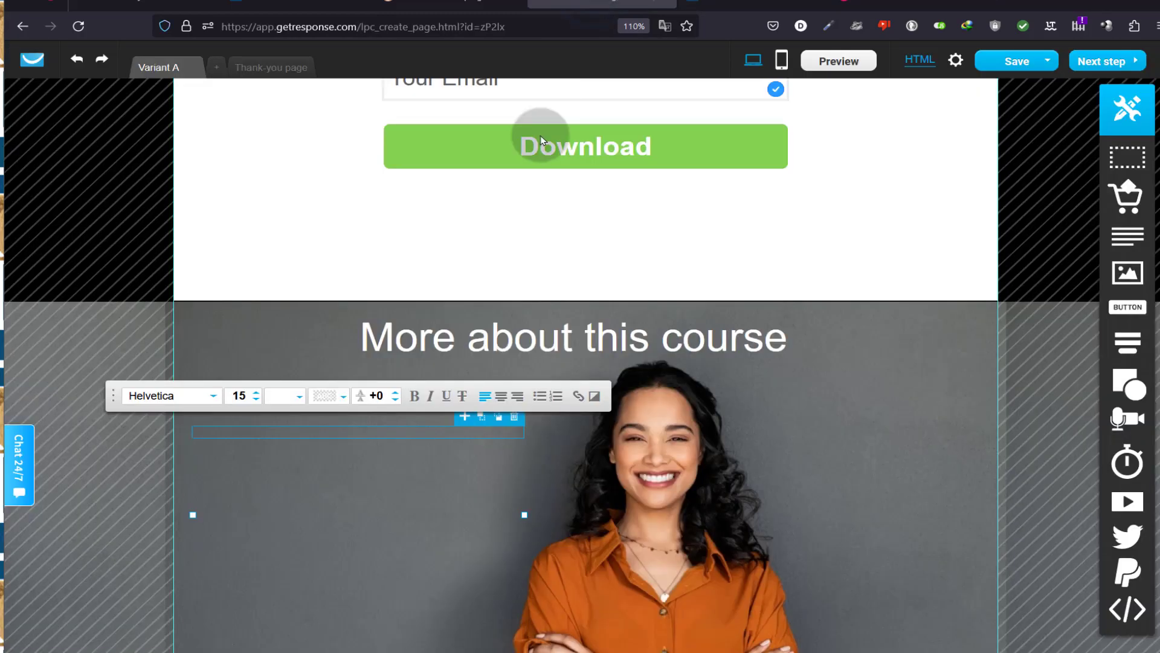
left_click(249, 433)
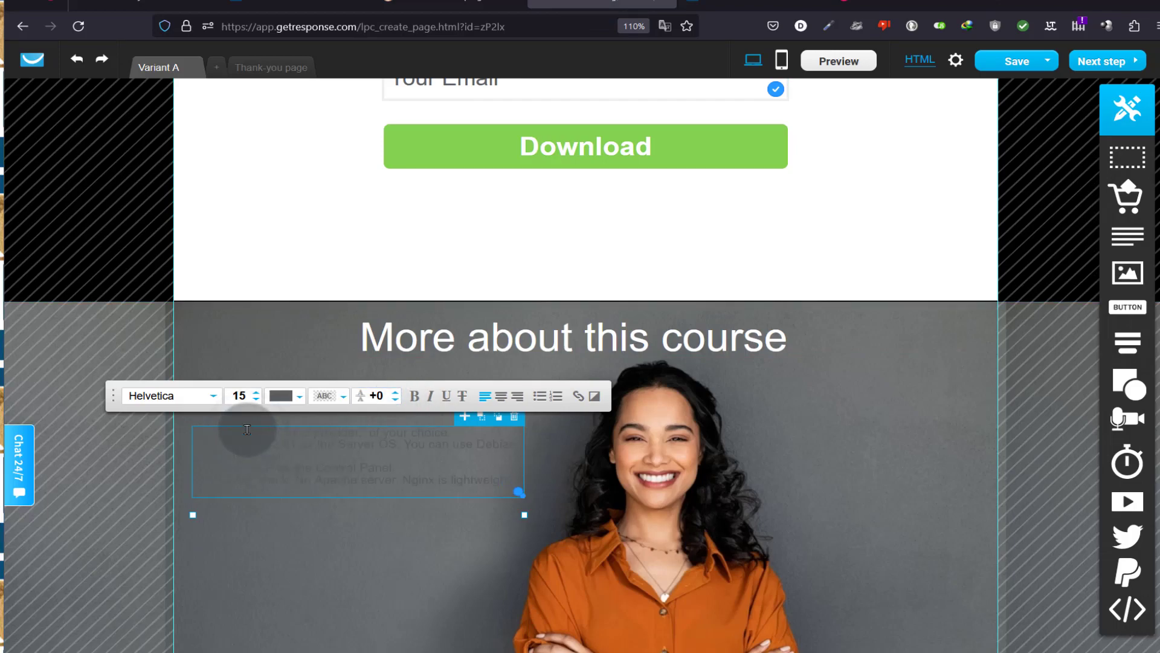
key("ctrl+a")
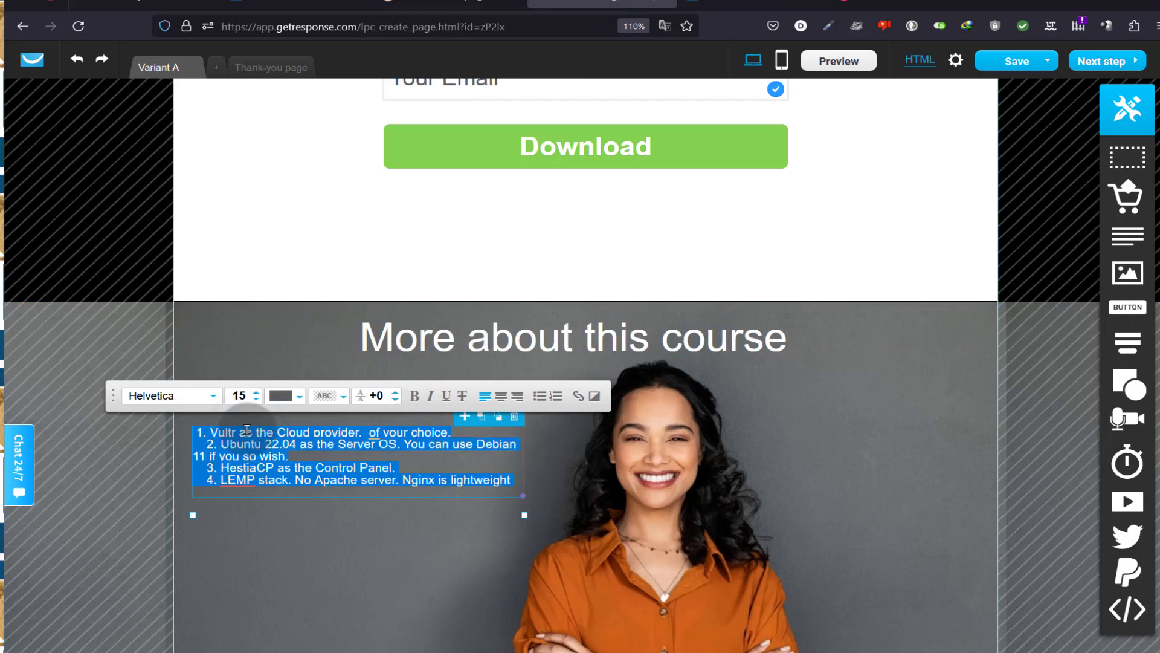
left_click(299, 397)
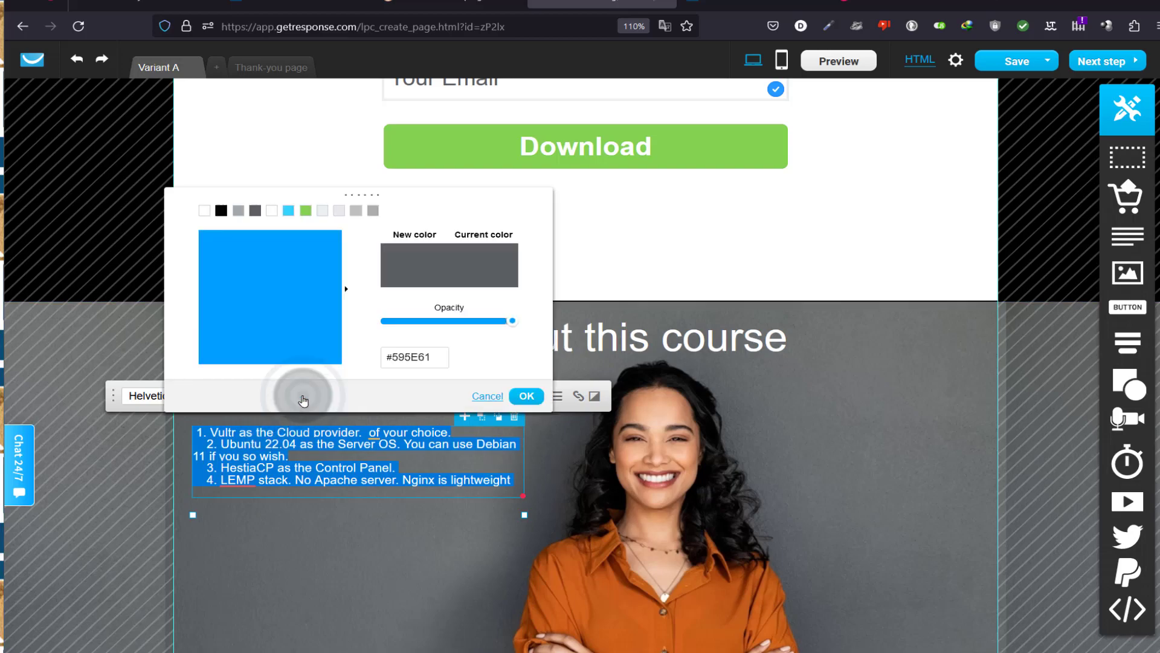
left_click(276, 215)
left_click(527, 397)
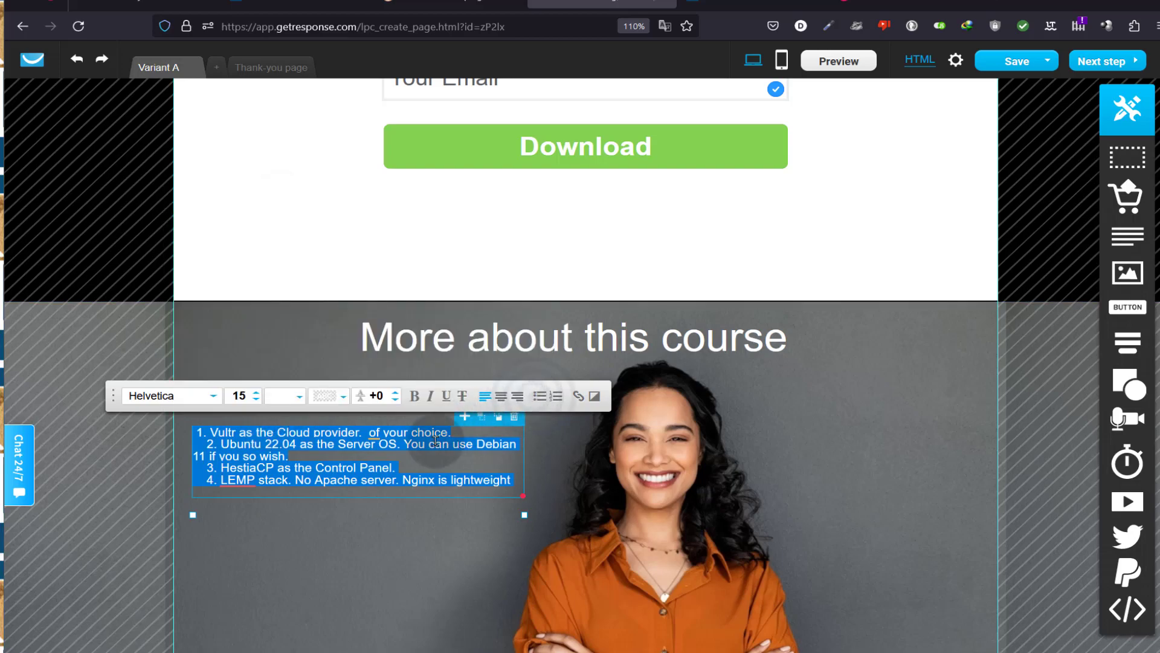
- Increase the font size of the whole pasted list to 18
left_click(256, 396)
left_click(258, 394)
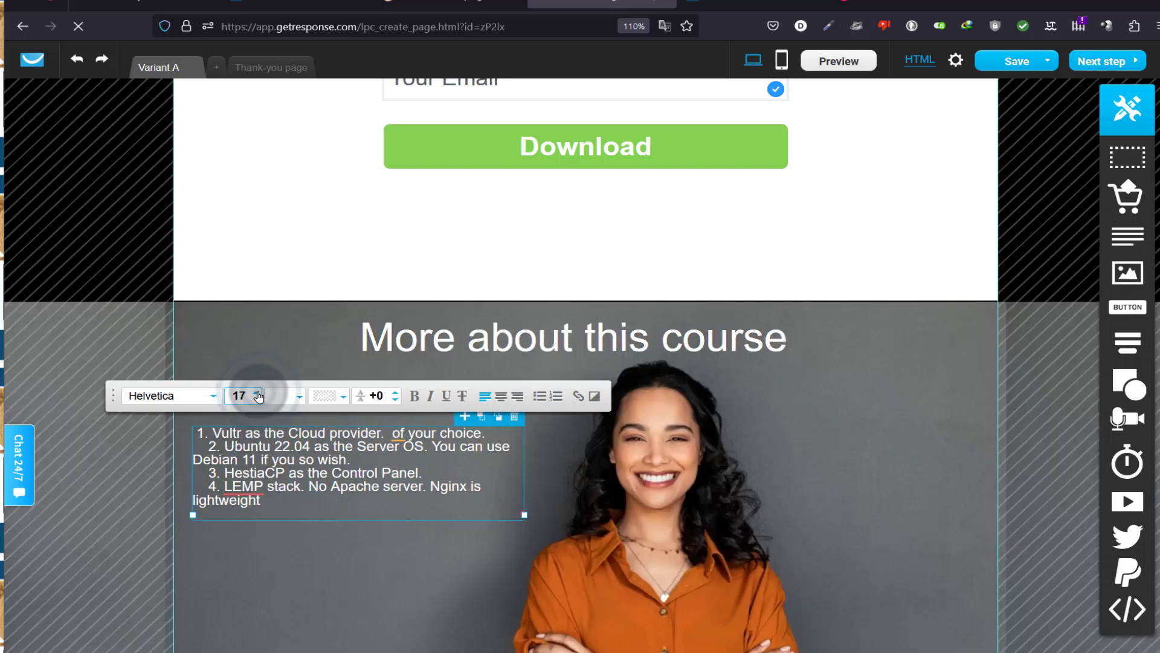
left_click(258, 394)
- Remove the extra leading spaces before list items 2, 3 and 4 so they line up with item 1
left_click(398, 529)
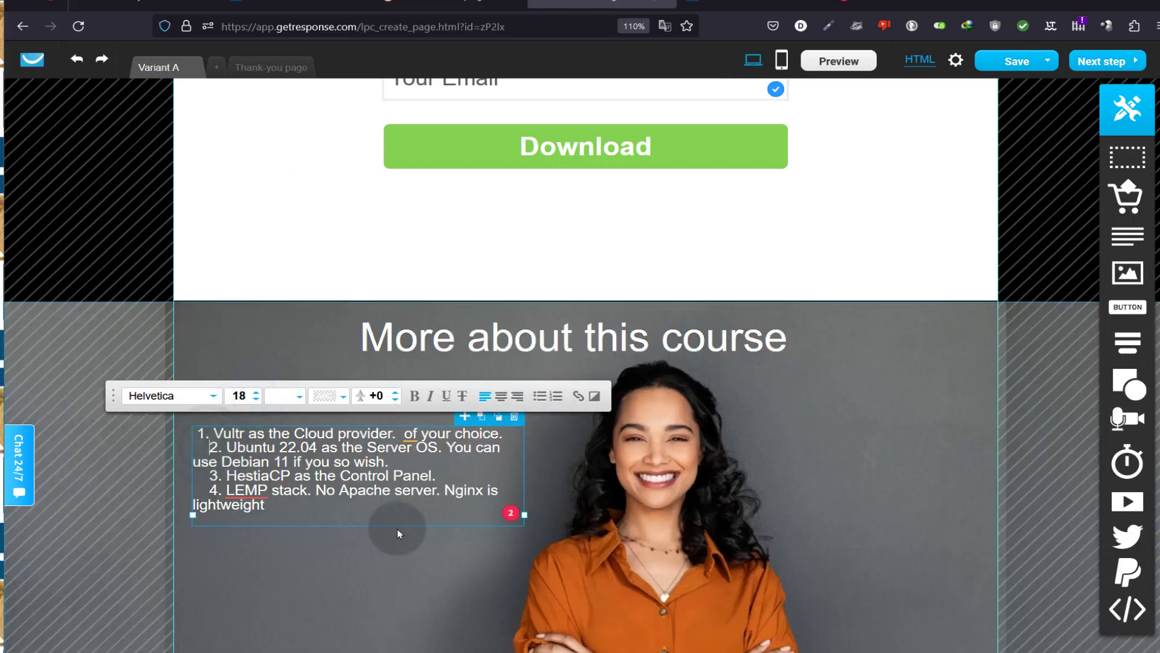
key("BackSpace")
key("BackSpace")
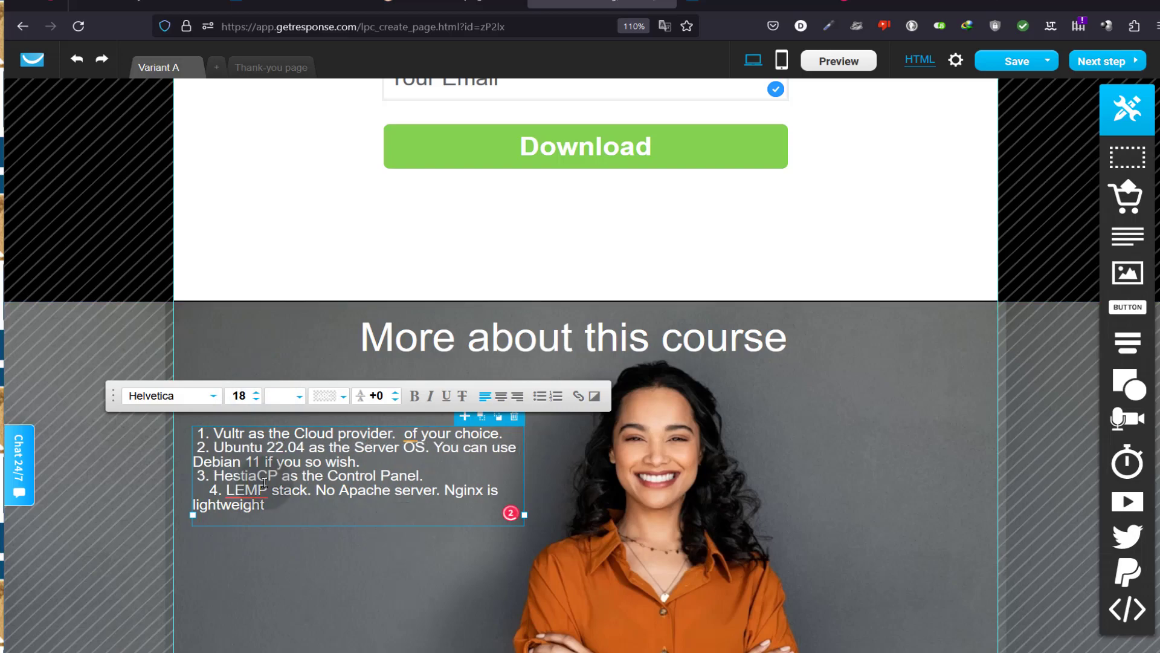
key("ctrl+a")
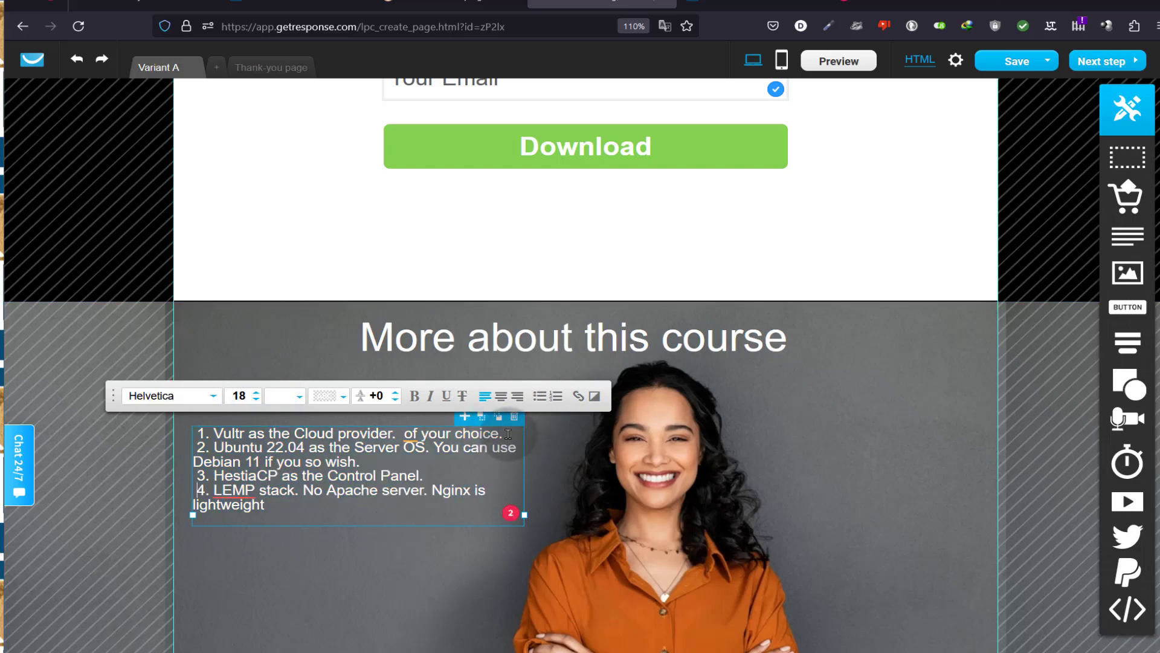
- Set the line spacing of the whole list to +7
key("ctrl+a")
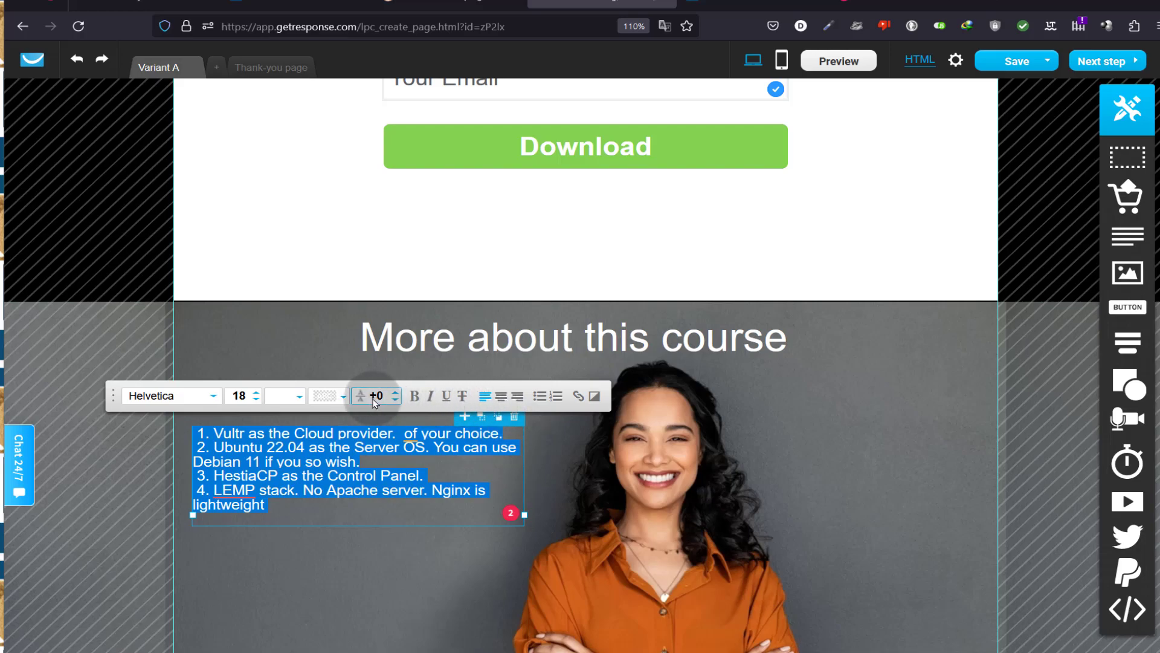
left_click(396, 396)
left_click(396, 397)
left_click(396, 397)
left_click(396, 396)
left_click(396, 396)
left_click(396, 397)
left_click(396, 396)
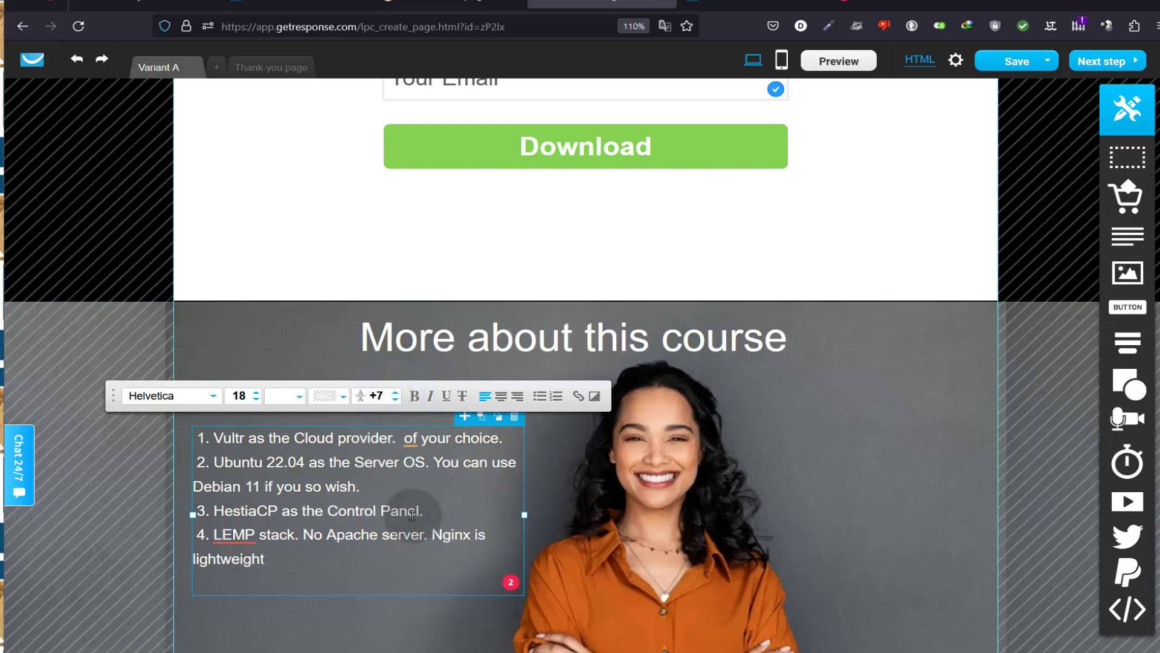
left_click(549, 467)
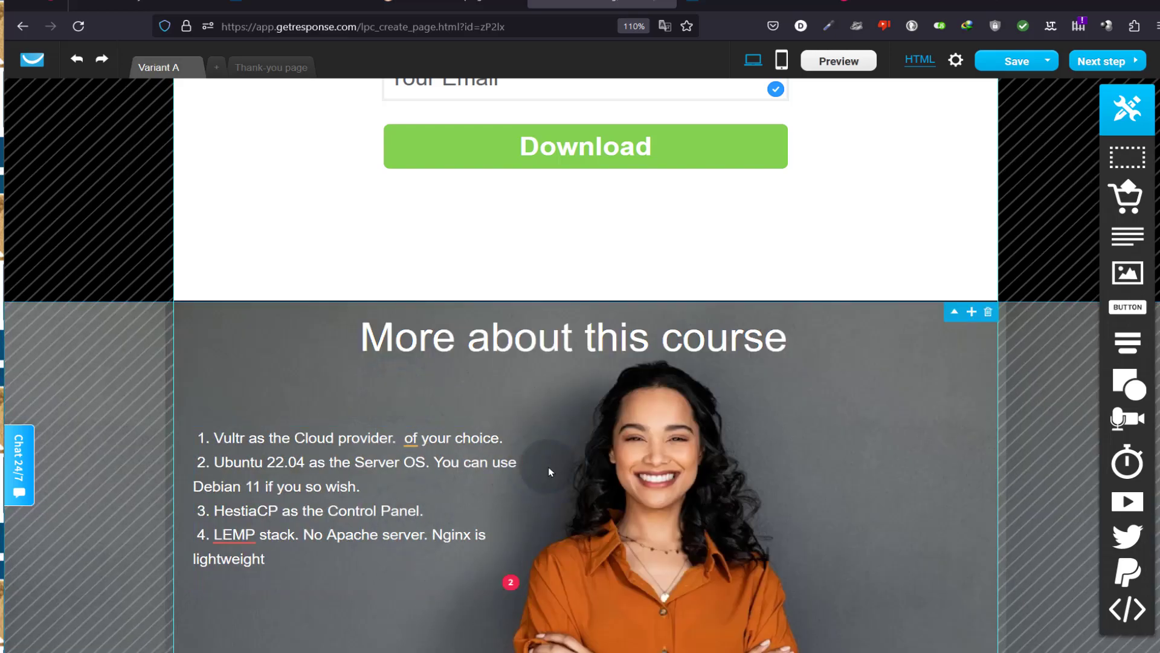
- Reduce the list's font size to 15
left_click(334, 524)
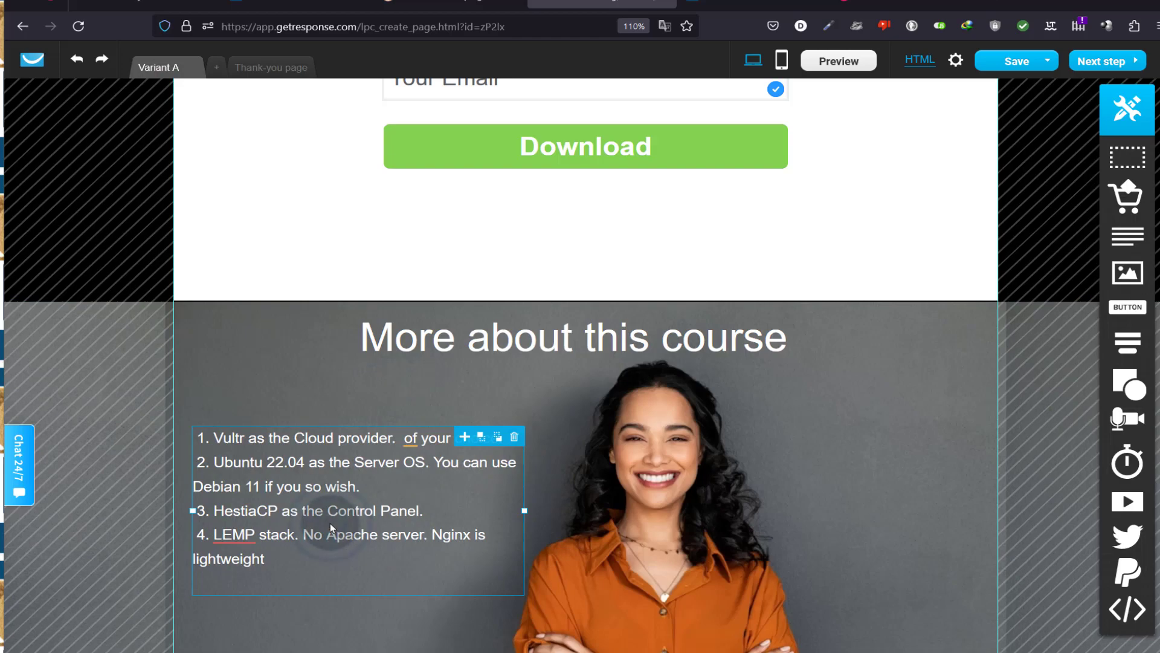
double_click(330, 523)
left_click(256, 401)
left_click(257, 401)
left_click(256, 401)
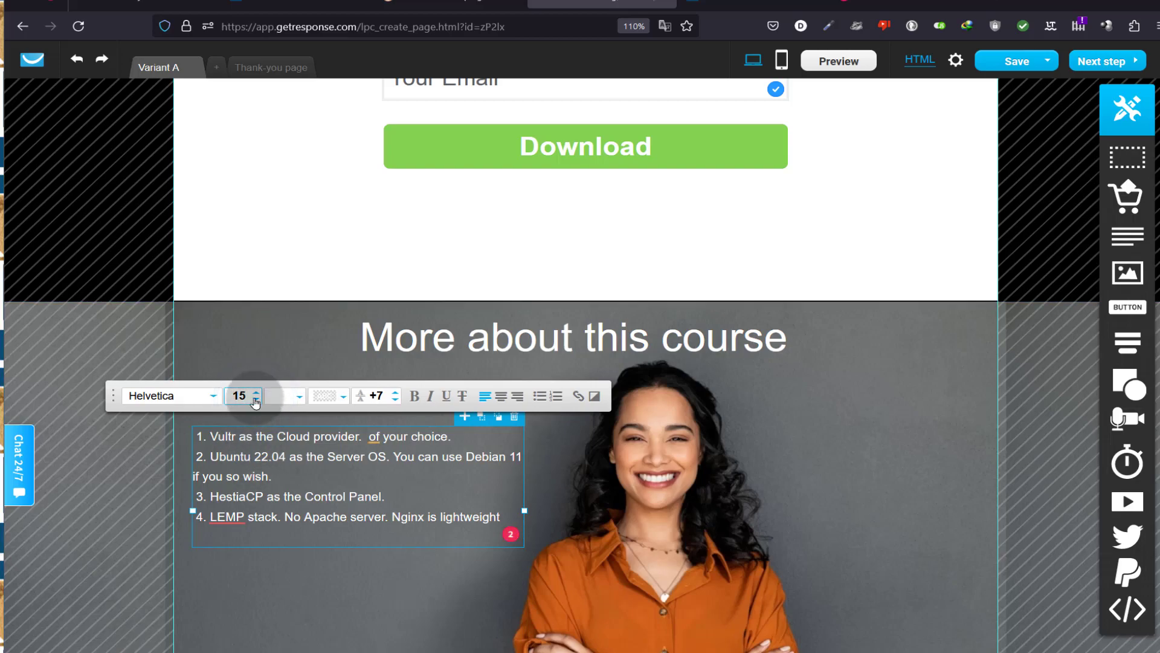
left_click(362, 600)
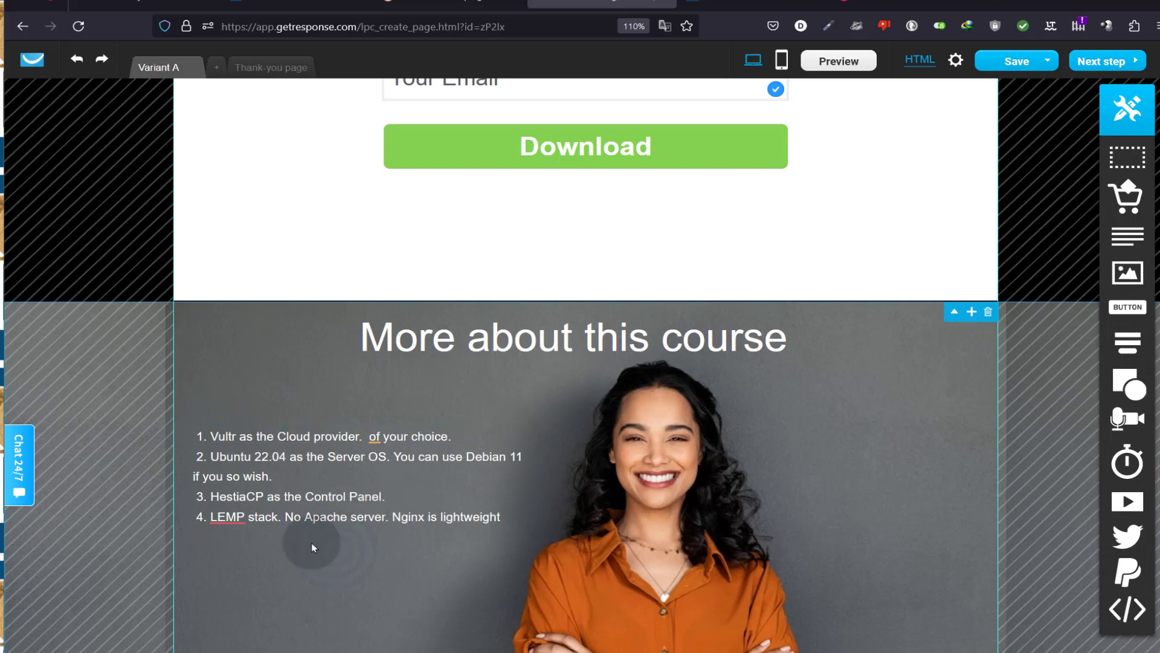
- Widen the list's text box towards the woman until the Ubuntu 22.04 item fits on a single line
left_click(502, 481)
left_click_drag(522, 484, 609, 489)
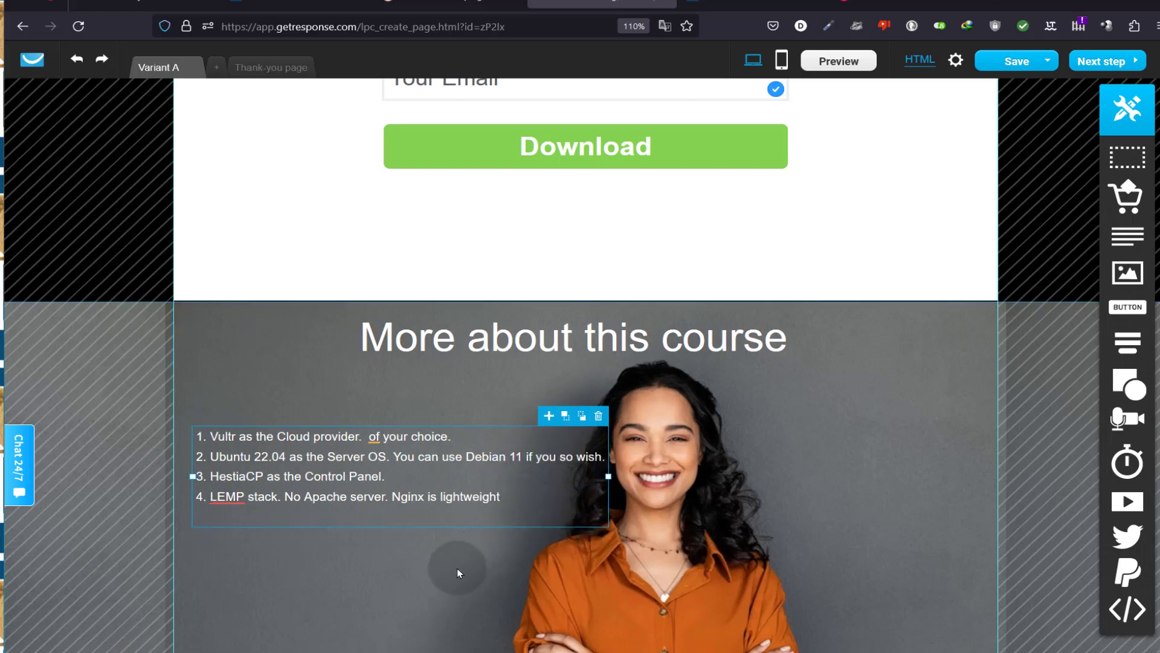
- Try to add a new section below the "More about this course" section
left_click(457, 571)
scroll(515, 530, "down", 1)
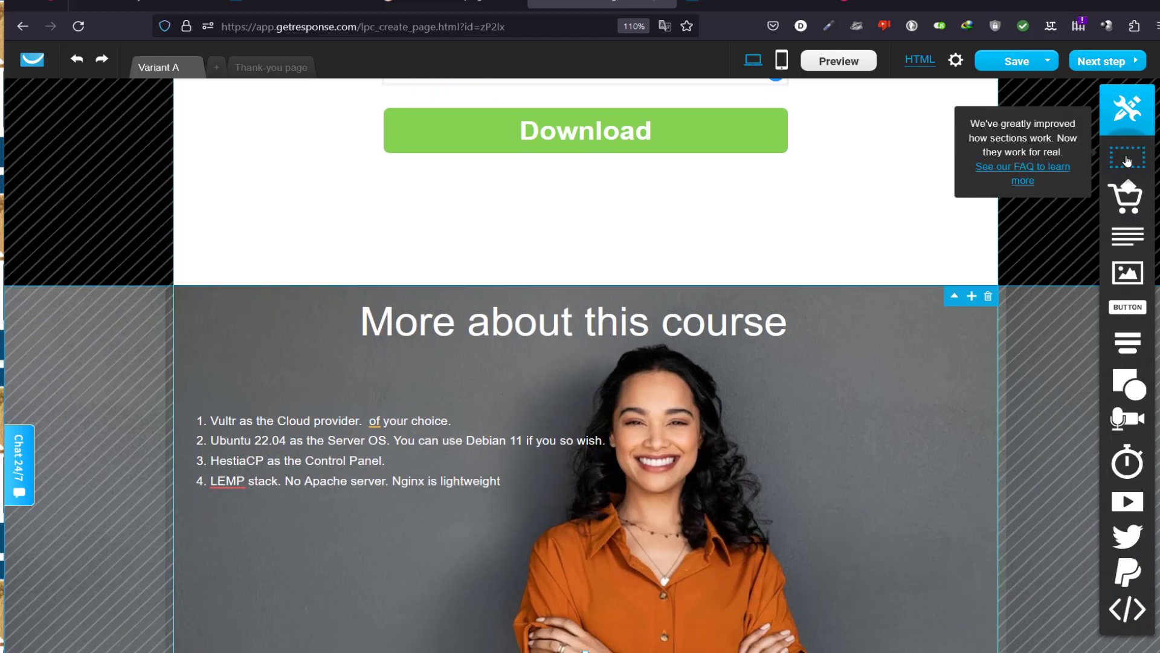
left_click_drag(1128, 158, 570, 622)
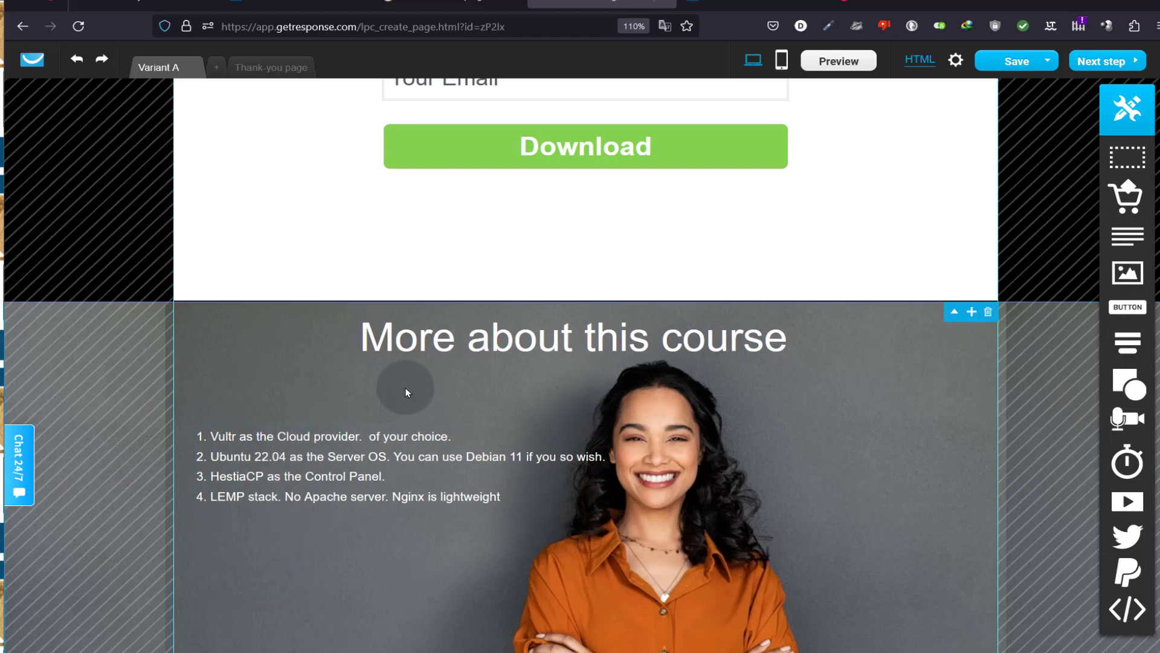
mouse_move(1140, 167)
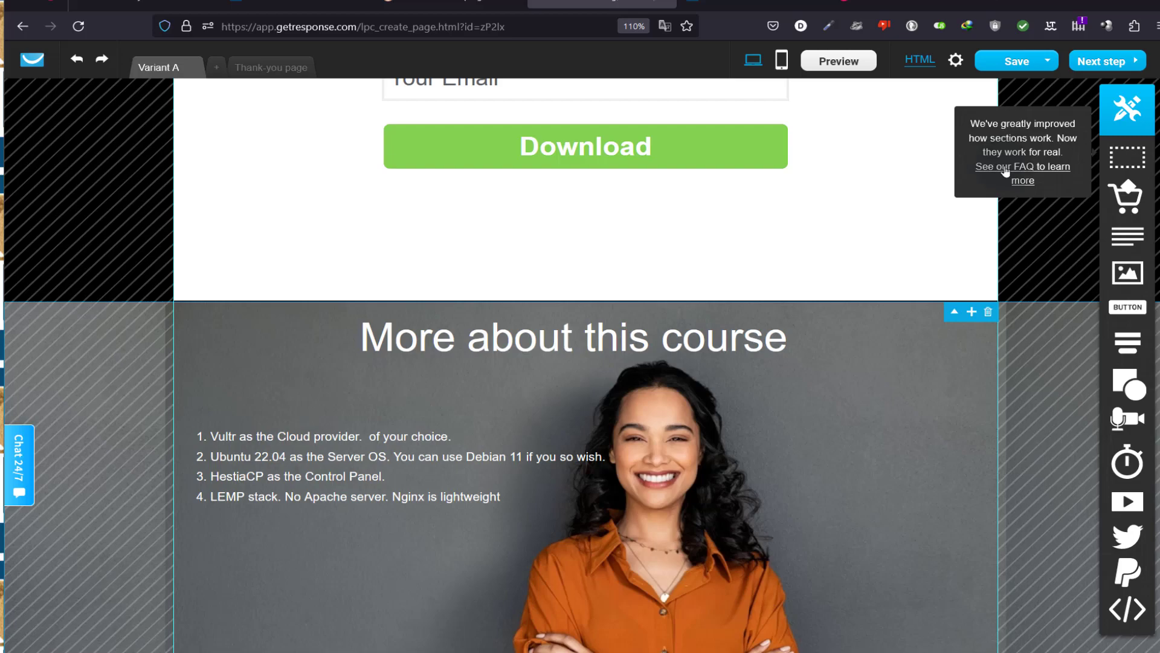
left_click(827, 321)
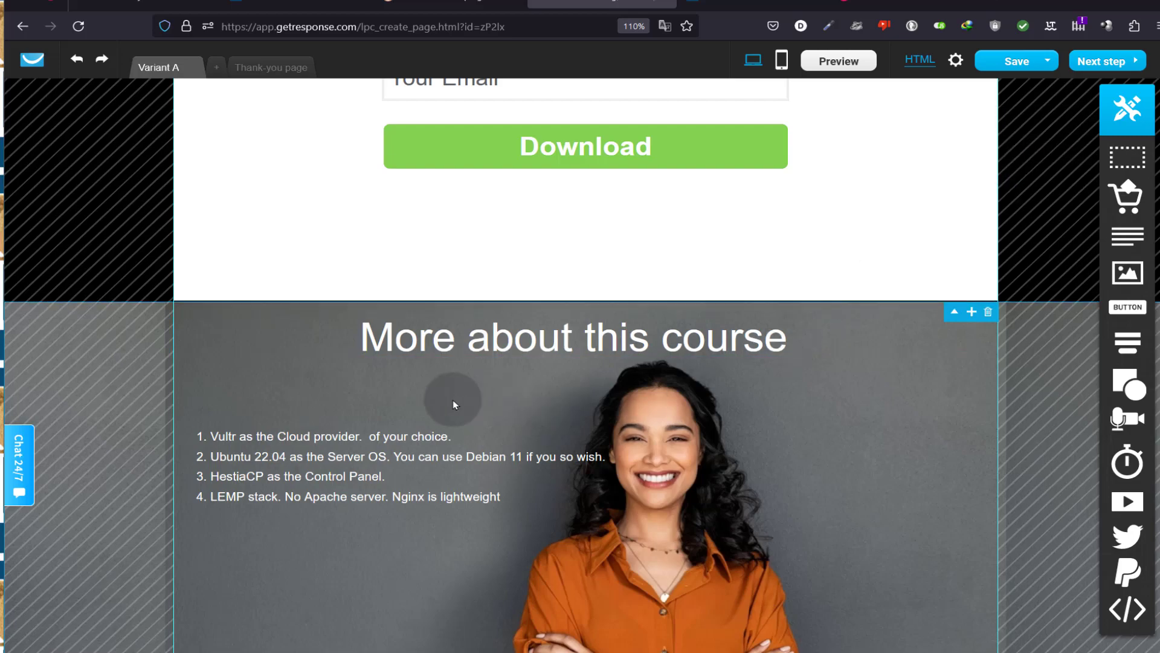
scroll(397, 495, "down", 1)
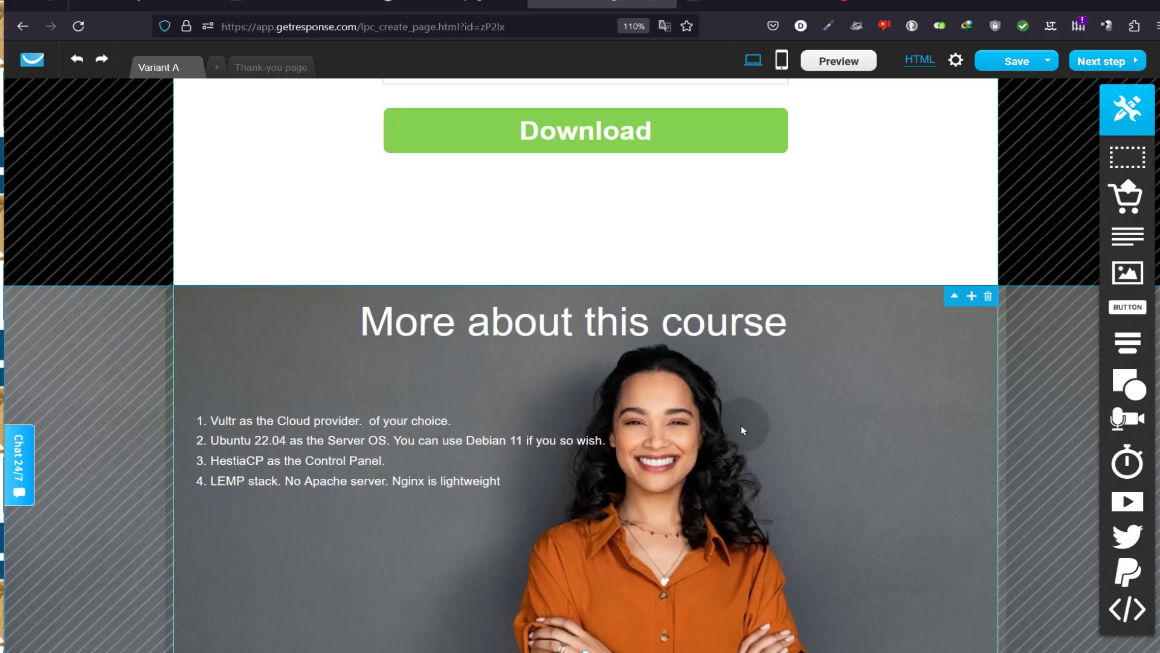
- Duplicate the numbered list's text box and place the copy on the other side of the woman
left_click(333, 426)
scroll(333, 426, "up", 1)
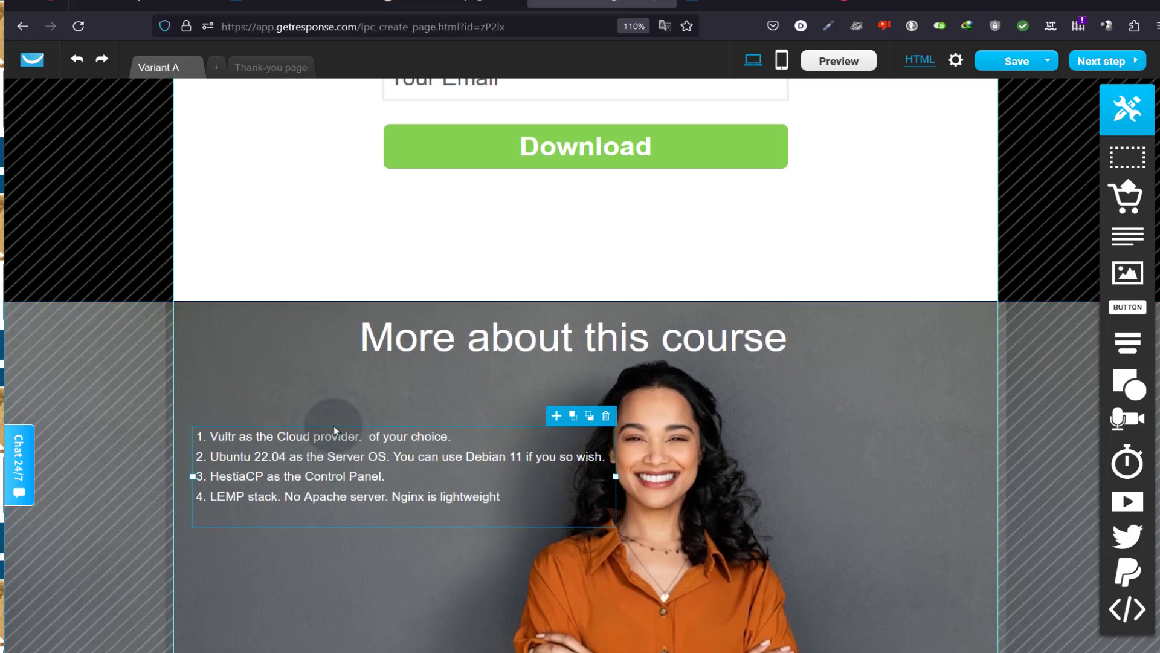
key("ctrl+v")
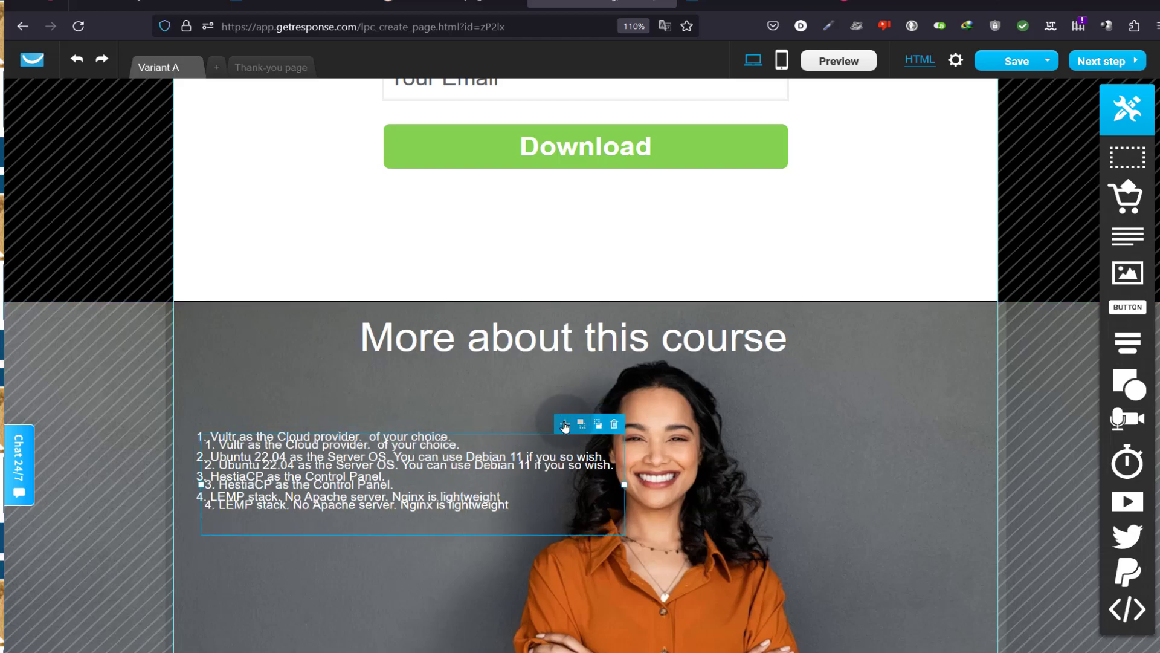
left_click_drag(565, 425, 829, 518)
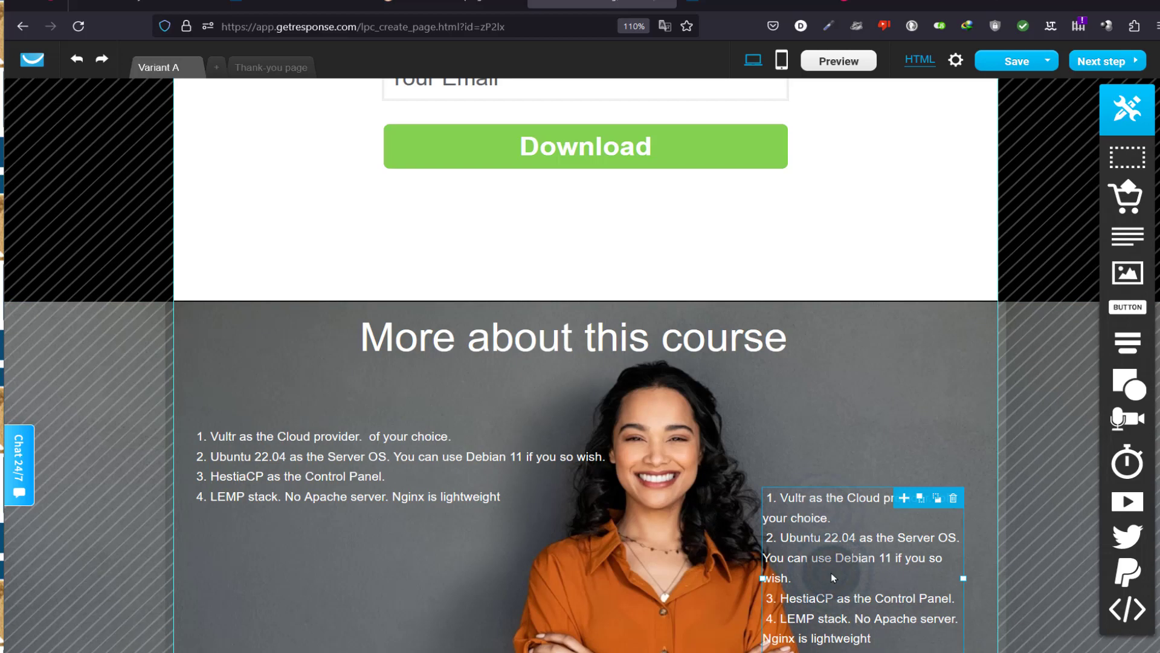
- Delete items 3 and 4 from the copied list and move the copy beneath the original list
double_click(832, 571)
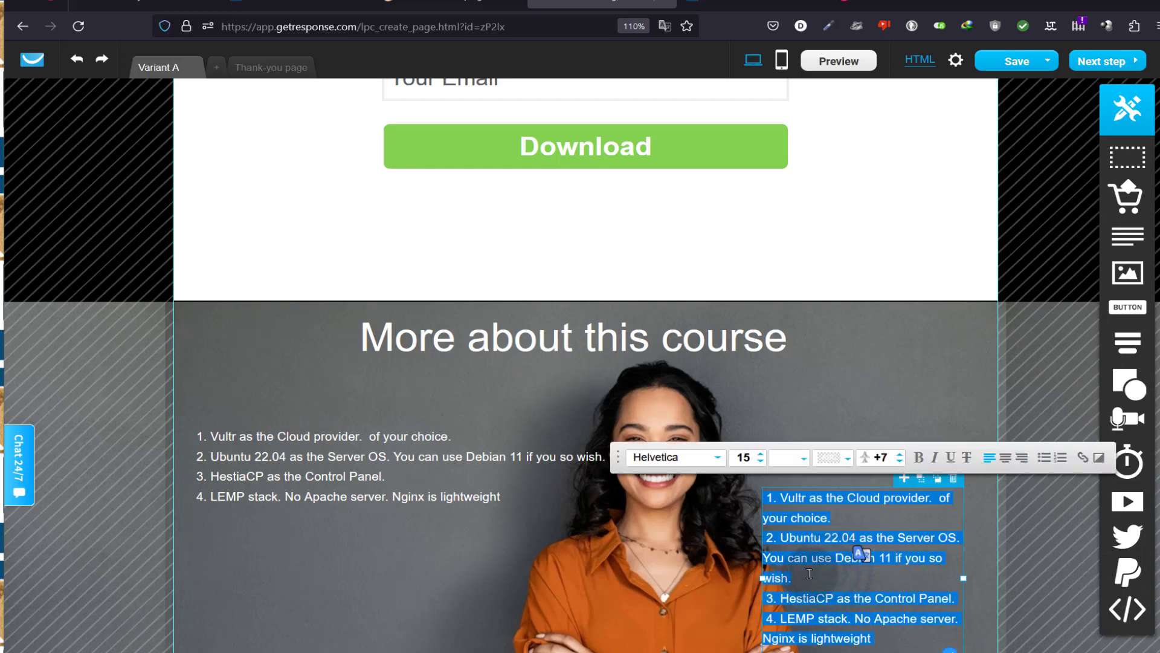
key("Delete")
key("Delete")
key("Delete")
key("Delete")
key("Delete")
key("Delete")
key("Delete")
key("Delete")
key("Delete")
key("Delete")
key("Delete")
key("Delete")
key("Delete")
key("Delete")
key("Delete")
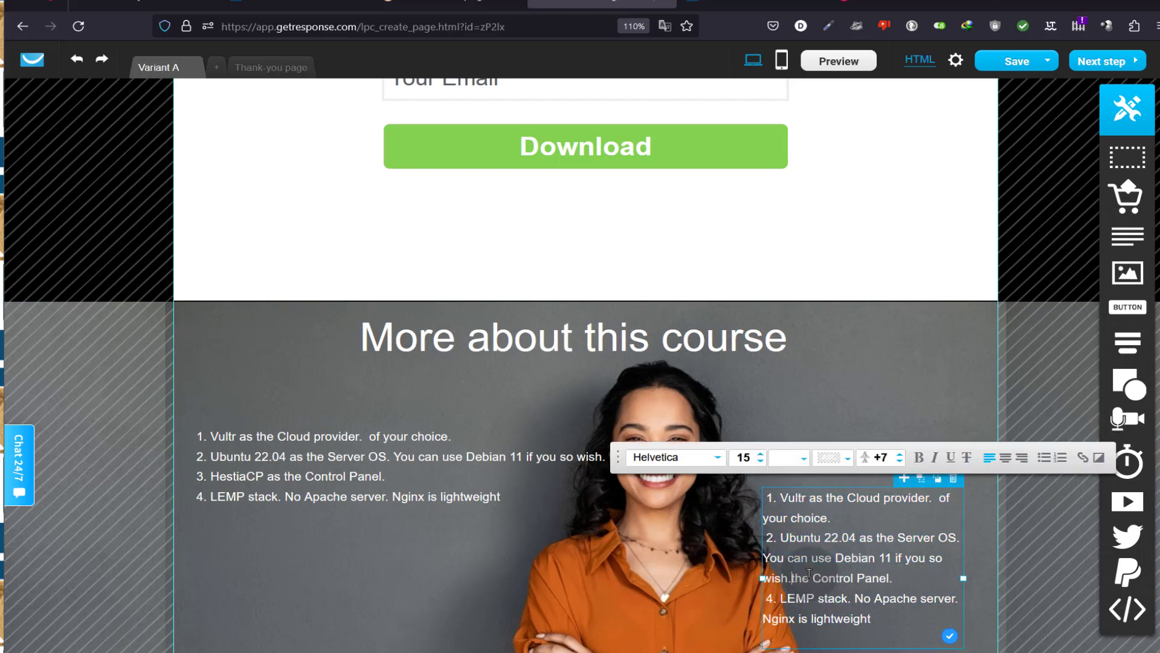
key("Delete")
key("Delete")
key("Delete")
key("Delete")
key("Delete")
key("Delete")
key("Delete")
key("Delete")
key("Delete")
key("Delete")
key("Delete")
key("Delete")
key("Delete")
key("Delete")
key("Delete")
key("Delete")
key("Delete")
key("Delete")
key("Delete")
key("Delete")
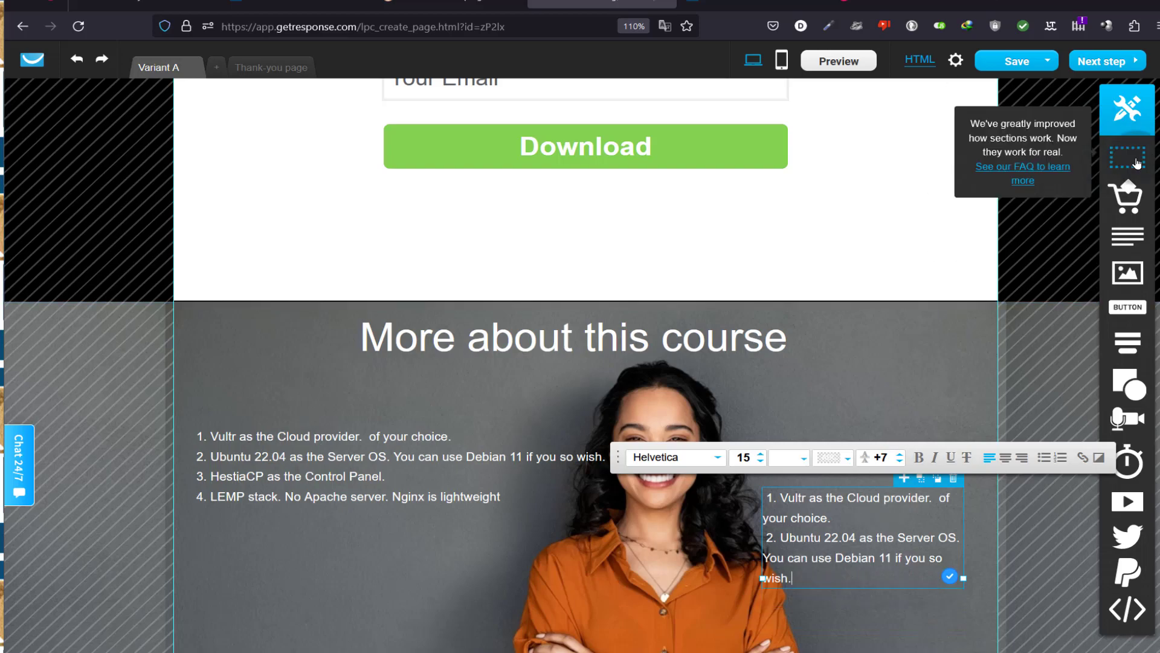
left_click(866, 601)
left_click_drag(833, 538, 306, 577)
- Insert an empty section between the sign-up form and "More about this course", and move it below the course section
scroll(1048, 197, "up", 4)
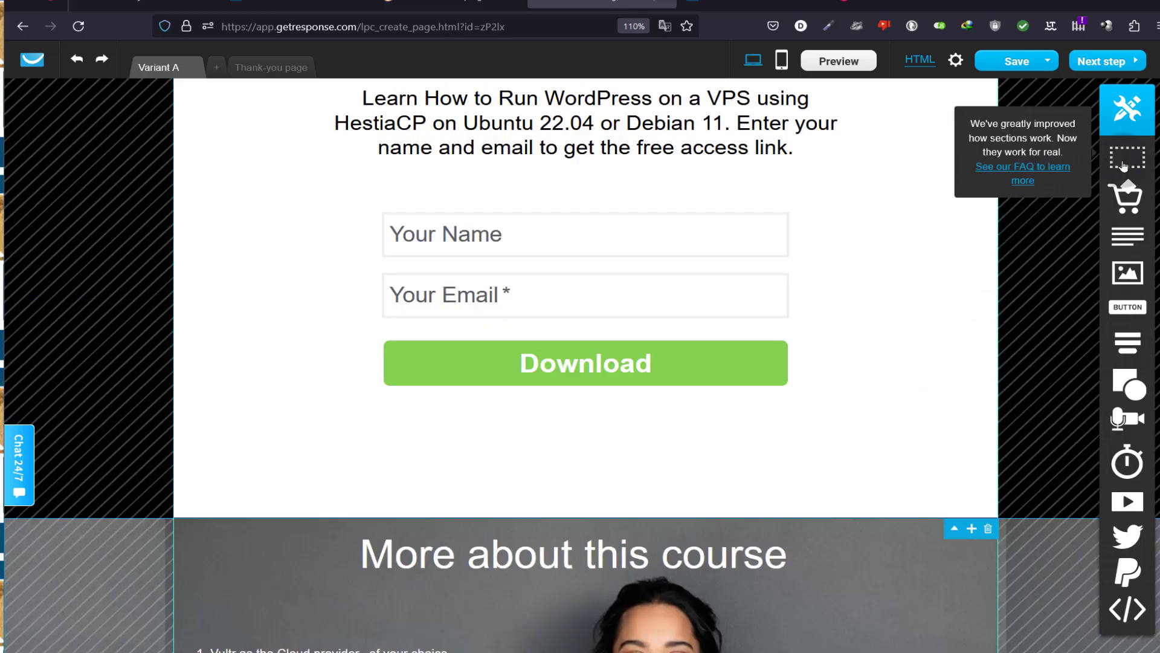
left_click_drag(1108, 162, 536, 505)
scroll(793, 496, "down", 6)
scroll(807, 470, "up", 2)
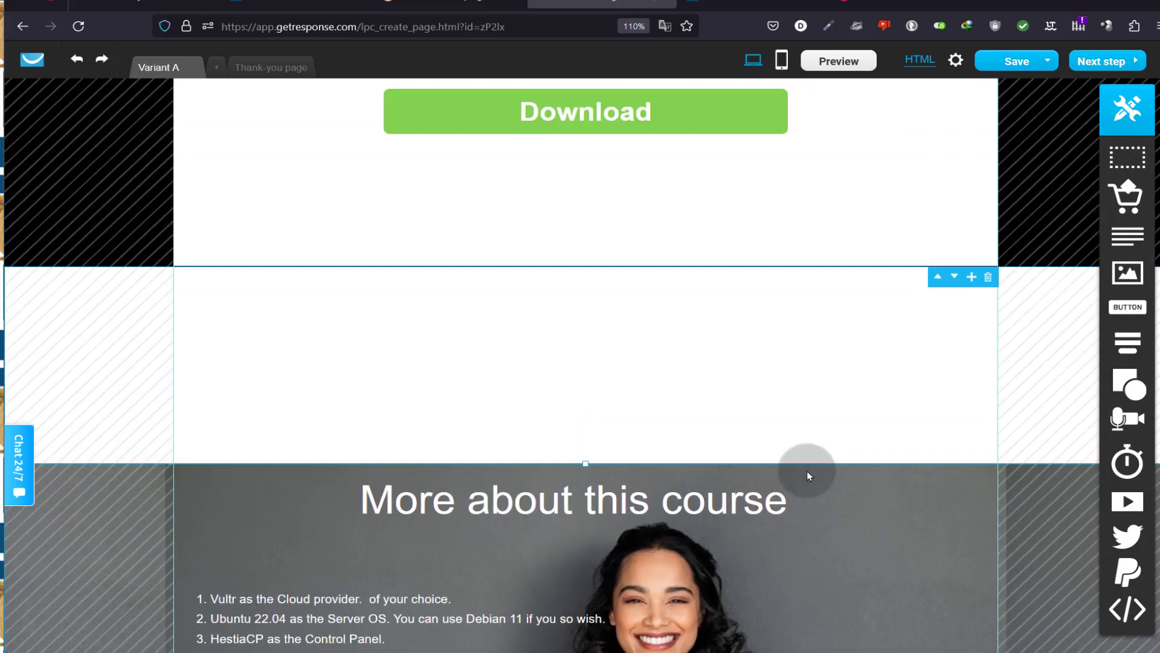
left_click(956, 279)
scroll(624, 448, "down", 3)
left_click(516, 536)
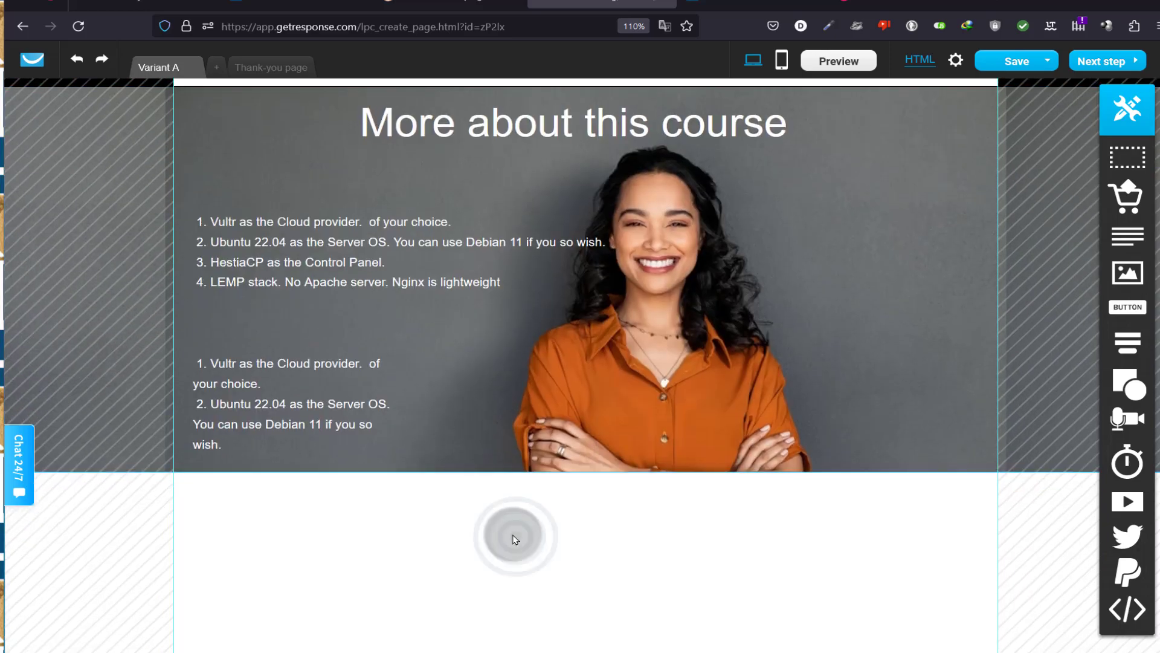
- Apply the solid color #FFFFFF as the background of the new empty section
scroll(487, 588, "up", 7)
scroll(490, 585, "down", 1)
scroll(489, 584, "down", 6)
double_click(518, 575)
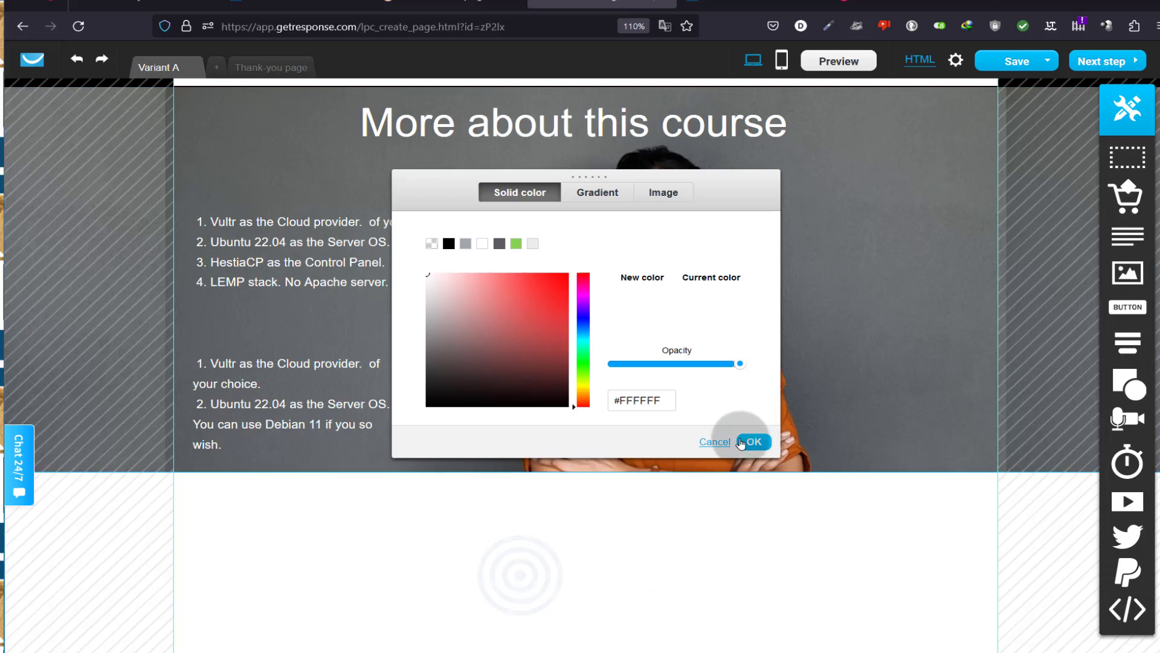
left_click(752, 439)
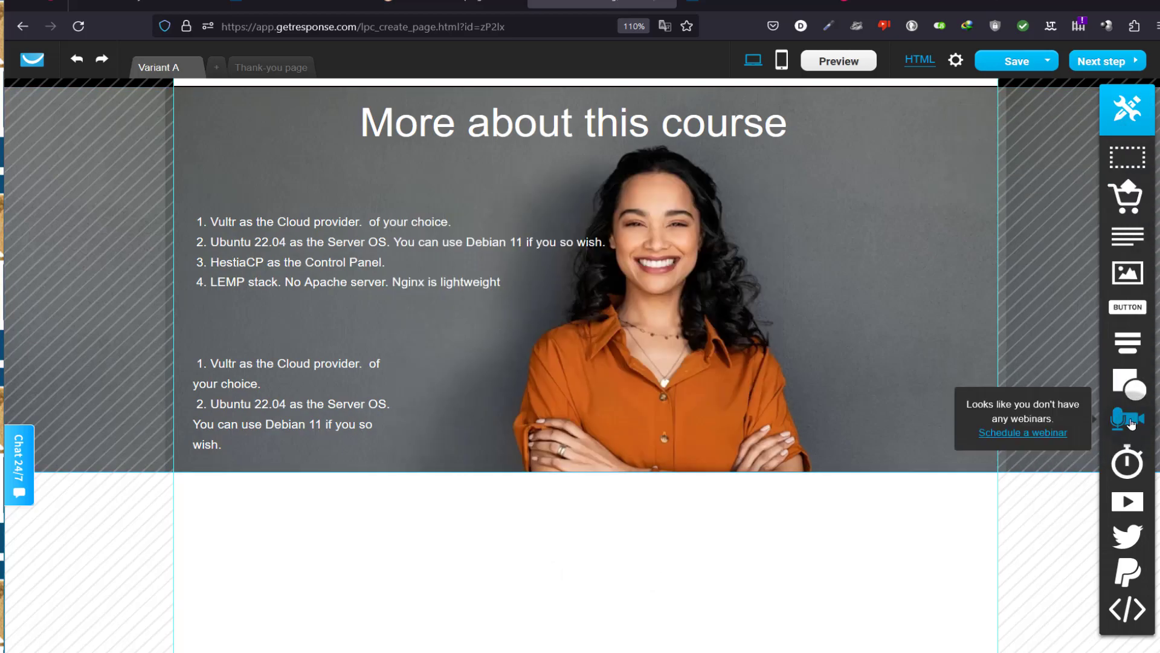
- Place a static form in the empty section below the course details and delete it again
mouse_move(1134, 398)
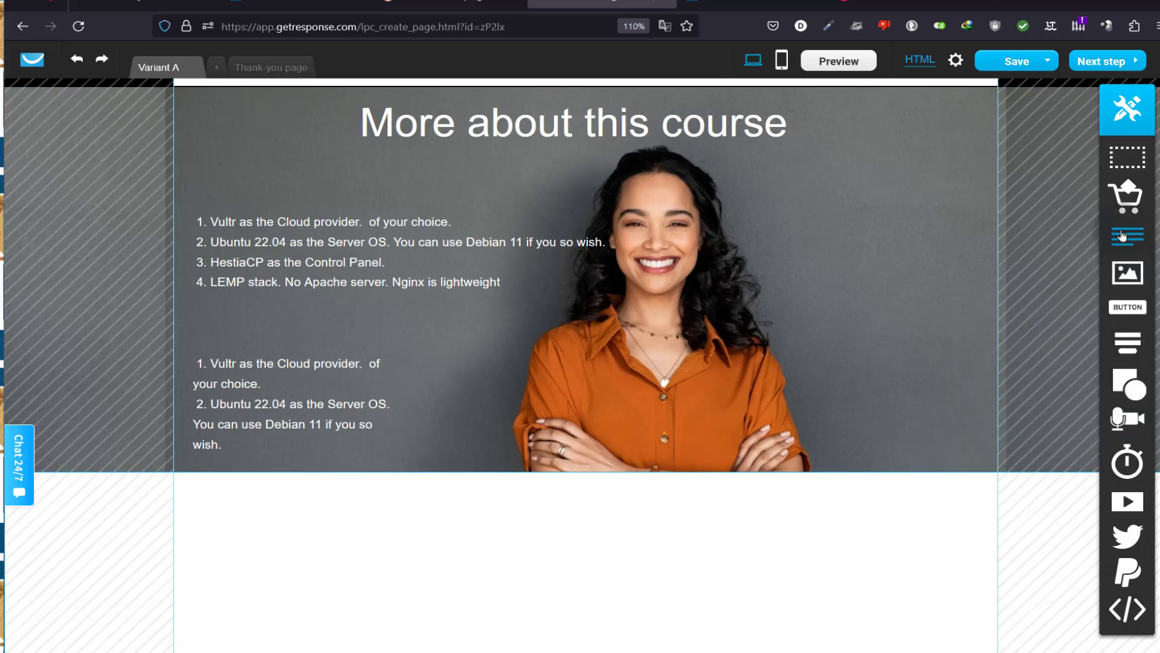
mouse_move(1132, 358)
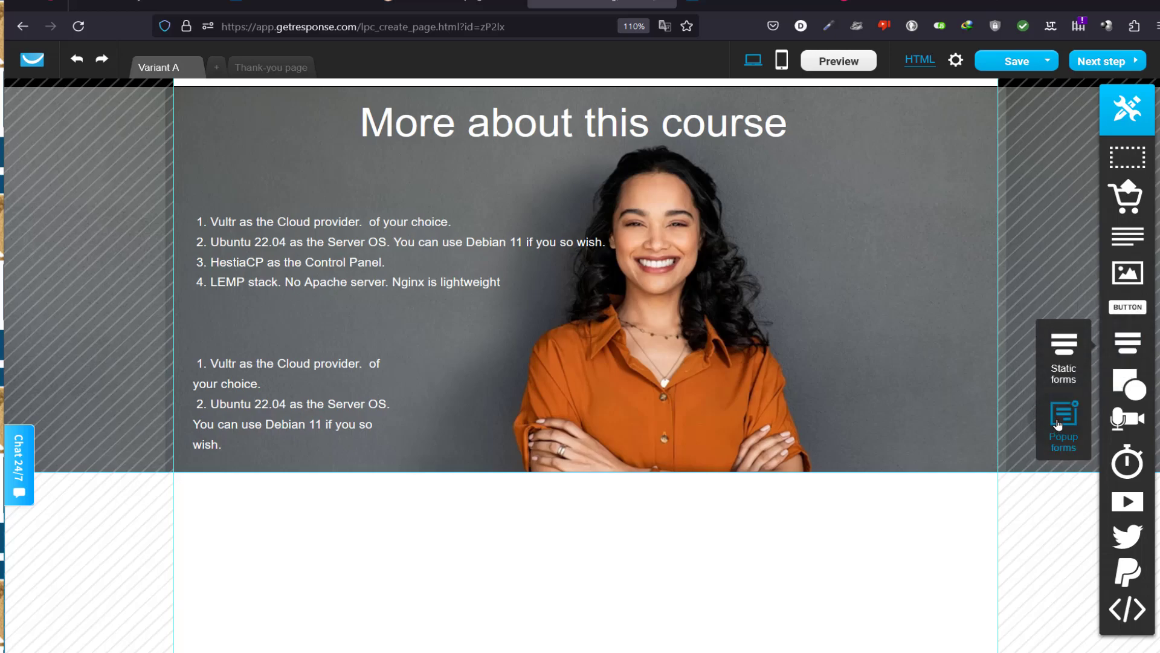
scroll(940, 427, "up", 10)
scroll(927, 434, "down", 10)
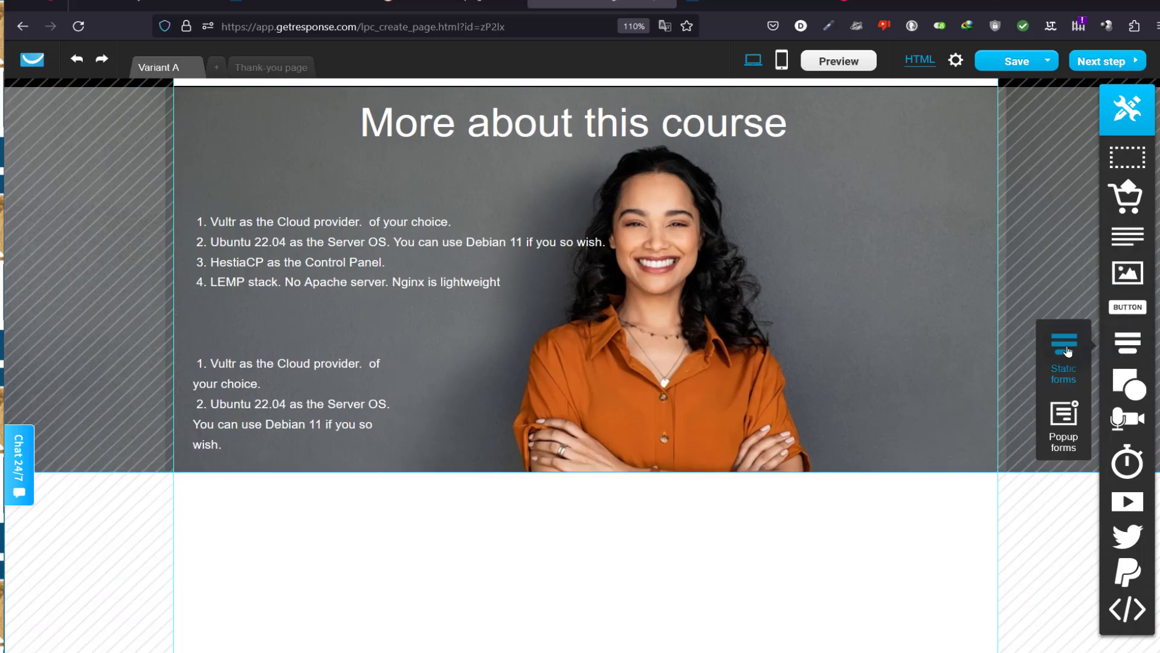
left_click_drag(1067, 347, 507, 587)
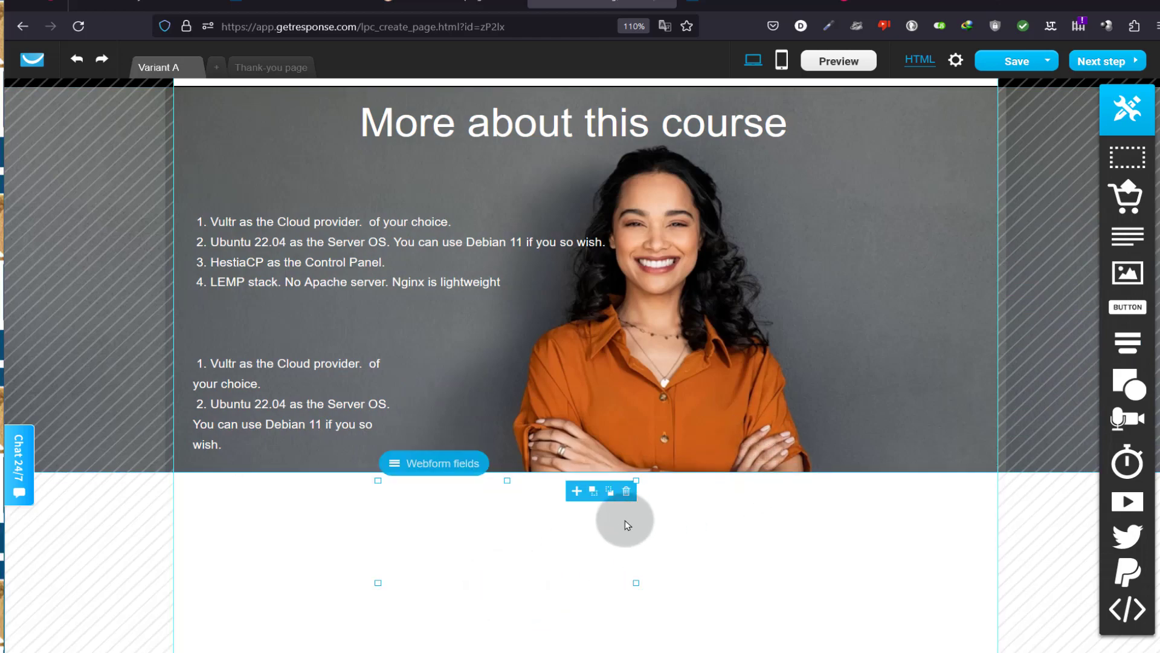
left_click(626, 491)
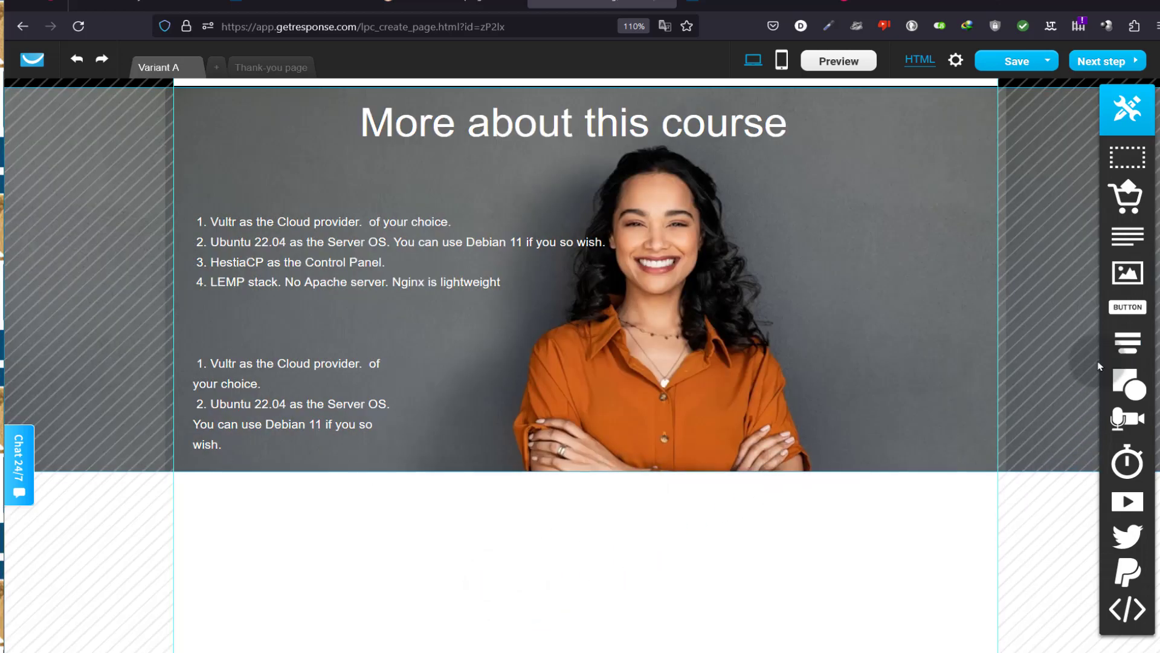
- Add an exit popup form to the empty section and save it with its default settings
mouse_move(1128, 342)
left_click_drag(1064, 423, 510, 550)
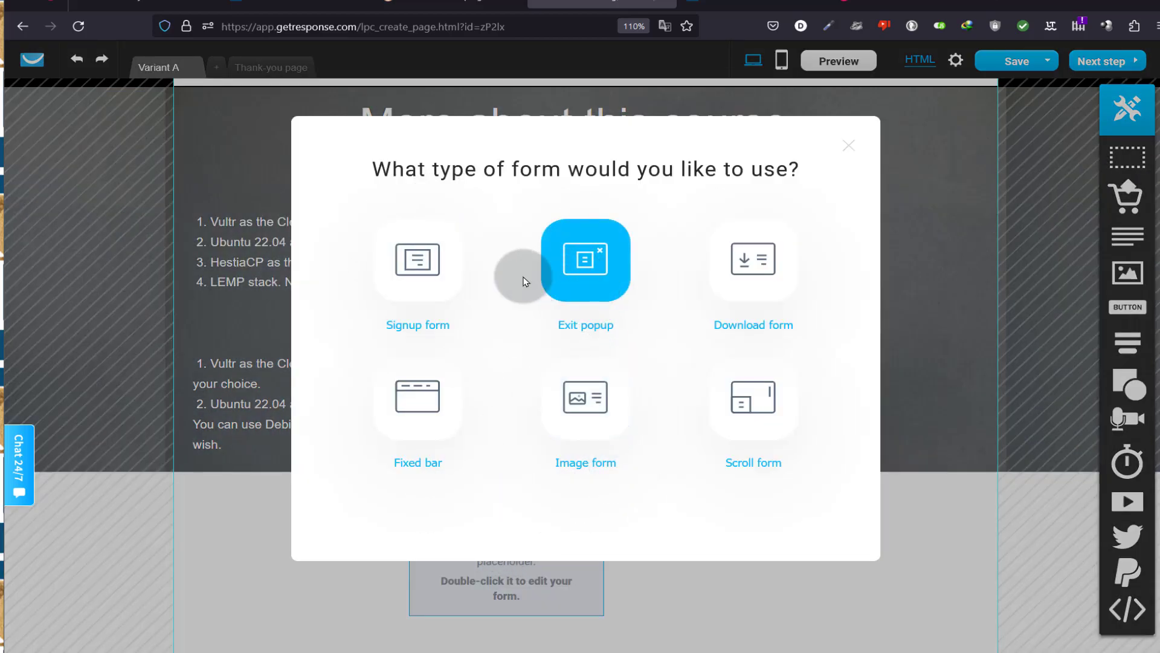
left_click(590, 272)
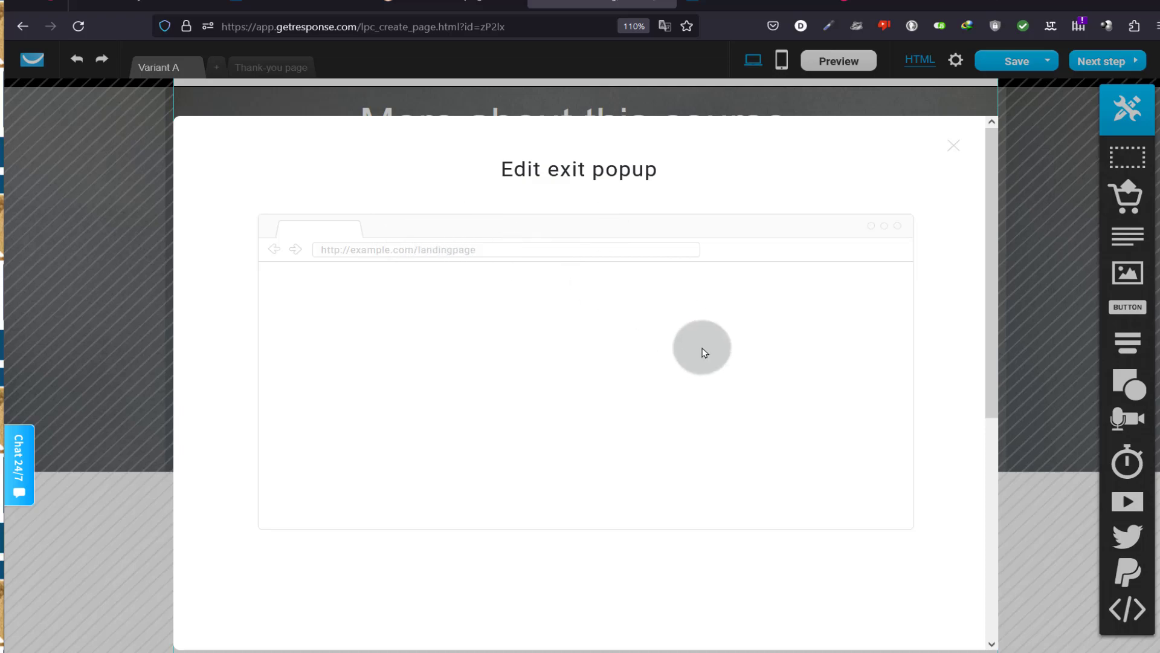
scroll(797, 456, "down", 8)
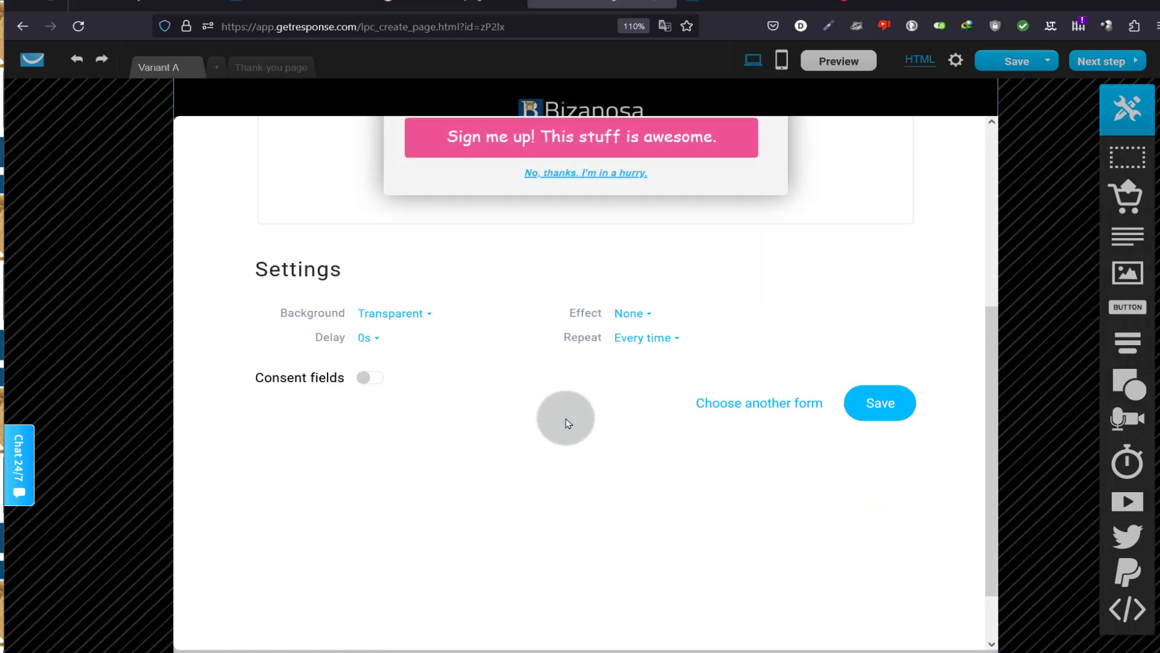
scroll(551, 404, "up", 5)
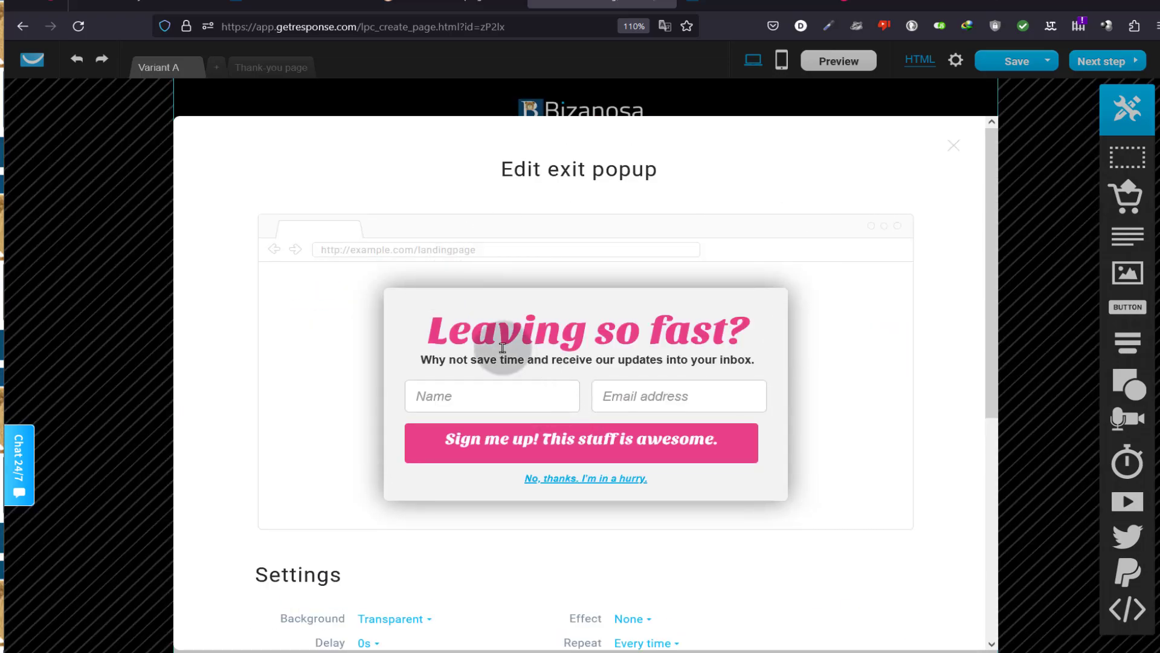
left_click(515, 336)
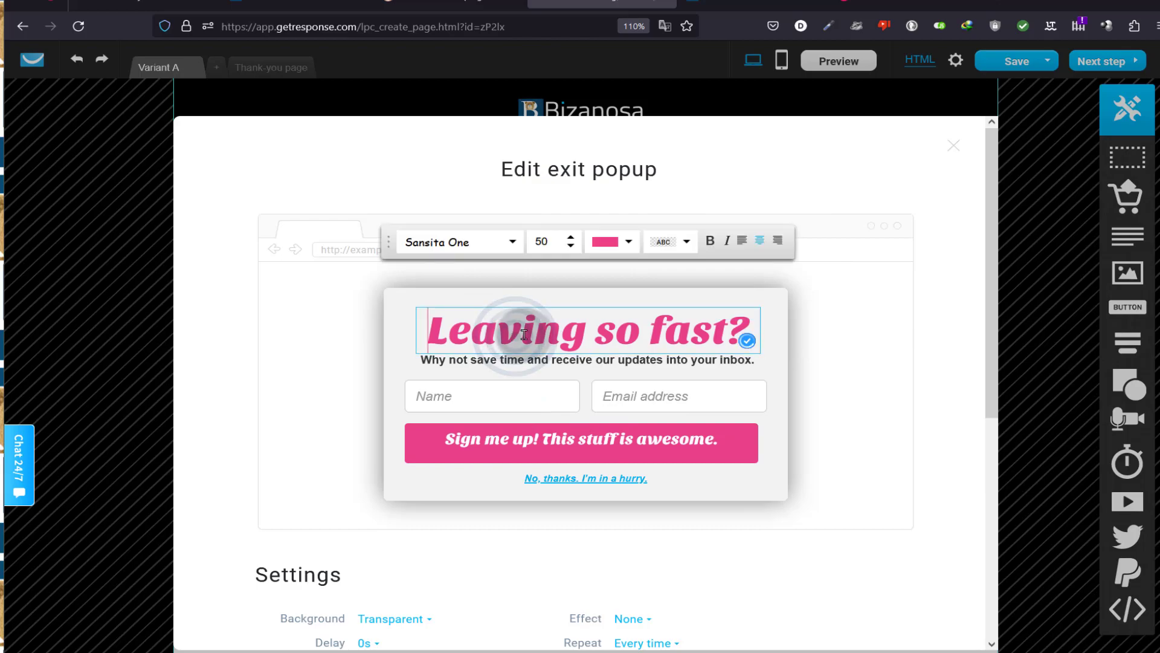
scroll(517, 336, "down", 5)
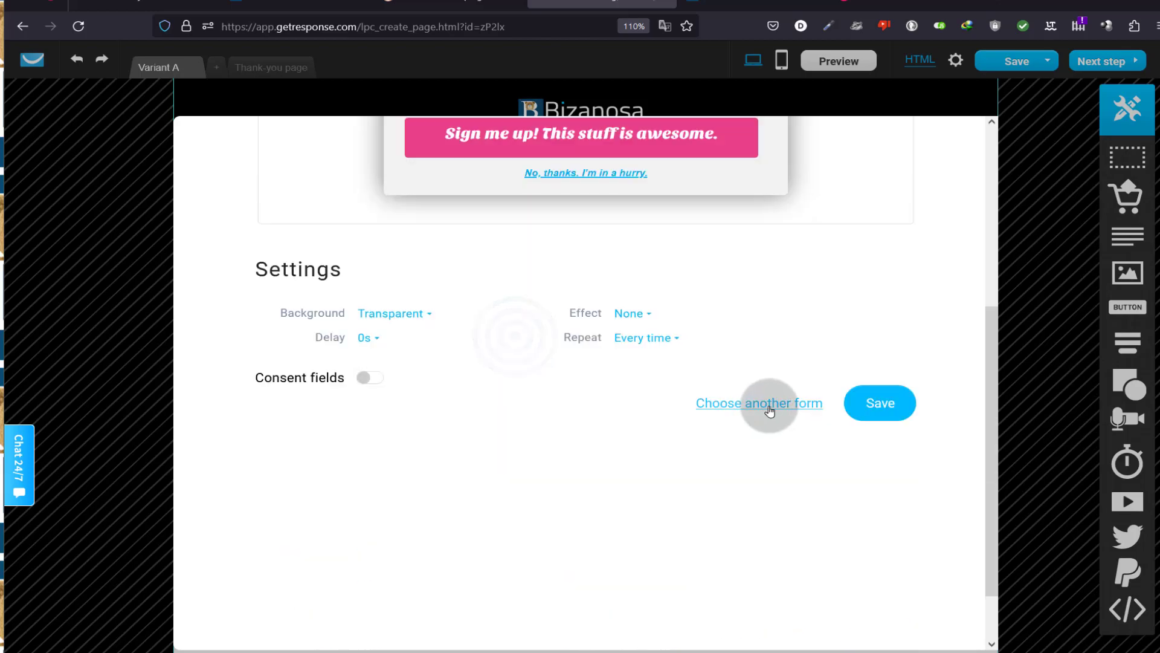
left_click(881, 414)
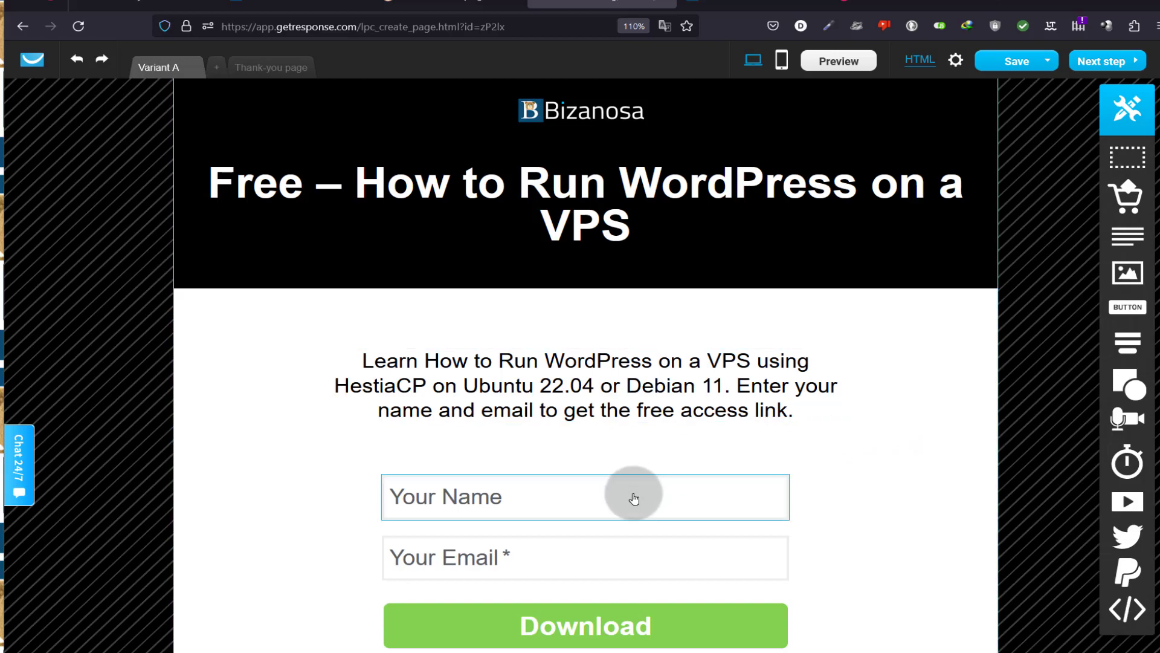
- Delete the exit popup form placeholder from the section below the course details
scroll(631, 492, "down", 10)
scroll(630, 490, "down", 2)
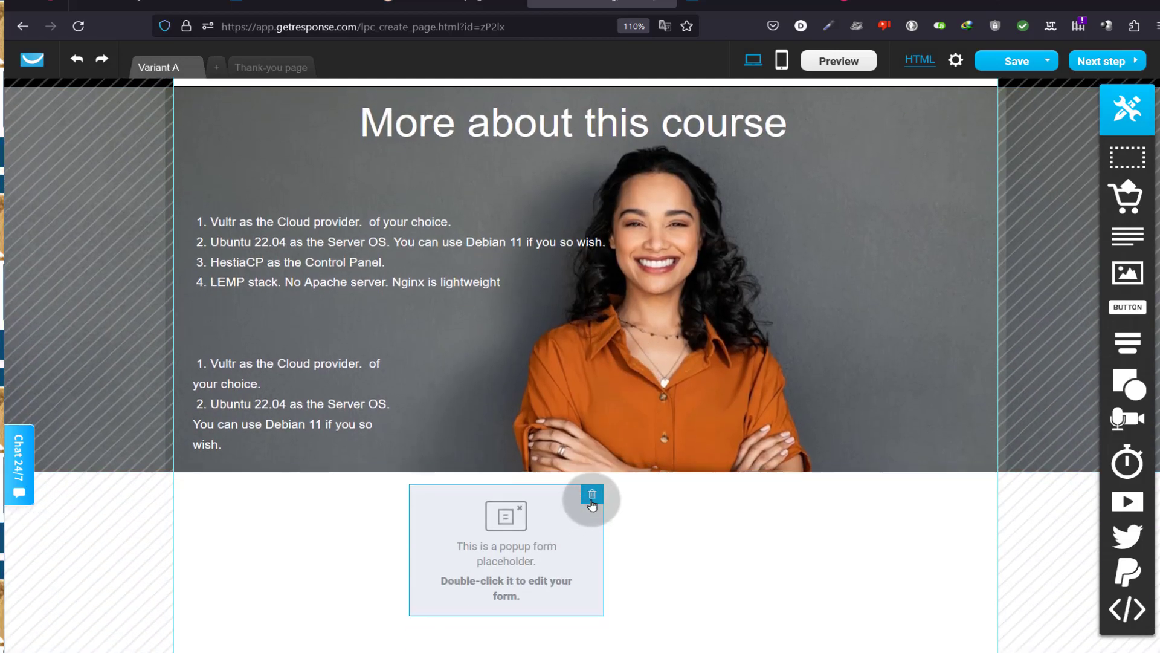
left_click(591, 497)
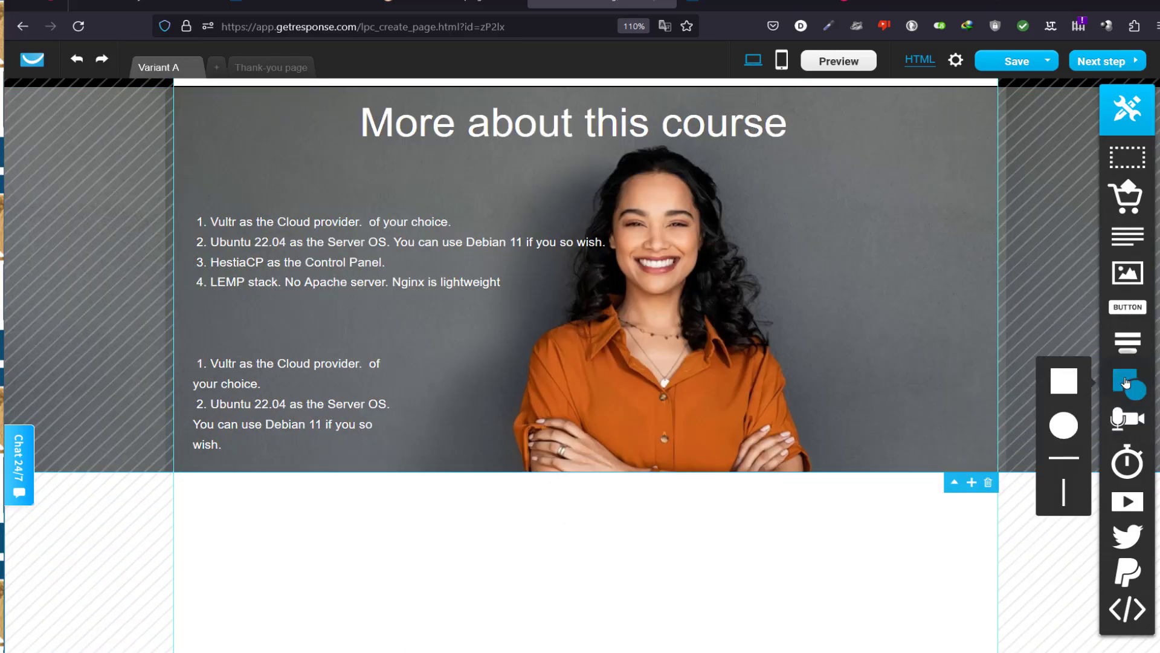
- Add a square shape at the left of the empty section and fill it with solid green #82D24F
left_click_drag(1064, 381, 306, 590)
left_click(275, 549)
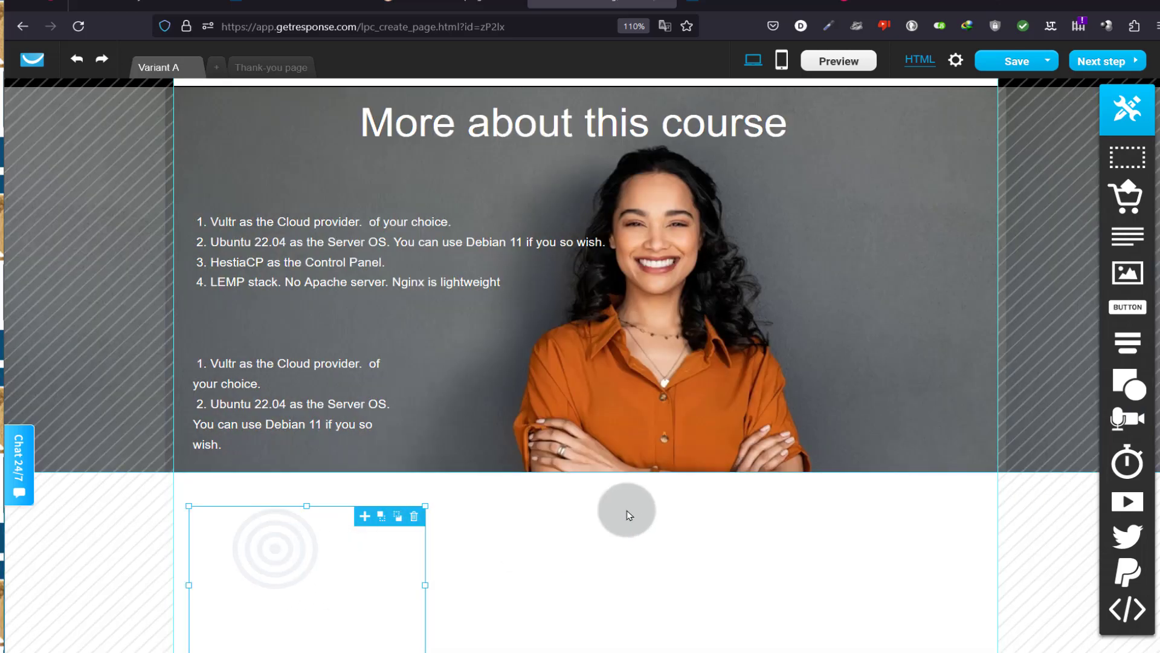
left_click(318, 580)
left_click(235, 535)
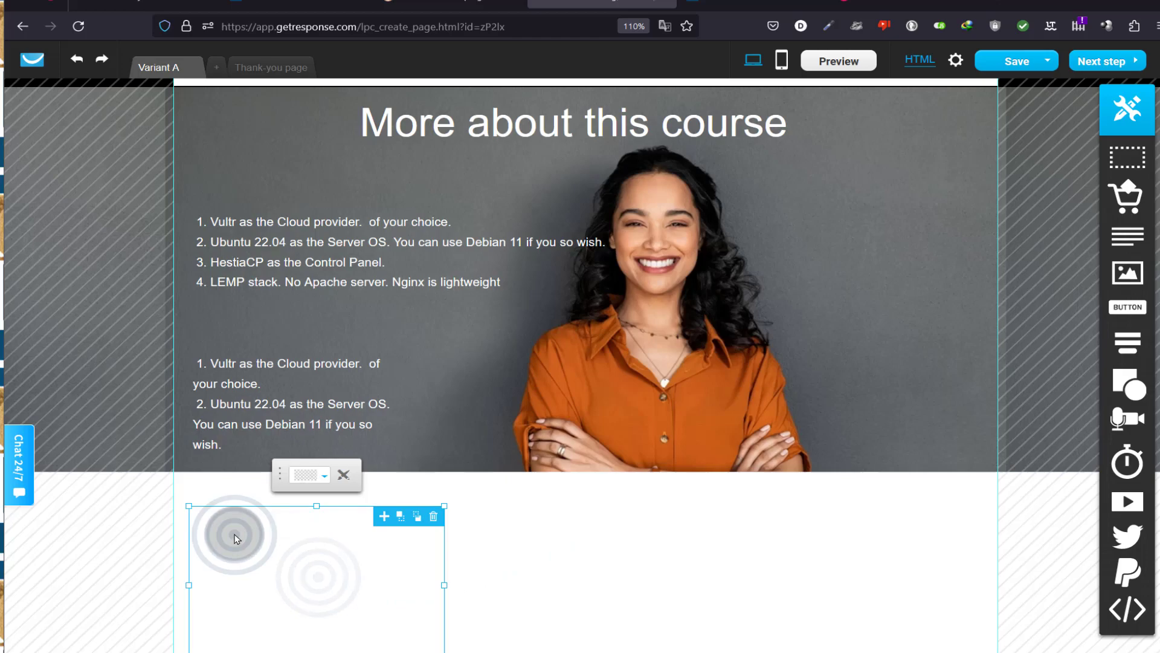
left_click(319, 488)
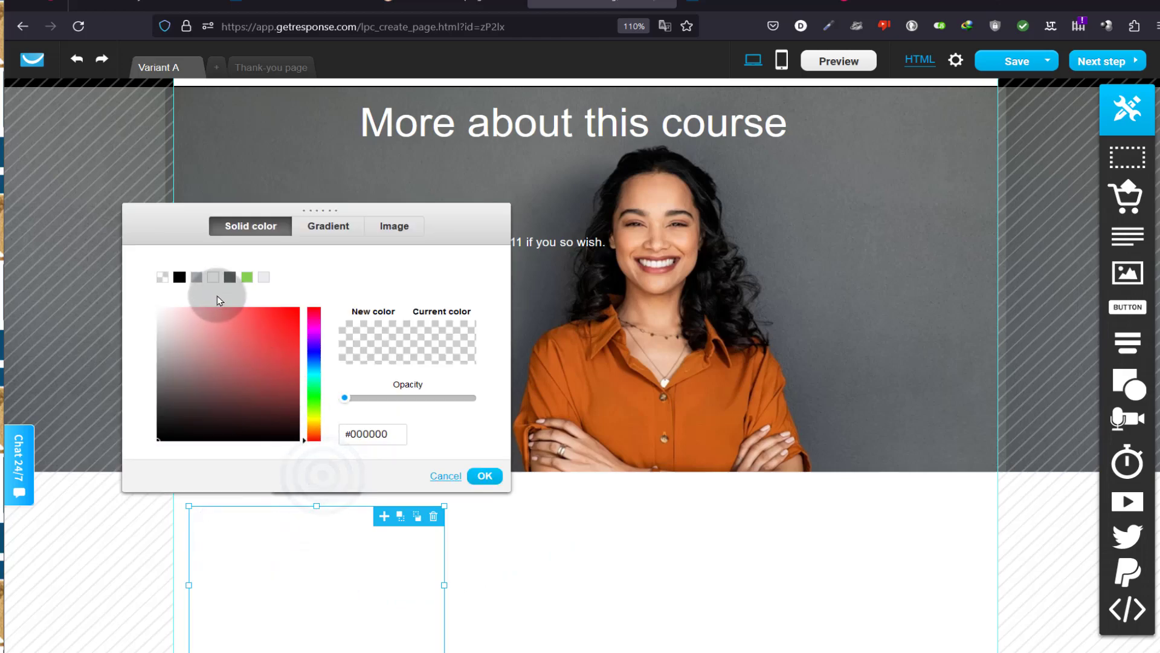
left_click(235, 279)
left_click(247, 277)
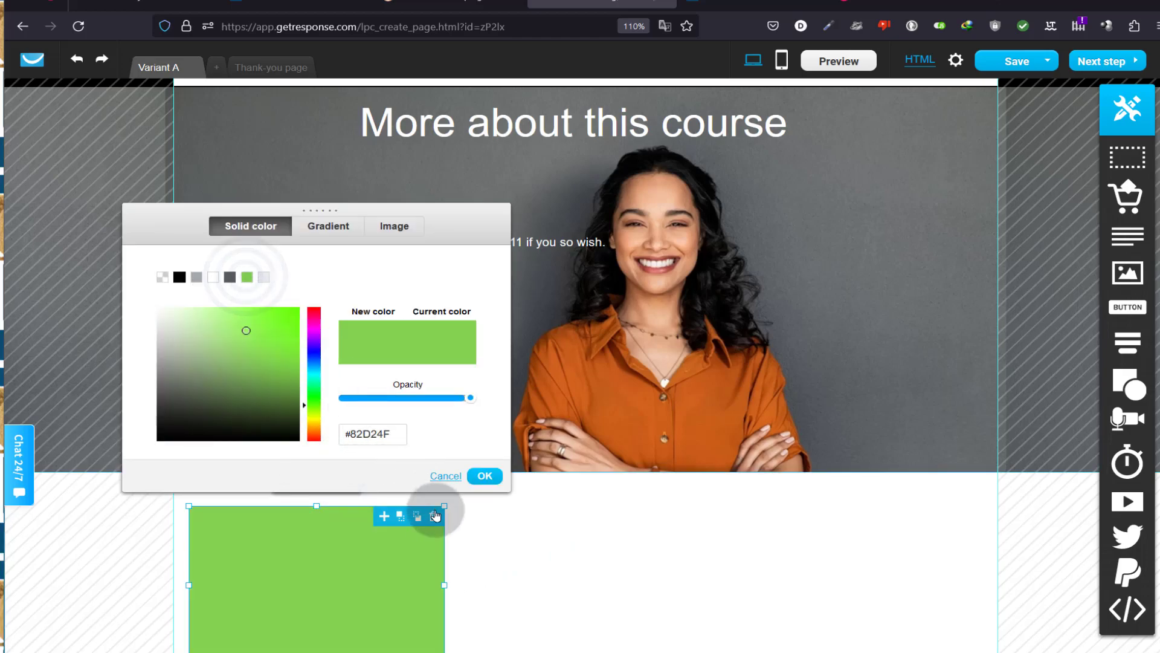
left_click(485, 476)
left_click(492, 529)
left_click(749, 532)
- Add a text box on the green square and set its text color to white #FFFFFF
left_click_drag(1127, 236, 344, 547)
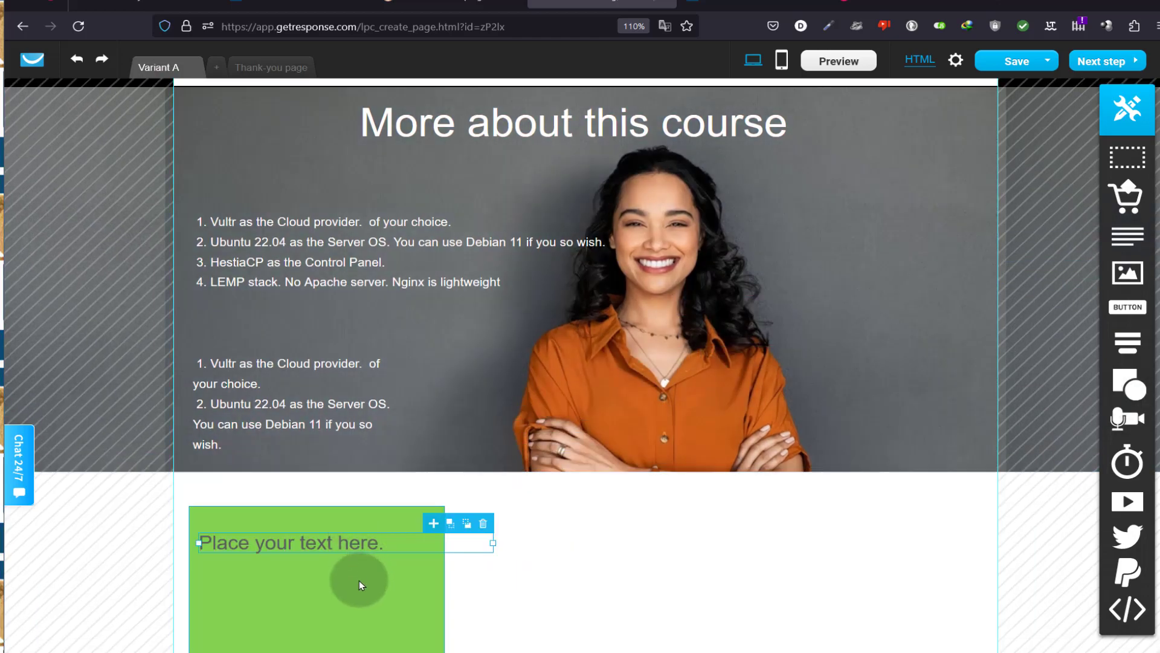
left_click(359, 581)
double_click(338, 544)
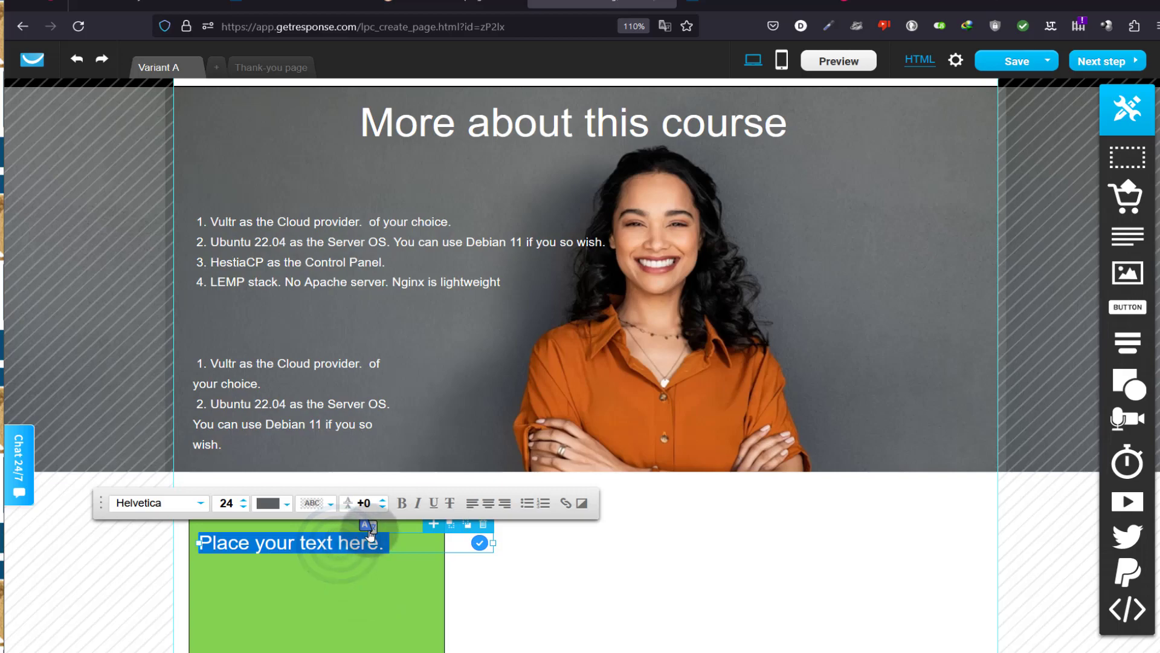
left_click(288, 509)
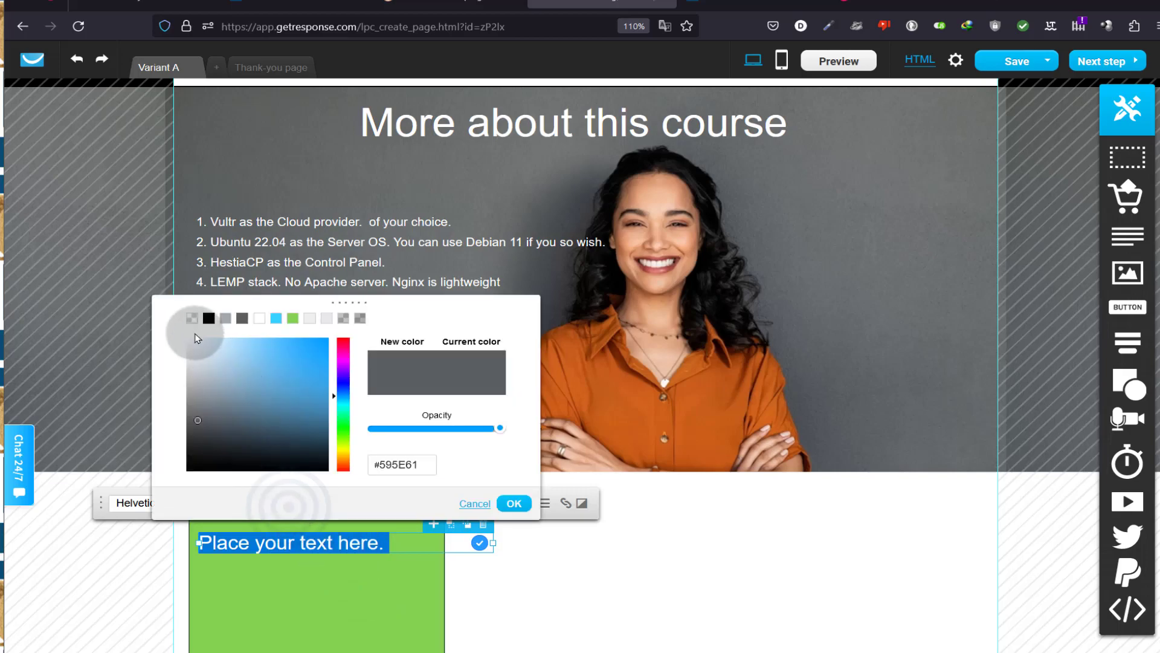
left_click(260, 320)
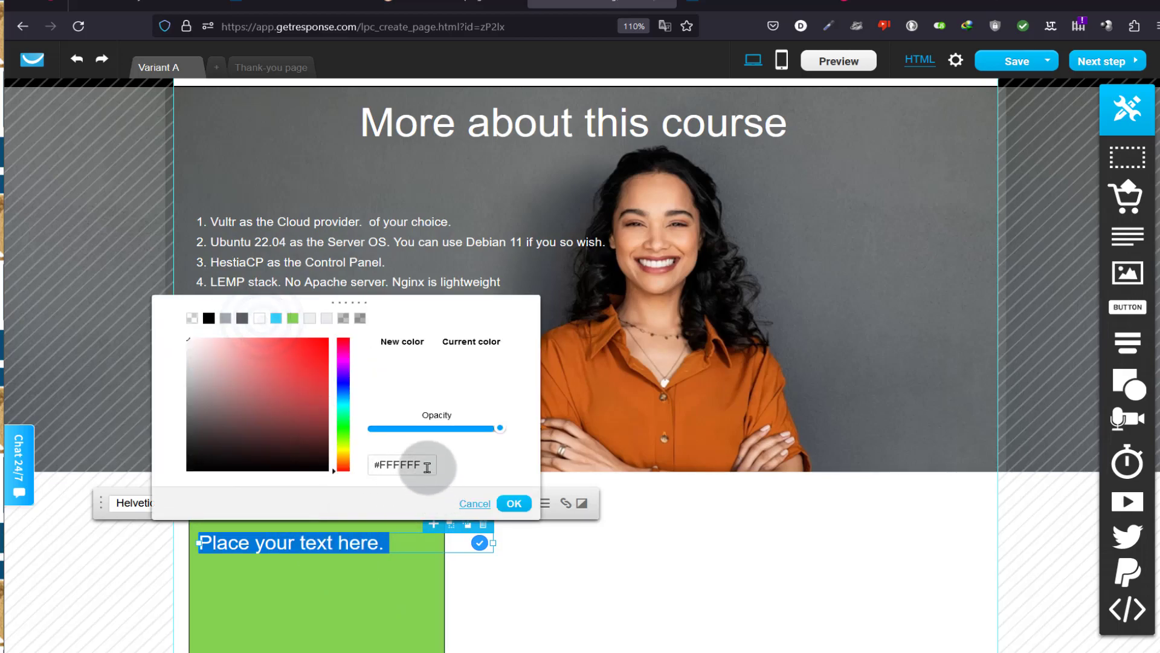
left_click(372, 552)
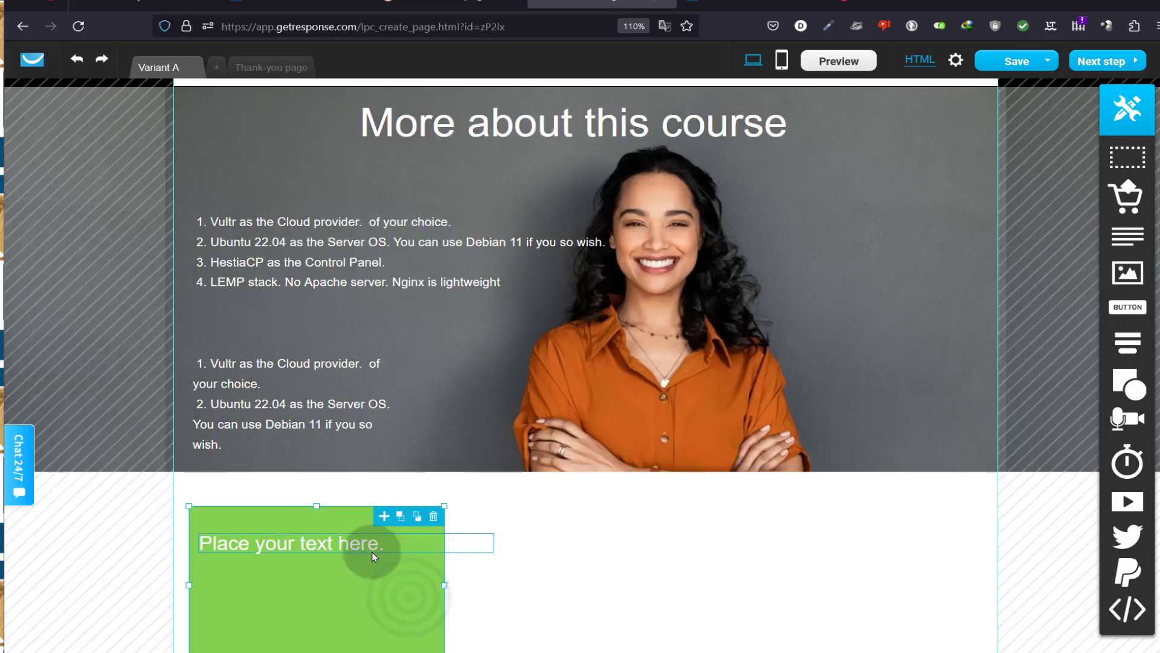
- Change the fill of the green square behind the white text to solid black #000000
left_click(420, 606)
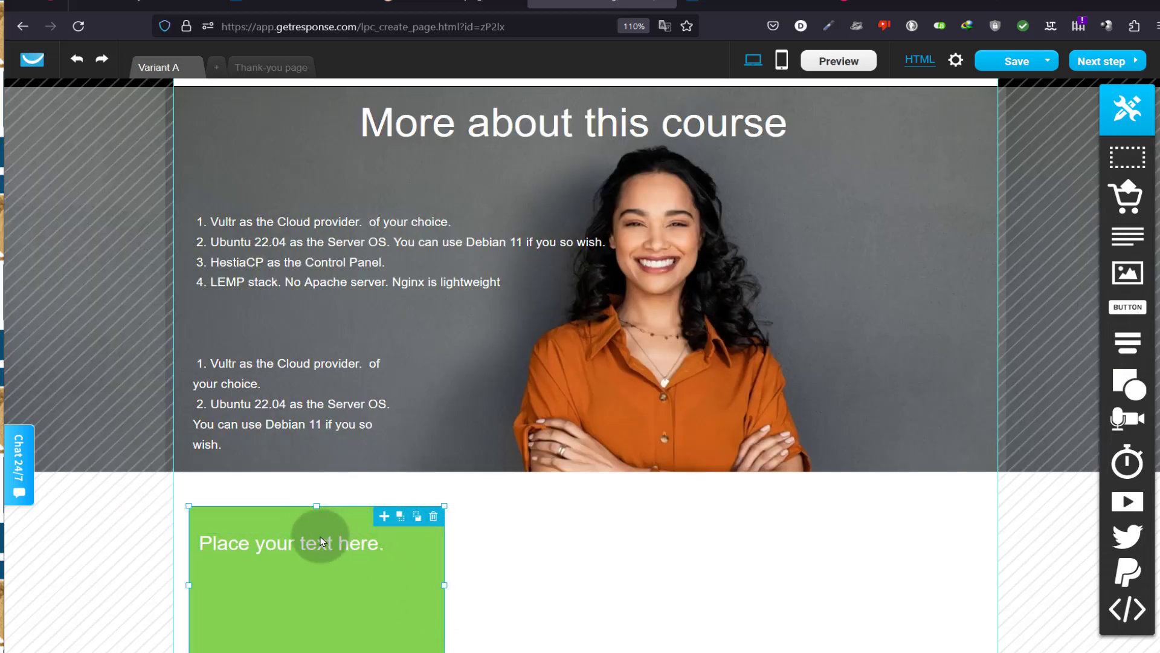
left_click(199, 598)
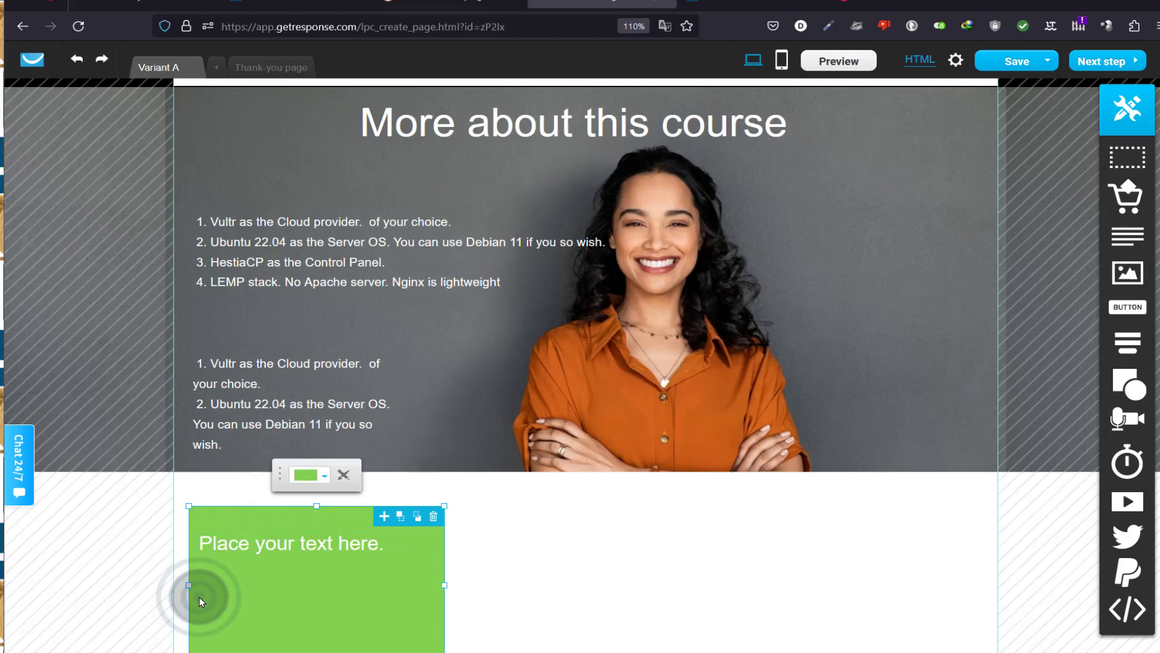
left_click(324, 479)
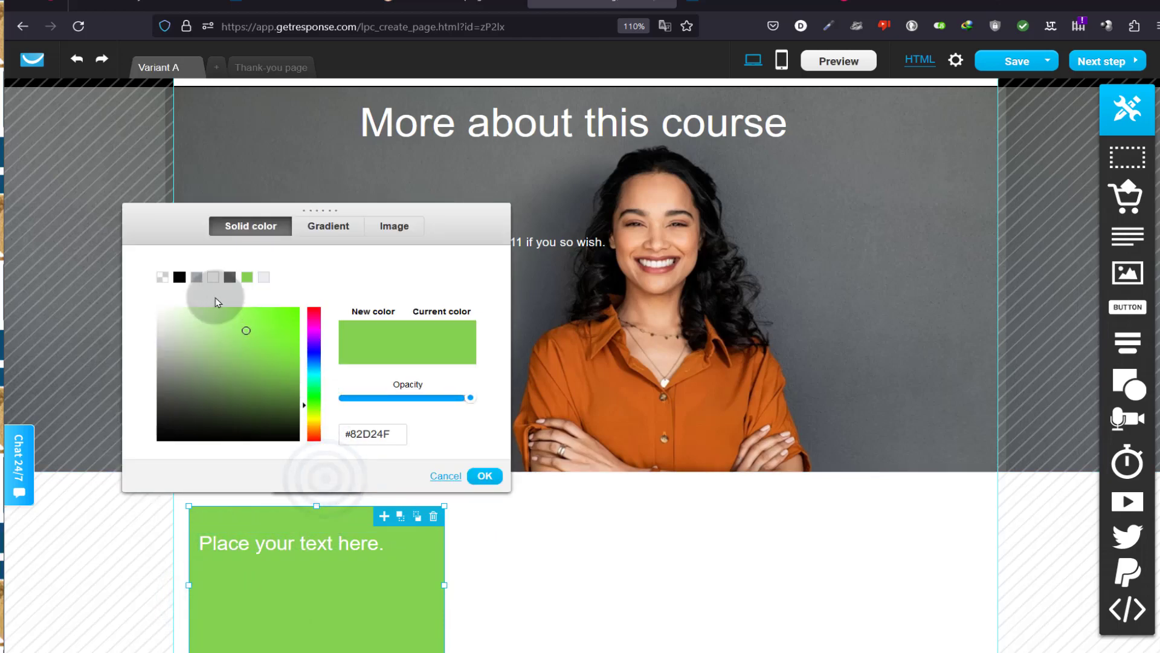
left_click(180, 277)
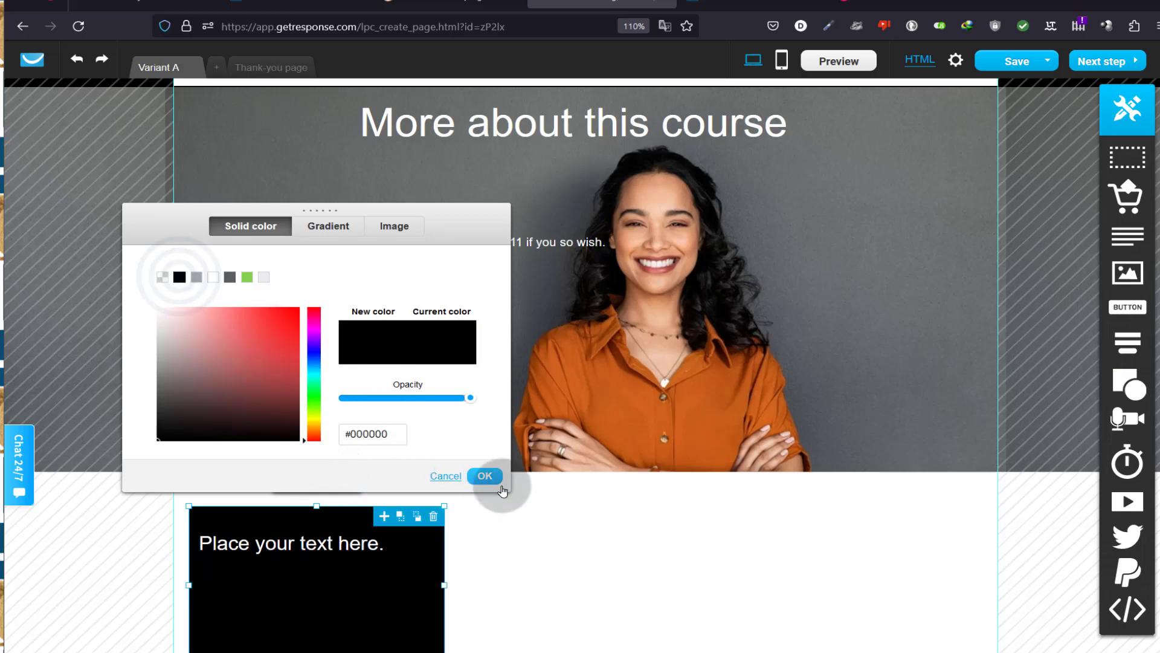
left_click(485, 477)
- Add a second square at the right side of the section and fill it with solid dark teal #033544
scroll(570, 574, "up", 4)
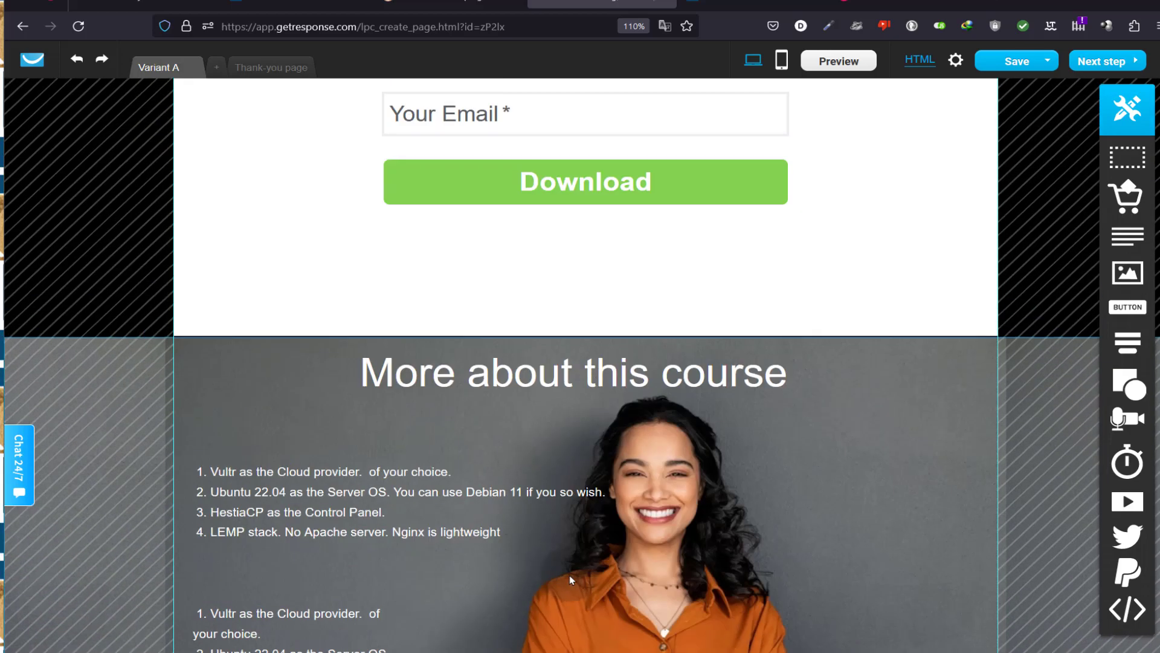
scroll(569, 575, "down", 4)
mouse_move(1131, 385)
left_click_drag(1068, 385, 742, 530)
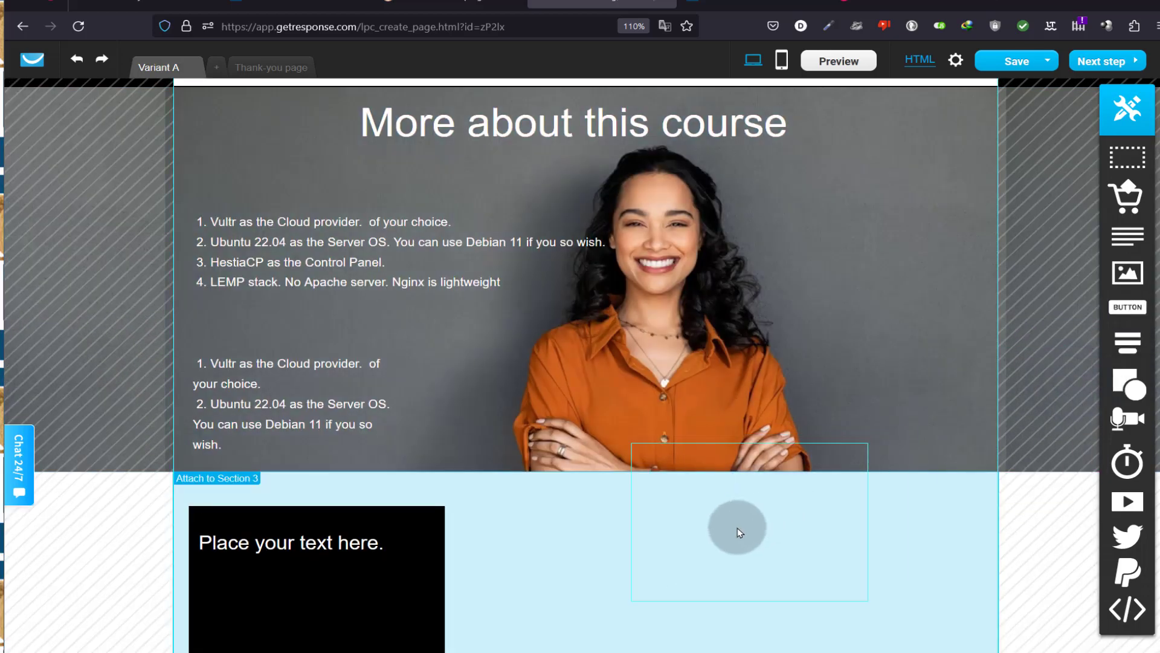
left_click_drag(620, 596, 858, 583)
left_click(827, 555)
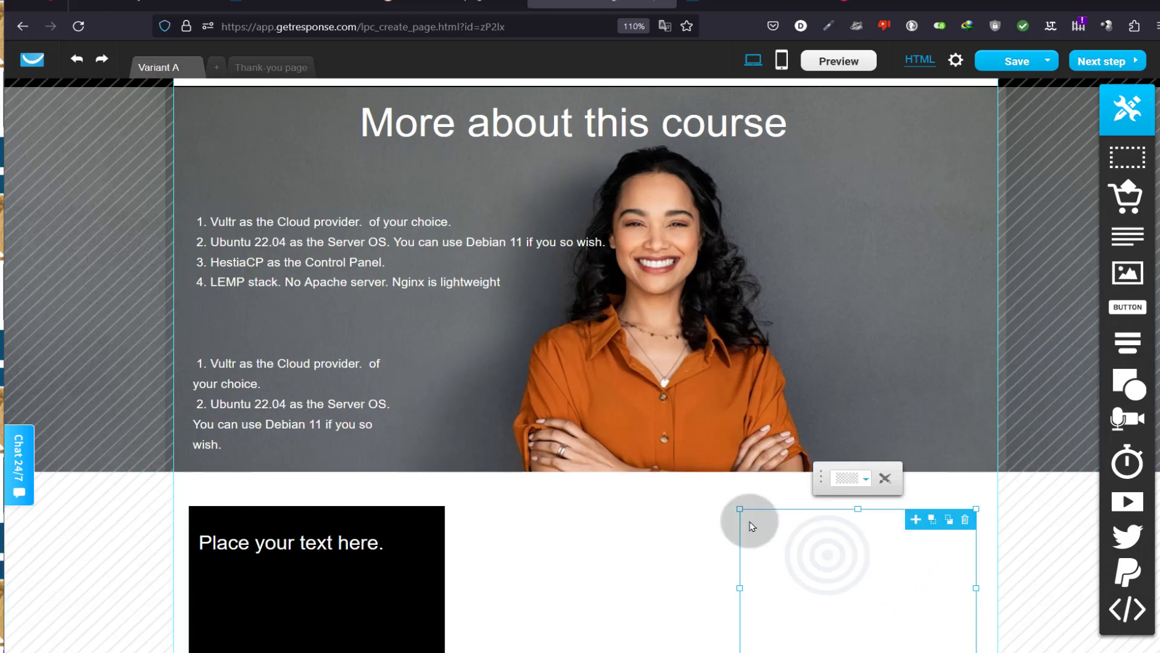
left_click(868, 479)
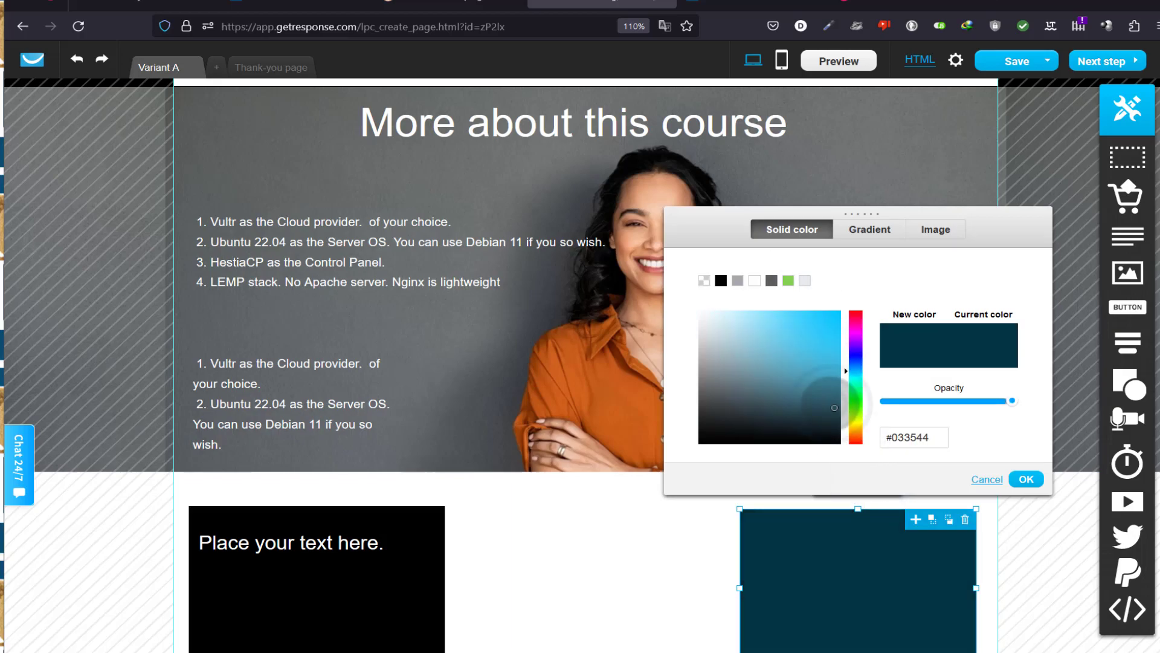
left_click(1026, 478)
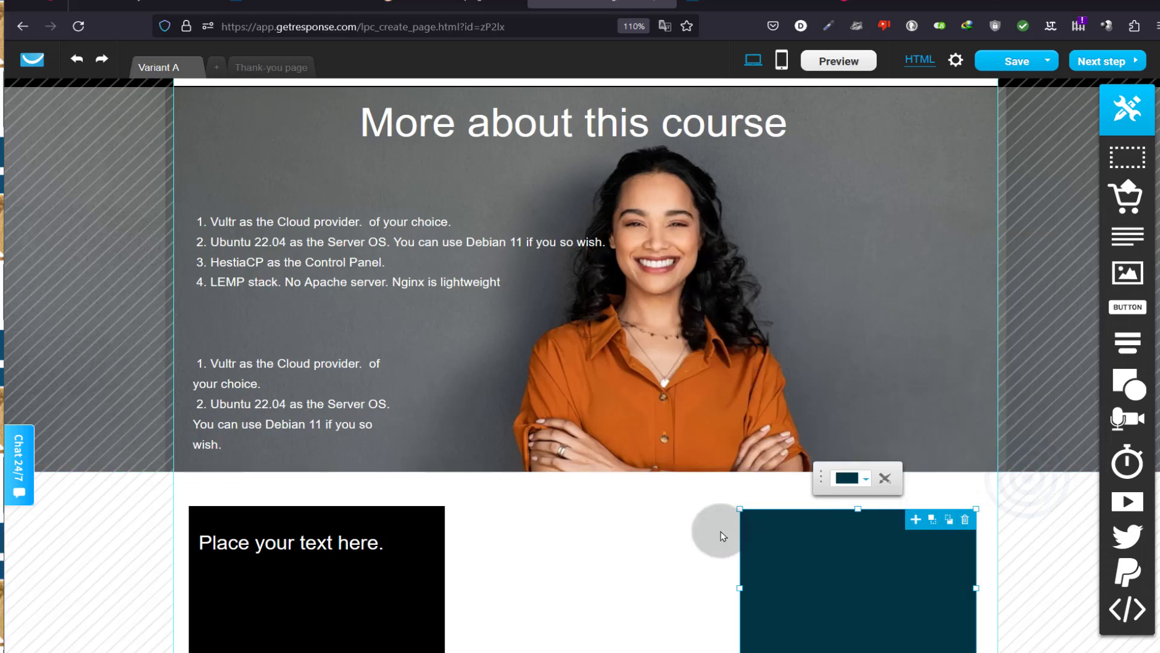
- Add a text box over the dark teal square, narrow it and position it inside the square's upper part
left_click_drag(1128, 239, 900, 593)
double_click(812, 594)
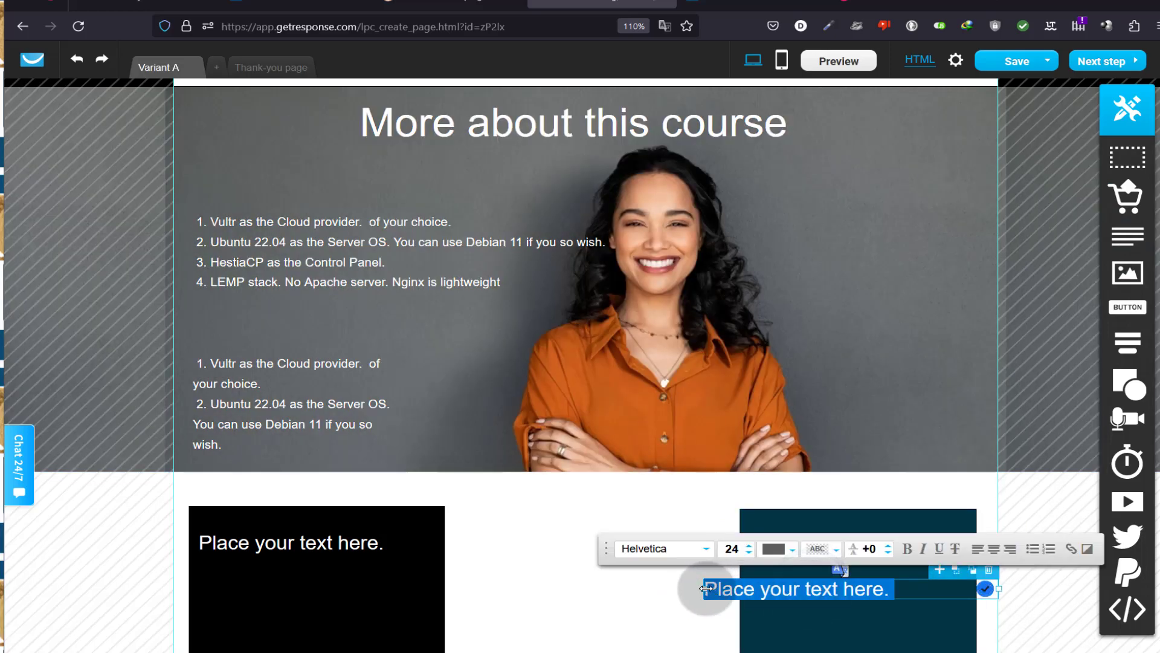
left_click_drag(705, 589, 832, 590)
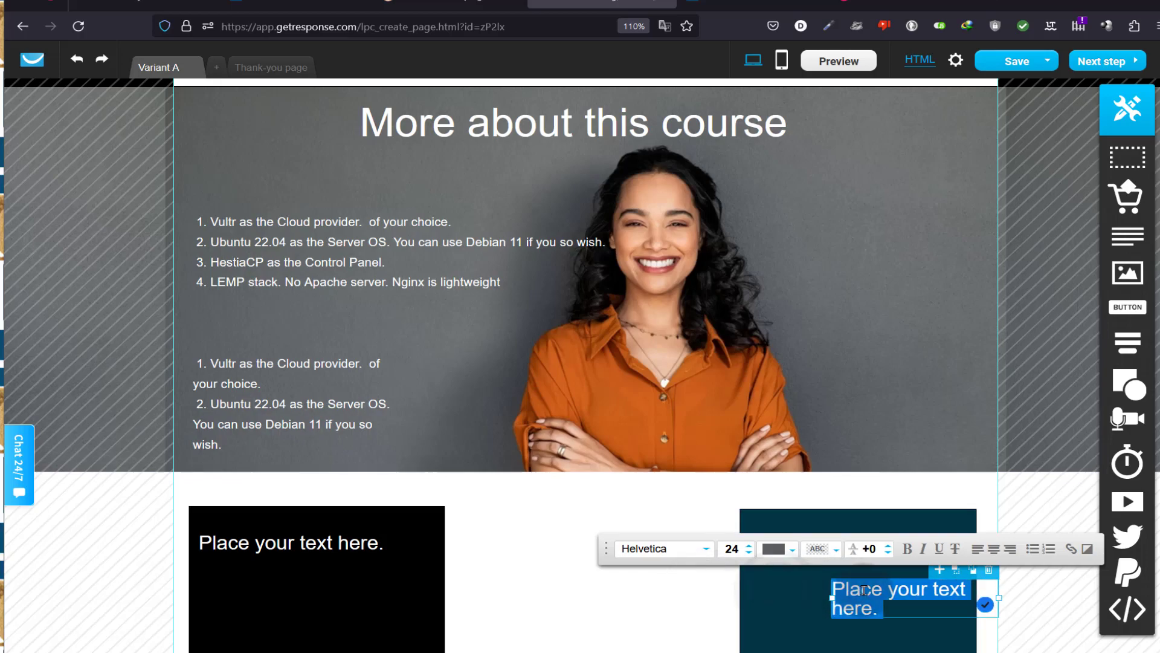
left_click(807, 619)
left_click_drag(886, 593, 827, 549)
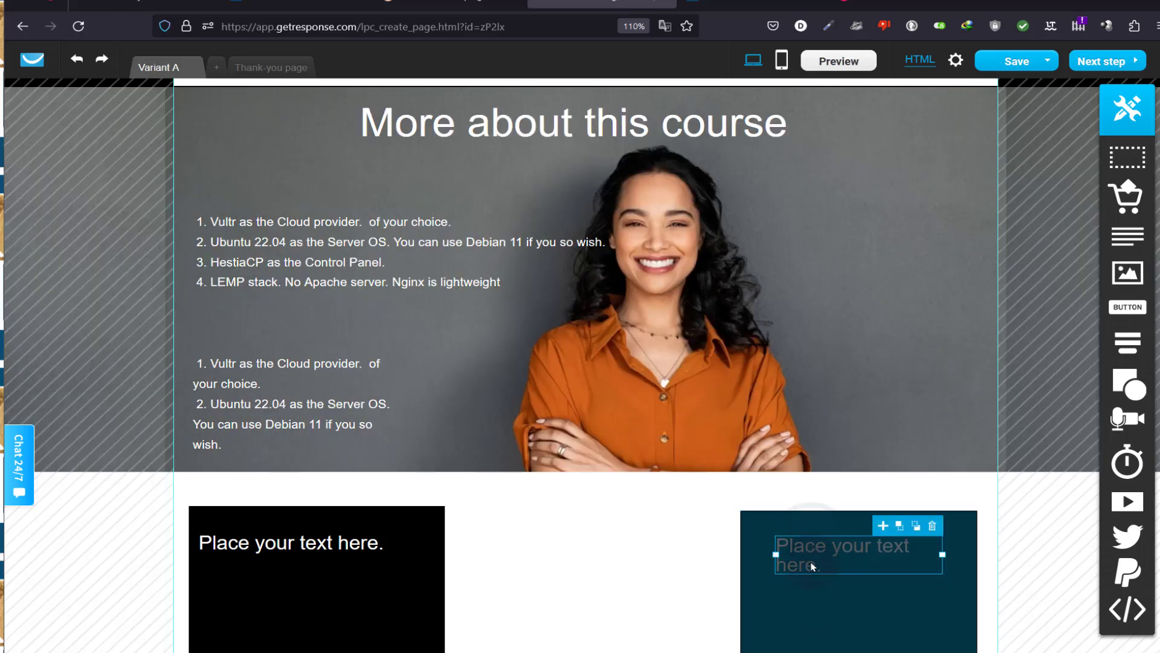
- Color the teal square's text white #FFFFFF and replace it with "This is the best tutorial."
double_click(810, 544)
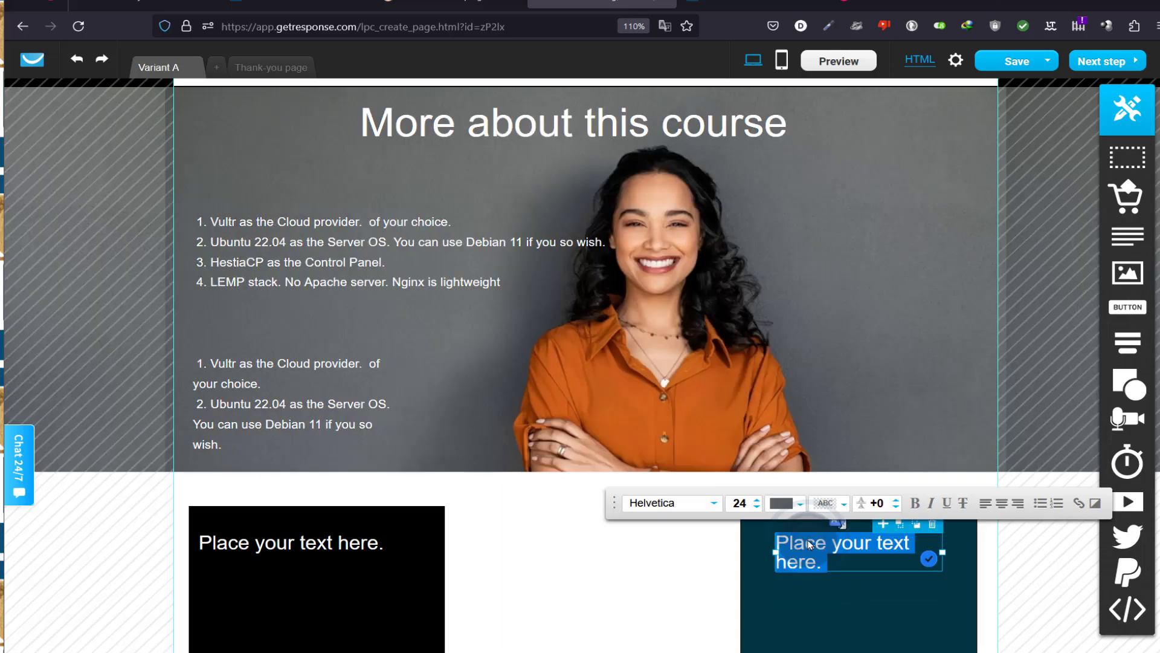
left_click(799, 503)
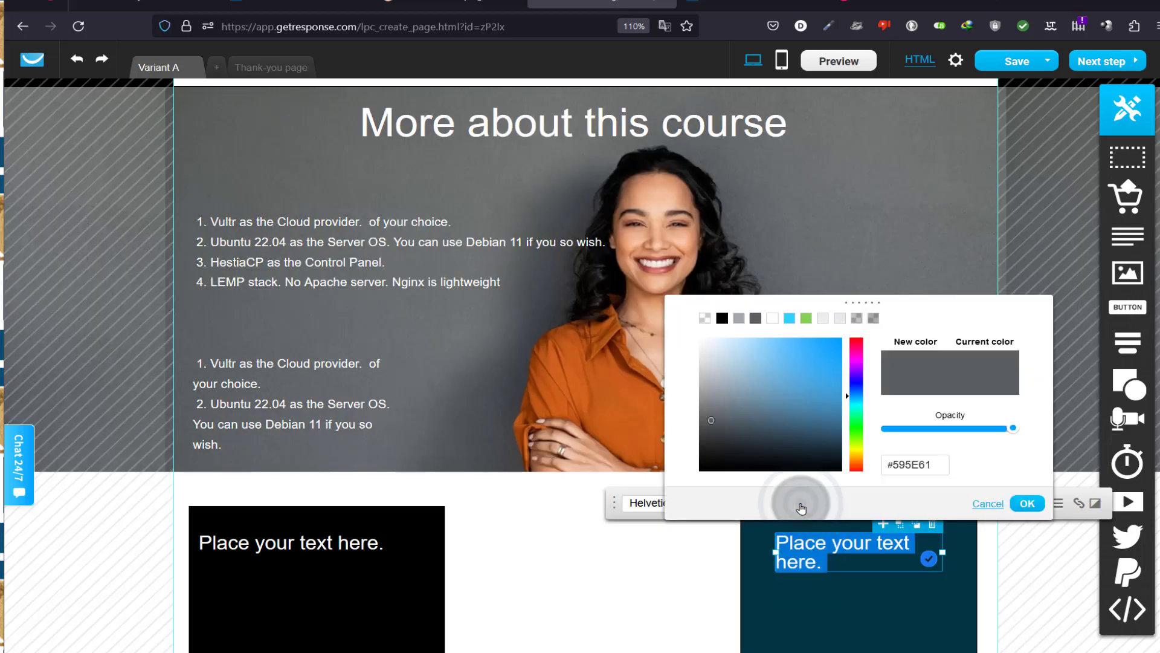
left_click(773, 323)
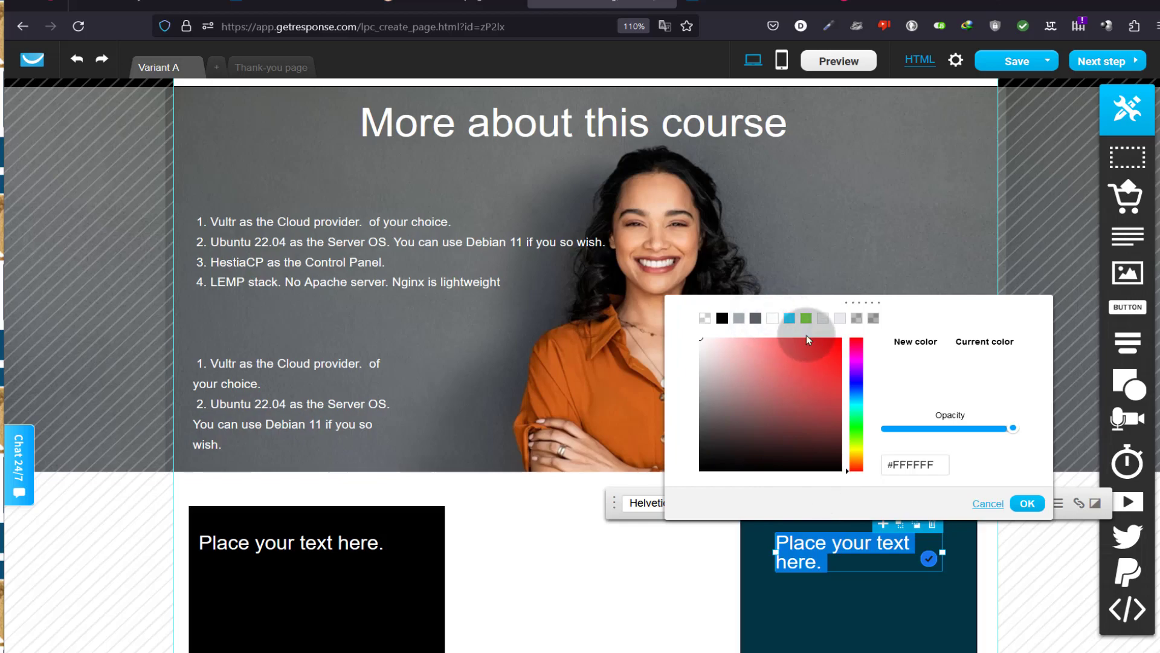
type("This is the best")
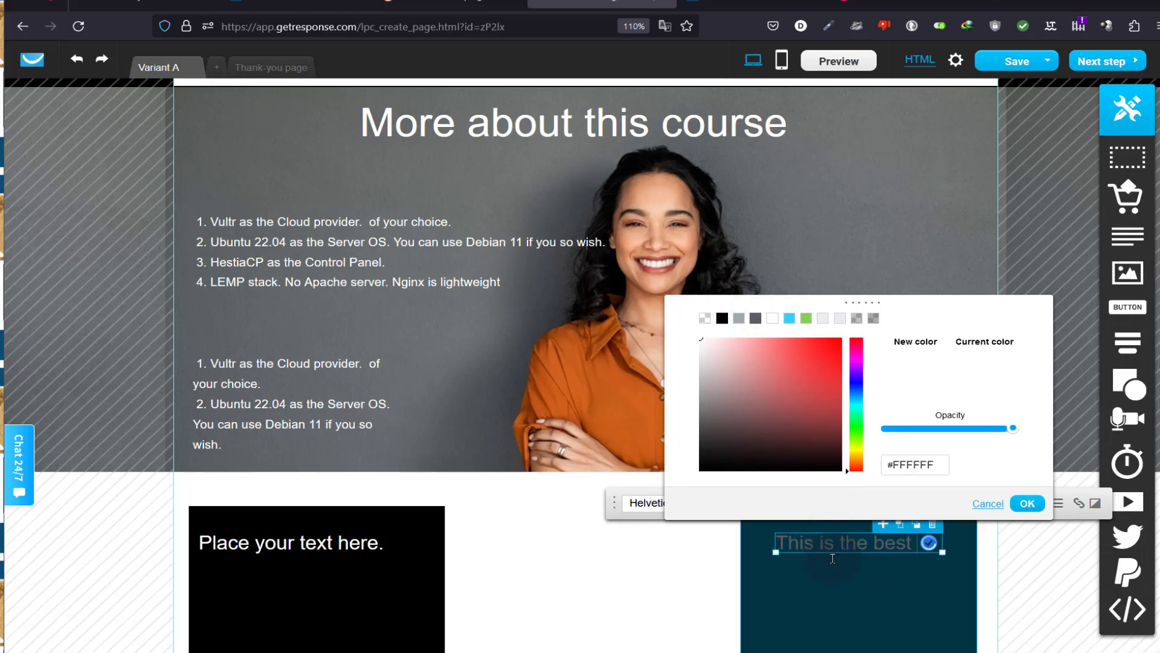
left_click(832, 559)
- Move the tutorial text to the middle of the teal square and widen its box to fit on one line
left_click_drag(825, 560, 839, 602)
left_click_drag(791, 595, 754, 595)
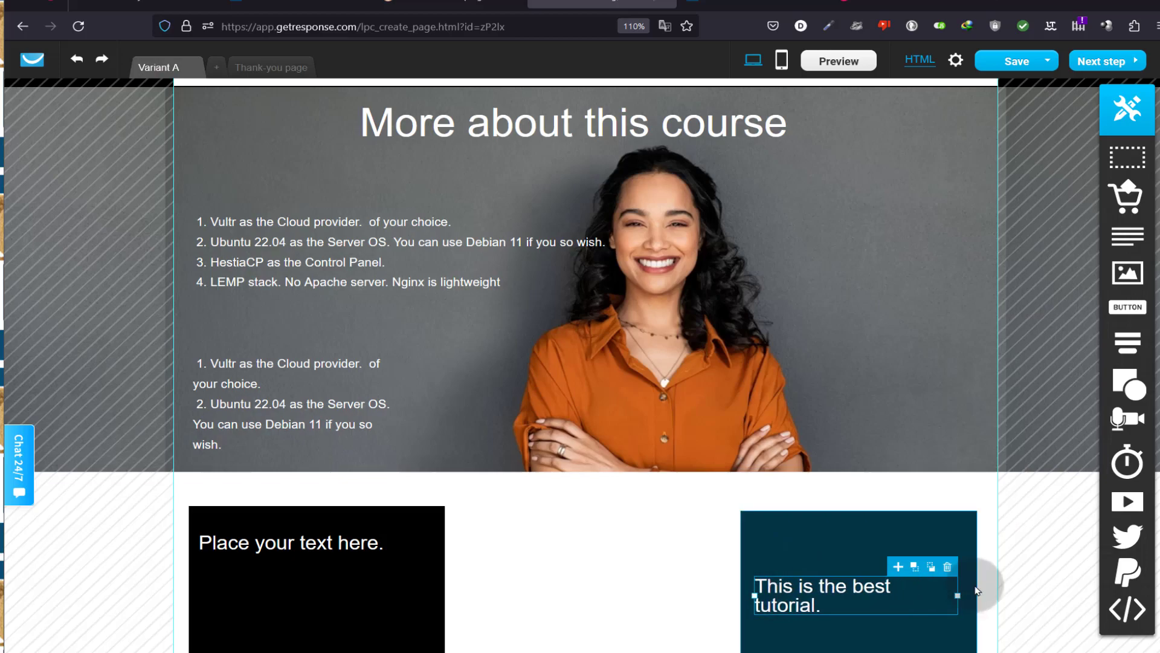
left_click_drag(959, 595, 978, 594)
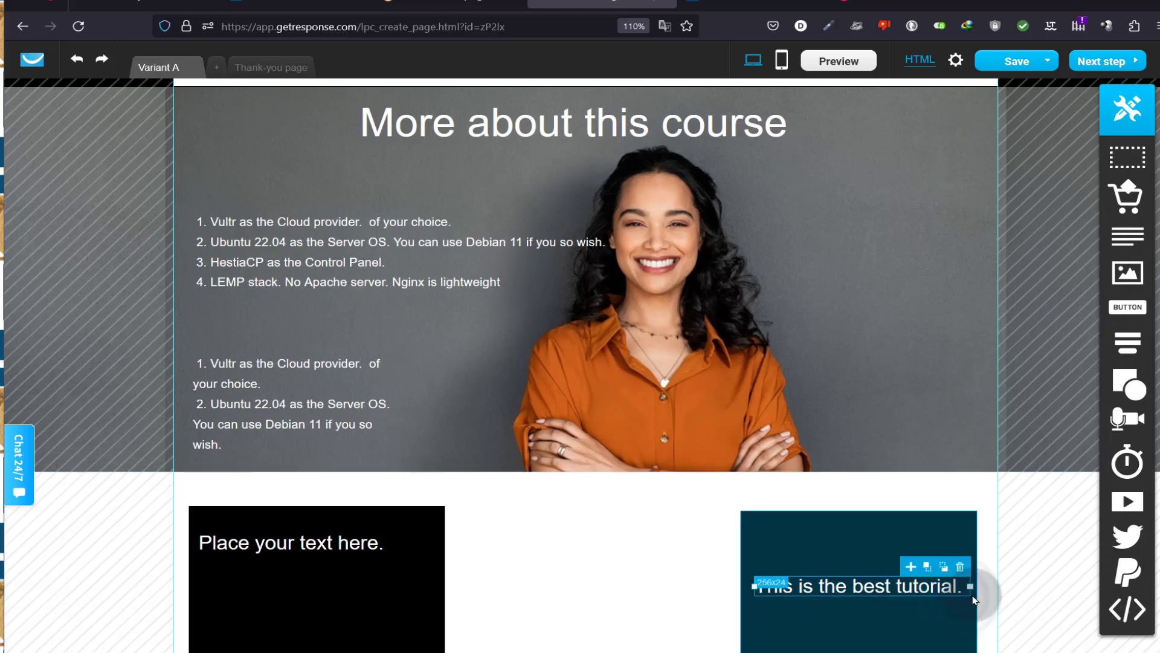
- Replace the black square's placeholder text with "It is free for all" and move it toward the square's middle
left_click(299, 541)
type("Yo")
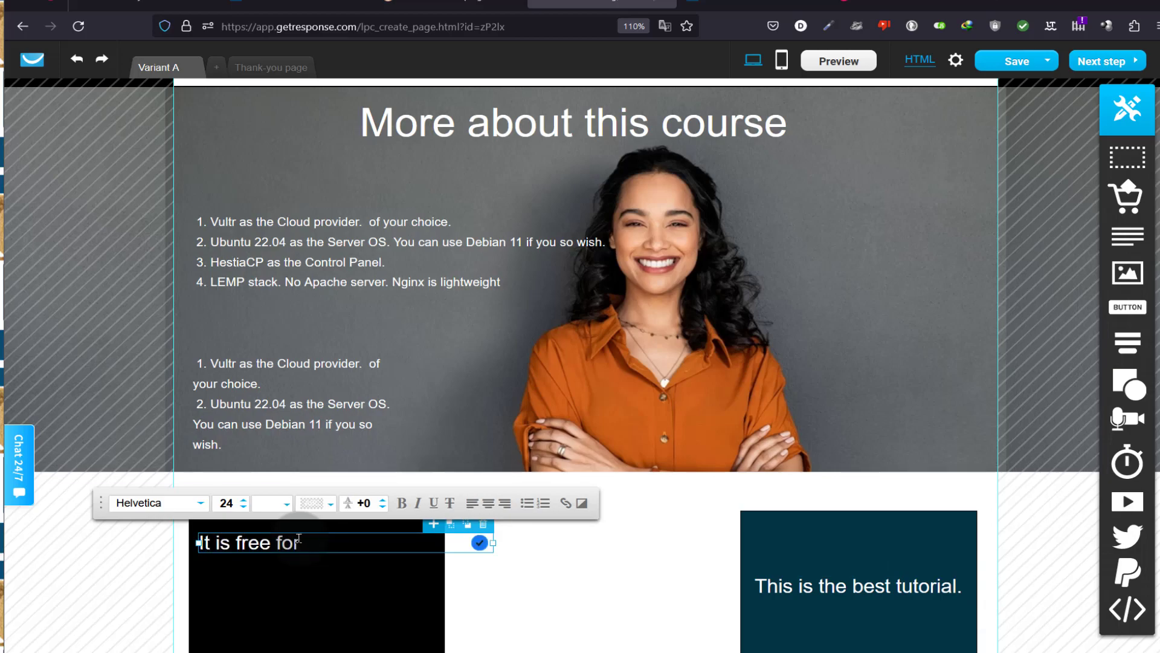
type("all")
left_click(647, 550)
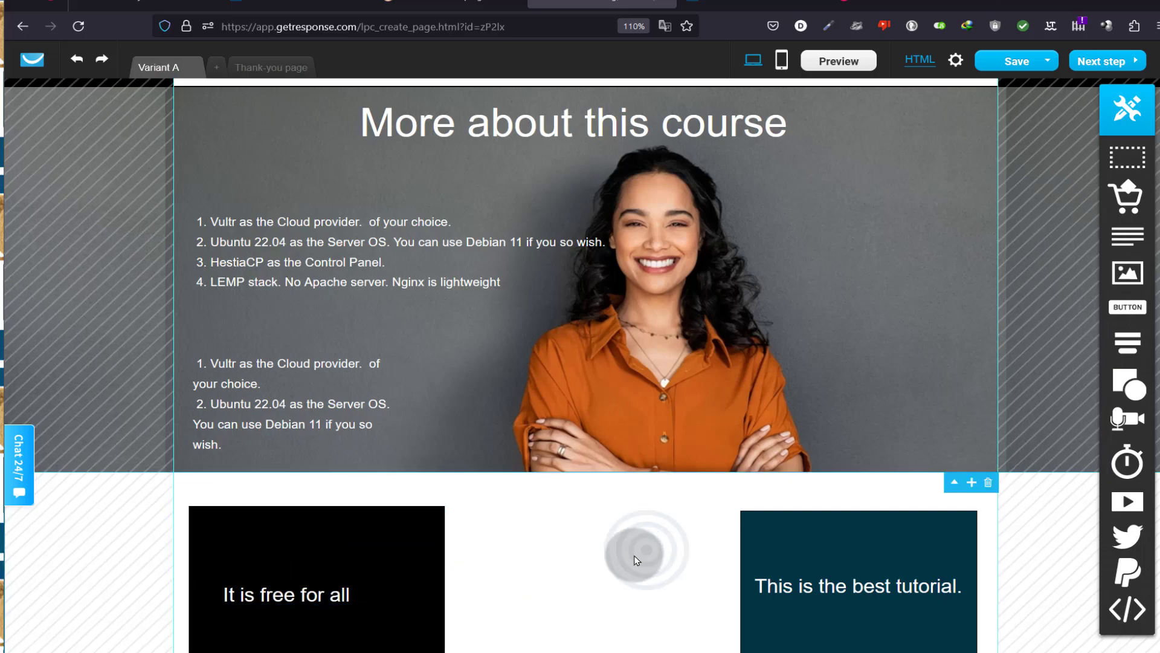
- Align the teal square level with the black square and line up their two texts at the same height
scroll(583, 615, "down", 1)
scroll(584, 615, "down", 2)
left_click(854, 400)
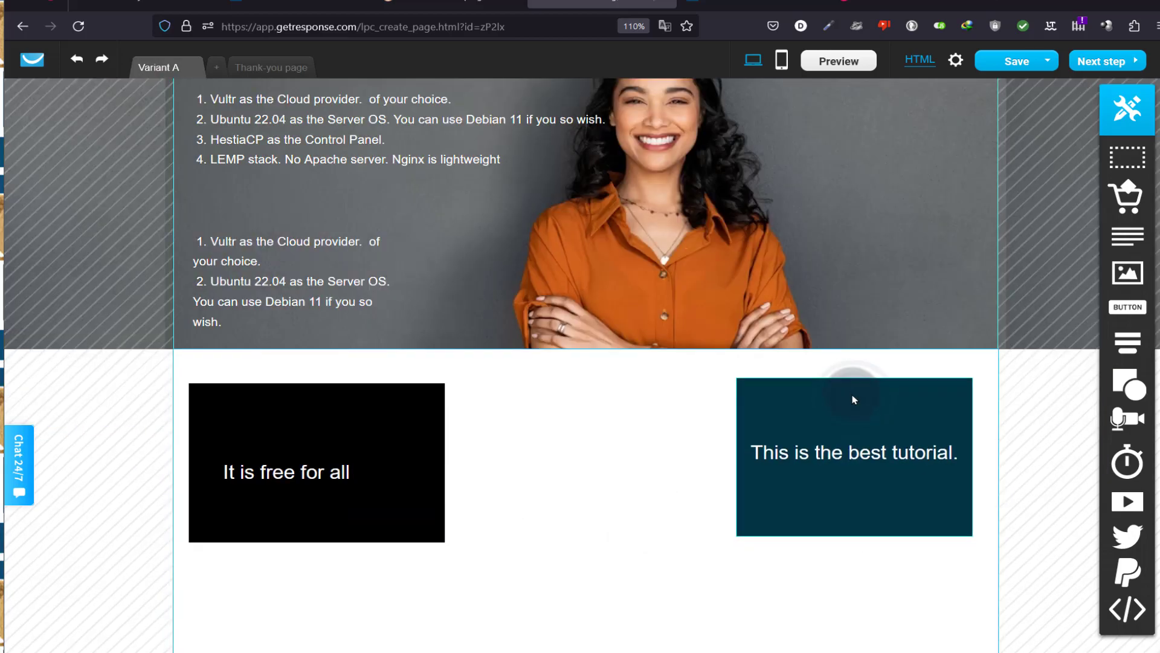
left_click_drag(854, 401, 852, 398)
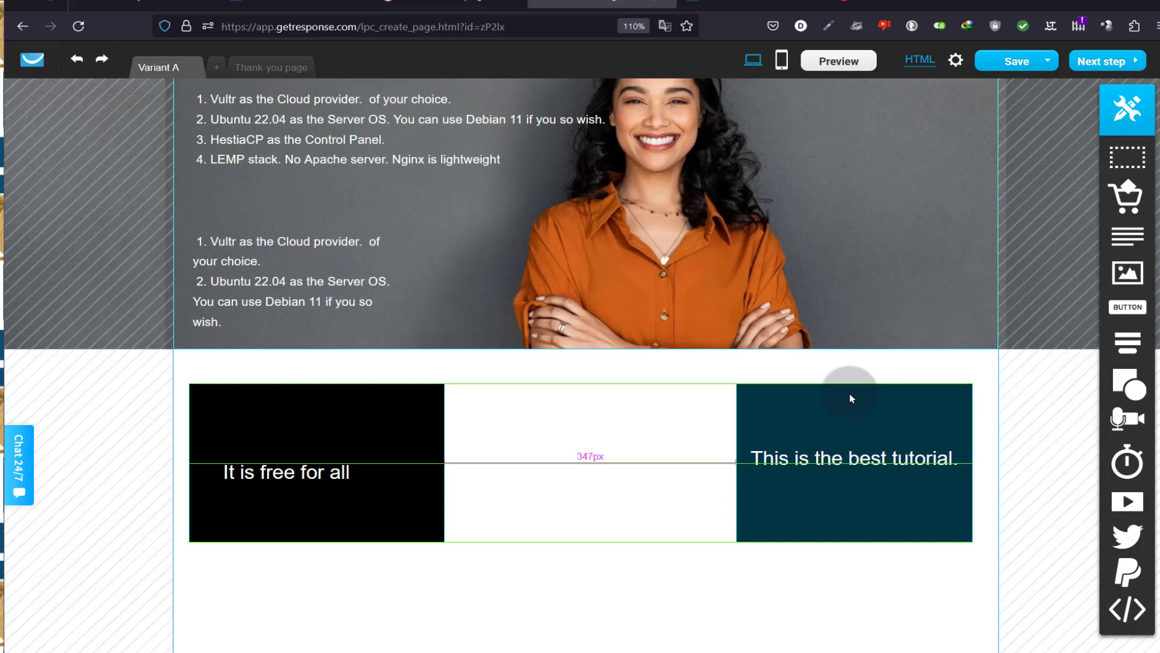
left_click_drag(852, 399, 852, 399)
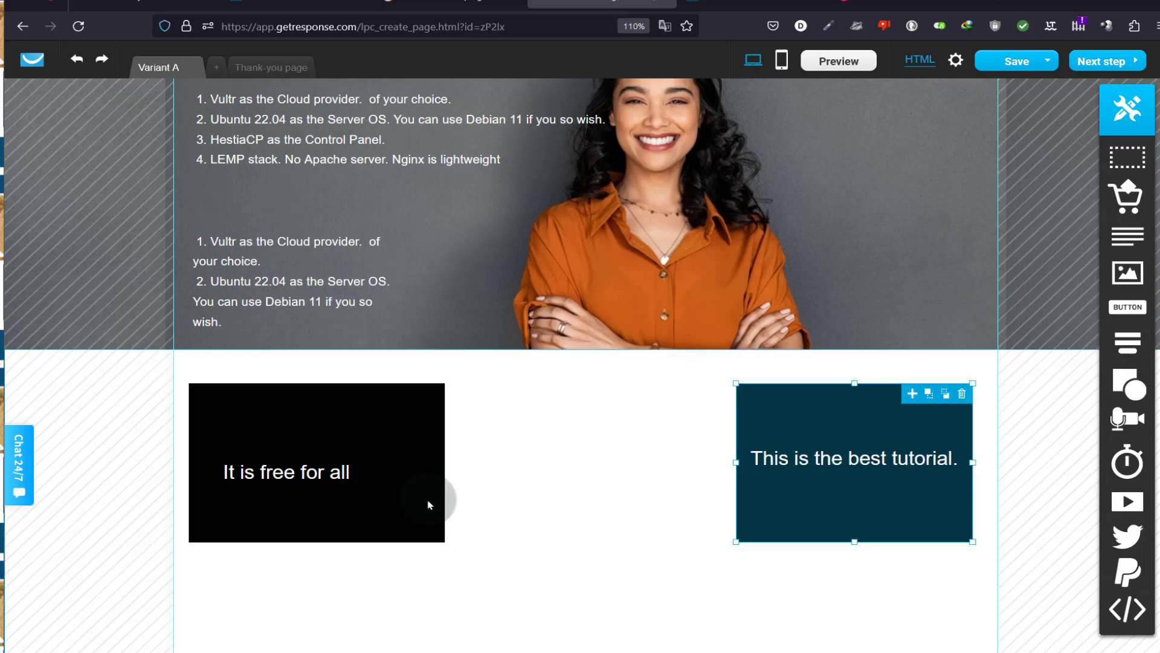
left_click(297, 467)
left_click_drag(298, 465, 297, 467)
left_click_drag(847, 411, 844, 412)
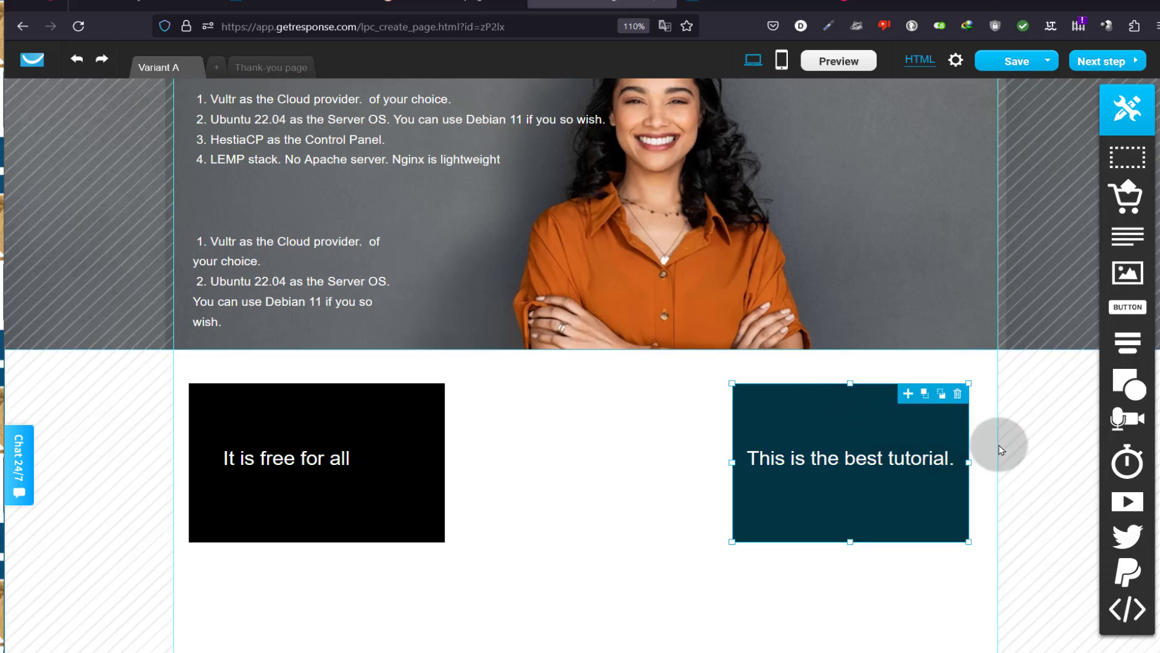
- Add a circle shape in the gap between the black and teal squares
mouse_move(1119, 395)
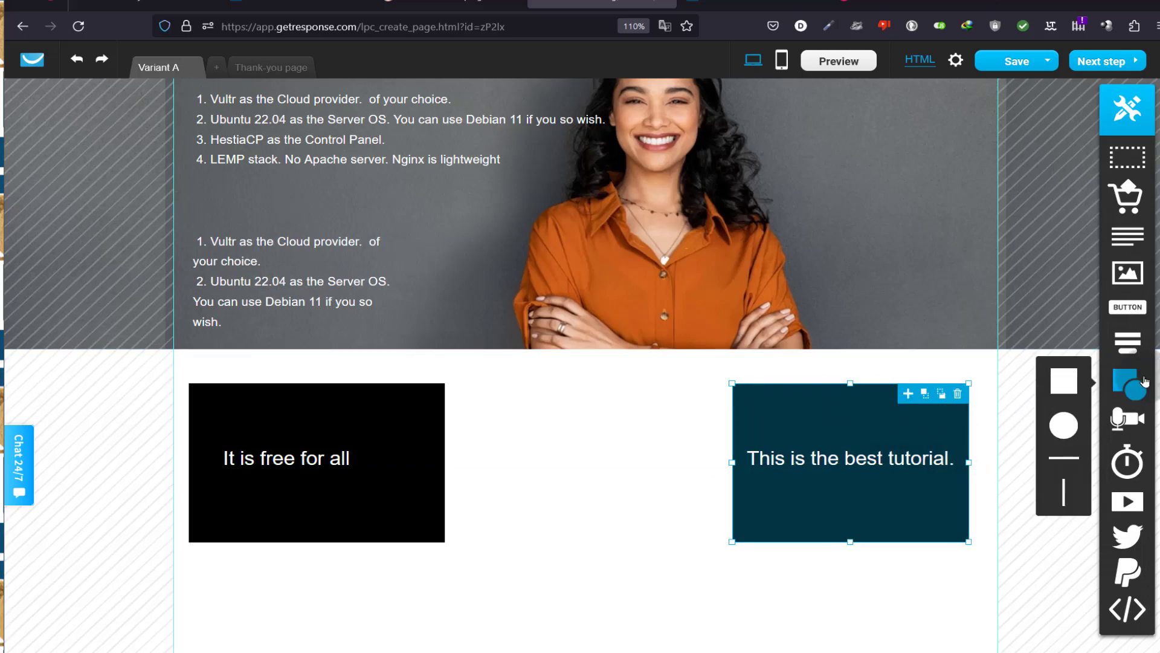
left_click_drag(1064, 422, 580, 475)
left_click(579, 469)
left_click(606, 477)
double_click(571, 458)
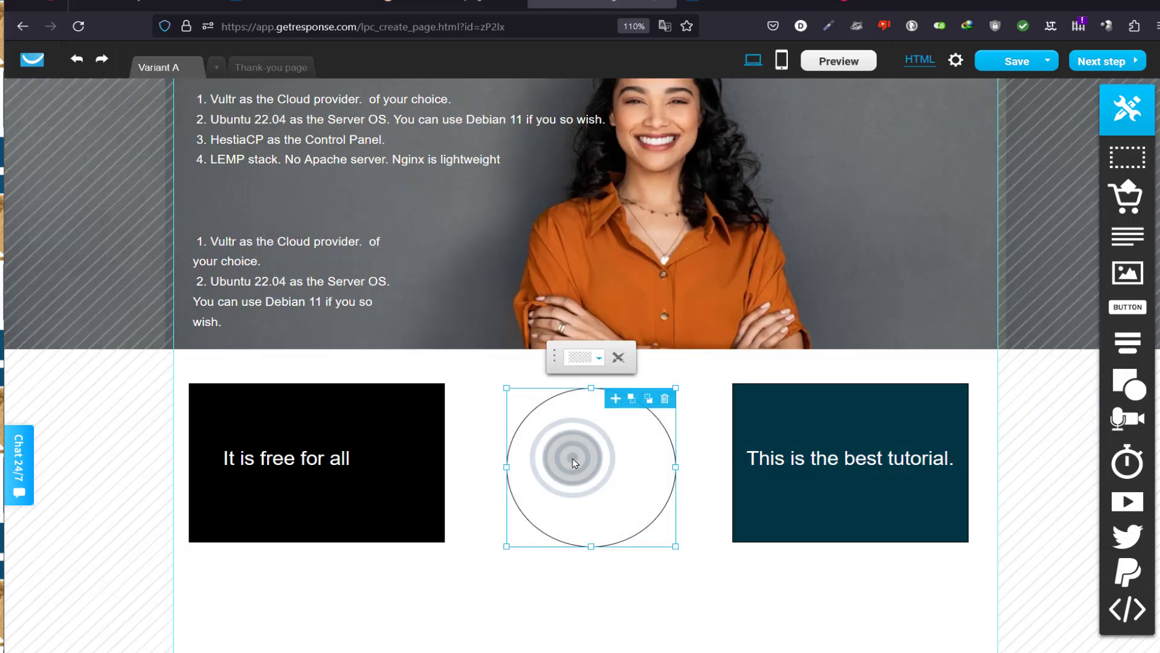
- Fill the circle between the two squares with solid gray #A1A9AD
left_click(600, 359)
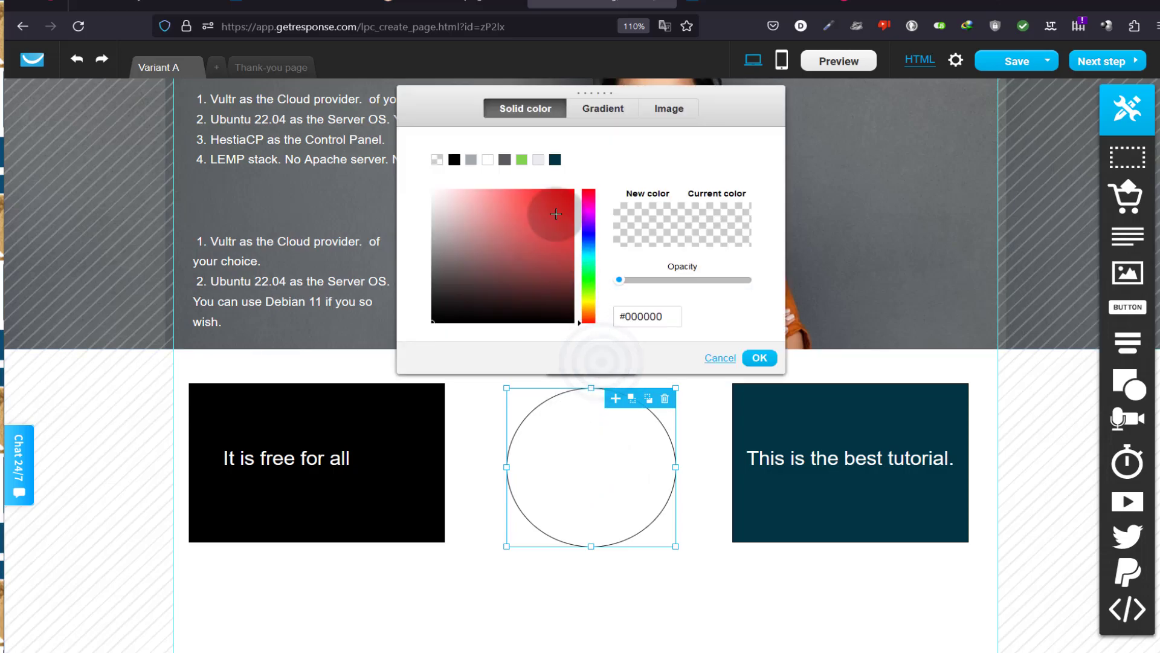
left_click(588, 239)
left_click(587, 286)
left_click(481, 231)
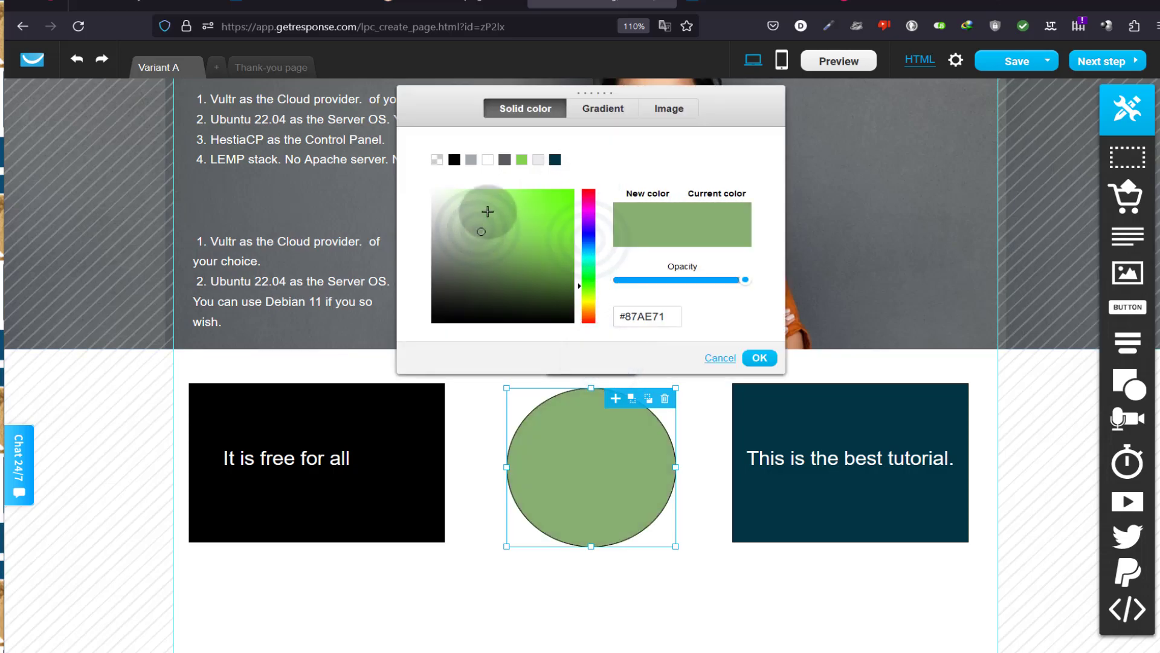
left_click(470, 160)
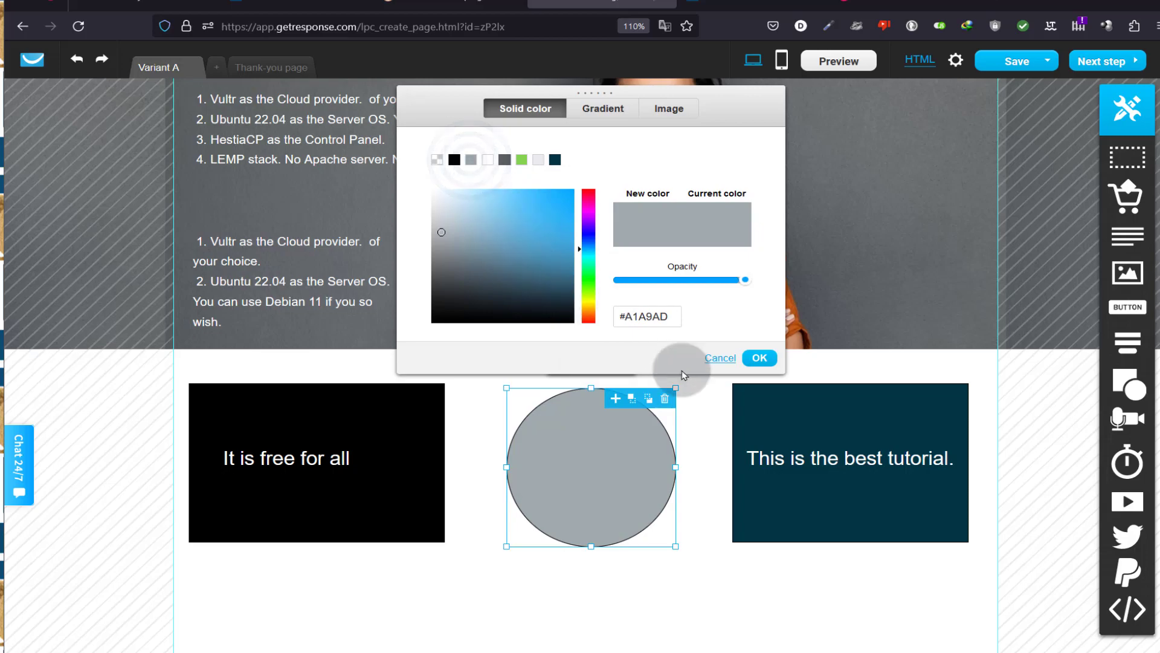
left_click(759, 358)
left_click(689, 488)
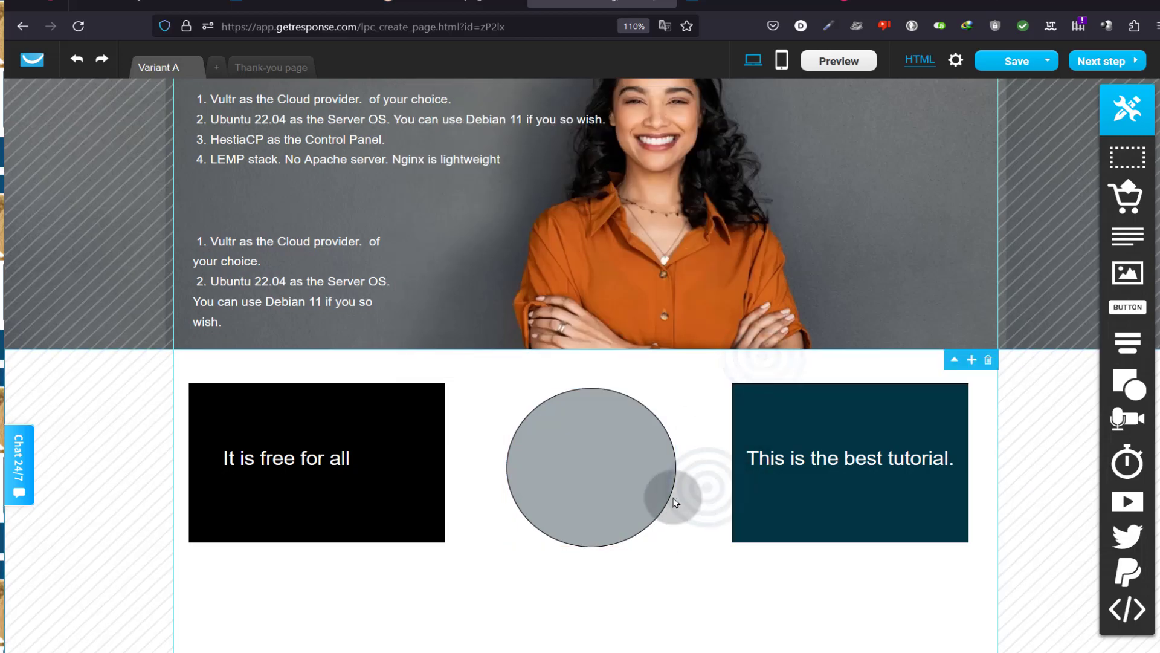
- Add a button below the text in the teal square and label it "Get"
left_click(576, 463)
left_click(703, 512)
left_click(1041, 371)
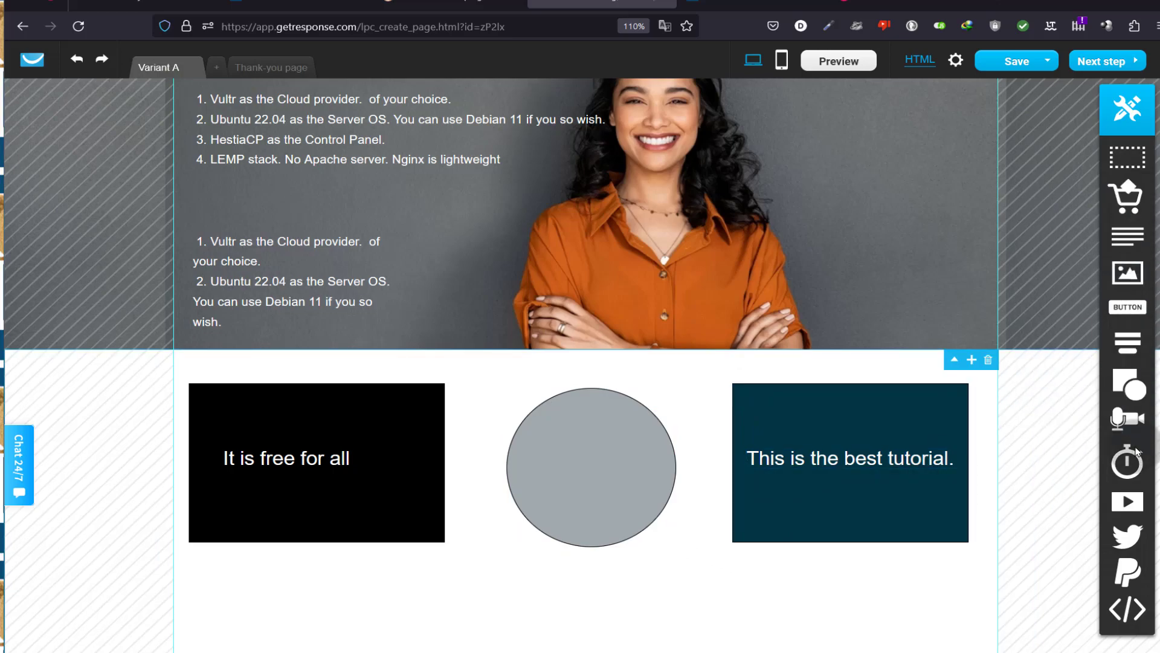
left_click_drag(1128, 307, 799, 510)
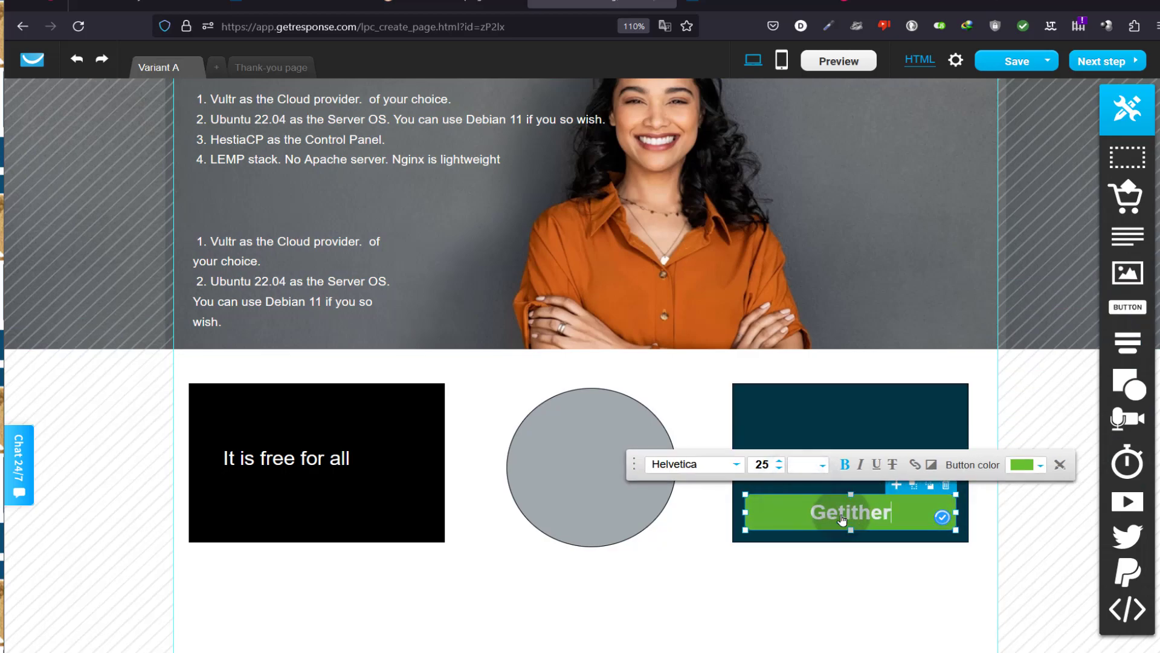
left_click(903, 514)
key("BackSpace")
key("BackSpace")
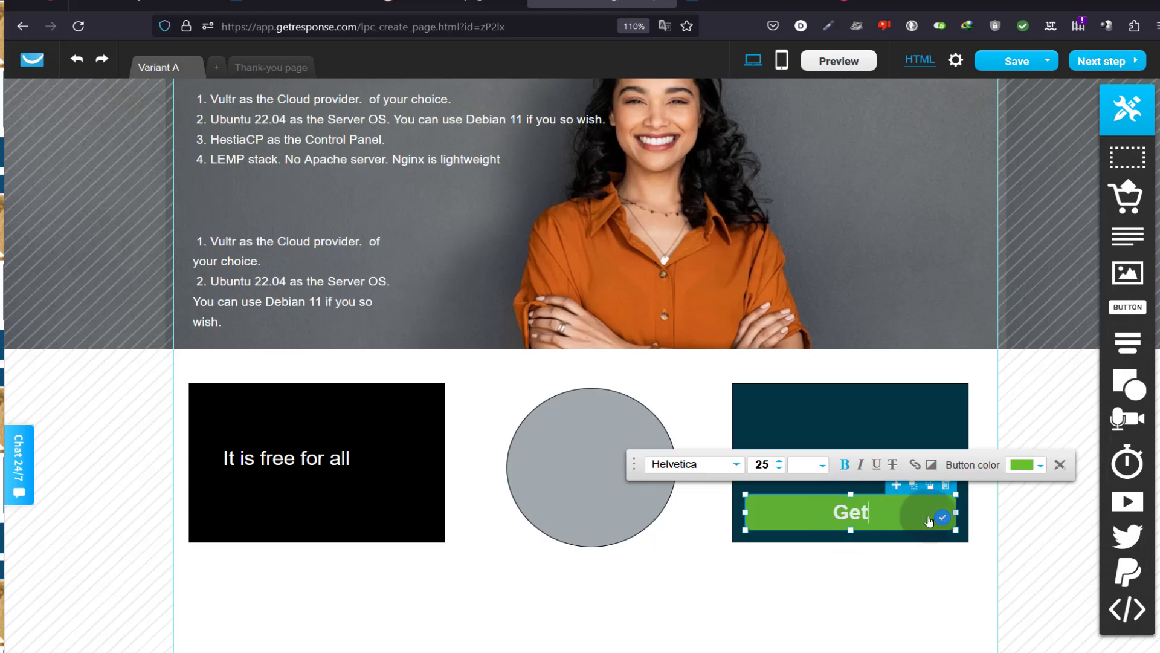
key("BackSpace")
key("BackSpace")
key("BackSpace")
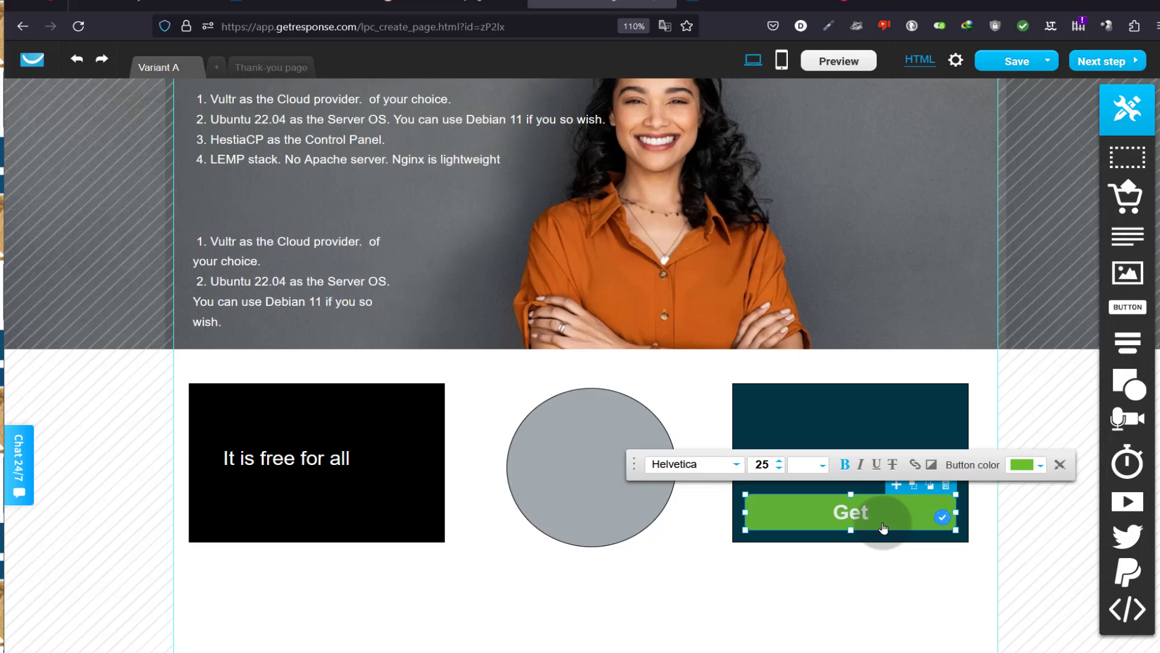
left_click(886, 529)
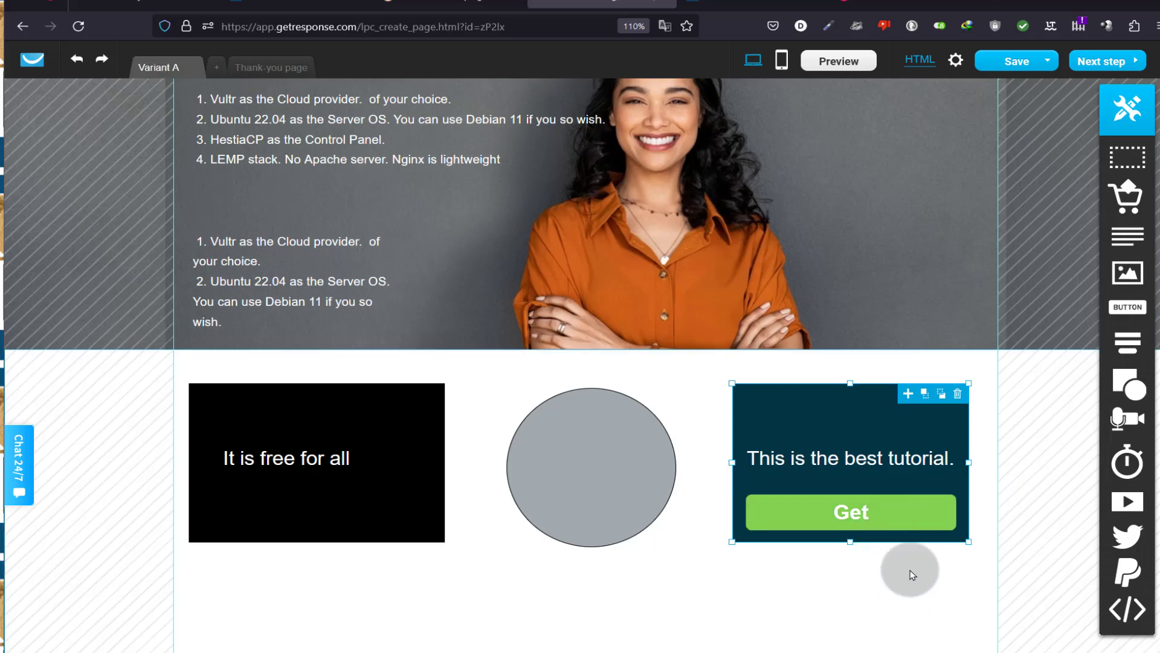
- Change the "Get" button's fill to solid white #FFFFFF
left_click(889, 513)
double_click(889, 514)
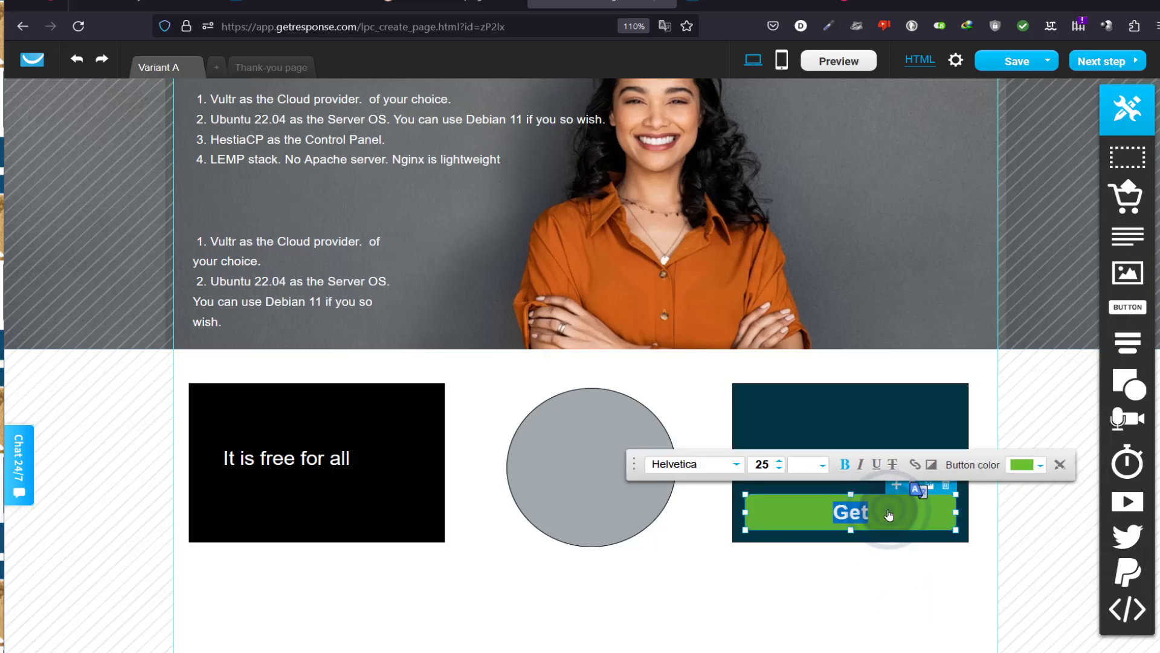
left_click(1045, 465)
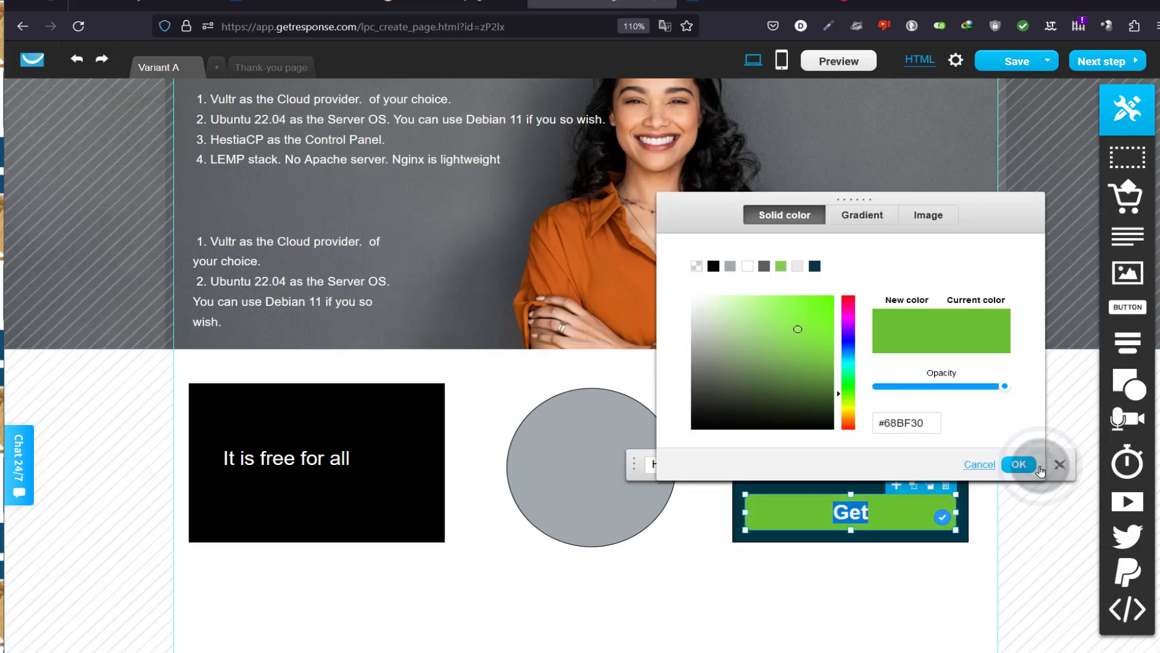
left_click(747, 266)
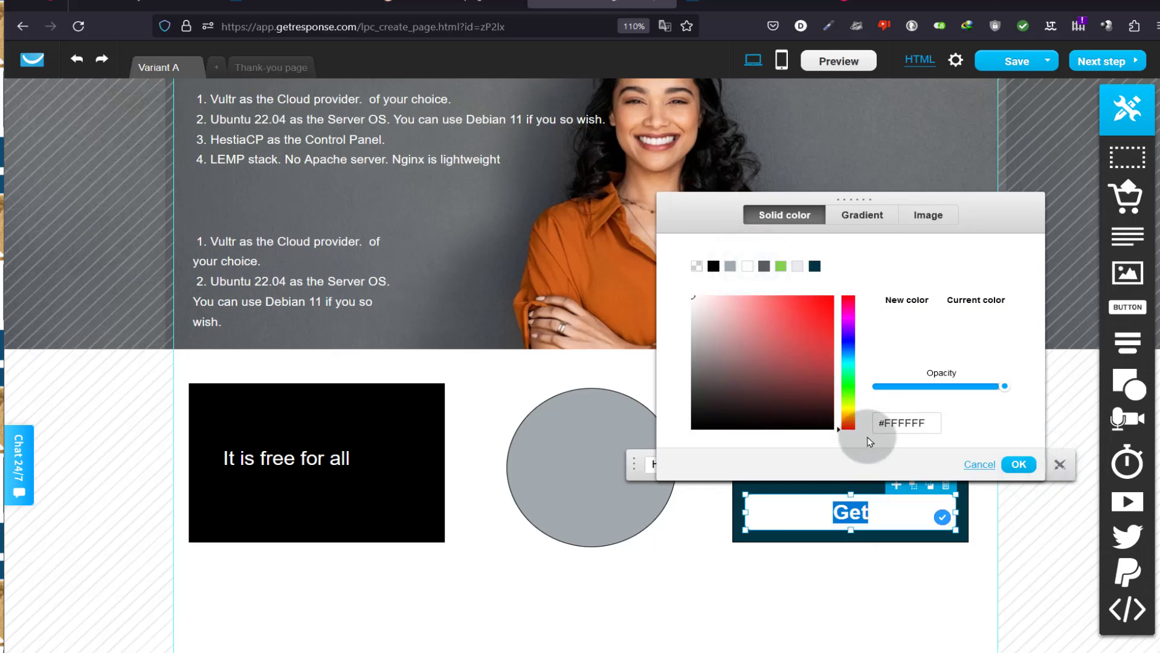
double_click(854, 518)
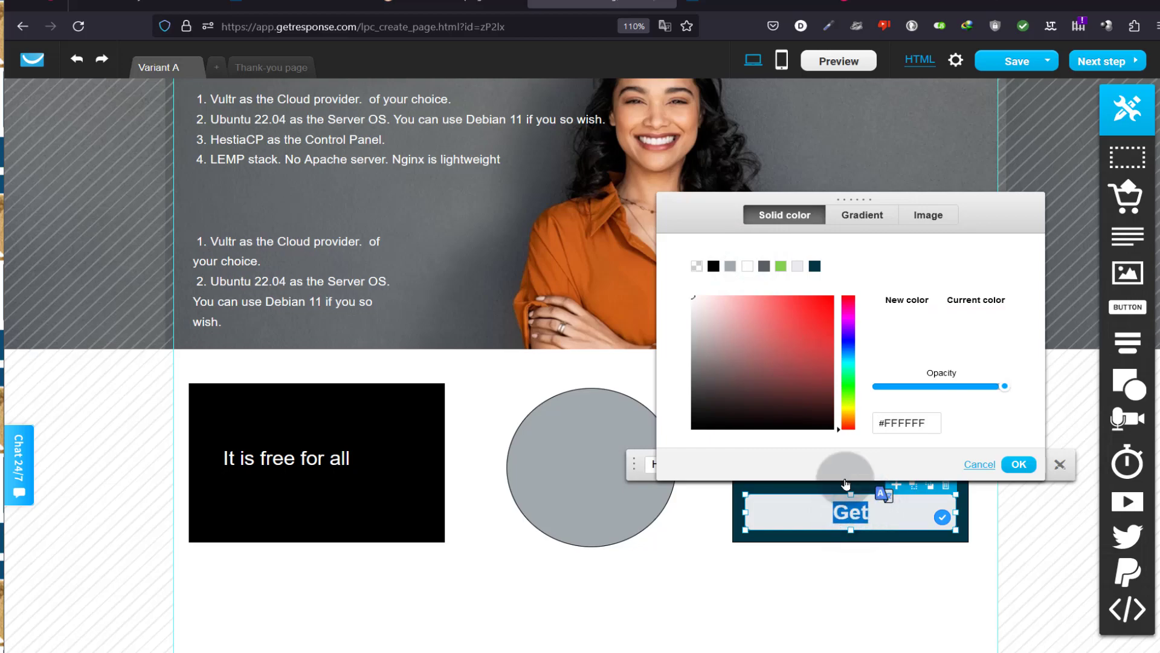
left_click(1019, 464)
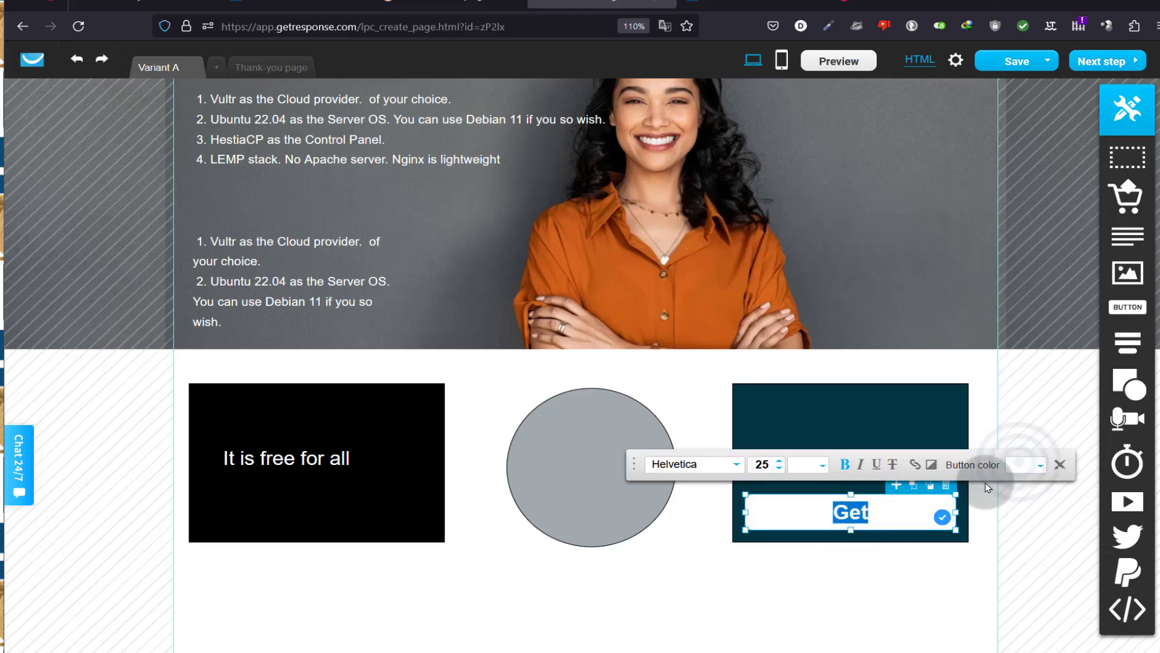
- Set the "Get" button's label text color to black
left_click(809, 464)
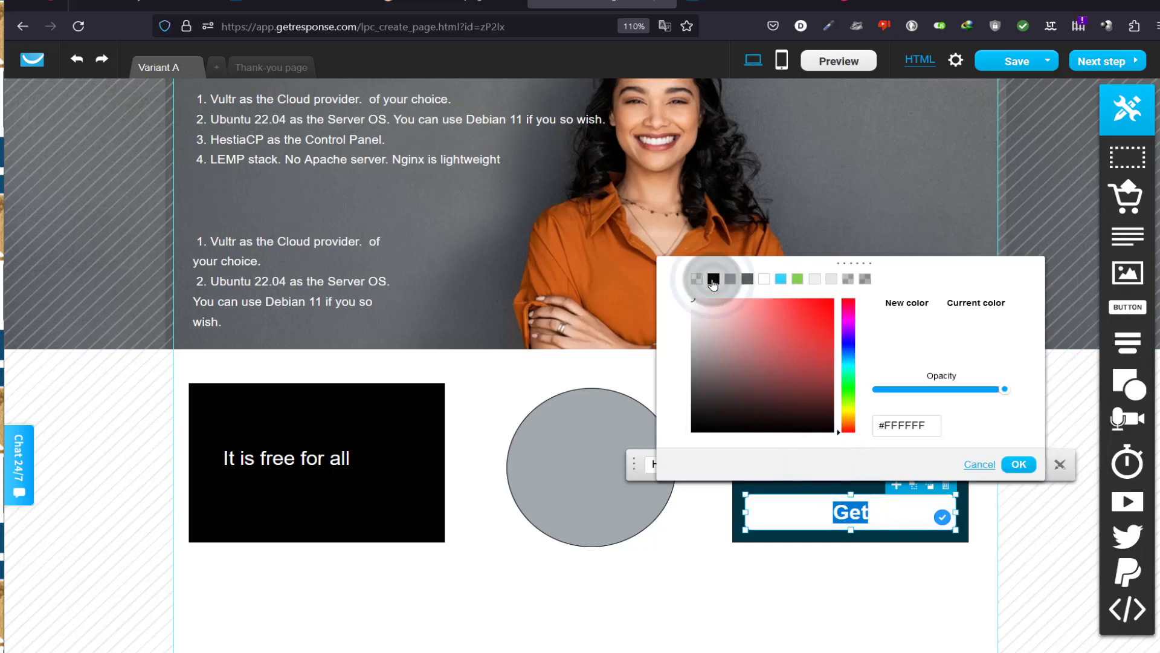
left_click(713, 282)
left_click(895, 443)
left_click(1019, 464)
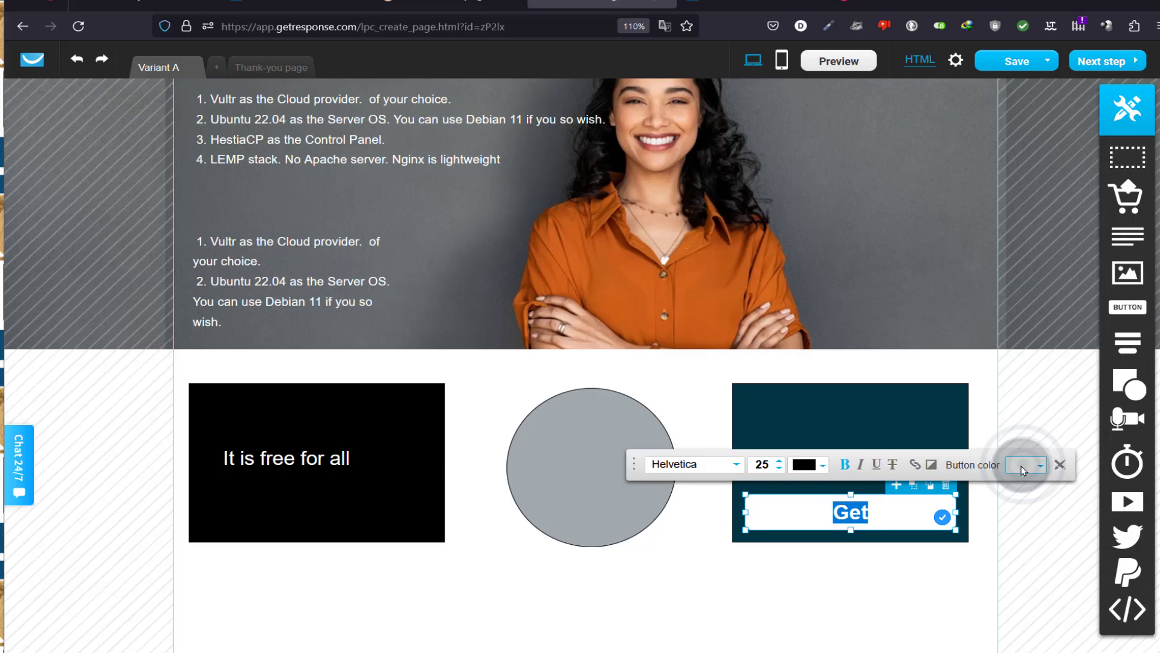
left_click(844, 609)
- Slightly reduce the height of the section holding the squares and circle, and review the page above it
scroll(593, 555, "down", 1)
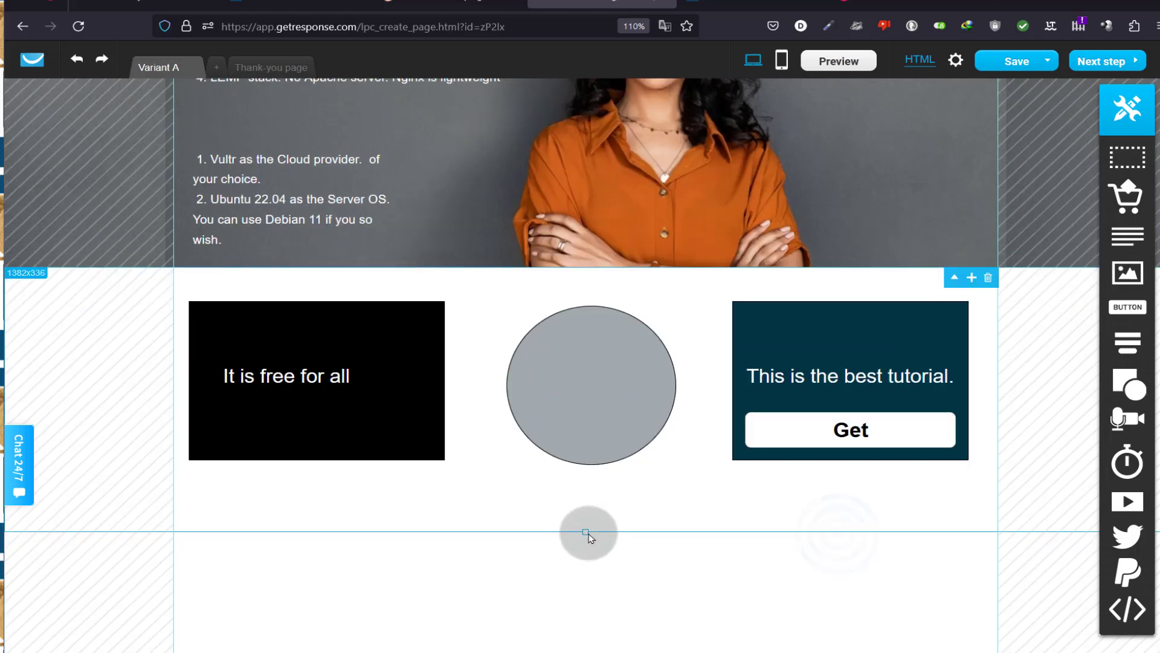
left_click_drag(587, 533, 587, 519)
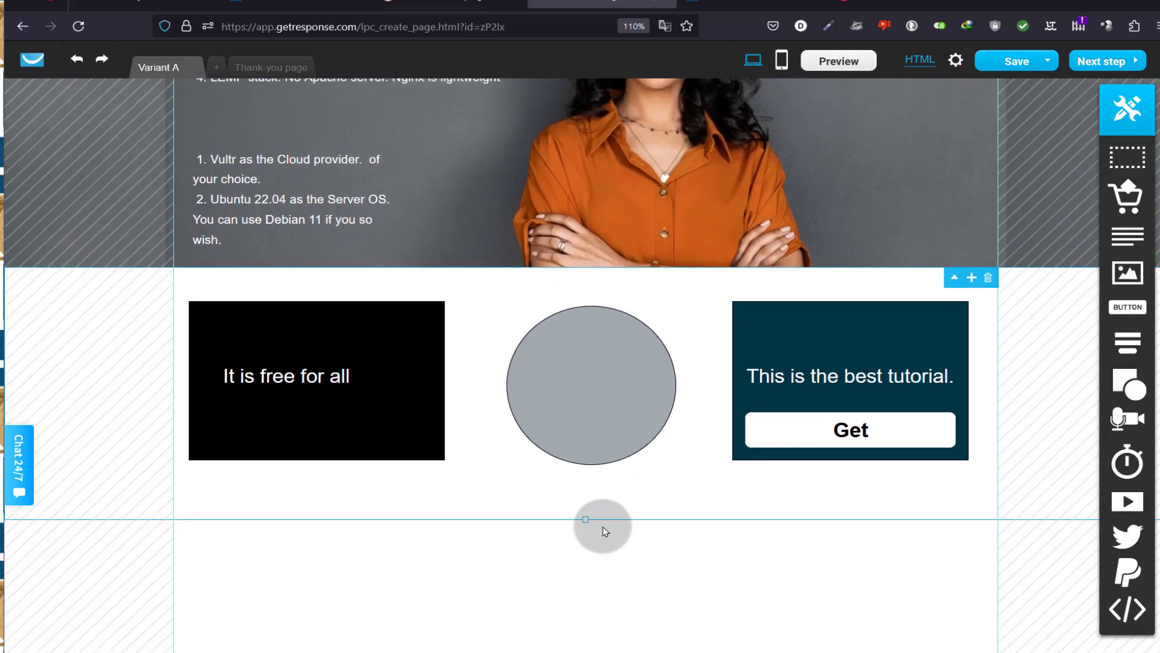
scroll(757, 511, "up", 3)
scroll(747, 501, "down", 3)
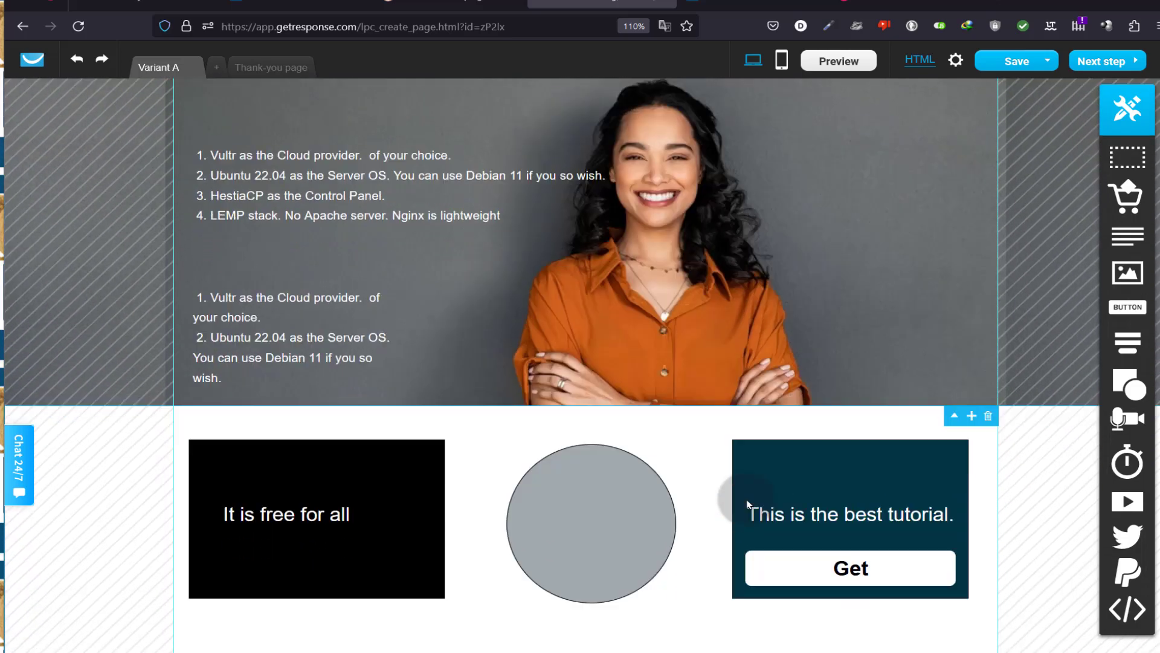
scroll(743, 500, "up", 10)
scroll(741, 498, "down", 5)
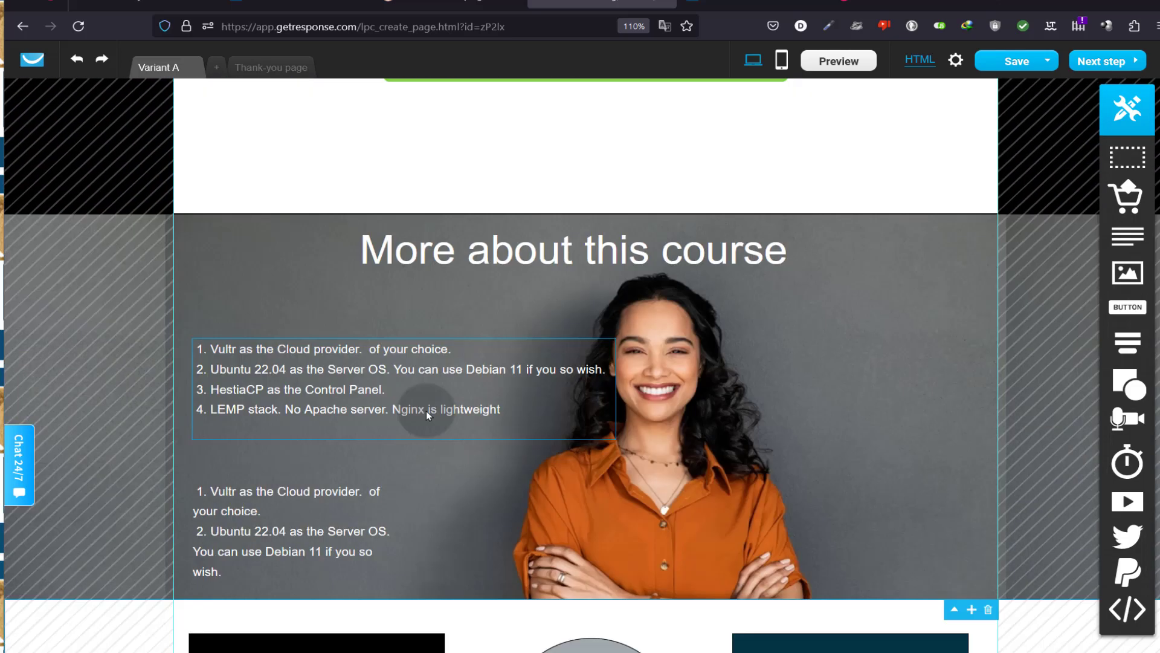
scroll(427, 404, "down", 5)
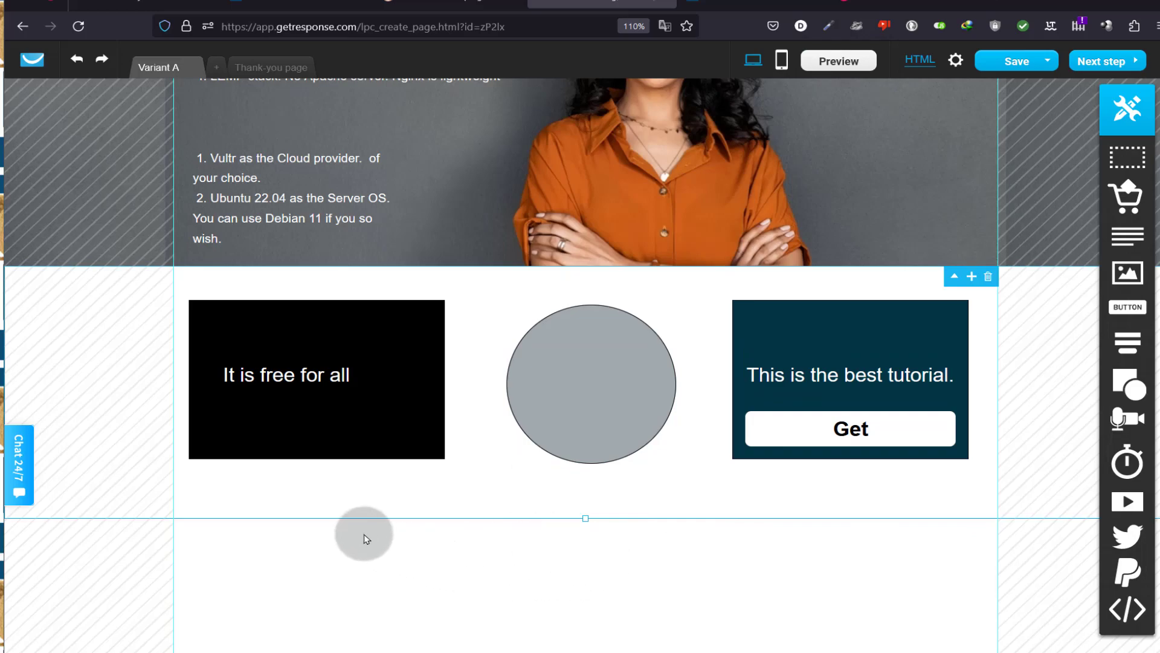
- Add a new empty section and move it below the section with the squares and circle
mouse_move(1101, 392)
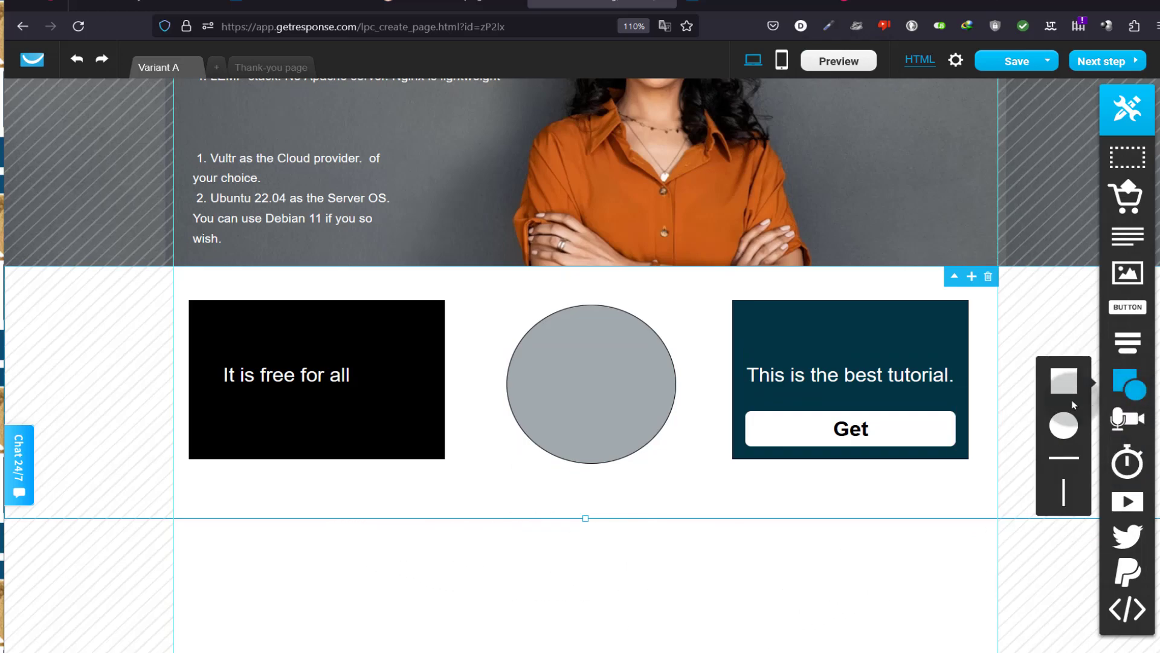
mouse_move(1129, 346)
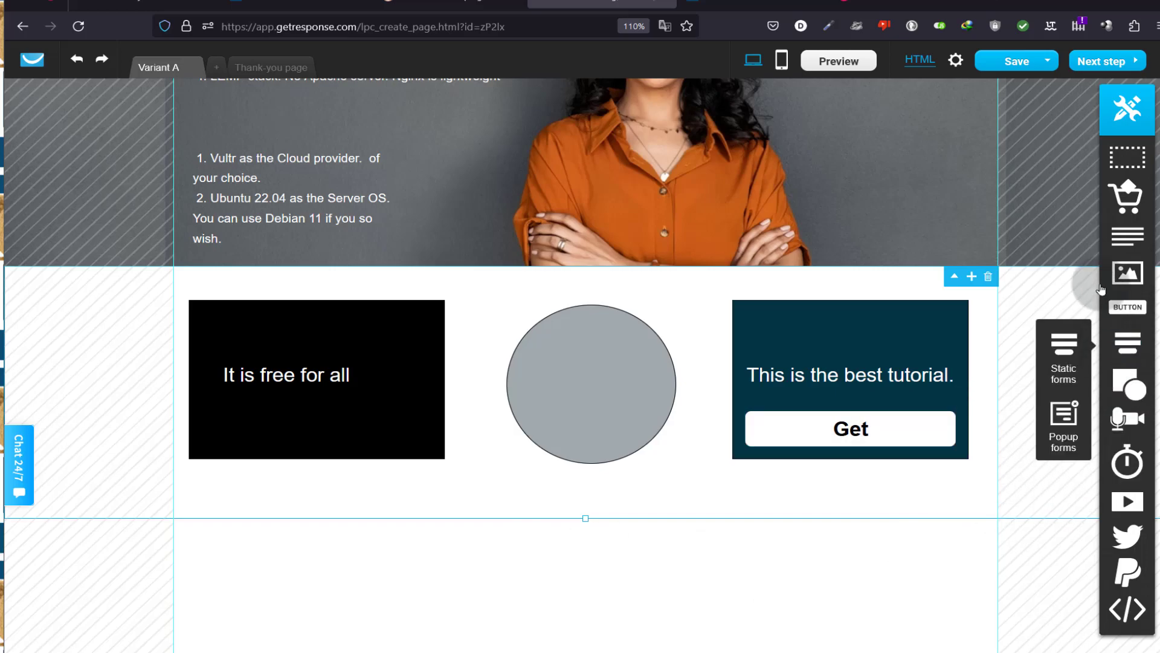
mouse_move(1131, 163)
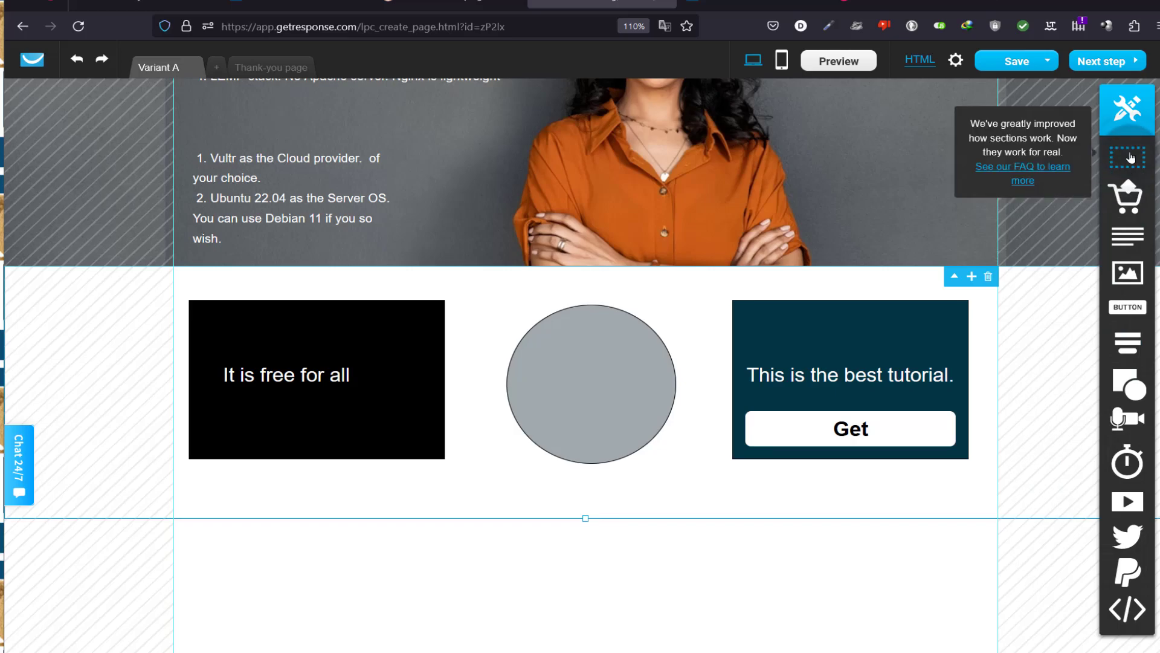
left_click_drag(1127, 158, 651, 242)
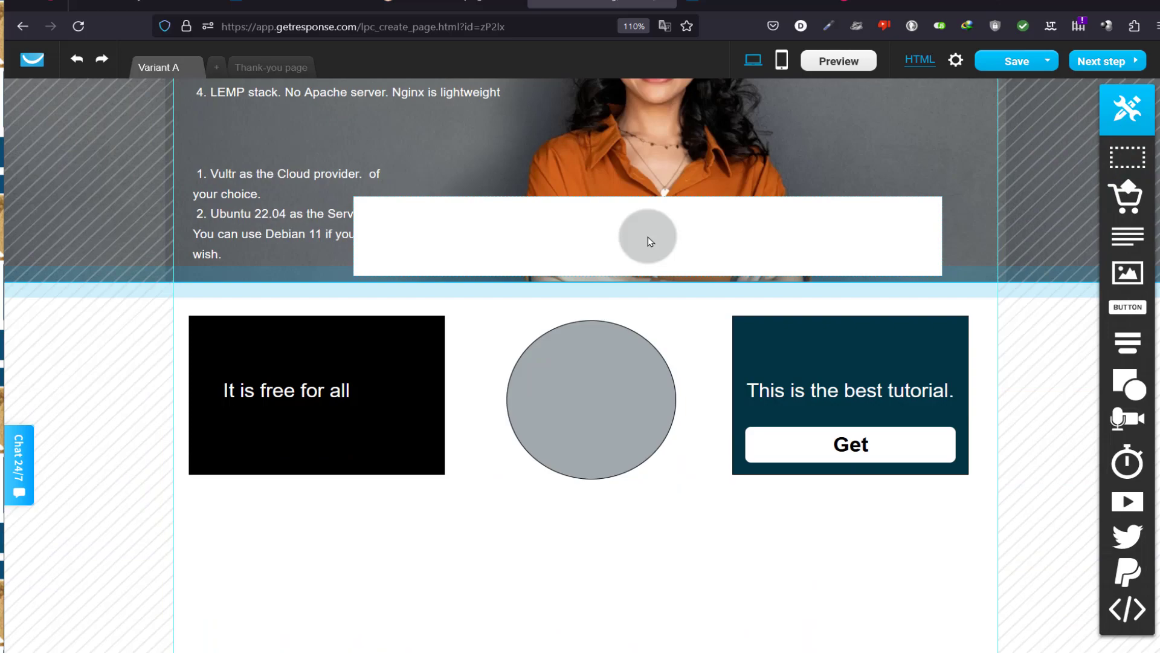
left_click_drag(650, 241, 648, 232)
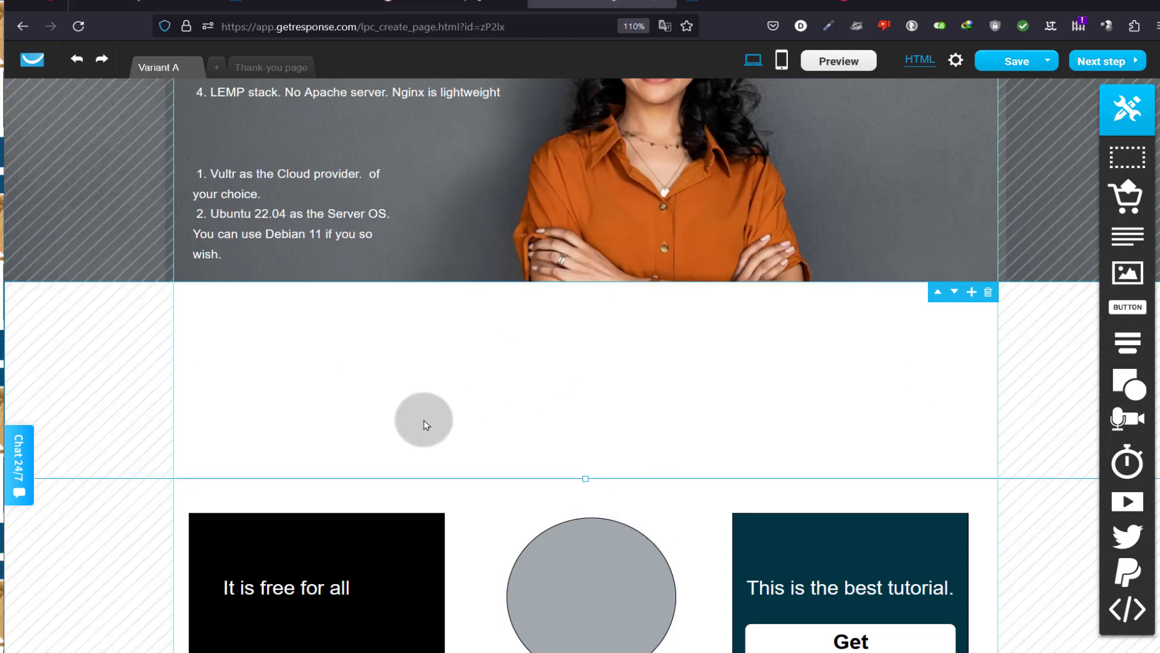
left_click(955, 294)
scroll(487, 477, "down", 3)
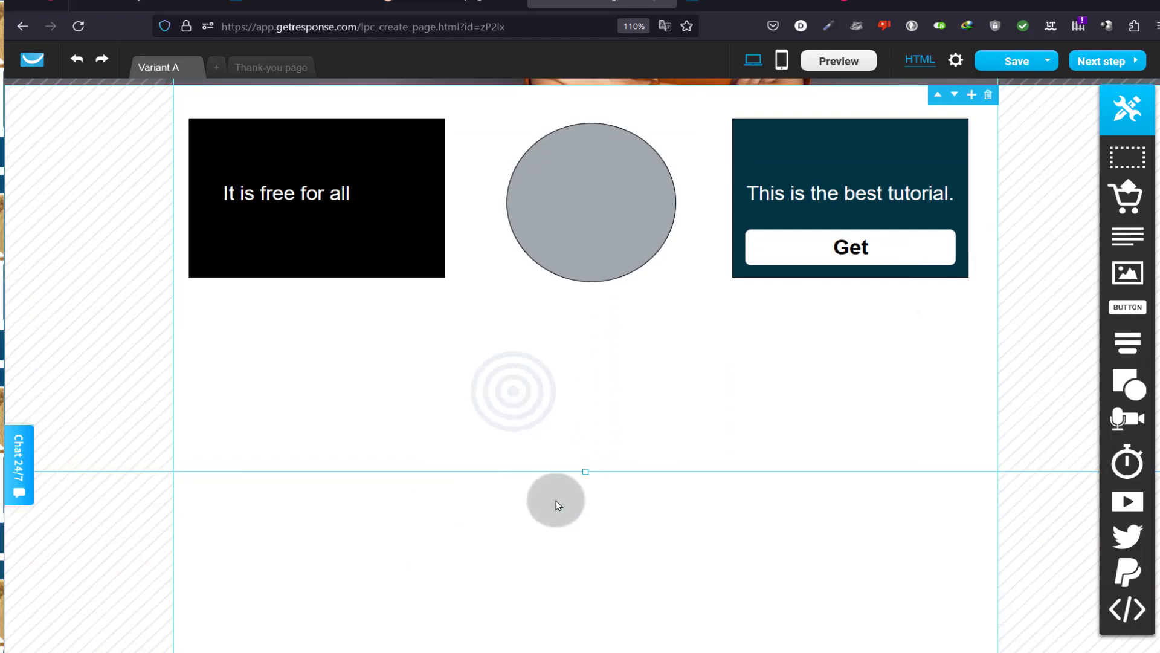
- Give the new empty section a solid dark teal #033544 background
left_click(572, 555)
scroll(280, 484, "down", 1)
left_click(280, 483)
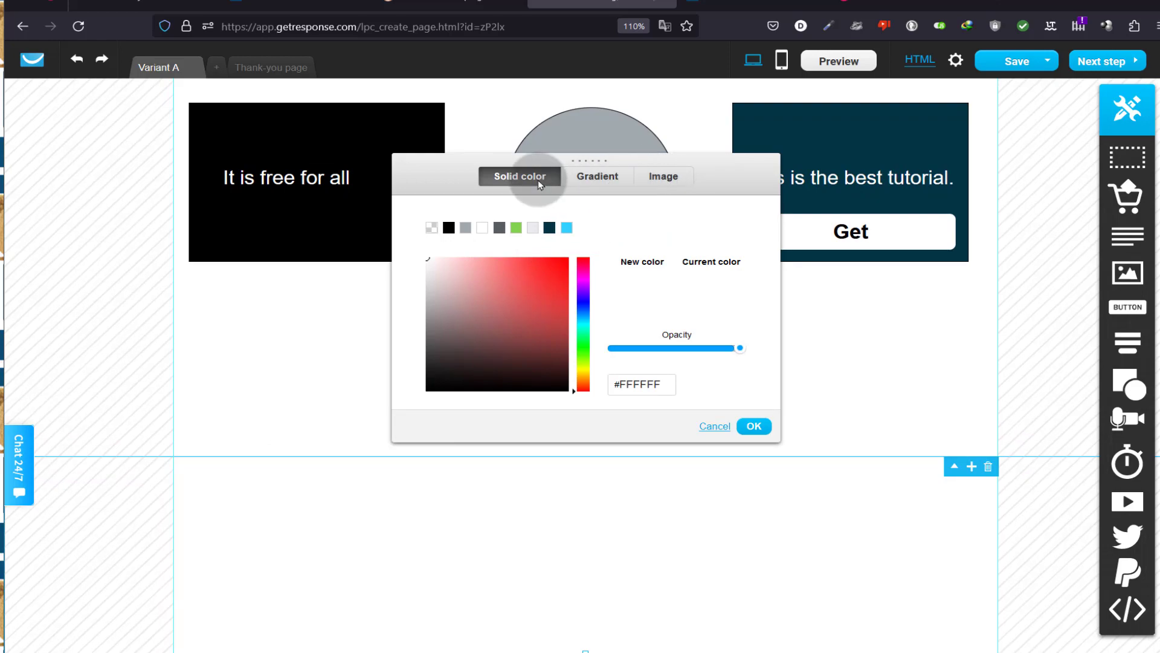
left_click(550, 228)
- Apply a gradient from black #000000 to gray #595E61 to the new section, lowering the gray's opacity to about half
left_click(598, 176)
left_click(467, 210)
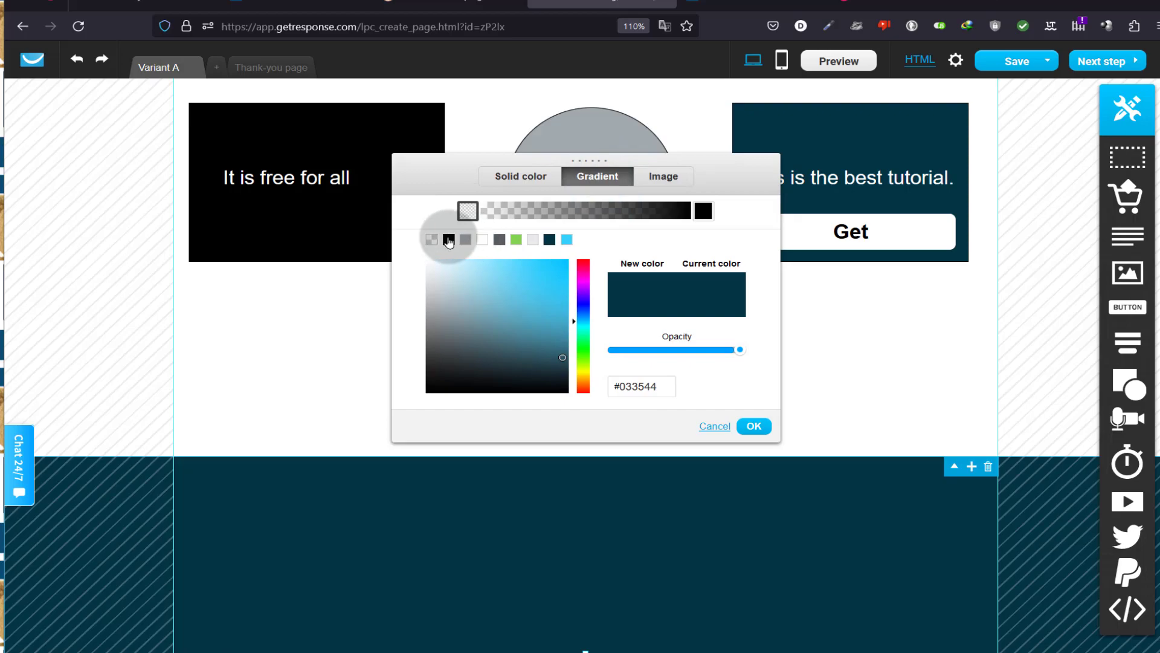
left_click(449, 239)
left_click(703, 210)
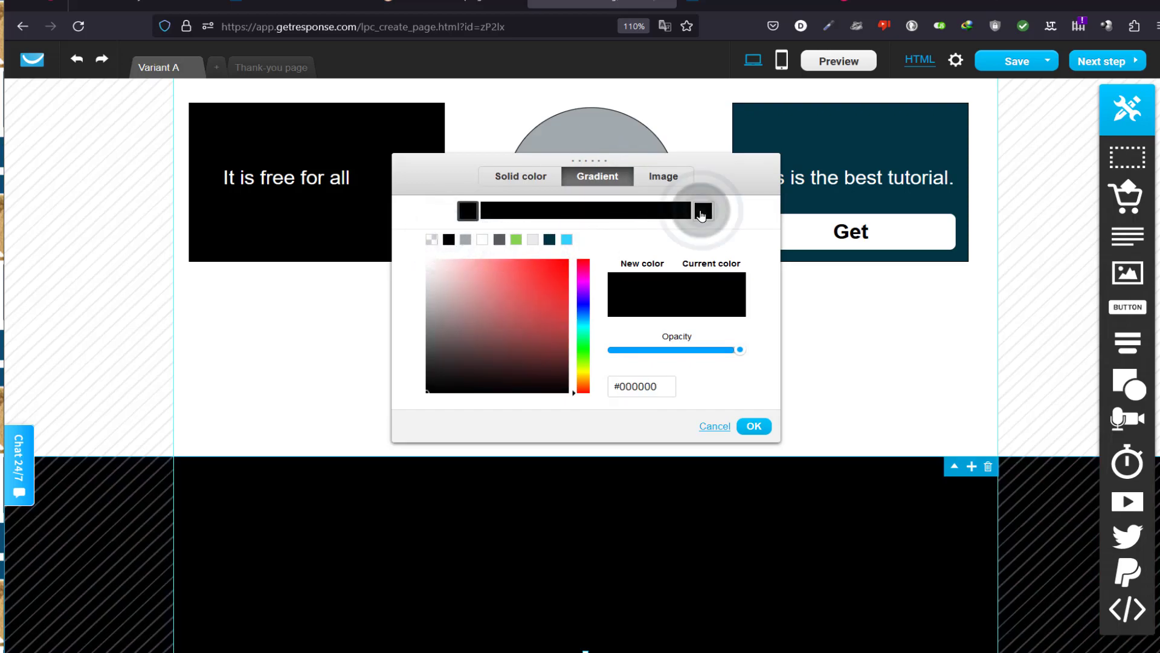
left_click(499, 240)
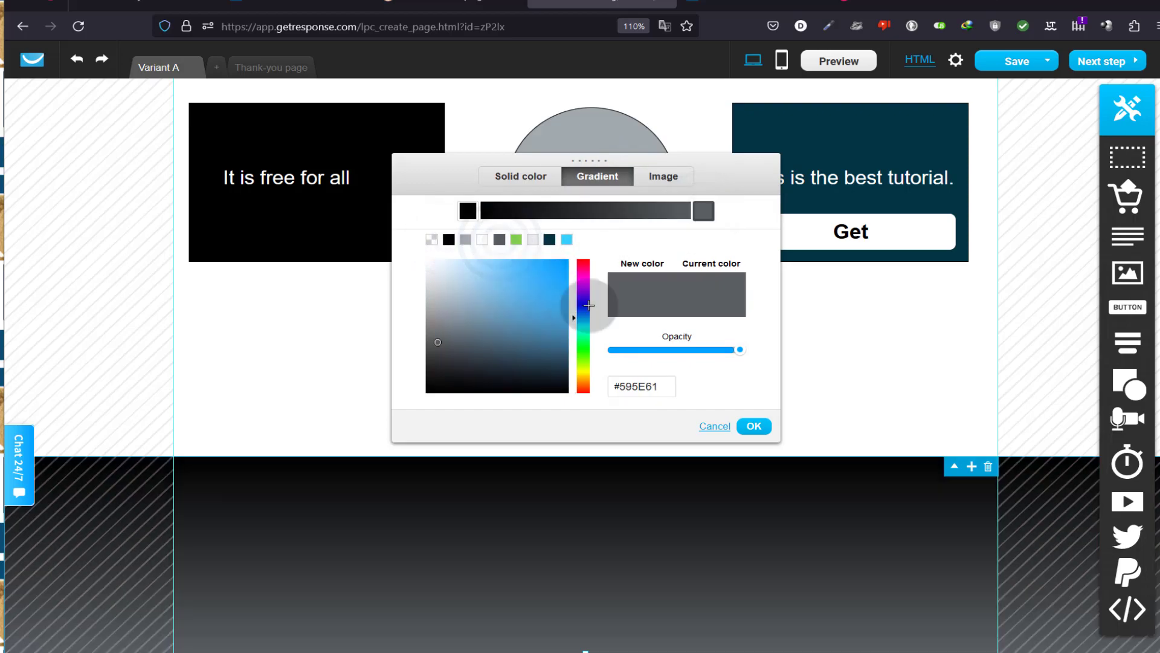
left_click_drag(740, 350, 681, 349)
left_click(754, 426)
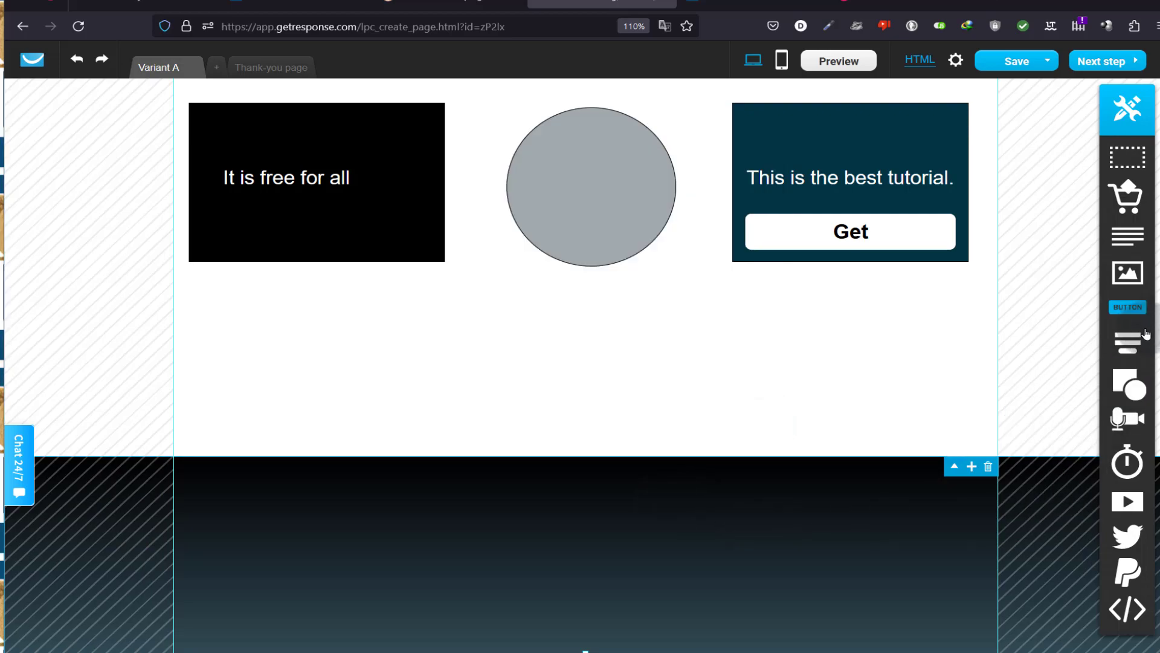
- Add a square shape at the left of the gradient section and extend the section's height to about 556 px
left_click_drag(1064, 380, 310, 575)
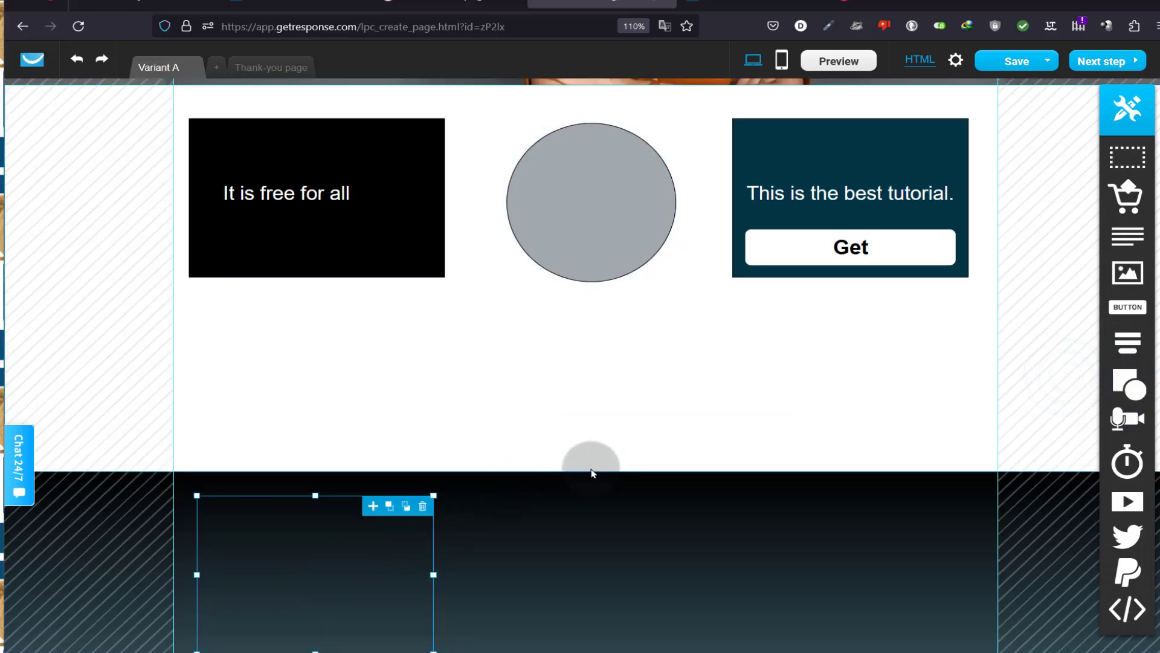
left_click(597, 644)
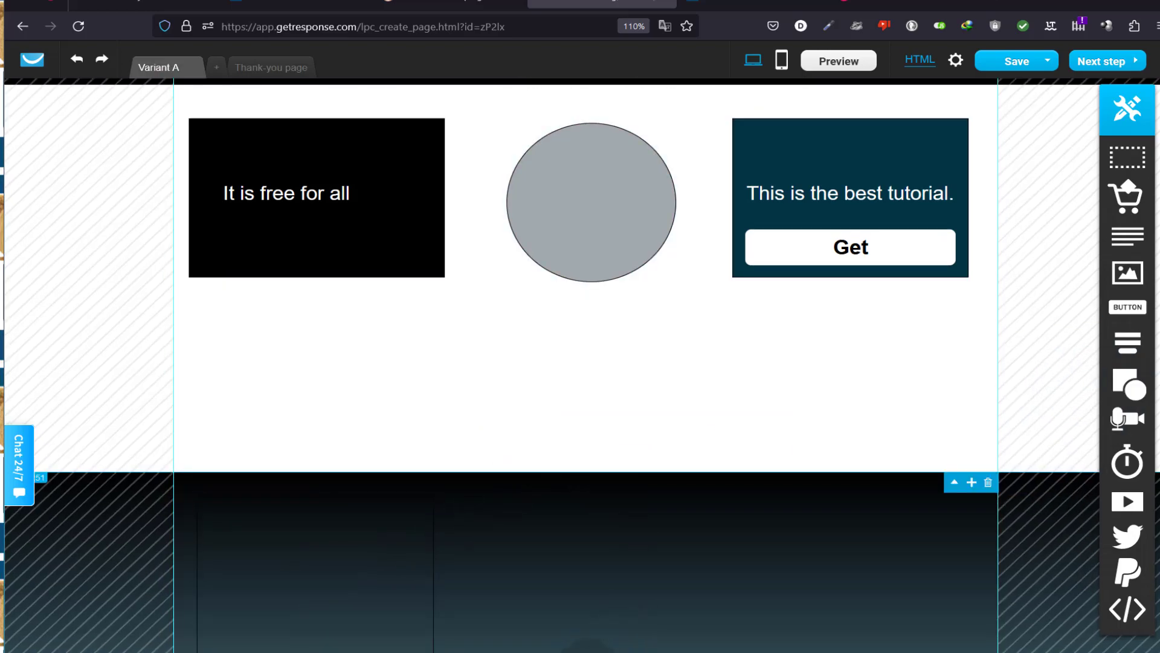
scroll(585, 650, "down", 5)
left_click_drag(586, 649, 587, 645)
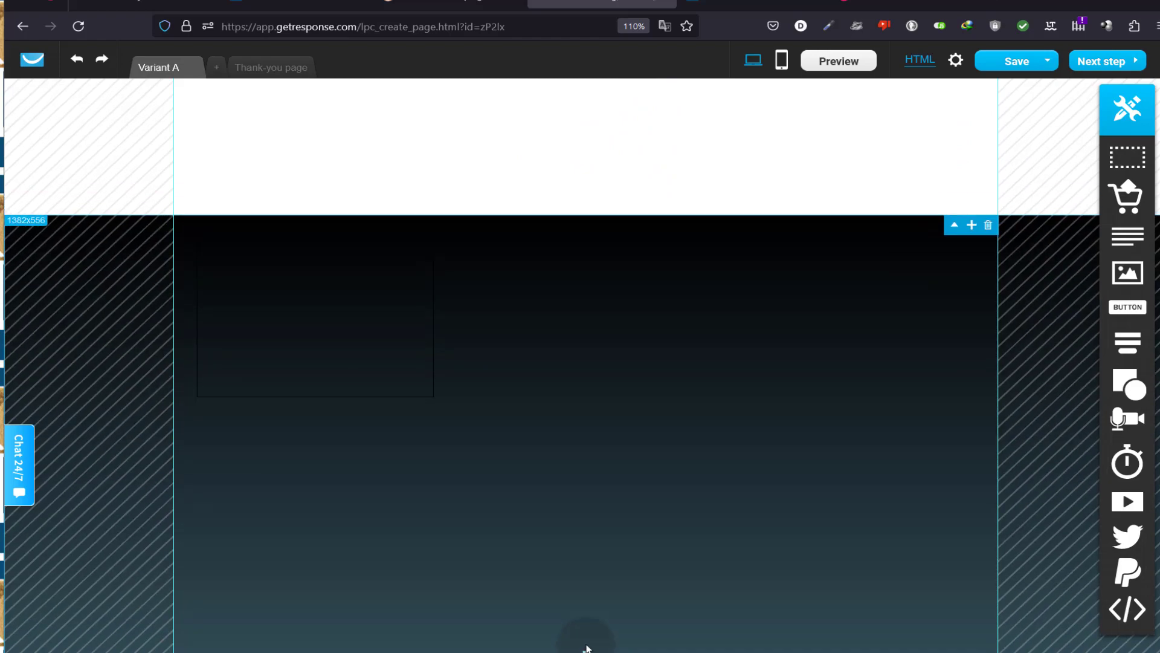
- Enlarge the square in the gradient section to about half the content width and add a second square to its right
left_click(301, 362)
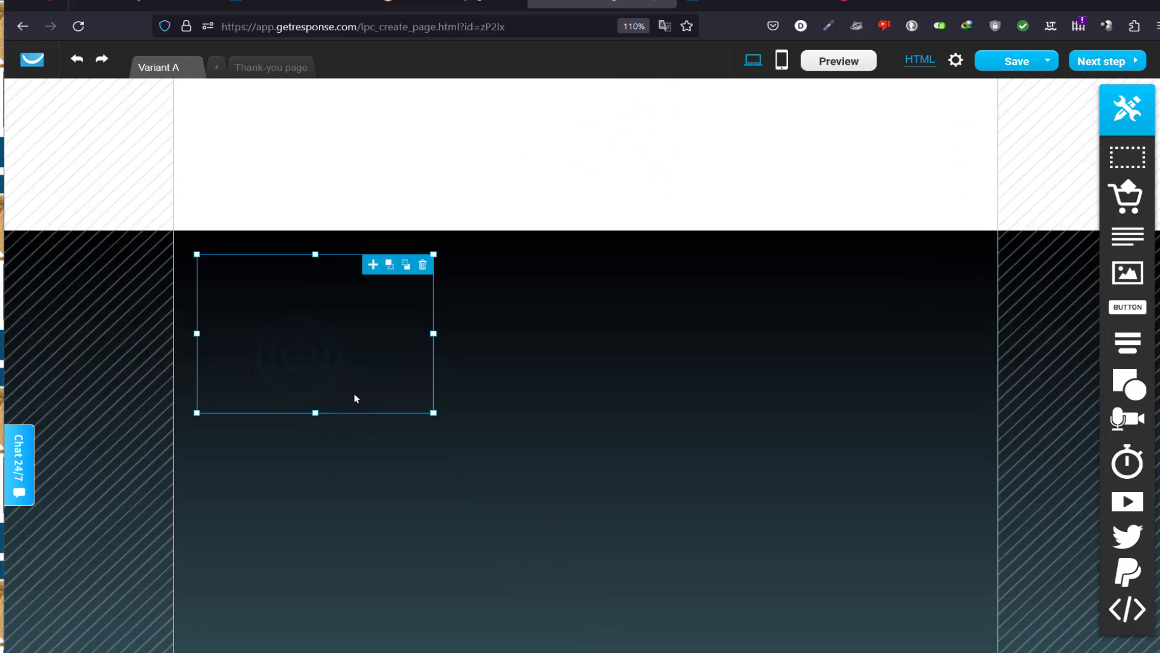
scroll(355, 398, "up", 3)
left_click_drag(434, 579, 621, 640)
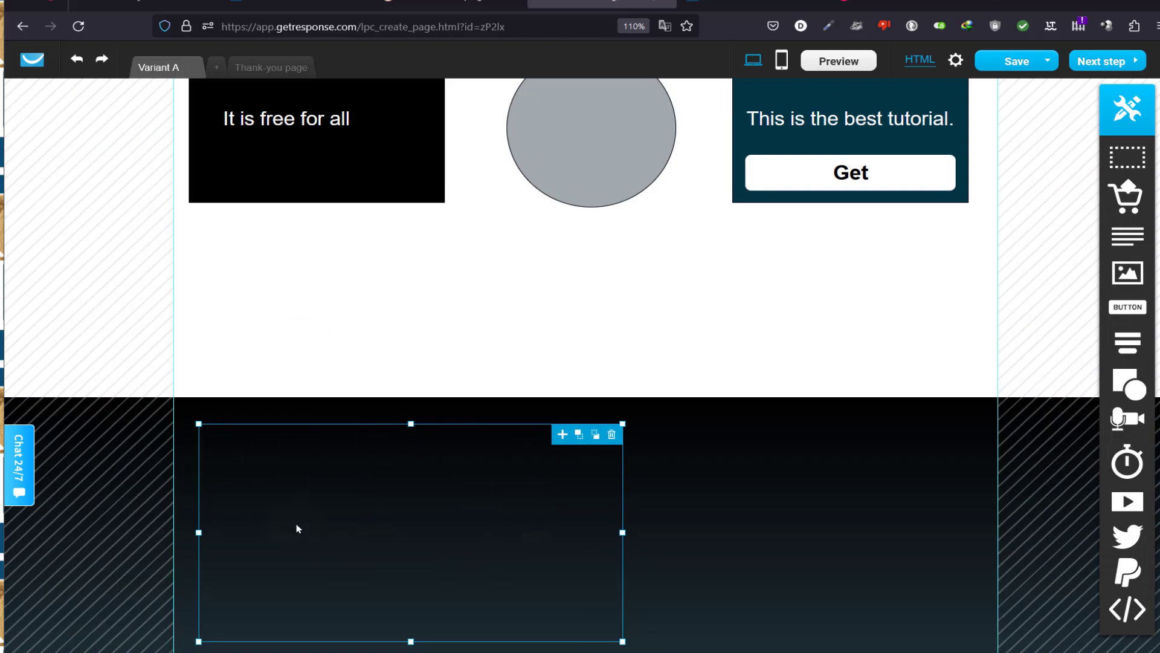
mouse_move(1118, 382)
left_click_drag(1068, 380, 769, 498)
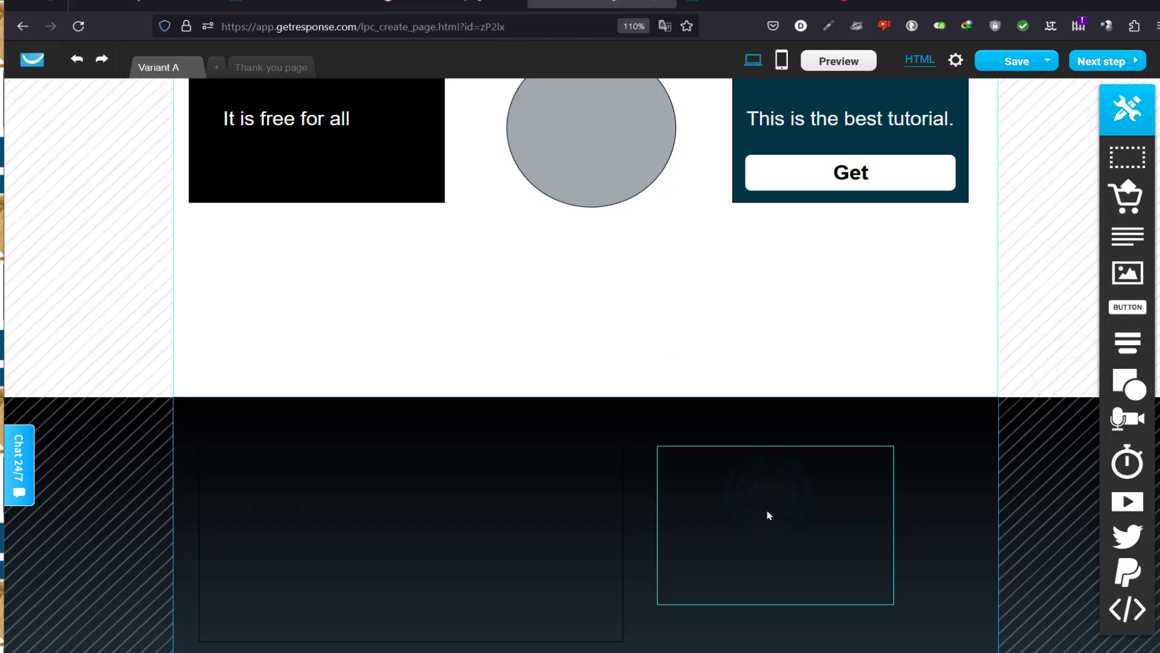
- Fill the larger square in the gradient section with solid light gray #E9E9ED
left_click(550, 518)
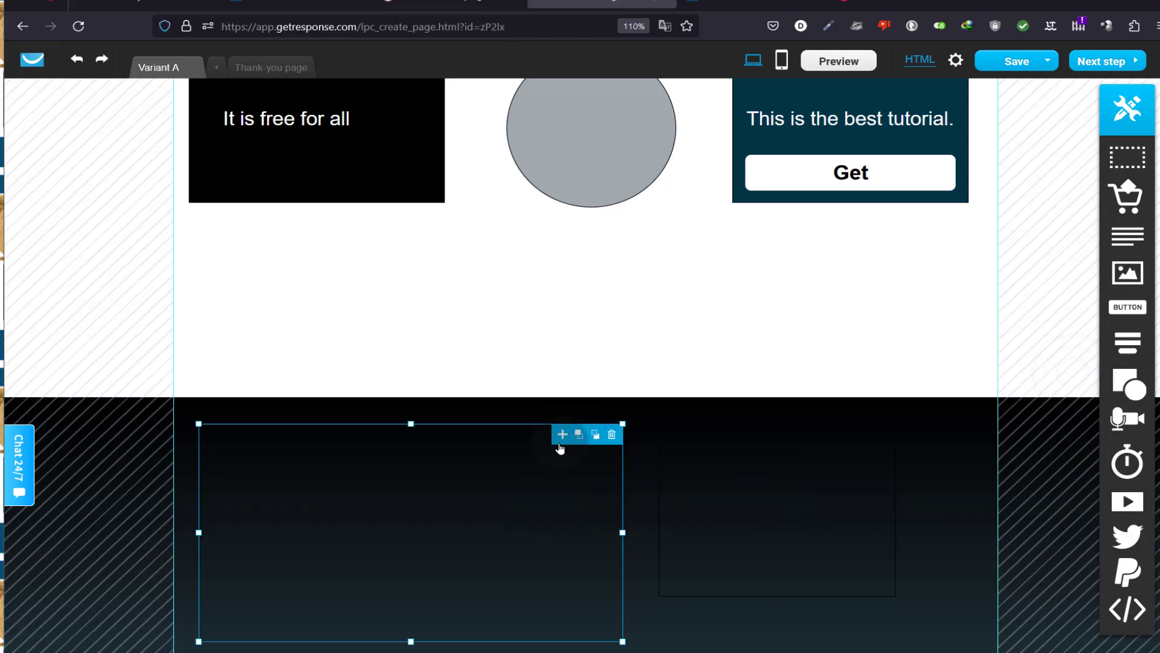
left_click(218, 447)
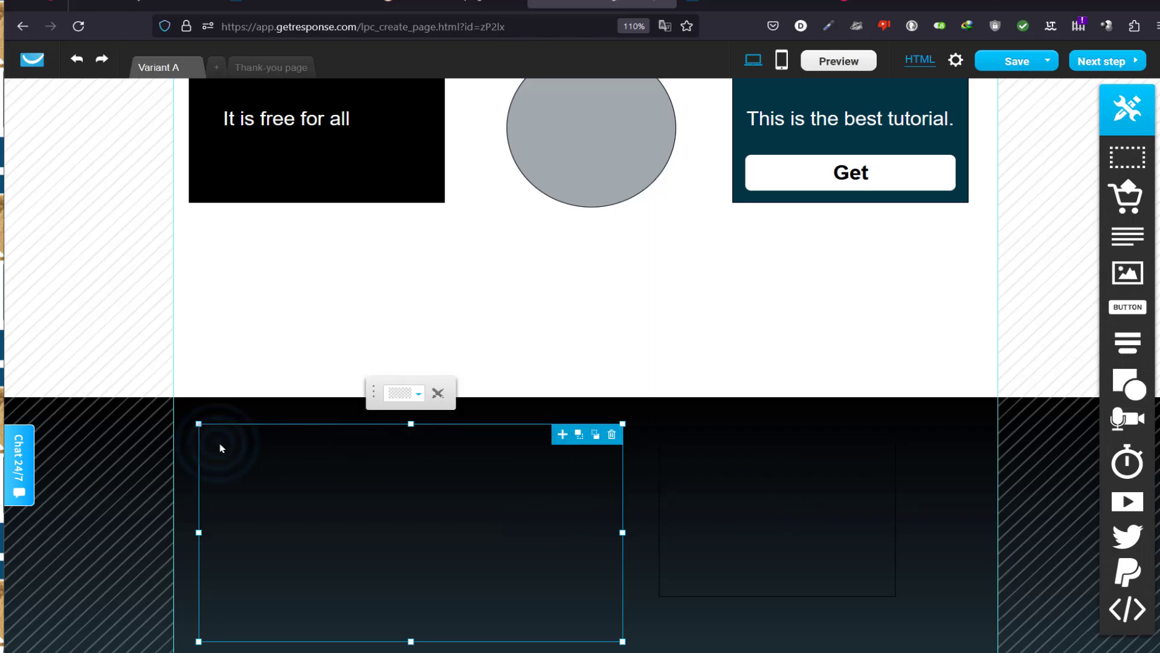
left_click(418, 395)
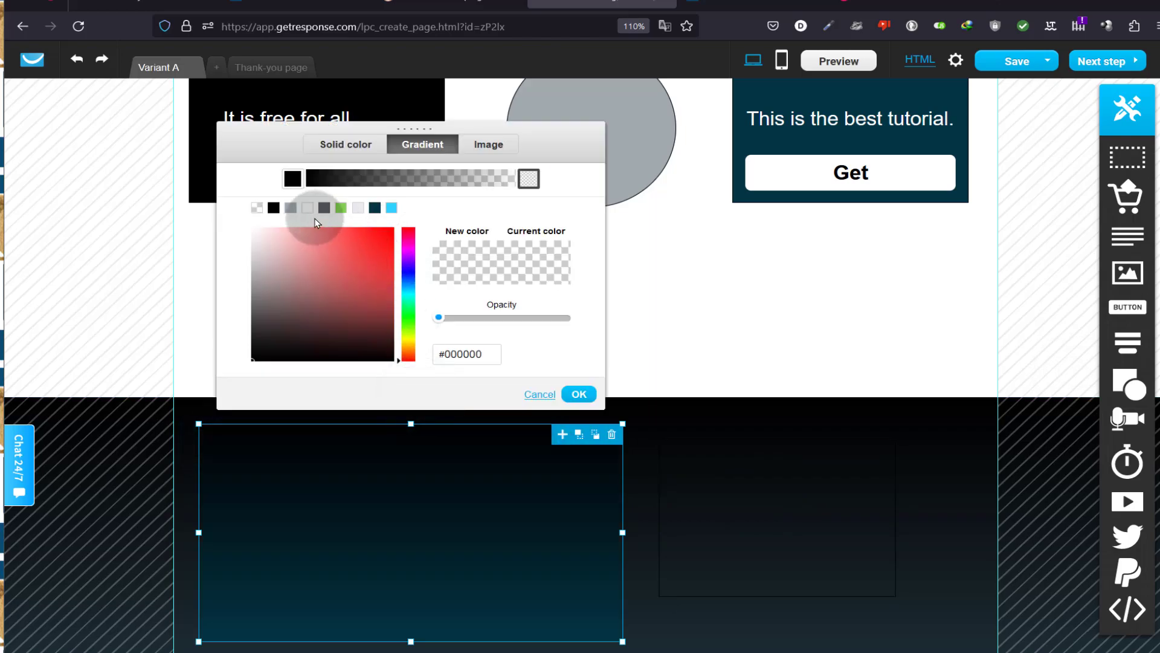
left_click(358, 208)
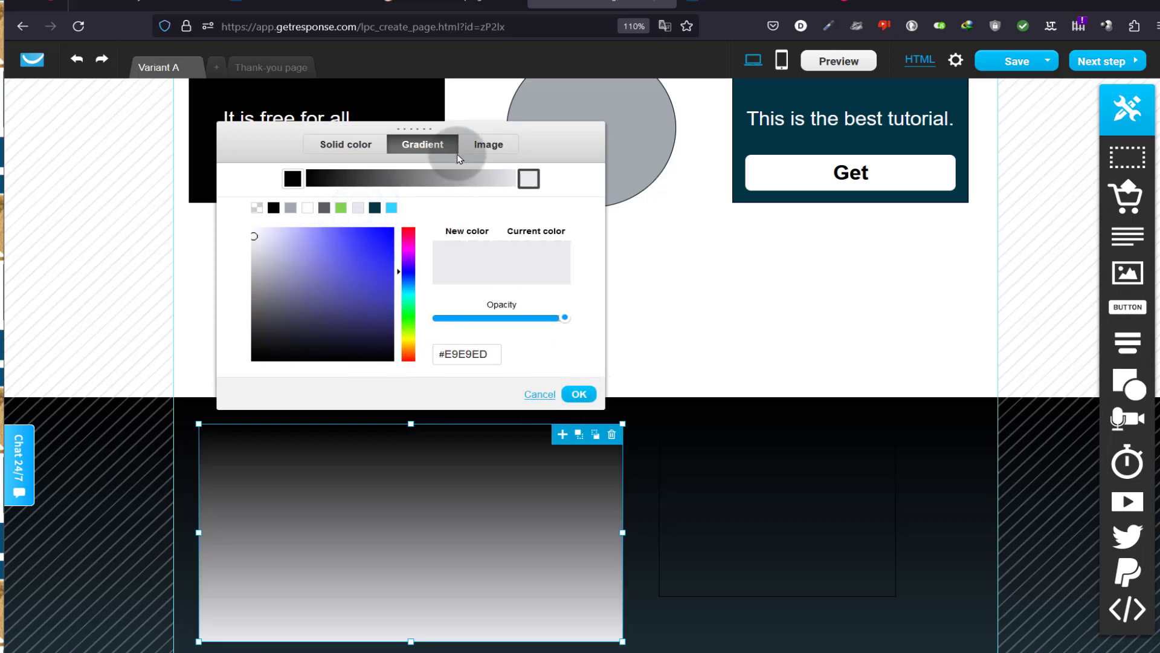
left_click(339, 146)
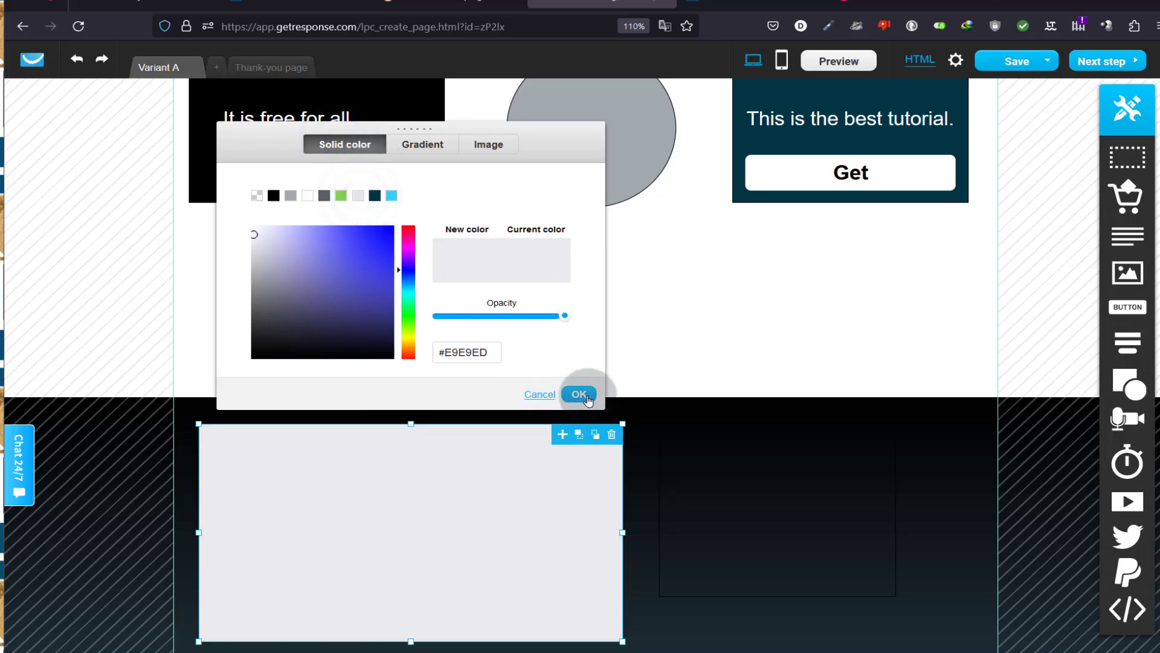
- Apply the #E9E9ED solid color fill to the large box in the dark section
left_click(578, 394)
- Fill the smaller box in the dark section with the free GetResponse image of abstract glowing data over a city
left_click(755, 510)
left_click(729, 504)
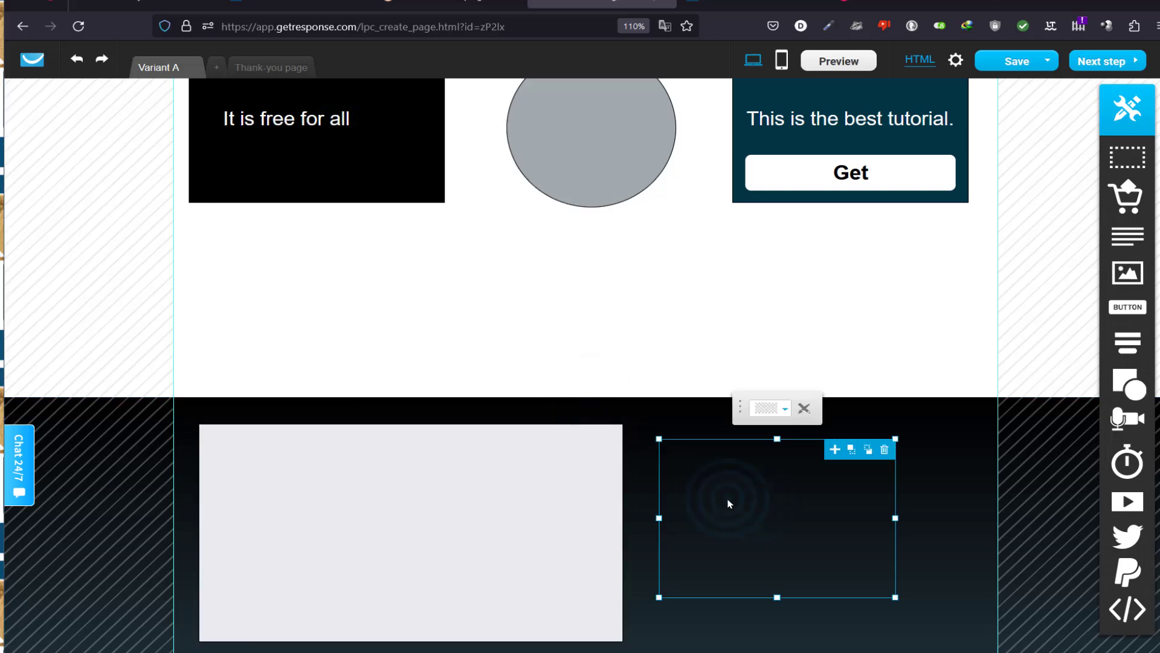
left_click(784, 412)
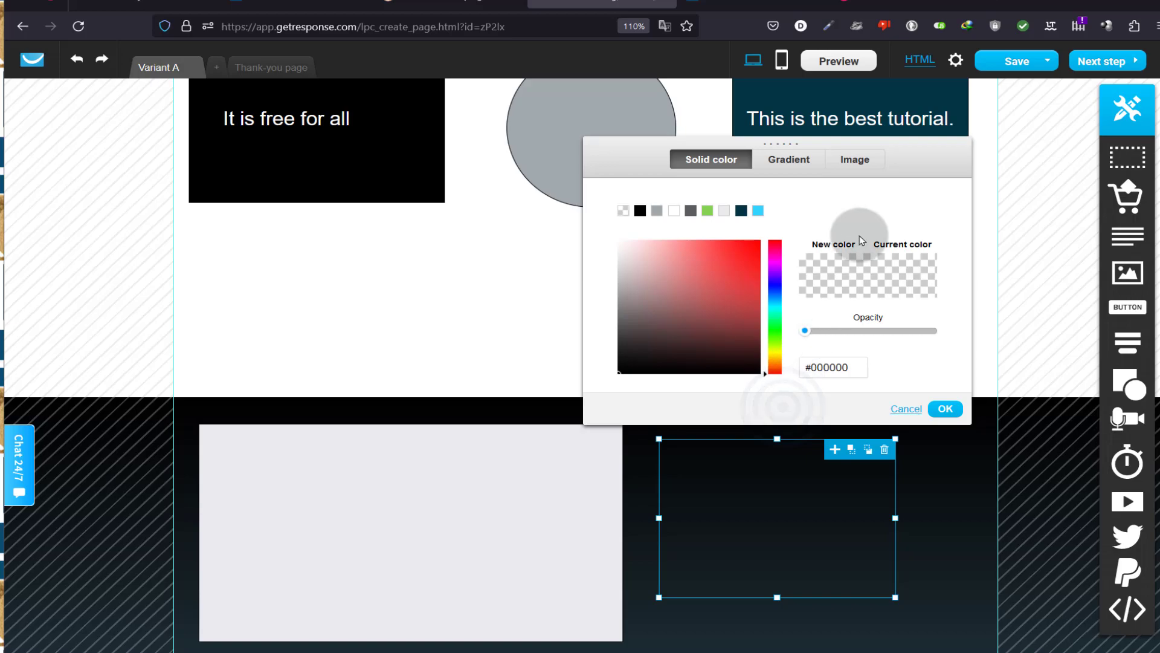
left_click(863, 161)
left_click(791, 283)
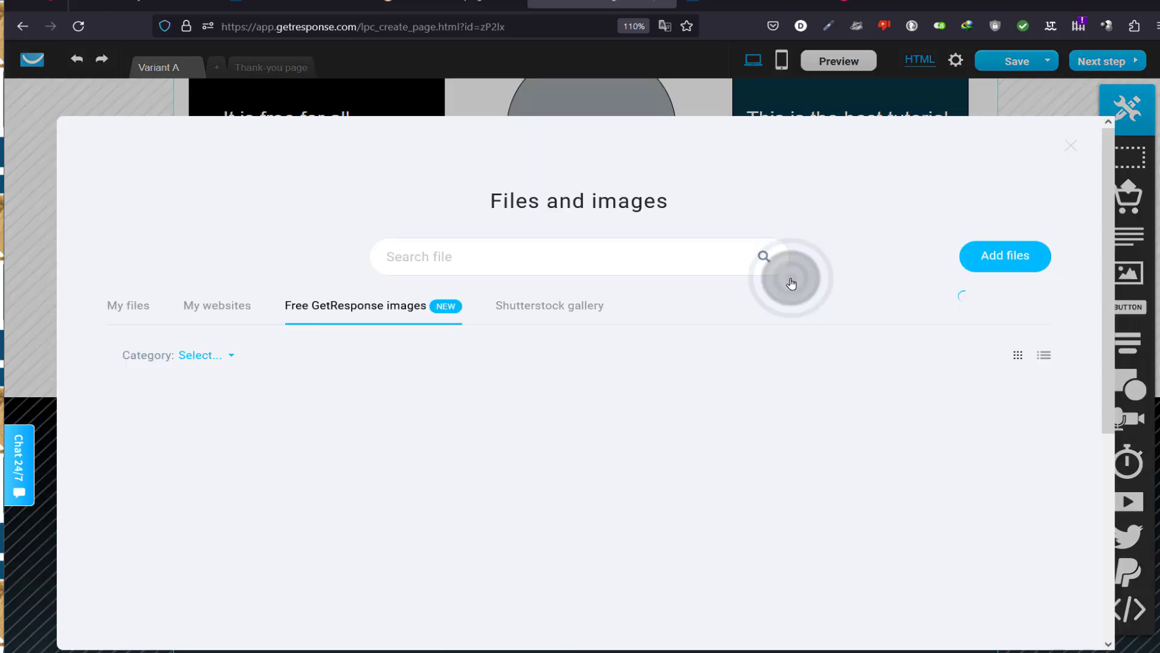
scroll(393, 401, "down", 2)
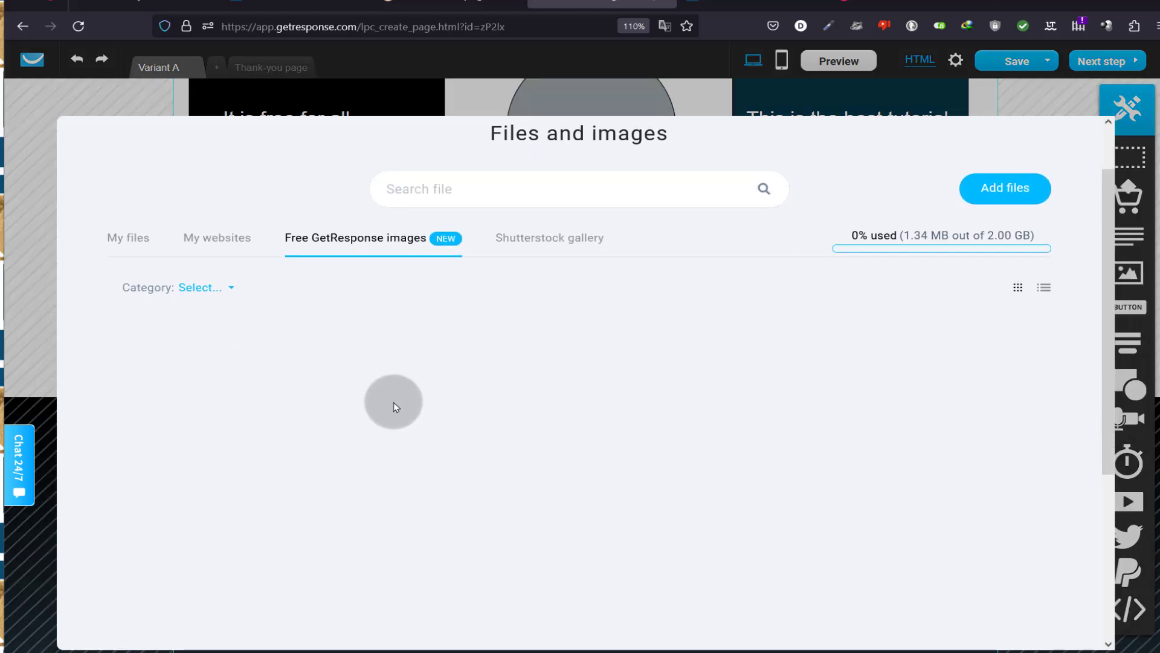
scroll(394, 401, "down", 10)
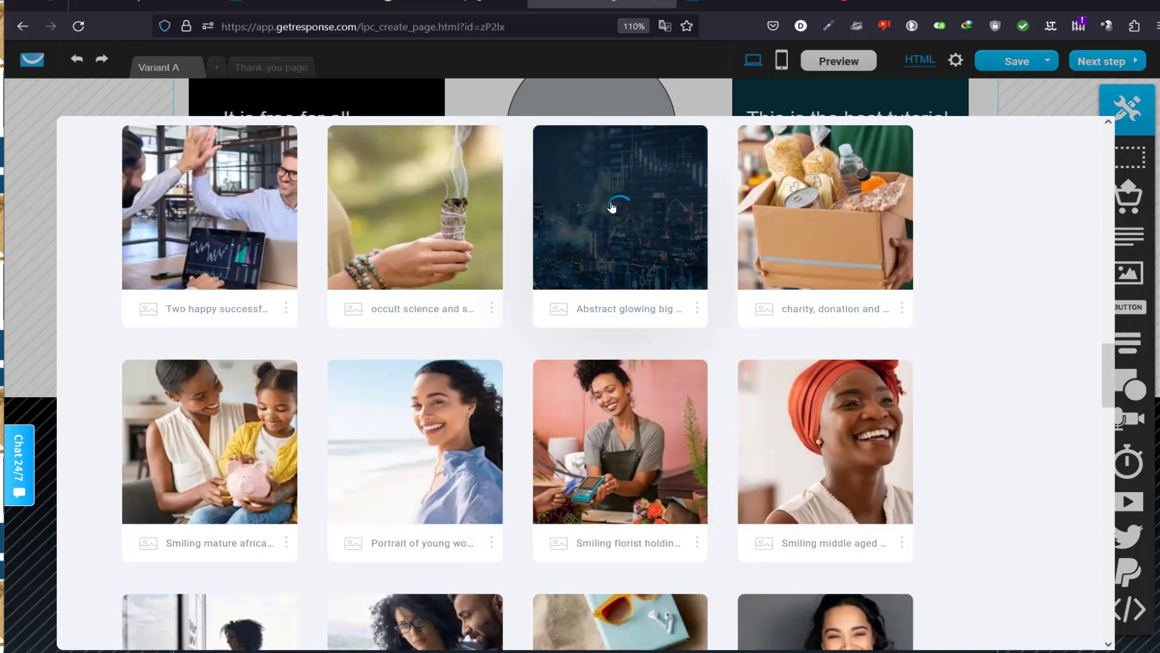
scroll(344, 415, "down", 3)
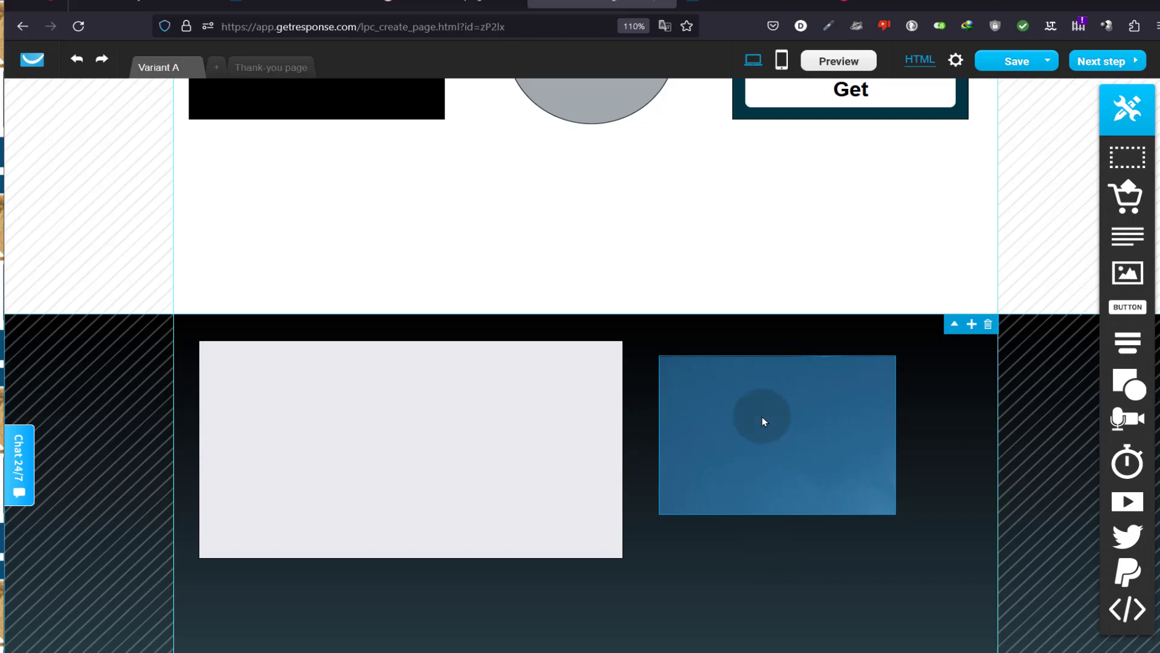
- Replace the smaller box's background with the free photo of a man at a laptop in the dark, scaled down to show him
left_click(762, 416)
left_click(760, 568)
left_click(783, 412)
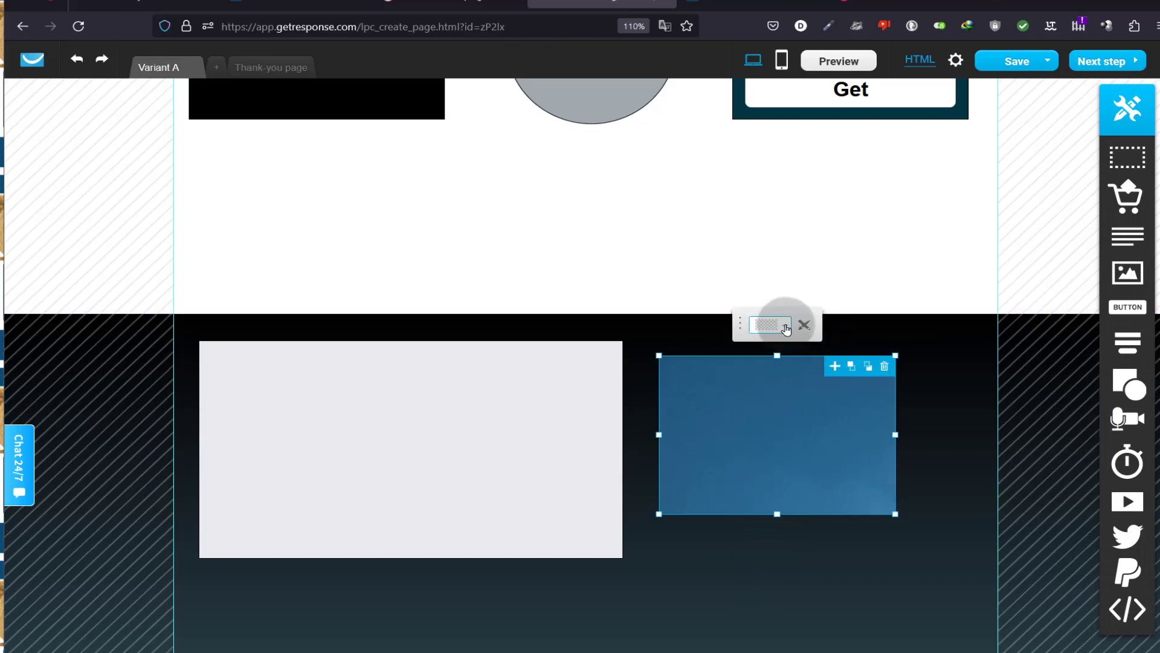
left_click(786, 327)
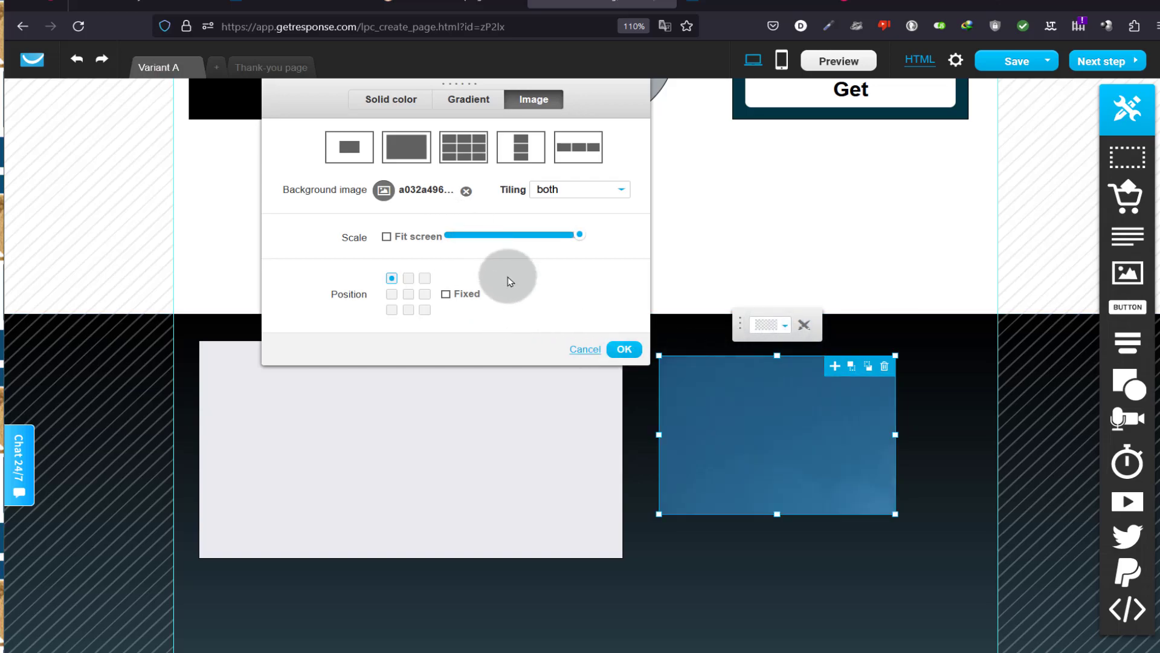
left_click(466, 191)
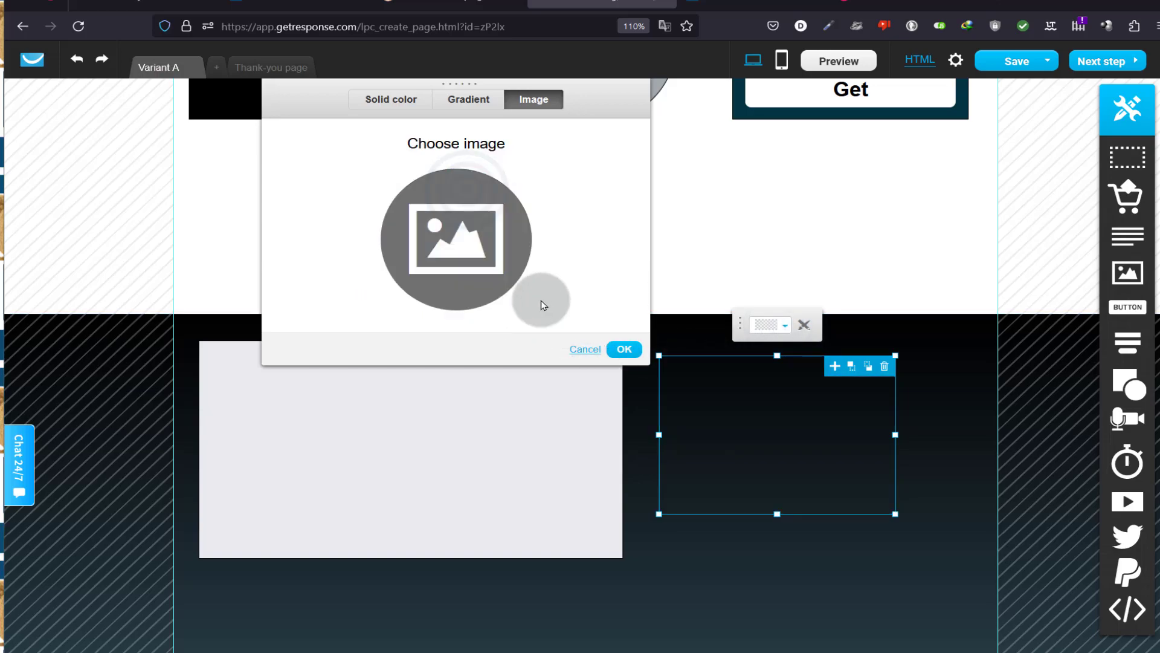
left_click(475, 239)
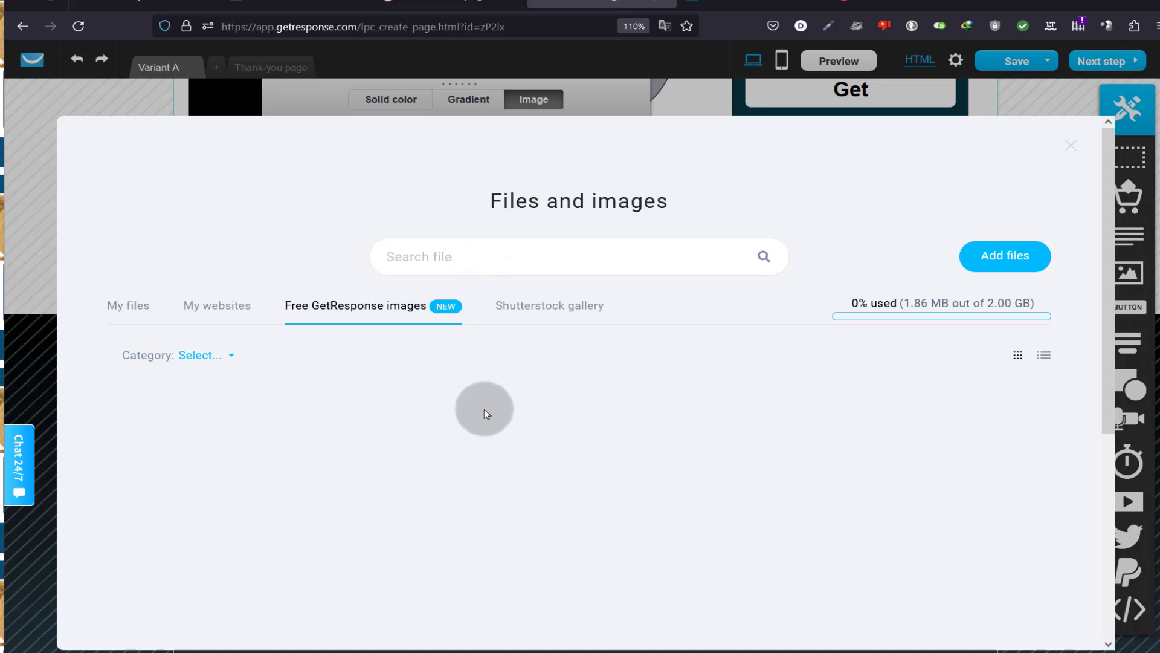
scroll(474, 459, "down", 15)
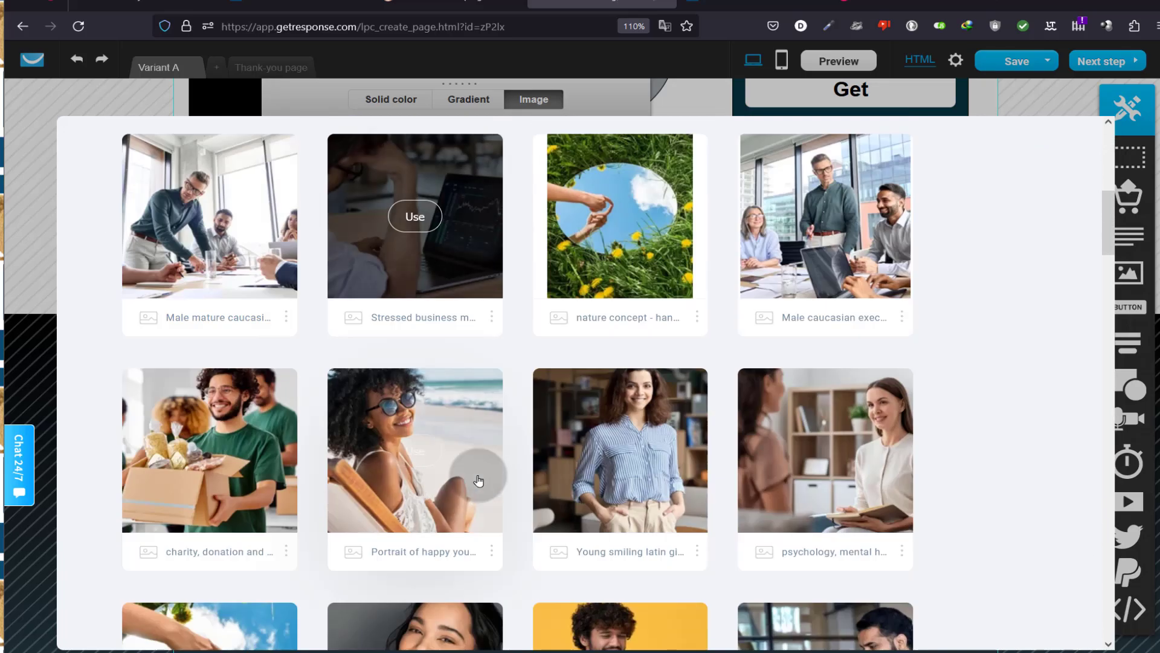
scroll(477, 479, "down", 15)
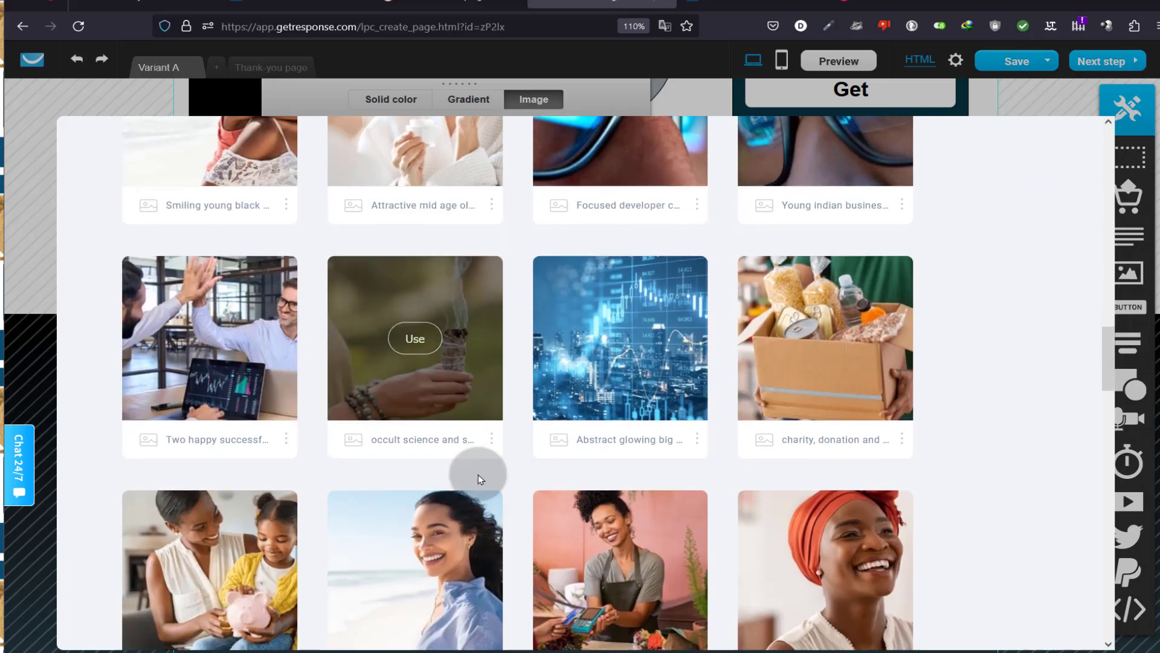
scroll(478, 479, "down", 4)
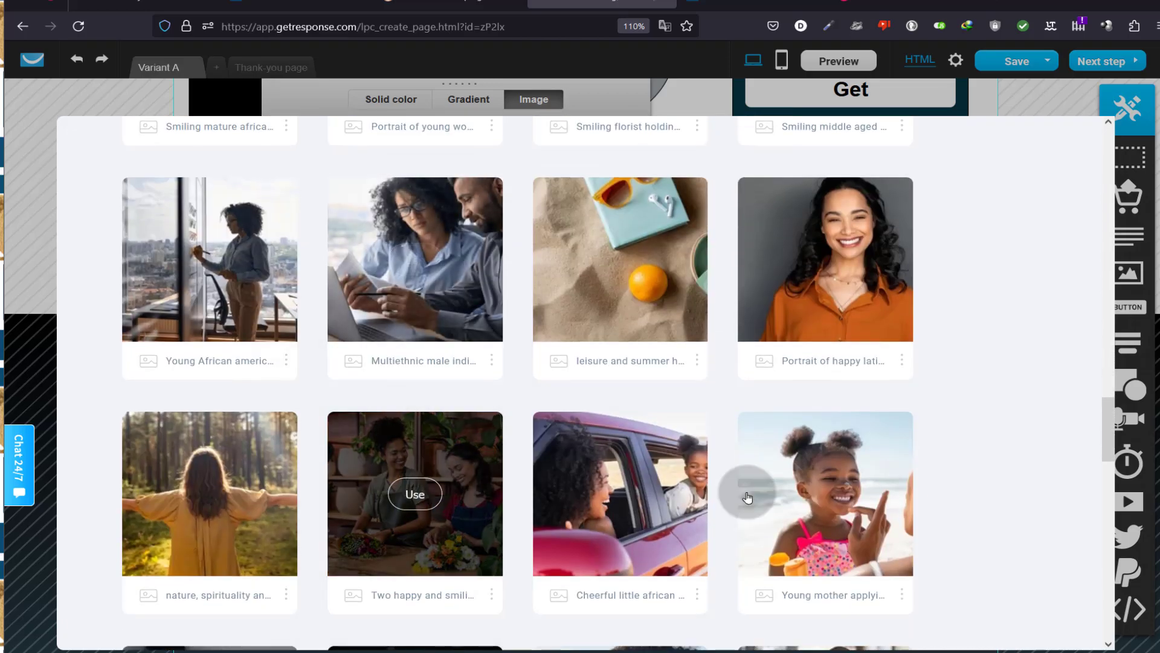
scroll(473, 490, "down", 6)
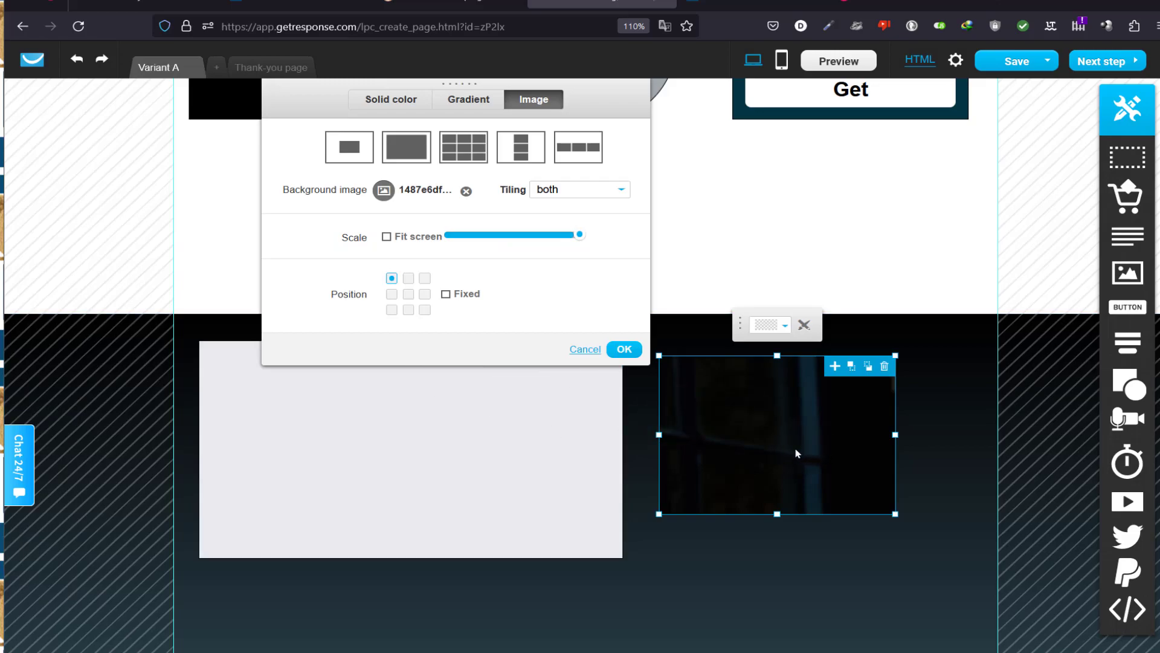
left_click_drag(582, 240, 499, 248)
left_click(623, 349)
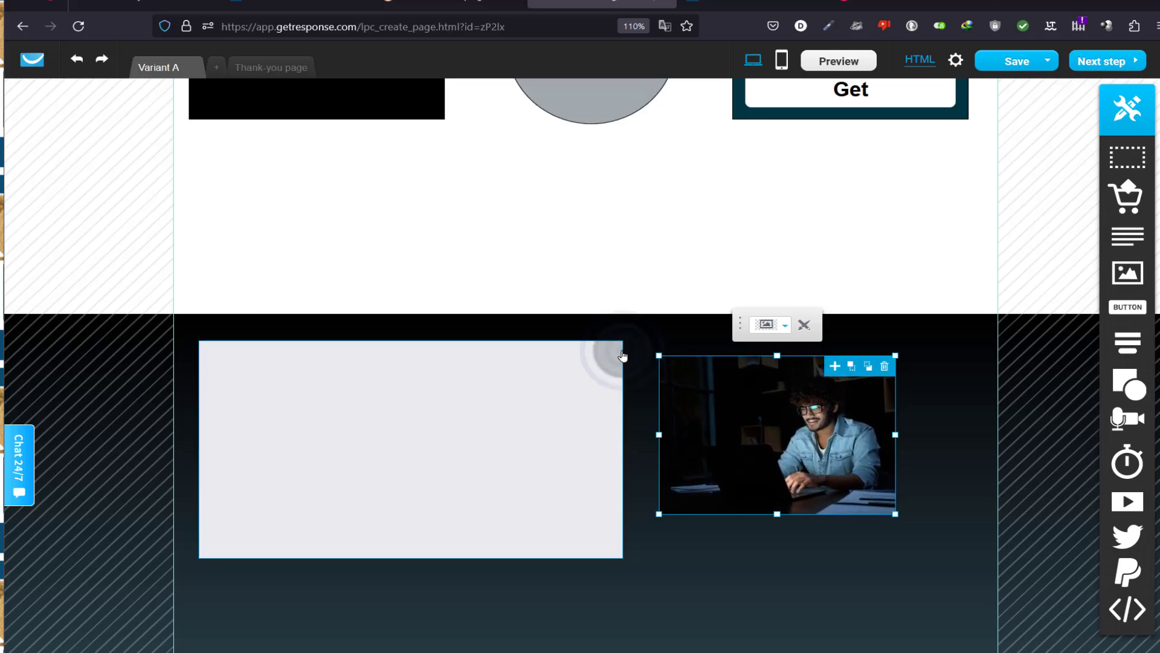
- Enlarge the photo box to about the gray box's height and align the top edges of the two boxes
left_click_drag(895, 514, 983, 562)
left_click(498, 433)
left_click(412, 433)
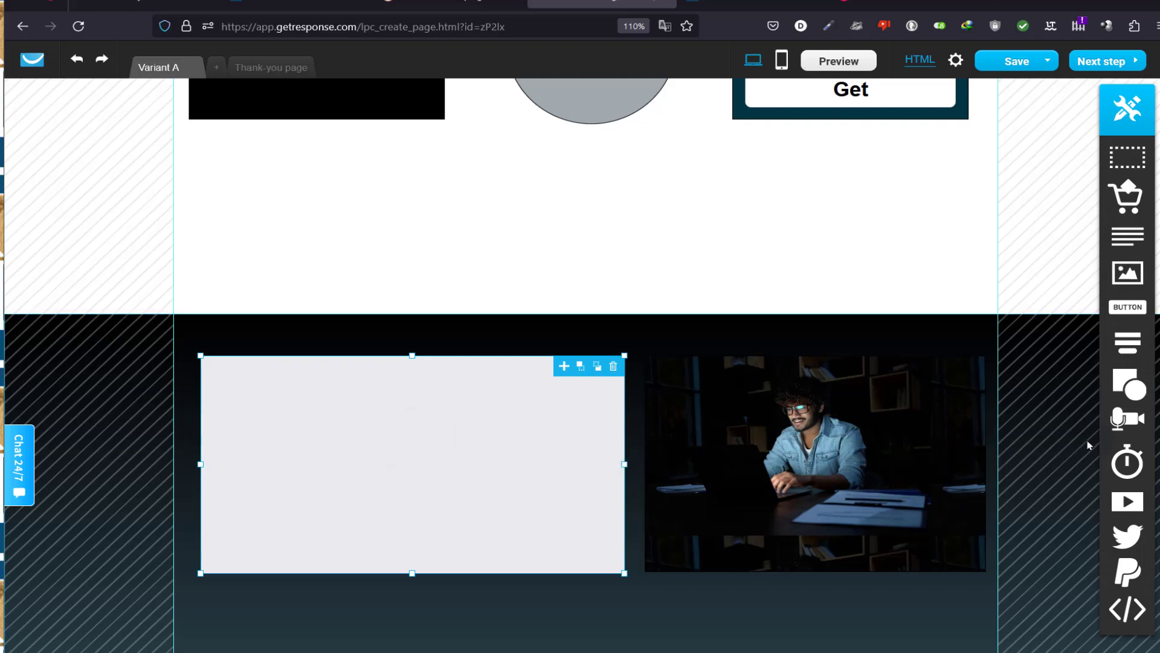
- Place a video element over the gray box and resize it to about 492 × 267 so it nearly fills the box
mouse_move(1134, 365)
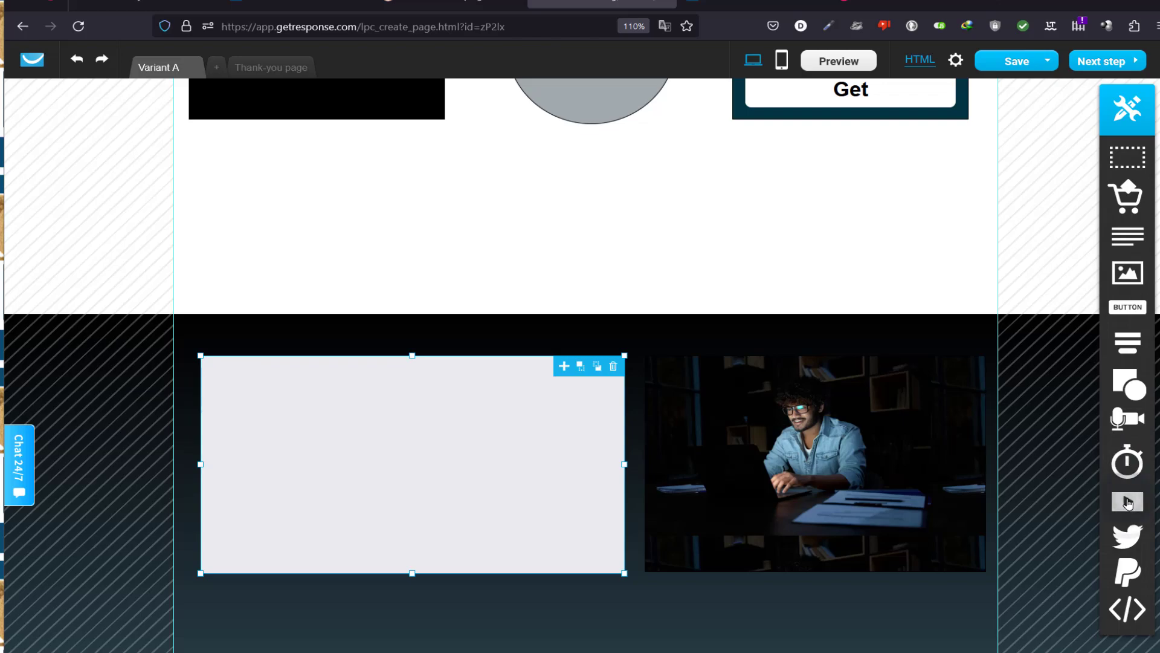
left_click_drag(1122, 504, 351, 464)
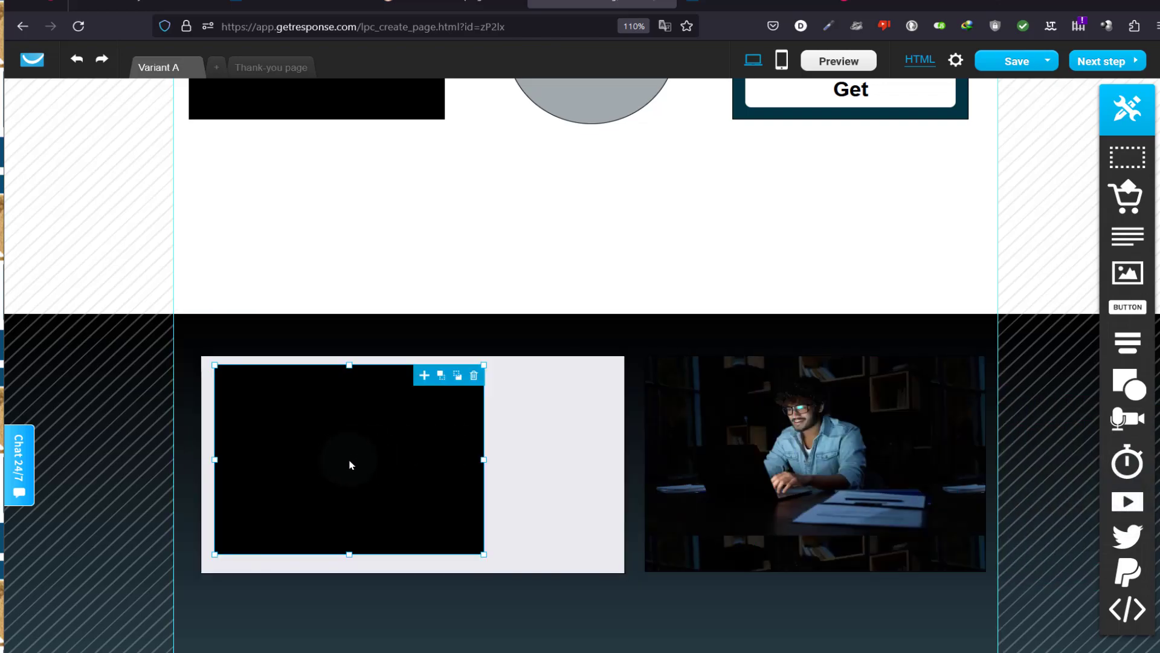
left_click_drag(484, 554, 622, 571)
left_click_drag(214, 365, 206, 357)
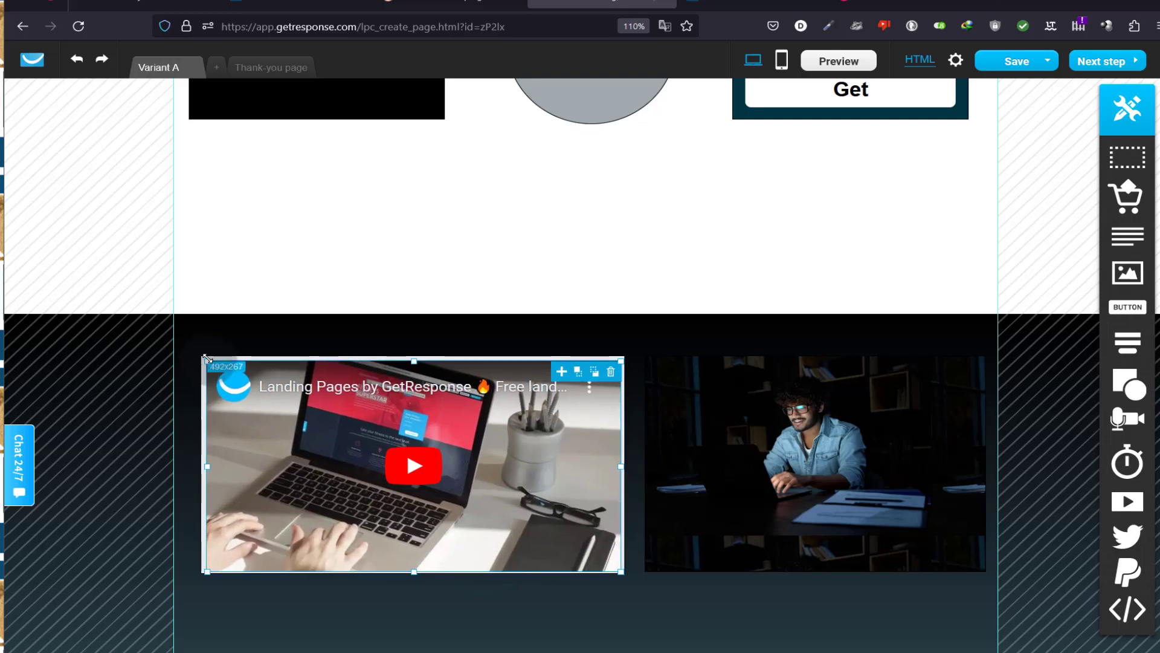
- Switch to YouTube and copy the share link of the video "The Best Getresponse Landing Page Tutorial"
left_click(266, 467)
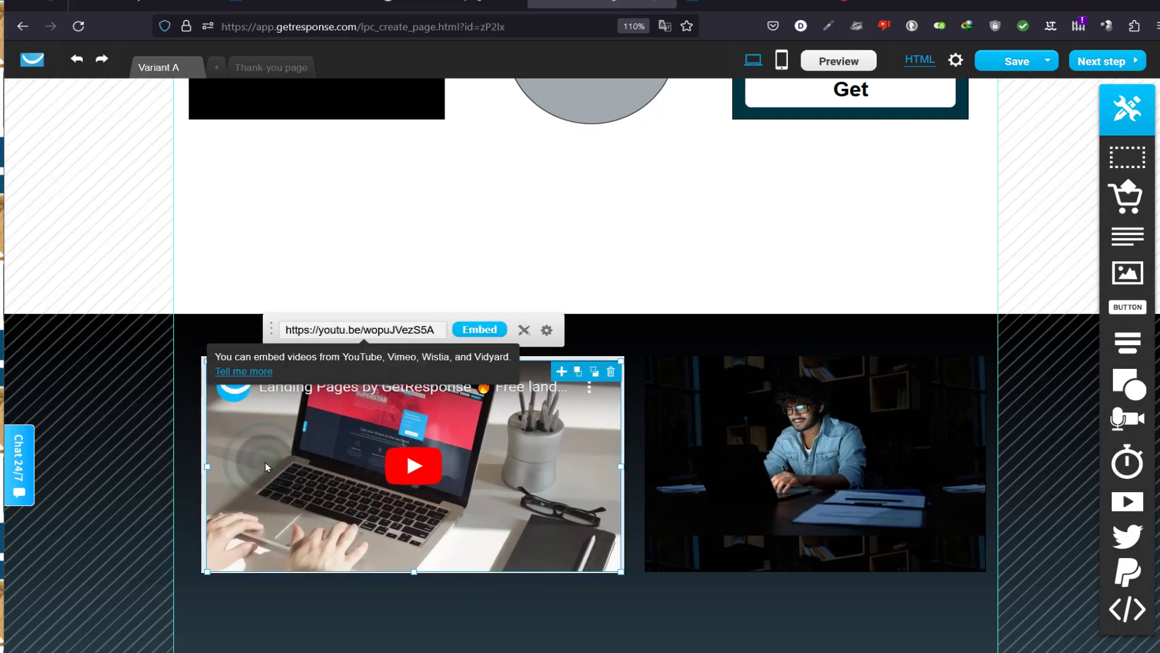
left_click(398, 321)
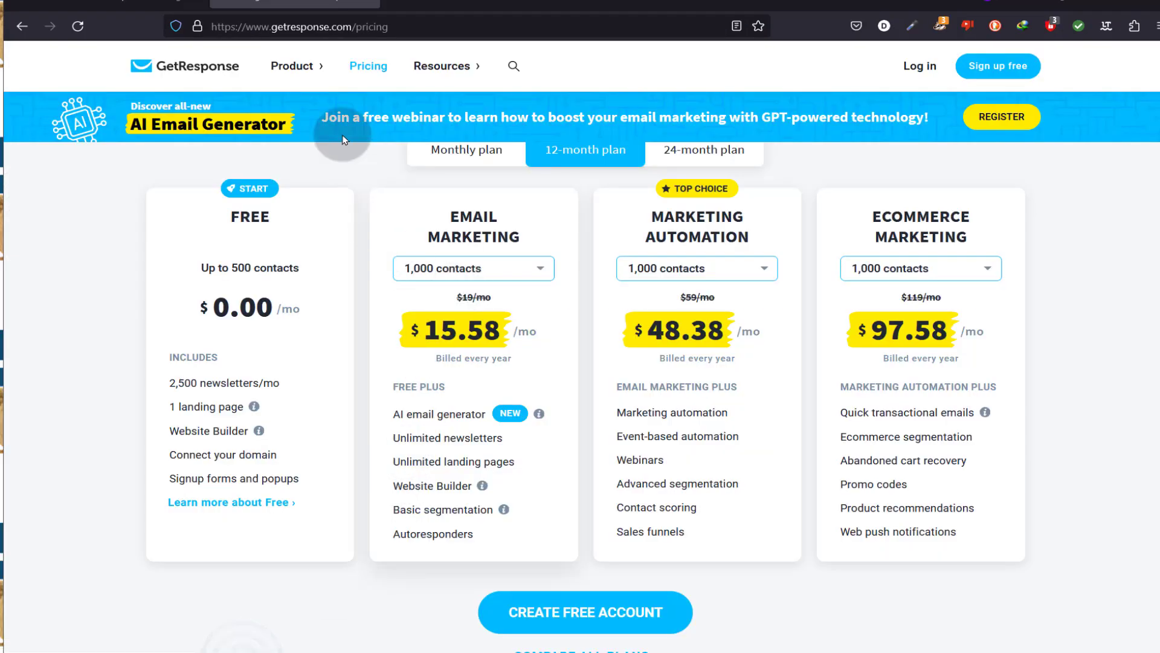
left_click(133, 1)
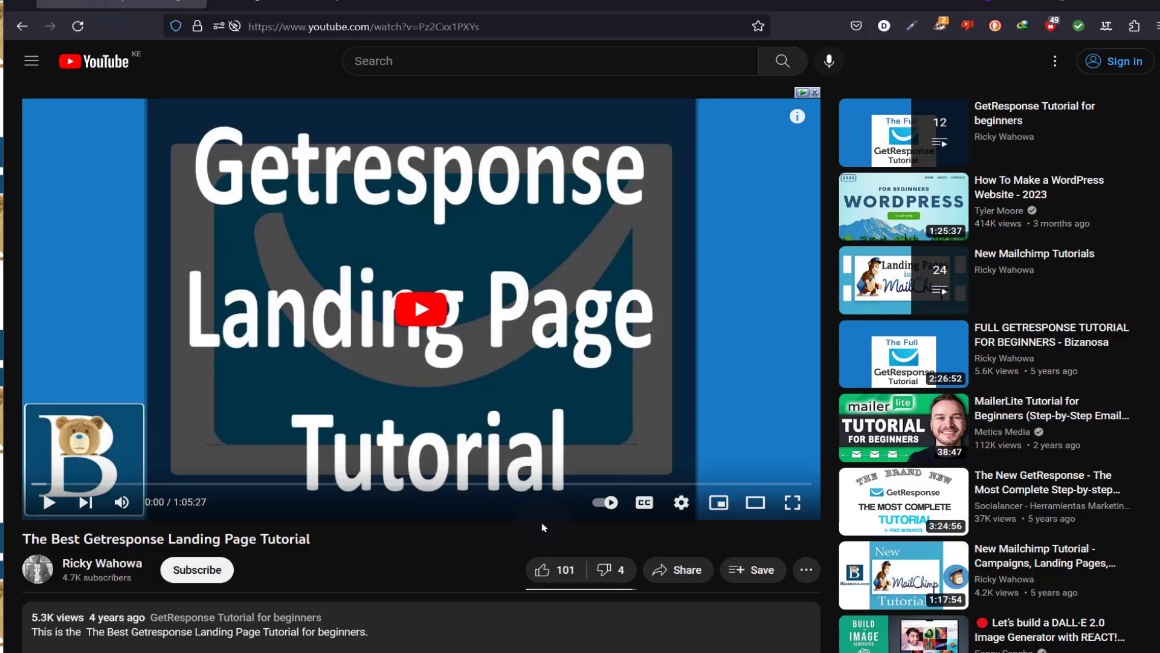
scroll(544, 532, "down", 3)
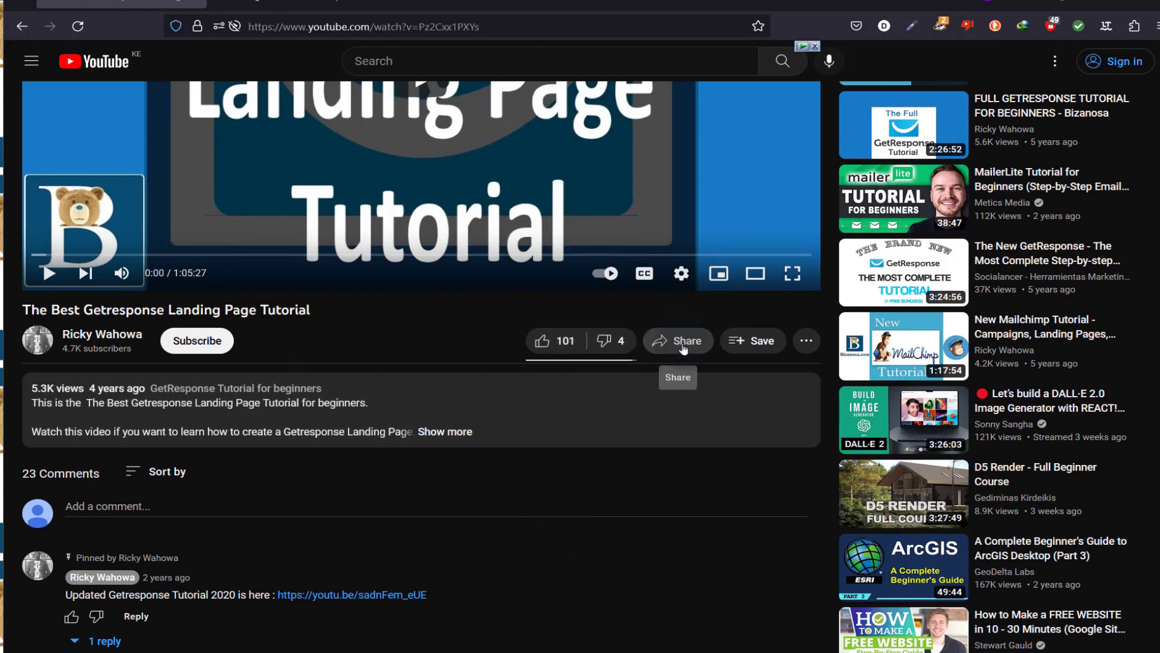
left_click(686, 347)
left_click(727, 385)
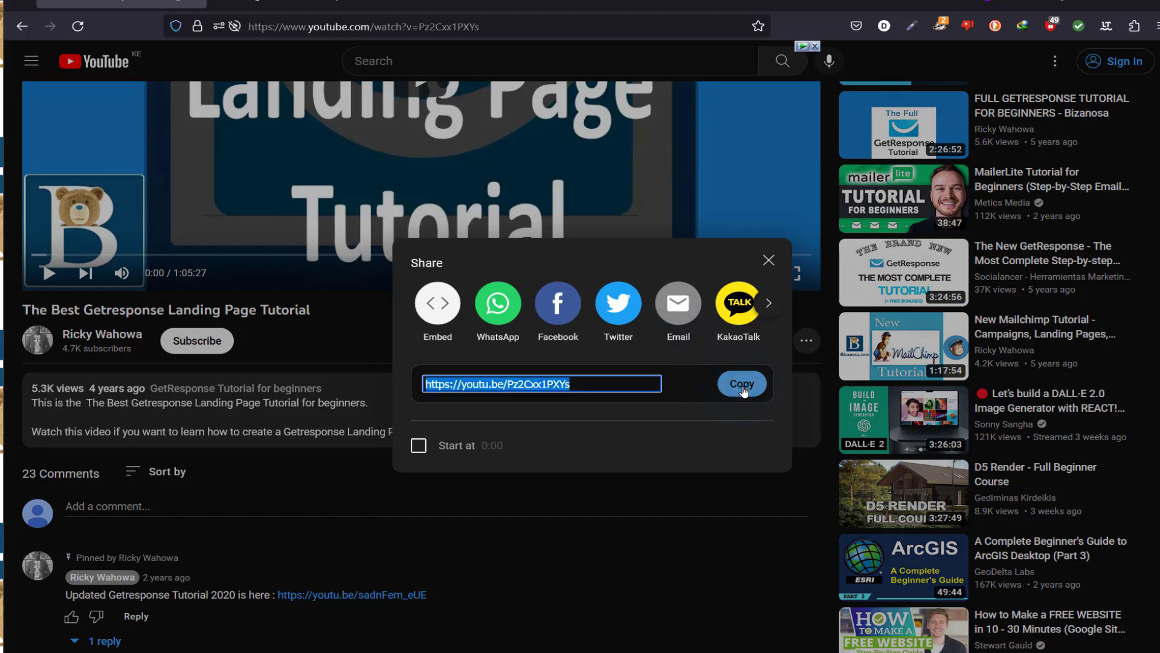
left_click(1094, 3)
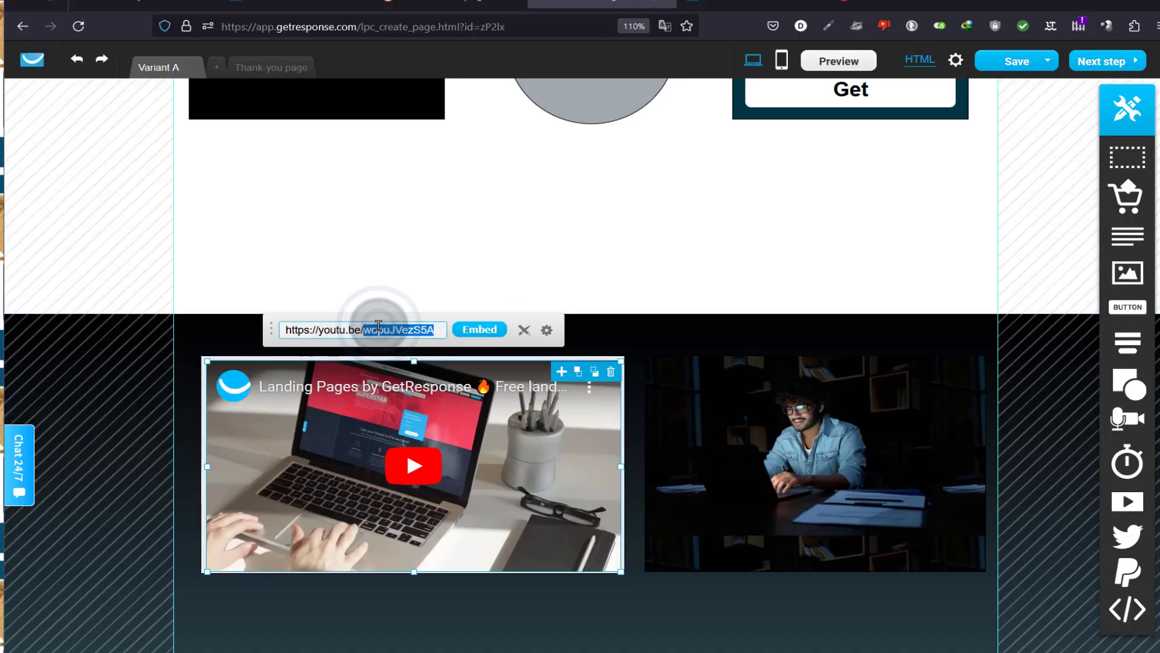
left_click(547, 330)
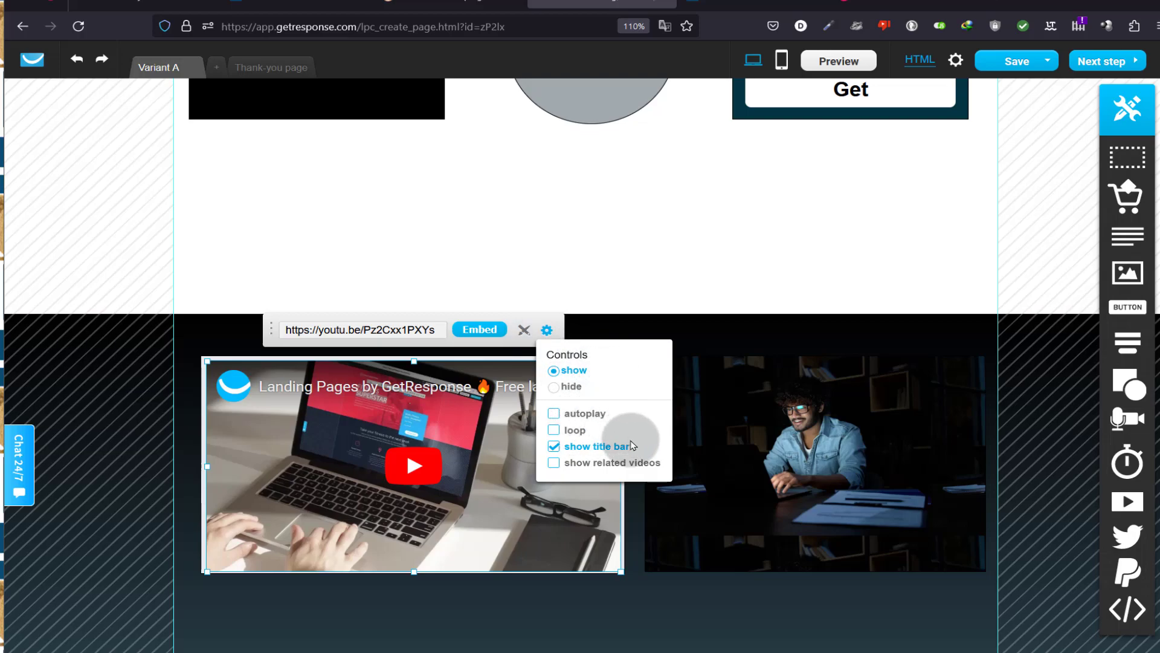
scroll(592, 453, "down", 2)
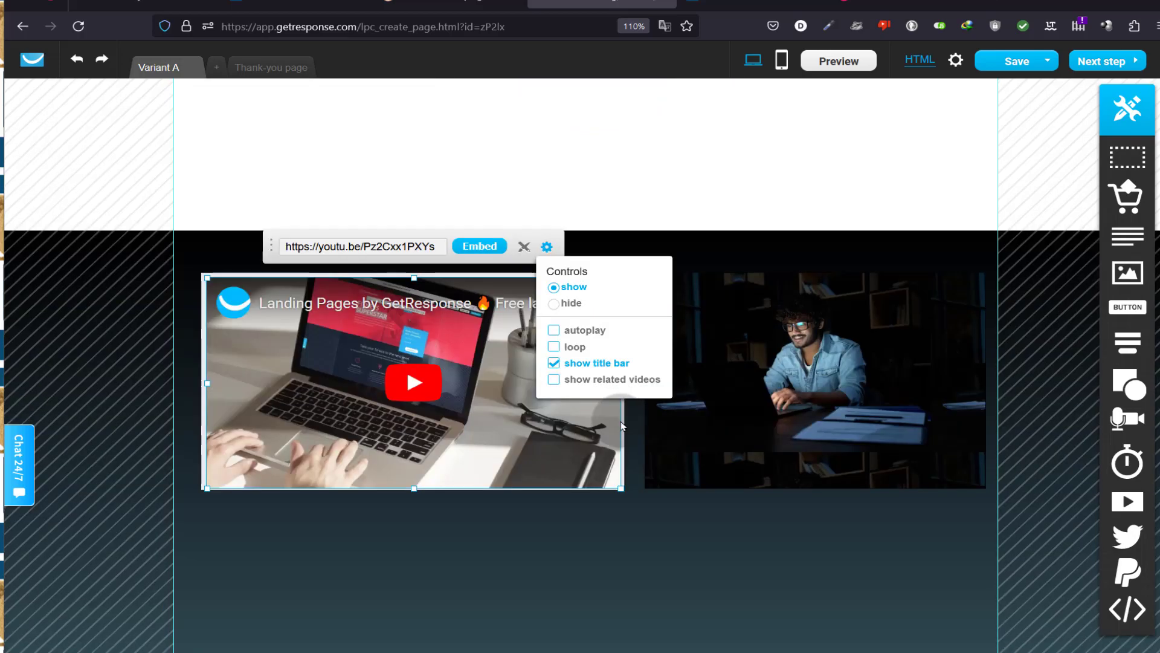
scroll(599, 376, "up", 2)
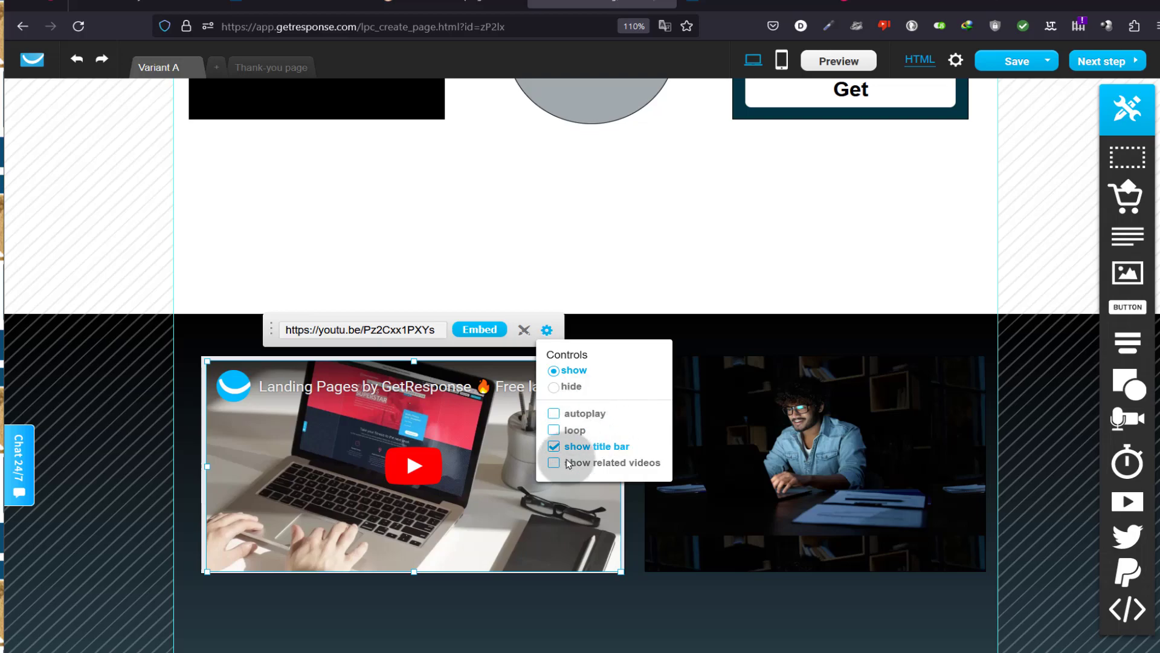
left_click(481, 331)
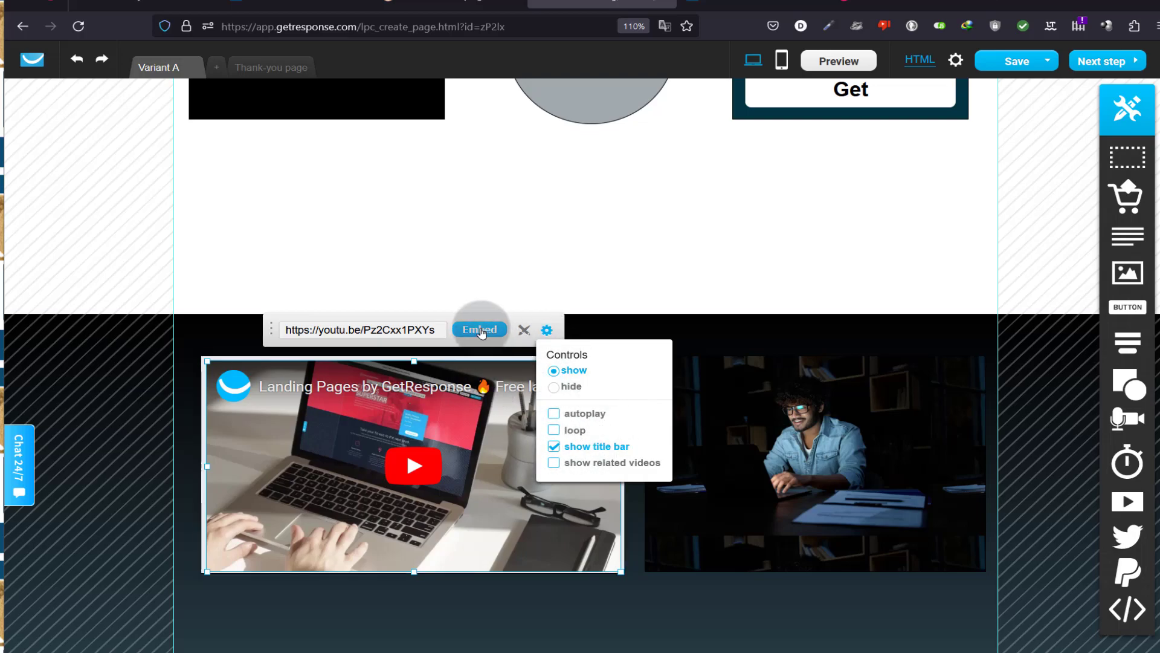
left_click(481, 332)
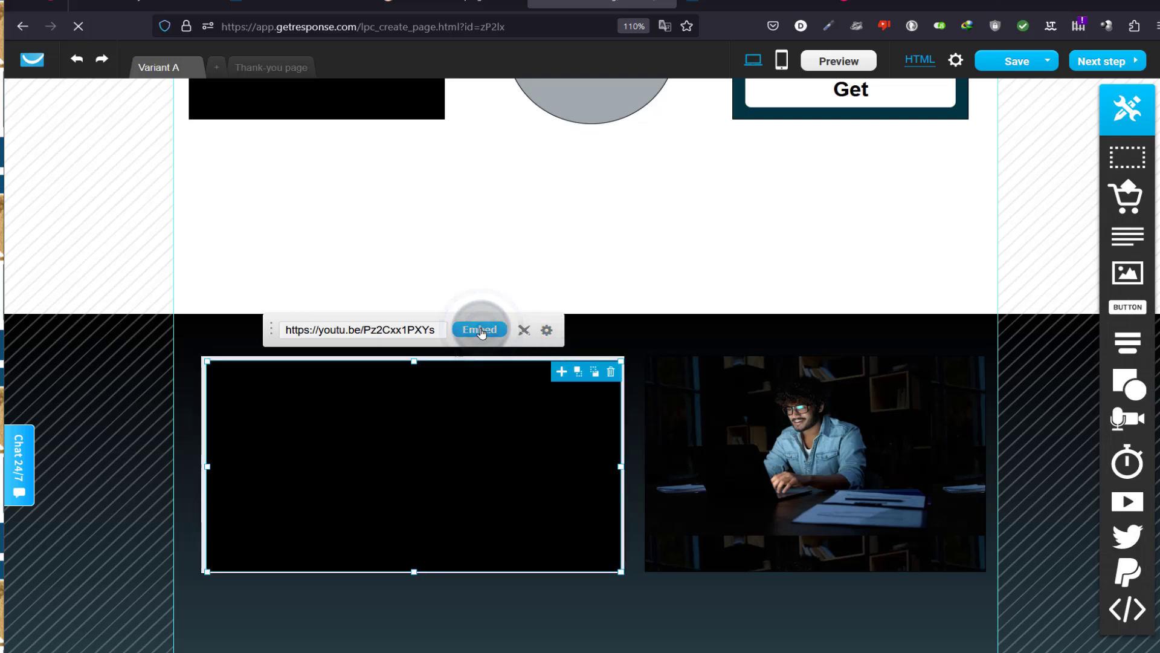
- Look over the page from the embedded video up to the Download form and its introductory paragraph
left_click(880, 623)
scroll(711, 569, "down", 2)
scroll(711, 569, "up", 5)
scroll(710, 569, "up", 8)
scroll(711, 569, "down", 11)
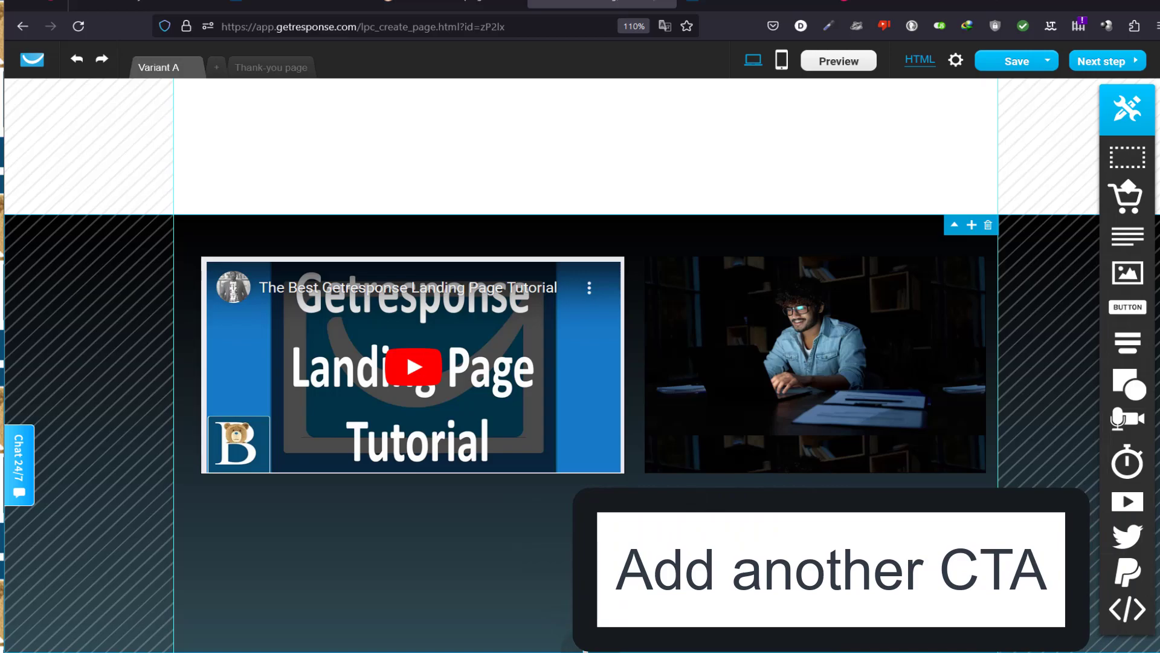
scroll(580, 363, "down", 2)
scroll(580, 363, "up", 13)
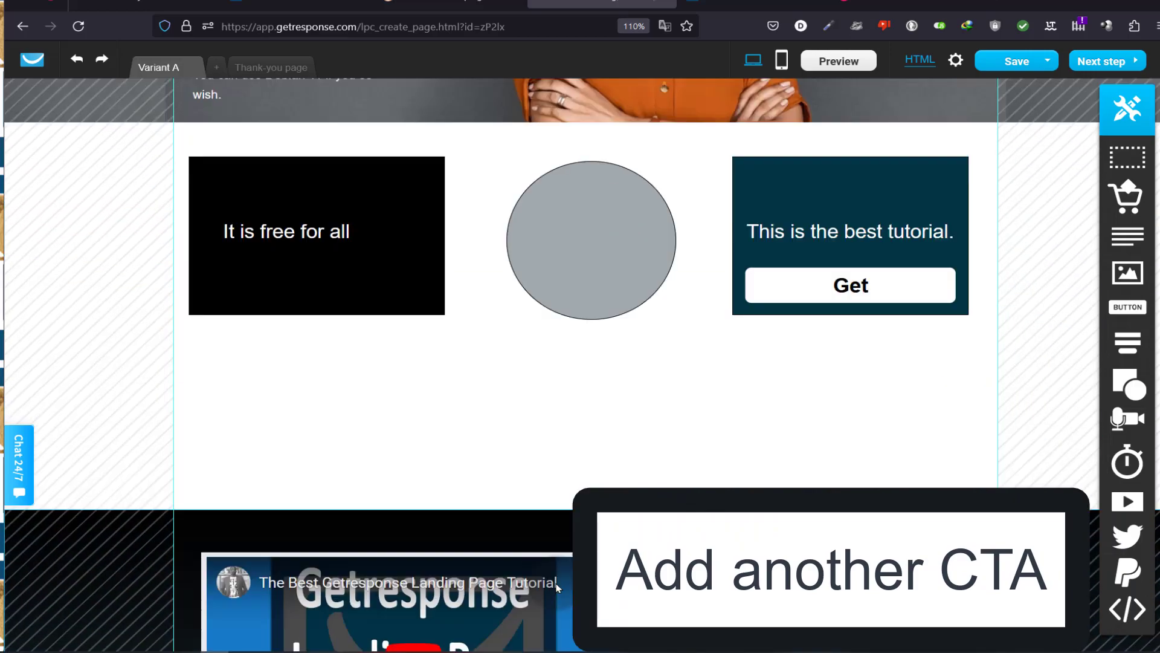
left_click(453, 455)
scroll(643, 540, "down", 13)
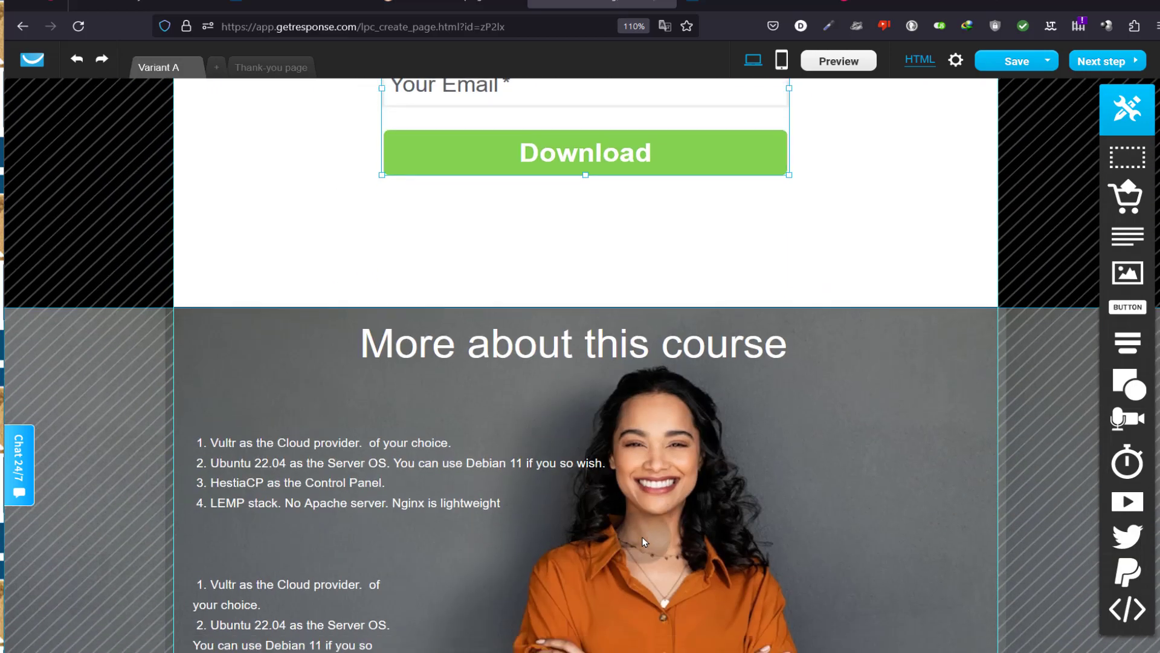
scroll(601, 571, "up", 6)
scroll(599, 567, "up", 7)
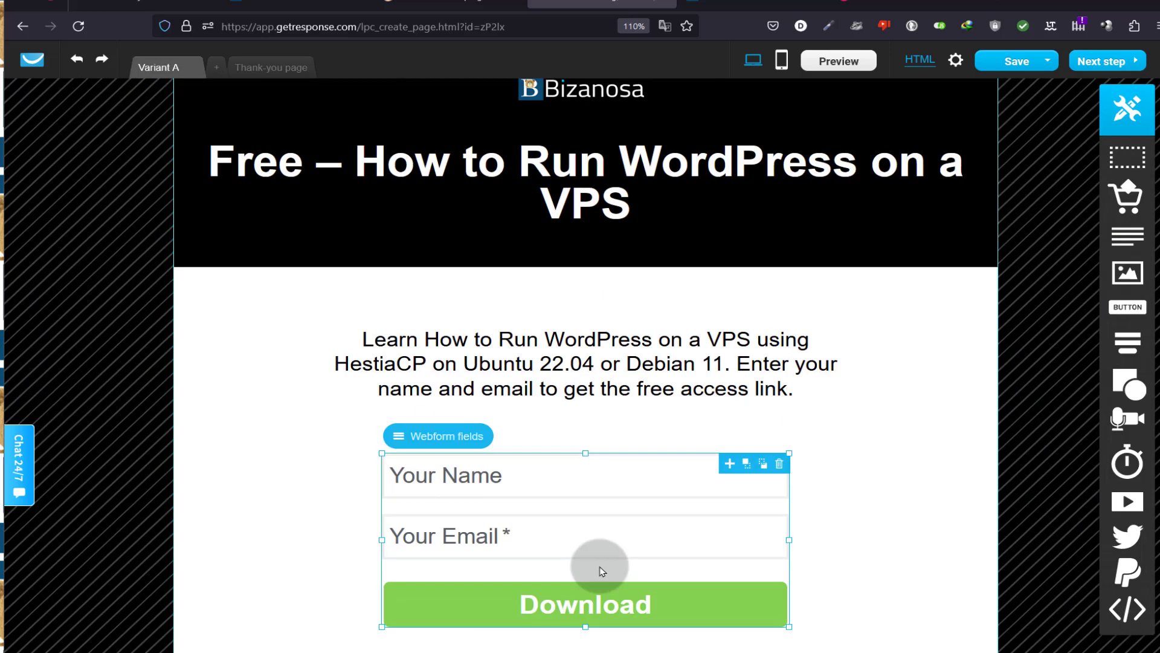
left_click(441, 387)
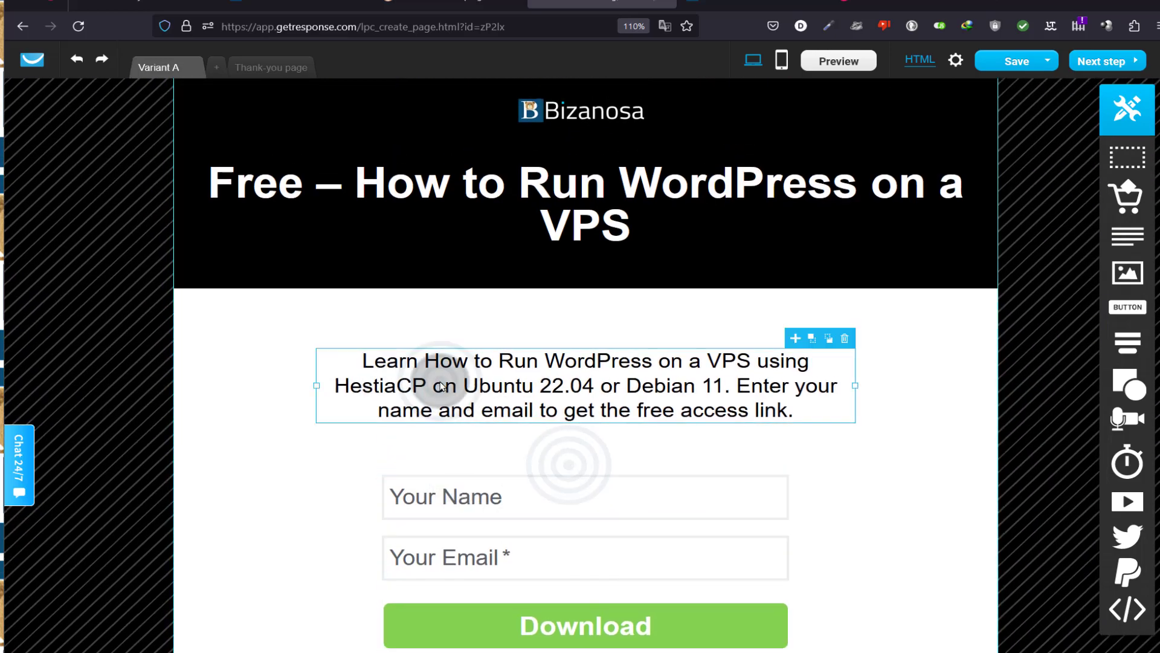
- Shorten the dark video section so it ends a little below the video and photo, and add a blank section beneath it
scroll(803, 526, "down", 15)
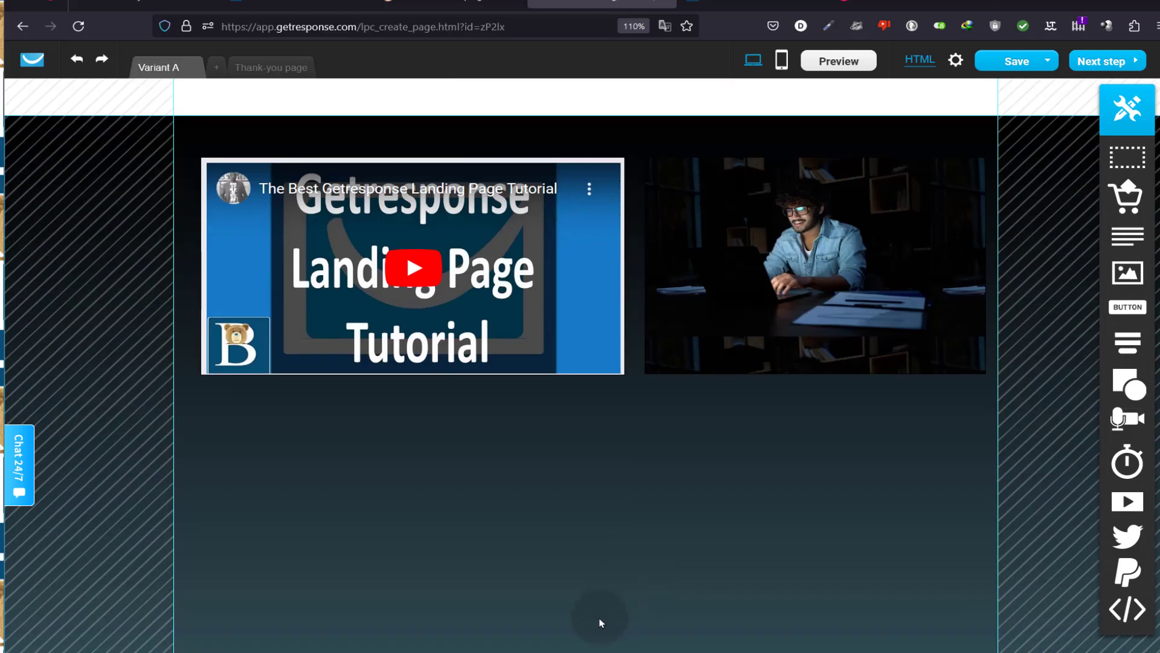
left_click(600, 620)
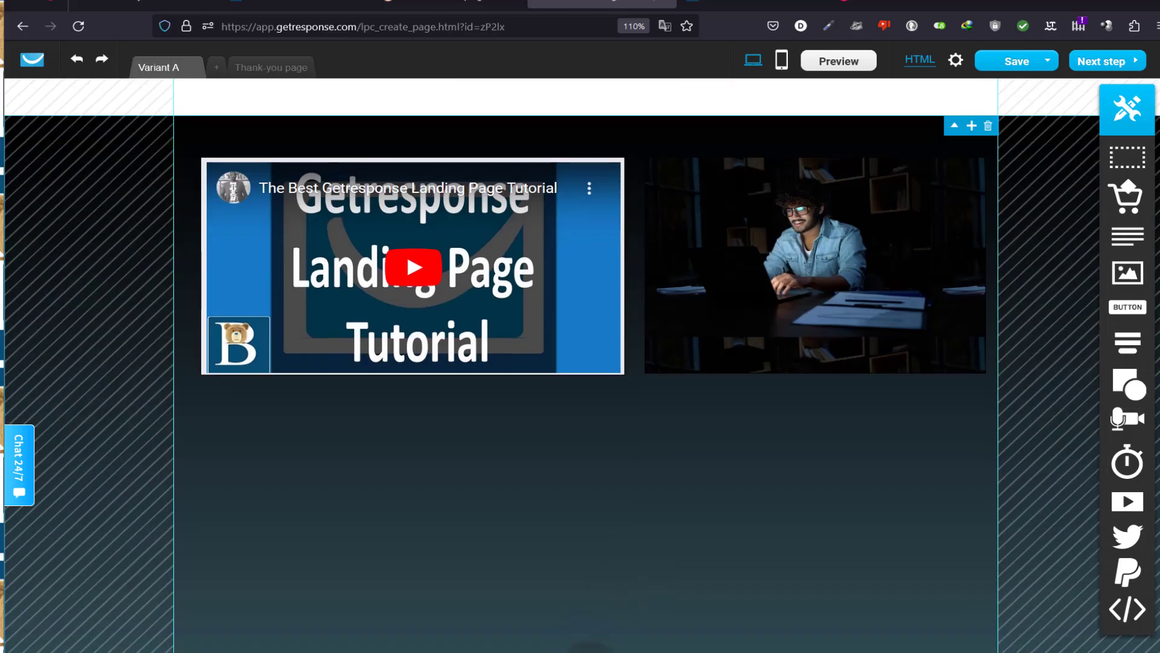
left_click_drag(586, 652, 587, 477)
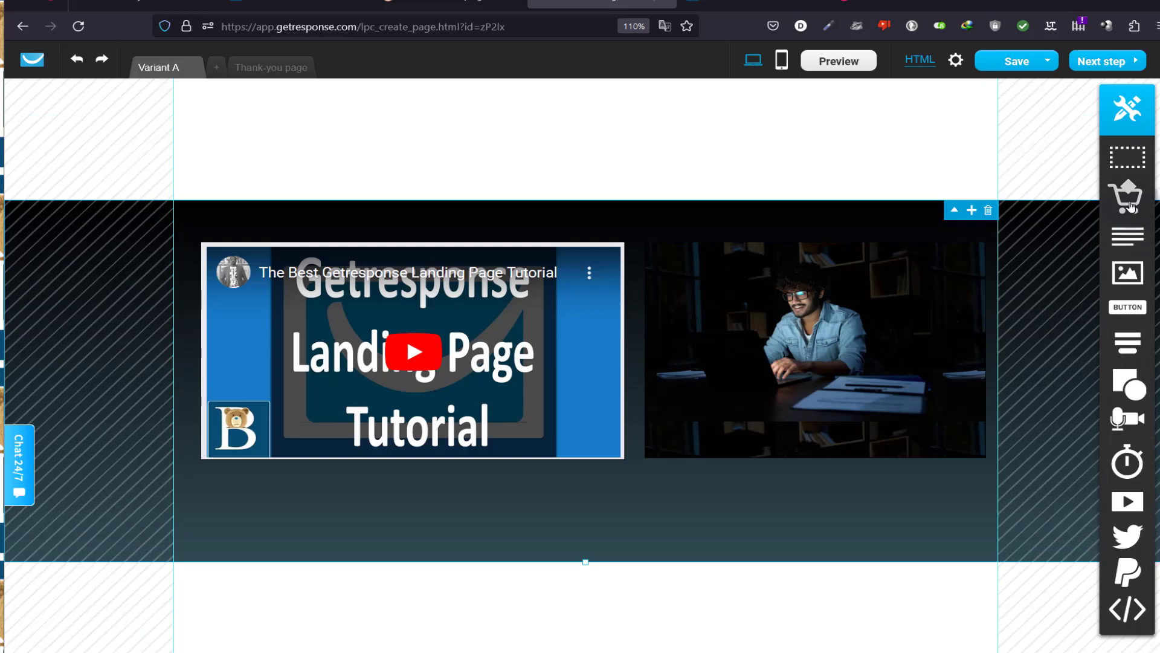
left_click_drag(1131, 210, 550, 585)
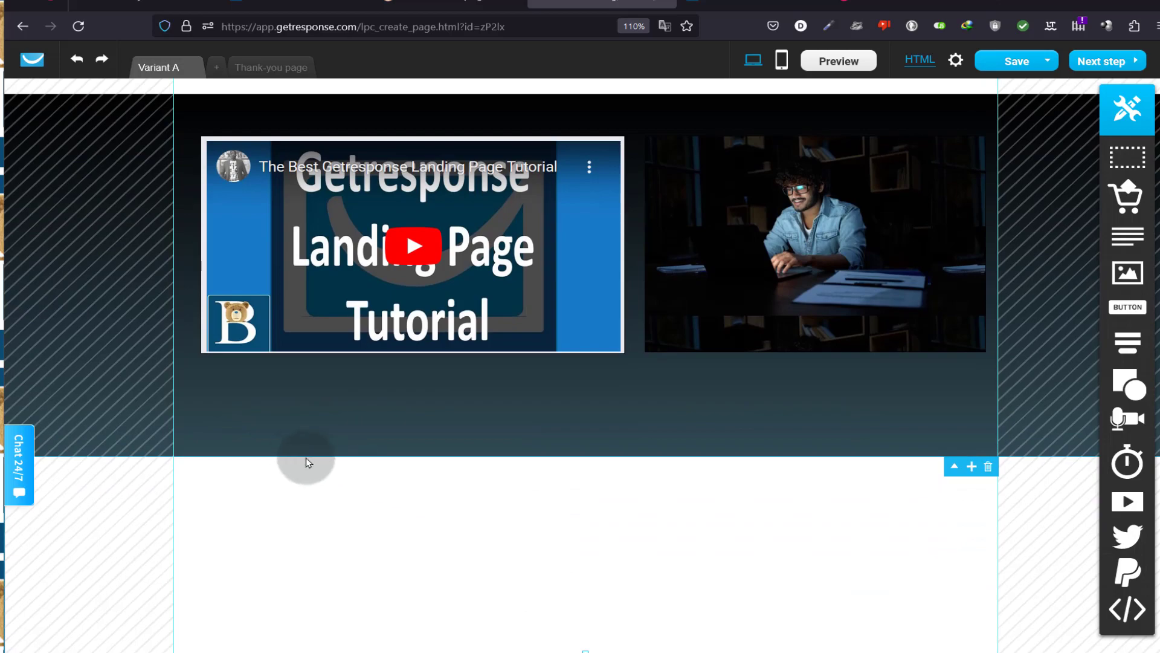
- Copy the "Learn How to Run WordPress on a VPS" paragraph above the Download form into a new text box in the blank section
scroll(576, 505, "up", 20)
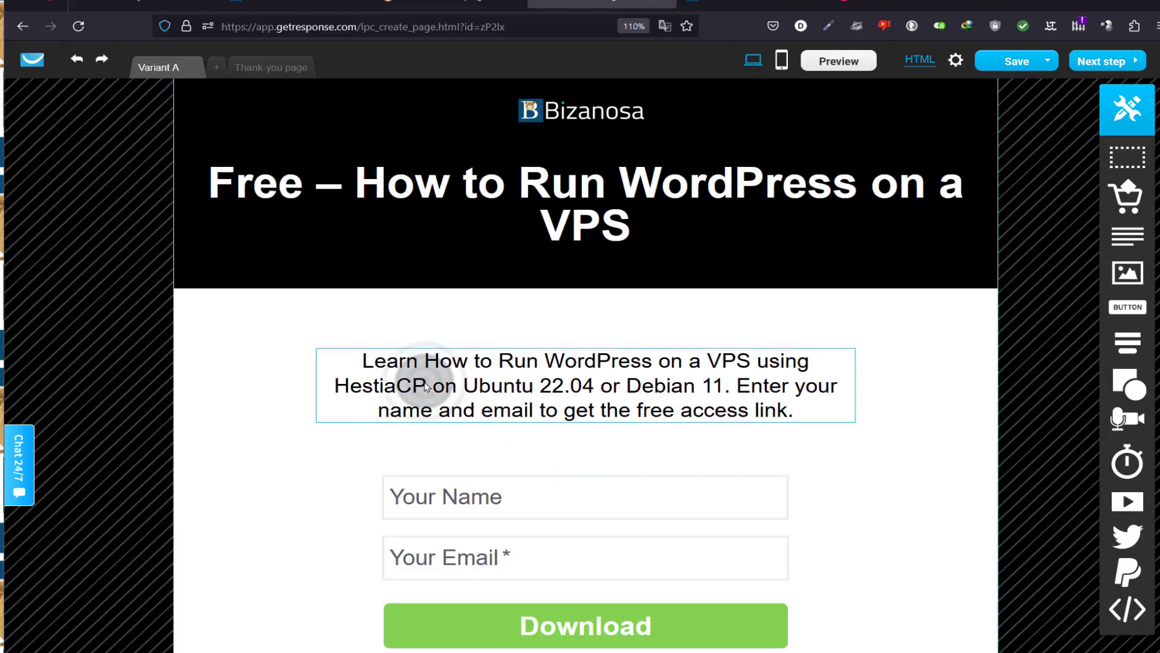
double_click(426, 386)
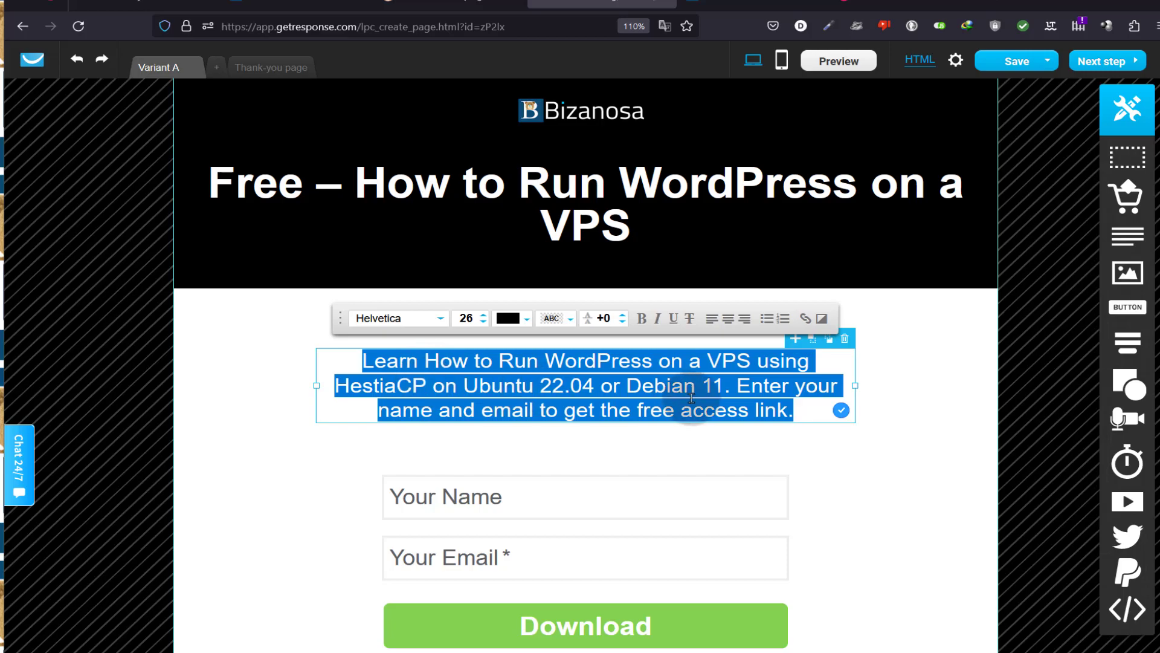
scroll(792, 394, "down", 8)
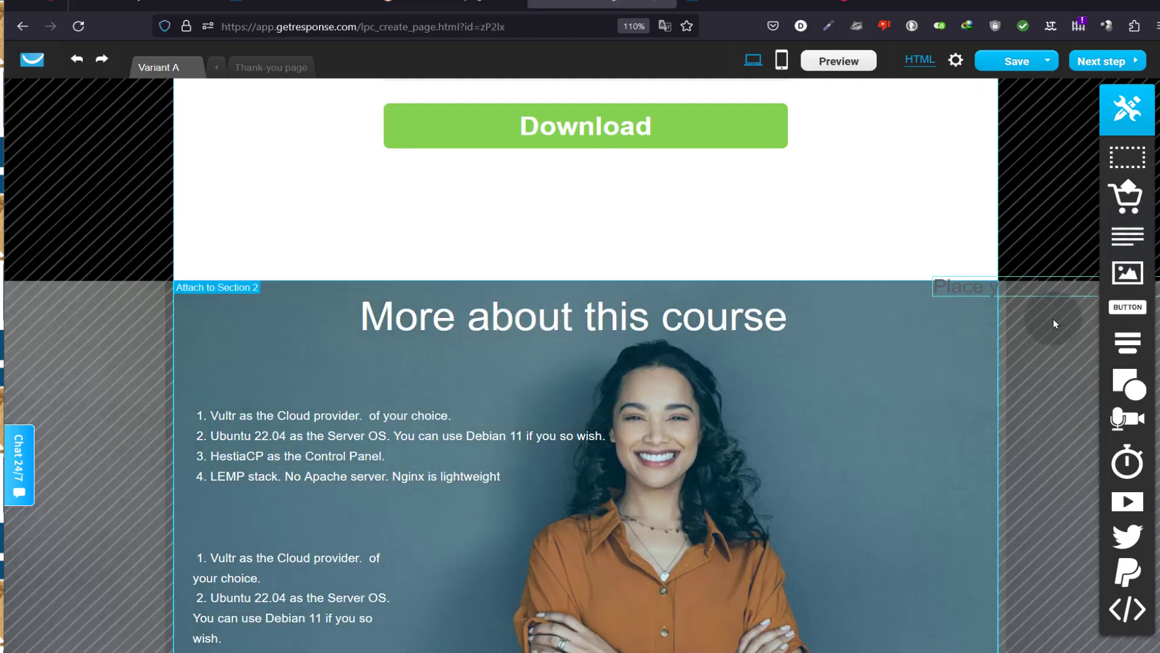
left_click_drag(1053, 317, 518, 513)
scroll(716, 517, "down", 15)
double_click(518, 514)
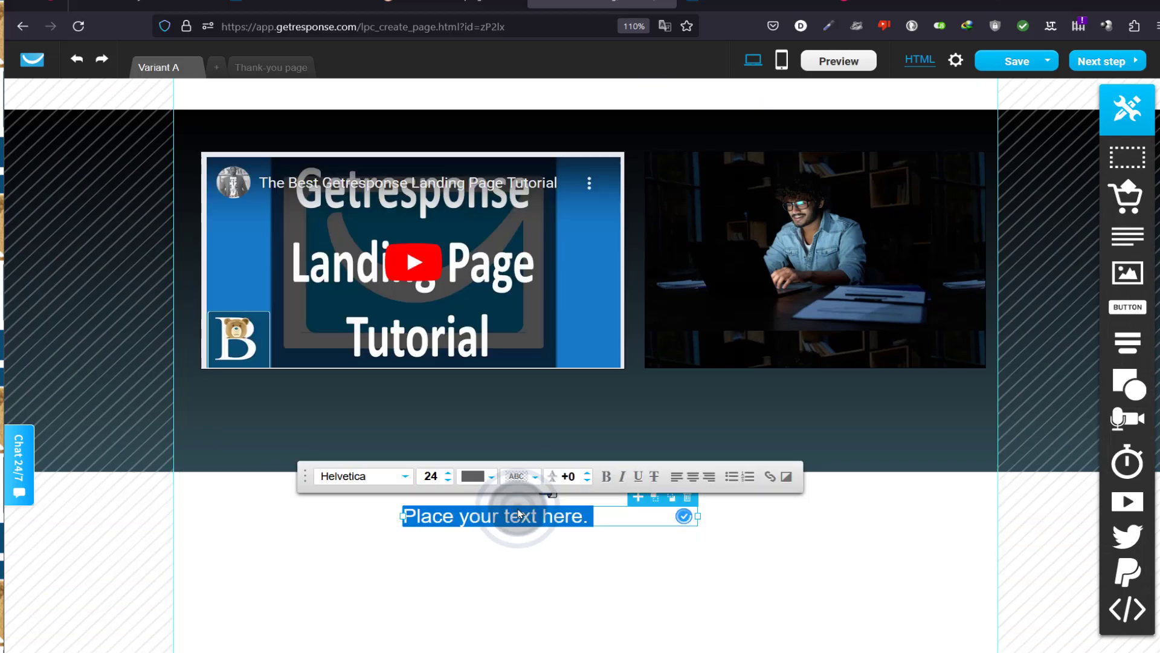
key("ctrl+v")
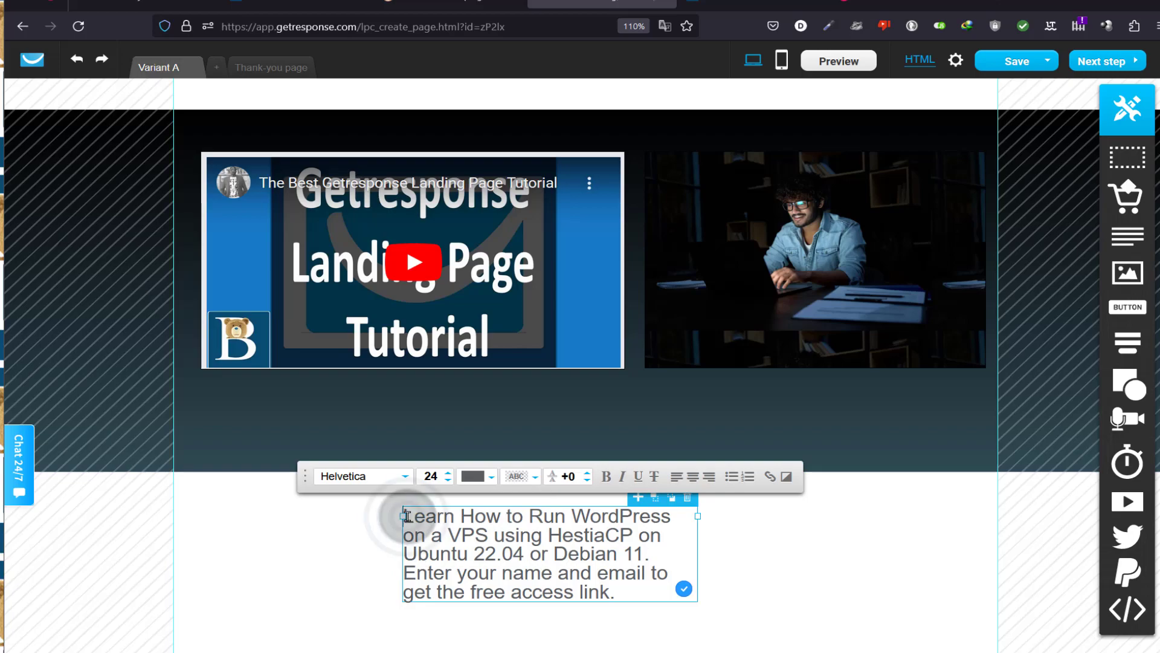
- Widen the pasted paragraph's text box to nearly the full content width and set its font size to 40
left_click_drag(405, 515, 198, 517)
left_click_drag(696, 536, 989, 526)
left_click(448, 473)
left_click(449, 472)
left_click(448, 472)
left_click(449, 473)
left_click(449, 472)
left_click(448, 473)
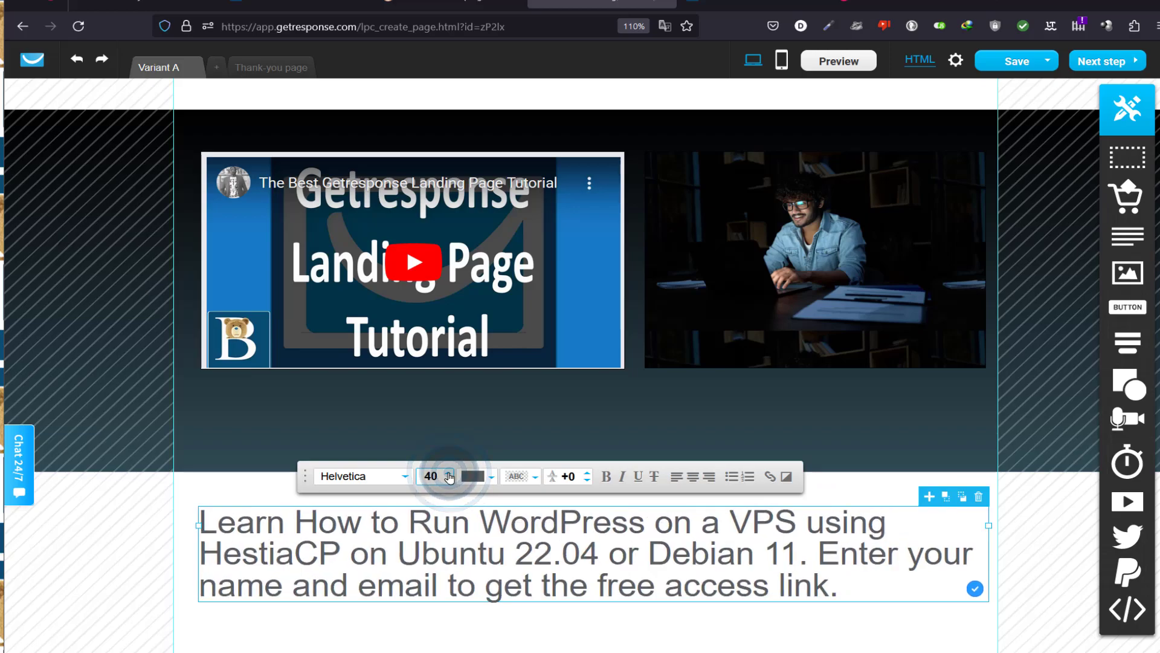
left_click(216, 609)
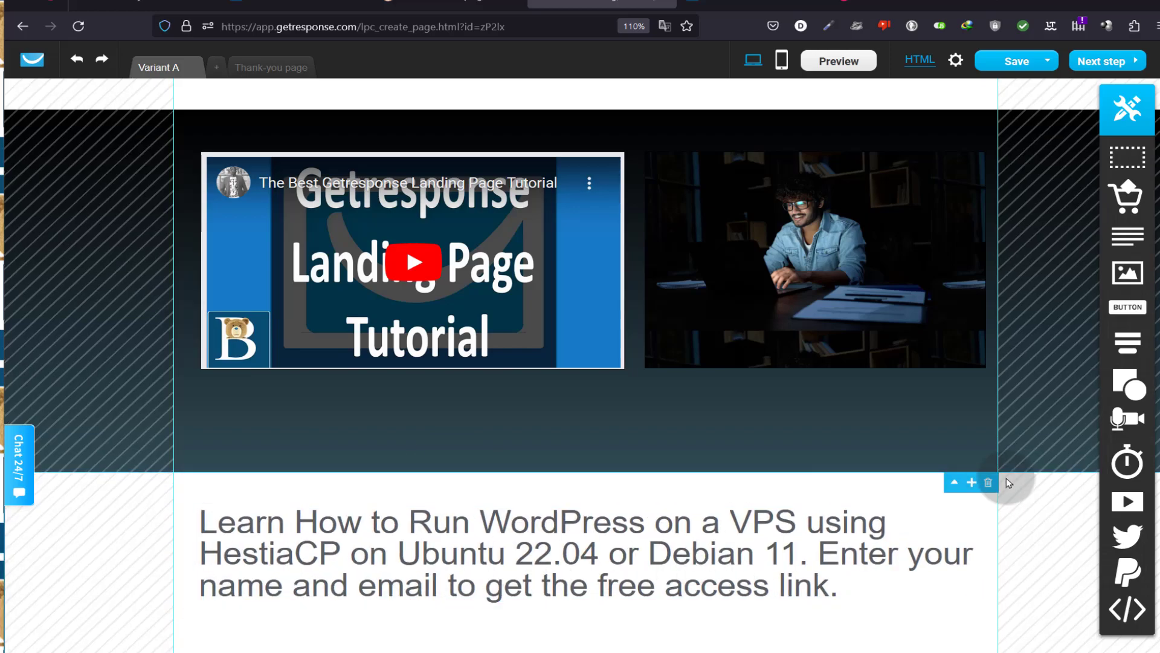
- Try to place a static sign-up form in the new section below the pasted paragraph
mouse_move(1136, 346)
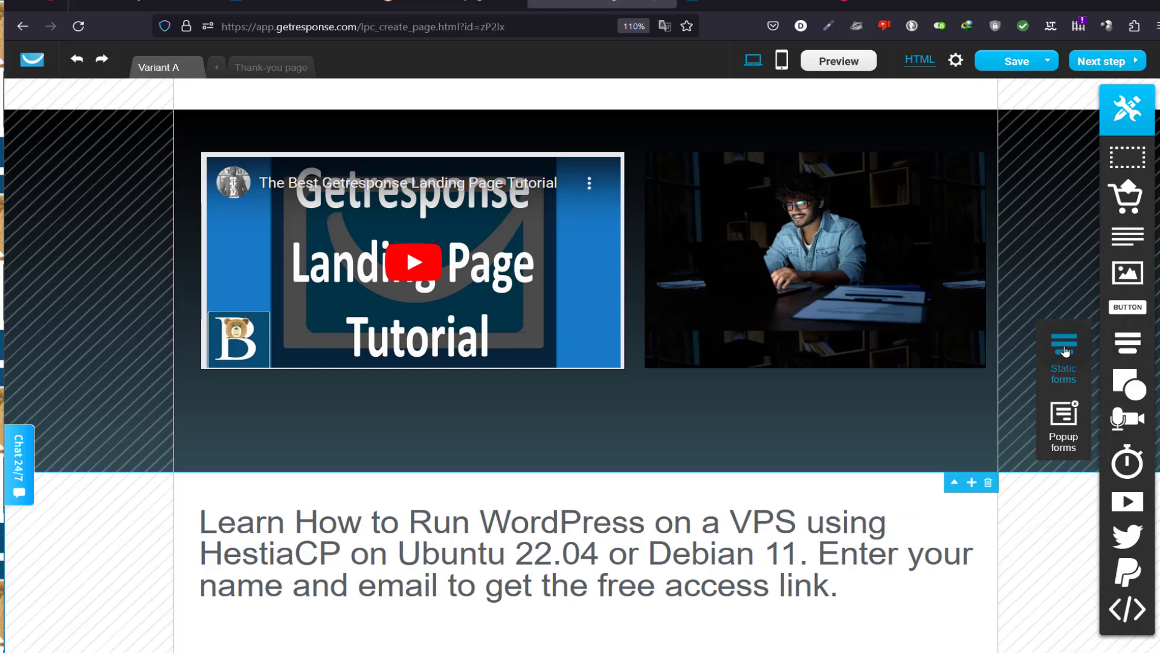
left_click_drag(949, 388, 563, 636)
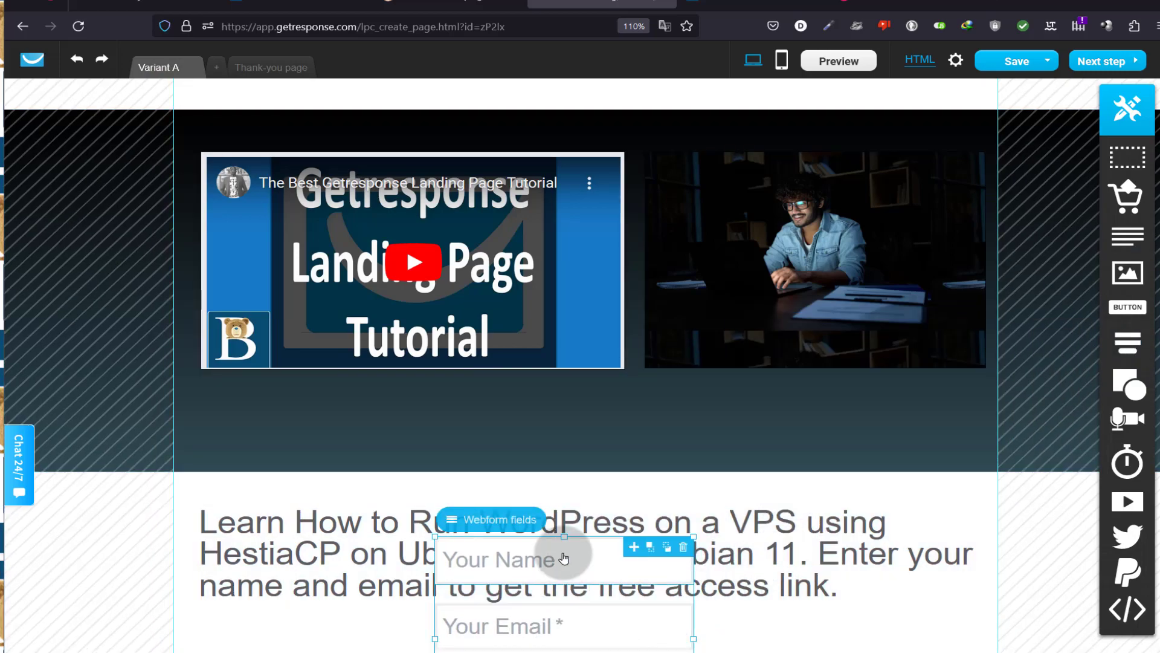
left_click_drag(542, 557, 632, 497)
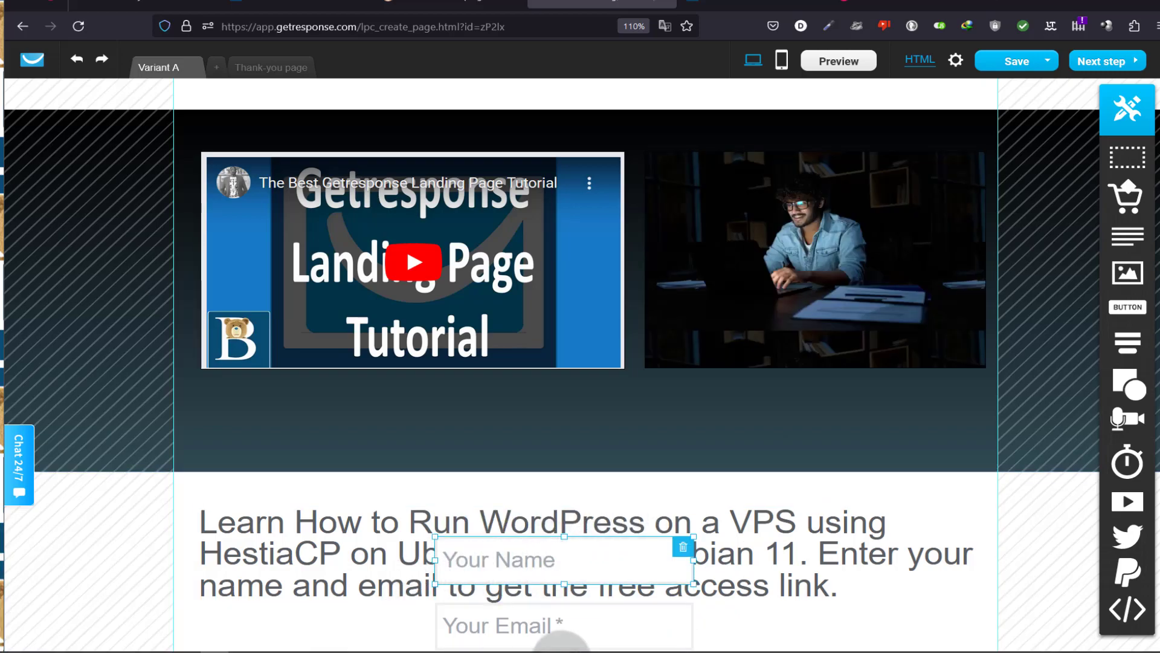
left_click(750, 648)
scroll(634, 622, "down", 1)
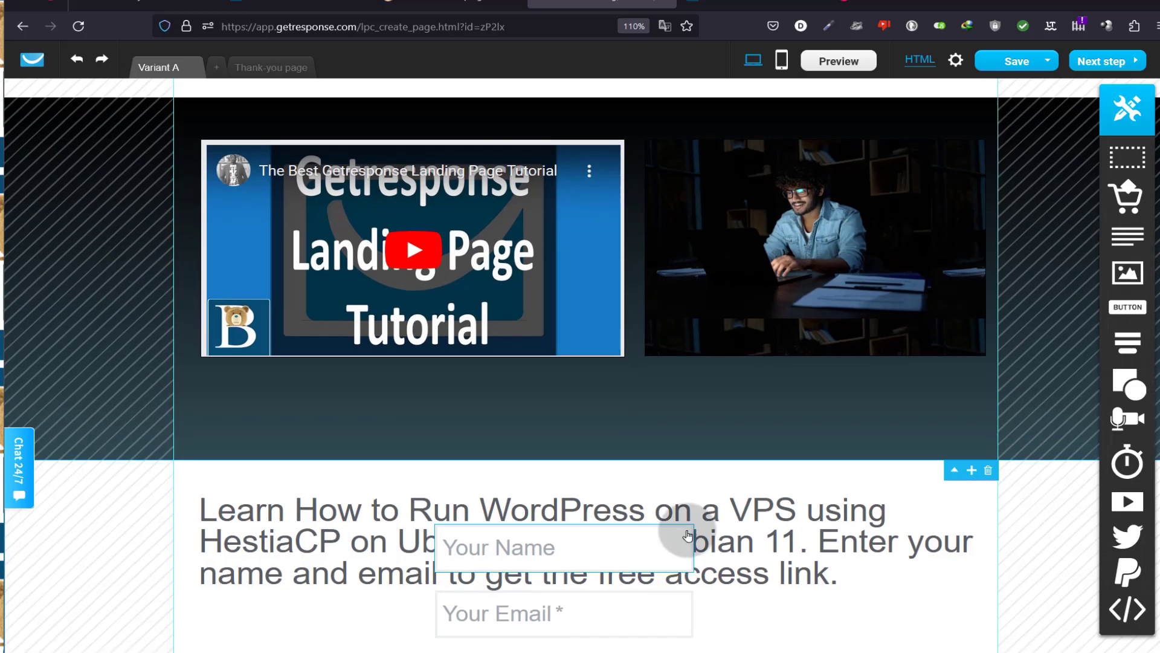
key("ctrl+z")
scroll(748, 596, "up", 1)
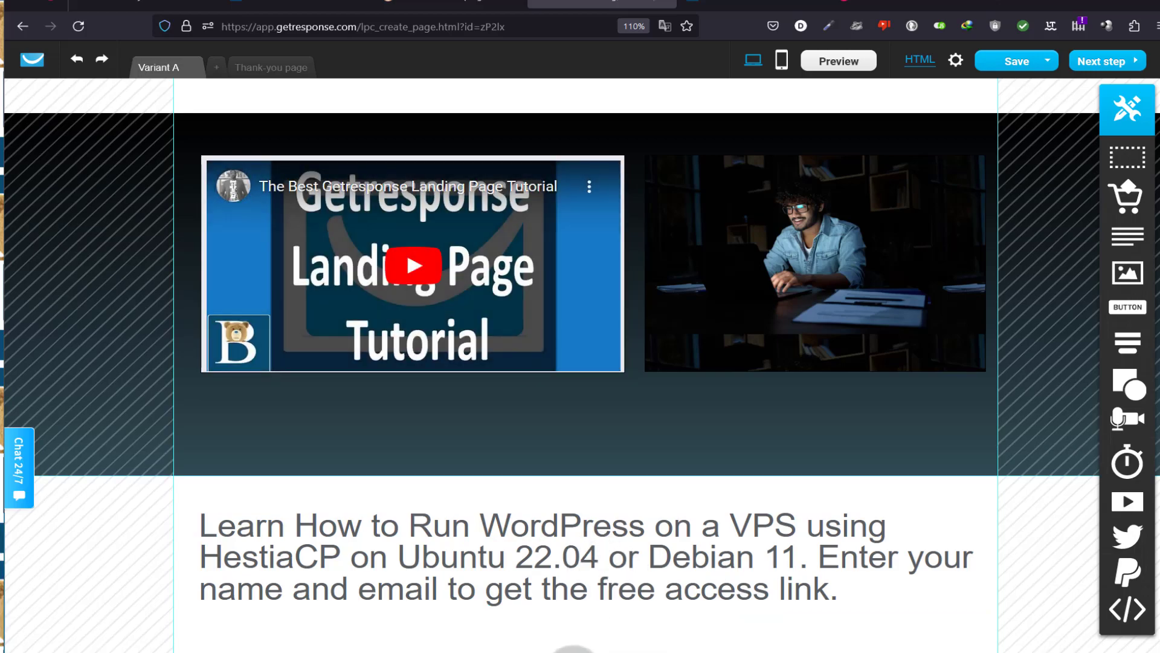
- Extend the new section's bottom edge well below the paragraph and place a static sign-up form in the freed space
left_click(568, 532)
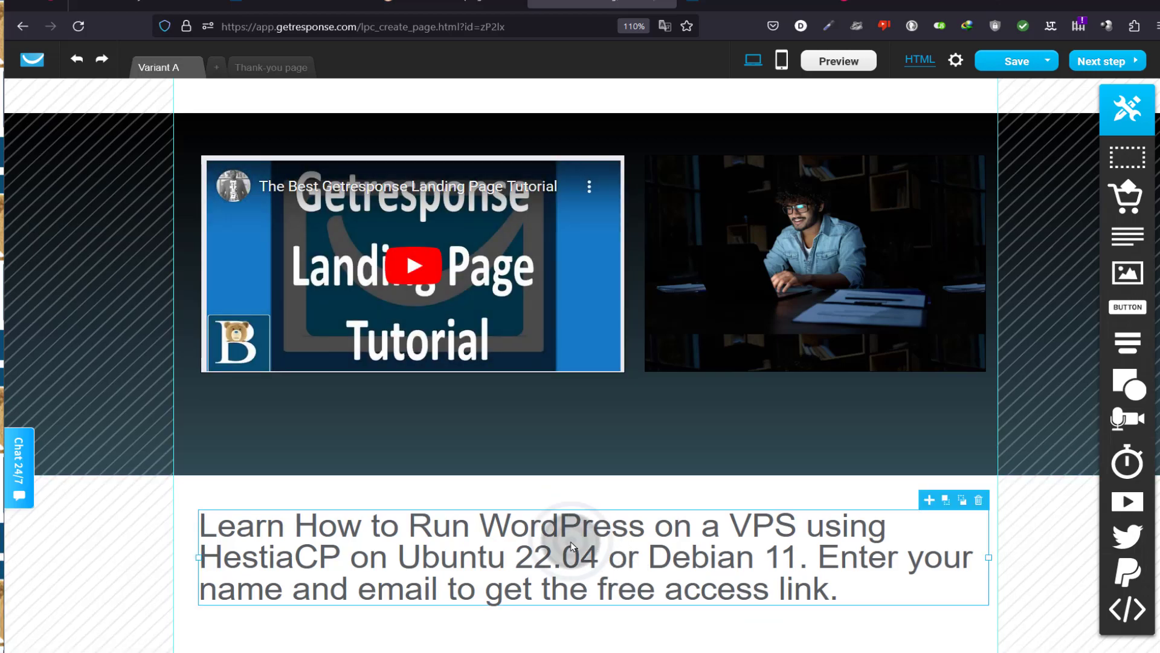
left_click(595, 485)
scroll(593, 490, "down", 1)
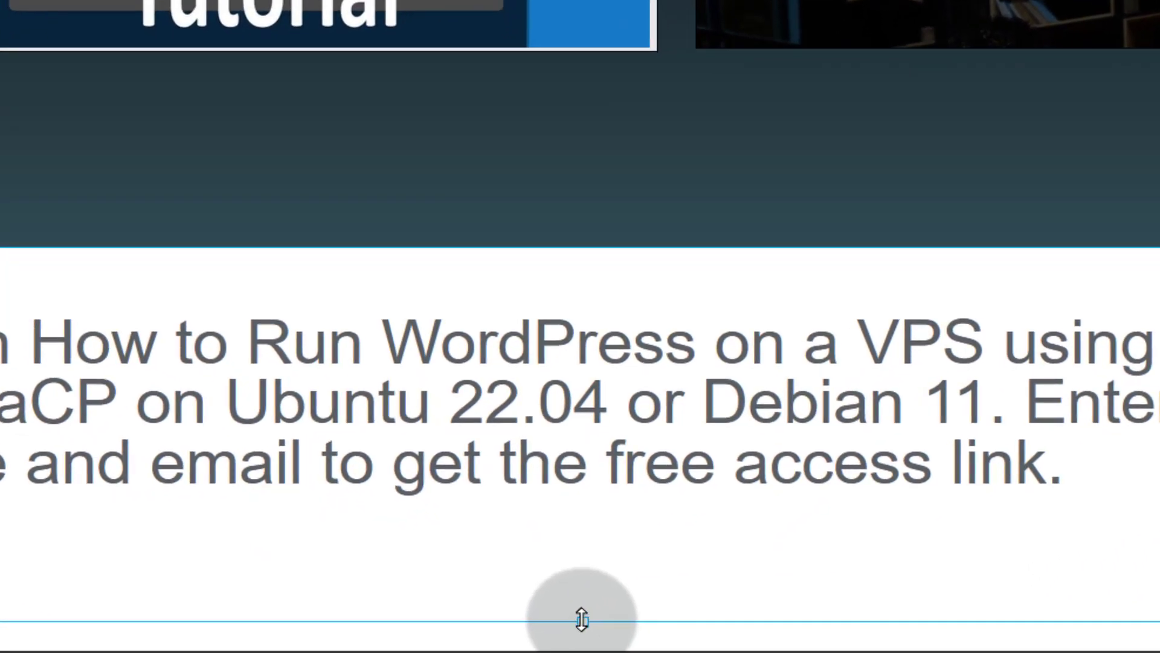
left_click_drag(582, 619, 573, 648)
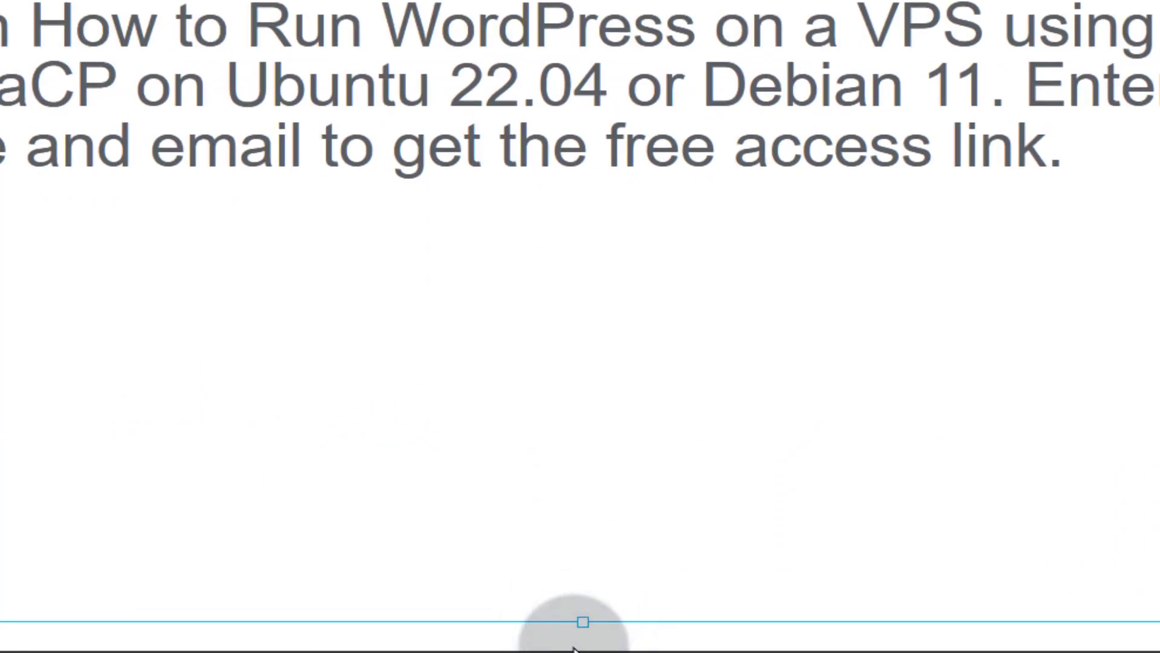
left_click_drag(582, 622, 587, 640)
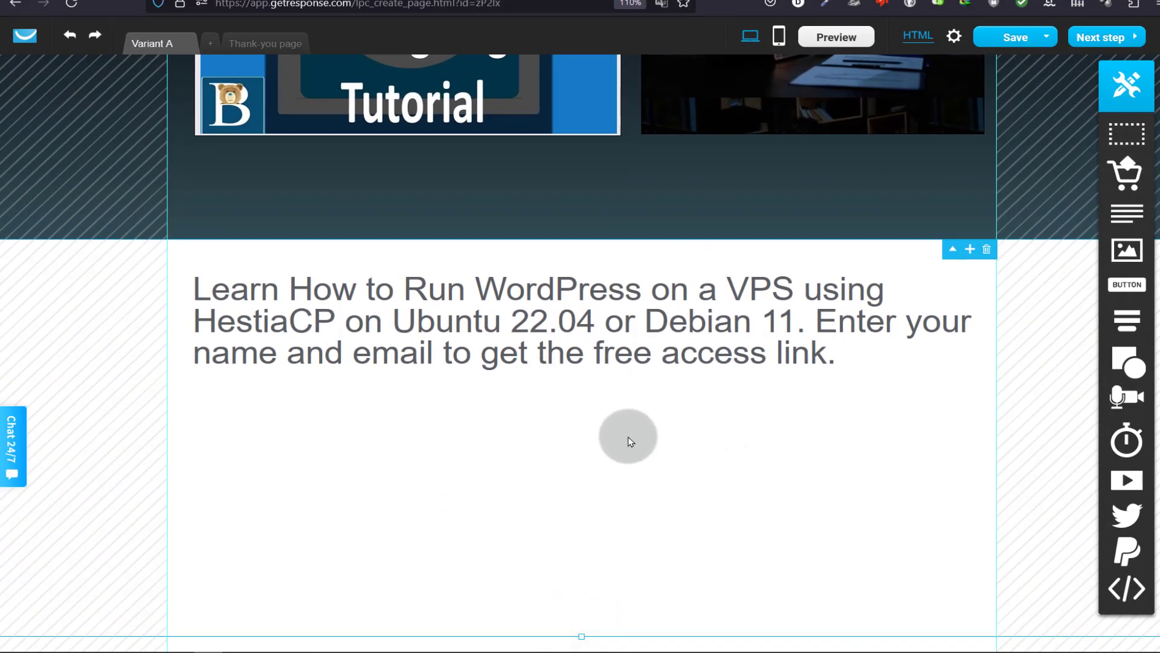
mouse_move(1127, 307)
left_click_drag(1062, 324, 366, 508)
- Narrow the pasted paragraph to about half the section's width and arrange it side by side with the sign-up form, form on the left
left_click(434, 318)
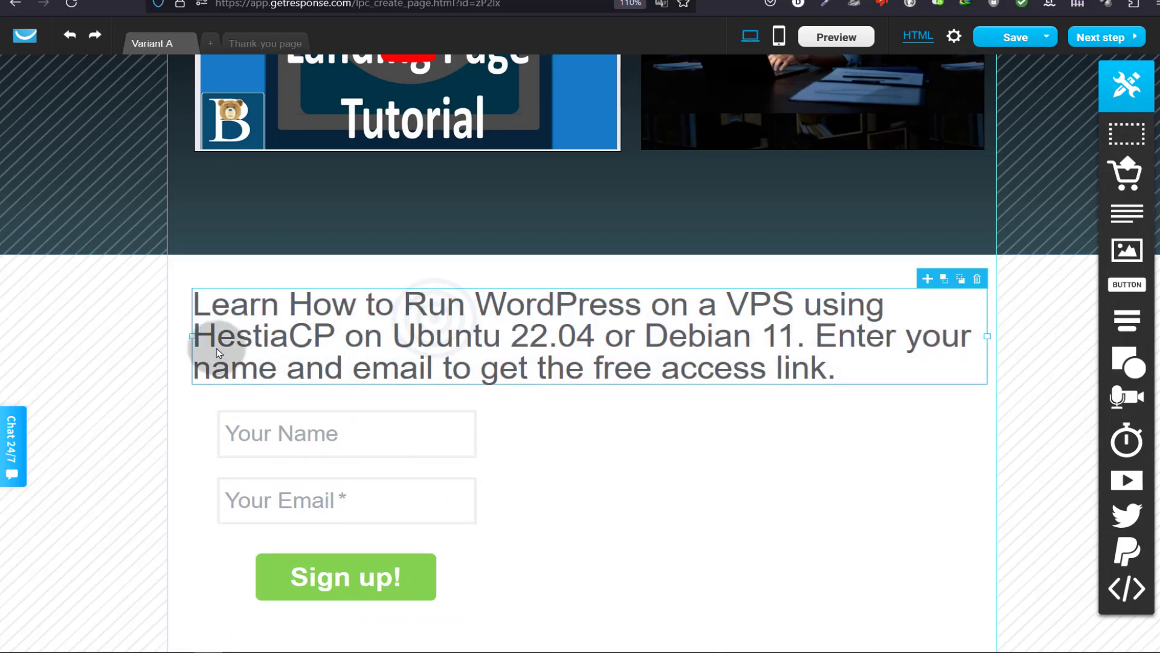
left_click_drag(190, 335, 558, 335)
left_click(739, 336)
left_click_drag(738, 337, 709, 459)
left_click_drag(363, 417, 359, 313)
left_click_drag(570, 429, 558, 339)
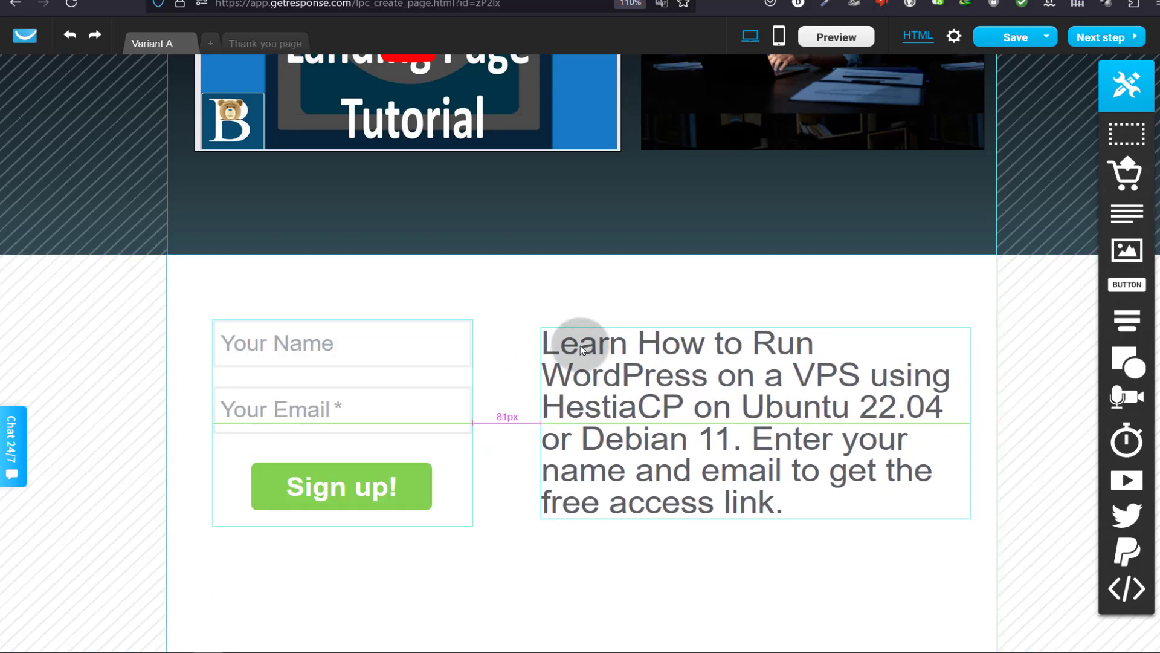
left_click(321, 568)
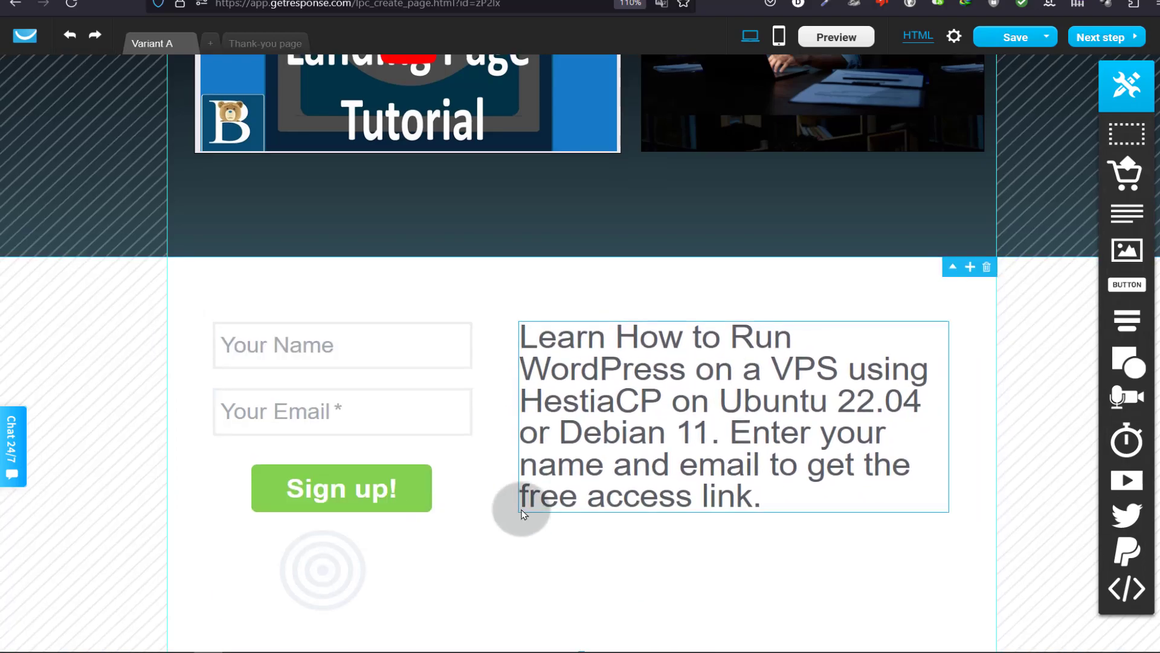
- In the page's first section, narrow the introductory paragraph on the left side and move the Download form to its right
scroll(538, 499, "down", 10)
scroll(539, 496, "up", 10)
left_click(544, 365)
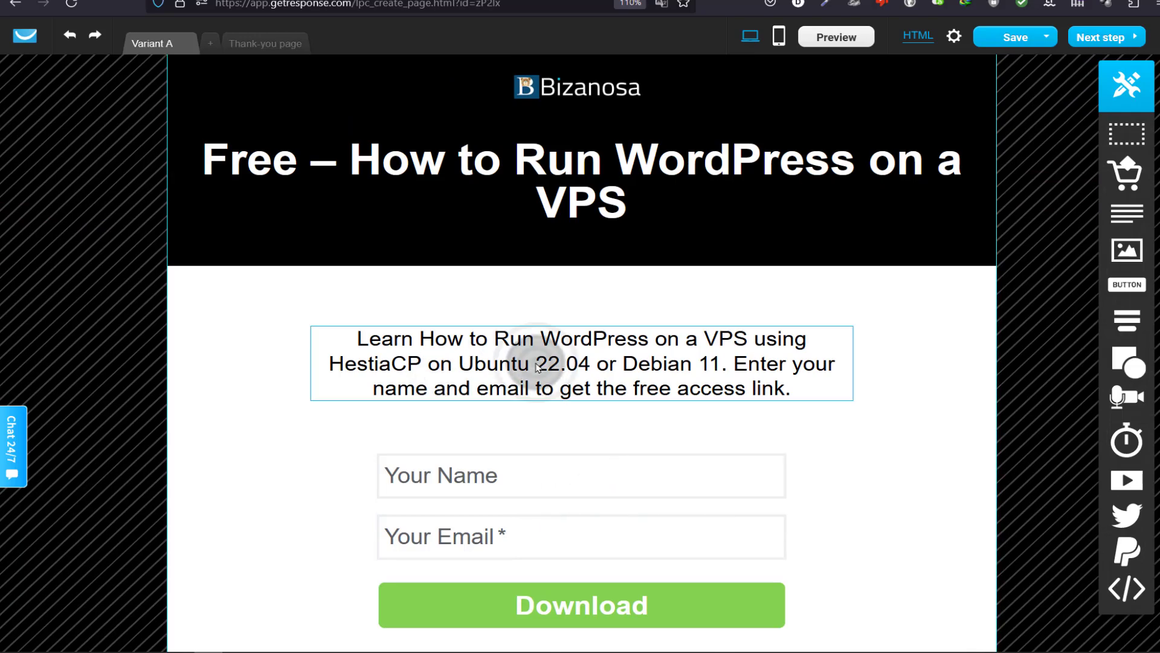
left_click_drag(543, 365, 449, 364)
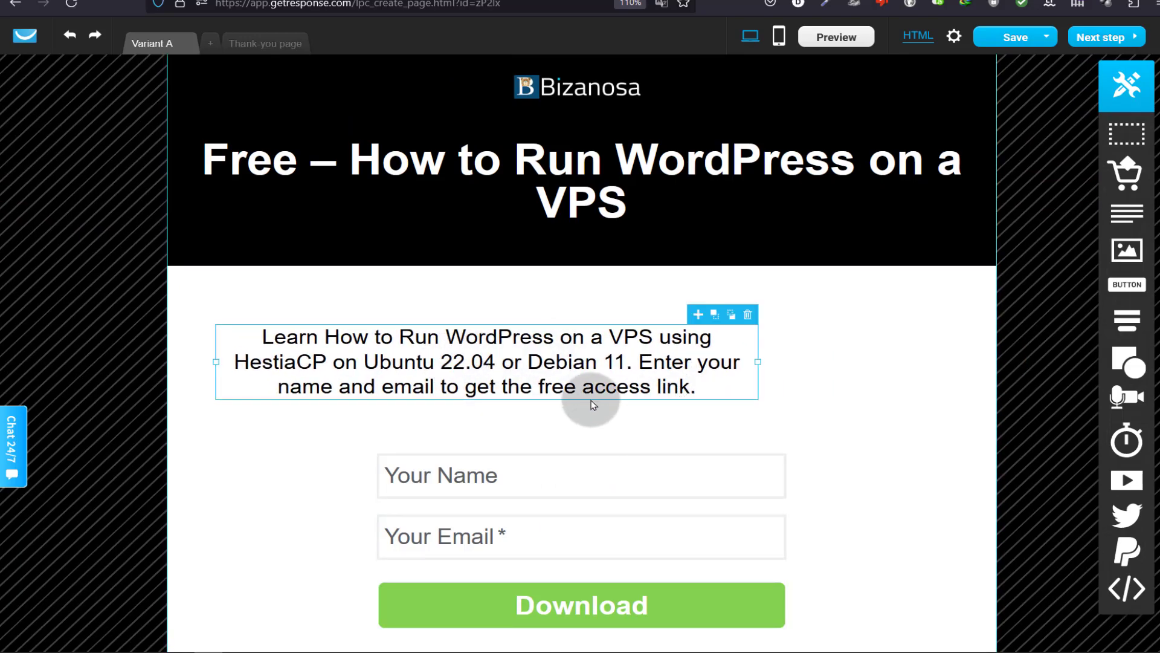
left_click_drag(759, 361, 541, 375)
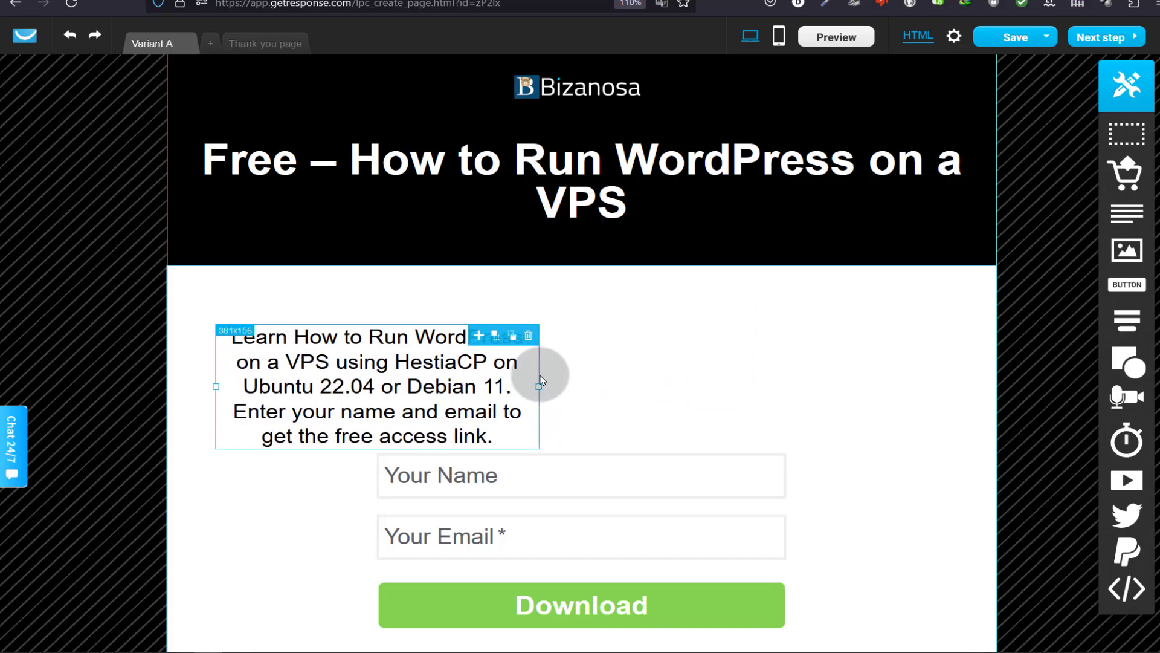
left_click(540, 473)
left_click_drag(591, 510, 762, 376)
left_click_drag(401, 383, 354, 388)
- Increase the introductory paragraph's font size by two steps and move the paragraph and the Download form slightly lower
double_click(352, 385)
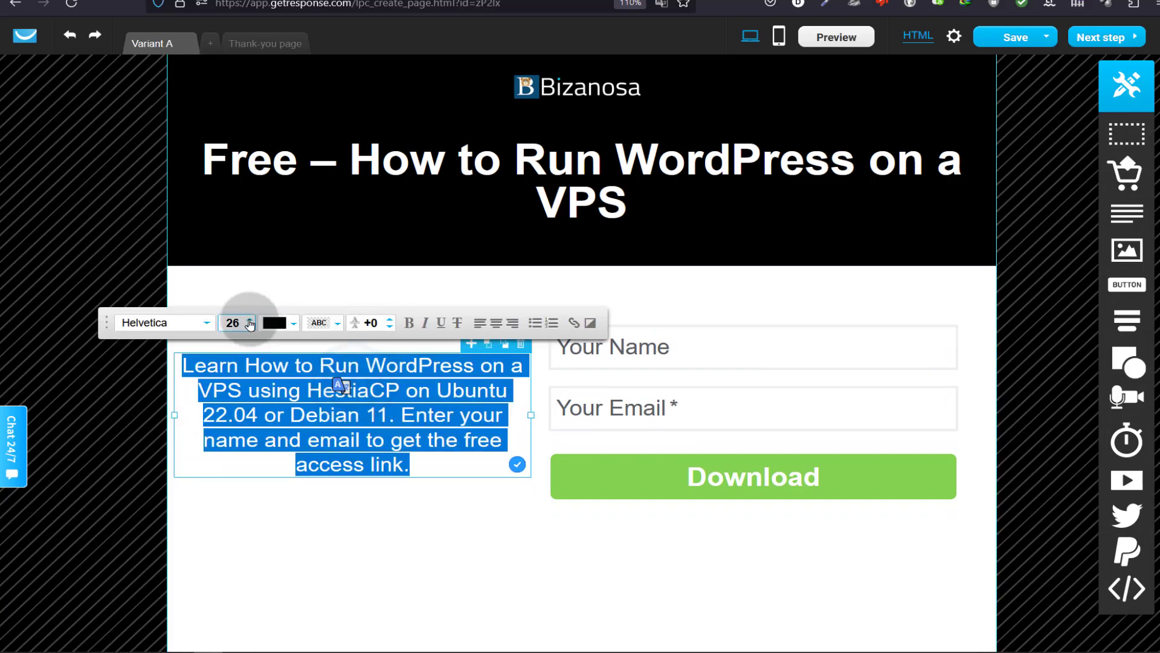
double_click(250, 319)
left_click(426, 552)
left_click_drag(712, 380, 720, 436)
left_click_drag(306, 345, 332, 461)
- Shorten the white box behind the Download form so its bottom edge sits closer beneath the Download button
scroll(462, 533, "down", 5)
left_click(531, 417)
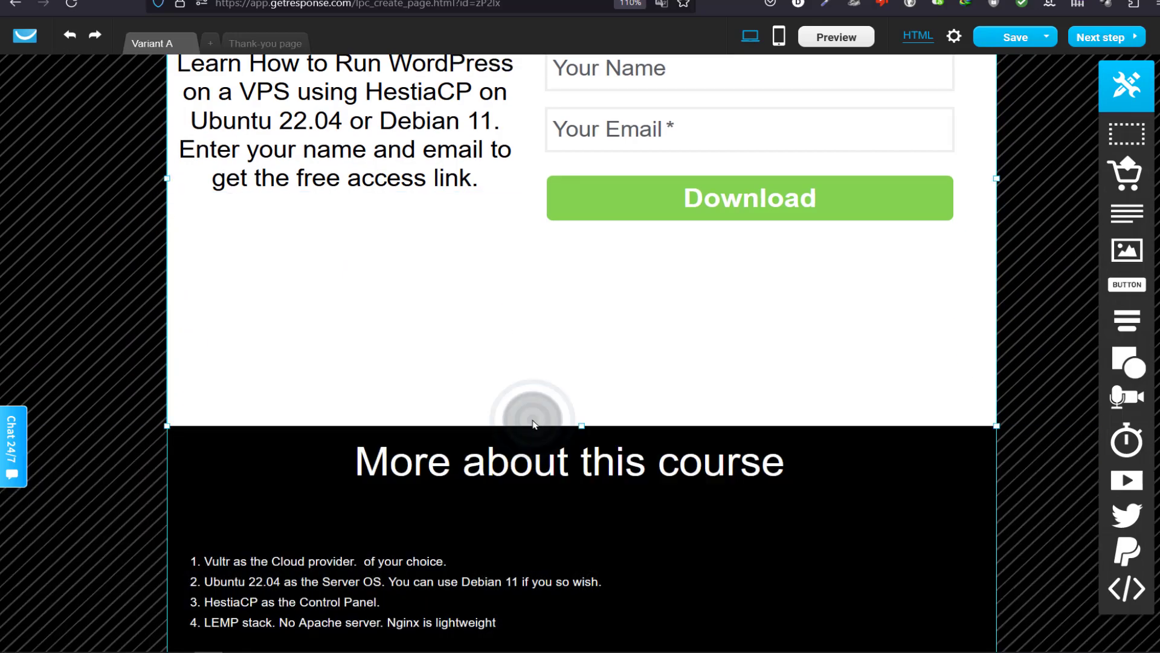
left_click_drag(581, 422, 590, 318)
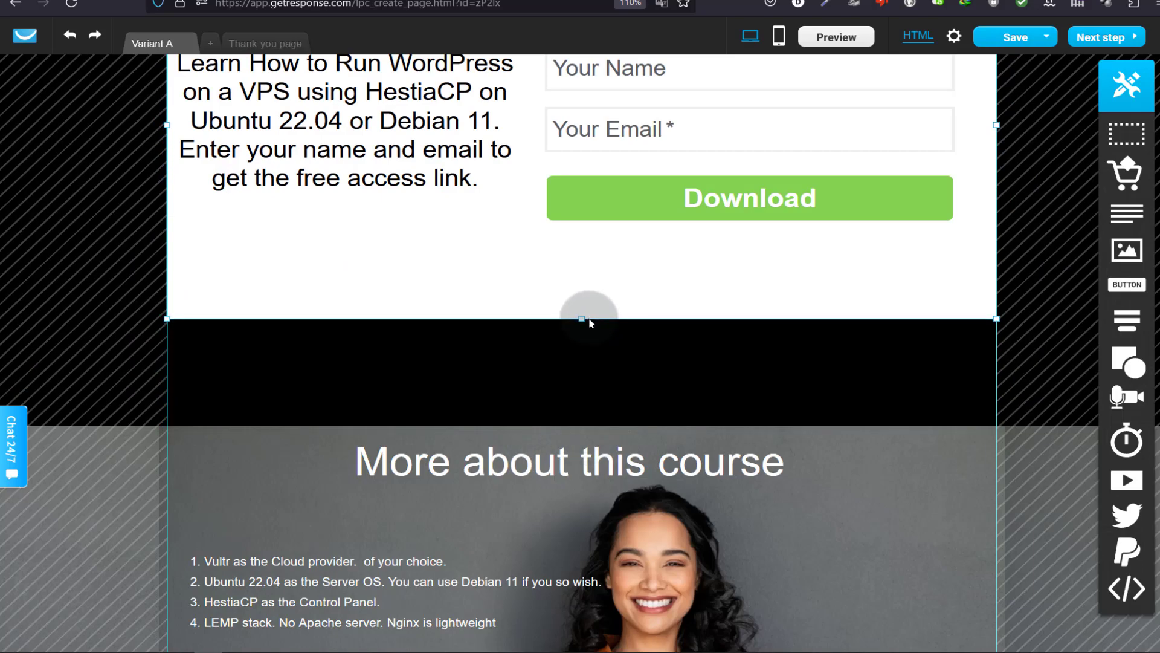
left_click(586, 446)
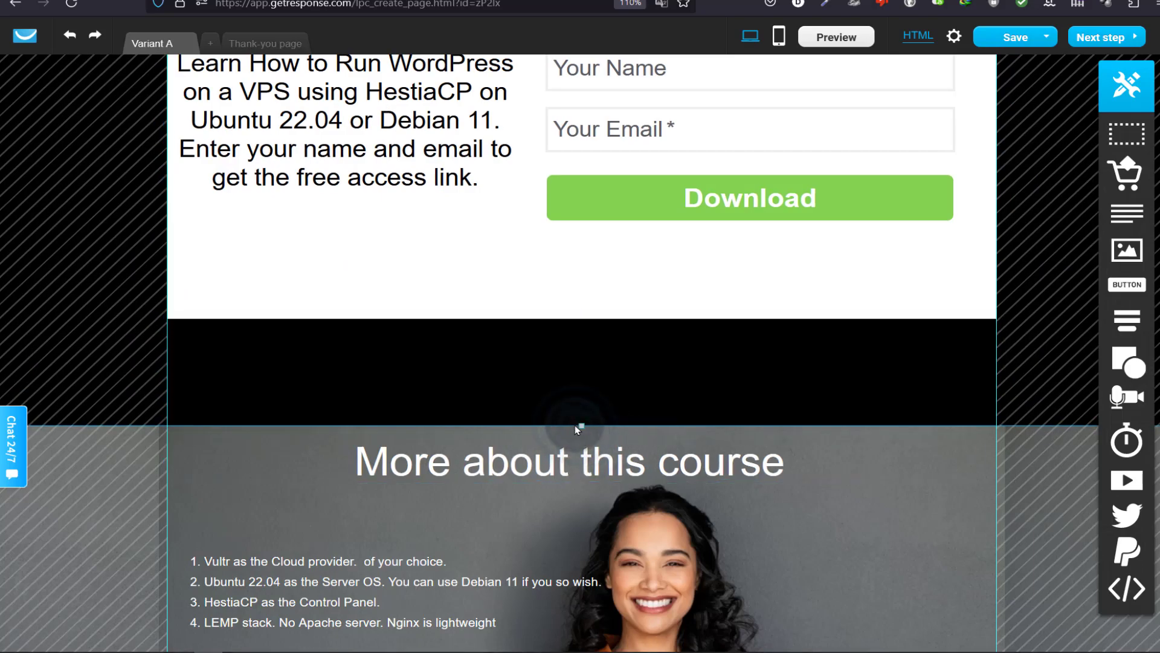
- Pull the "More about this course" section up against the white form box to close the gap, and extend its bottom edge slightly downward
left_click_drag(582, 425, 582, 318)
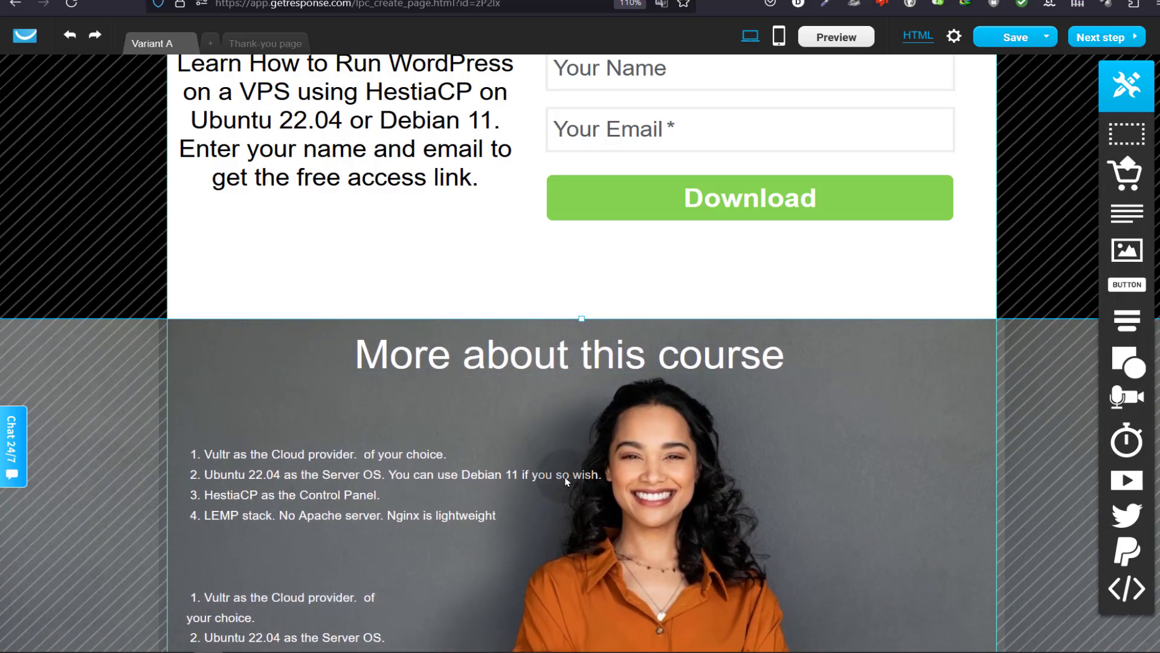
scroll(485, 536, "down", 5)
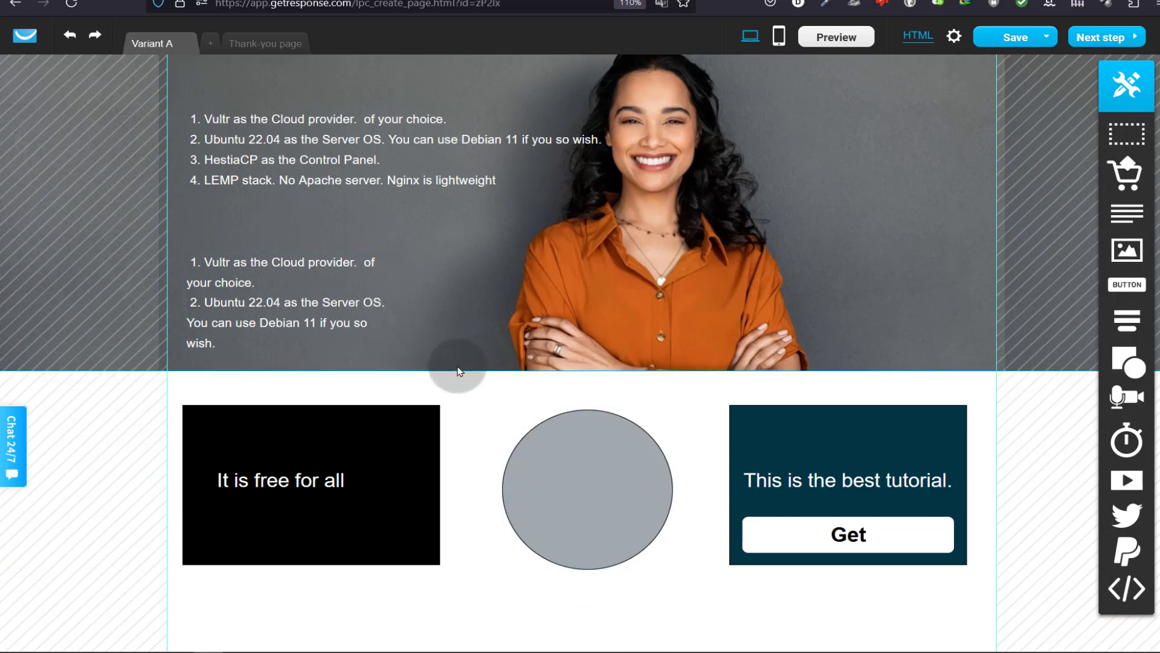
left_click_drag(580, 373, 583, 427)
- Nudge the black box and the grey circle slightly upward and shorten the white section around the three shapes from below
scroll(593, 445, "down", 5)
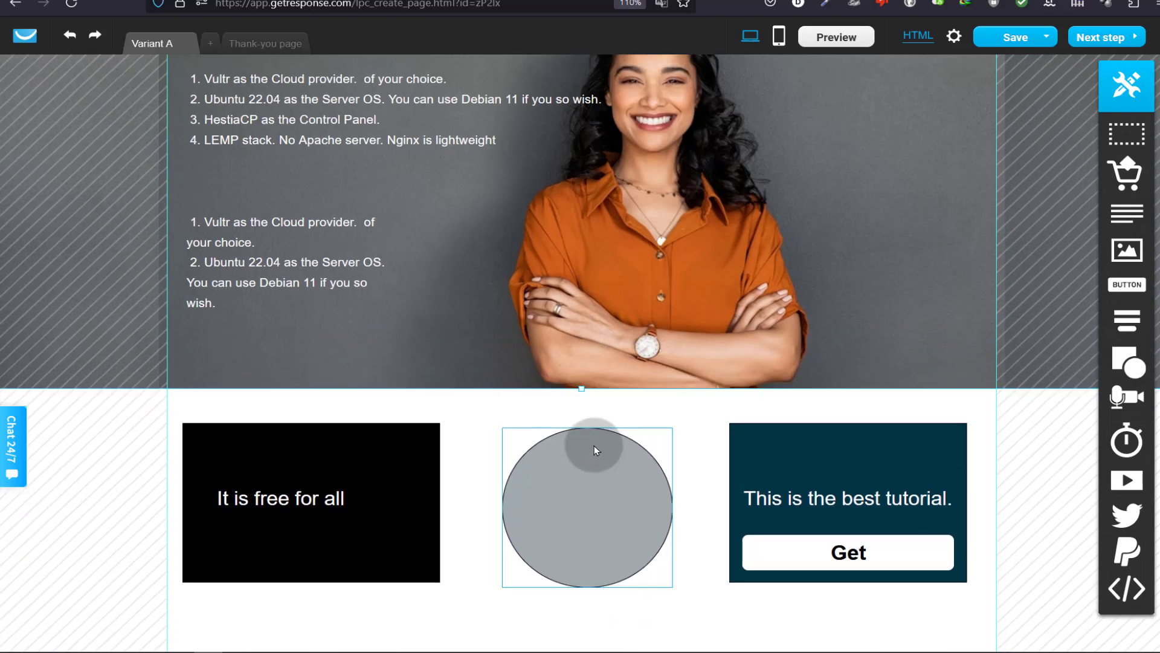
scroll(604, 436, "up", 1)
left_click(336, 325)
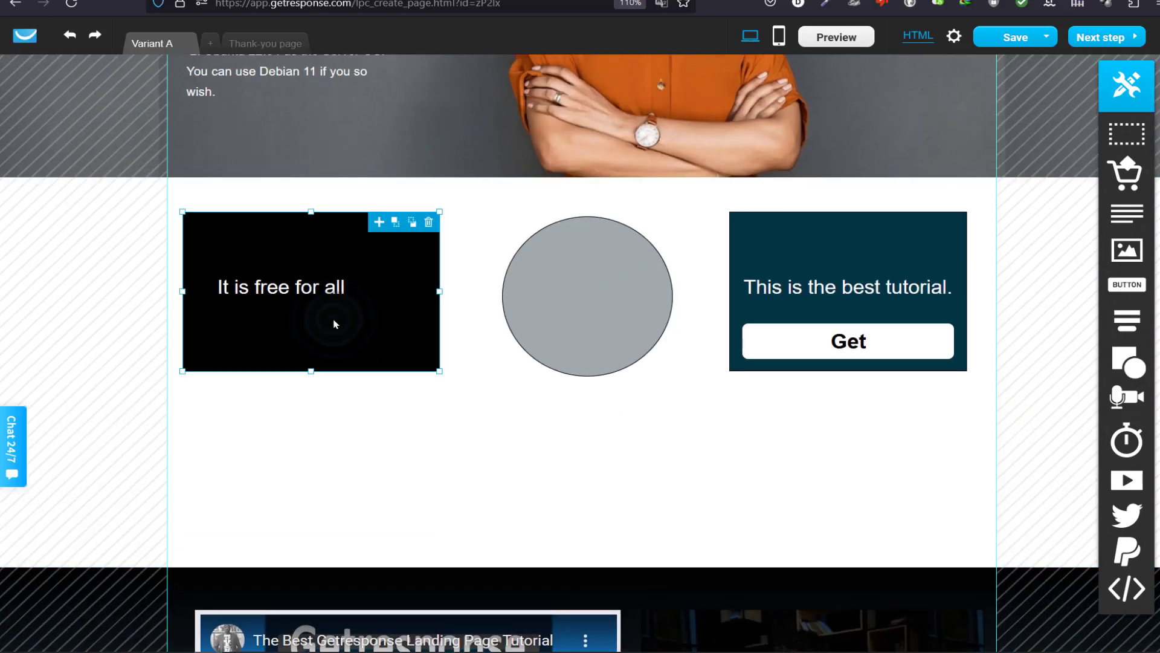
left_click(558, 324)
left_click(775, 284)
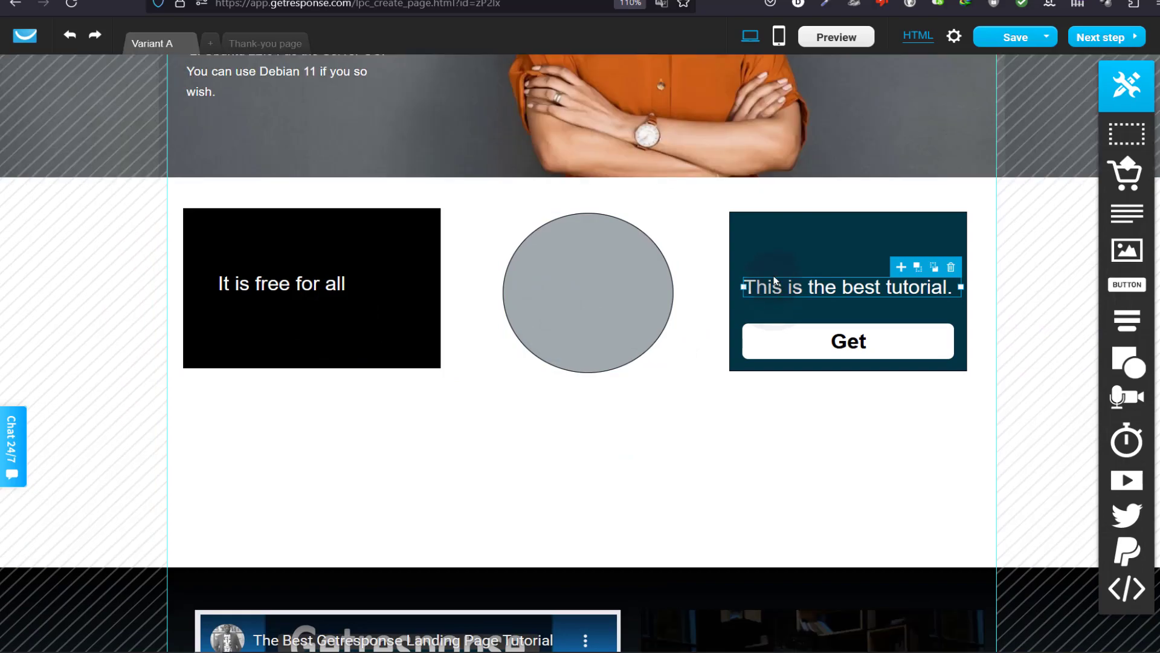
left_click(779, 233)
scroll(544, 423, "down", 3)
left_click(580, 393)
left_click_drag(581, 396, 580, 277)
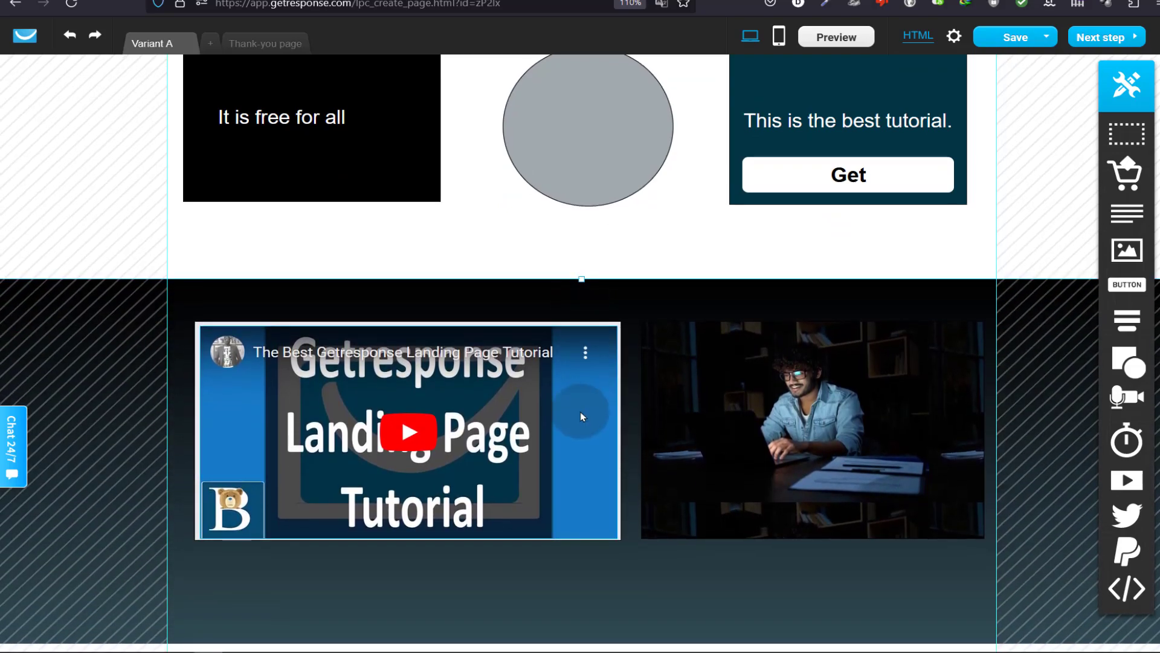
- Trim the empty space under the embedded video by raising the video section's bottom edge slightly
scroll(580, 417, "up", 6)
left_click(601, 484)
scroll(601, 485, "down", 10)
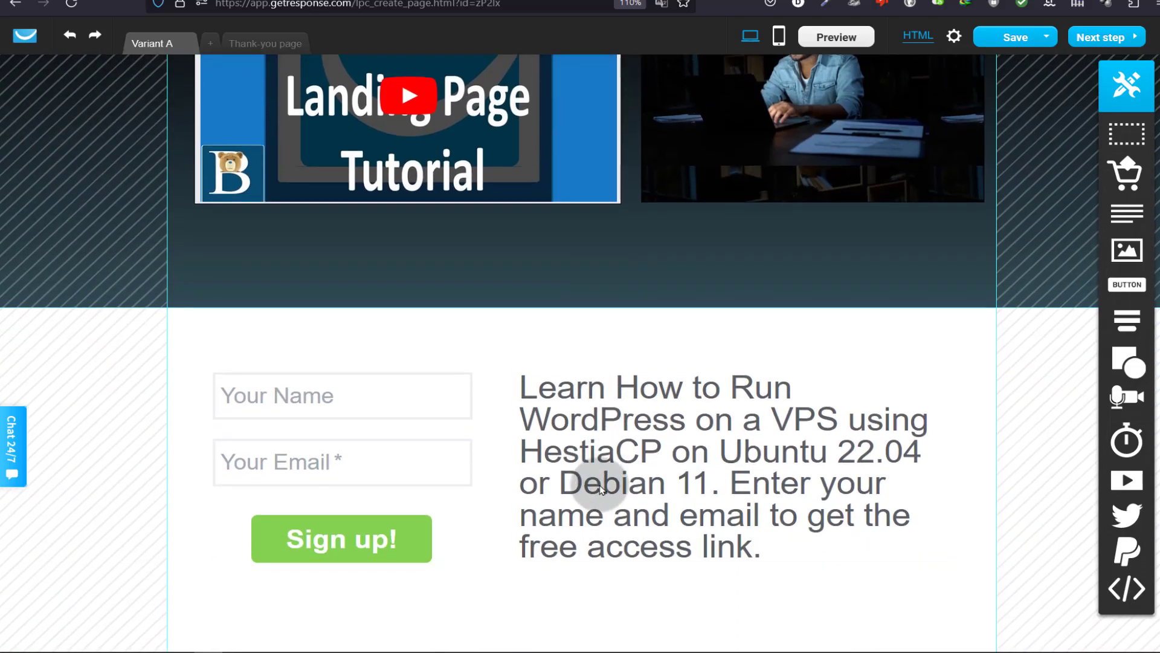
left_click_drag(580, 314, 585, 286)
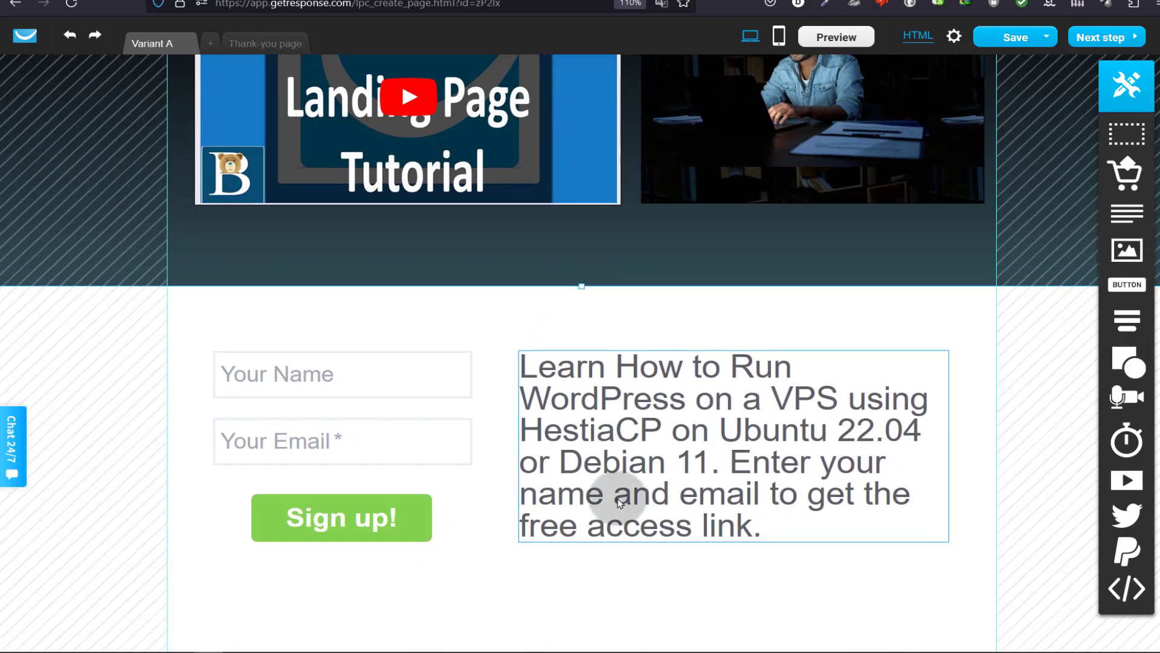
scroll(618, 492, "up", 15)
left_click_drag(382, 439, 298, 466)
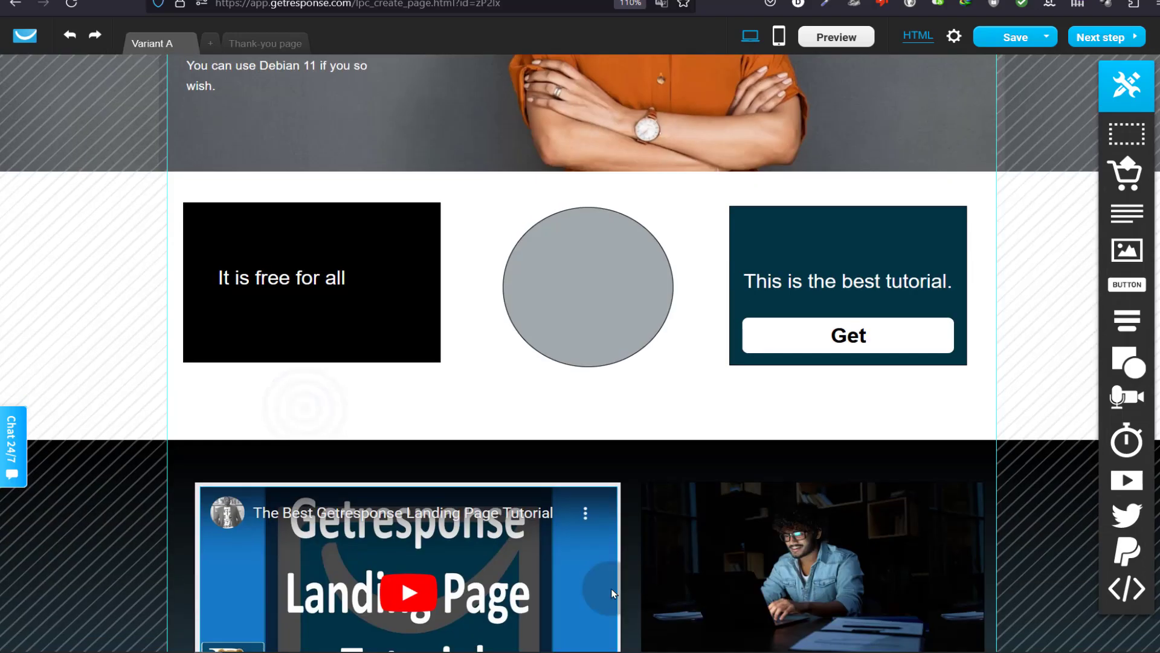
scroll(460, 423, "up", 5)
left_click(611, 586)
scroll(614, 588, "up", 10)
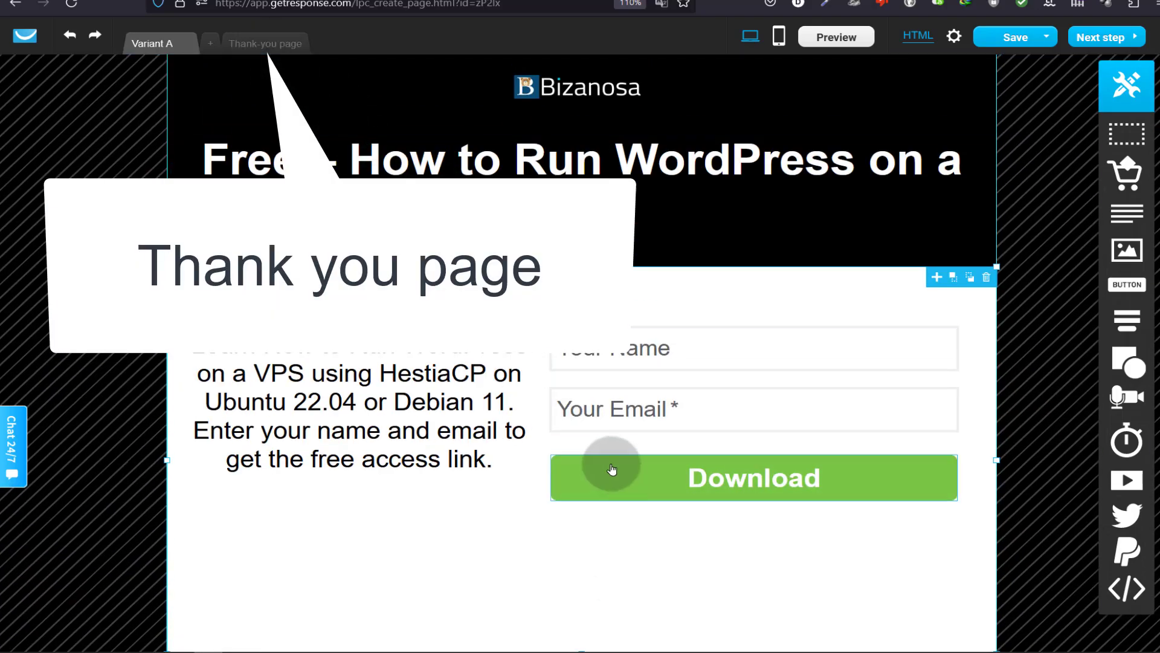
- Open the thank-you page and replace its placeholder brand logo with the Bizanosa logo from the uploaded files
left_click(258, 43)
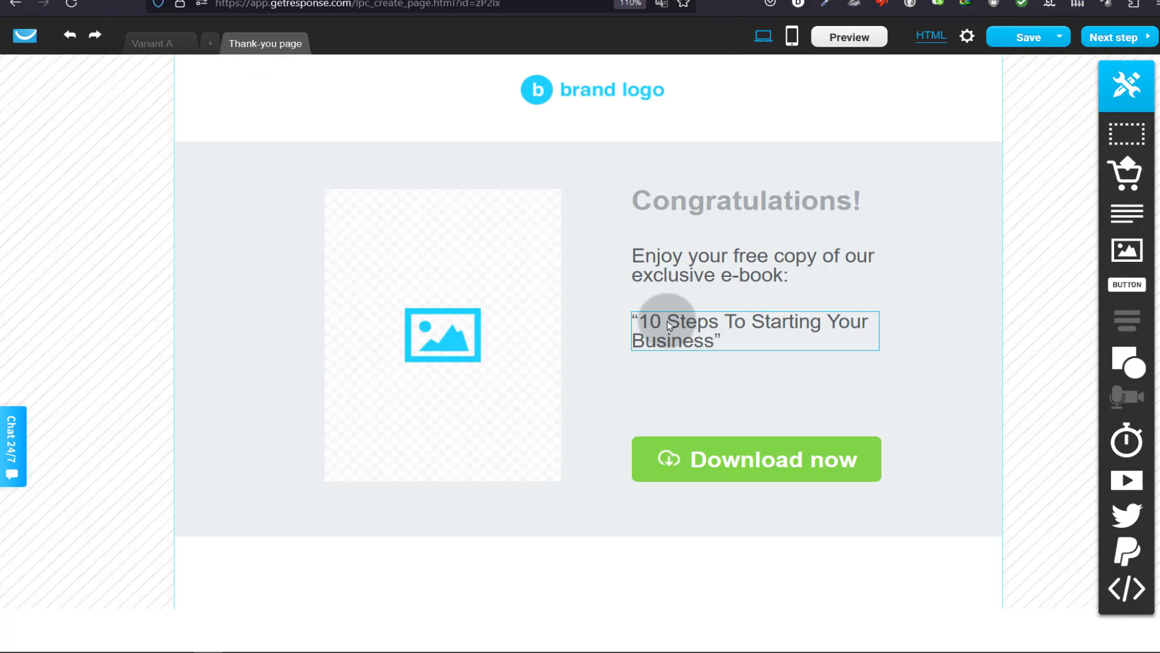
left_click(606, 91)
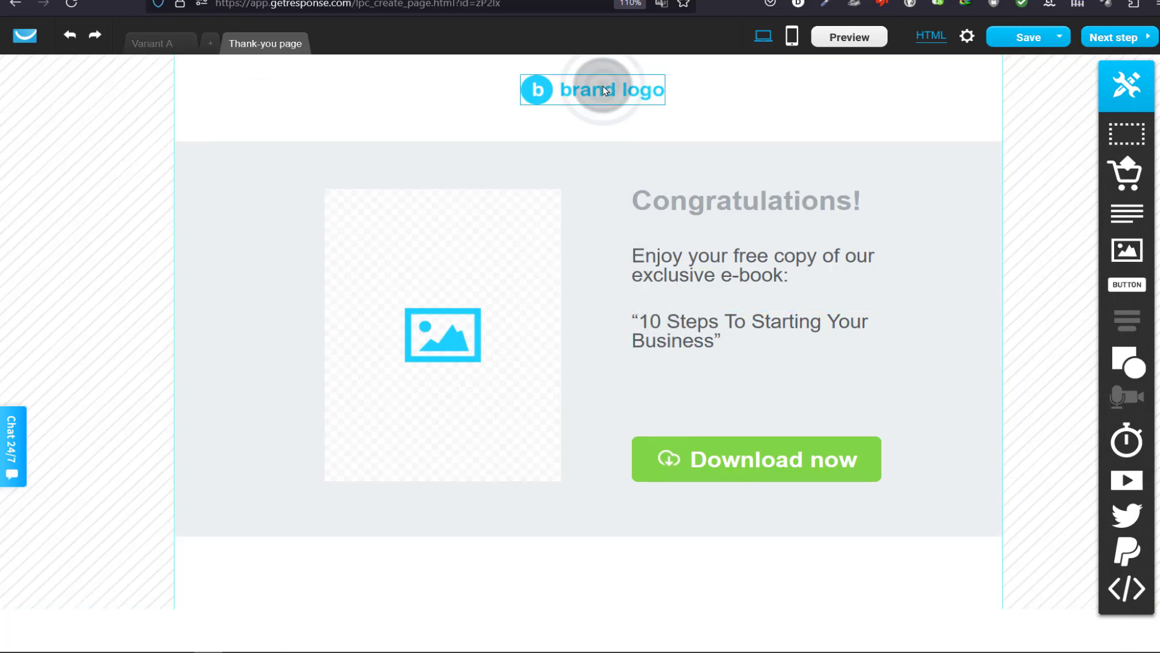
left_click(609, 122)
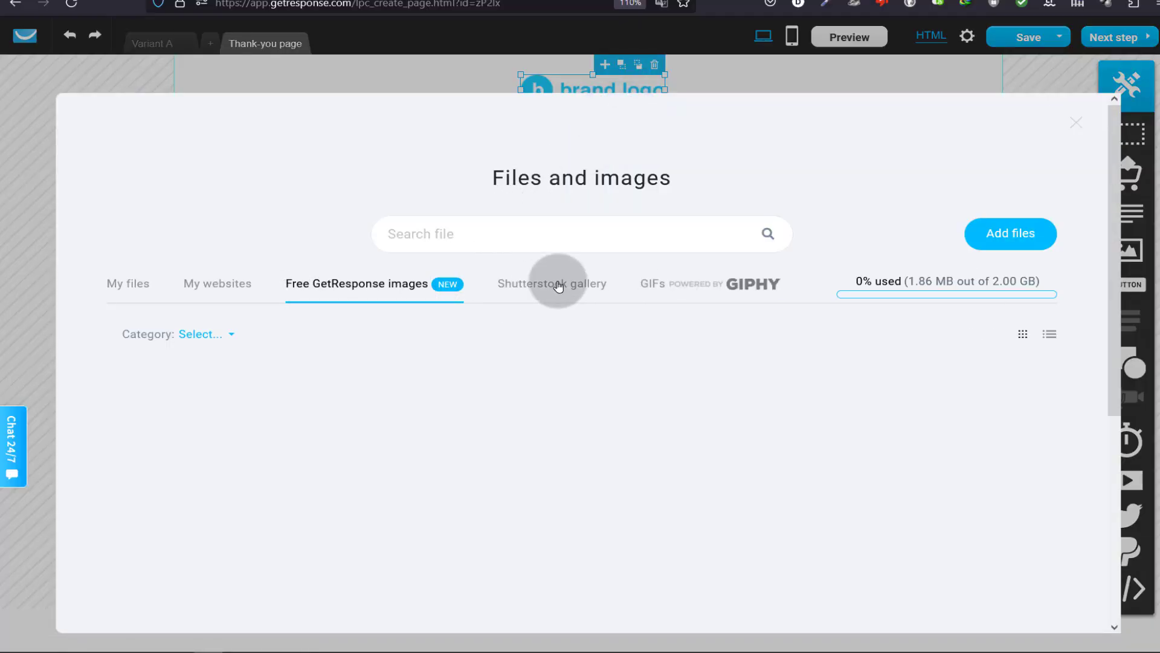
left_click(128, 284)
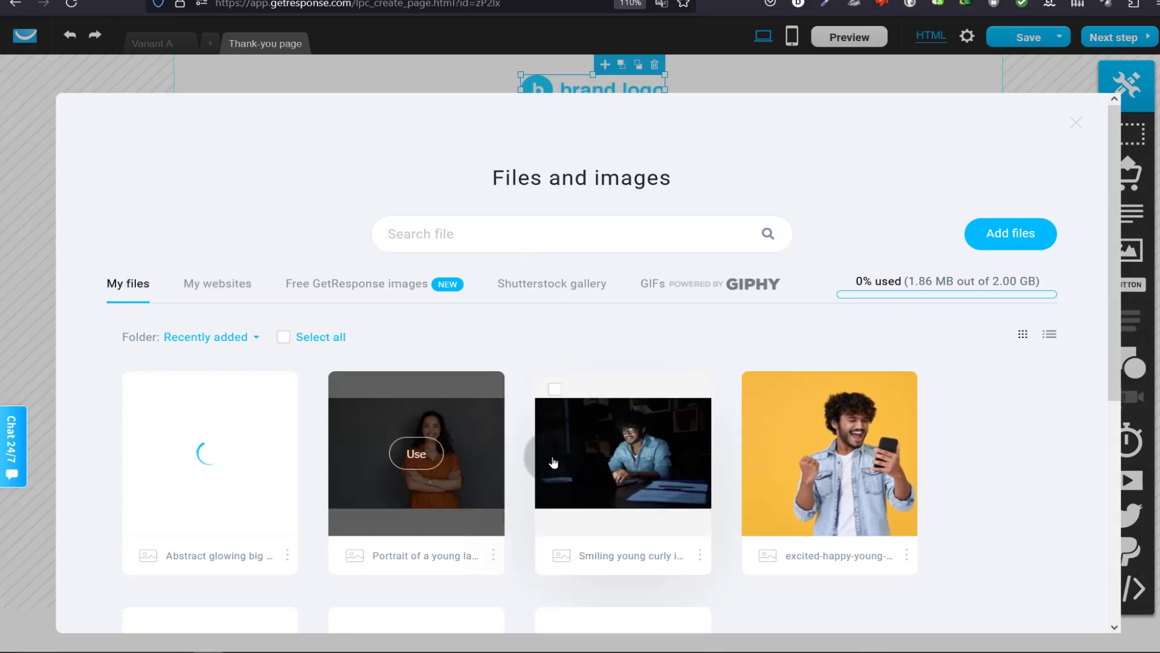
scroll(508, 448, "down", 5)
left_click(572, 365)
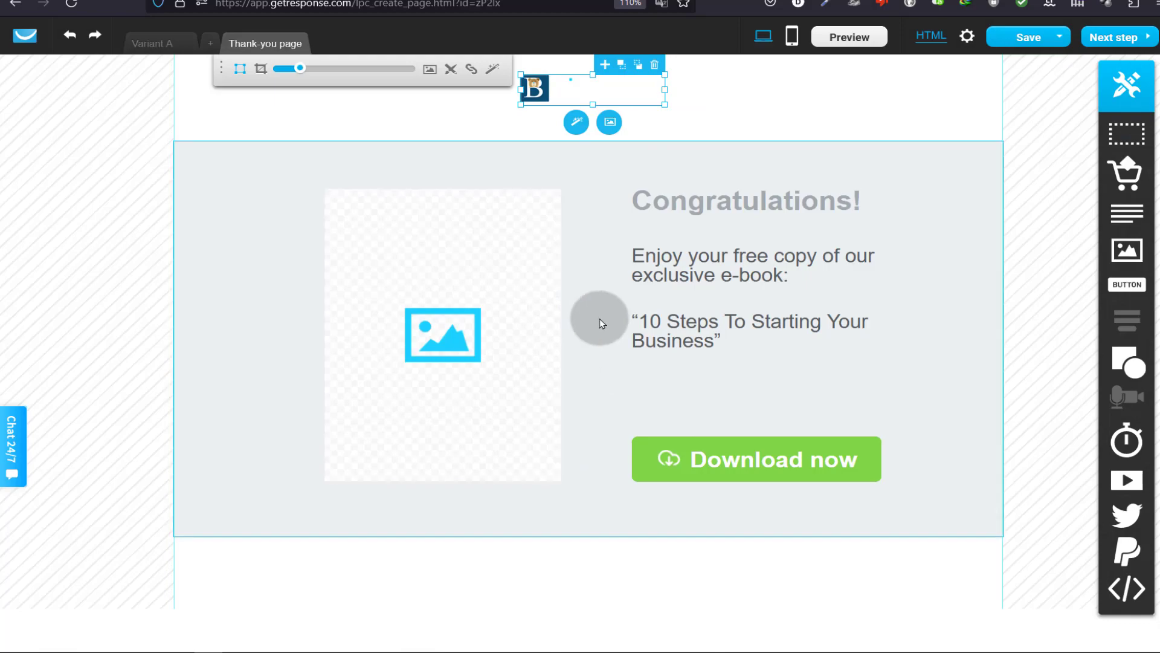
- Set the thank-you page's background image to the dark photo of the man working at a laptop
double_click(758, 96)
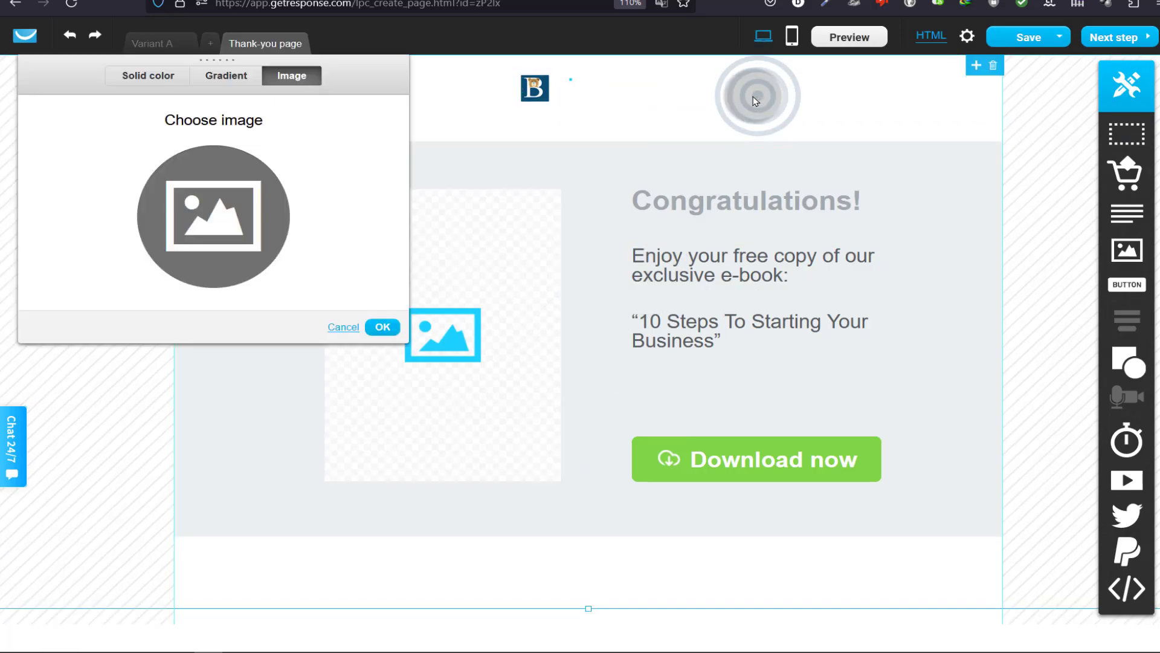
left_click(180, 216)
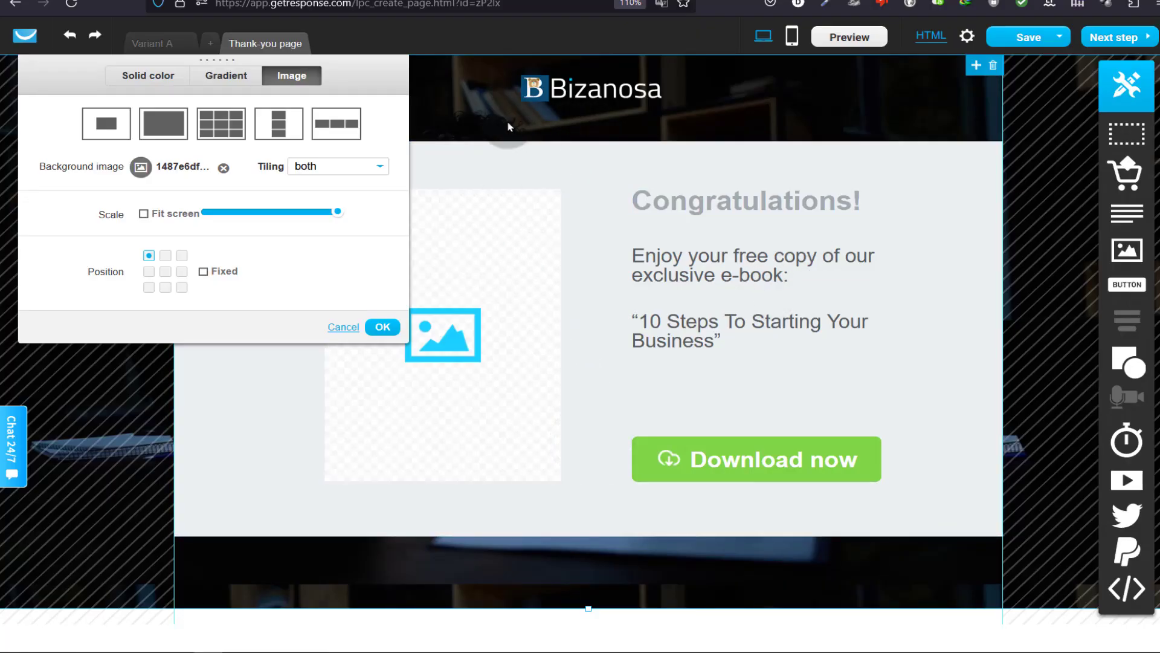
left_click(382, 327)
- Delete the placeholder image beside the Congratulations text on the thank-you page
left_click(716, 201)
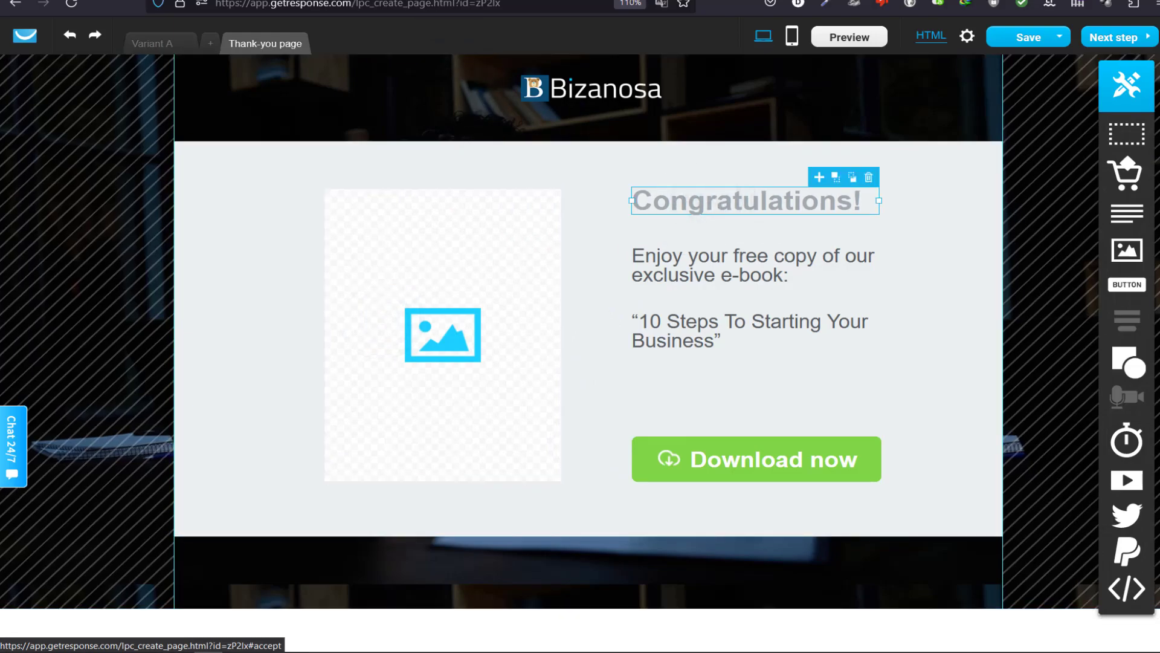
left_click(452, 329)
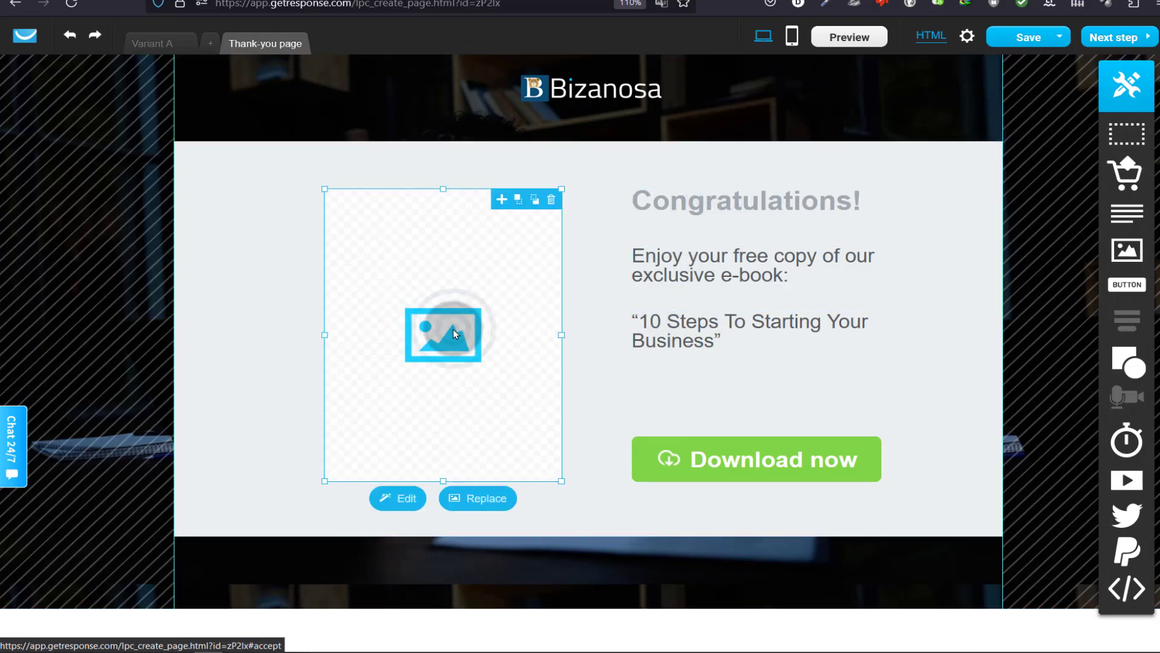
left_click(484, 501)
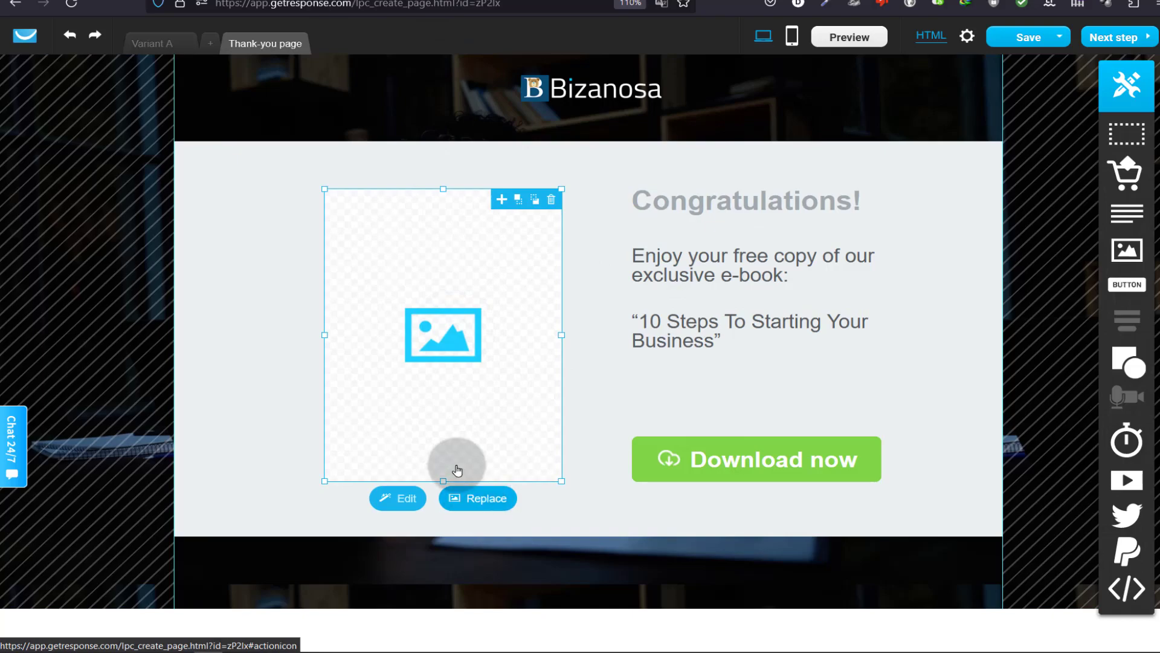
left_click(444, 331)
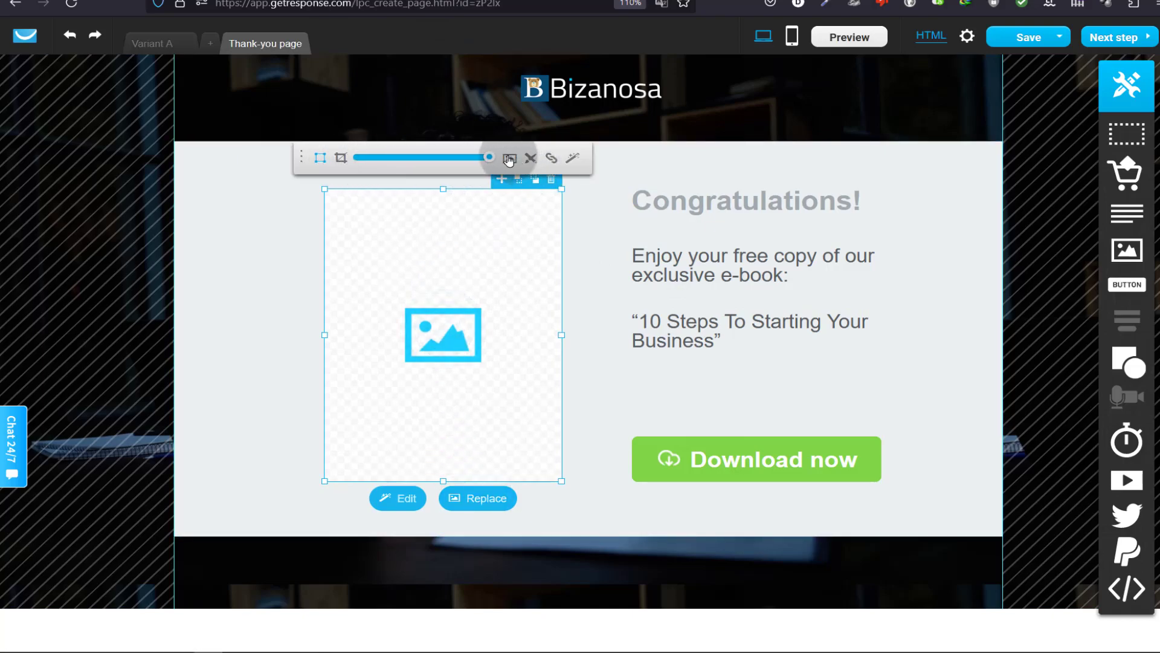
left_click(569, 162)
left_click(550, 182)
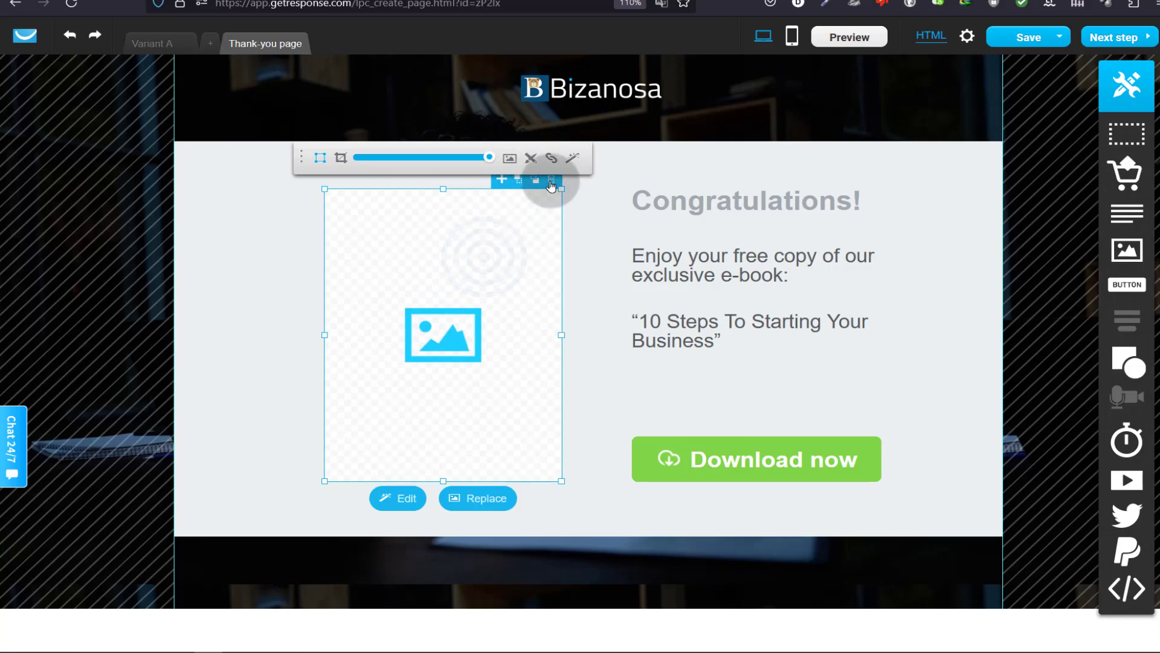
- Shift the Congratulations heading and Download now button toward the middle, and widen both text lines leftward so each fits on one line
left_click_drag(689, 203, 447, 199)
mouse_move(637, 267)
left_mouse_down()
mouse_move(594, 266)
mouse_move(628, 264)
left_mouse_up()
left_click_drag(679, 353, 483, 327)
left_click_drag(735, 476, 506, 442)
left_click(533, 200)
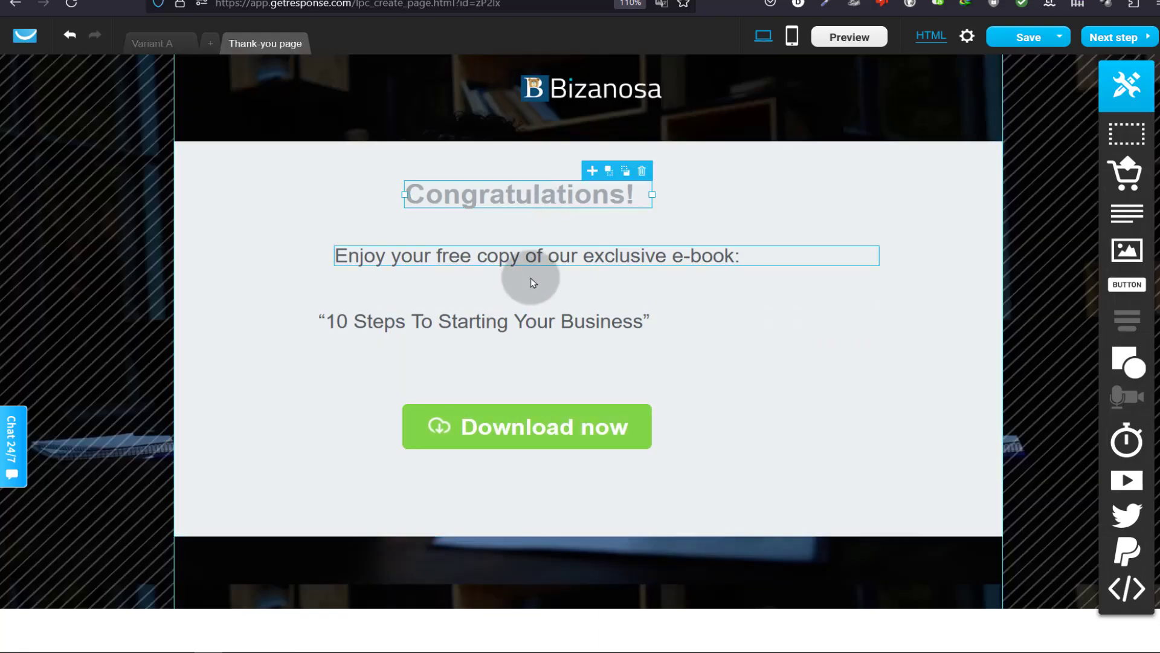
- Change the e-book sentence to "Here is your gift . Click here to get access." and delete the "10 Steps To Starting Your Business" line
double_click(493, 260)
type("Here is your gift .")
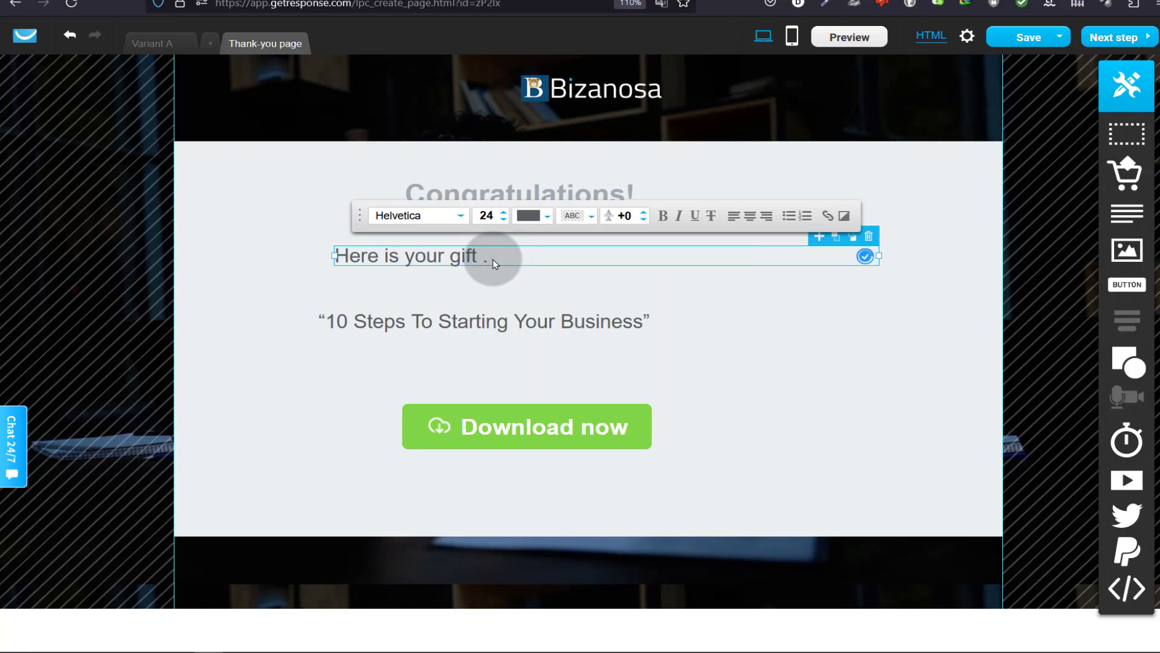
left_click(325, 325)
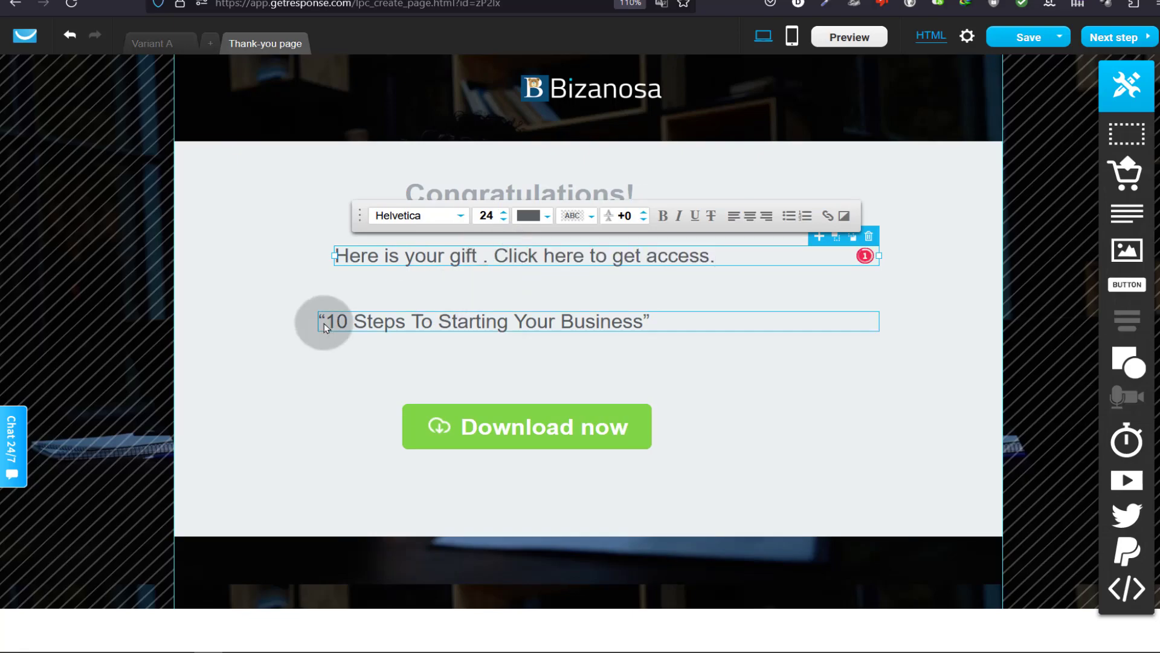
left_click(356, 327)
key("Delete")
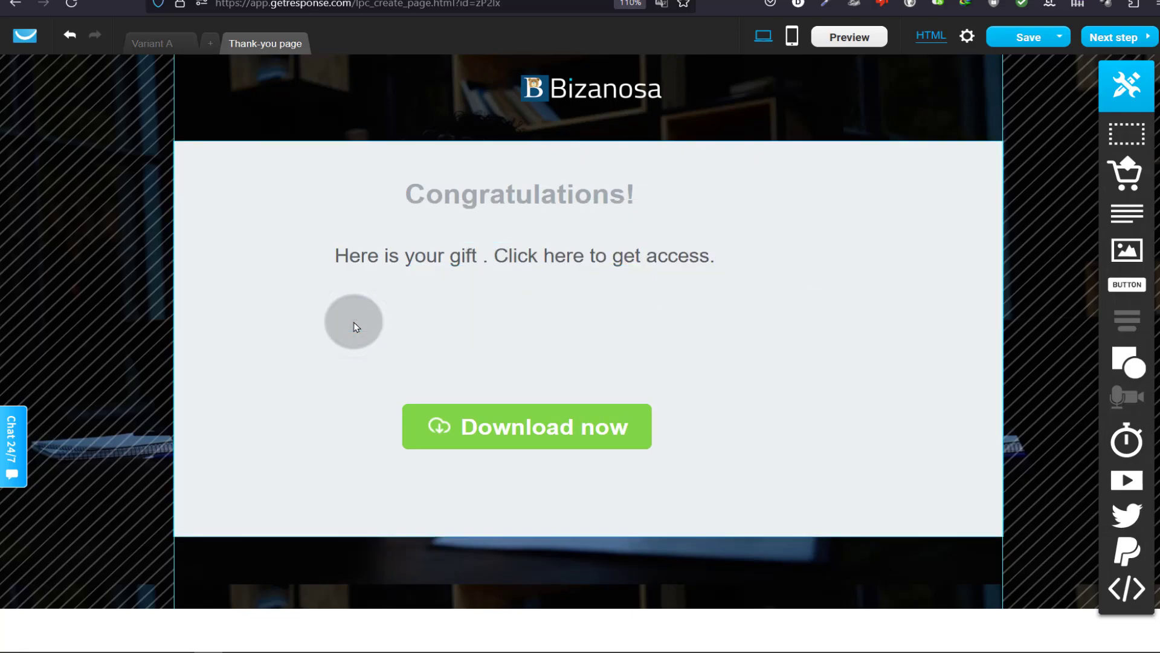
- Move the Download now button up beneath the gift text and shorten the light box so it ends just below the button
left_click(466, 407)
left_click_drag(492, 430, 486, 352)
left_click(551, 526)
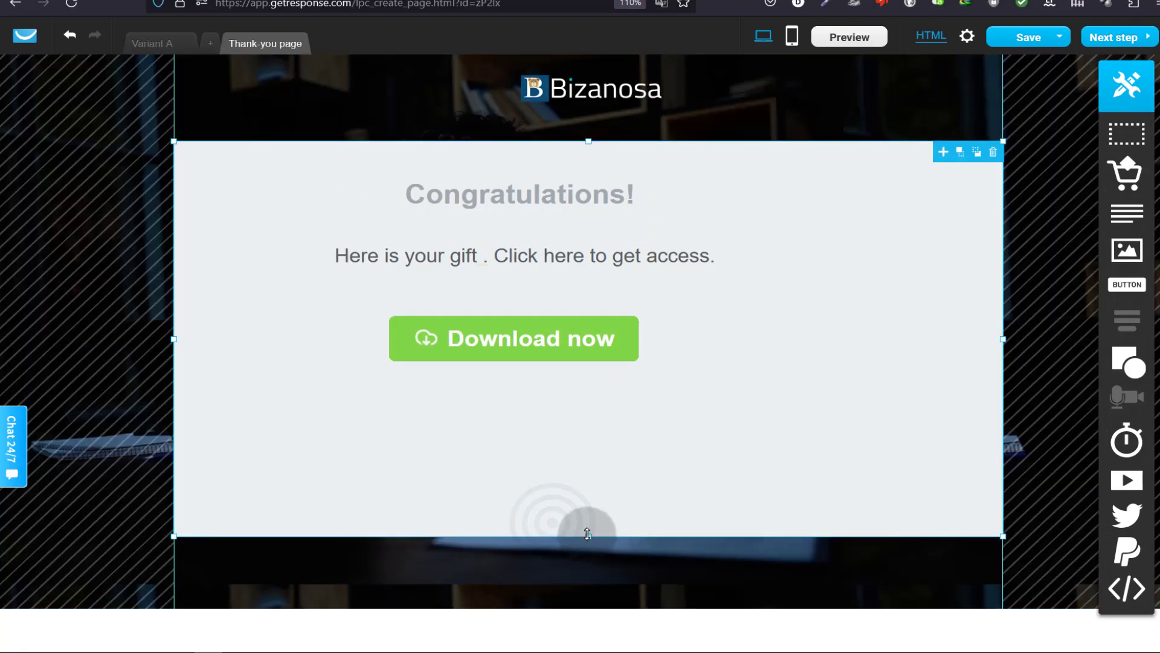
left_click_drag(587, 532, 726, 315)
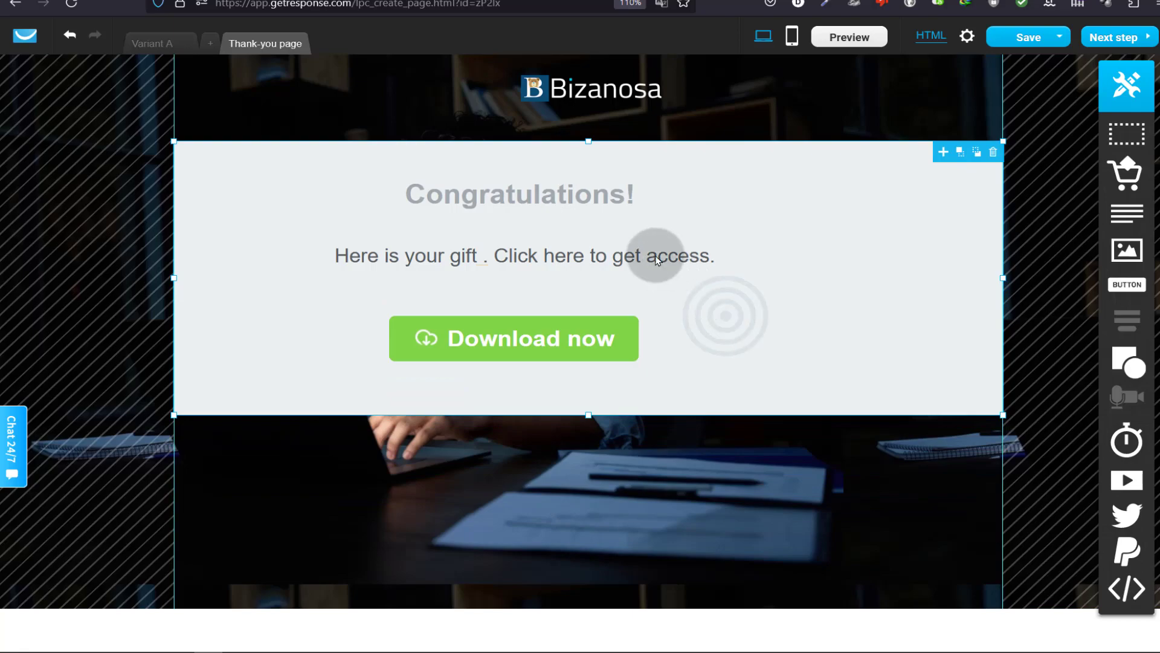
- Centre the Congratulations heading, the gift text and the Download now button under the logo, with tighter spacing between them
left_click_drag(535, 197, 609, 200)
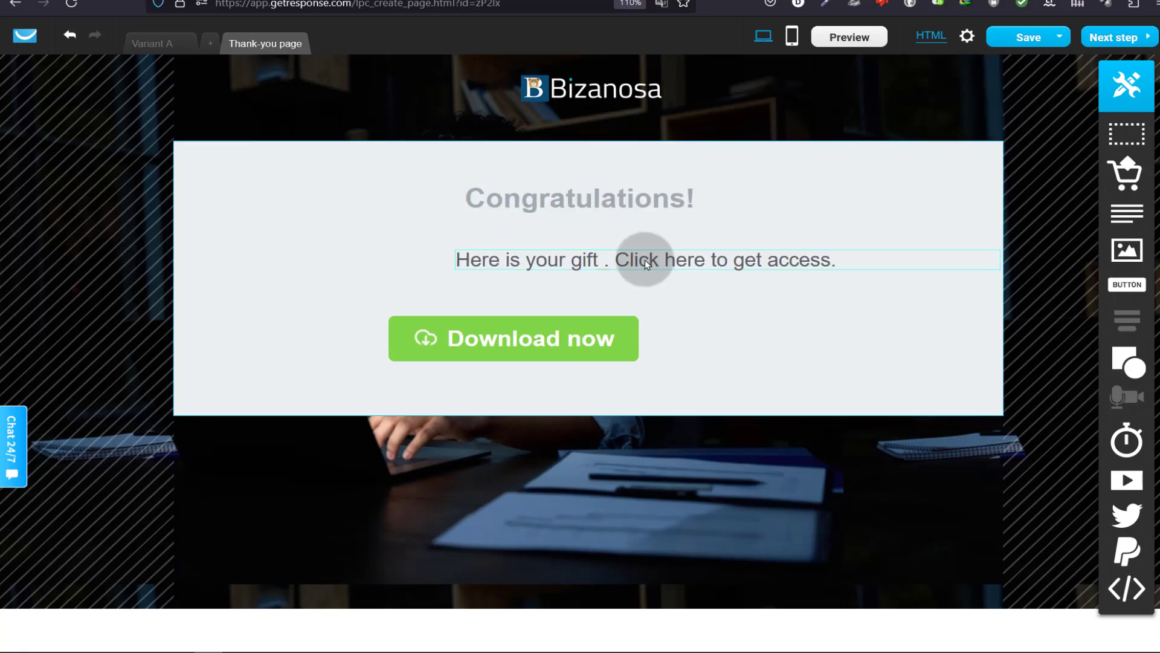
left_click_drag(646, 263, 595, 243)
left_click_drag(507, 339, 582, 316)
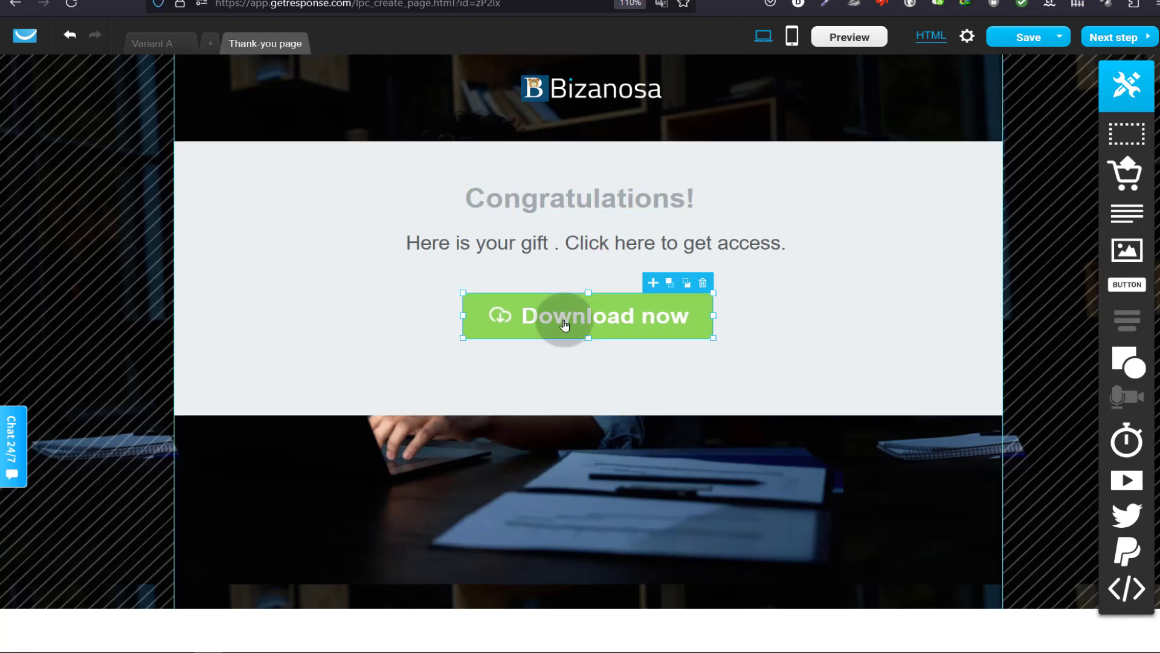
- Reword the gift text to "Here is your gift . Click the button below to get access." and shift it left to re-centre it
left_click(643, 244)
left_click(642, 245)
left_click(658, 241)
left_click(616, 243, "shift")
type("t")
type("he button below")
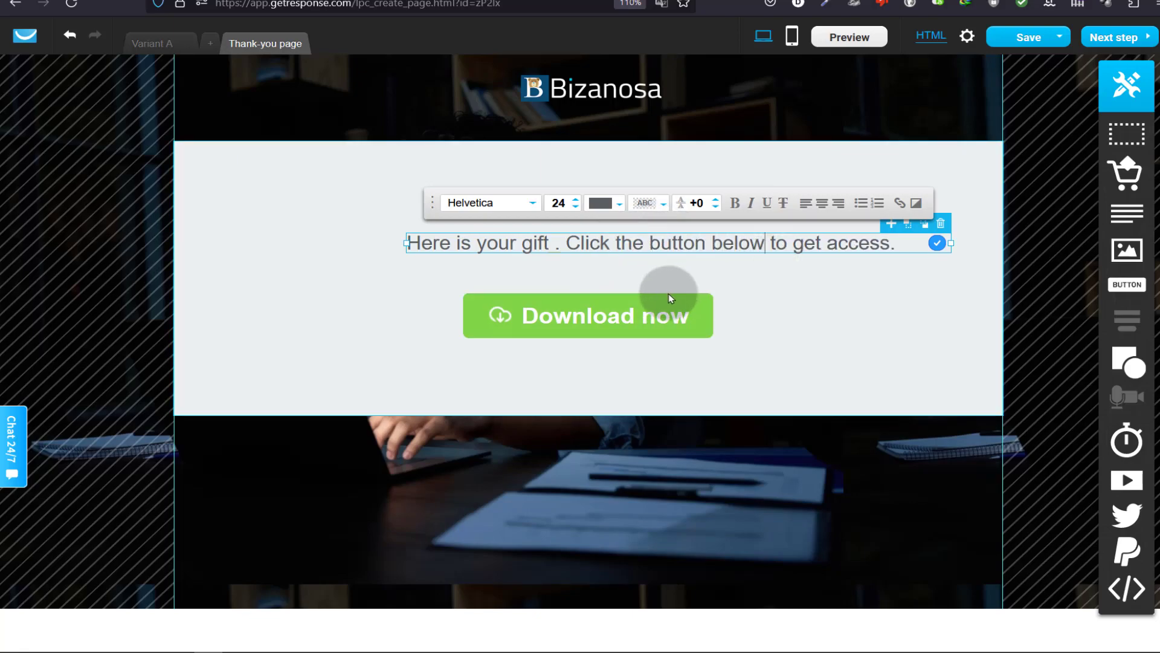
left_click(755, 312)
left_click(604, 242)
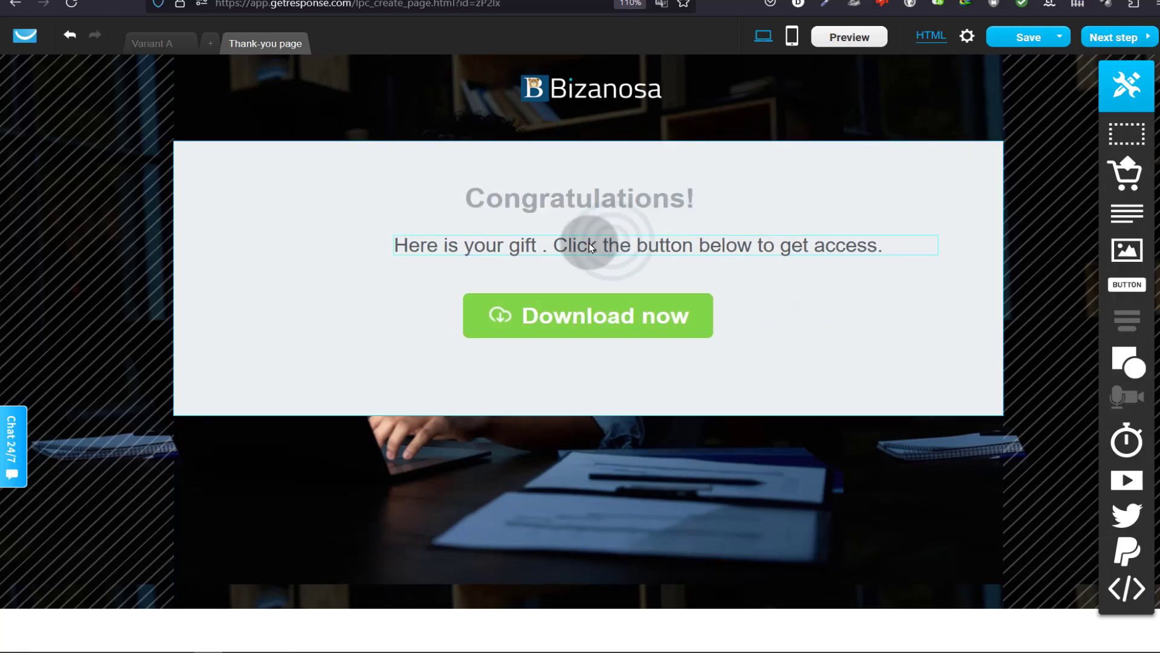
left_click_drag(546, 243, 555, 245)
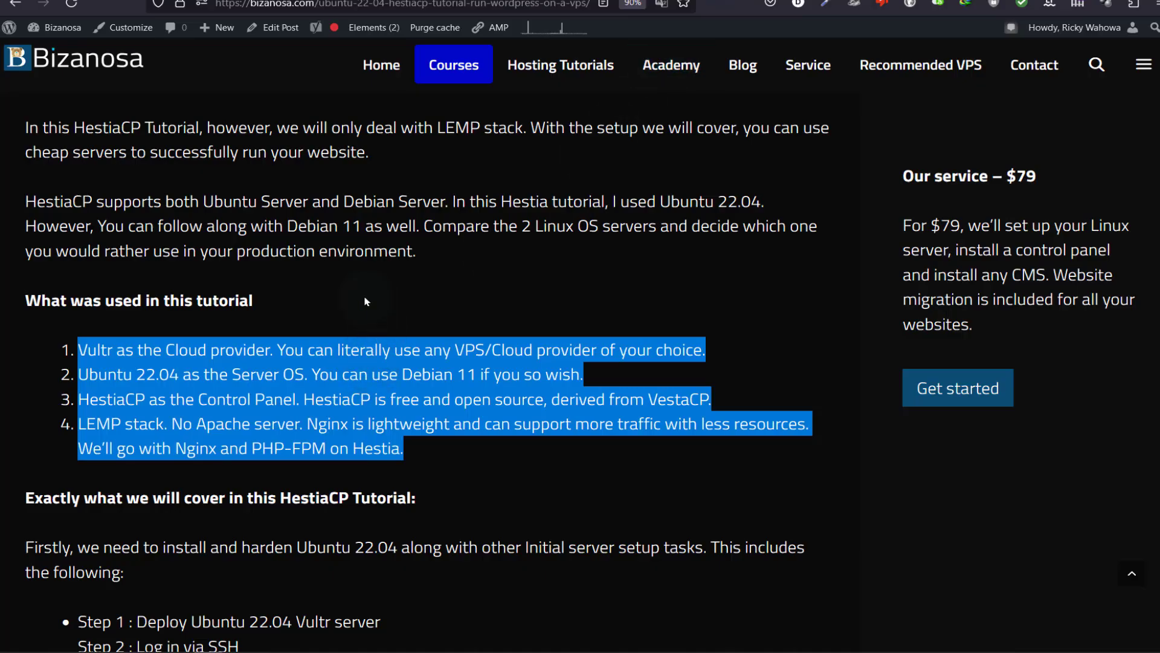
- Find the "Watch HestiaCP Tutorial on Udemy {FREE}" button on the Bizanosa tutorial page and bring up its link options
scroll(364, 305, "up", 10)
scroll(381, 396, "down", 3)
right_click(249, 425)
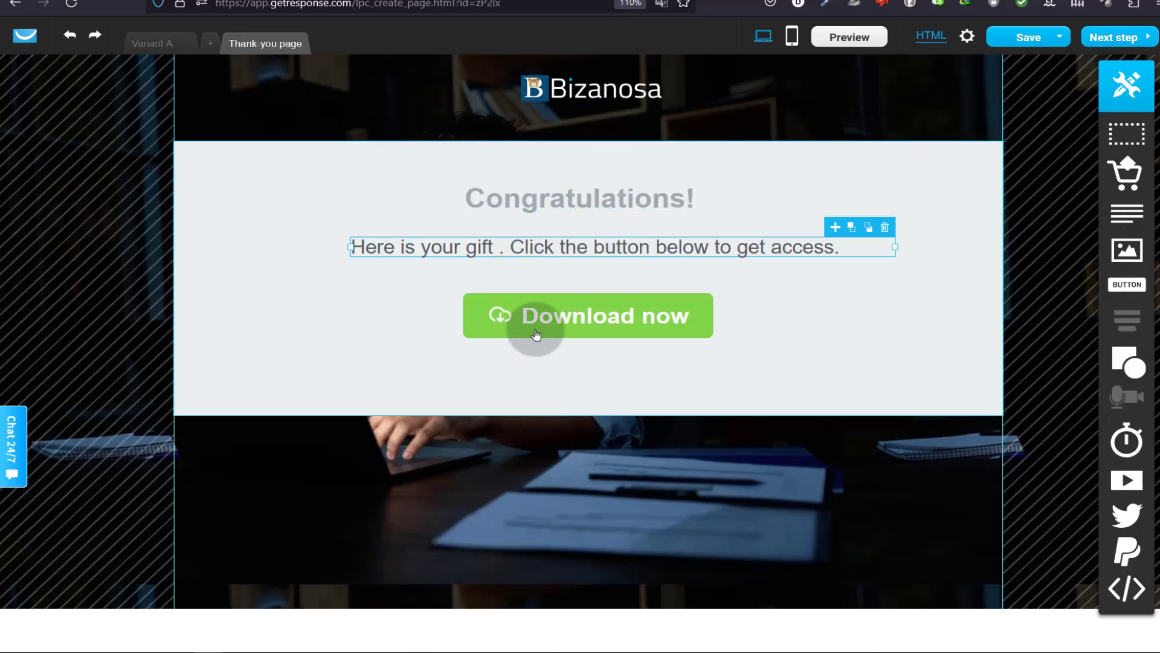
- In the GetResponse editor, change the label of the Download now button to "Join now"
left_click(568, 325)
double_click(581, 325)
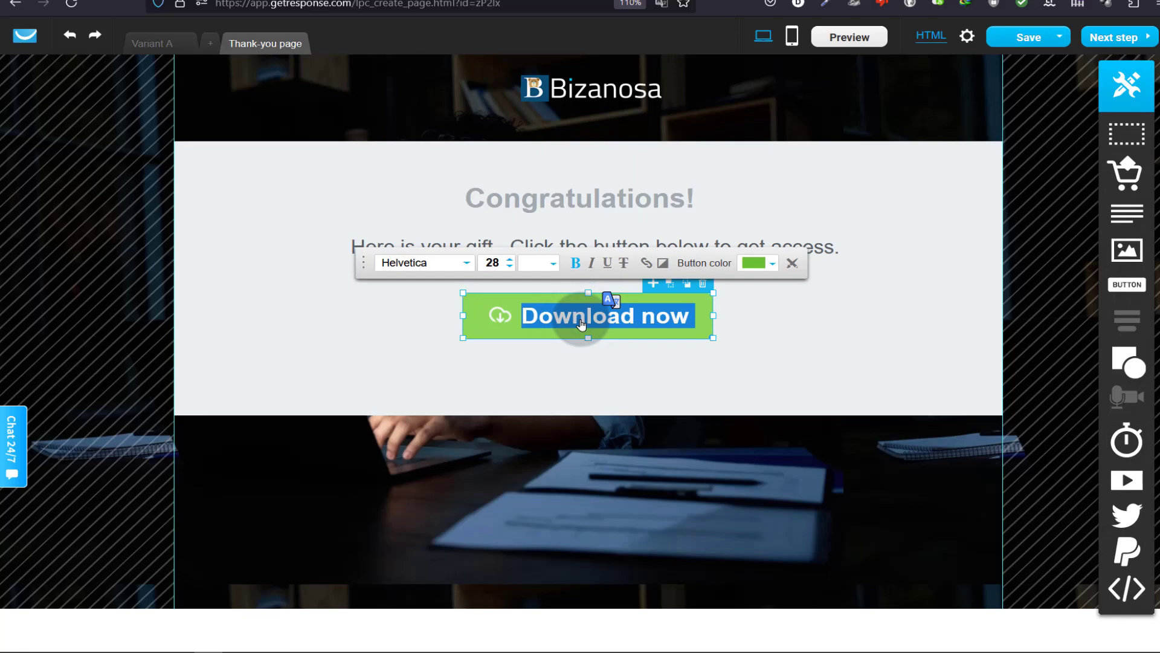
type("JoinN")
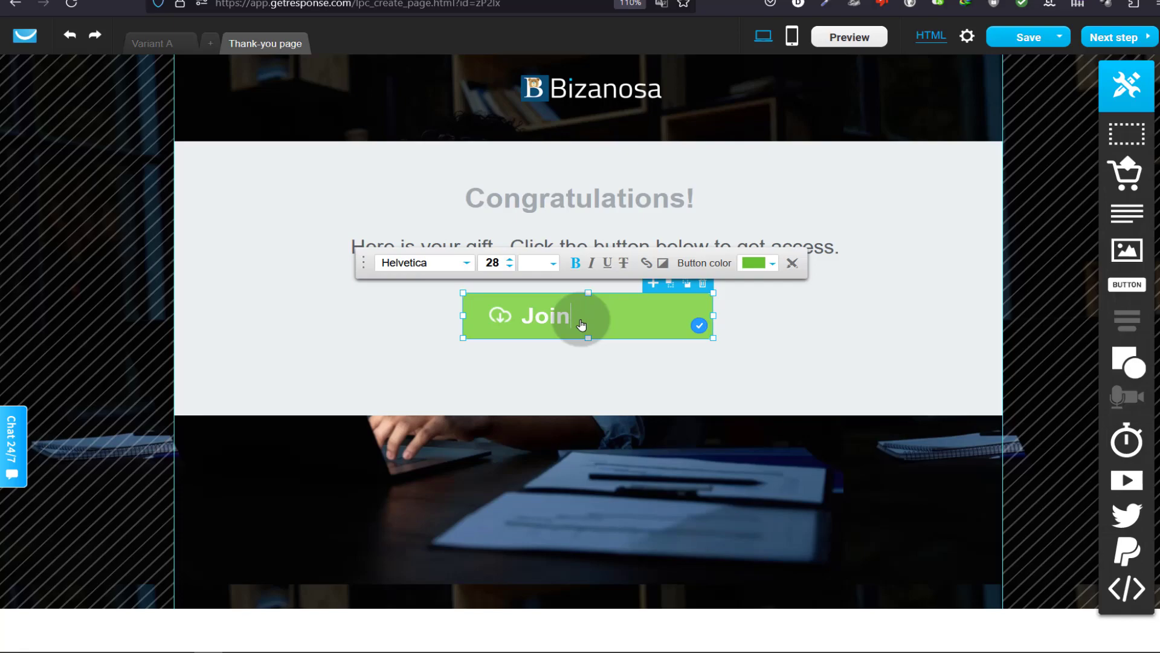
key("ctrl+z")
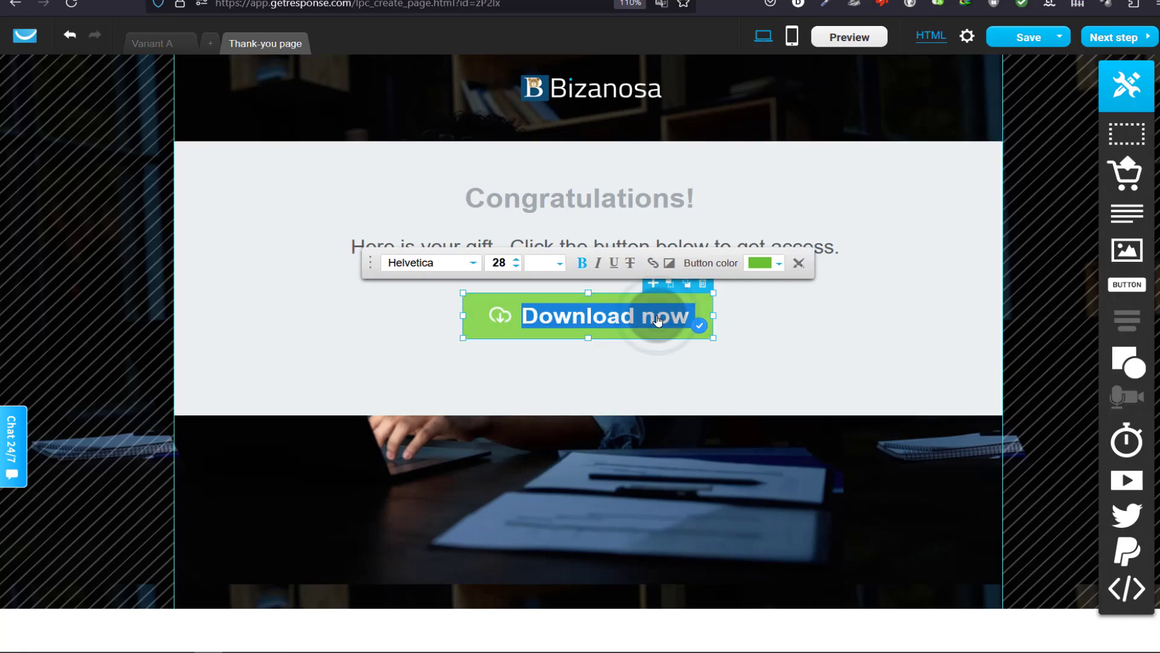
left_click(655, 322)
left_click(772, 337)
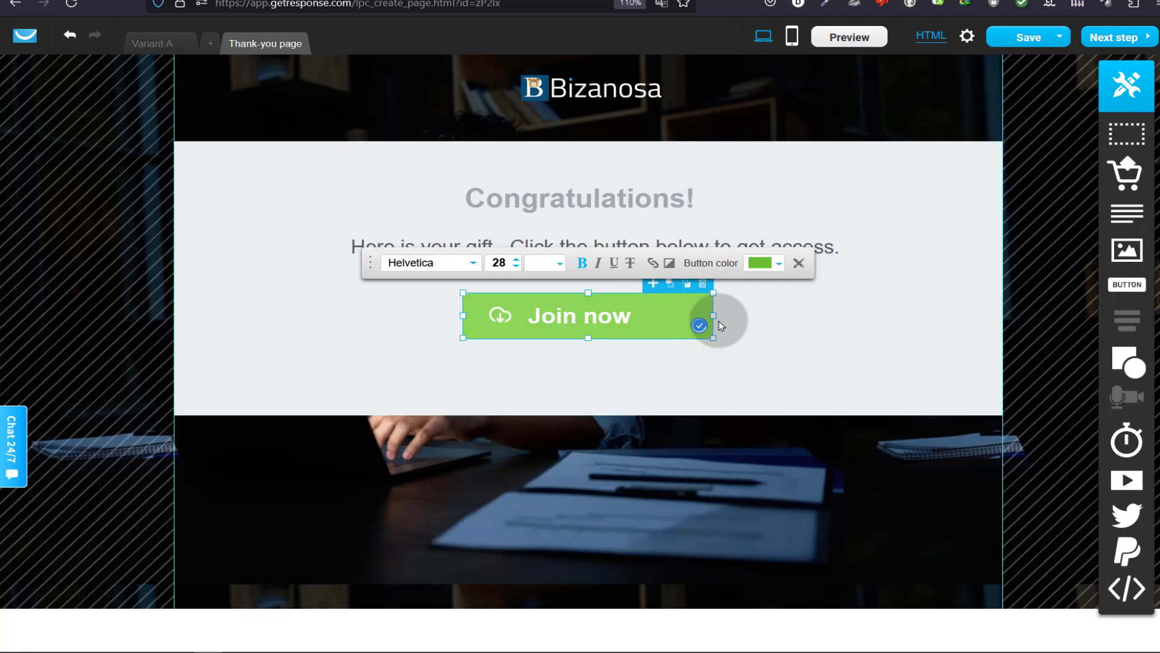
- Narrow the Join now button from its right edge to suit the shorter label
left_click(762, 329)
key("ctrl+z")
left_click(614, 372)
left_click(552, 323)
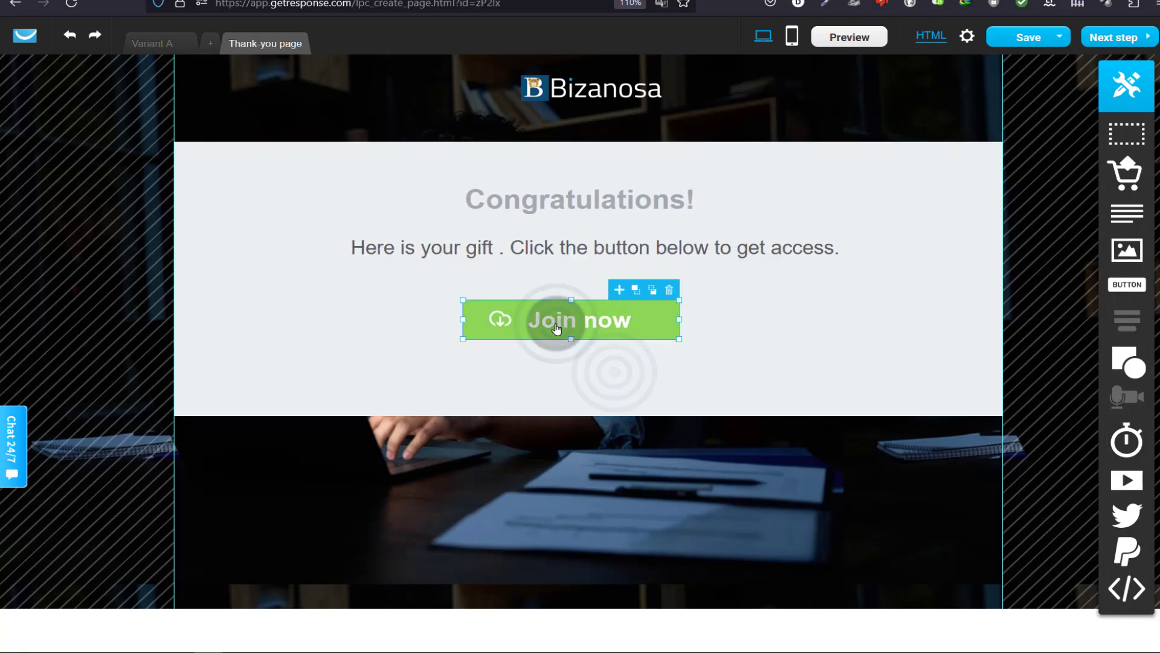
- Set the Join now button's colour to the solid red #C71031
left_click(671, 324)
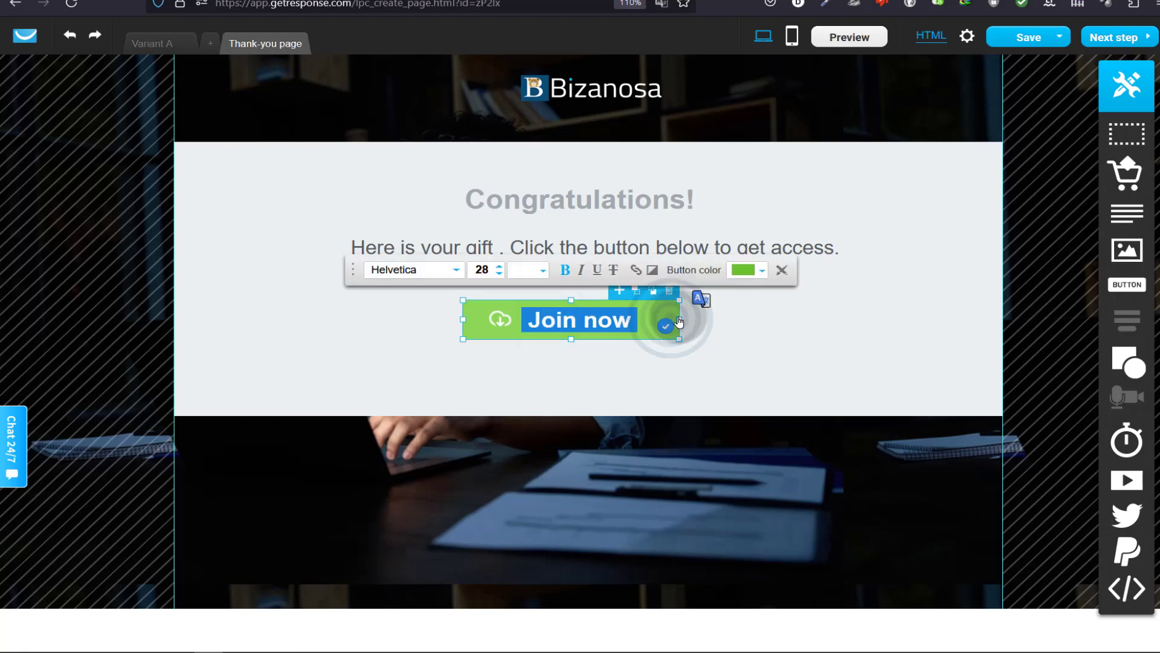
left_click(761, 270)
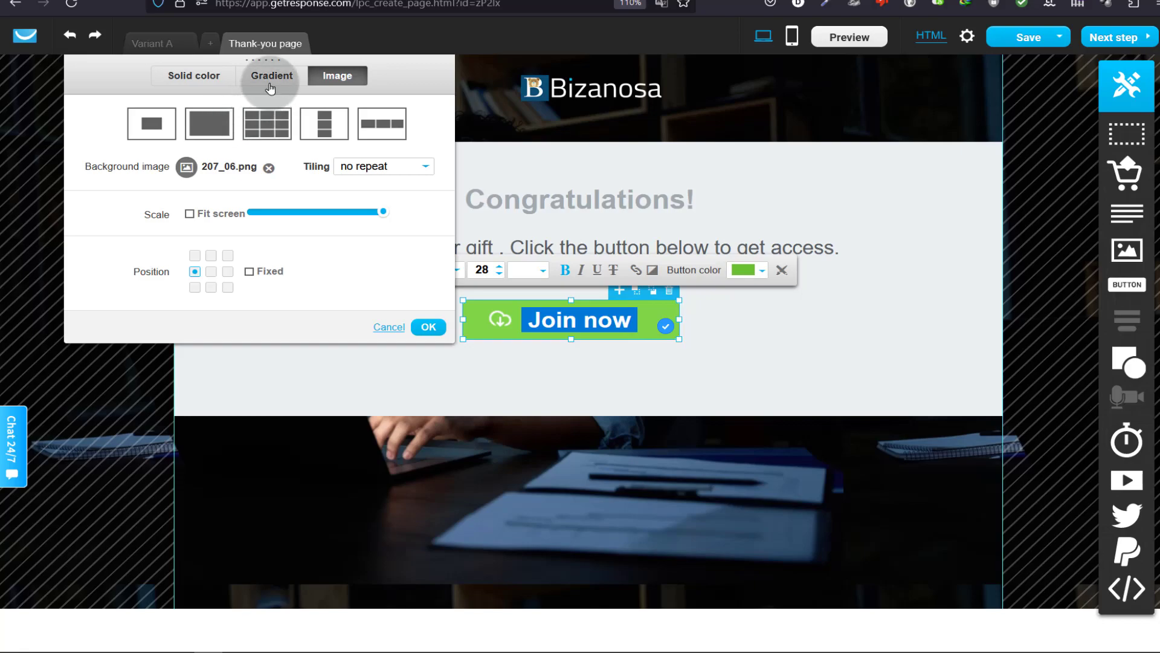
left_click(192, 75)
left_click(258, 160)
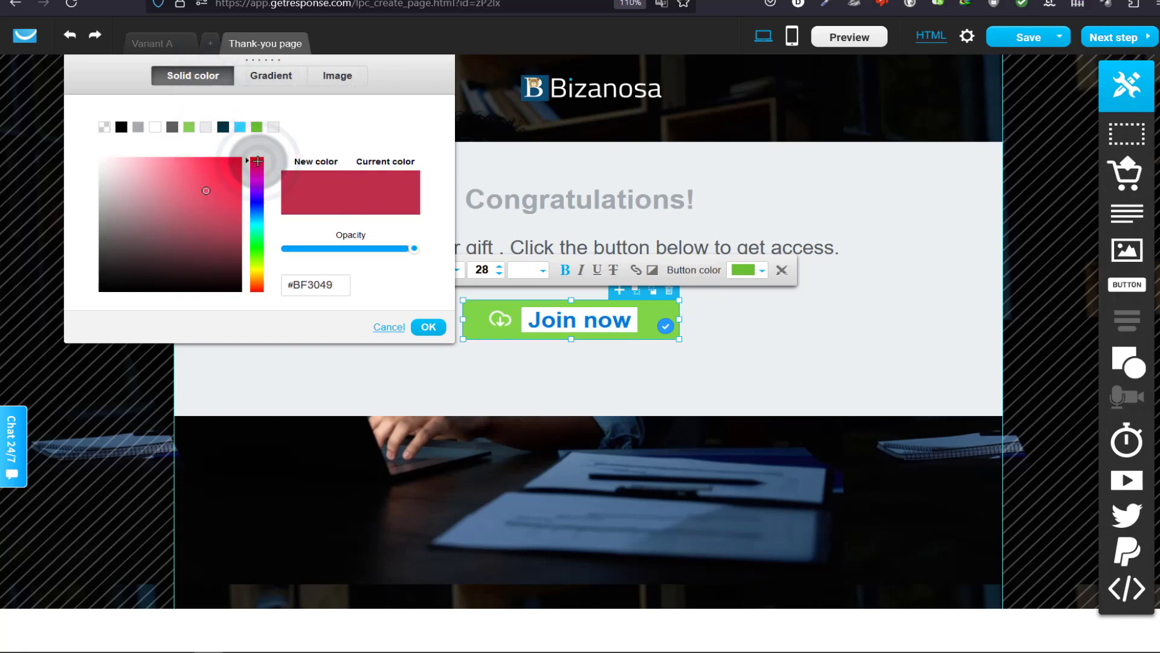
left_click(543, 319)
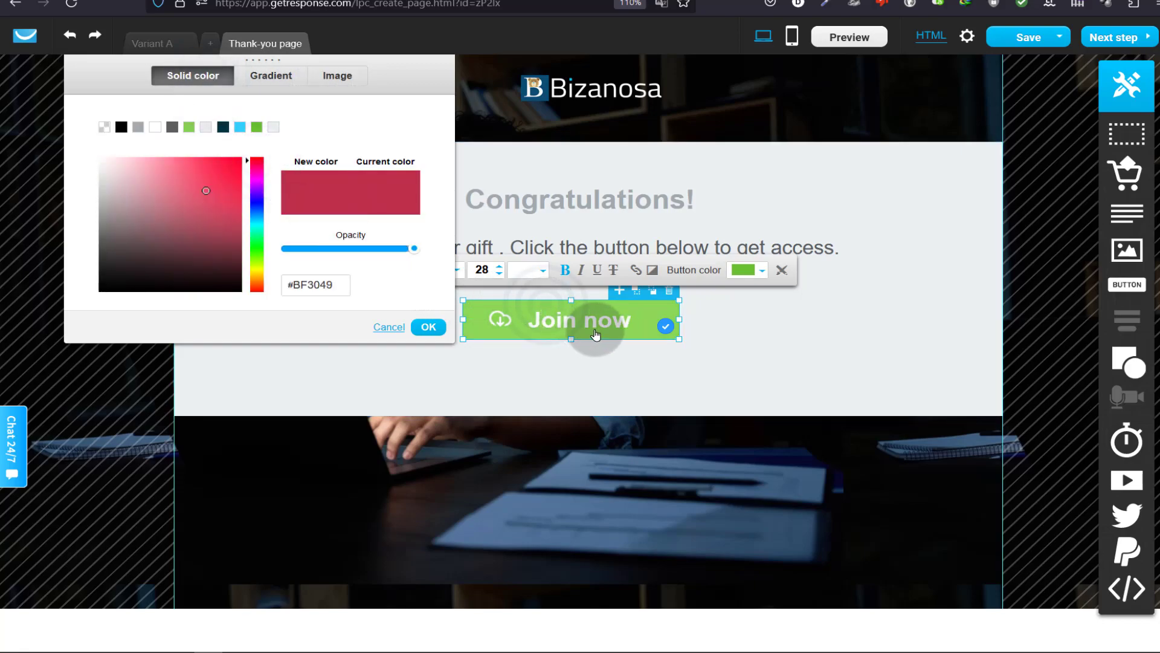
left_click(327, 190)
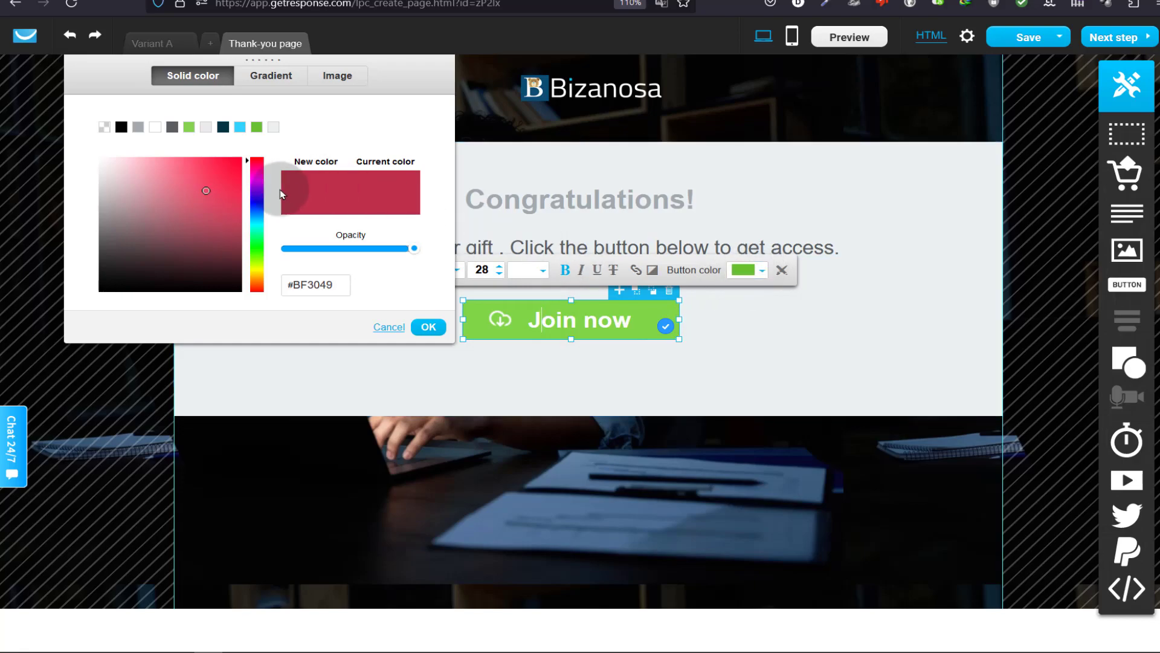
left_click(240, 177)
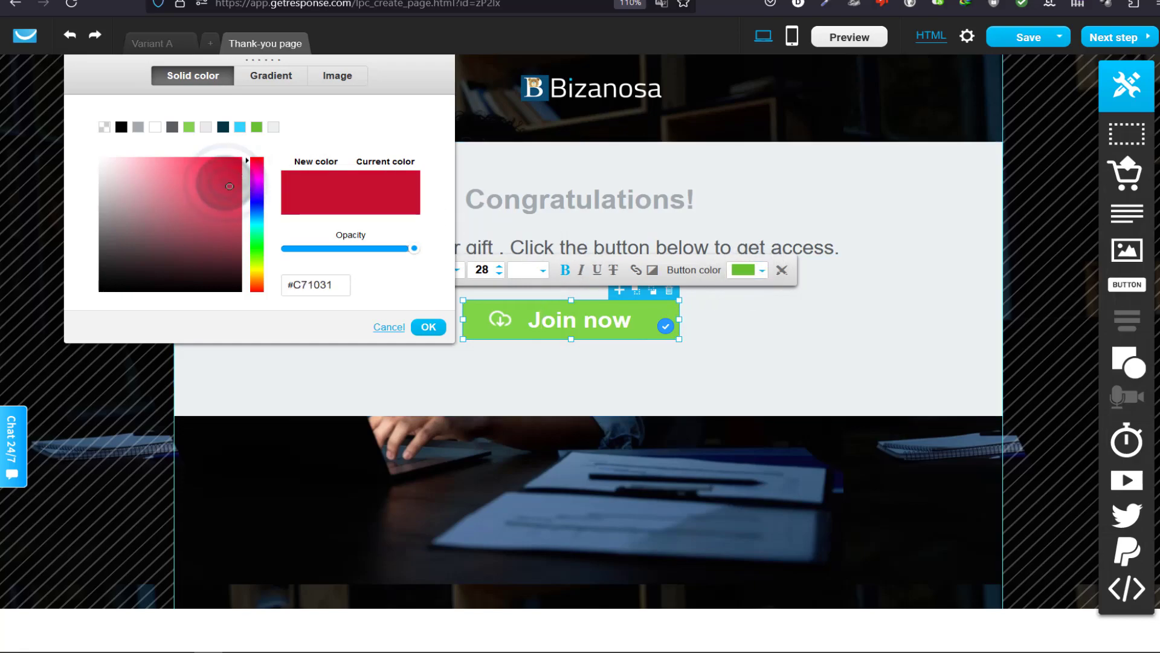
left_click(428, 327)
left_click(592, 339)
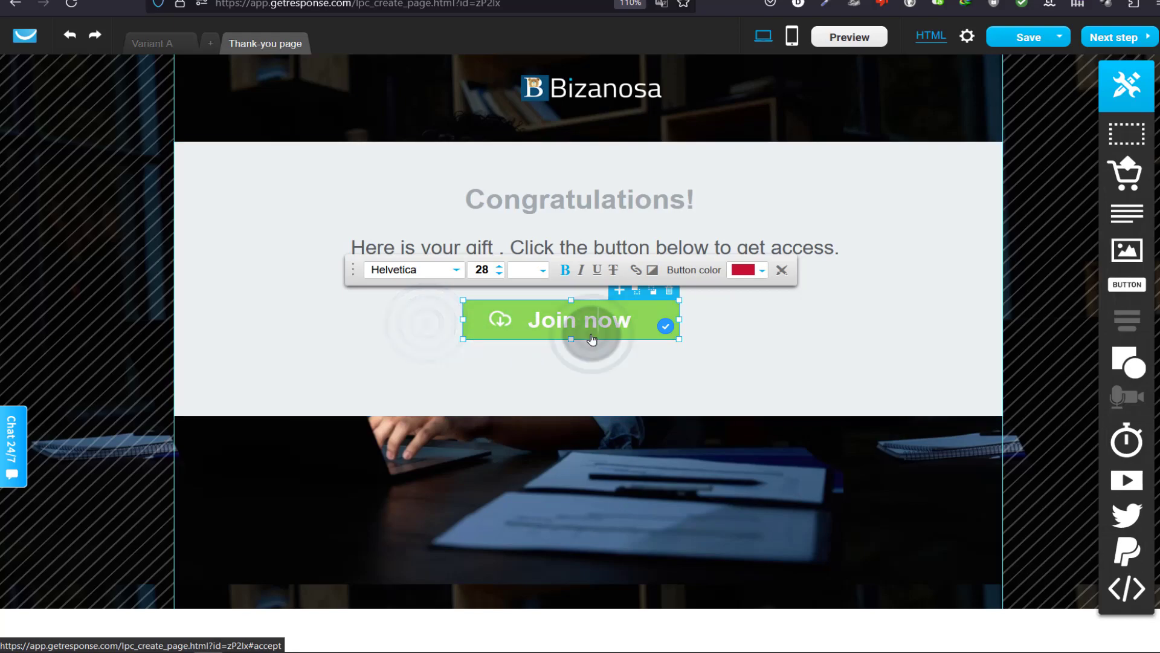
left_click(652, 333)
left_click(667, 352)
left_click(635, 328)
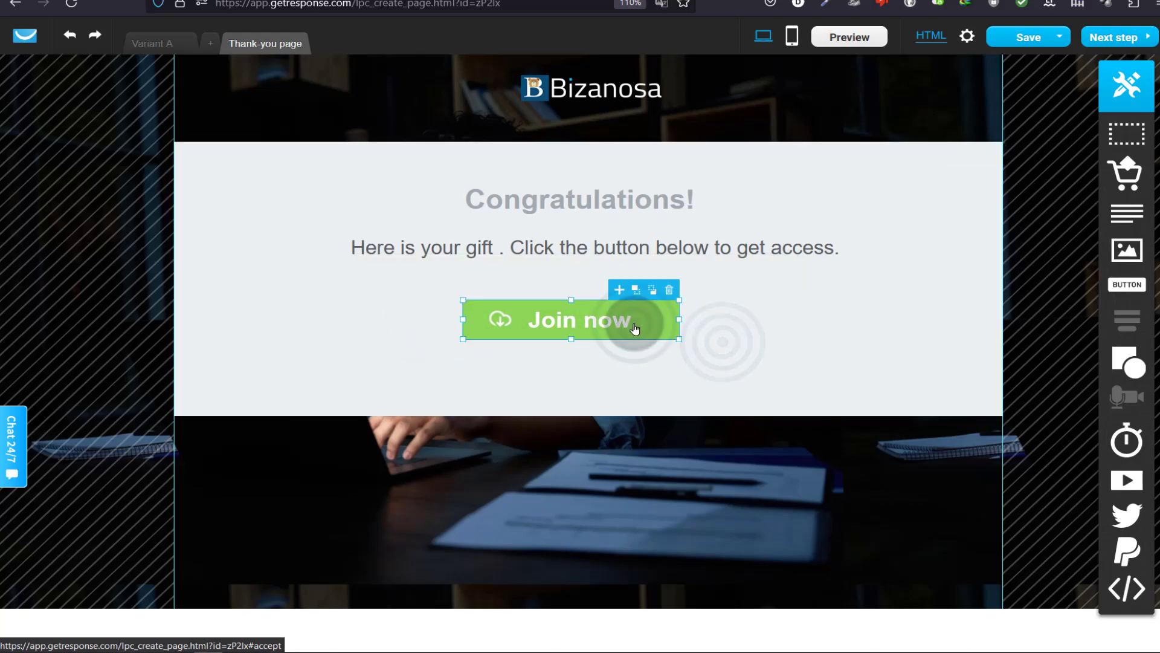
- Remove the 207_06.png background image from the Join now button and move the button slightly up towards the gift text
double_click(658, 328)
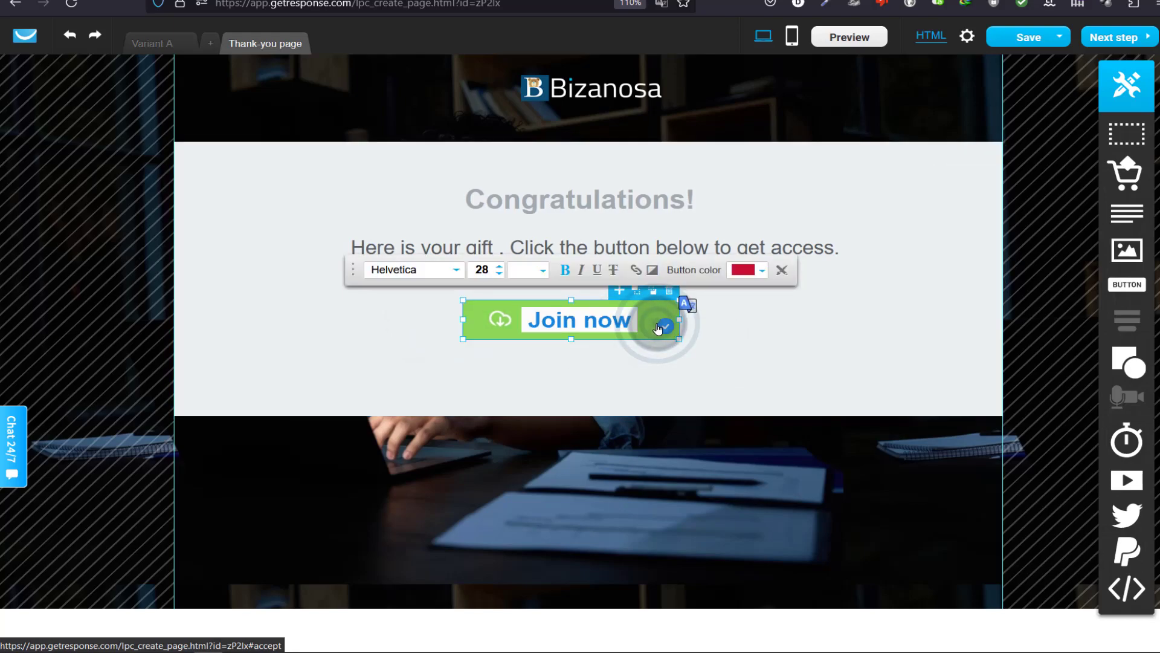
left_click(760, 275)
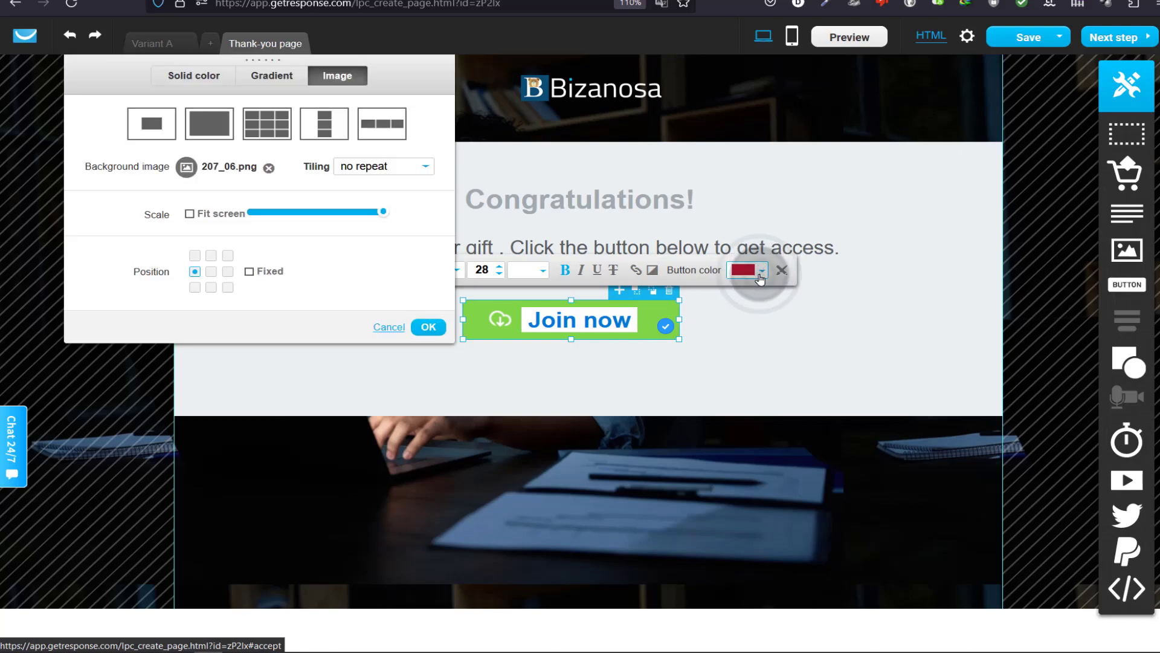
left_click(269, 173)
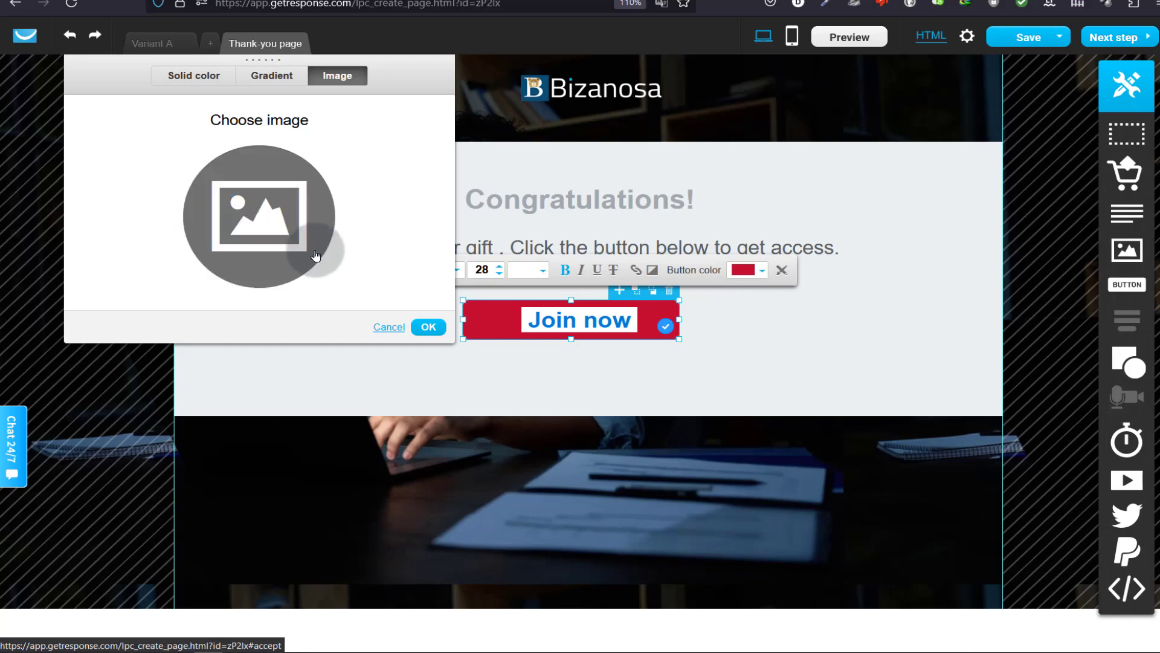
left_click(554, 323)
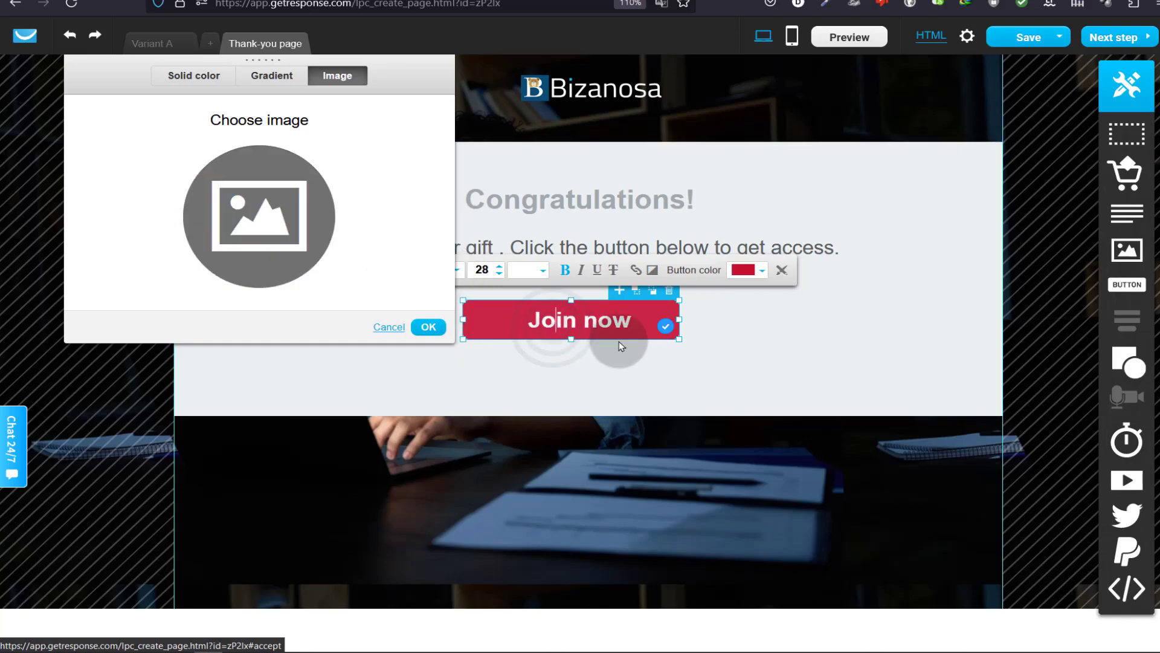
left_click(424, 325)
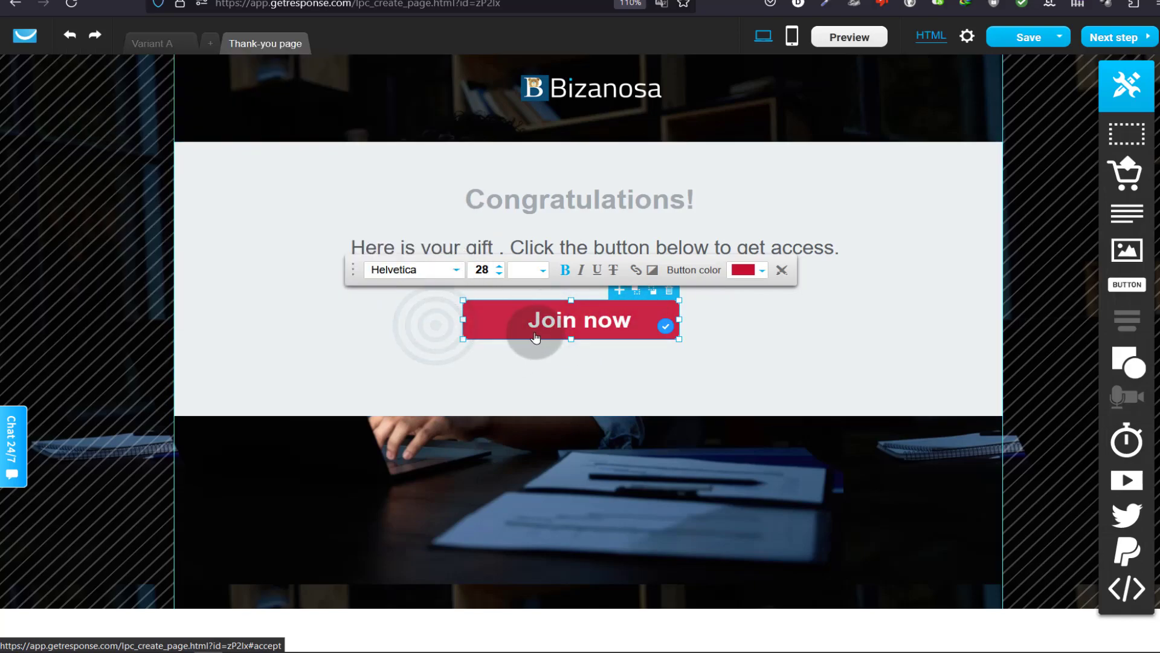
left_click(648, 358)
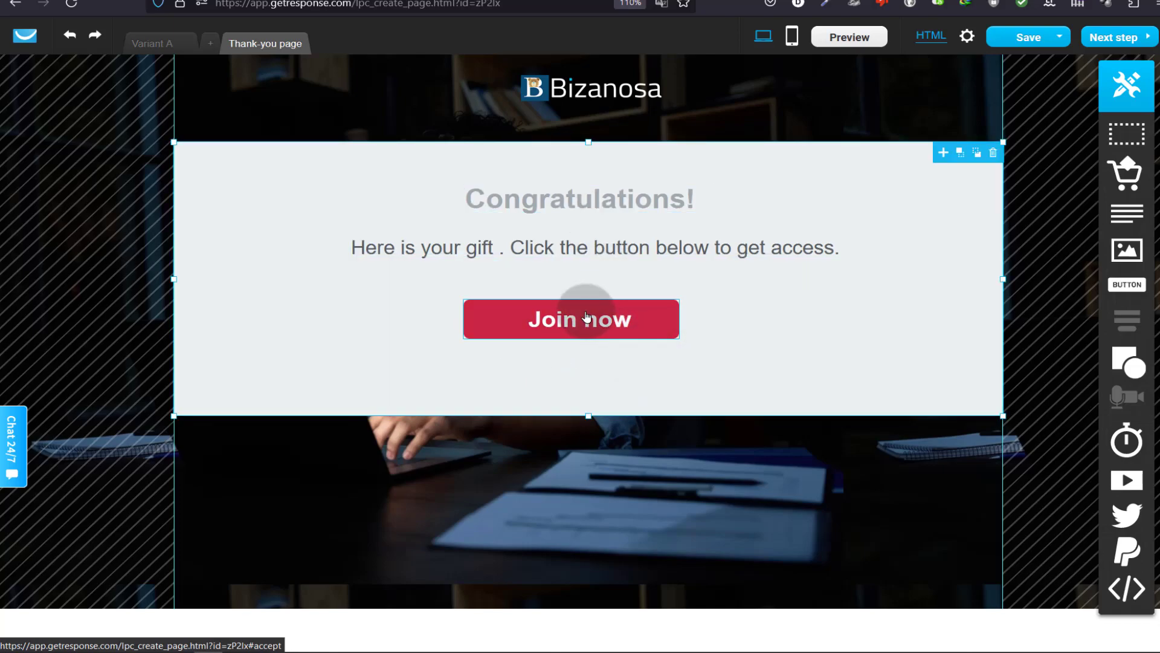
left_click_drag(586, 316, 591, 304)
left_click(578, 363)
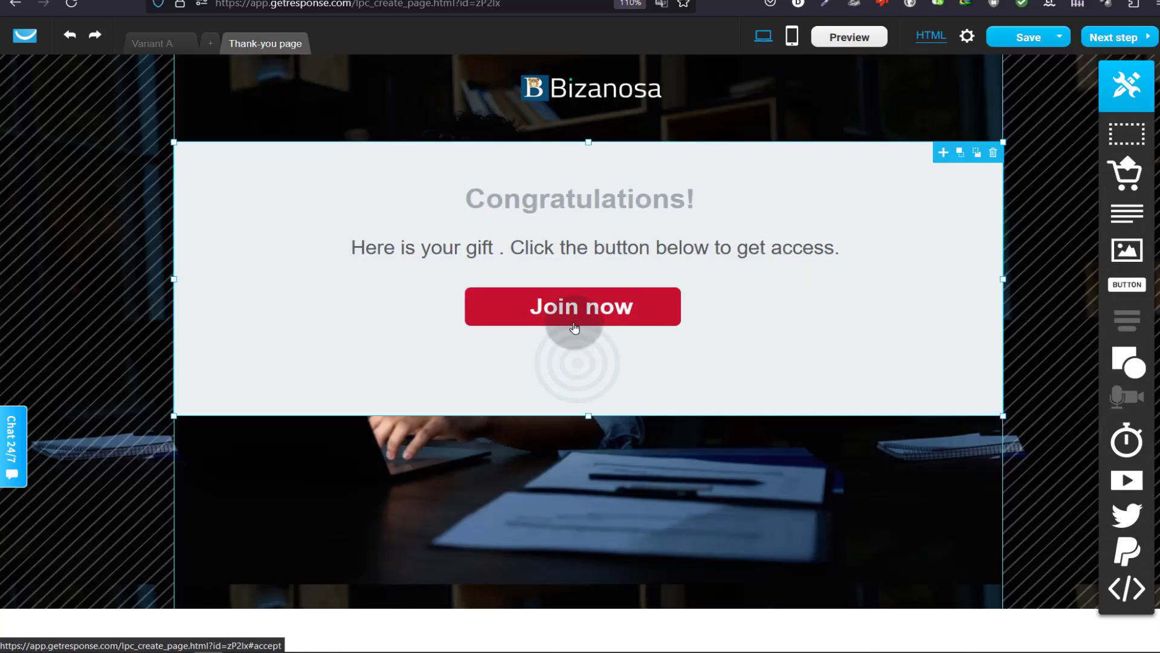
- Open the Join now button's link settings, keep the Web address type and paste the copied text as the link URL
left_click(572, 309)
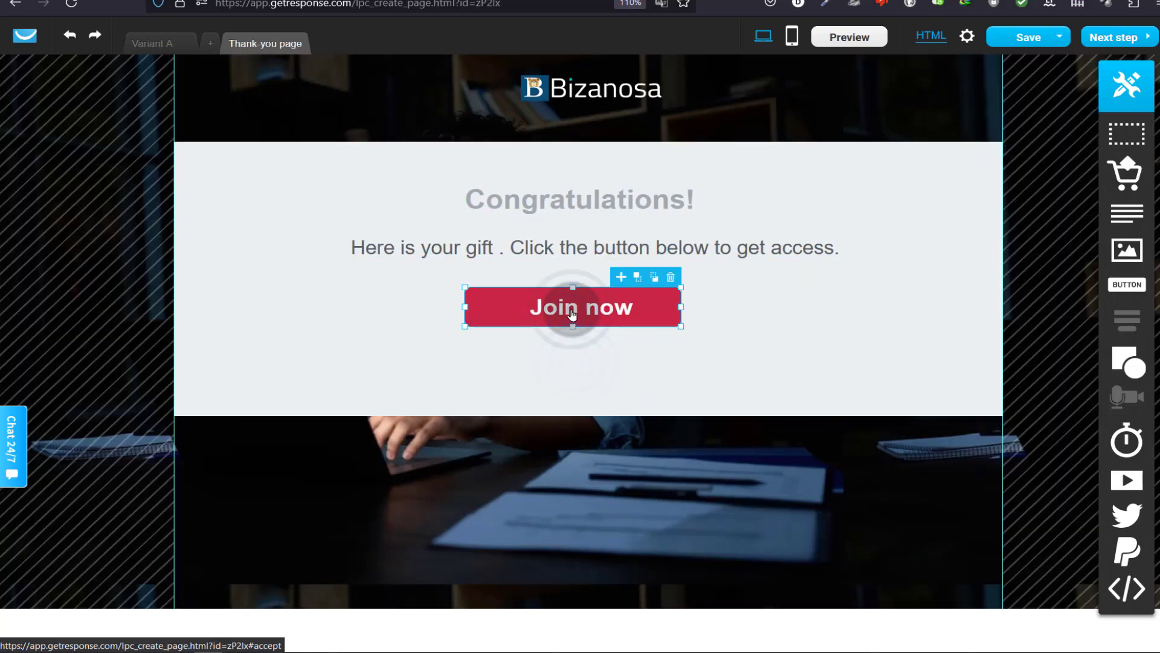
double_click(508, 314)
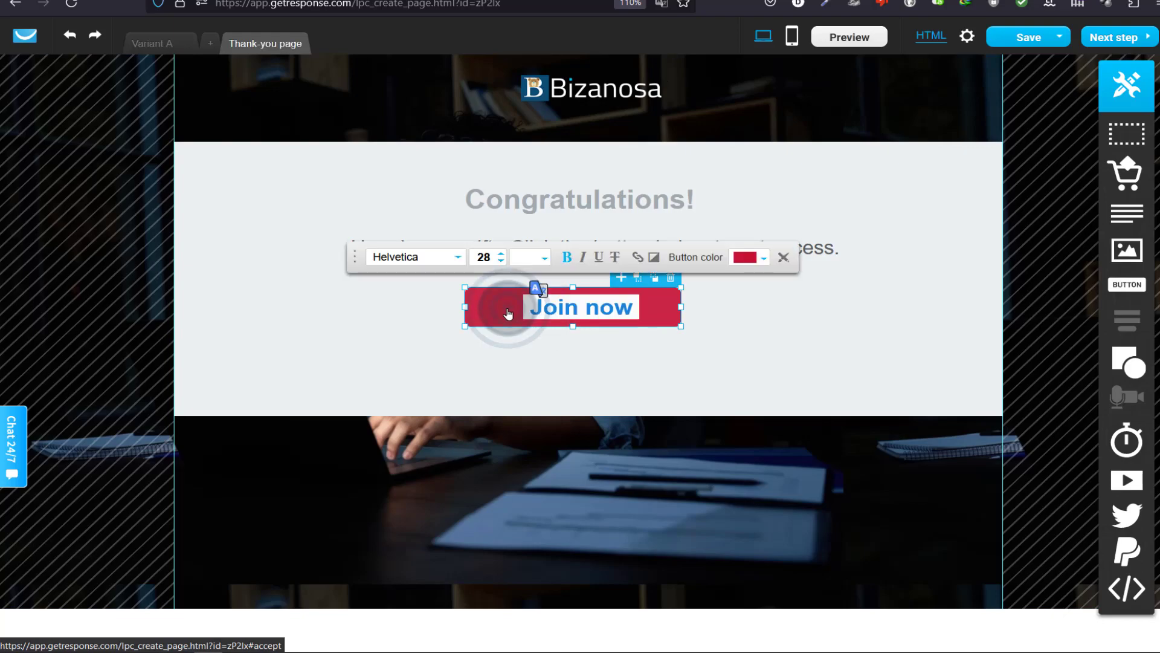
left_click(616, 315)
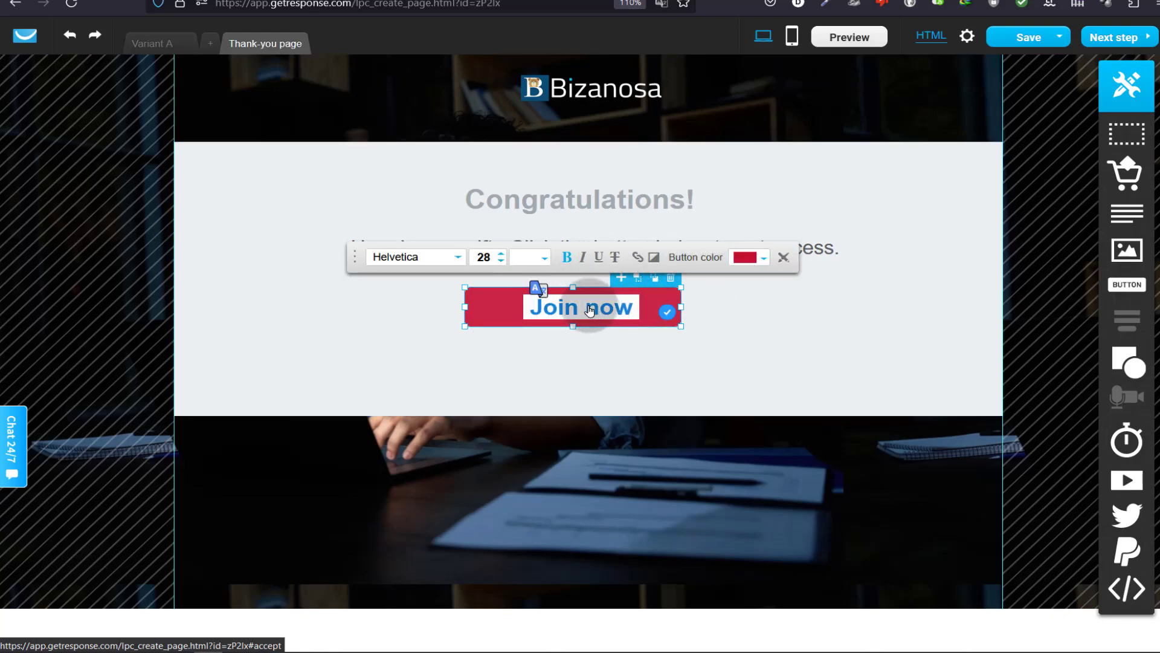
left_click(636, 257)
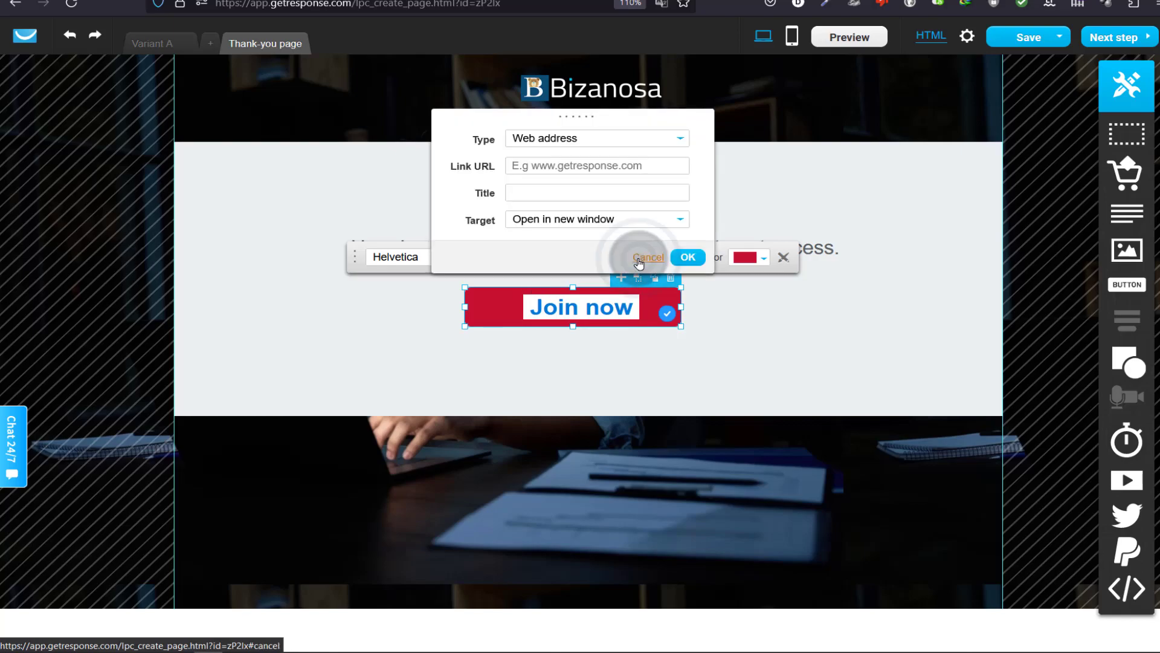
left_click(545, 173)
left_click(535, 139)
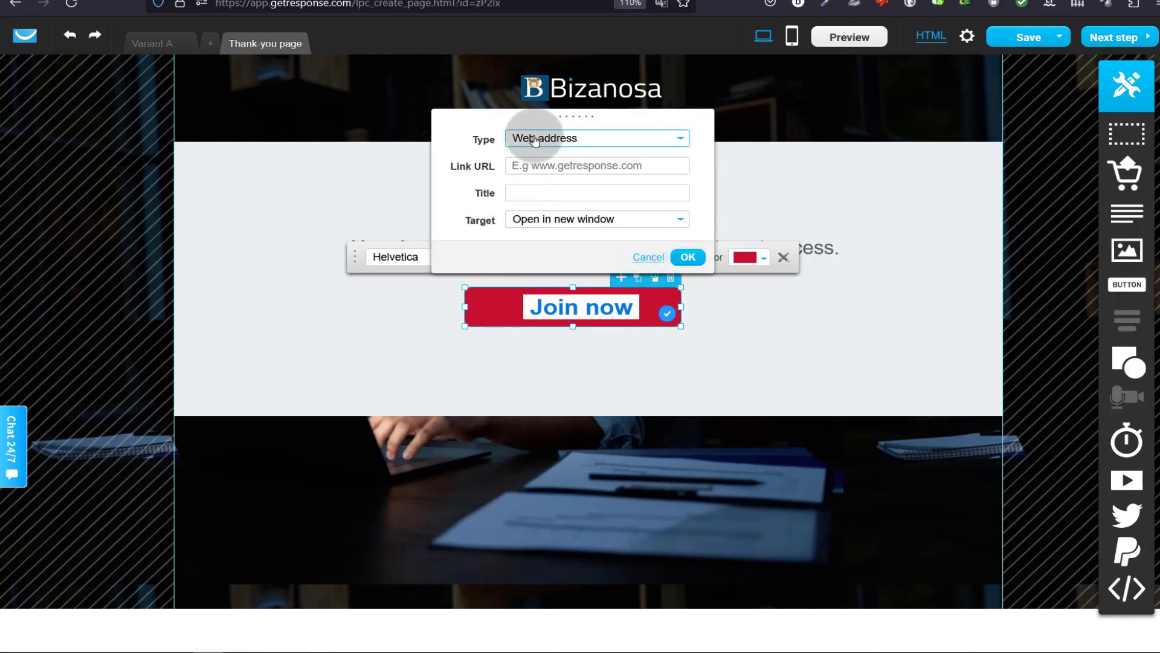
left_click(560, 139)
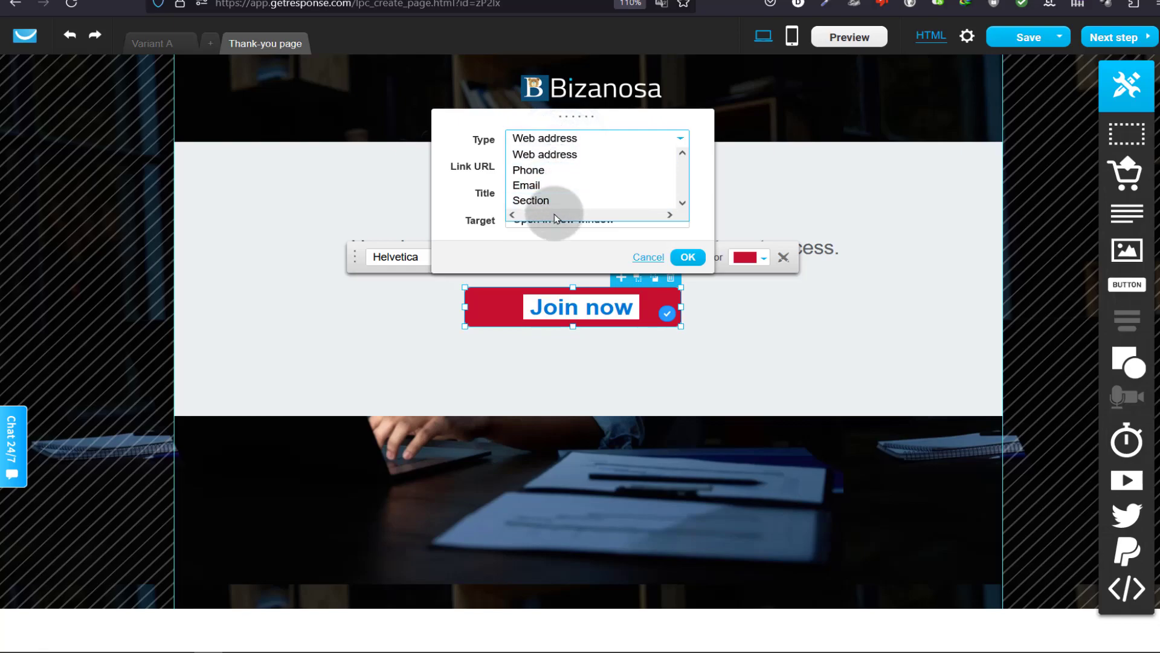
left_click(557, 139)
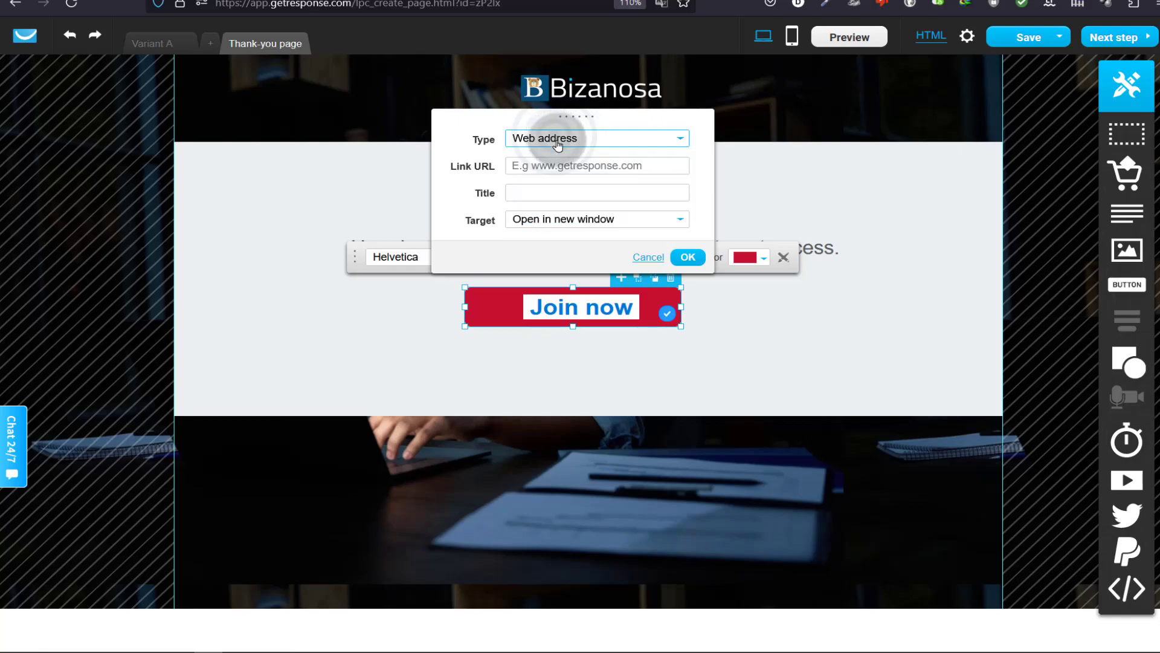
left_click(526, 165)
key("ctrl+v")
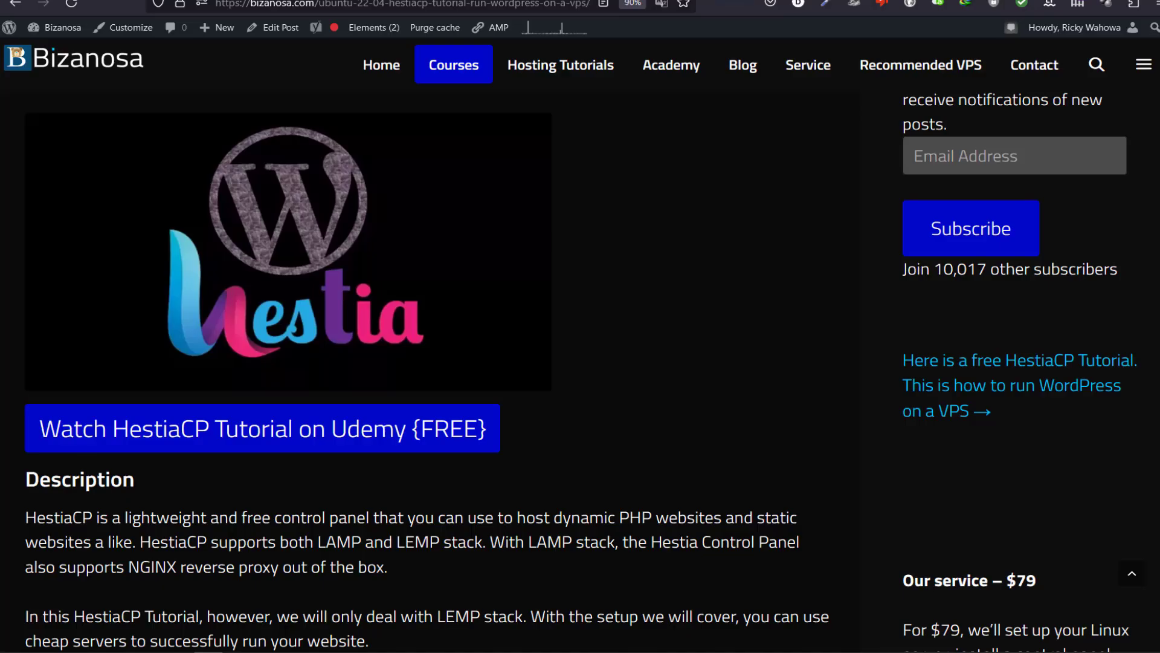
- Copy the Watch HestiaCP Tutorial button's link from the Bizanosa page and replace the Join now link URL with it
right_click(242, 429)
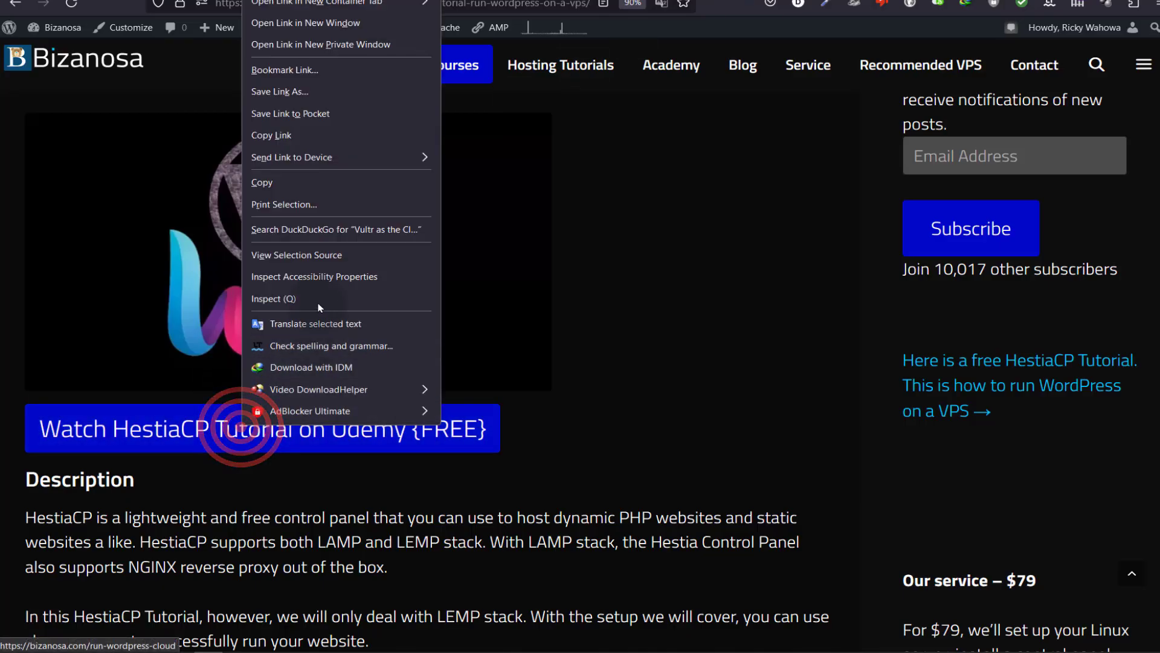
left_click(287, 135)
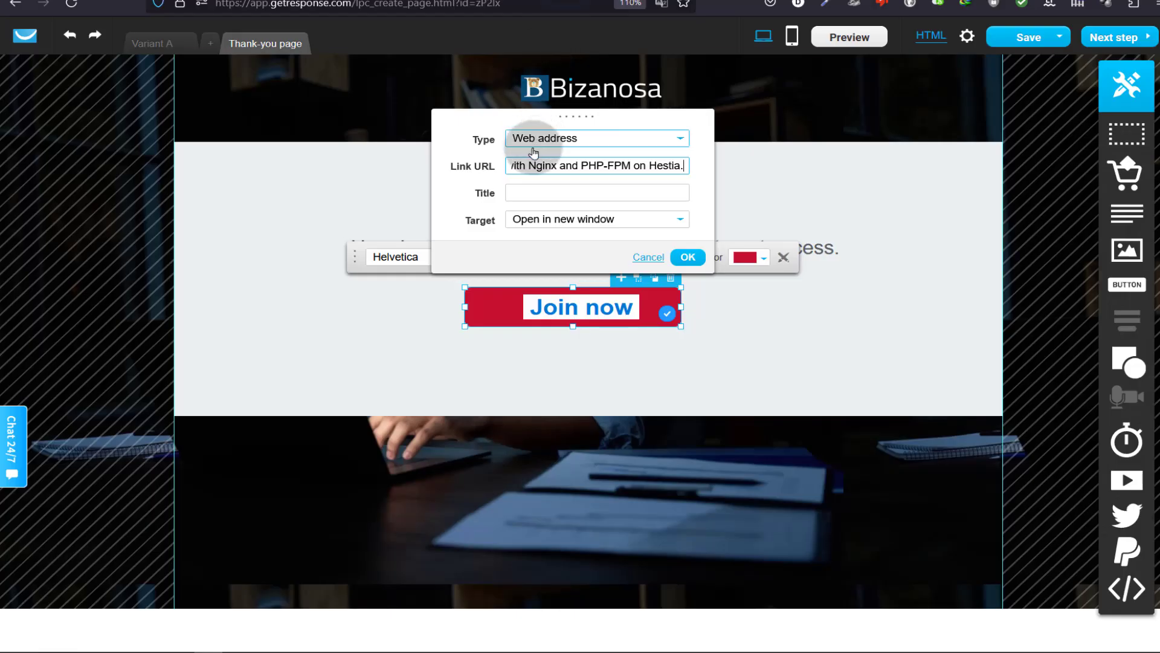
left_click(542, 167)
triple_click(543, 167)
right_click(542, 167)
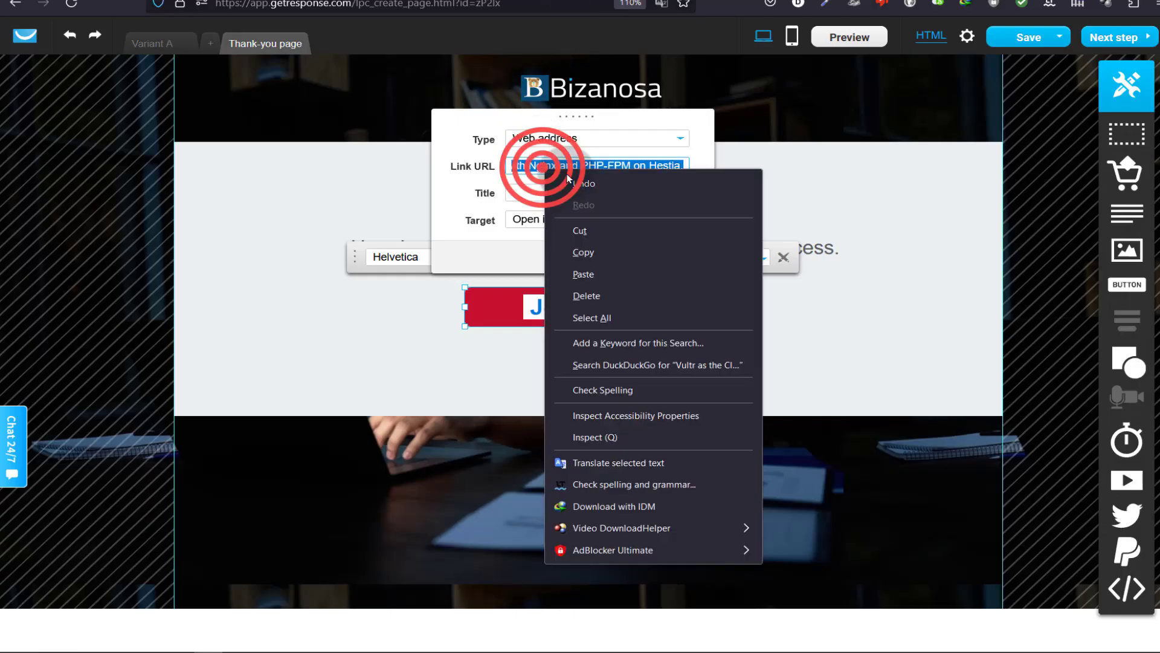
left_click(596, 272)
- Title the link "Join it now" and apply it to the Join now button
left_click(527, 193)
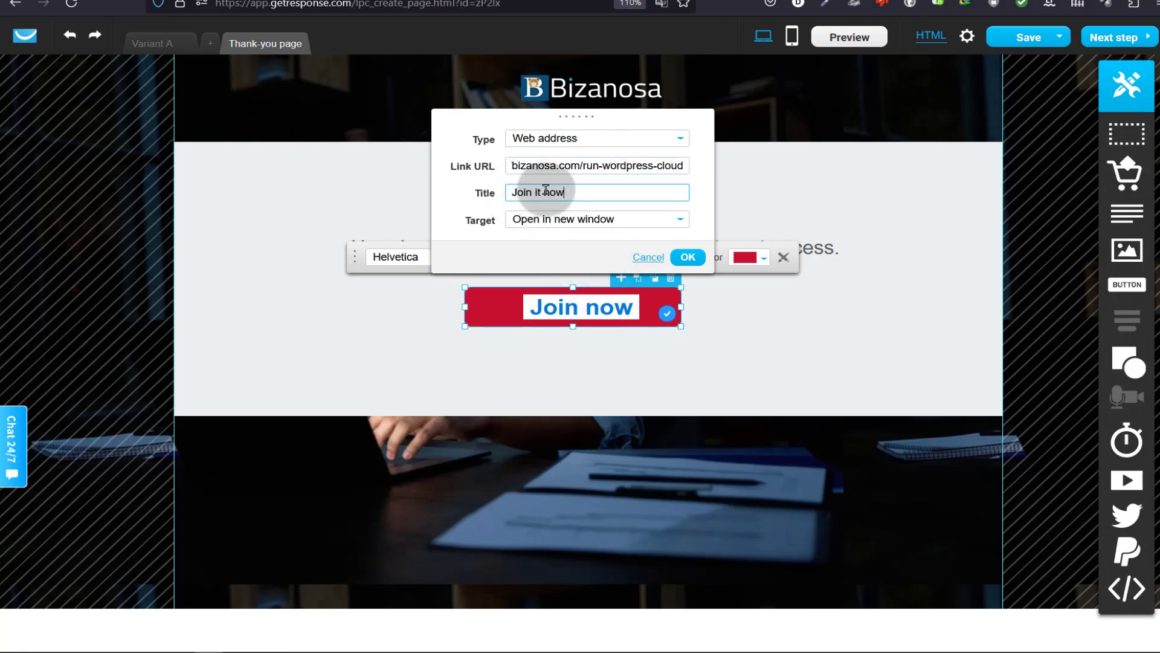
left_click(689, 258)
left_click(704, 324)
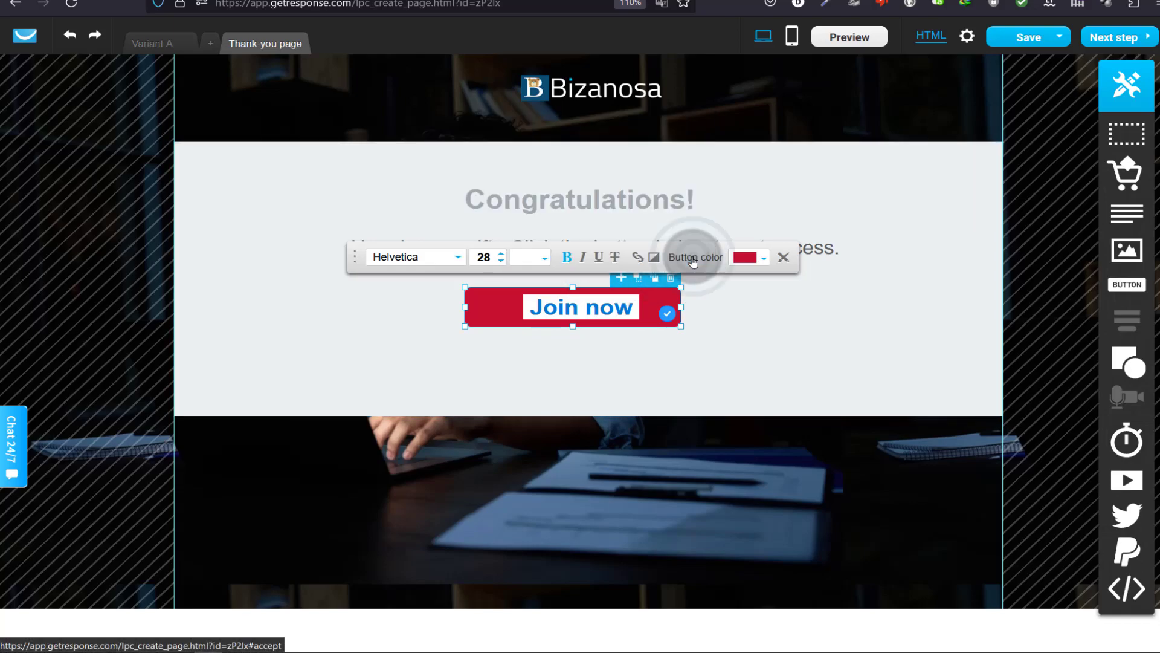
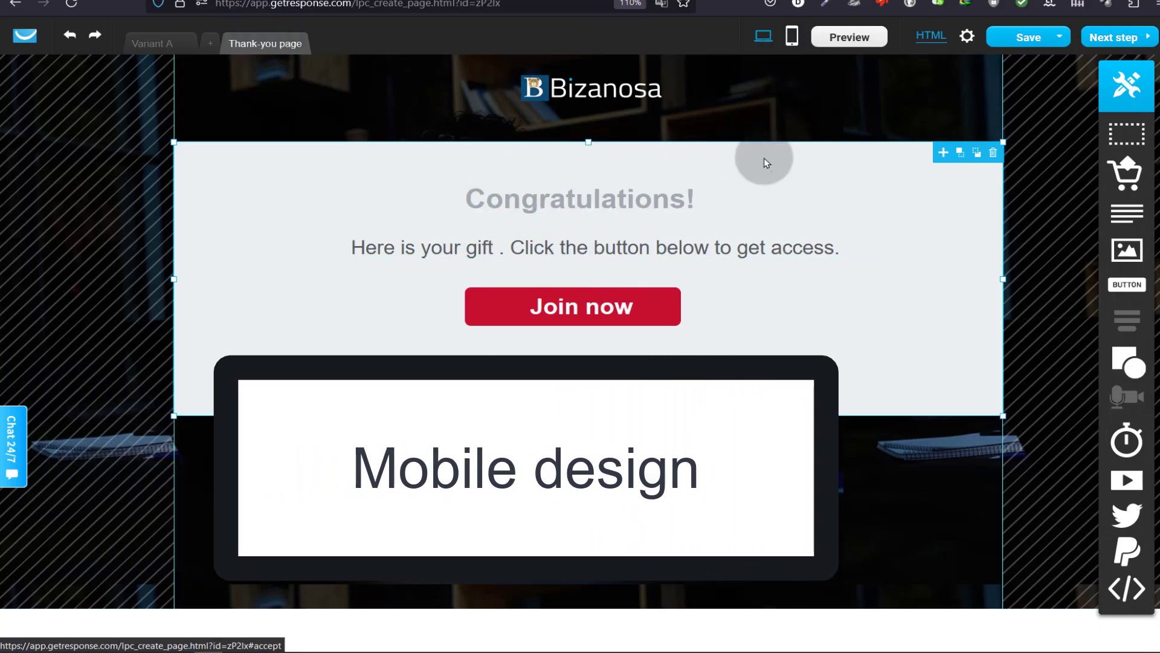
- Create the mobile version of the thank-you page
left_click(617, 321)
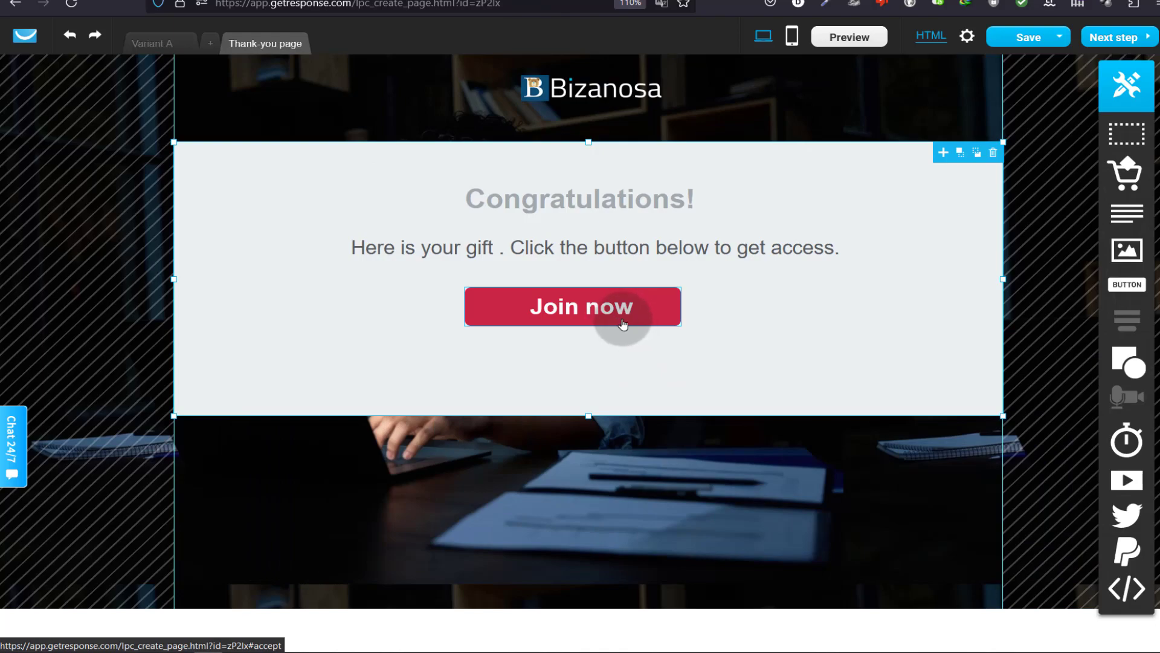
left_click(792, 36)
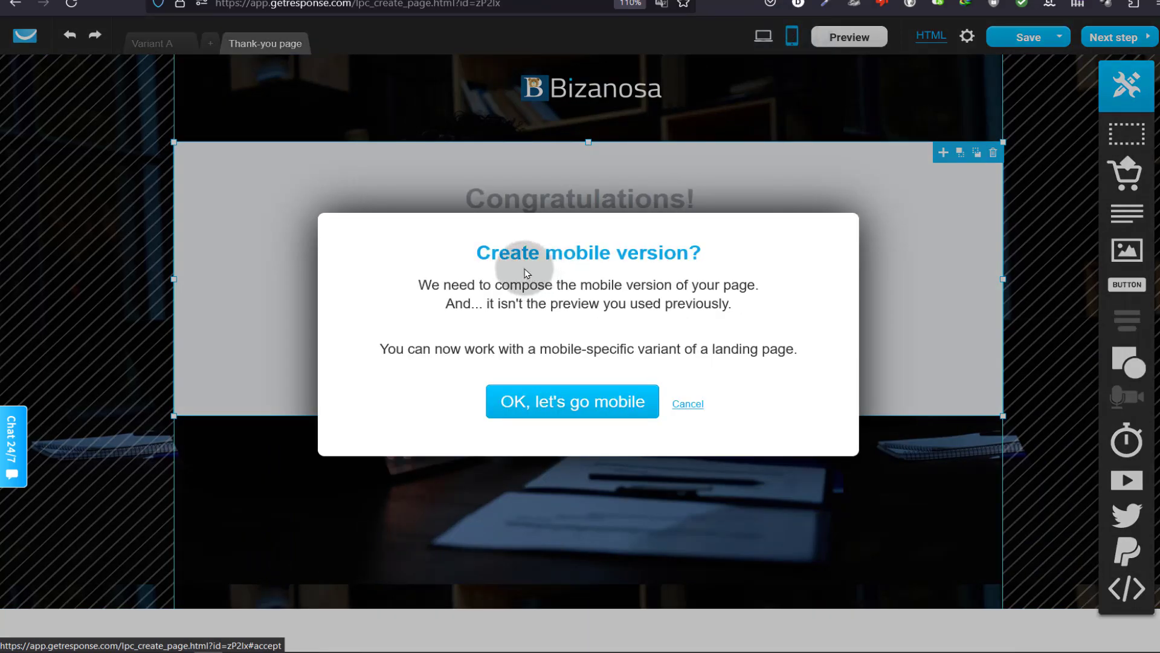
left_click(549, 404)
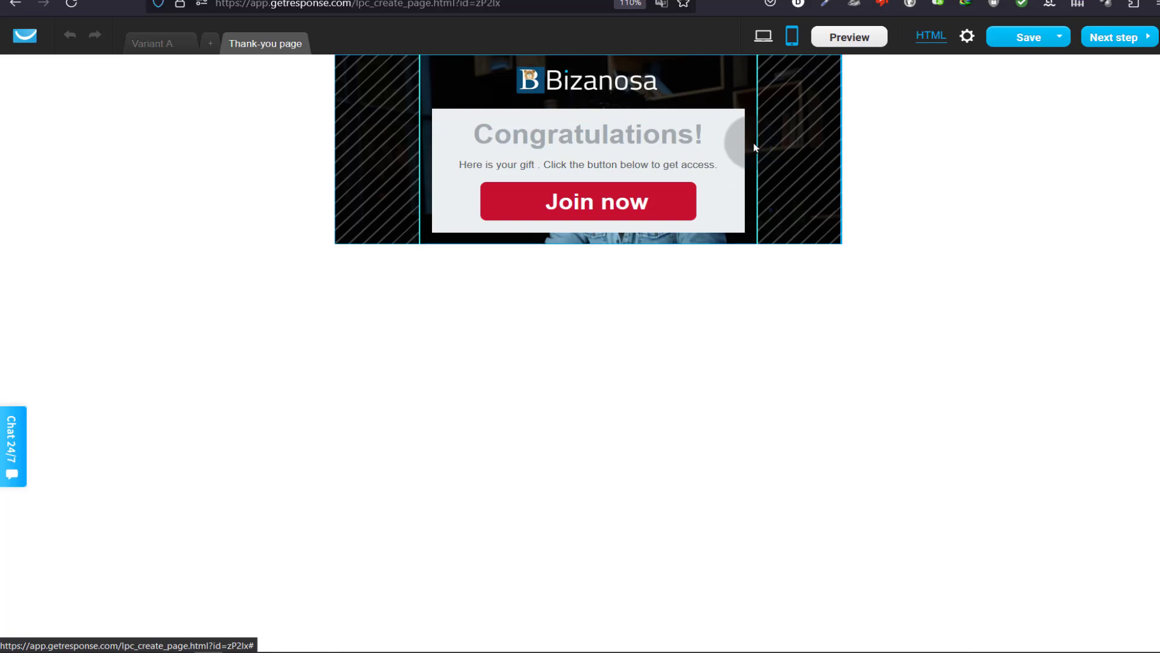
- Open the Variant A landing page and create its mobile version
left_click(158, 49)
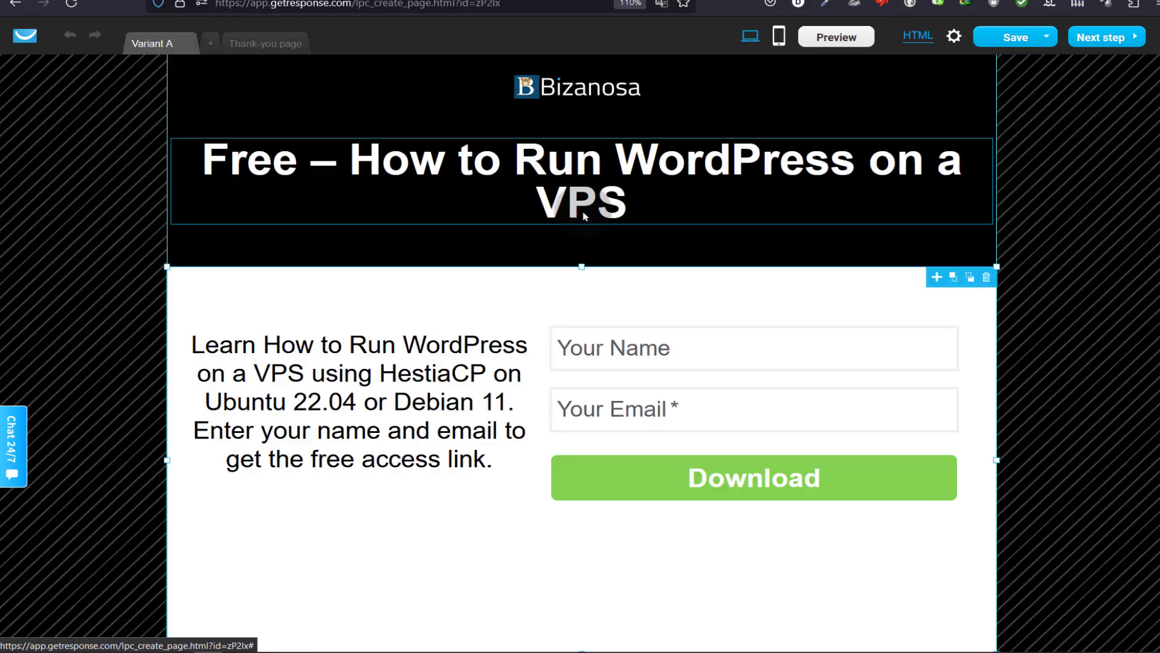
scroll(559, 241, "down", 10)
scroll(559, 225, "up", 10)
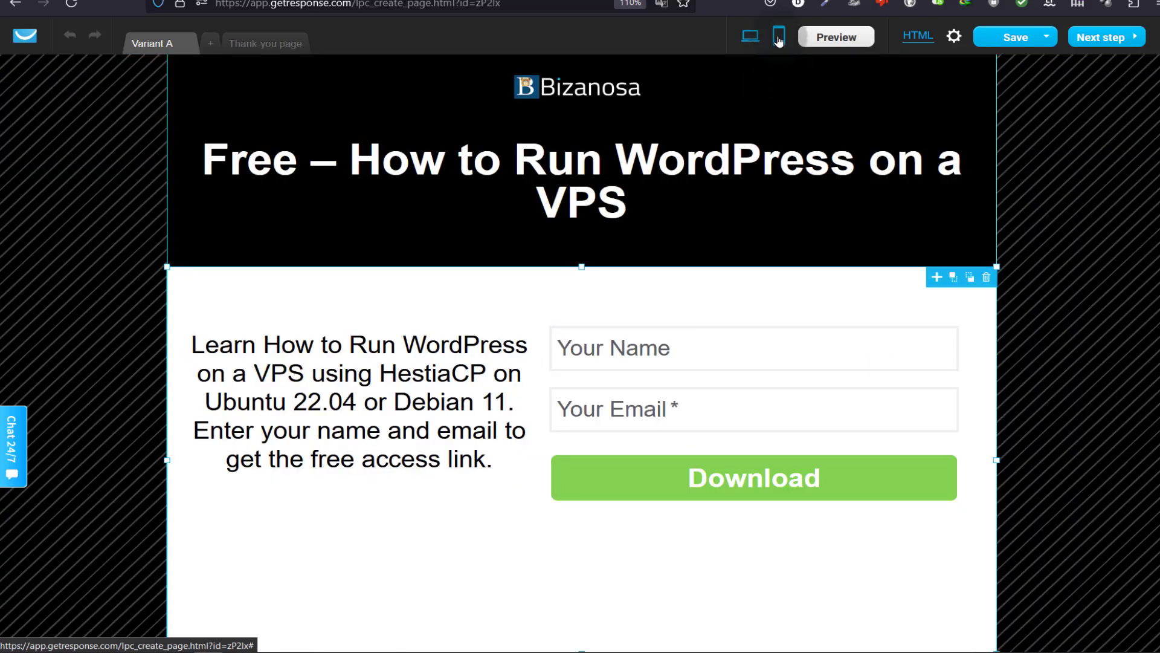
left_click(780, 37)
left_click(555, 404)
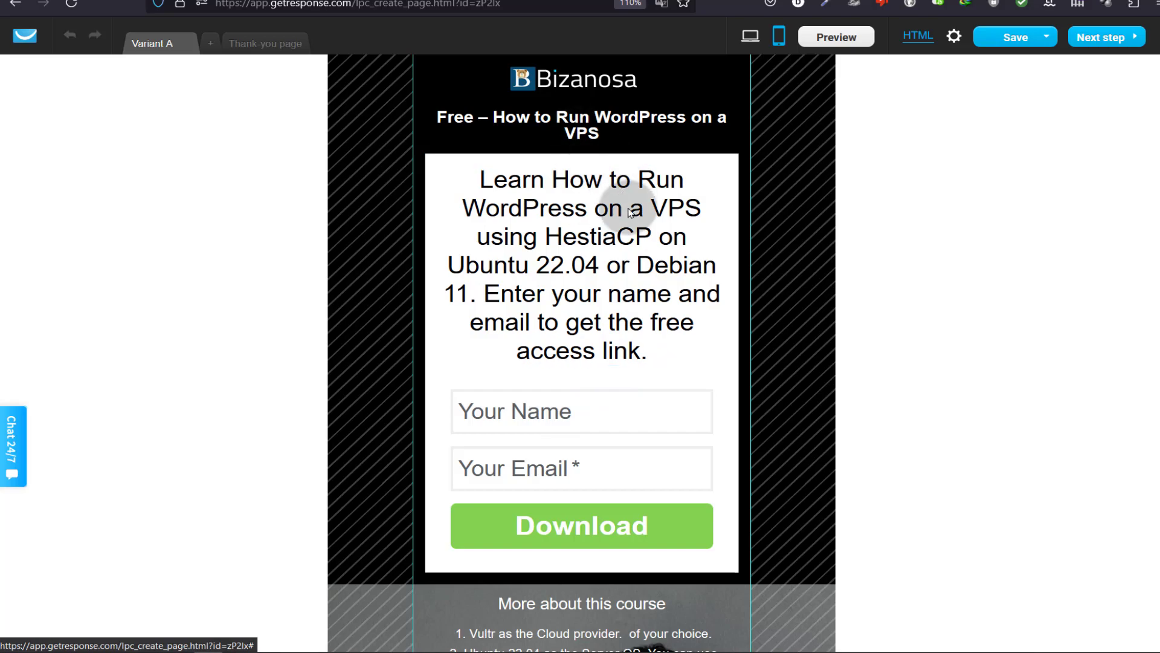
- Review Variant A's mobile layout from the header through the course, video and sign-up sections for spacing and overlap
scroll(613, 295, "down", 7)
scroll(615, 297, "down", 1)
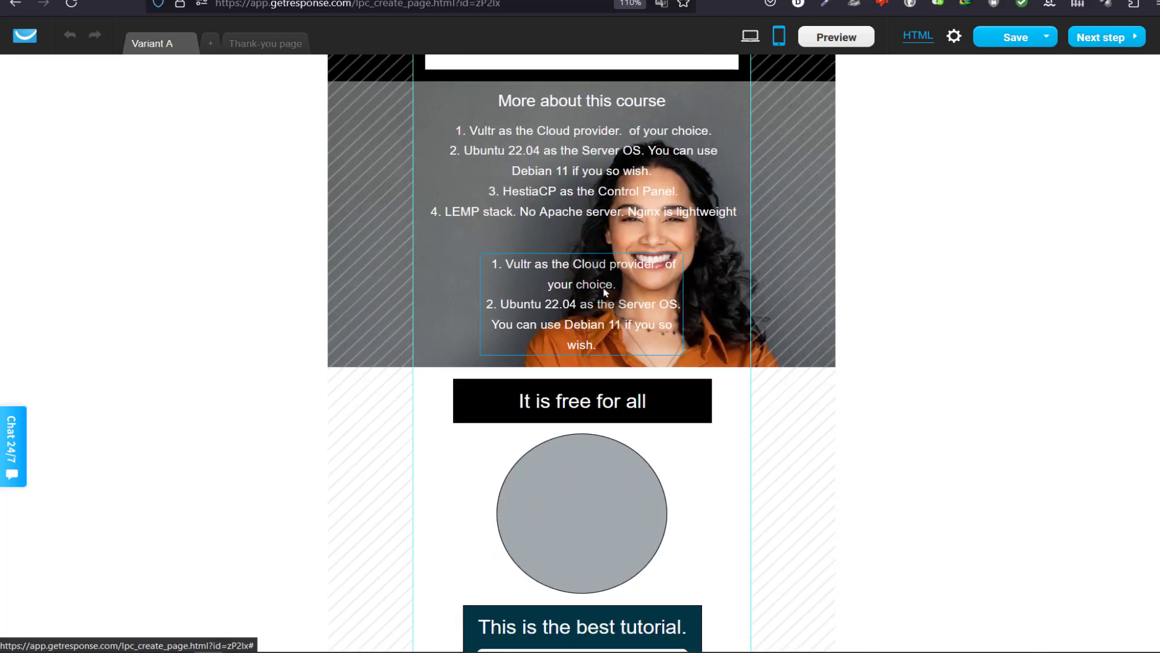
scroll(584, 280, "up", 4)
scroll(512, 268, "down", 7)
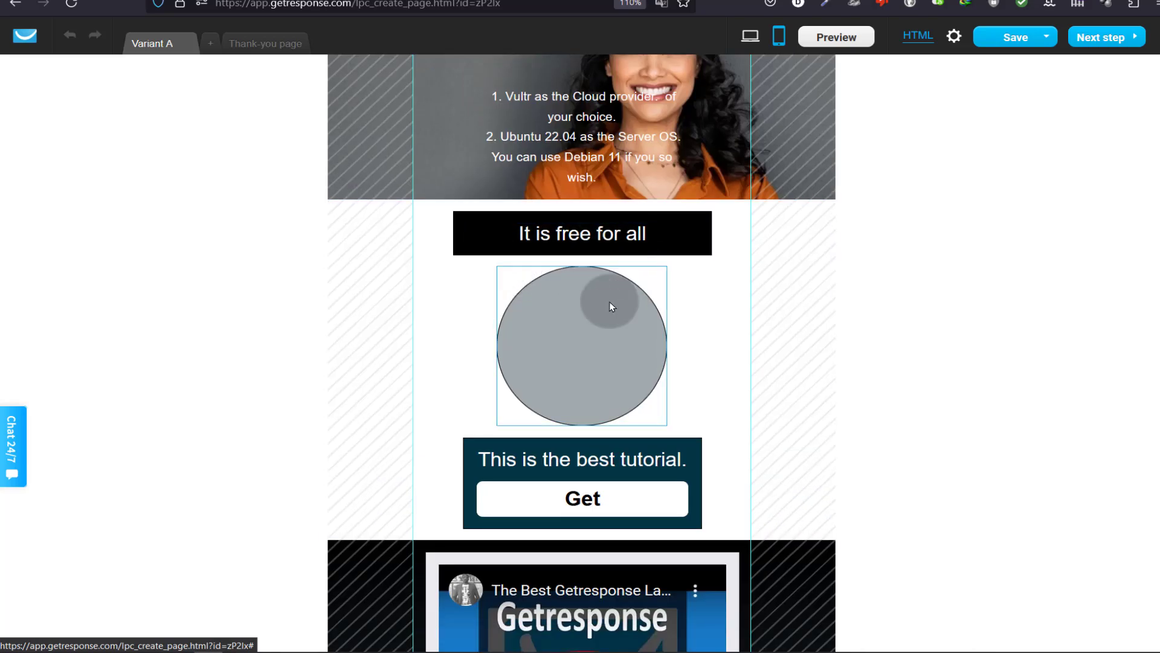
scroll(629, 283, "down", 11)
scroll(588, 339, "down", 3)
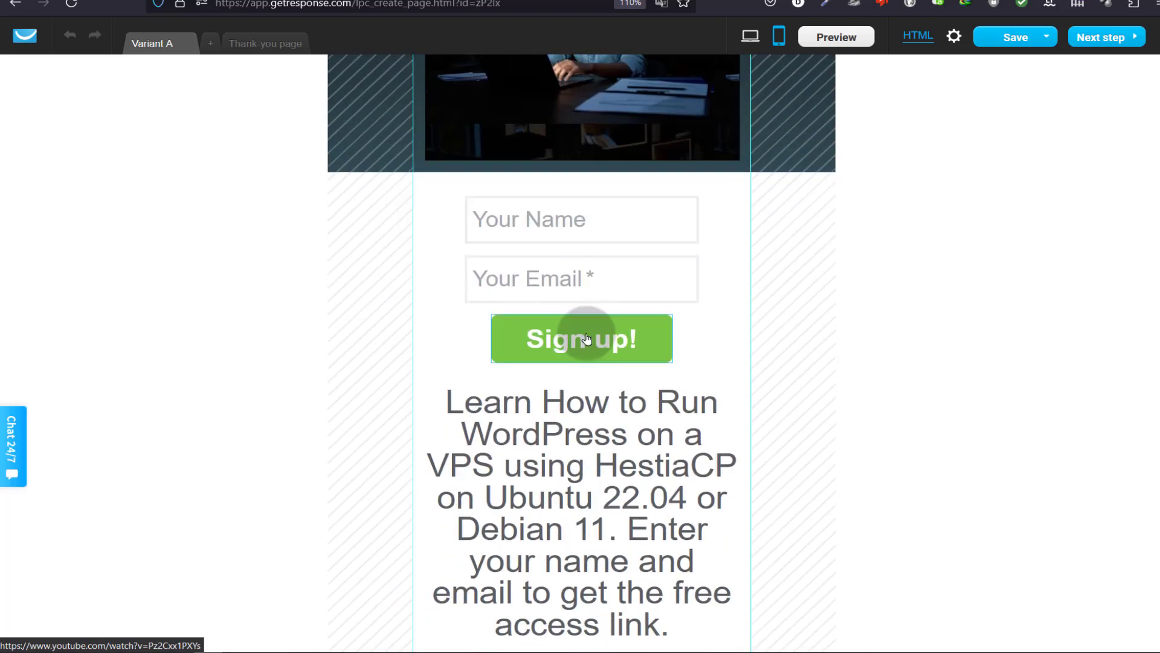
scroll(551, 465, "up", 9)
scroll(562, 453, "up", 8)
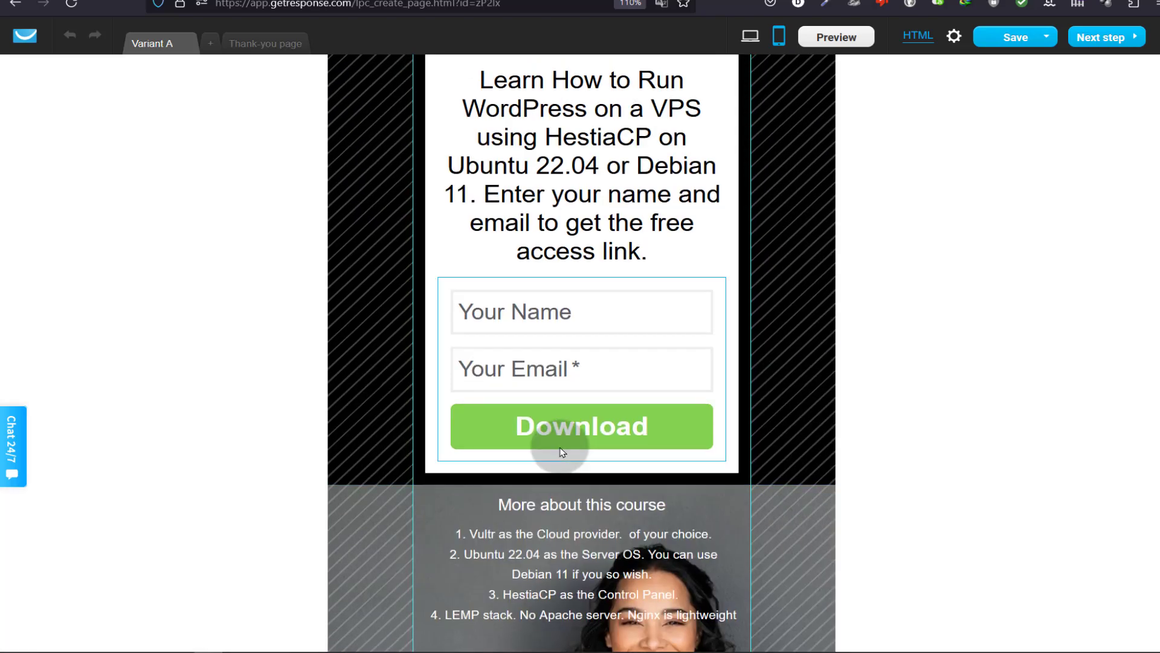
- Extend the white form box down to the end of the black section and lower its top edge away from the headline
left_click(573, 161)
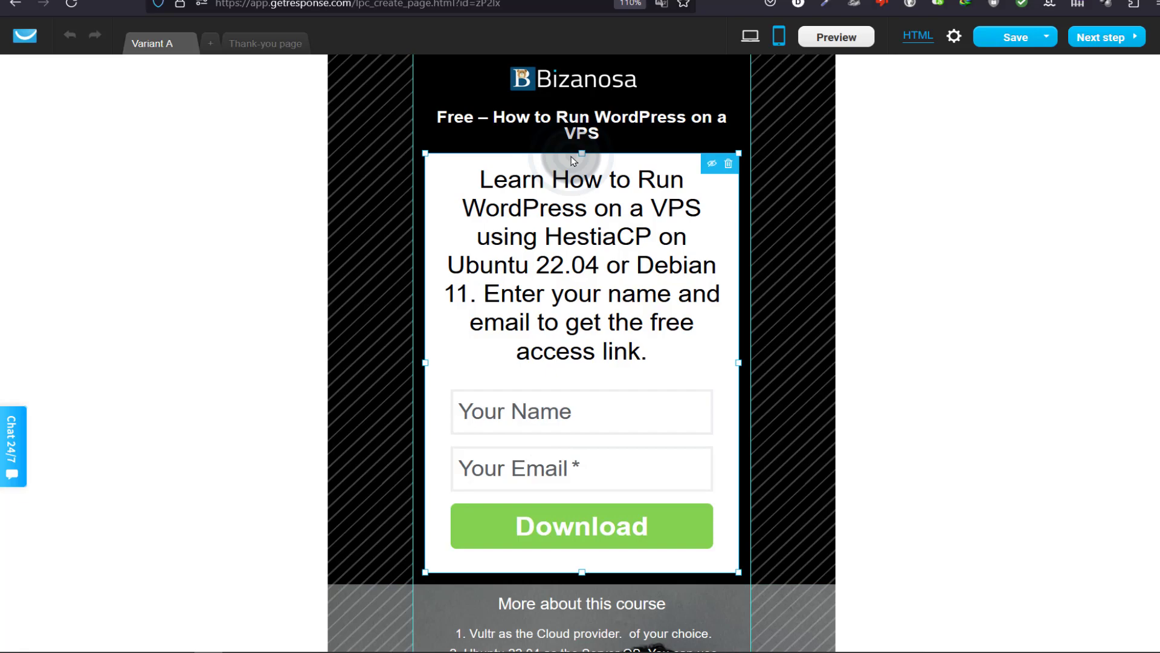
left_click_drag(580, 571, 577, 584)
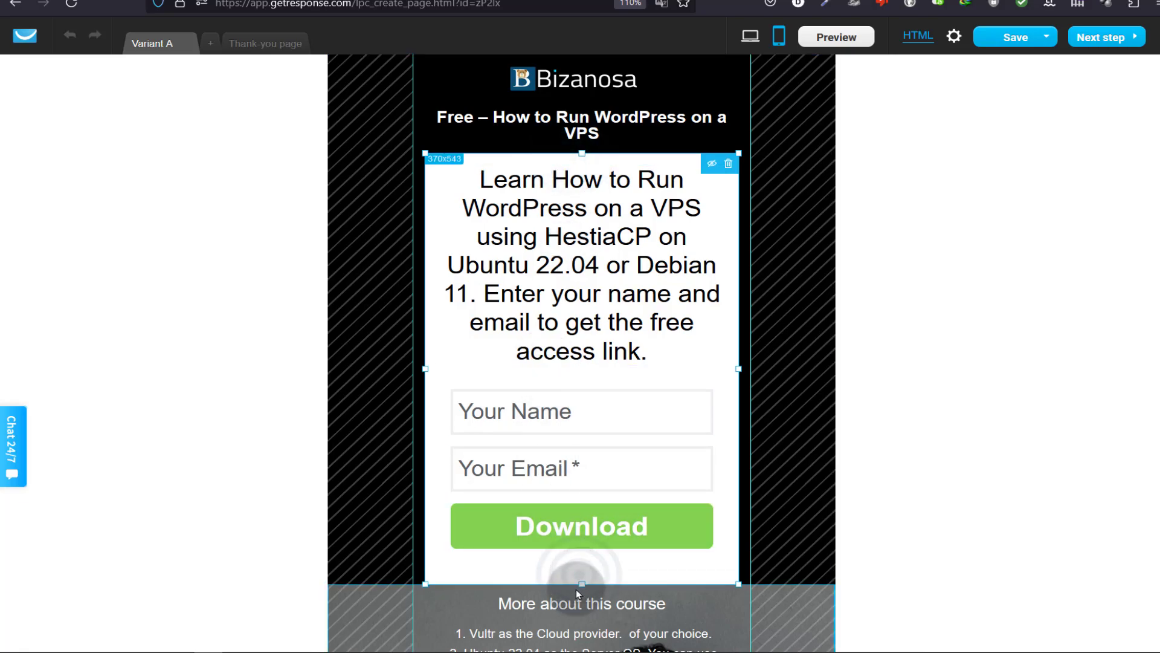
scroll(738, 448, "down", 4)
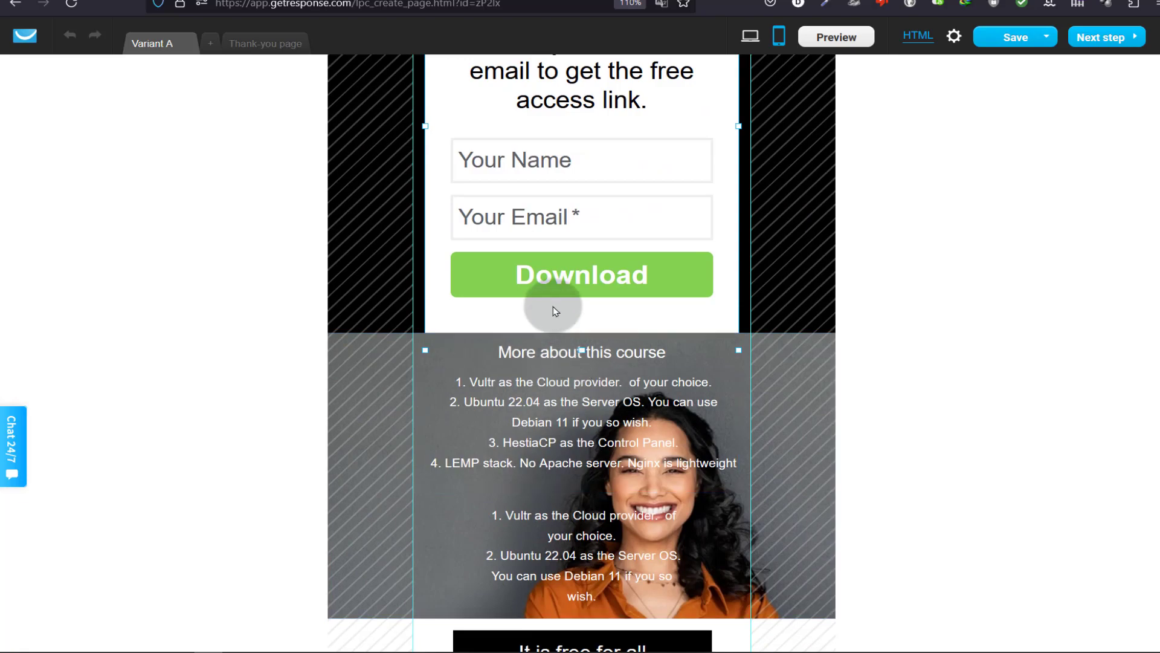
scroll(551, 317, "up", 4)
left_click_drag(582, 152, 581, 180)
scroll(799, 343, "down", 7)
scroll(799, 343, "up", 7)
- Set the font size of the "Free – How to Run WordPress on a VPS" headline to 65
left_click(582, 264)
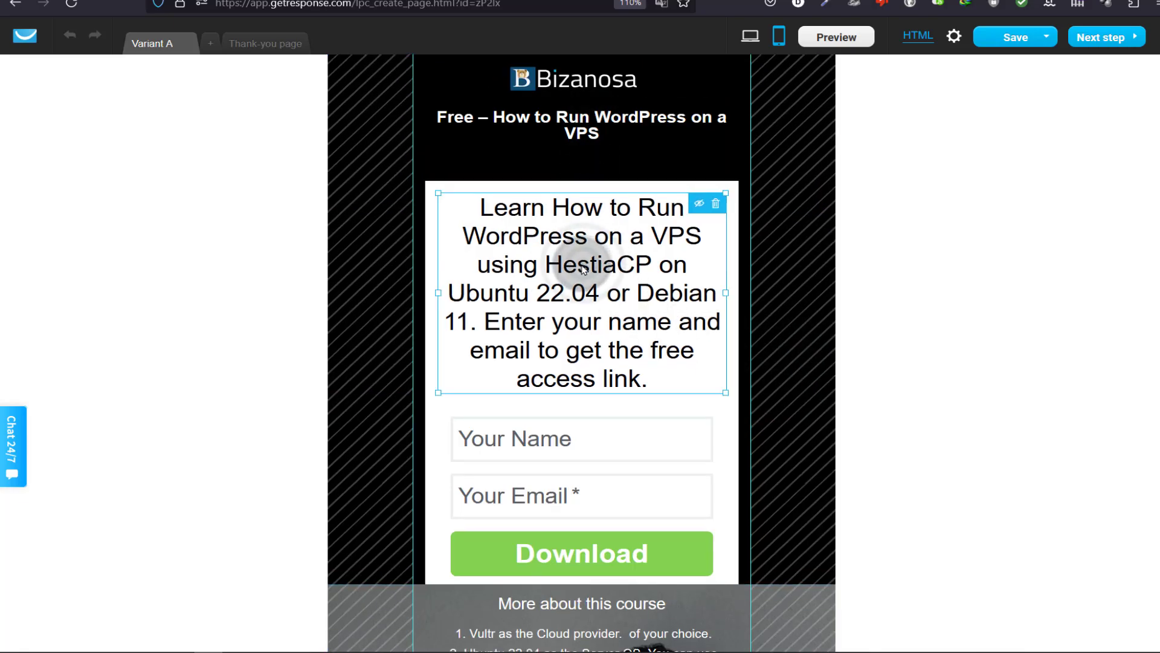
double_click(577, 123)
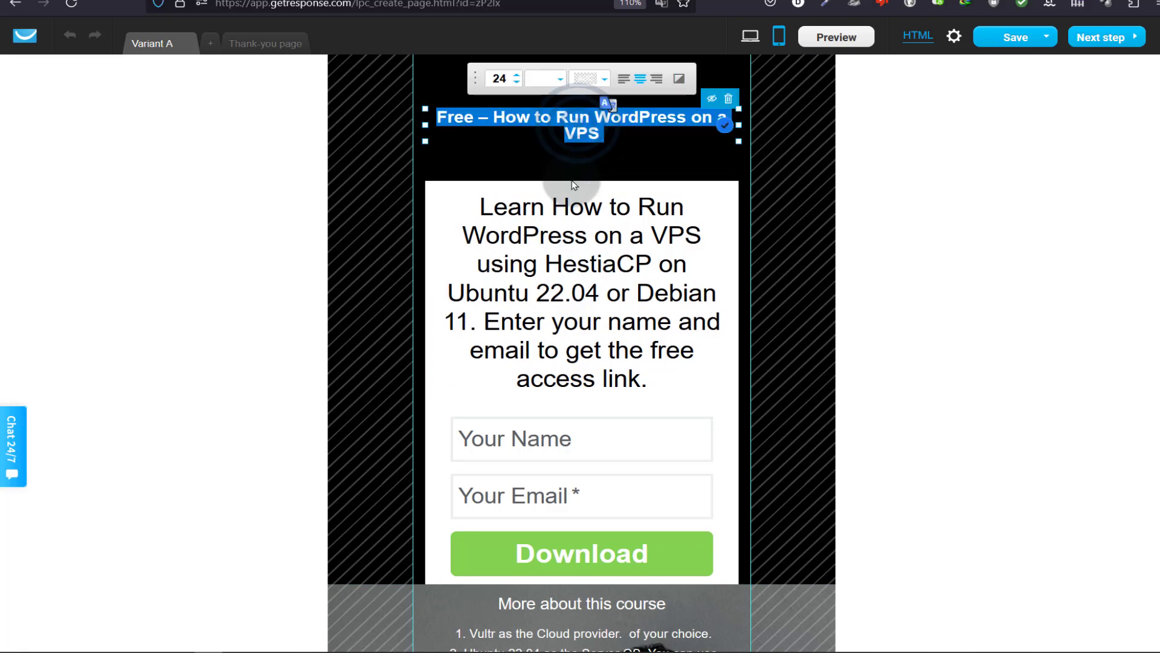
left_click(536, 240)
double_click(562, 228)
left_click(582, 124)
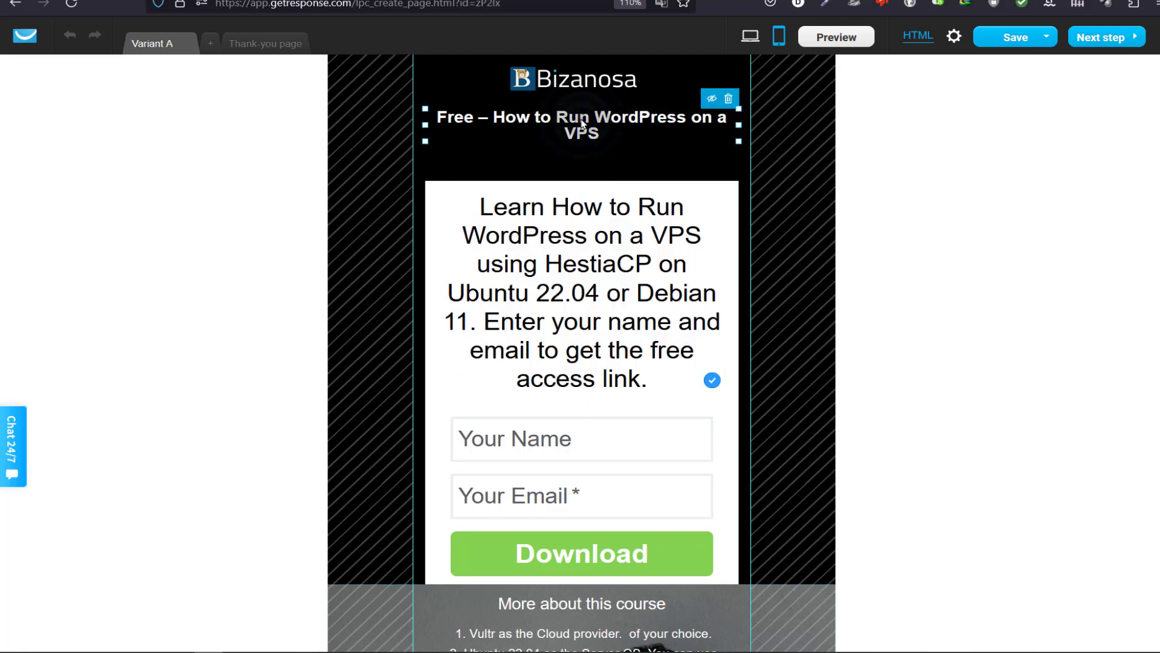
double_click(582, 124)
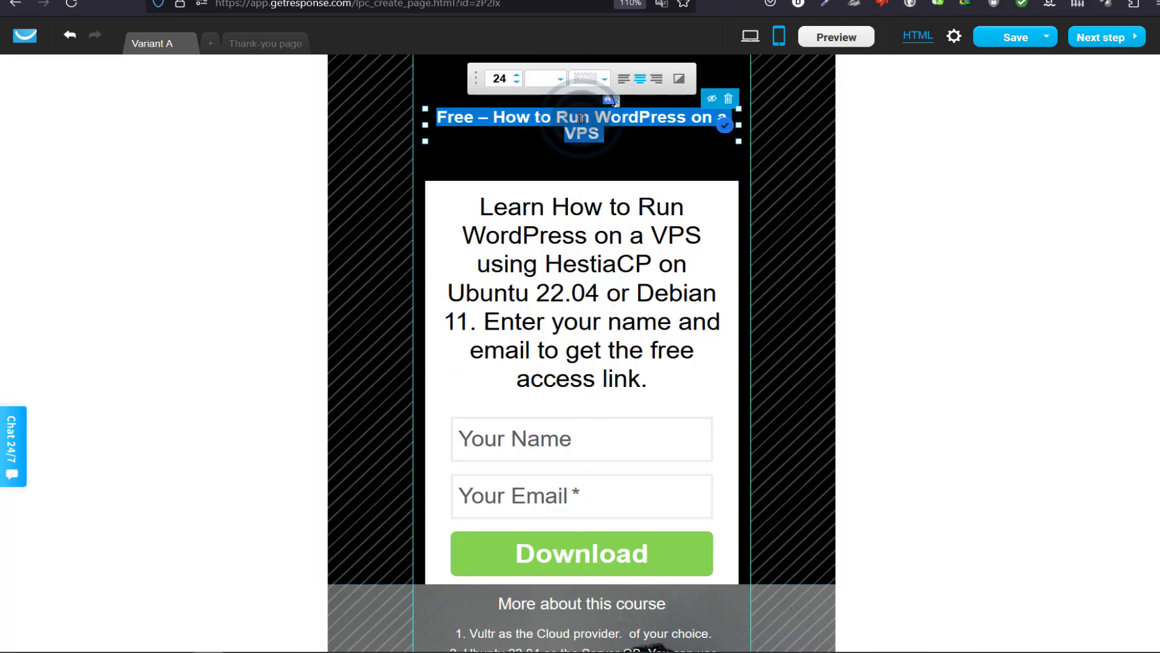
left_click(519, 77)
left_click(518, 76)
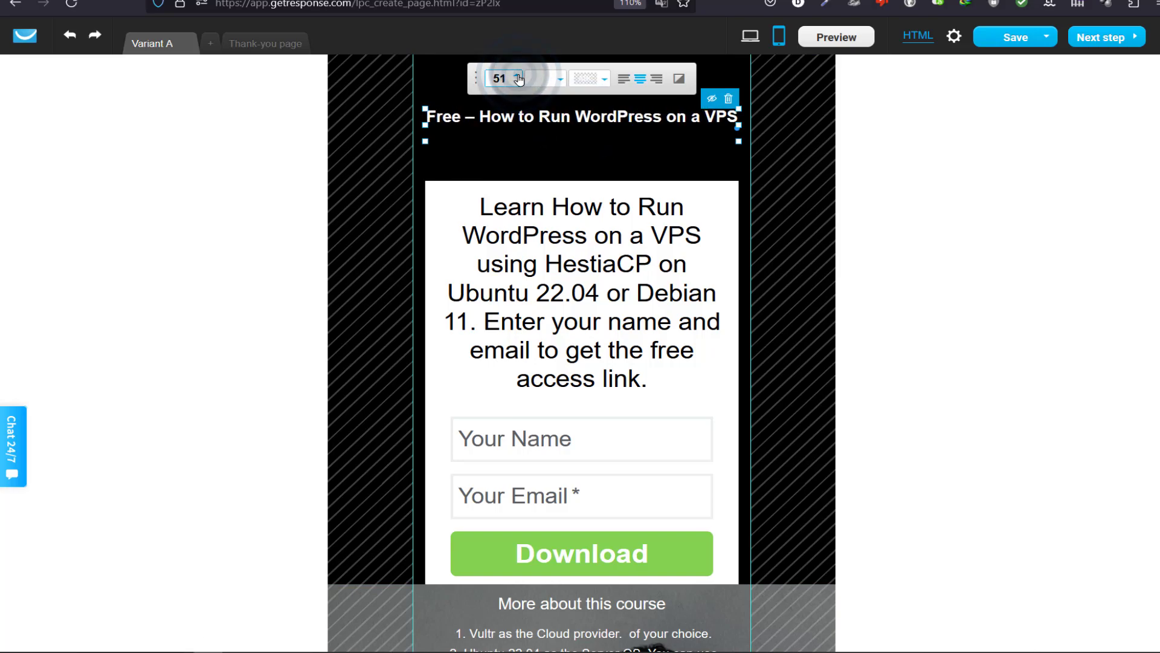
left_click(518, 77)
left_click(518, 76)
left_click(519, 77)
left_click(519, 77)
left_click(519, 77)
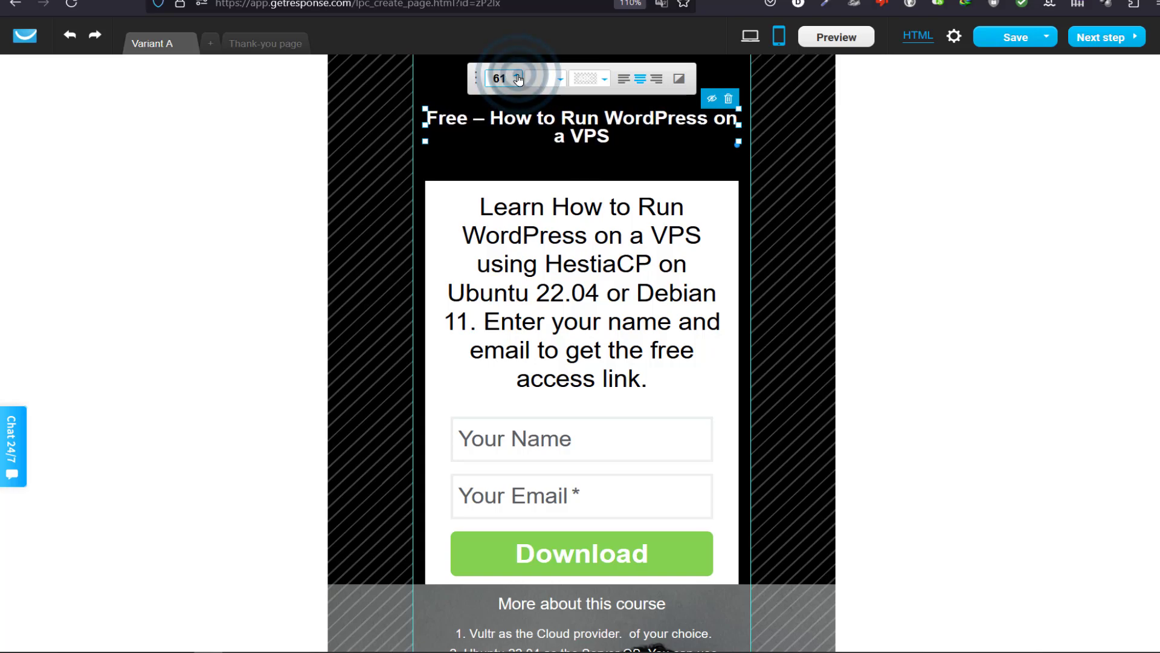
left_click(518, 77)
left_click(518, 77)
left_click(519, 76)
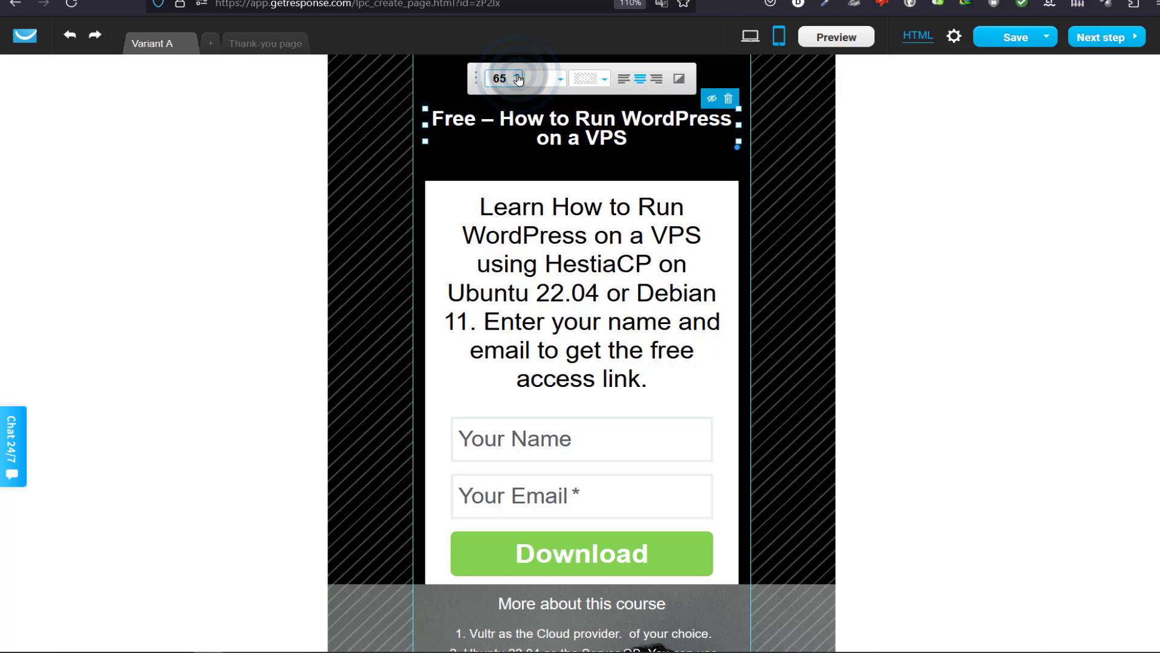
left_click(746, 255)
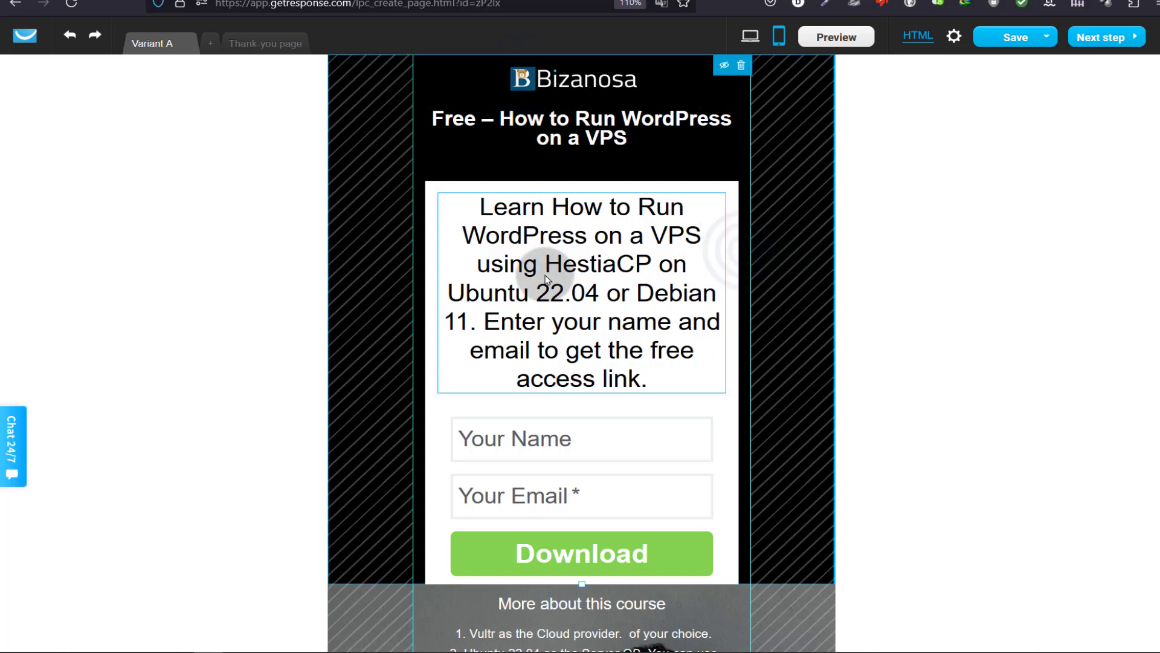
- Extend the "More about this course" section downward and move its heading and both lists lower to space them apart
left_click(532, 275)
scroll(600, 361, "down", 3)
scroll(599, 362, "down", 3)
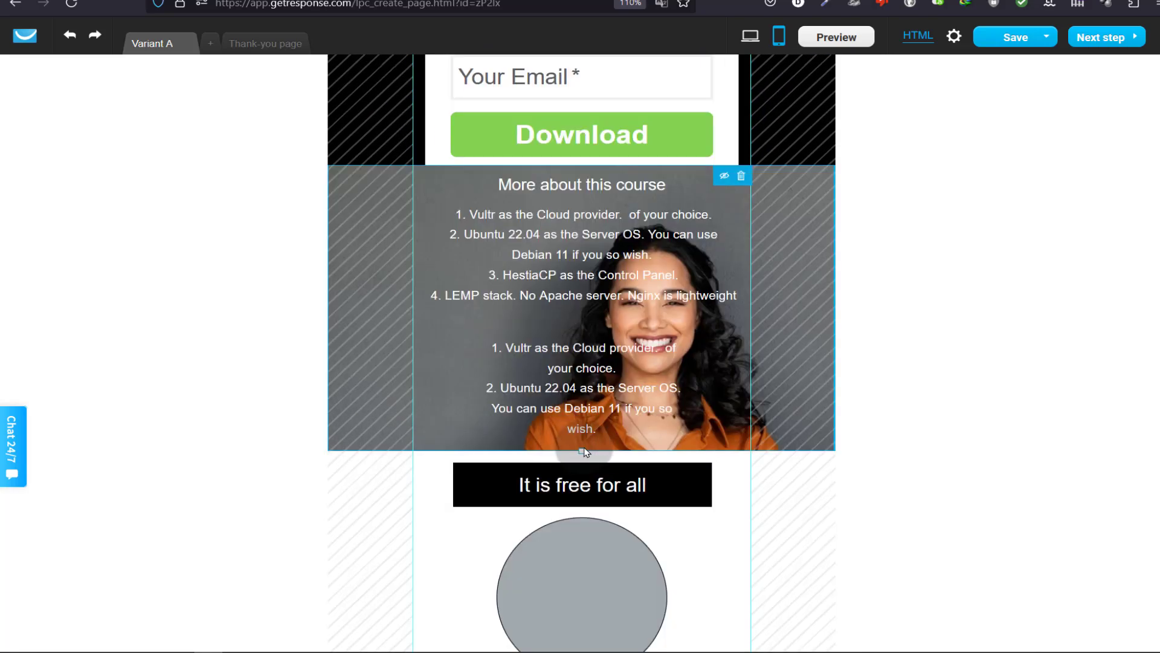
left_click_drag(582, 453, 586, 533)
left_click_drag(553, 350, 518, 448)
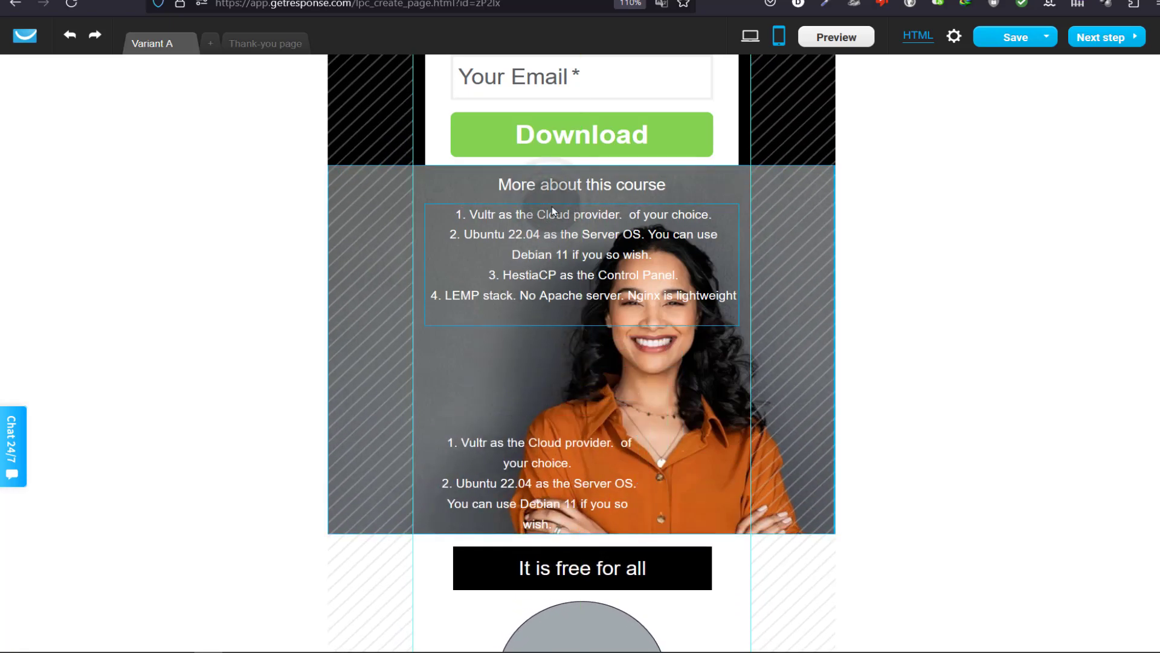
left_click_drag(541, 215, 535, 295)
left_click_drag(548, 189, 539, 225)
left_click_drag(628, 301, 643, 302)
- Change the course section's background image position to the left so the woman sits beside the text
left_click(701, 200)
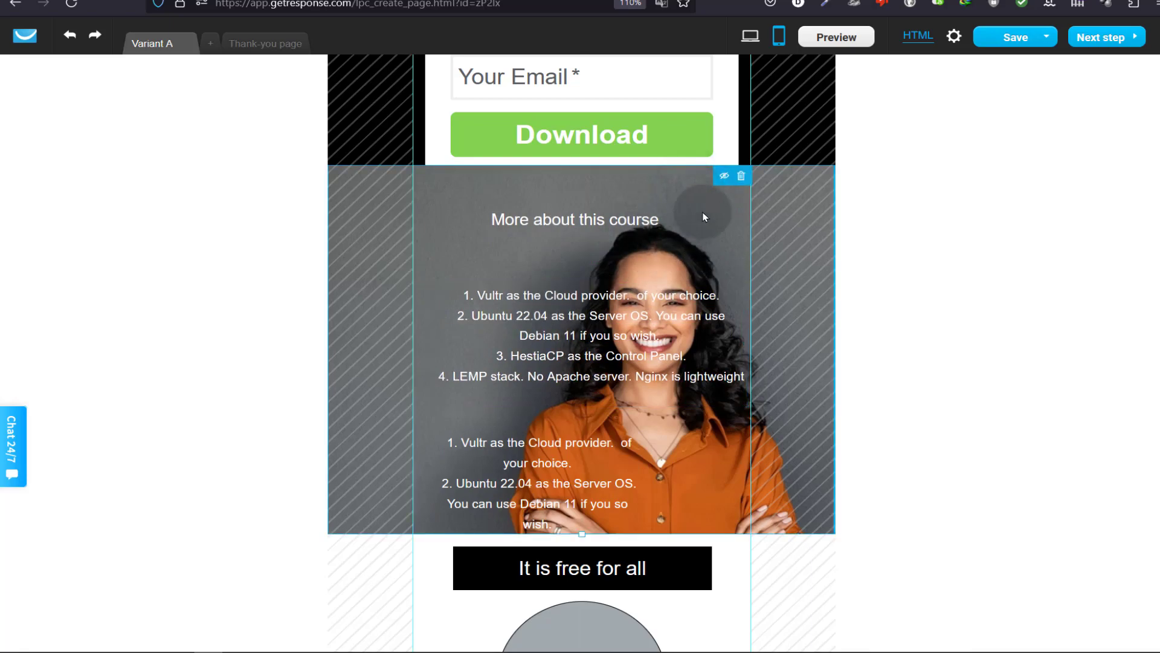
left_click(700, 213)
scroll(678, 275, "down", 4)
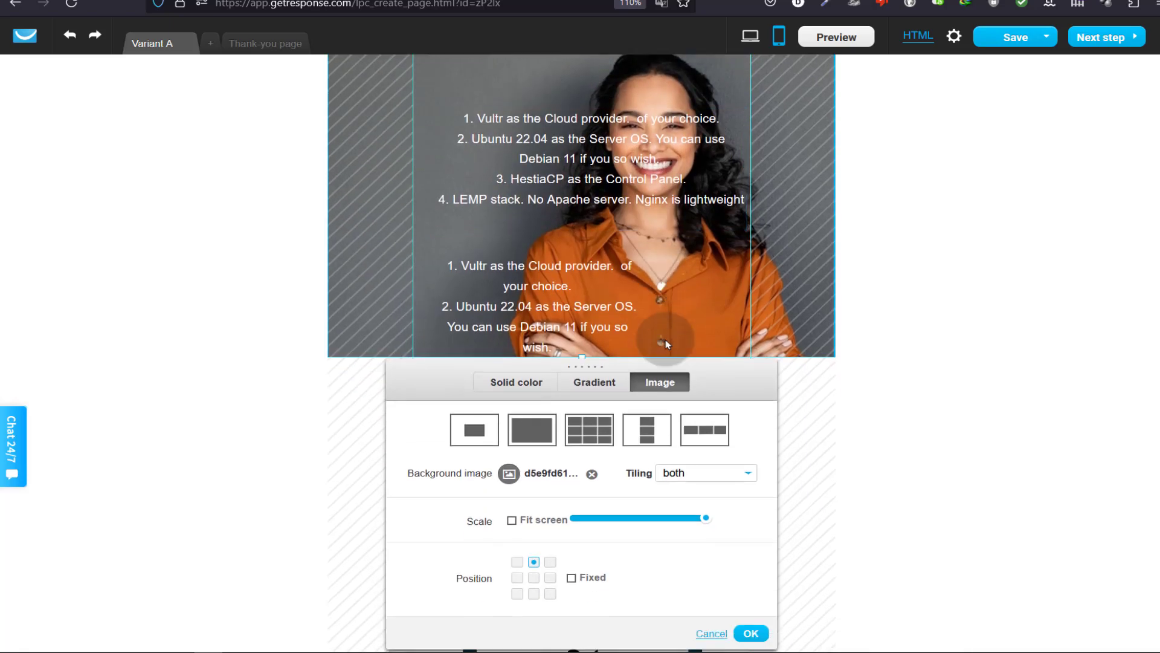
left_click(550, 487)
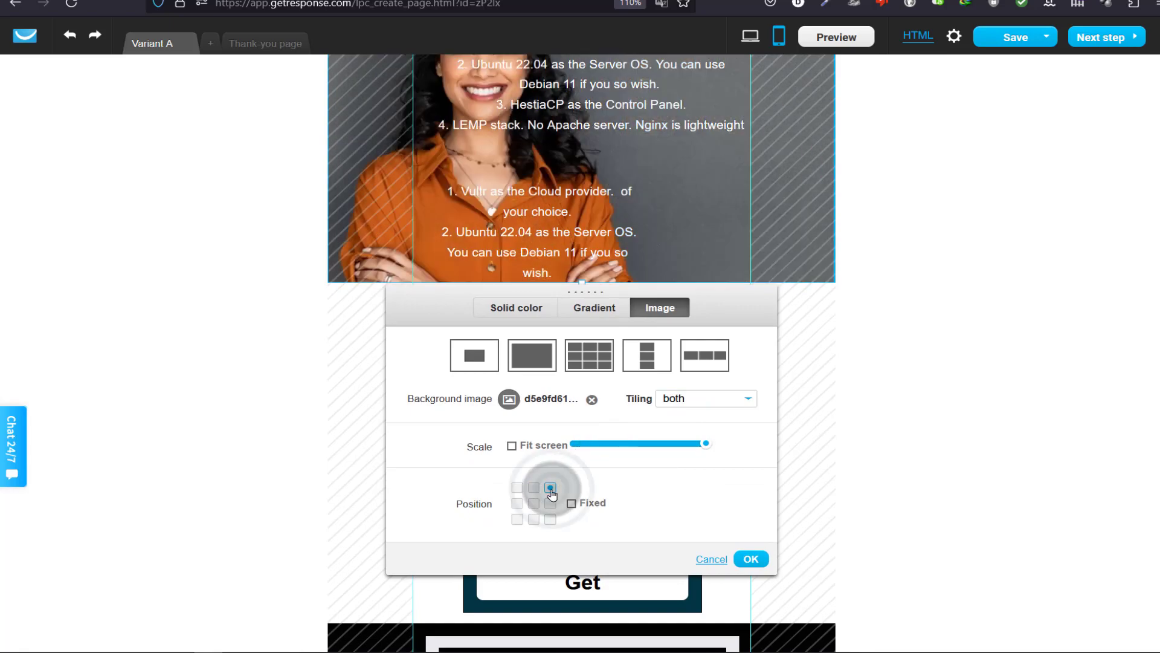
left_click(531, 487)
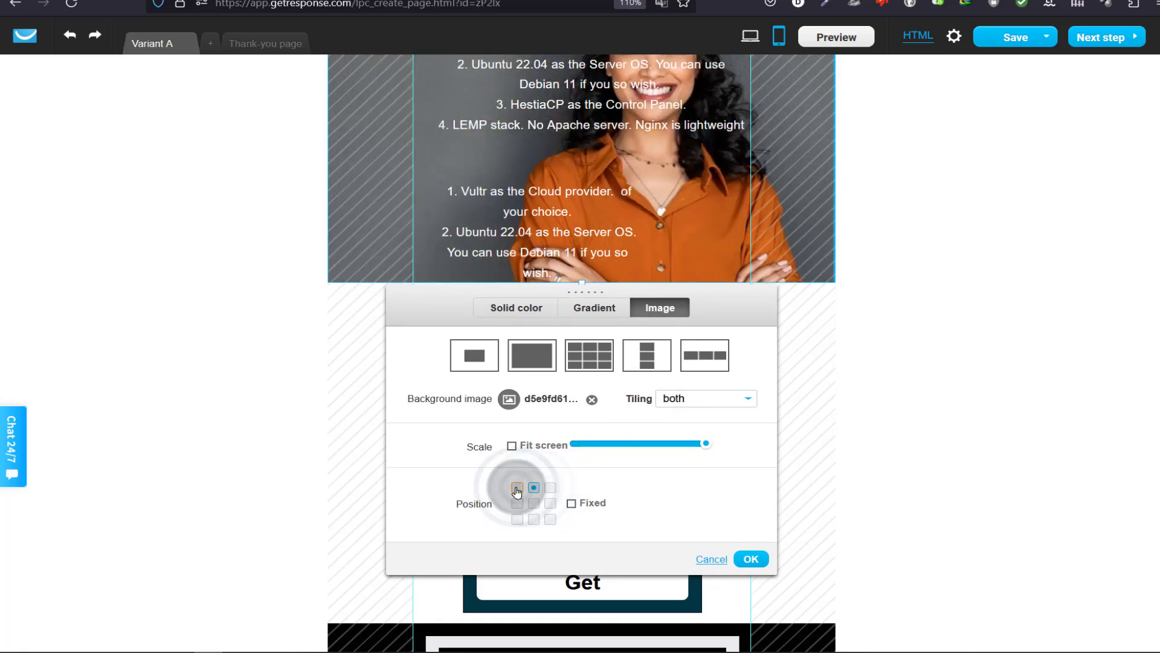
left_click(517, 487)
scroll(700, 234, "up", 5)
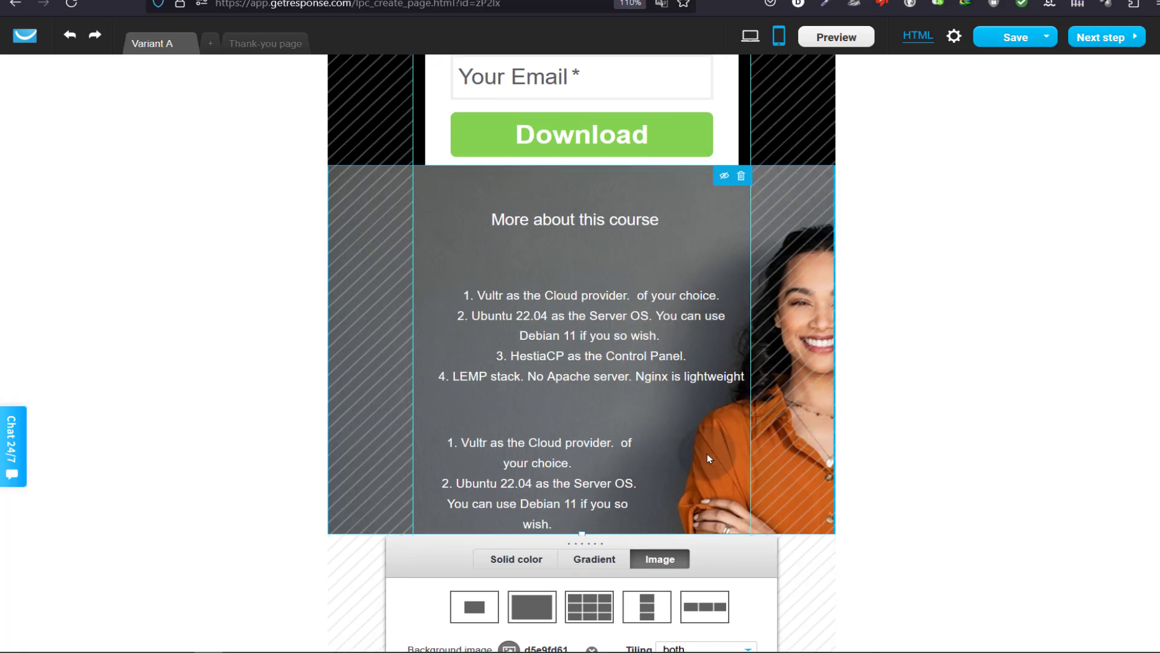
- Extend the white section downward and spread its "It is free for all" banner, grey circle and Get box further down
scroll(647, 513, "down", 5)
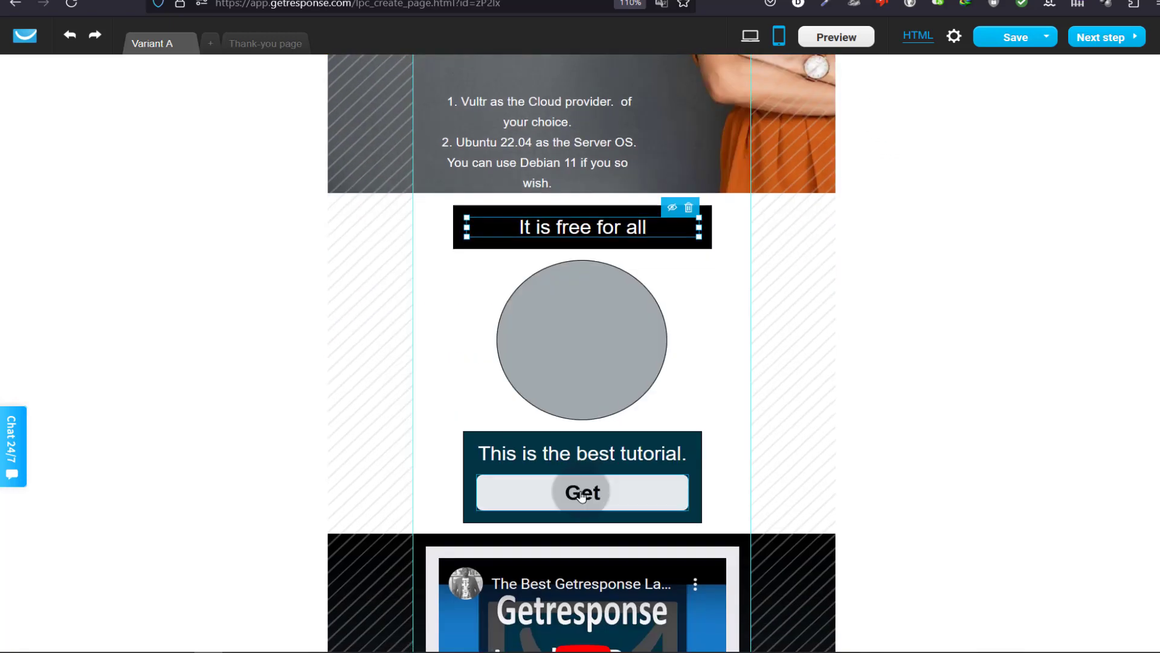
scroll(582, 491, "down", 3)
left_click(567, 369)
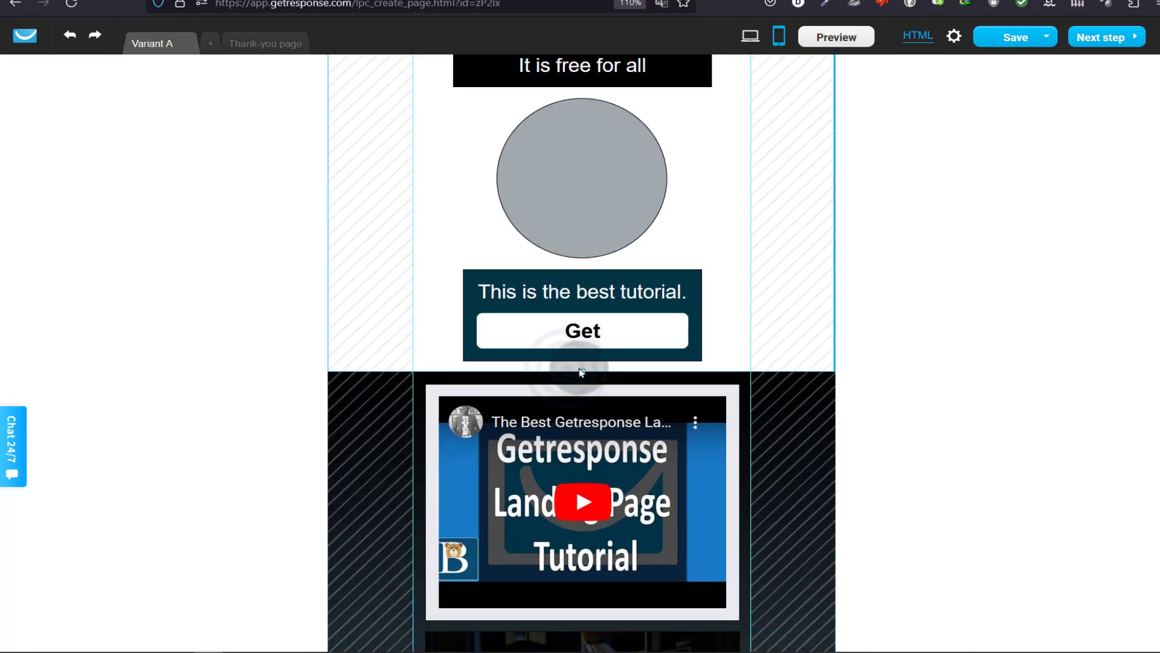
left_click_drag(582, 370, 582, 465)
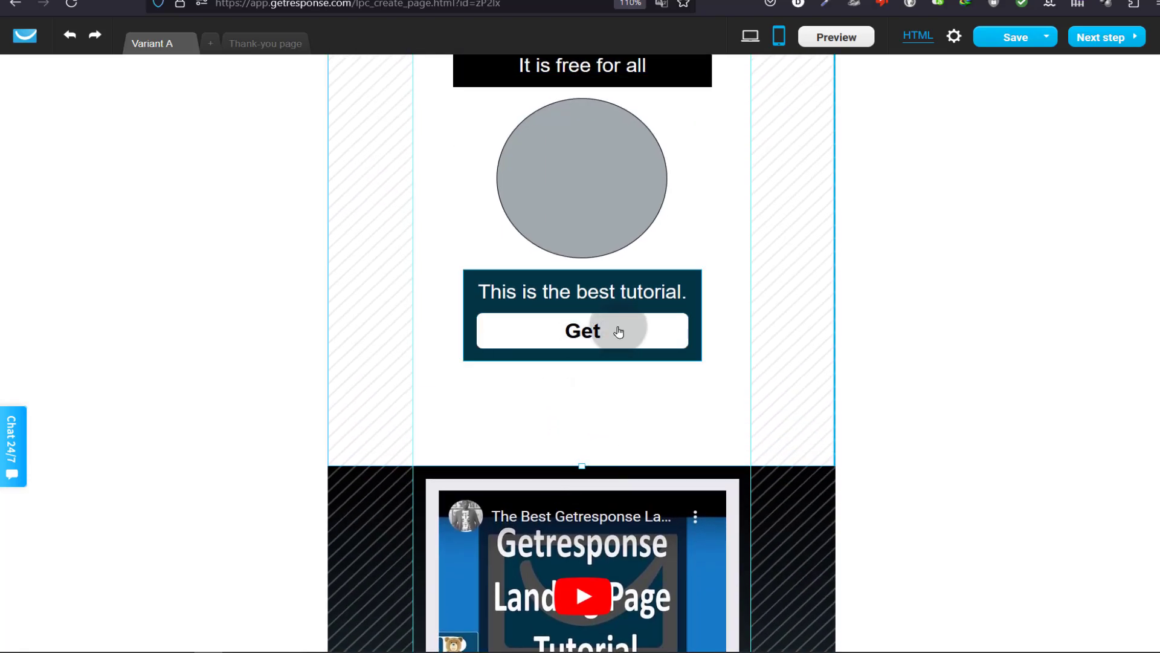
left_click_drag(588, 277, 589, 362)
scroll(593, 316, "up", 3)
left_click(660, 233)
left_click(703, 241)
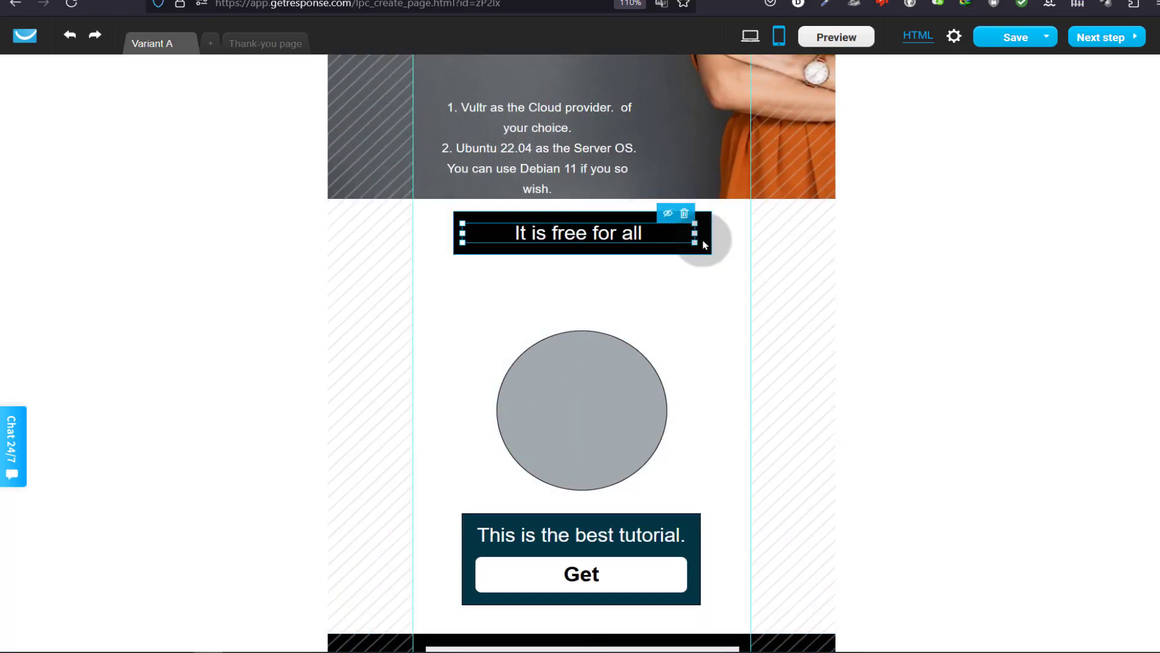
left_click_drag(703, 244, 691, 290)
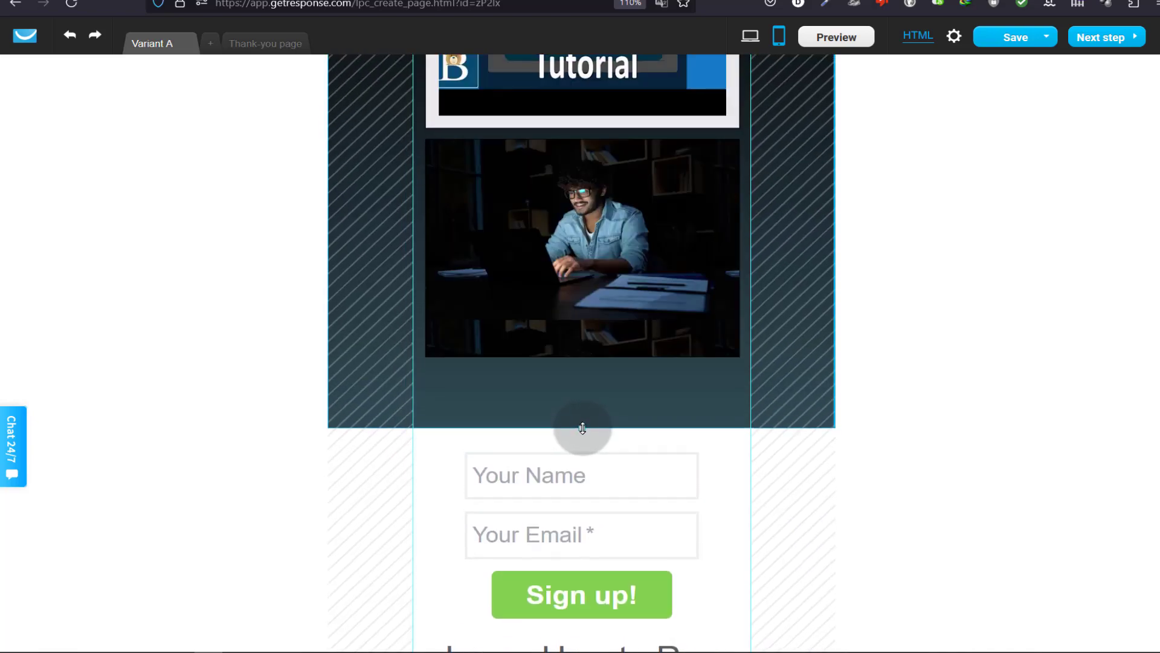
- Extend the dark video section downward and move its photo and YouTube video lower to add spacing
left_click_drag(583, 428, 583, 446)
scroll(662, 389, "up", 3)
left_click_drag(585, 340, 584, 373)
left_click_drag(603, 229, 604, 256)
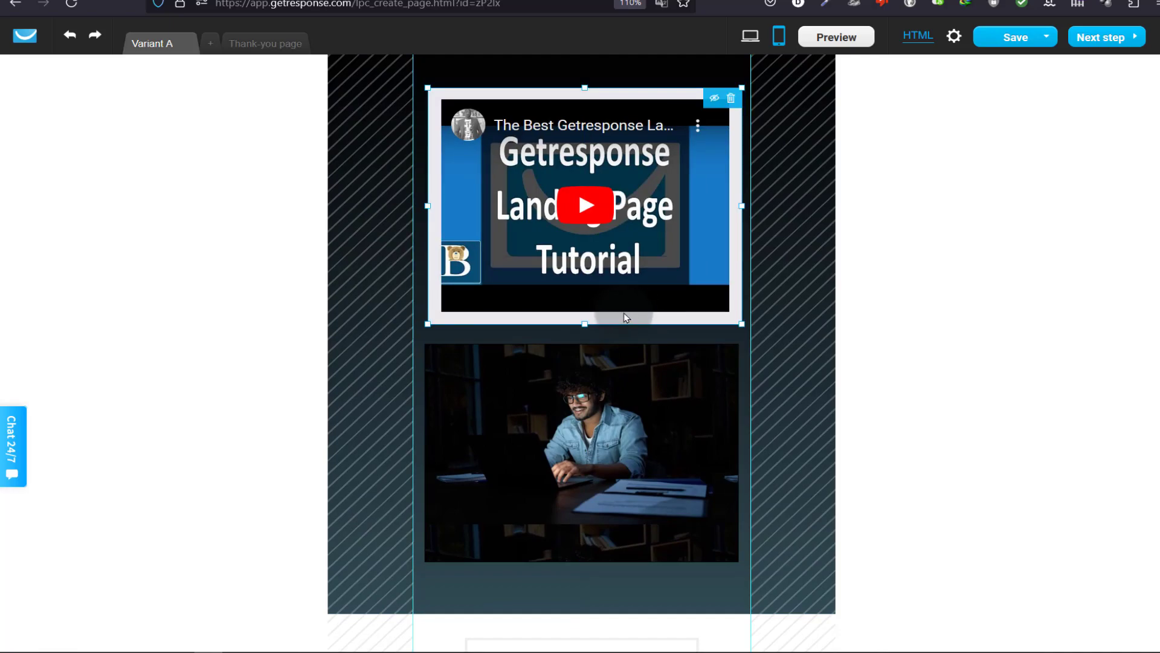
scroll(590, 314, "down", 7)
scroll(701, 363, "down", 1)
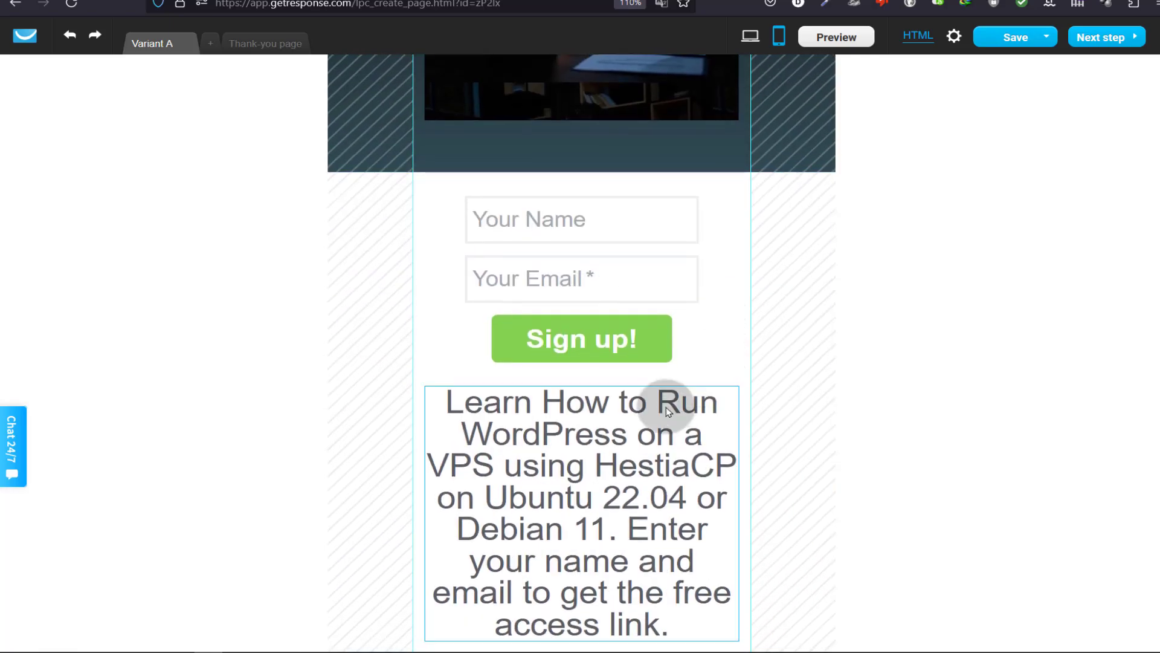
- Set the font size of the "Learn How to Run WordPress" paragraph to 30 in the mobile version
left_click(580, 435)
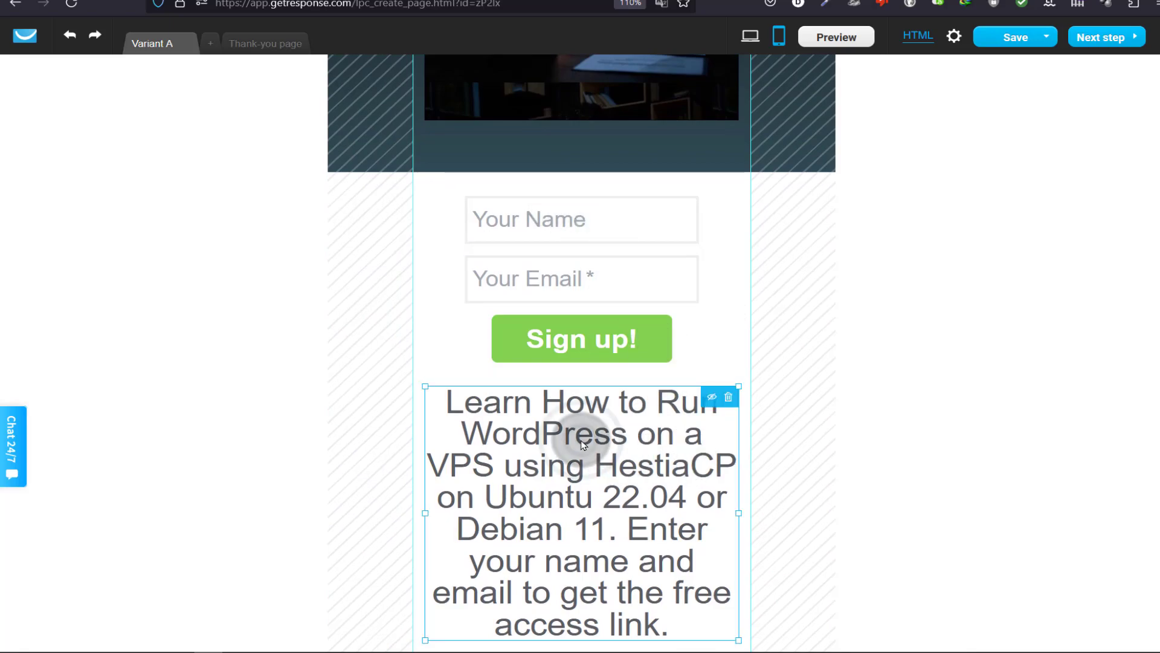
double_click(581, 435)
left_click(518, 360)
left_click(517, 360)
left_click(517, 360)
left_click(518, 360)
left_click(518, 360)
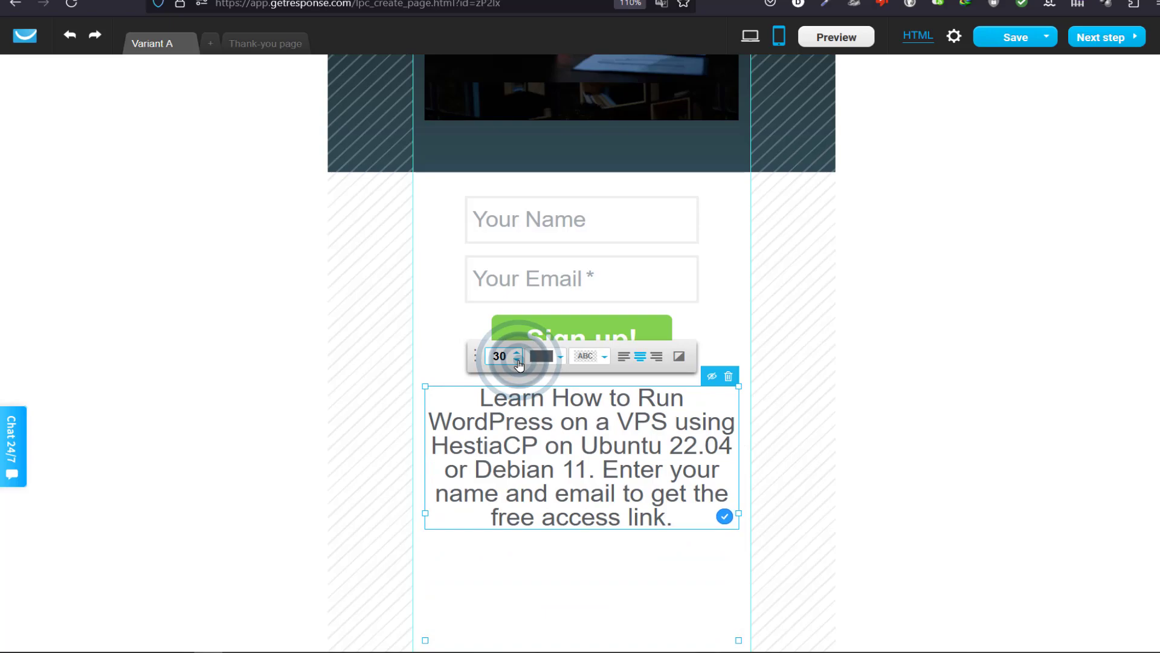
left_click(721, 254)
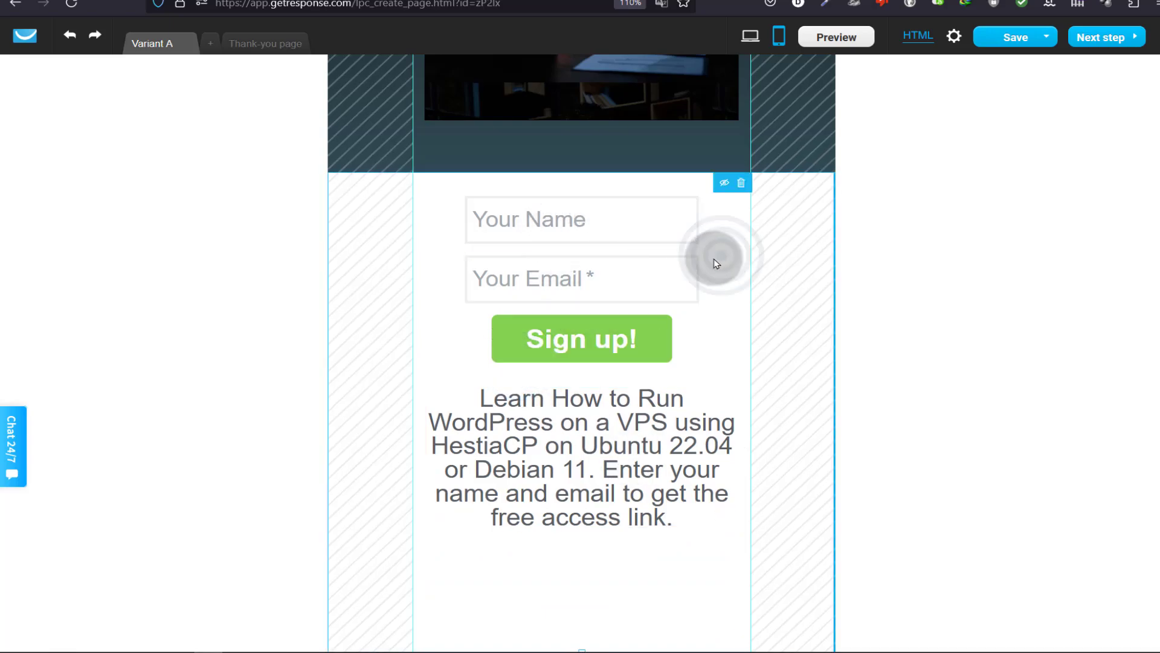
- Reorder the mobile sign-up section so the "Learn How to Run WordPress" paragraph sits above the sign-up form, with a small gap between them
left_click_drag(569, 251, 566, 584)
left_click_drag(588, 389, 576, 286)
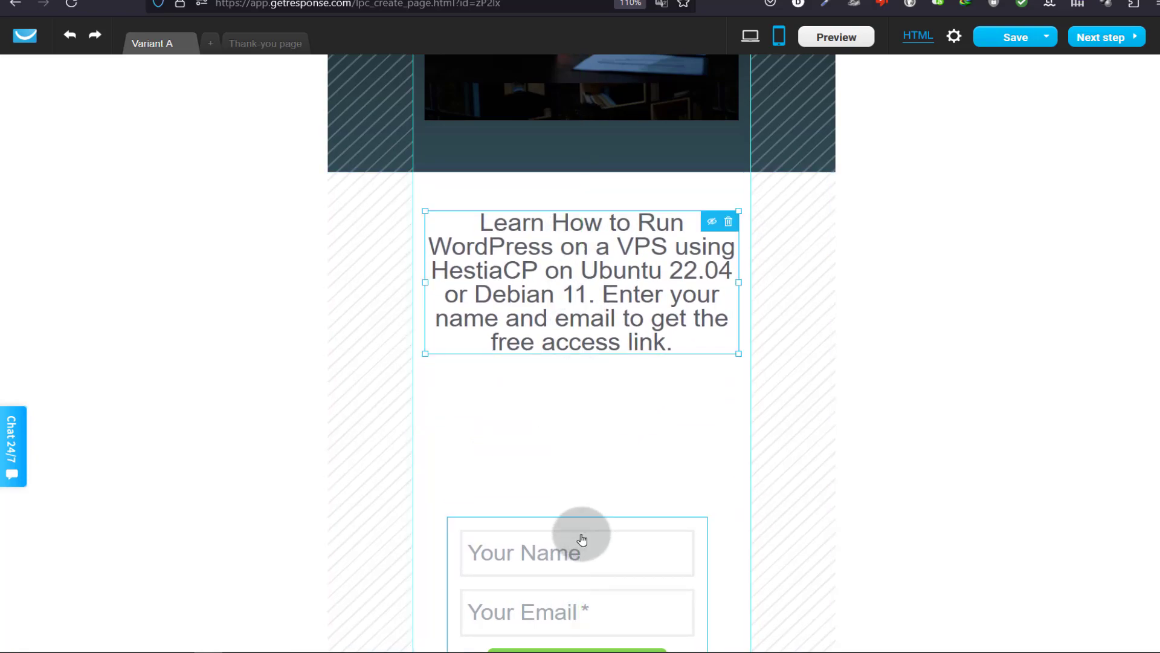
left_click_drag(590, 587, 646, 381)
- Reduce the mobile sign-up paragraph's font size to 25, leaving its text highlight colour as it is
scroll(608, 353, "down", 8)
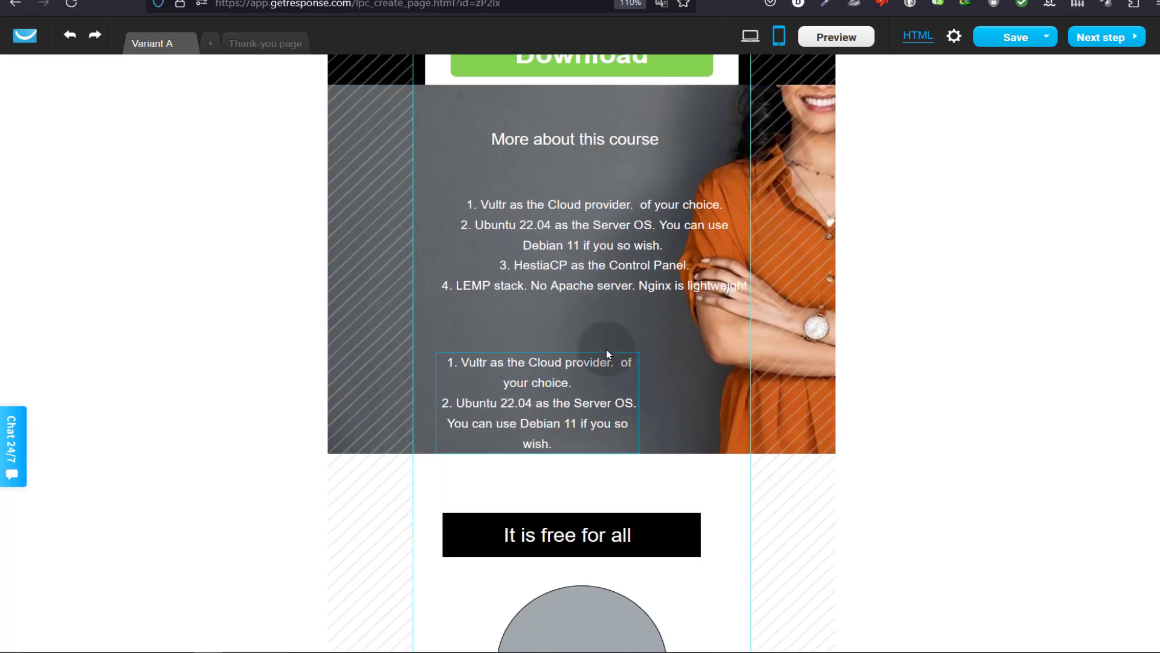
scroll(608, 355, "up", 8)
left_click(542, 254)
left_click(547, 249)
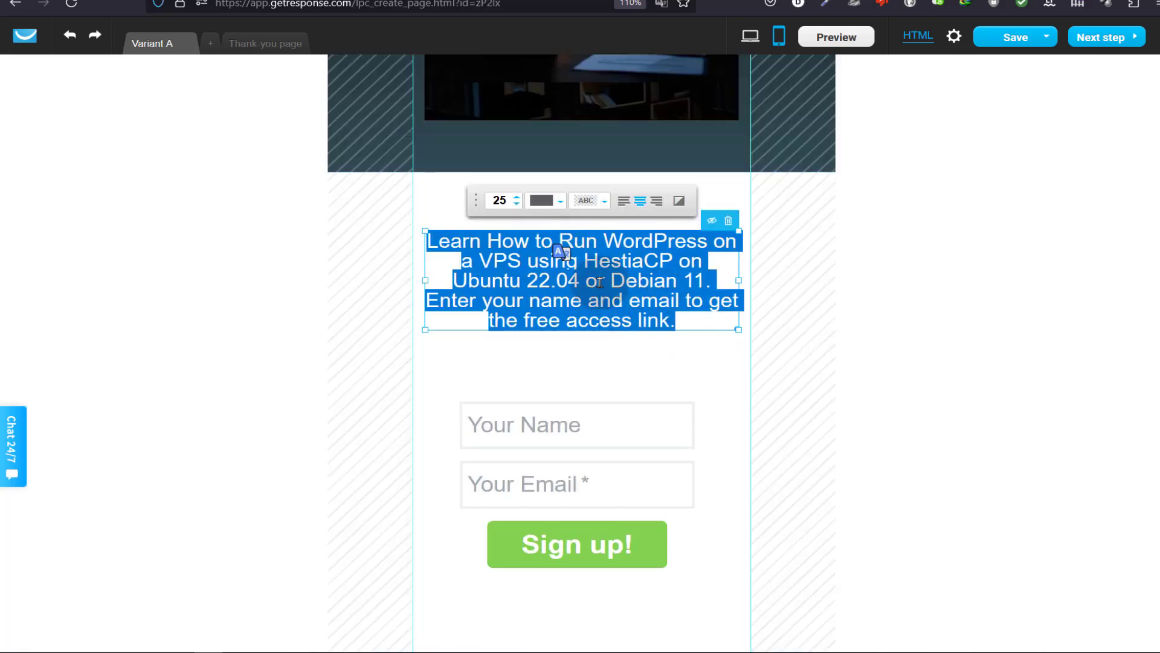
left_click(605, 206)
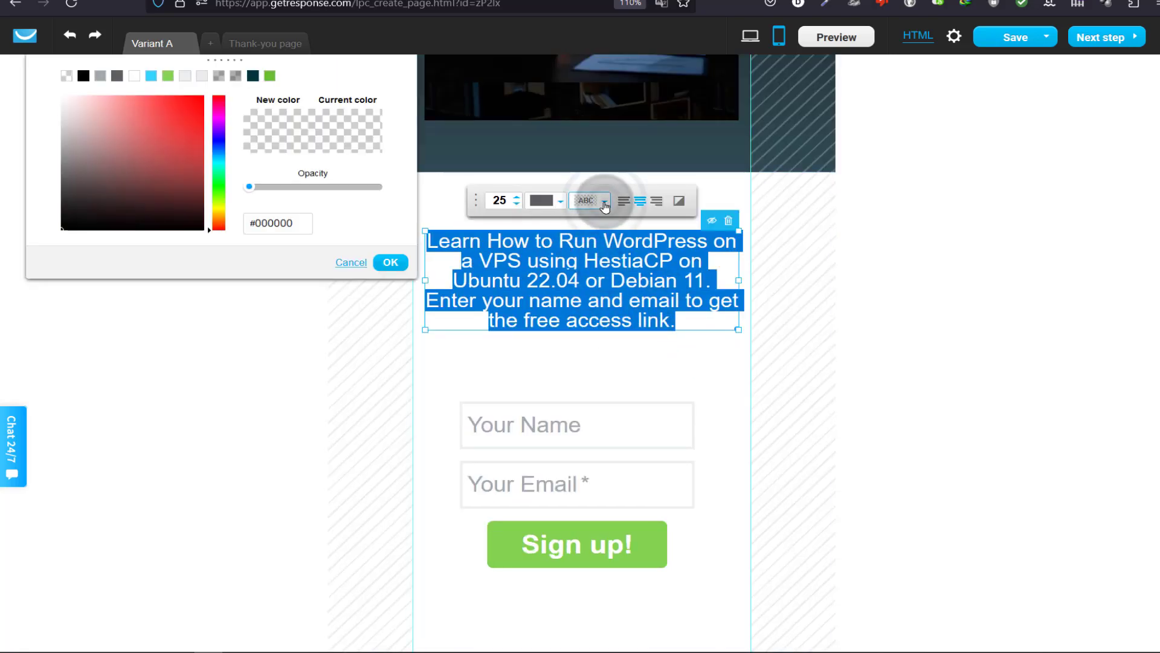
left_click(347, 262)
left_click(518, 363)
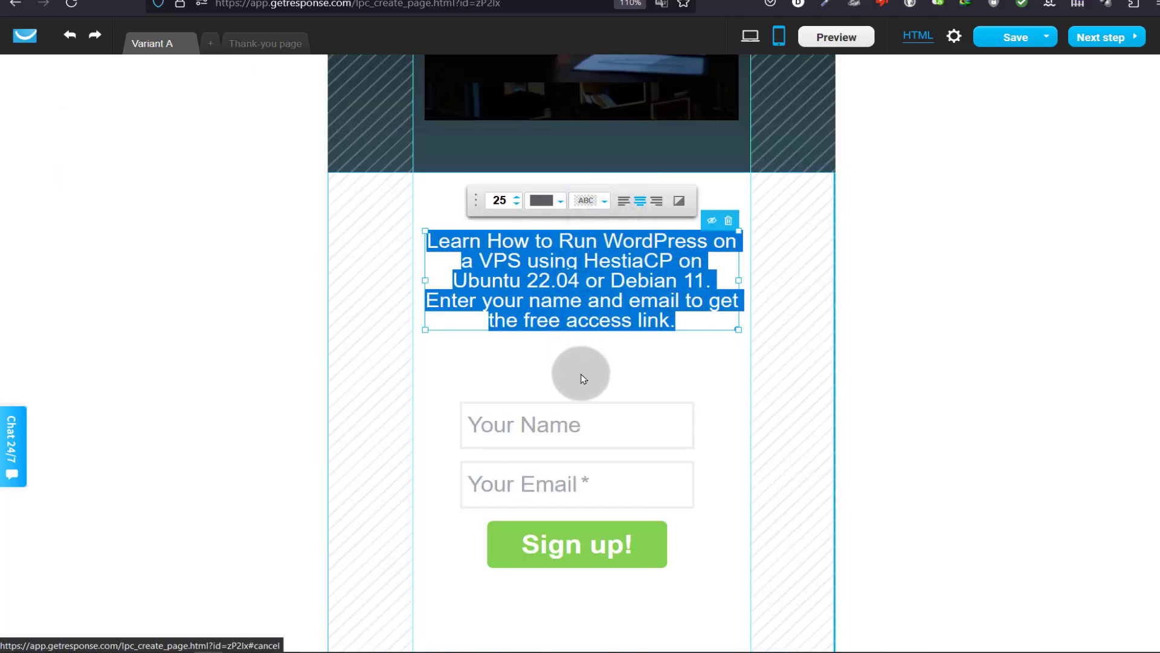
left_click(634, 366)
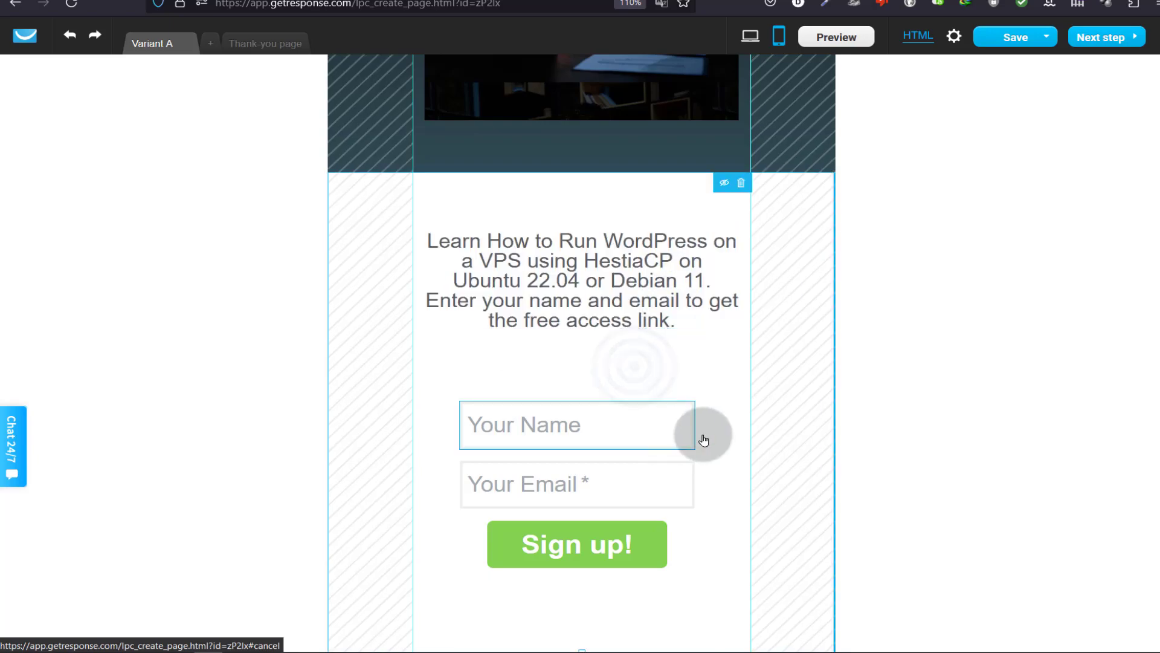
- In the desktop version, set the lower sign-up paragraph to font size 35 with line spacing +4
scroll(724, 430, "down", 1)
scroll(726, 428, "up", 3)
left_click(751, 37)
double_click(615, 417)
left_click(745, 296)
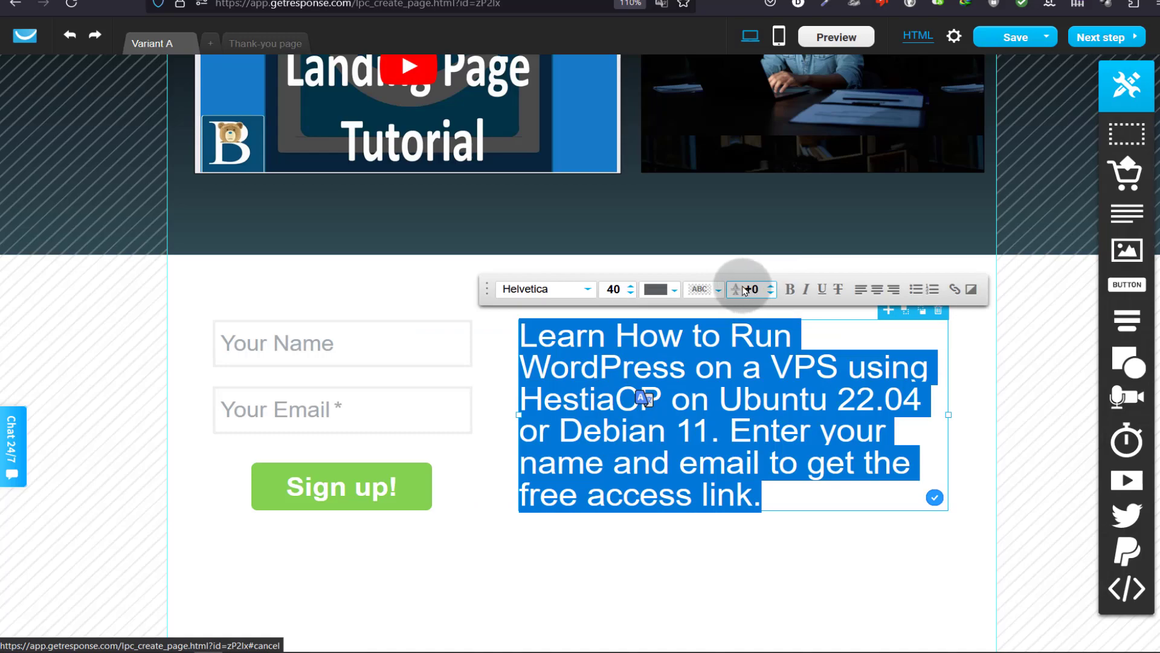
left_click(770, 290)
left_click(771, 289)
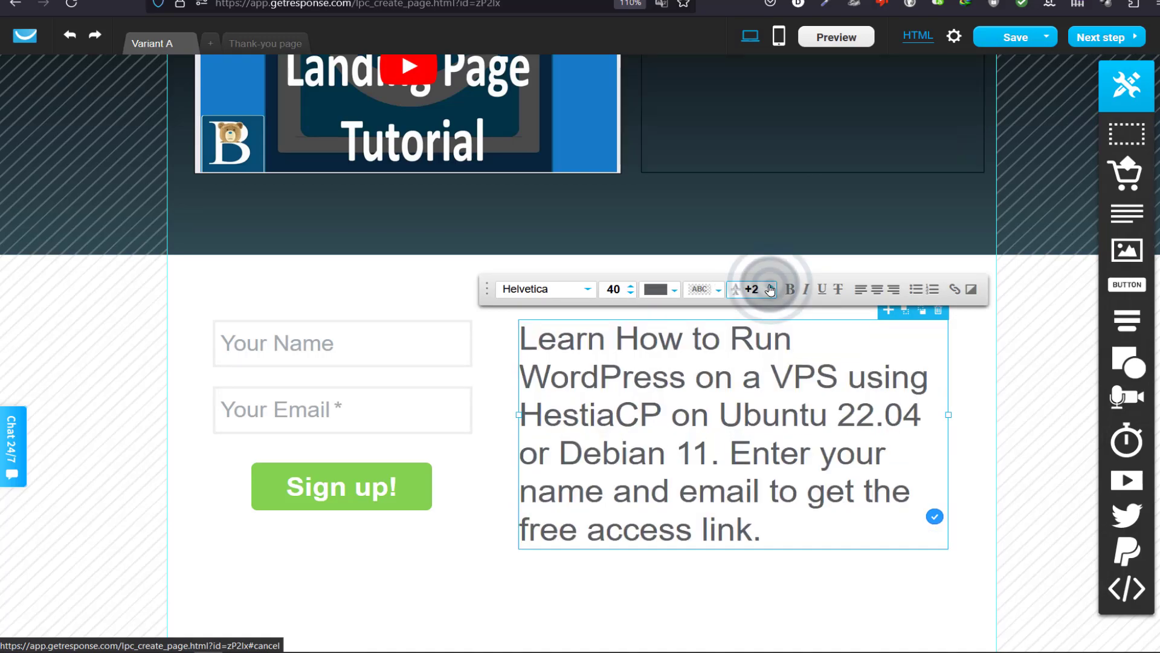
left_click(770, 290)
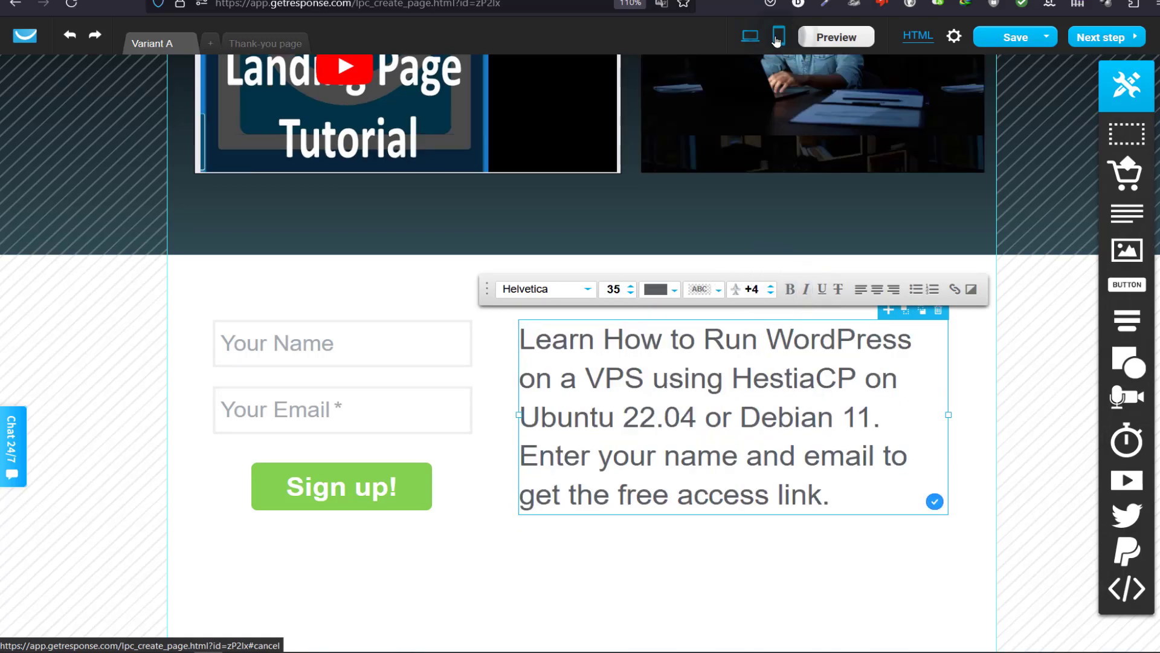
- Check the sign-up paragraph's spacing in the mobile version and return to the desktop version to review its upper sections
left_click(780, 37)
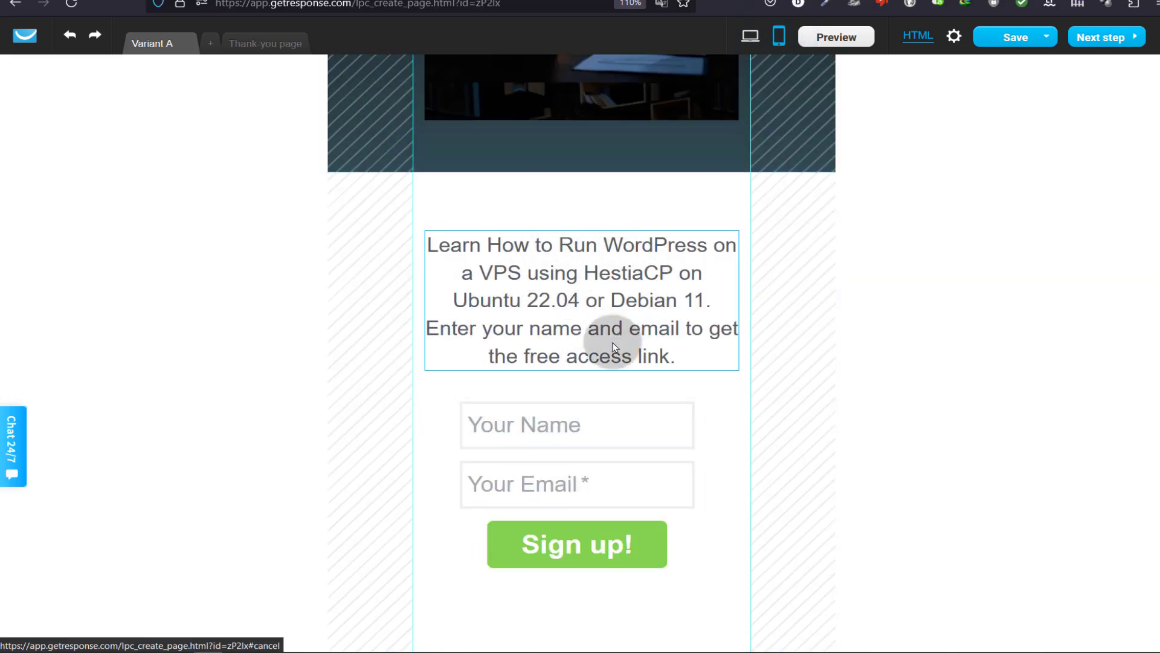
scroll(634, 406, "up", 20)
scroll(635, 406, "down", 20)
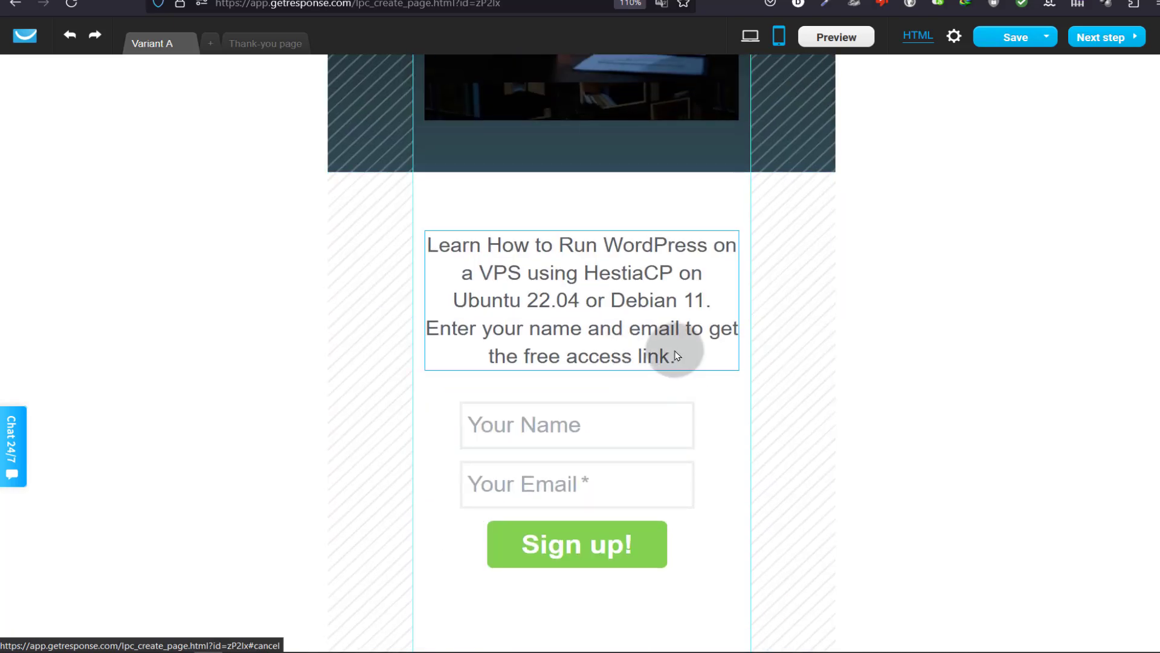
left_click(751, 38)
scroll(579, 276, "up", 6)
scroll(579, 275, "up", 8)
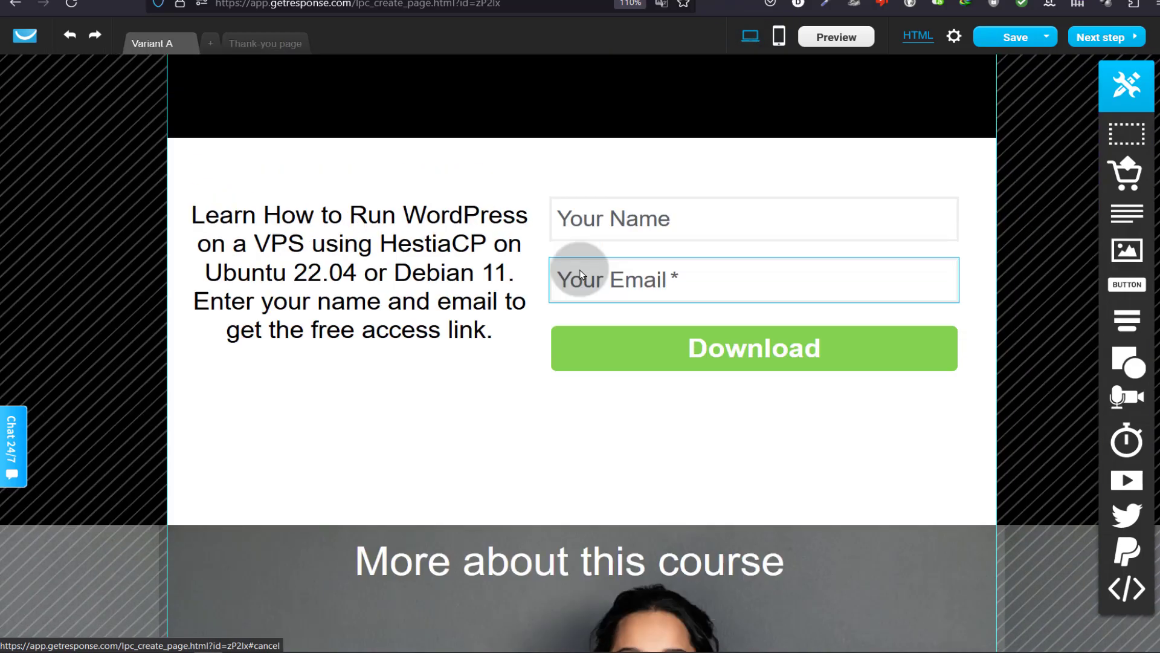
scroll(459, 313, "down", 3)
scroll(457, 313, "down", 5)
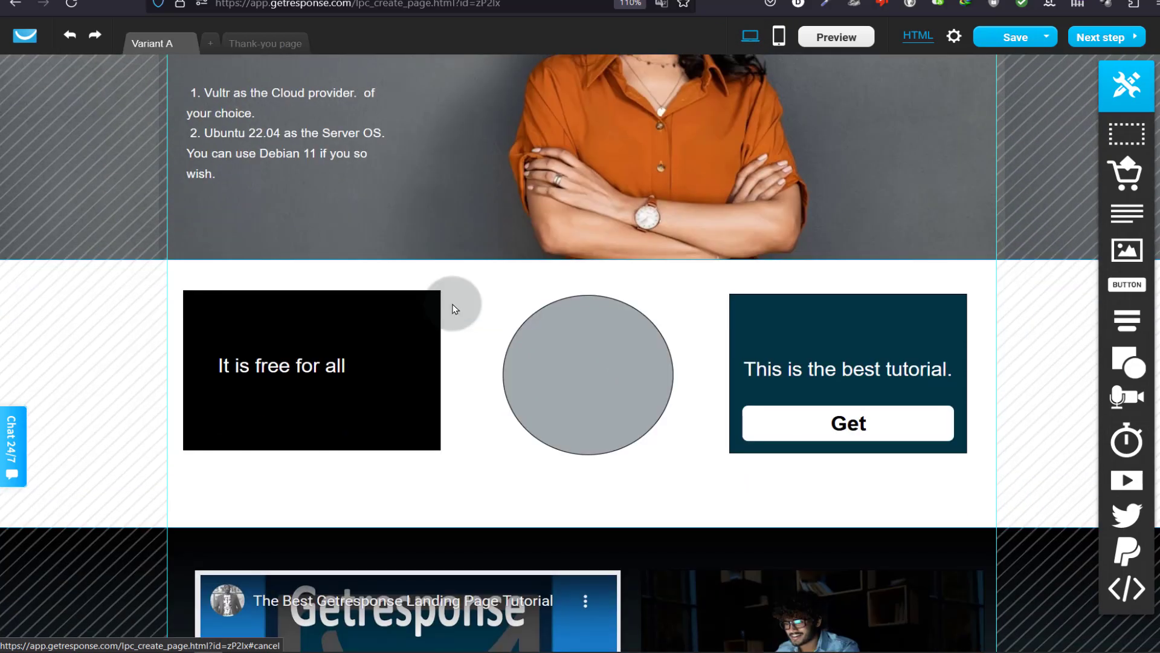
scroll(453, 306, "up", 8)
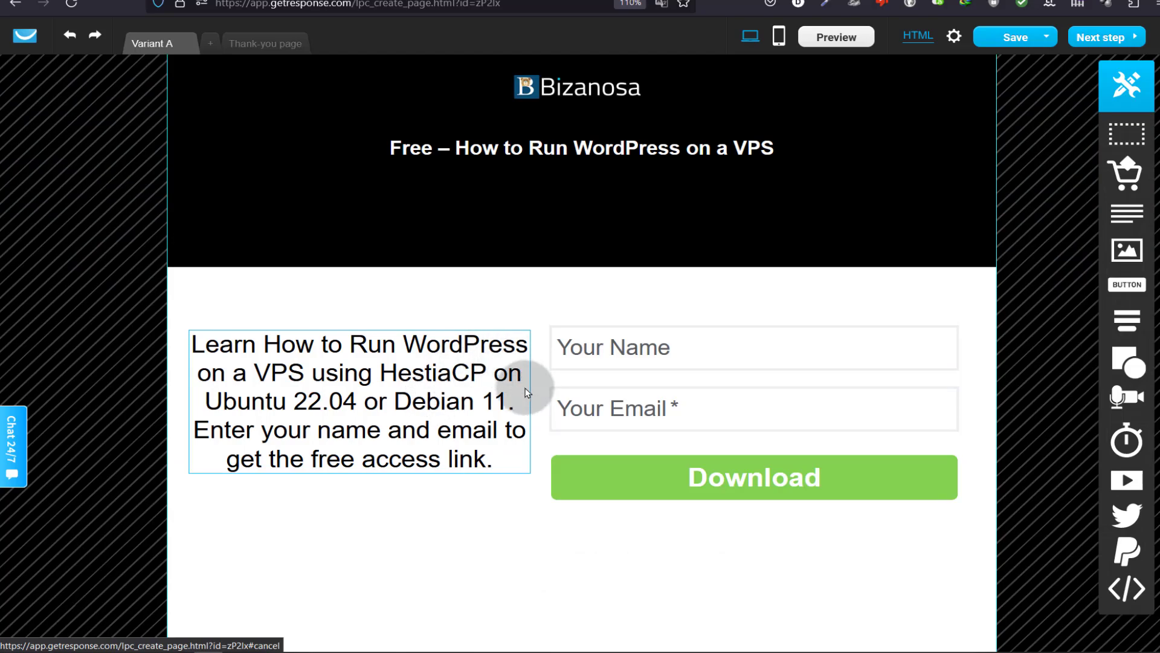
scroll(611, 488, "down", 4)
- Try to shorten the white section that holds the Download form by raising its lower edge
left_click(577, 332)
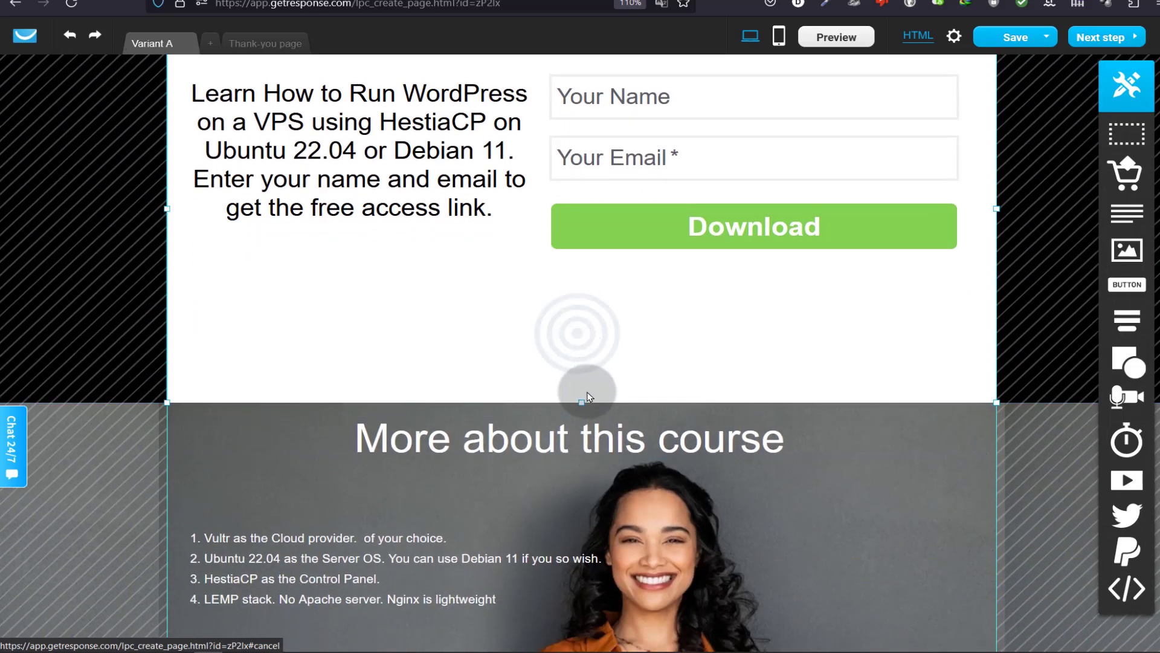
left_click_drag(584, 404, 579, 331)
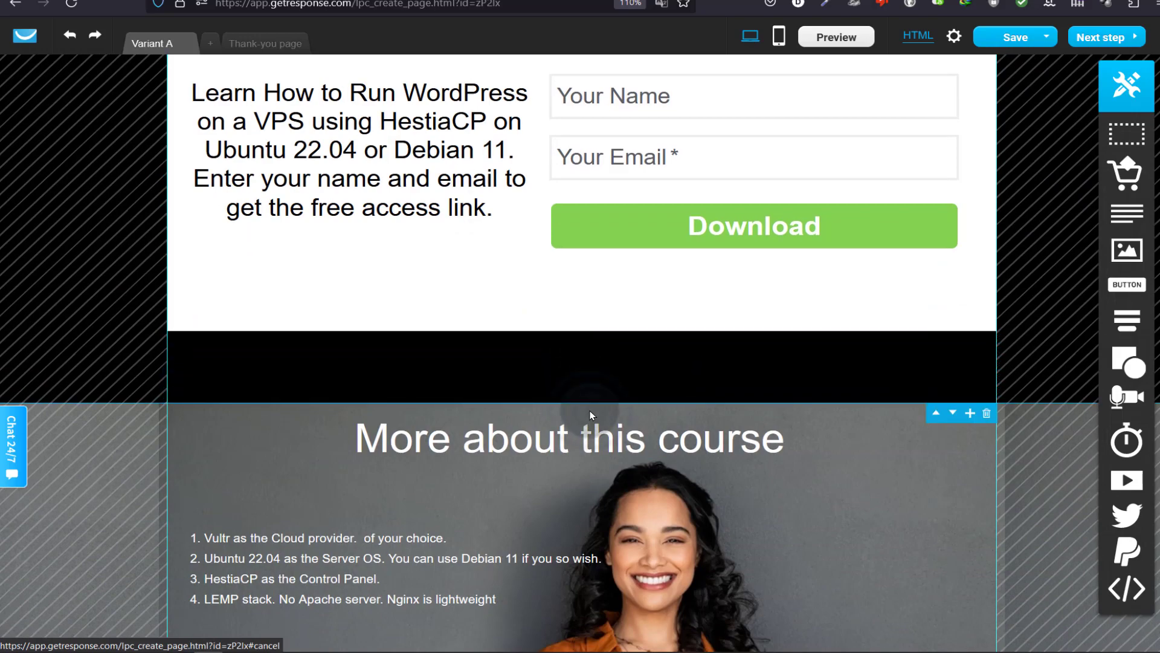
- Left-align the "More about this course" heading in the desktop version
left_click(426, 430)
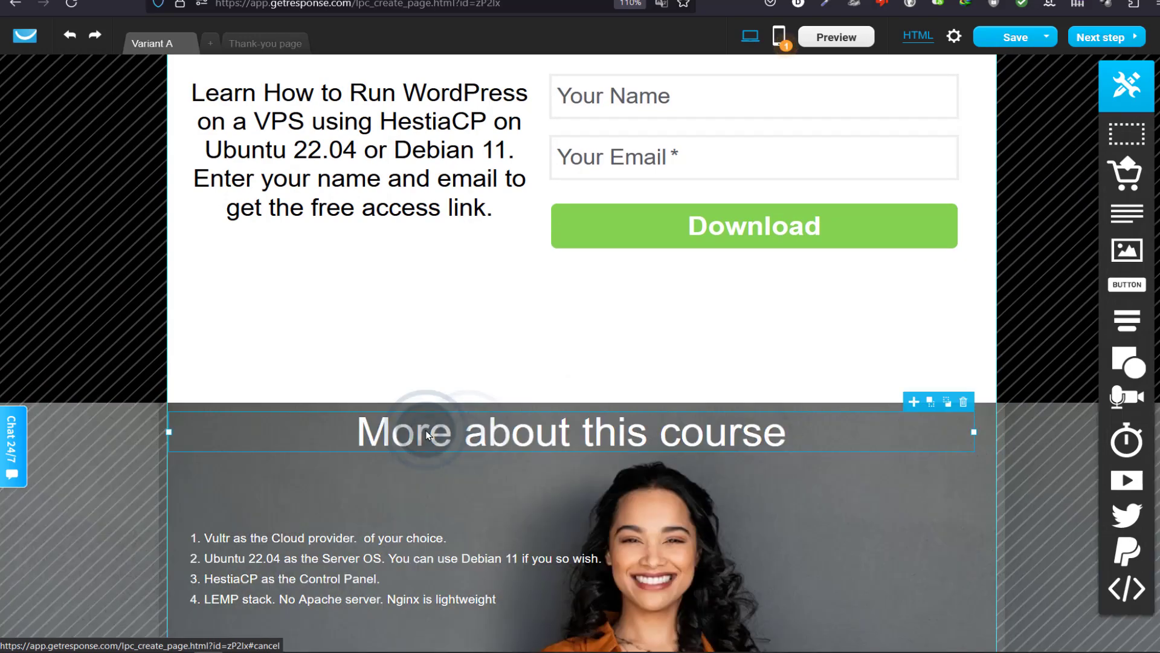
double_click(425, 430)
left_click(698, 381)
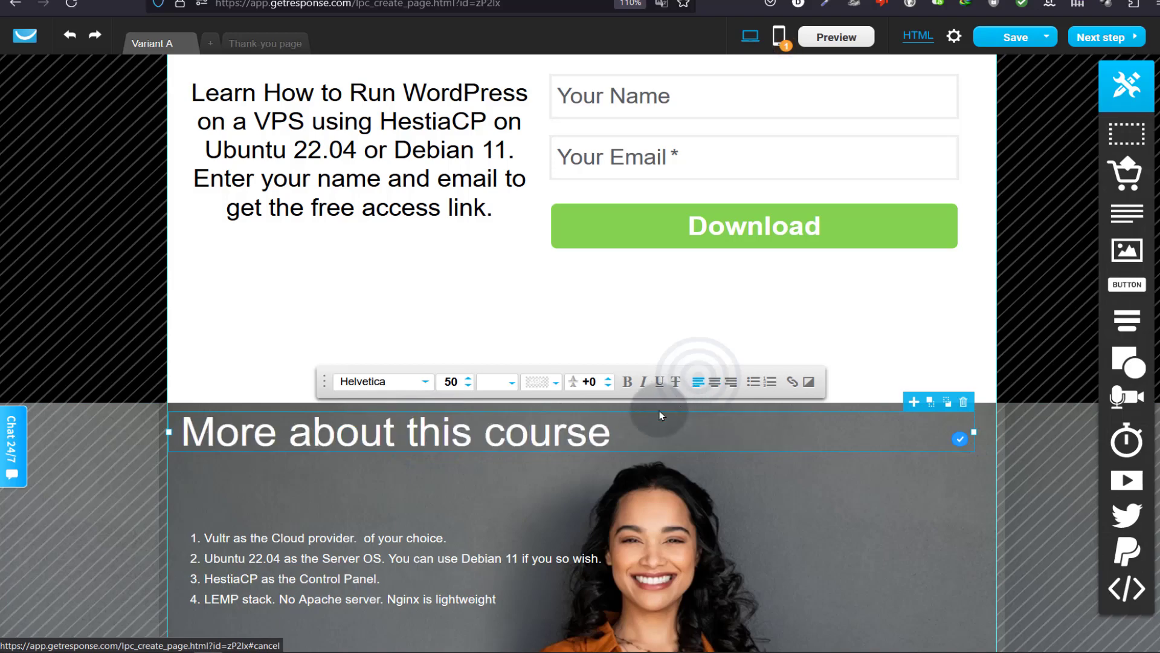
left_click(512, 499)
- Review the desktop page from the header through the course, shapes and video sections to the lower sign-up form
scroll(721, 499, "down", 5)
scroll(758, 405, "up", 3)
scroll(605, 423, "down", 5)
left_click(535, 454)
scroll(535, 454, "down", 8)
left_click(913, 511)
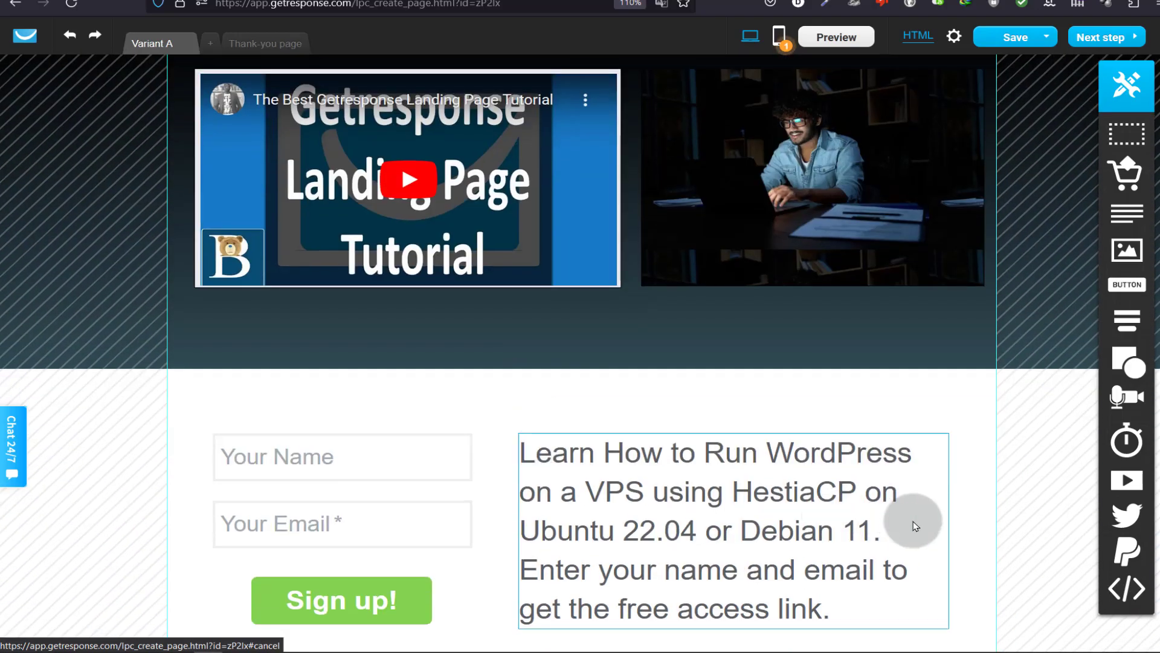
scroll(915, 505, "up", 20)
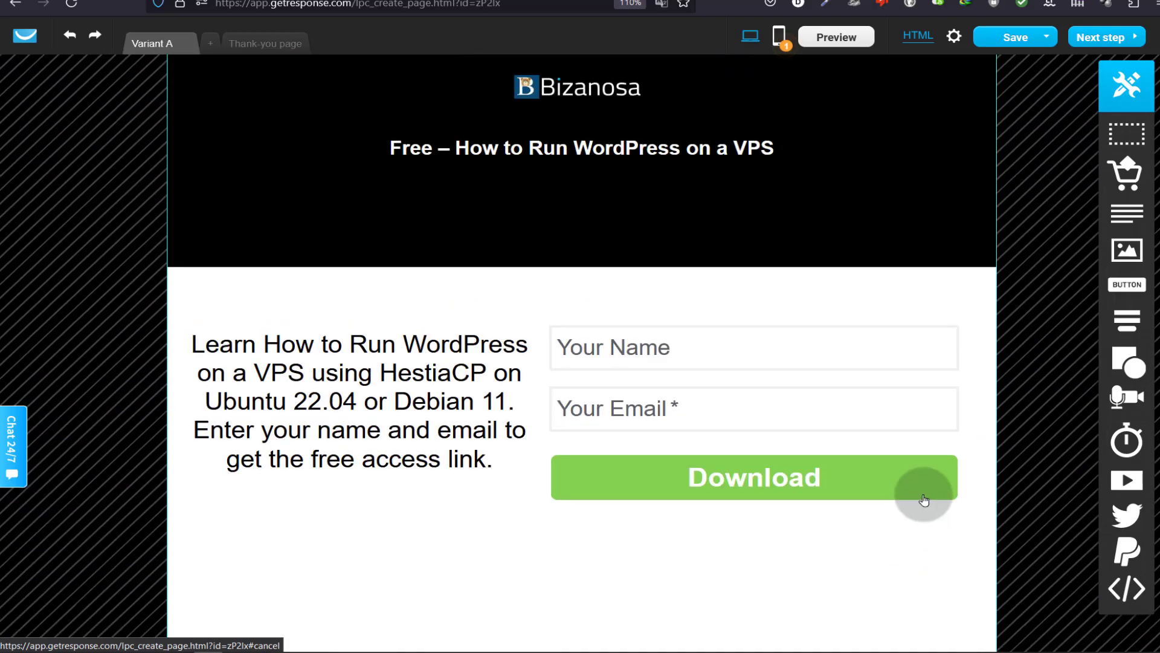
scroll(883, 546, "down", 10)
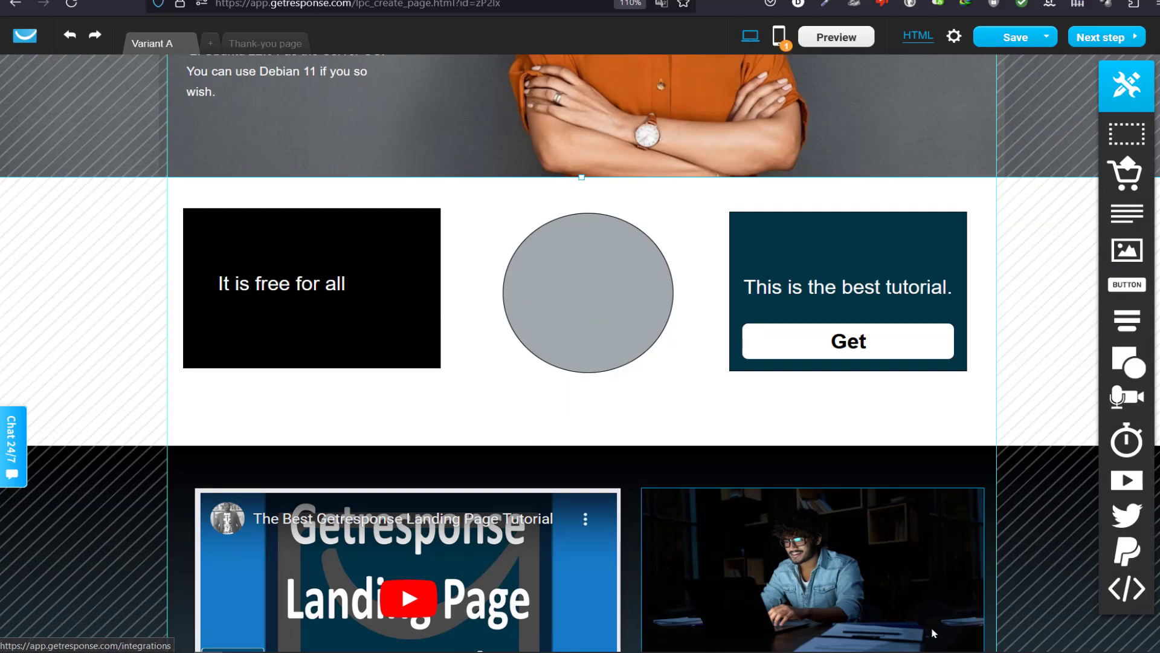
scroll(974, 570, "down", 4)
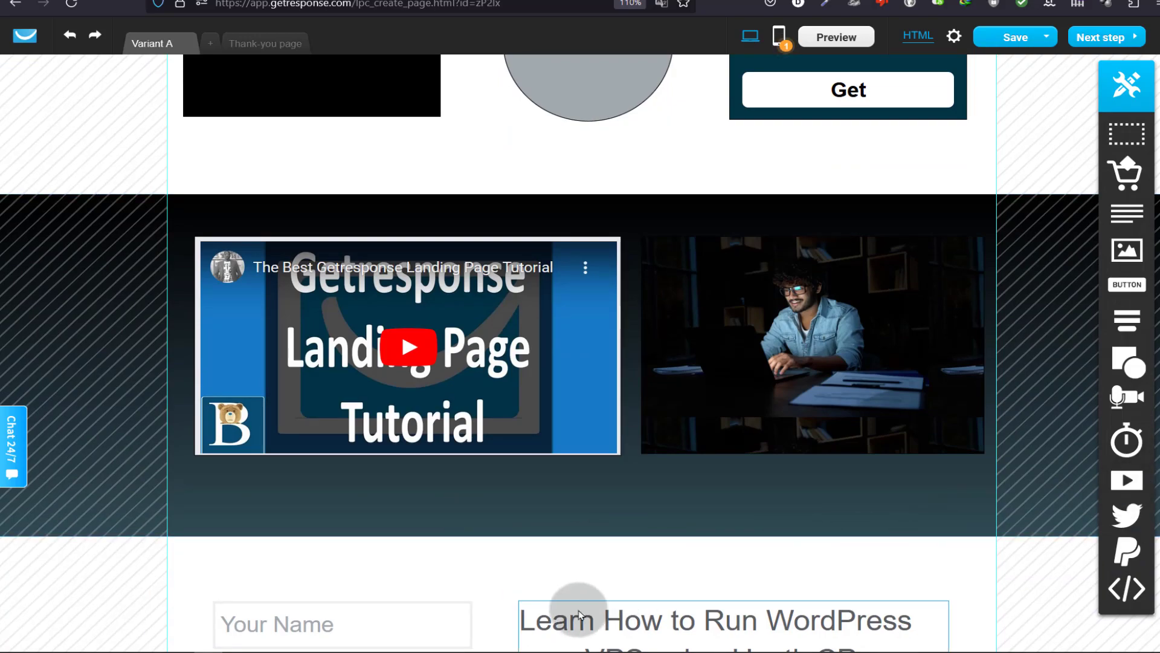
scroll(544, 584, "down", 4)
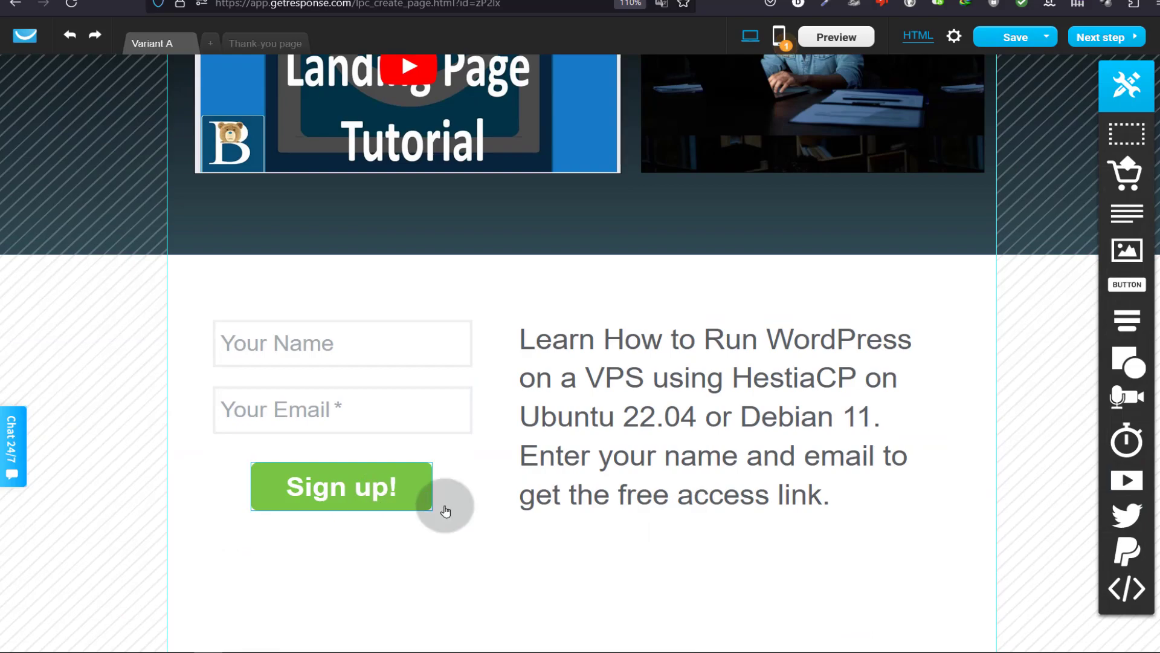
scroll(628, 491, "up", 1)
scroll(629, 491, "up", 4)
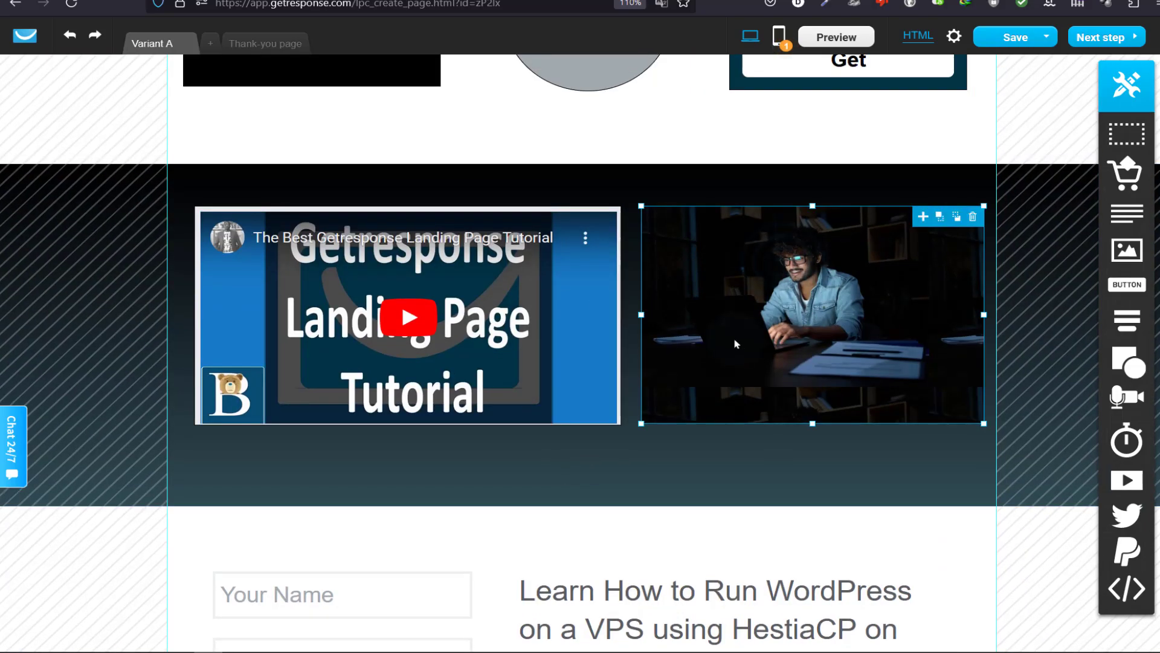
- Examine the available PayPal Buy Now and countdown elements and look over the desktop page's sections
mouse_move(1140, 558)
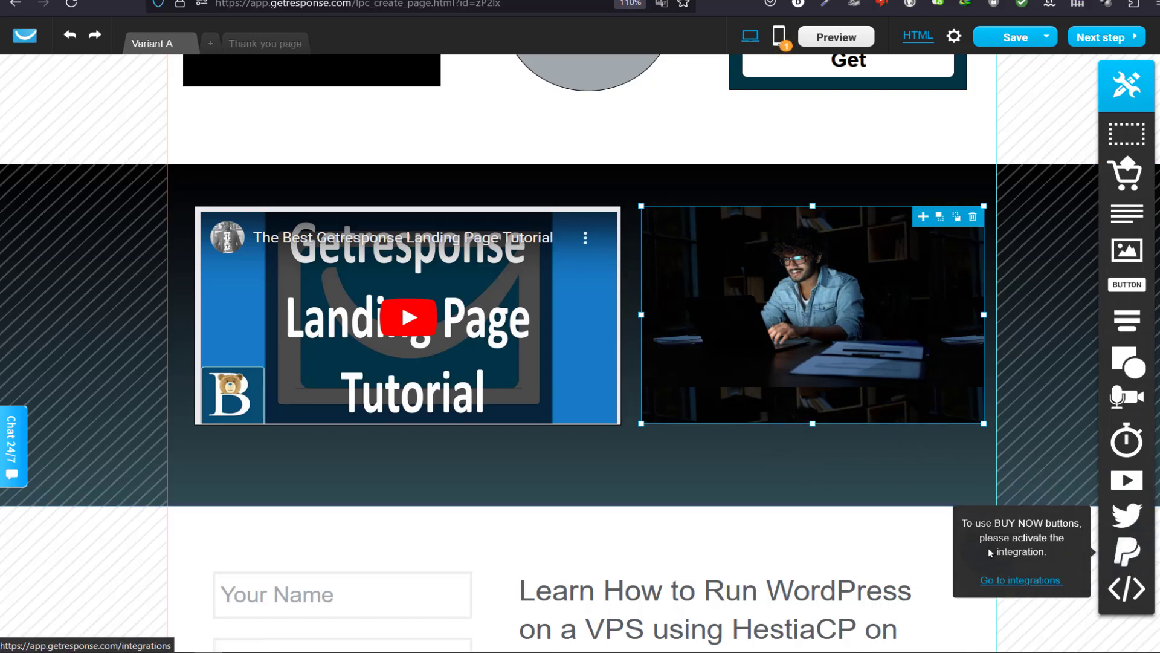
left_click(896, 468)
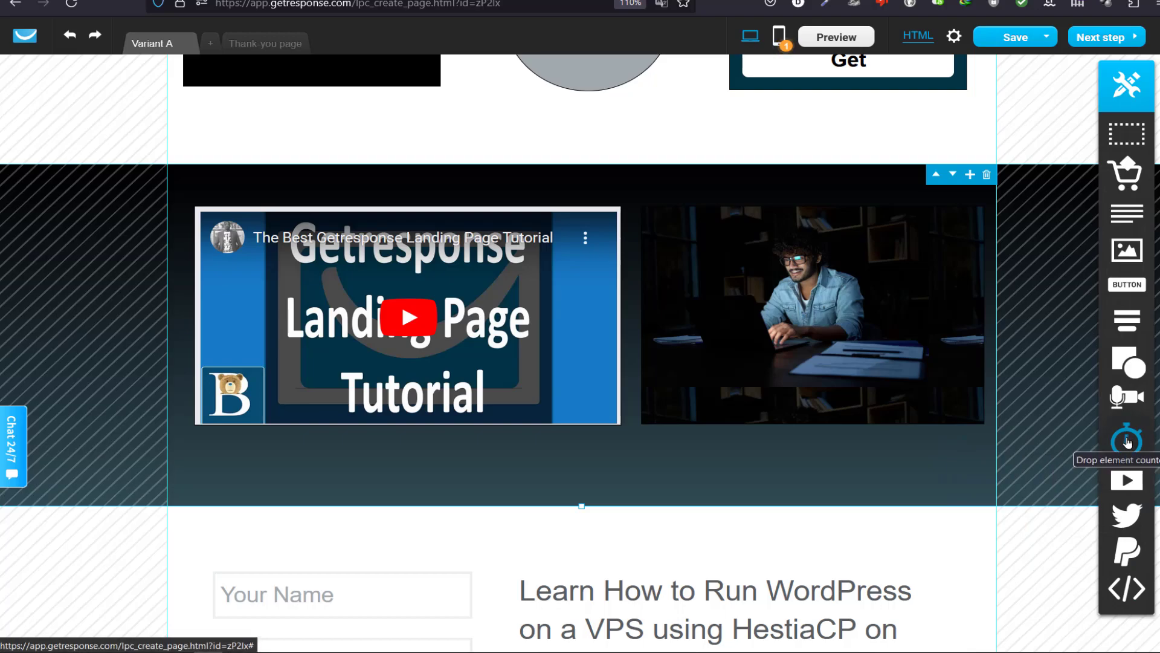
scroll(705, 471, "up", 9)
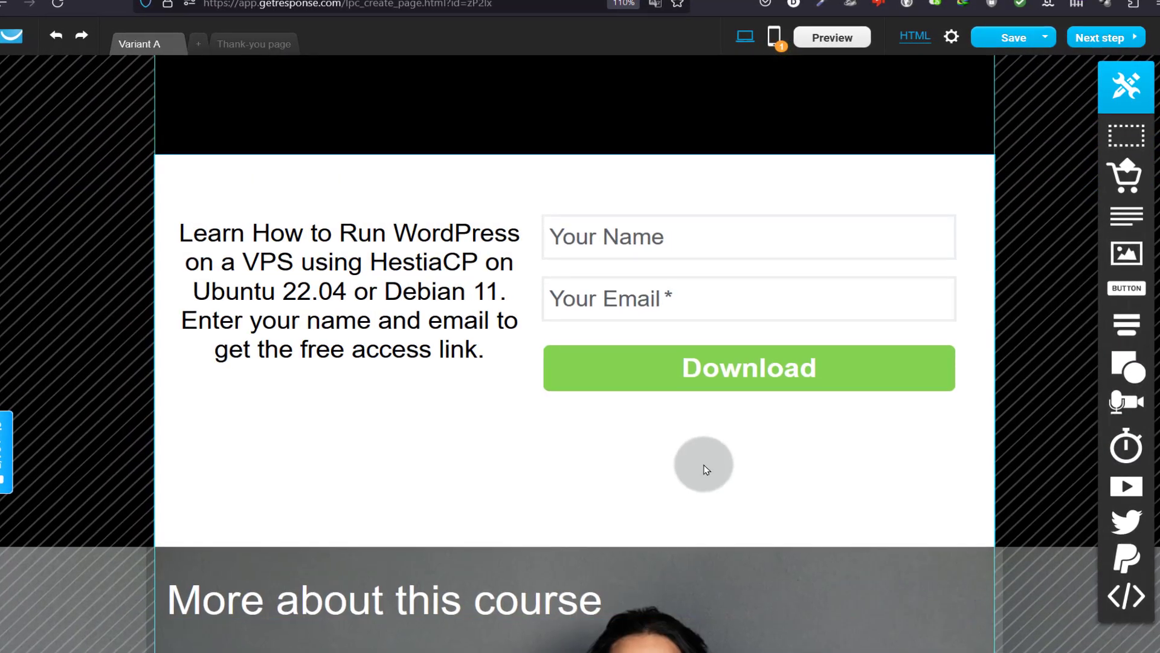
scroll(705, 468, "up", 2)
scroll(695, 478, "down", 15)
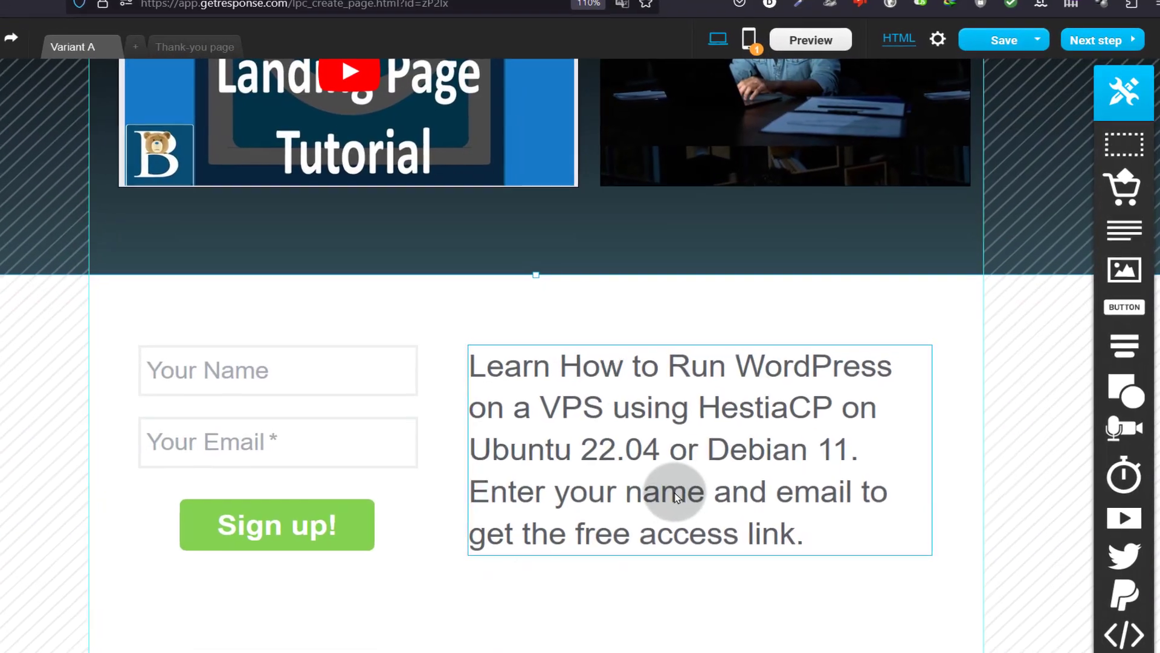
scroll(674, 494, "up", 15)
- View the page's saving options, including Save as template, and look over the desktop layout again
left_click(1013, 40)
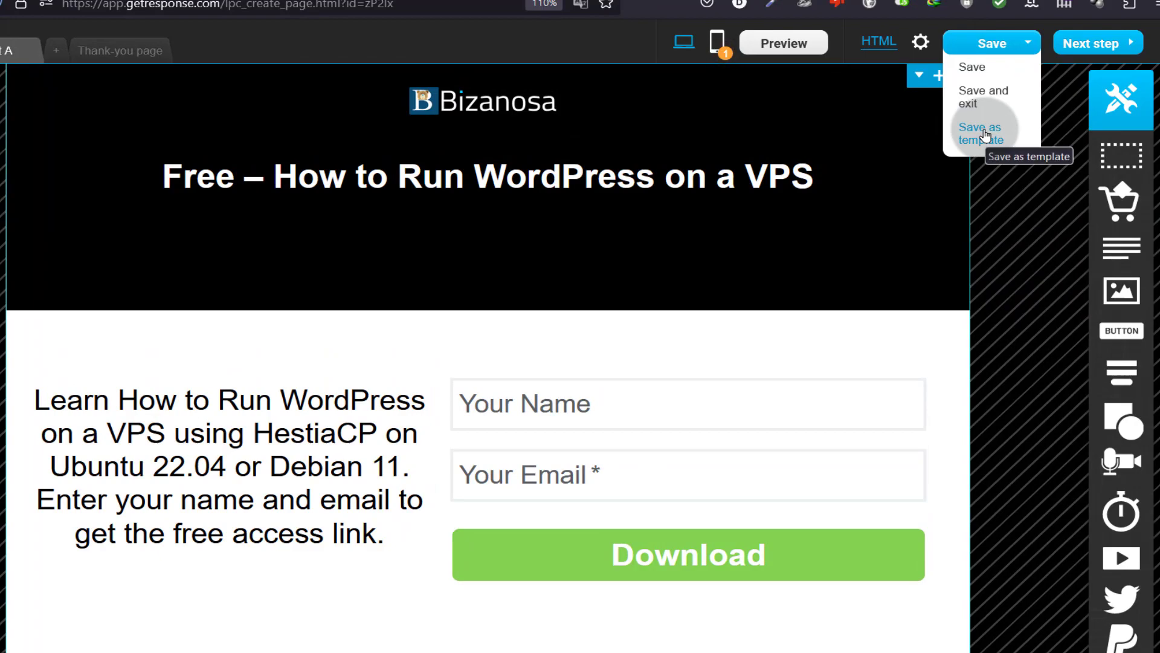
scroll(599, 226, "down", 10)
scroll(598, 224, "up", 10)
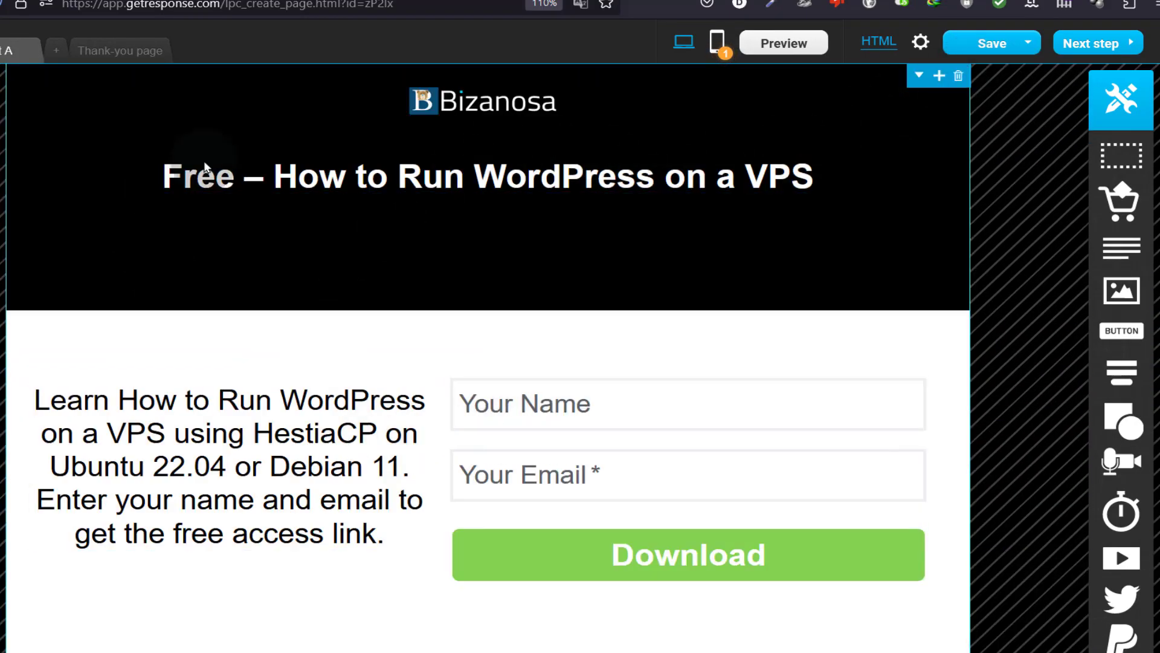
left_click(573, 426)
scroll(573, 427, "down", 15)
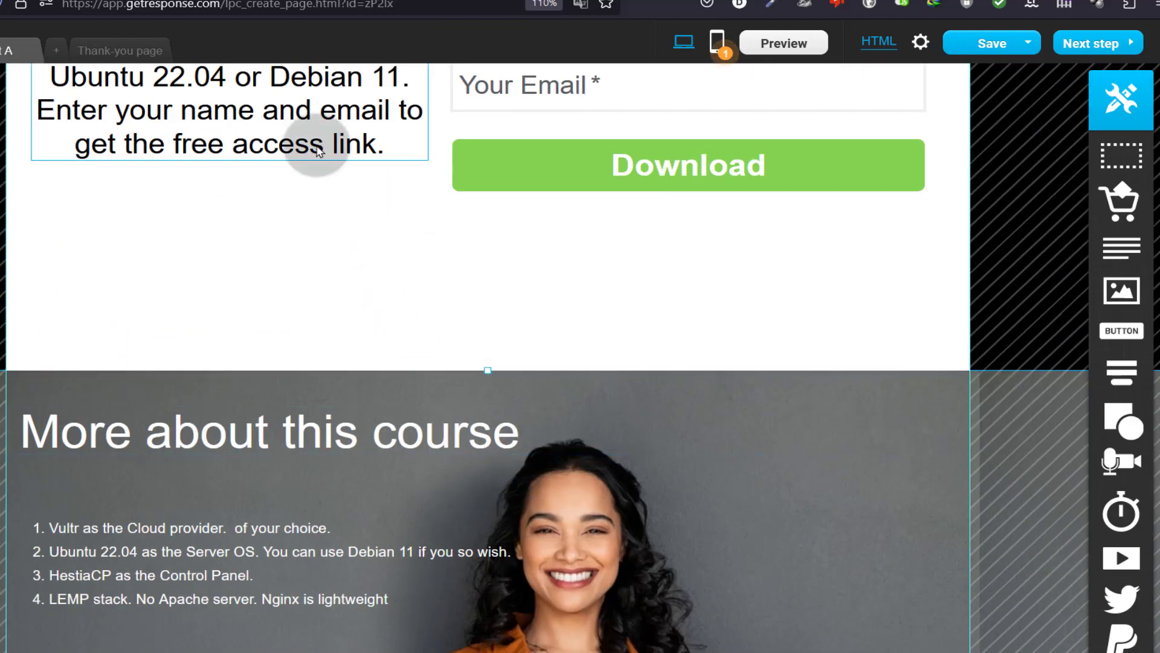
scroll(759, 552, "up", 10)
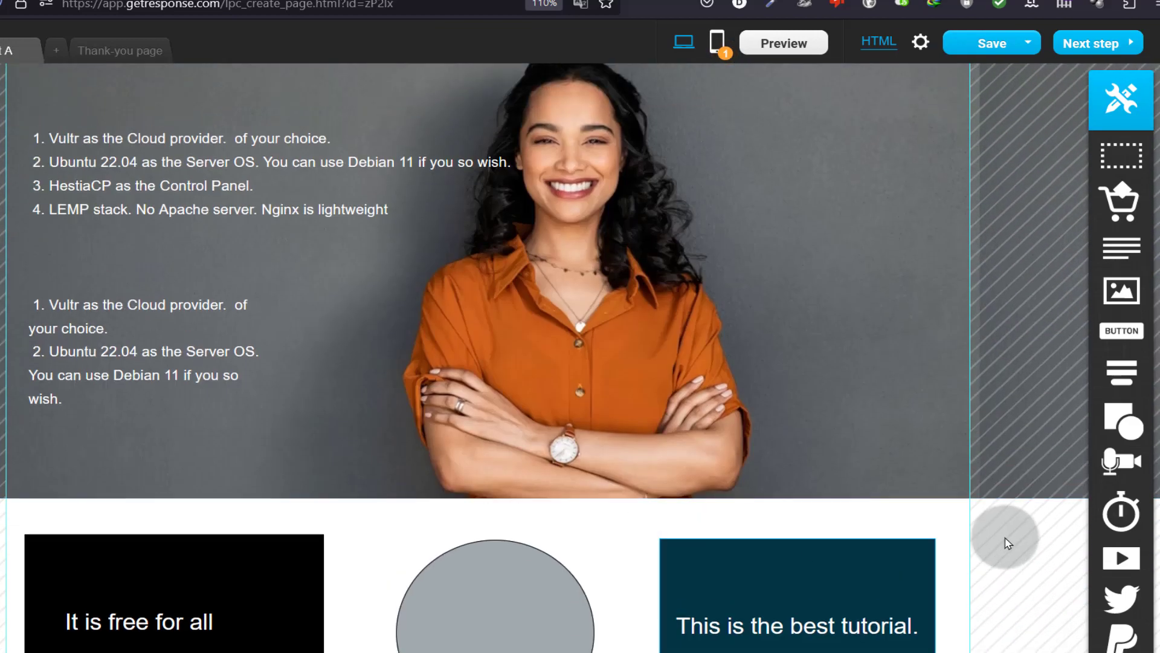
- Look over the desktop page's course, shapes, video and lower sign-up sections, checking the grey circle and the black box
scroll(562, 629, "down", 6)
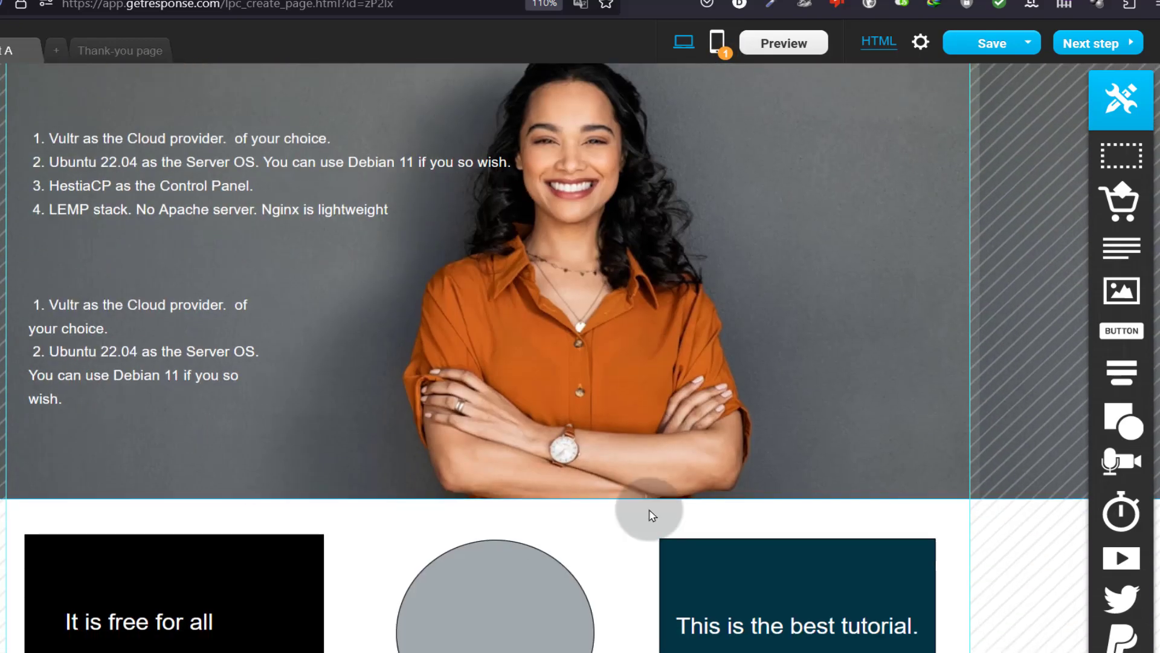
scroll(593, 368, "up", 3)
scroll(589, 375, "down", 3)
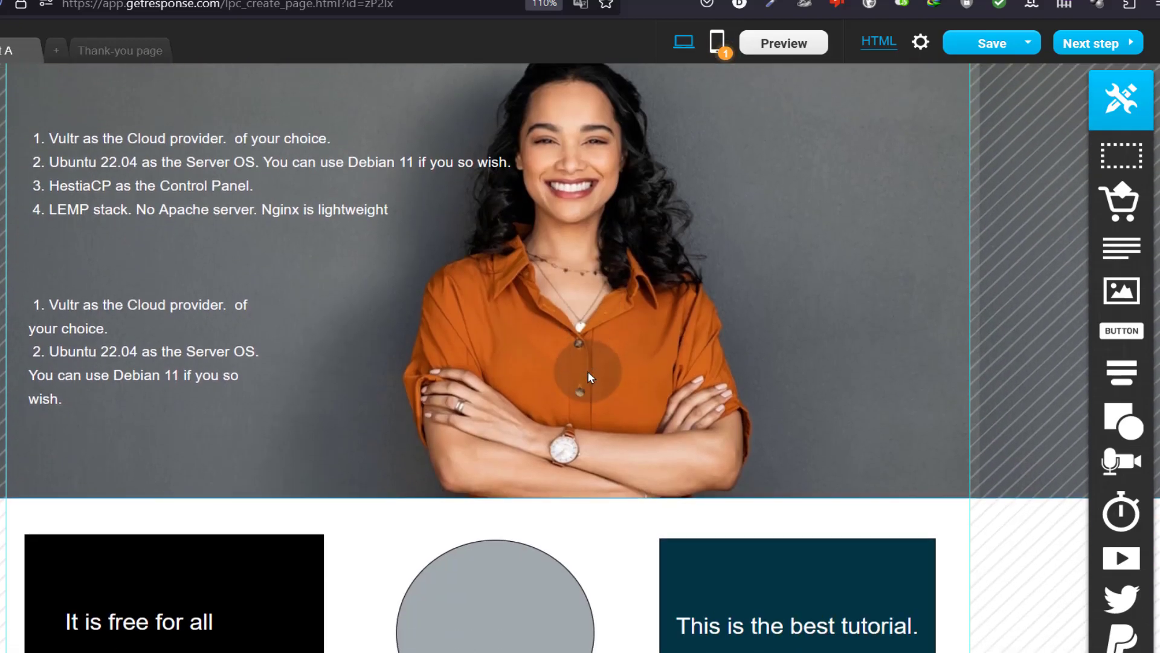
scroll(589, 381, "down", 5)
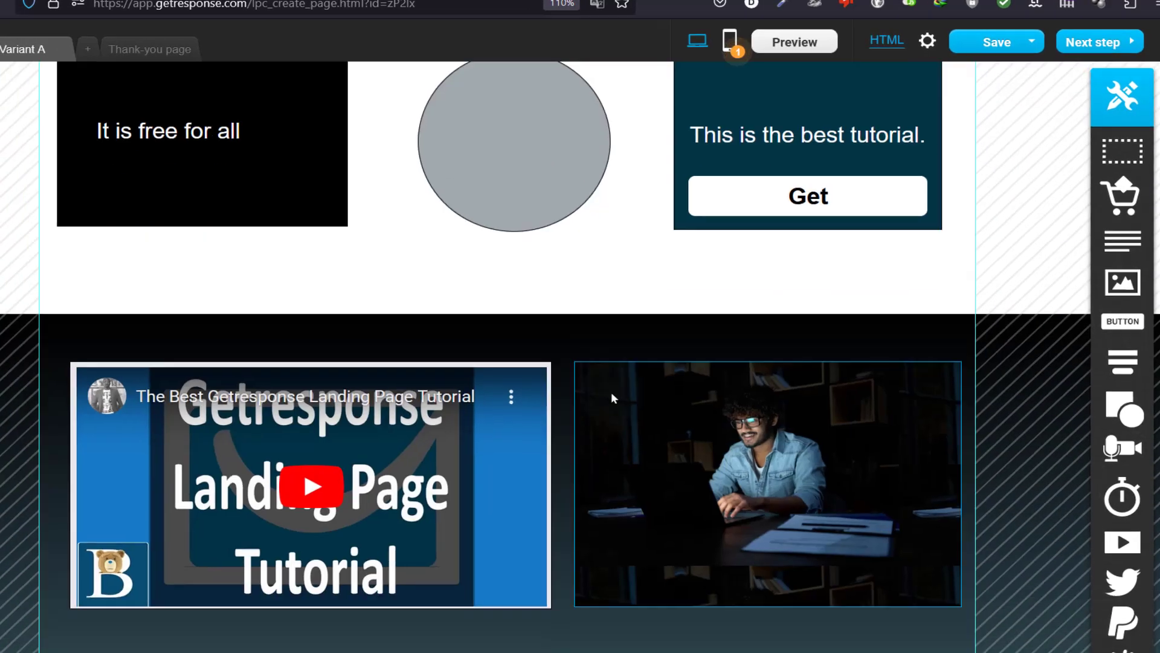
scroll(609, 393, "up", 3)
scroll(613, 423, "down", 3)
scroll(614, 472, "down", 5)
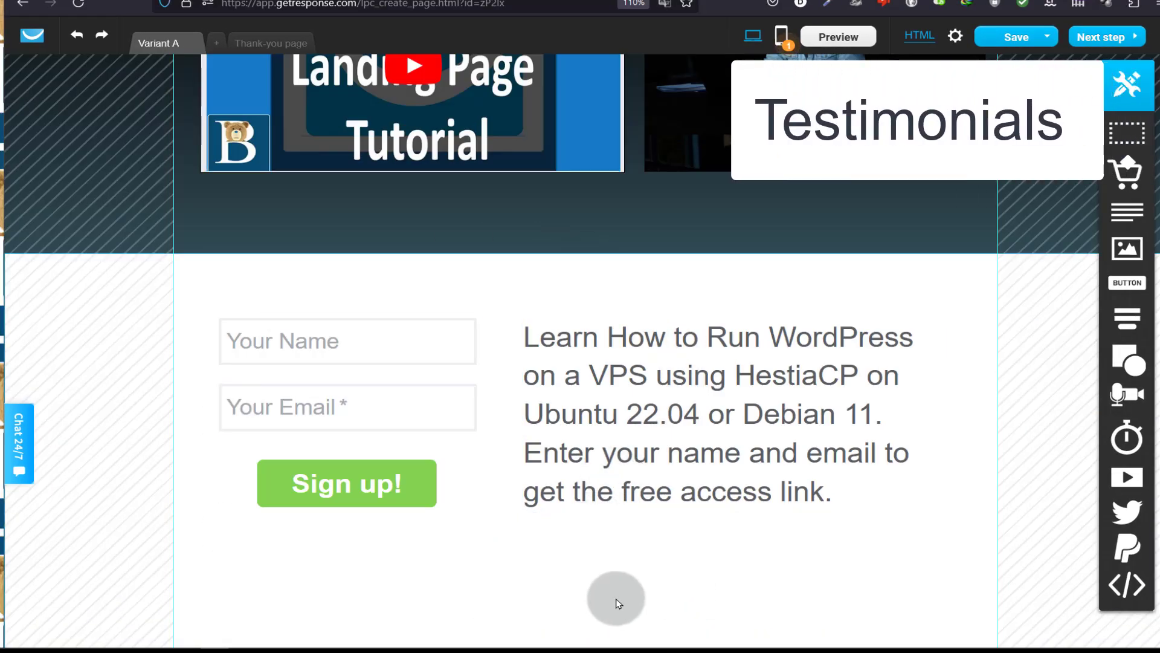
scroll(615, 599, "up", 3)
scroll(615, 602, "down", 3)
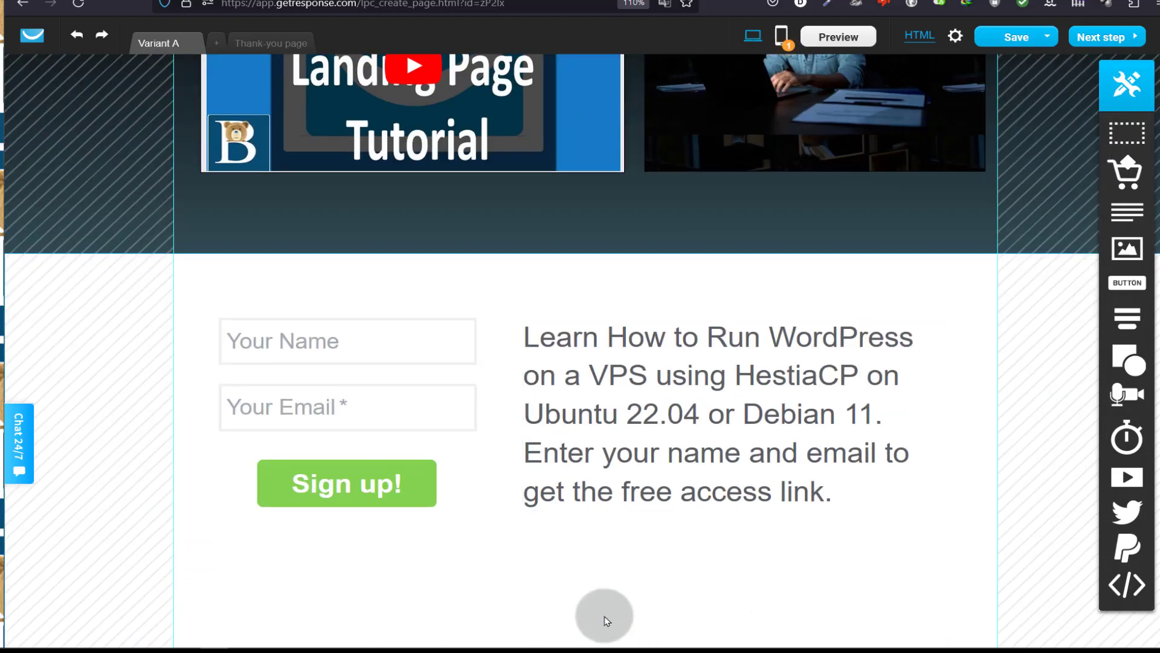
scroll(605, 616, "up", 5)
left_click(547, 389)
left_click(592, 424)
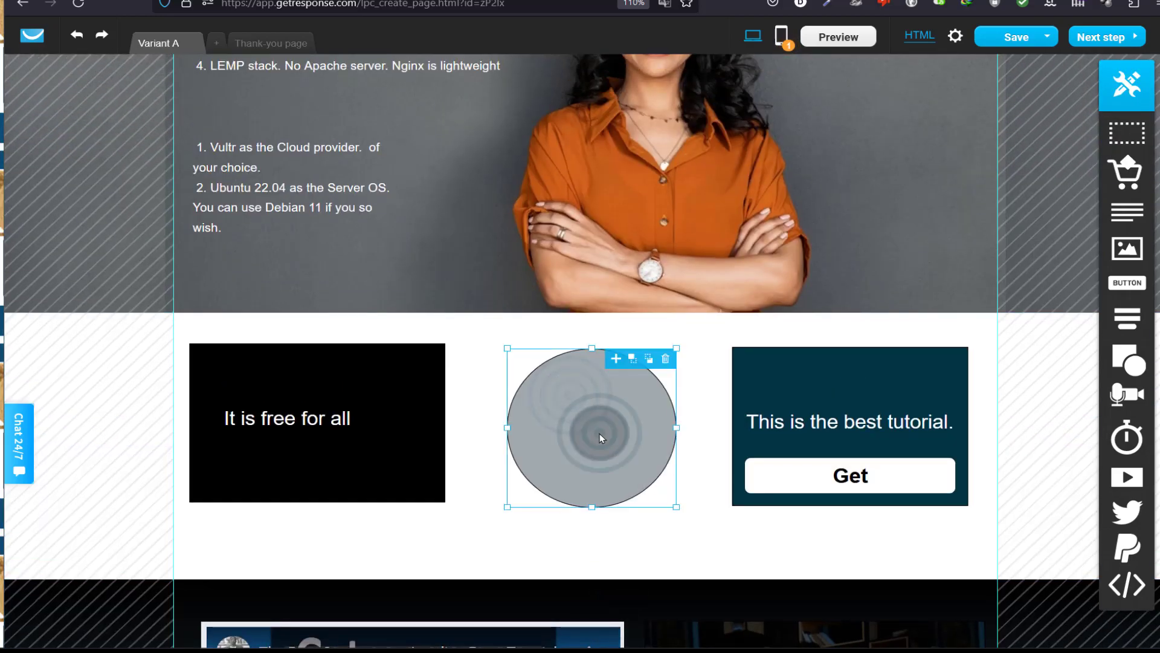
left_click(635, 445)
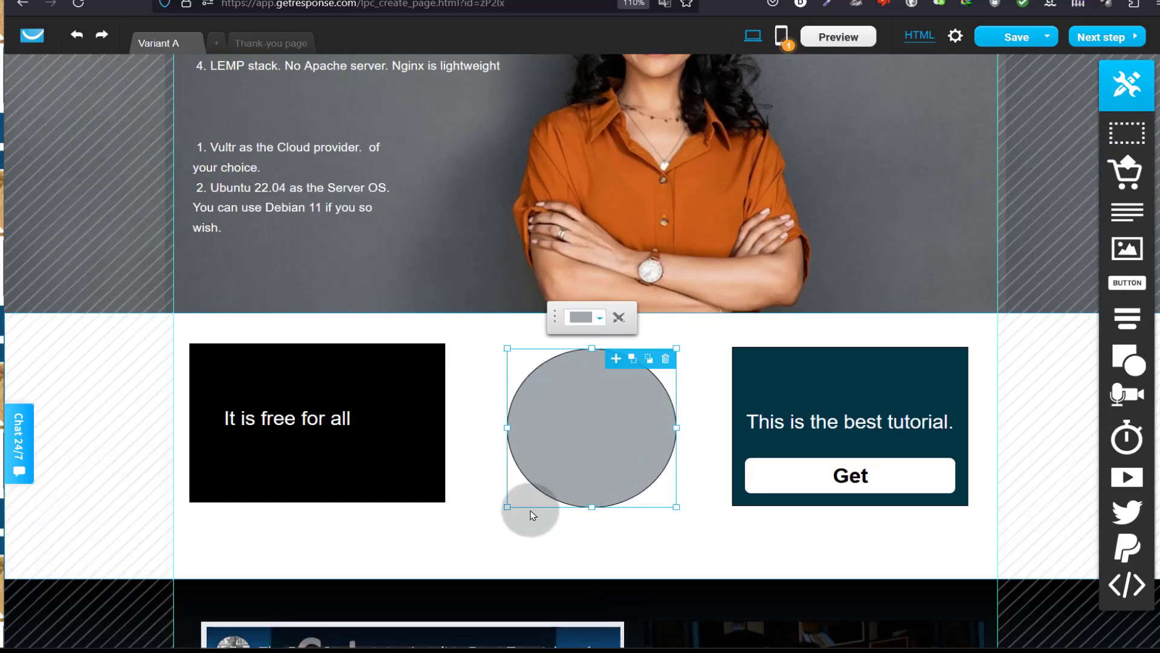
scroll(582, 560, "down", 10)
scroll(582, 560, "up", 13)
left_click(322, 580)
scroll(324, 536, "down", 5)
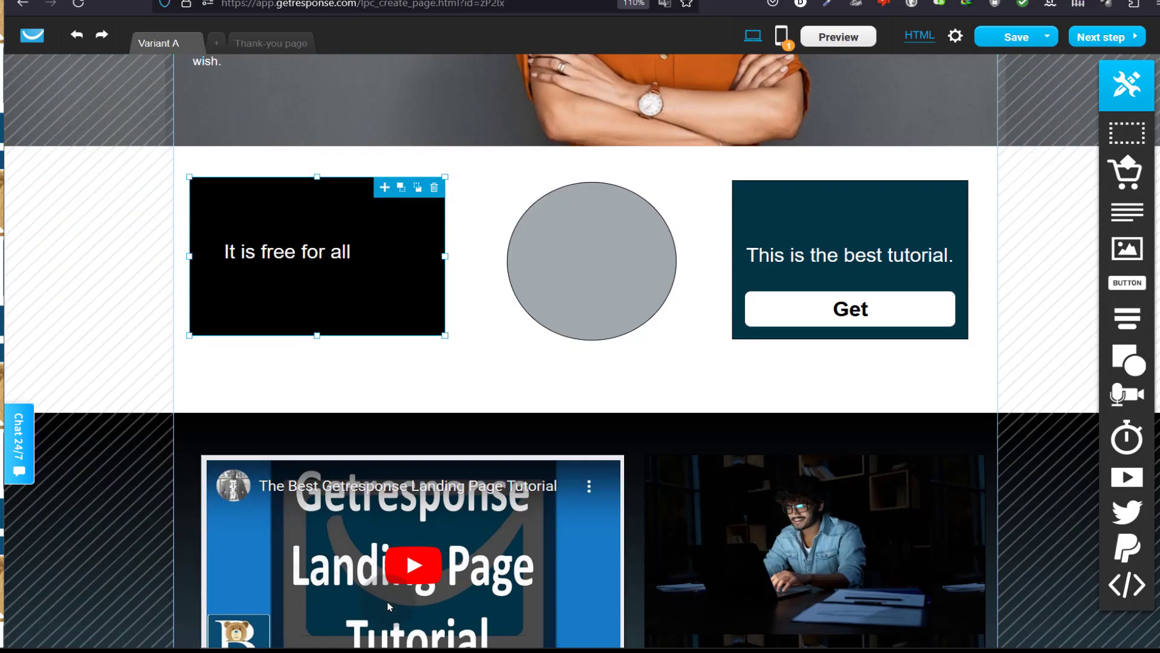
- Save the landing page
scroll(780, 508, "down", 4)
scroll(774, 502, "up", 1)
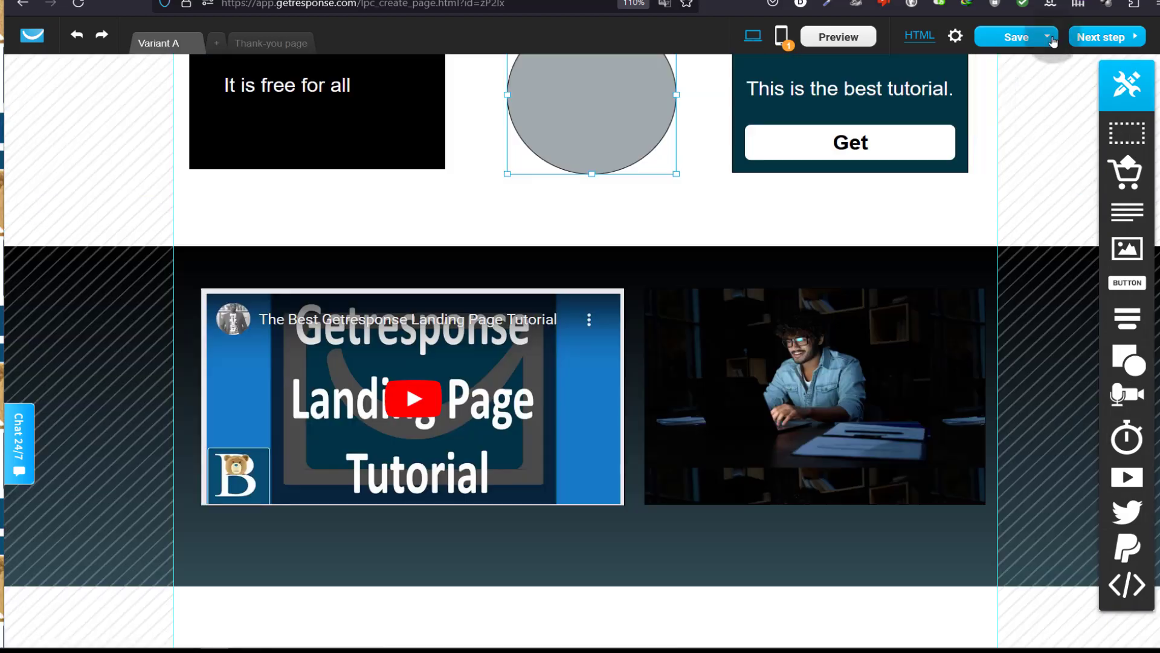
left_click(1047, 36)
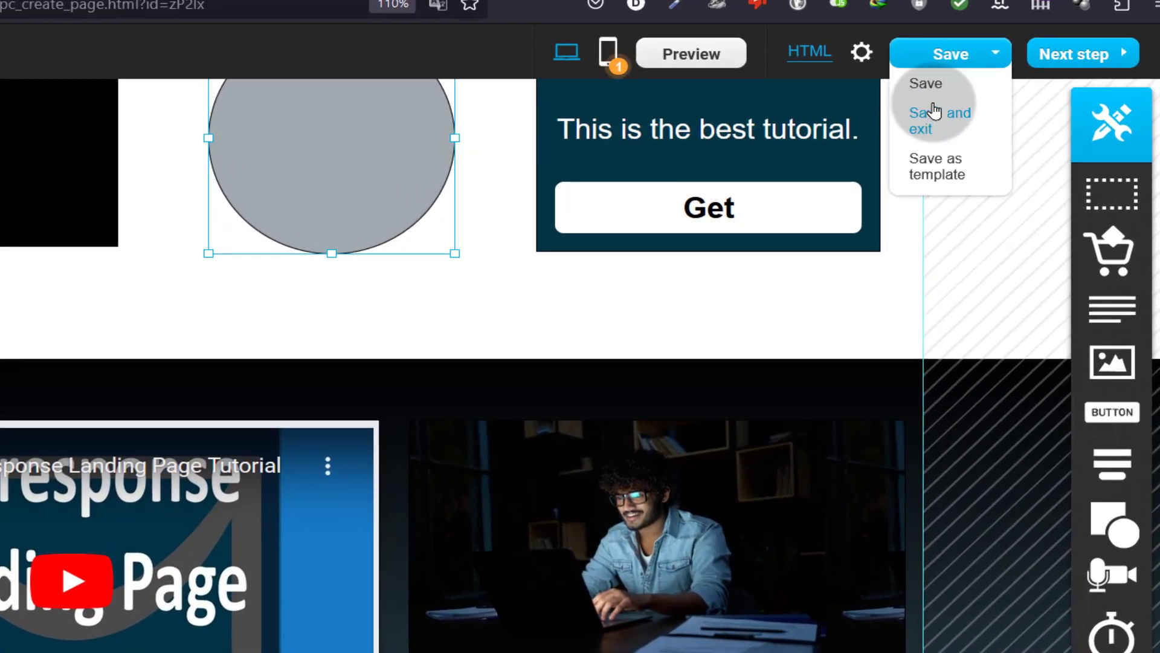
left_click(934, 86)
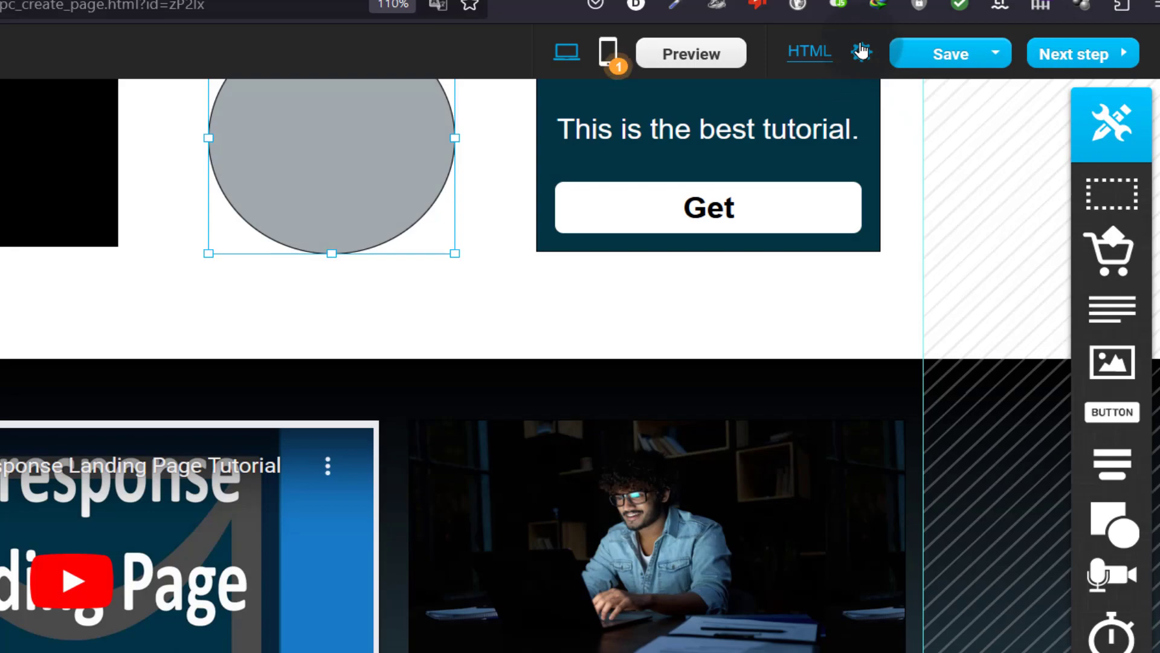
- In the page's SEO settings, copy the title "How to Run WordPress on a VPS" into the description
left_click(862, 52)
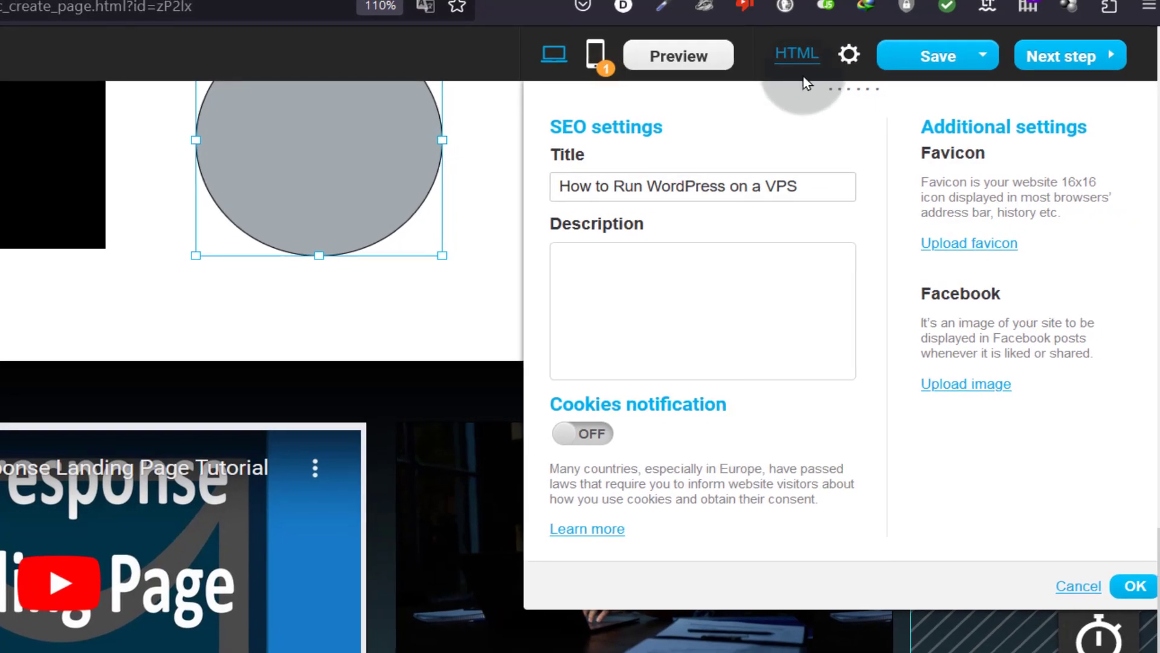
left_click(623, 190)
left_click(559, 272)
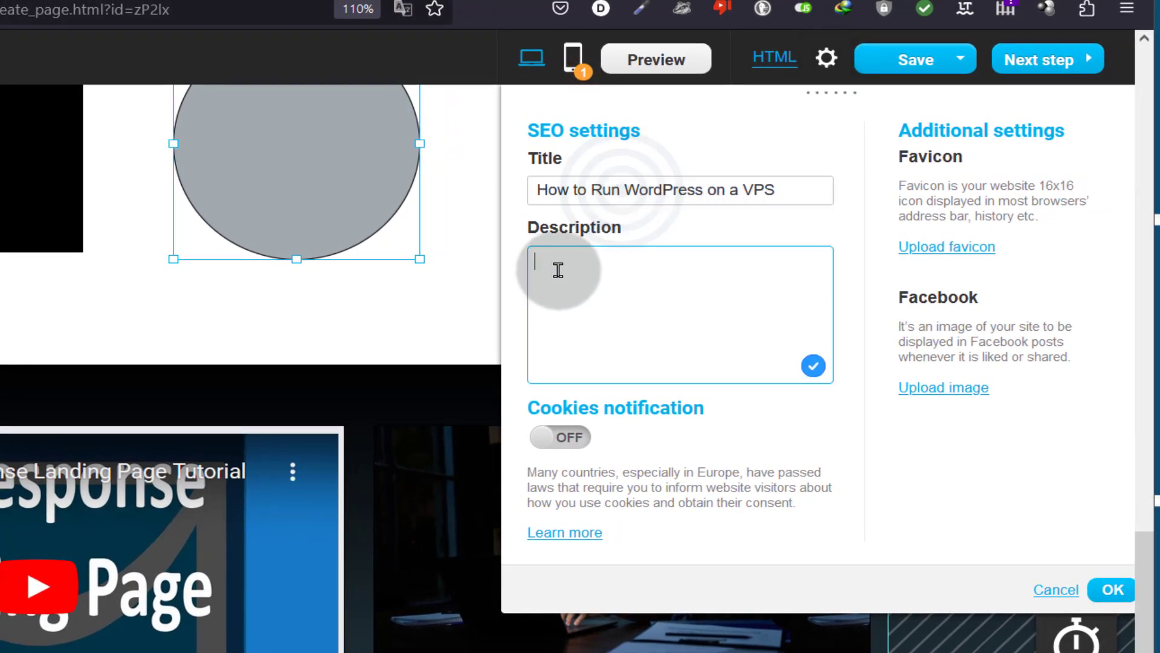
triple_click(768, 190)
right_click(763, 189)
left_click(846, 298)
left_click(596, 270)
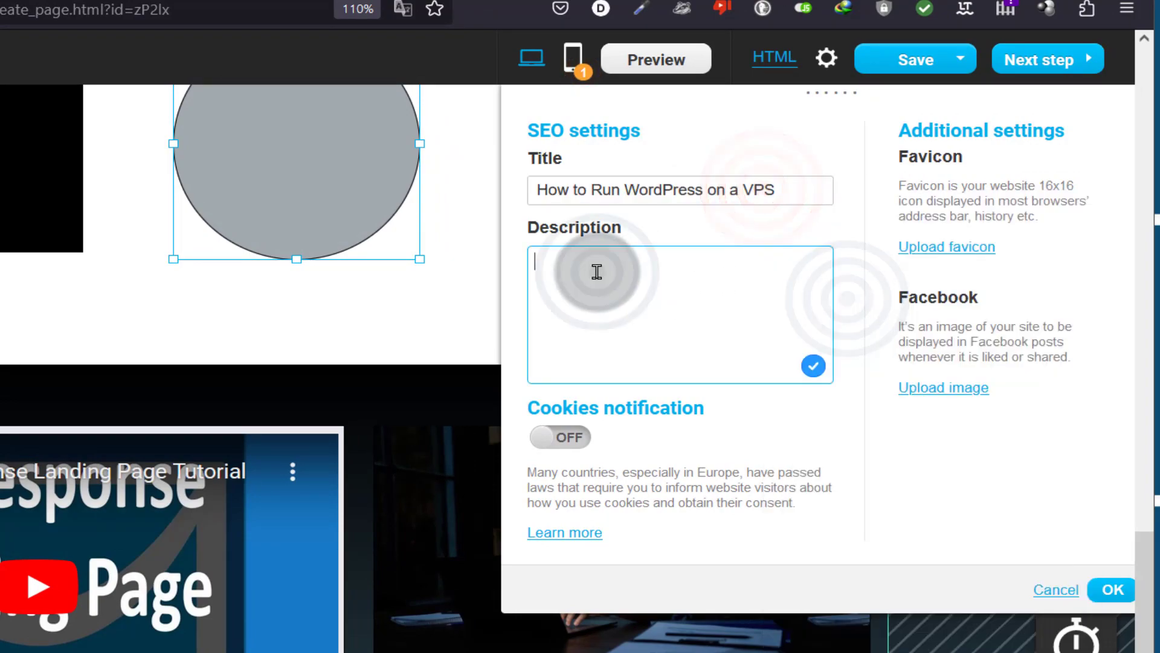
right_click(622, 293)
left_click(662, 426)
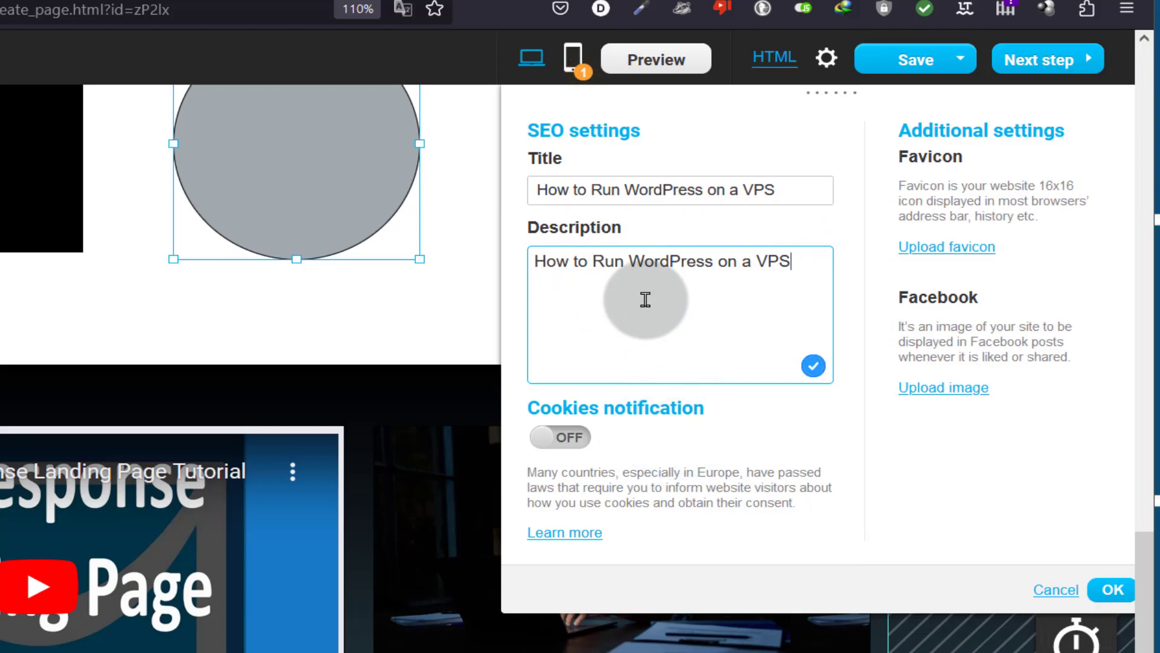
left_click_drag(805, 258, 622, 324)
left_click(634, 327)
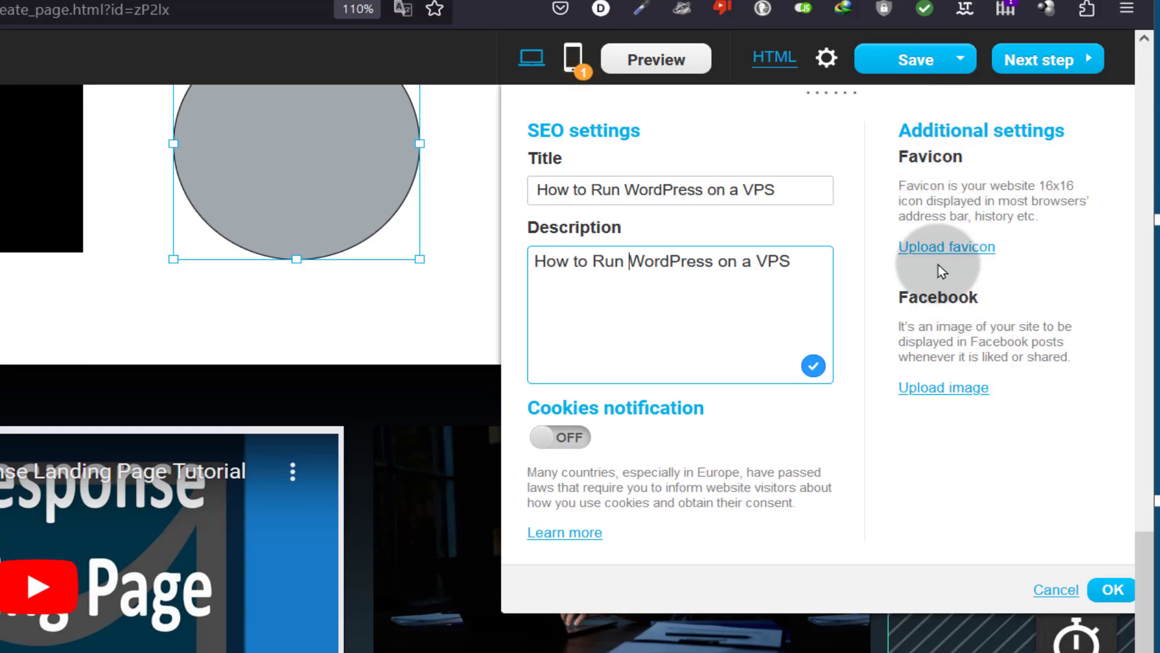
- Set the white-dot-bizanosa logo from the stored files as the favicon and confirm the page settings
left_click(932, 247)
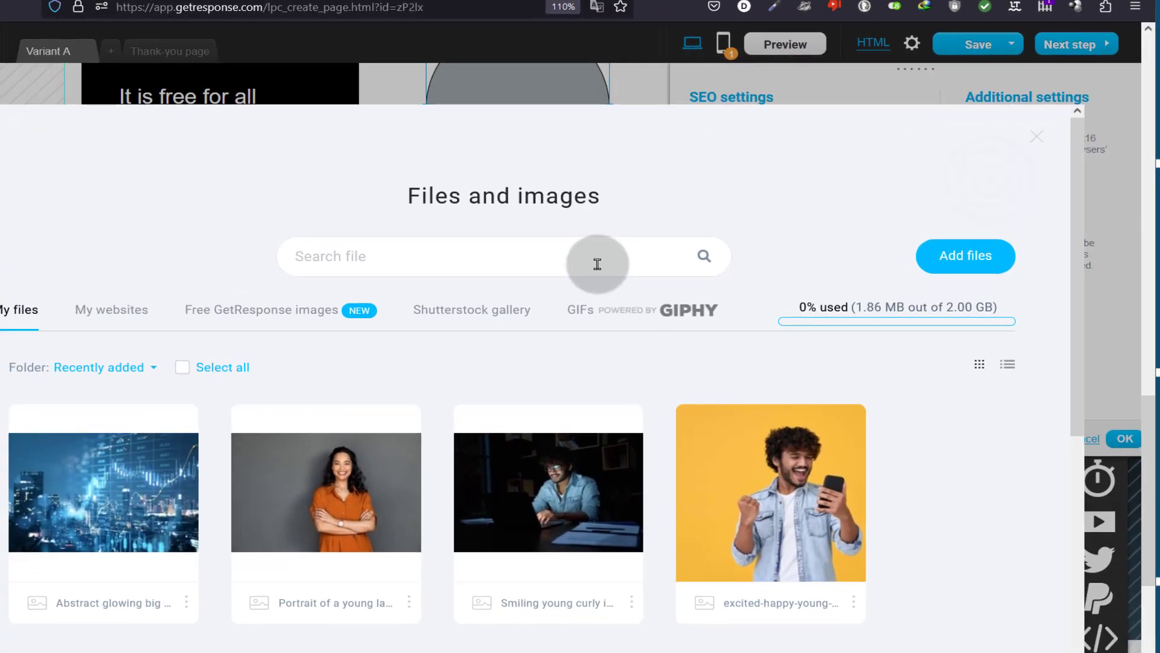
left_click(115, 311)
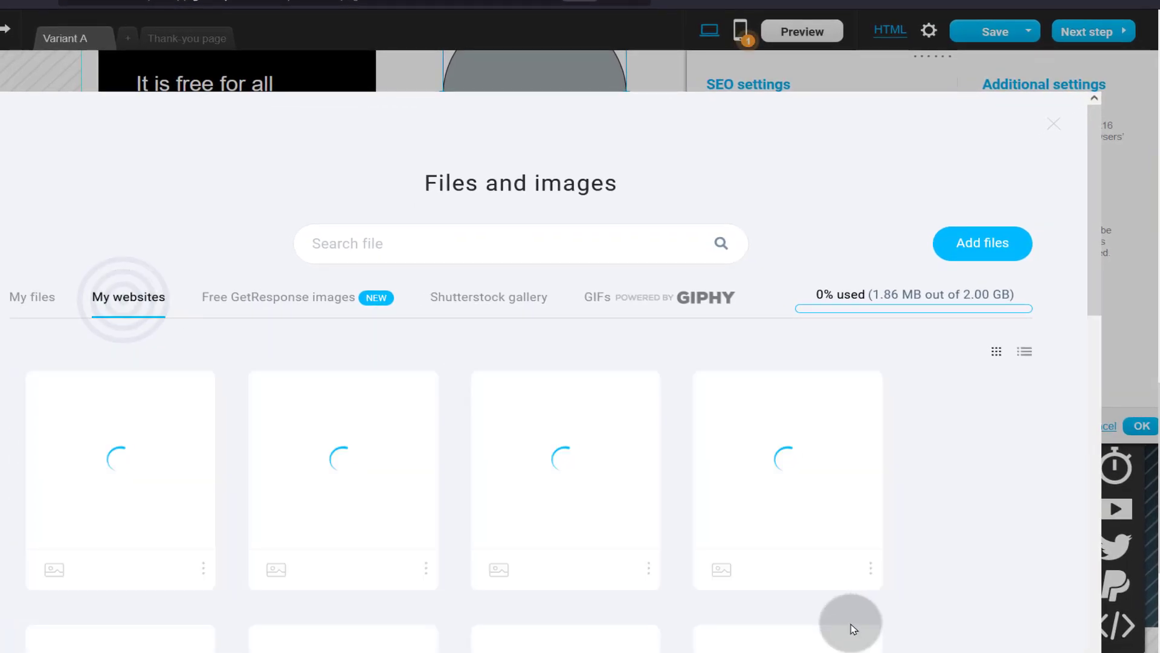
left_click(27, 300)
scroll(623, 484, "down", 6)
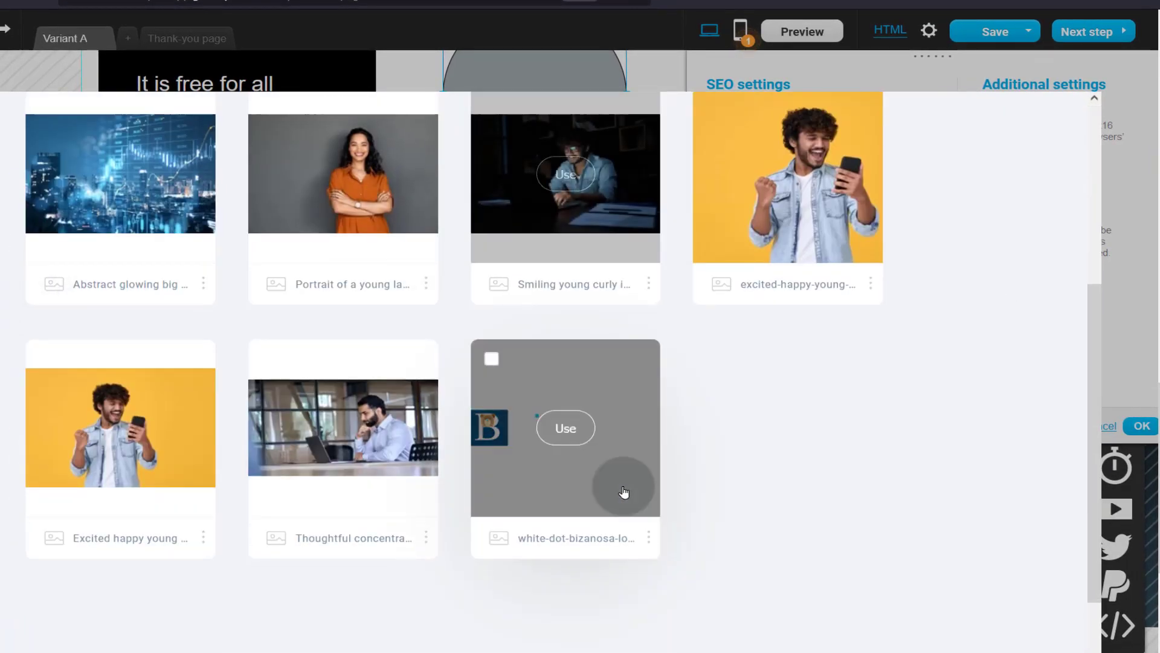
mouse_move(479, 329)
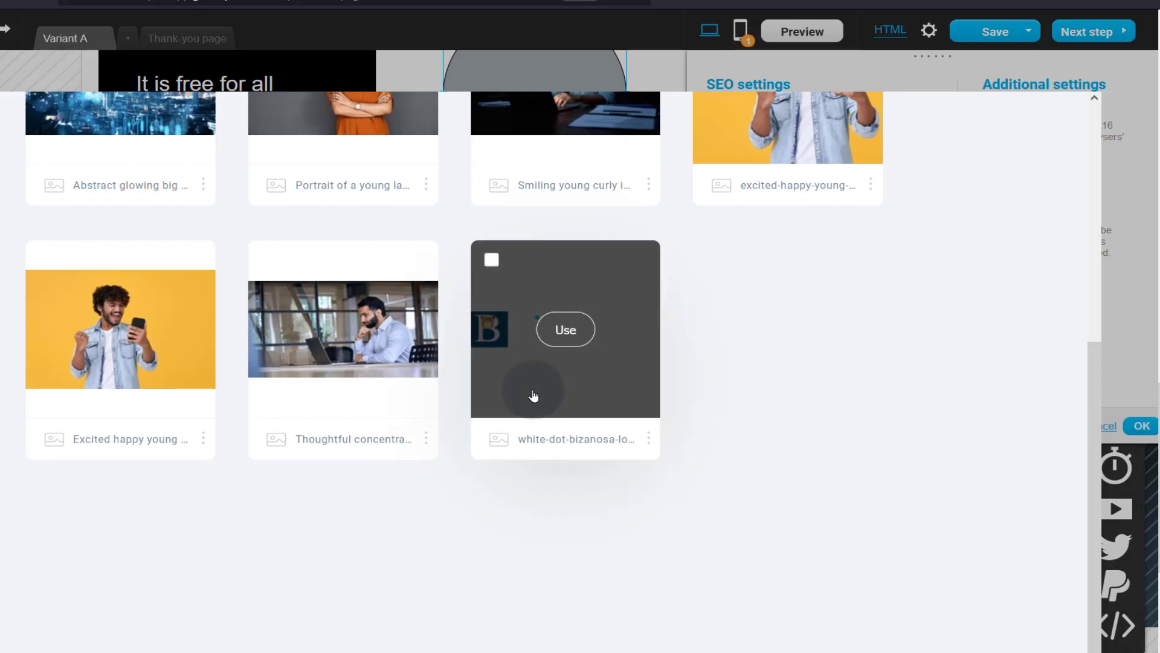
left_click(558, 332)
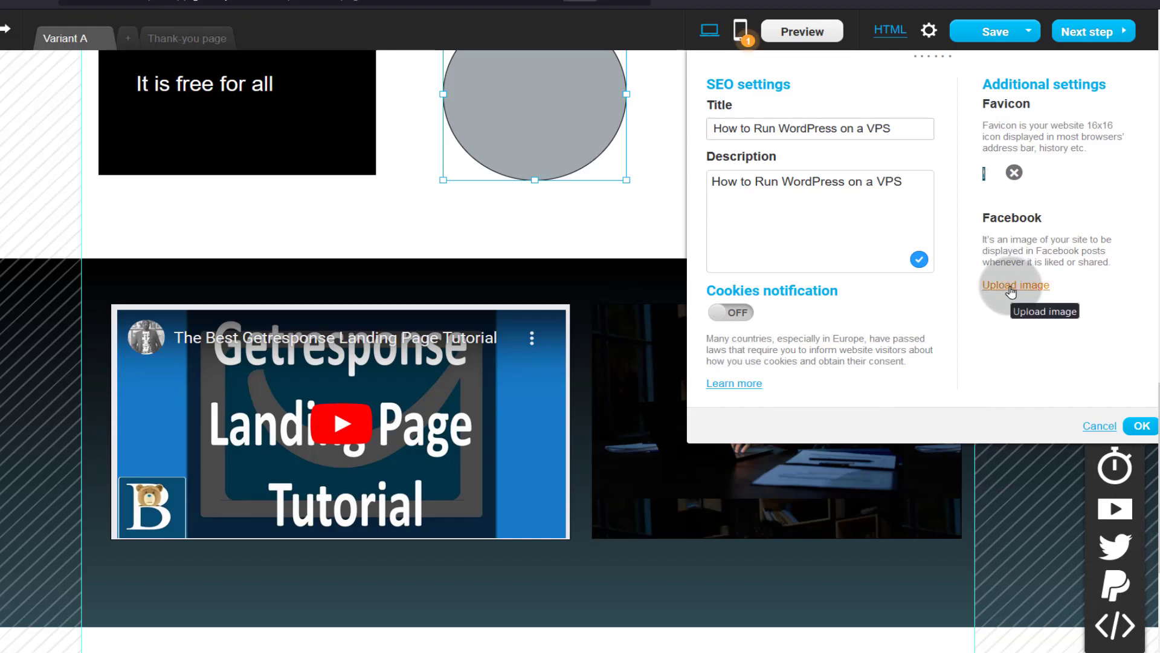
left_click(1142, 428)
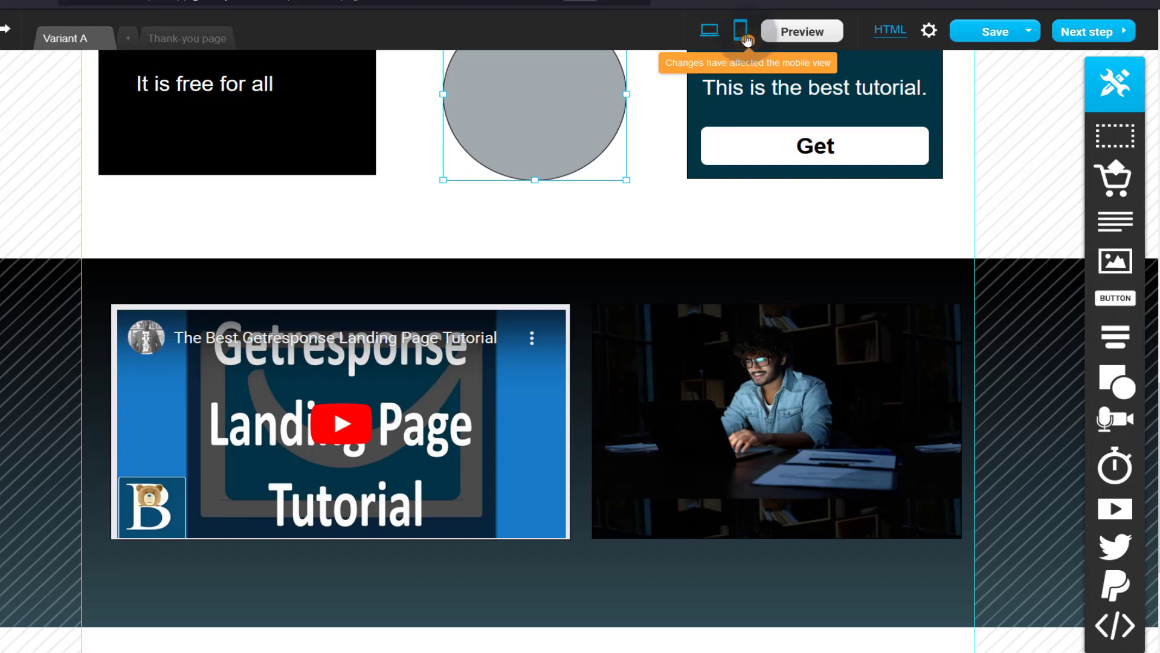
- Switch to the mobile version, check its layout and save the page again
left_click(745, 37)
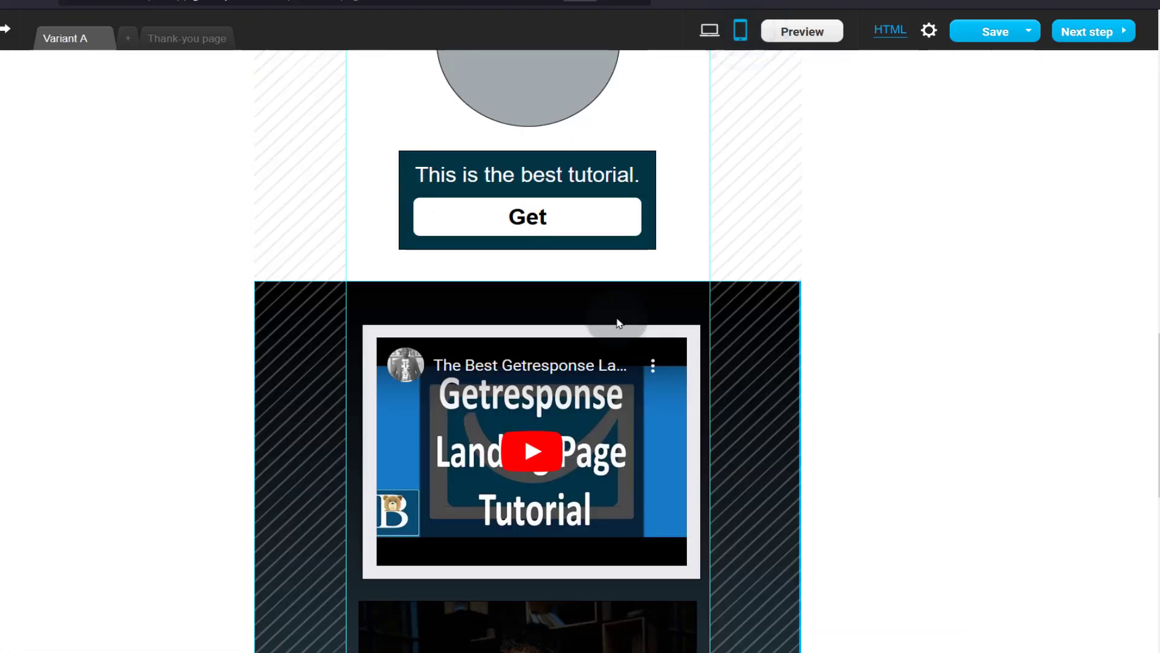
scroll(623, 319, "down", 6)
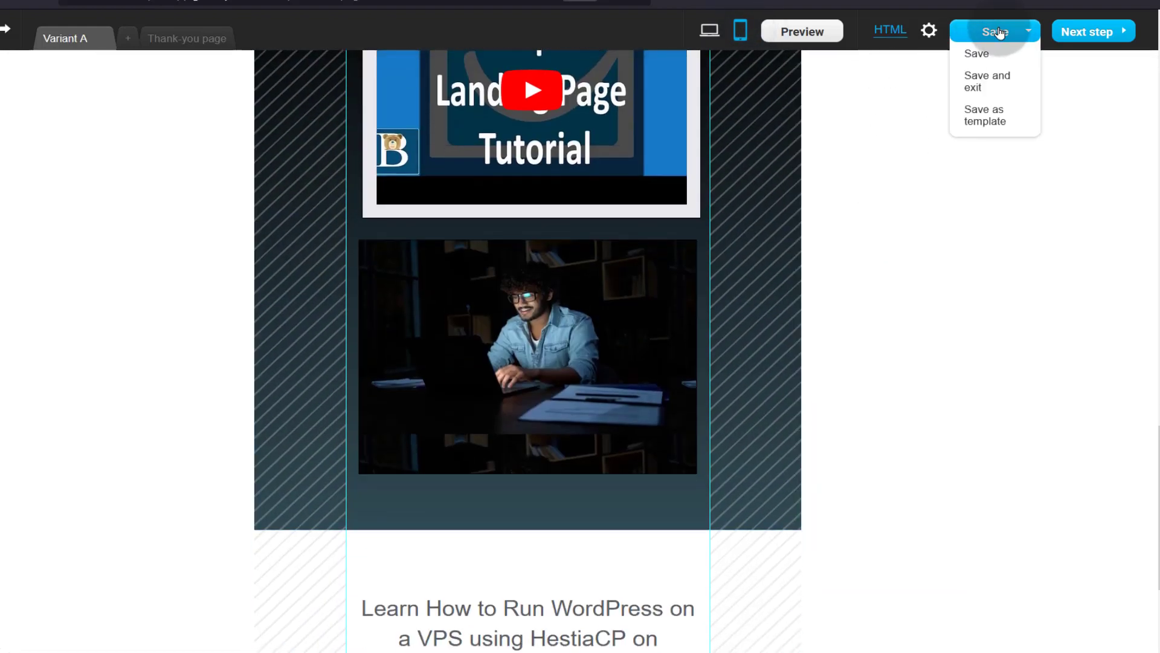
left_click(1000, 33)
left_click(812, 167)
scroll(683, 336, "down", 6)
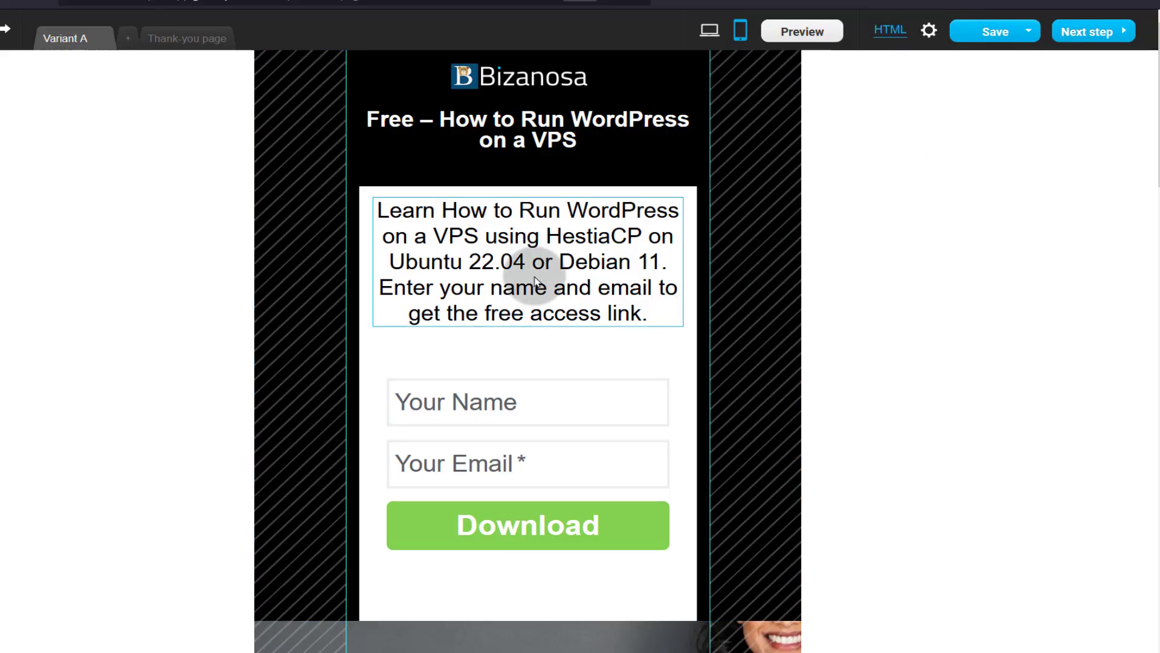
- Check the HTML code editing option, decline to continue and look over the mobile layout
left_click(891, 31)
left_click(405, 370)
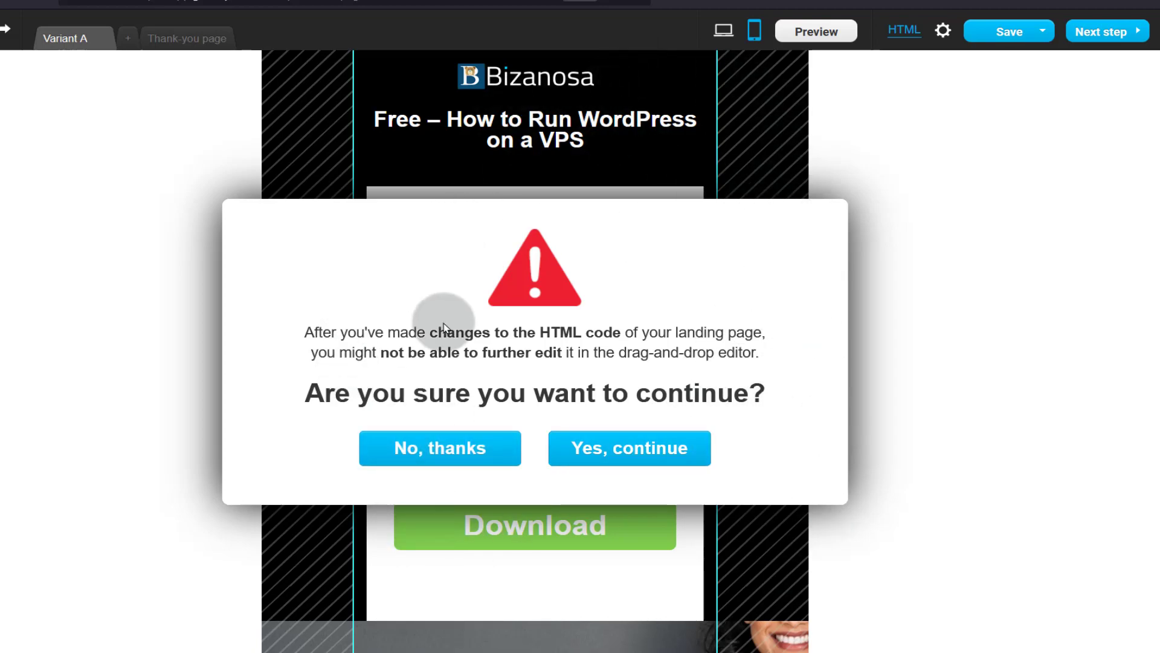
left_click(451, 446)
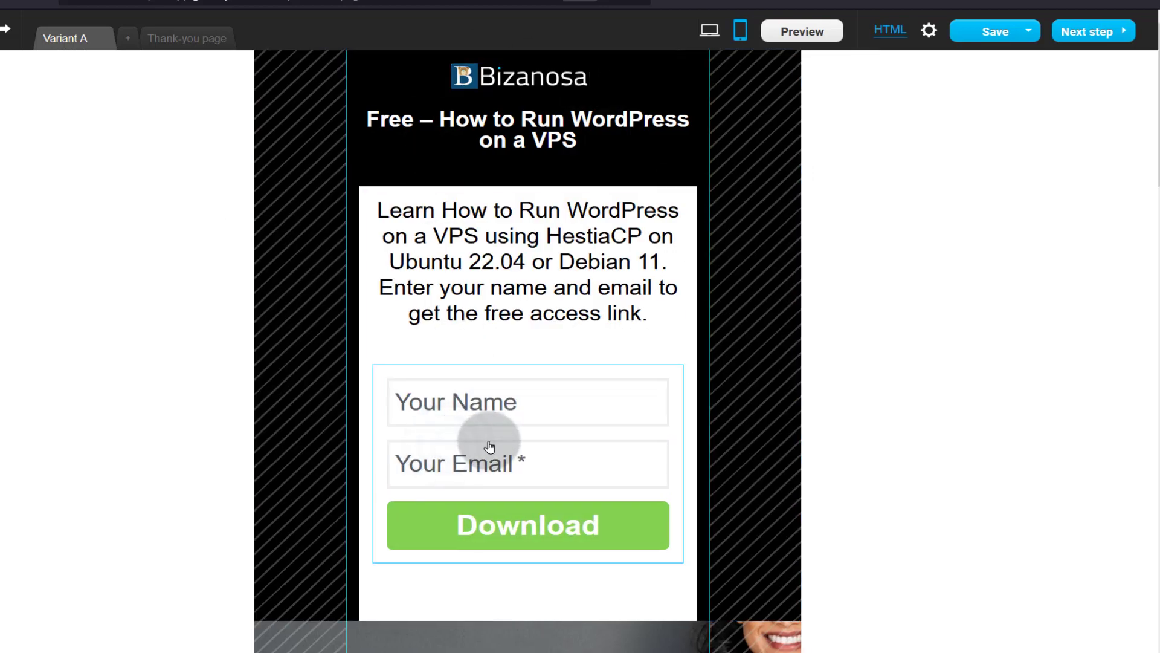
scroll(489, 446, "down", 5)
scroll(479, 411, "up", 5)
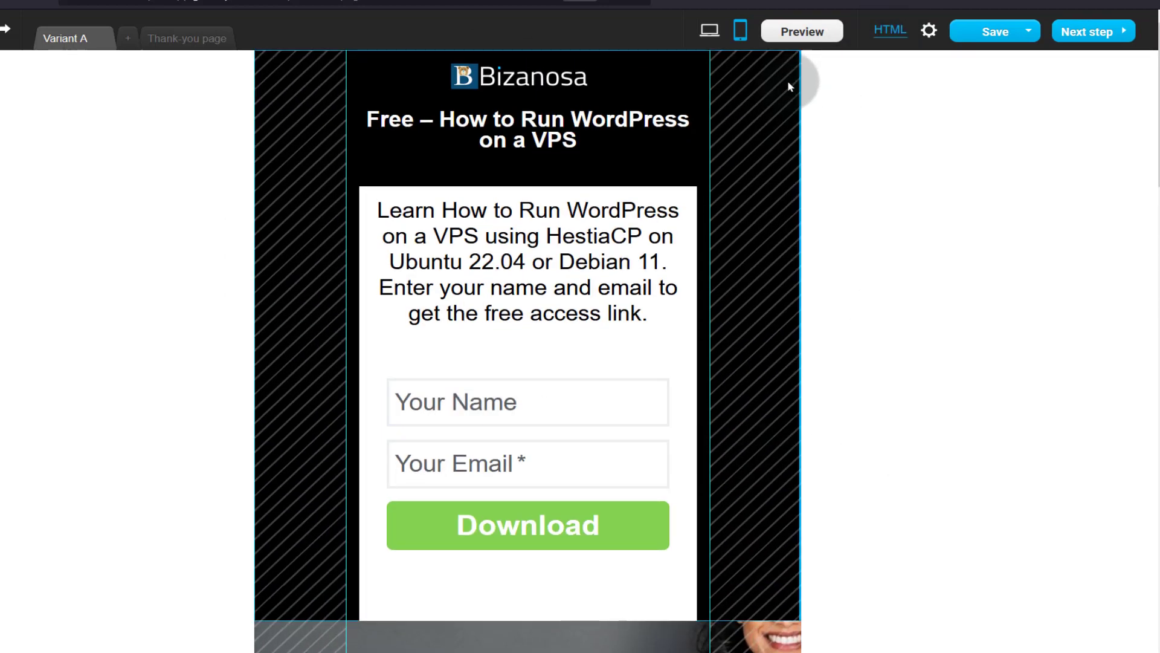
- Preview the landing page in its mobile version and look through its sections
left_click(789, 33)
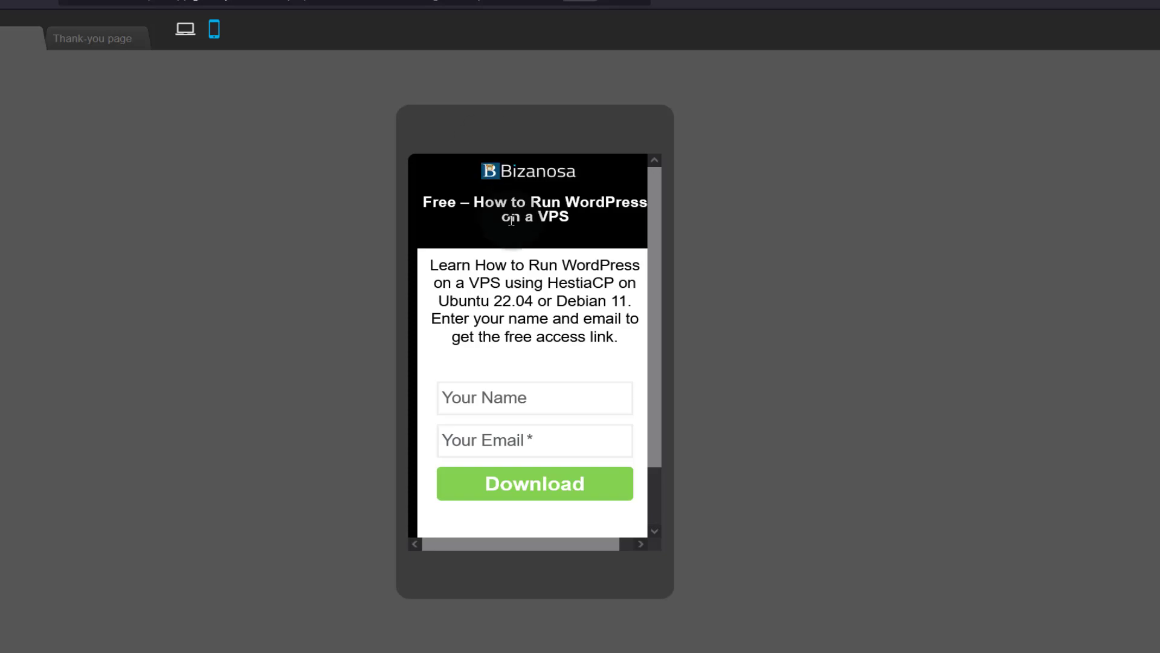
scroll(511, 220, "down", 10)
scroll(523, 256, "up", 5)
scroll(560, 262, "up", 10)
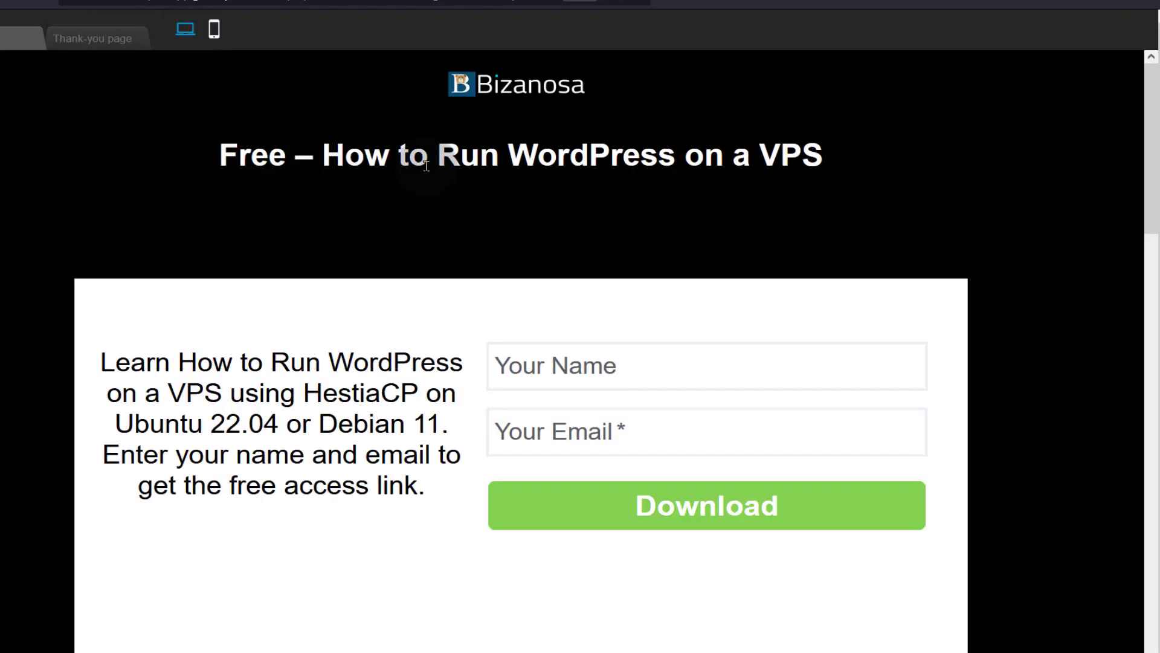
- Examine the desktop preview from the header form through the course, shapes and video sections
scroll(506, 171, "down", 10)
scroll(506, 171, "down", 5)
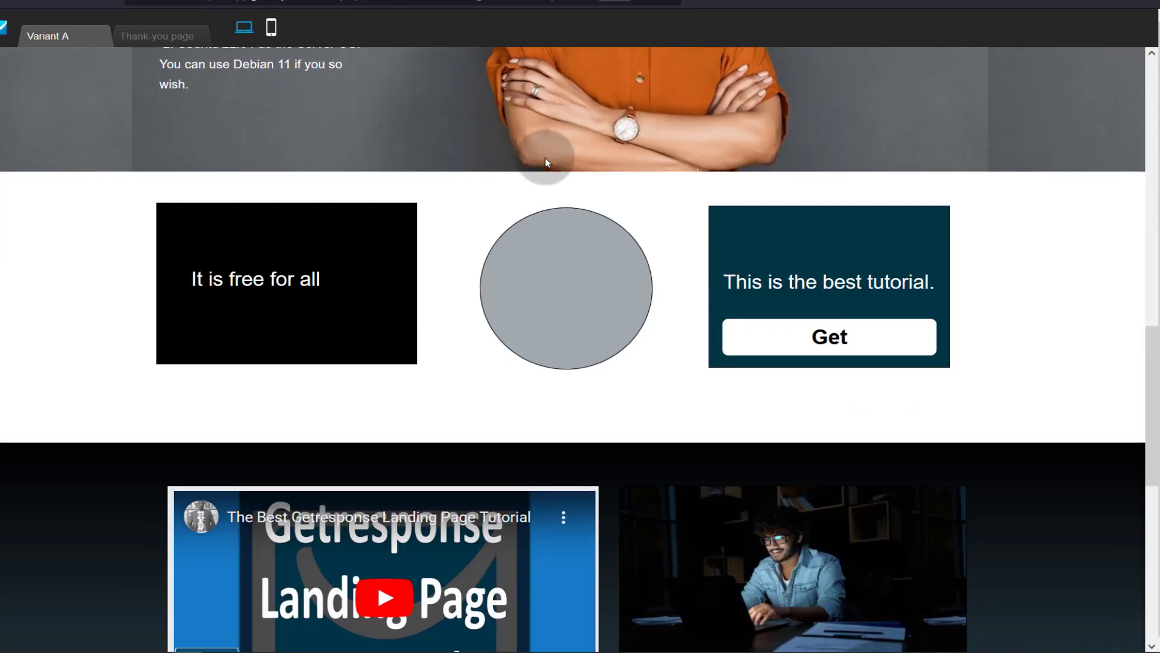
scroll(546, 162, "down", 6)
scroll(546, 162, "up", 6)
scroll(546, 162, "down", 6)
scroll(546, 158, "up", 10)
scroll(545, 157, "down", 4)
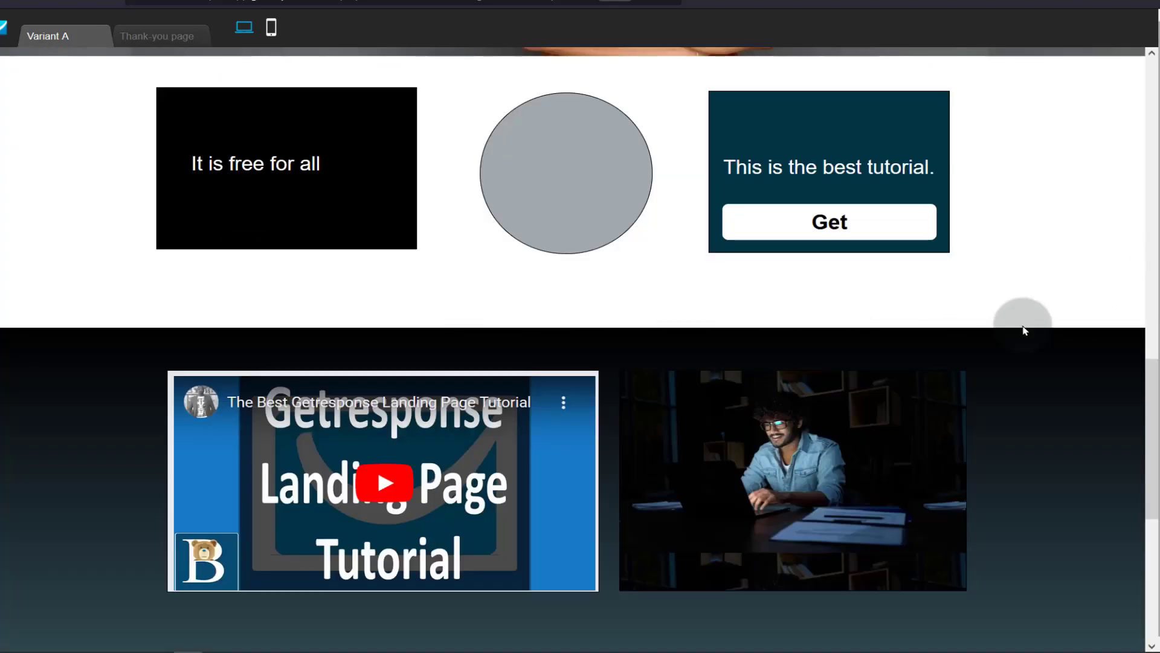
scroll(529, 430, "down", 1)
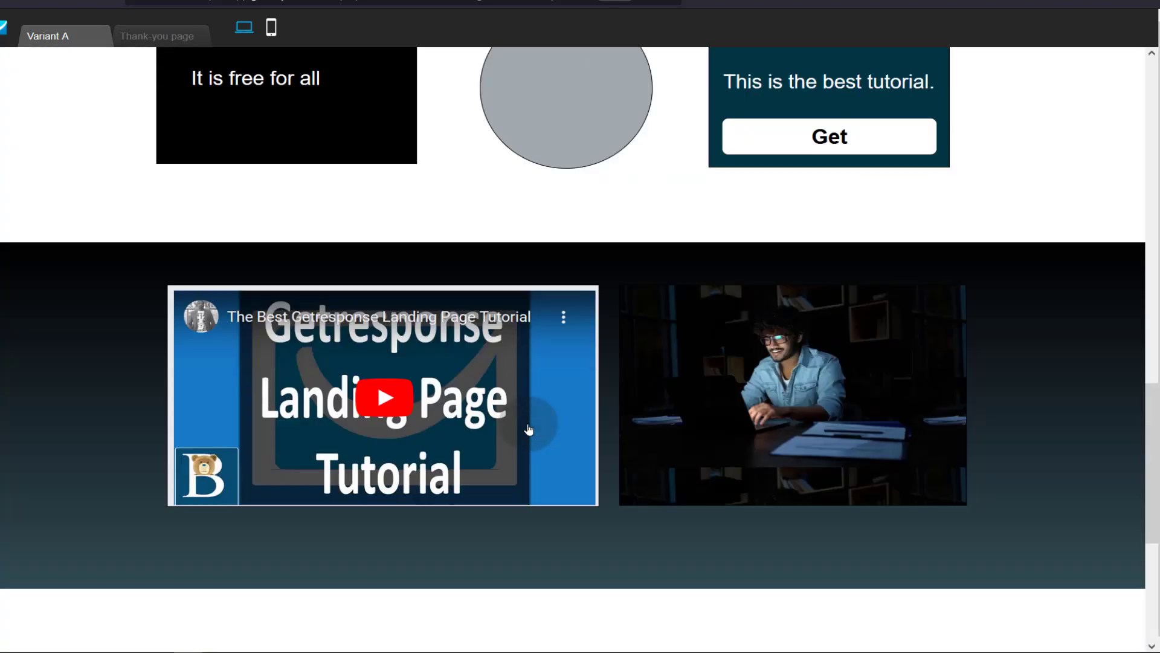
scroll(529, 429, "up", 13)
scroll(482, 394, "down", 3)
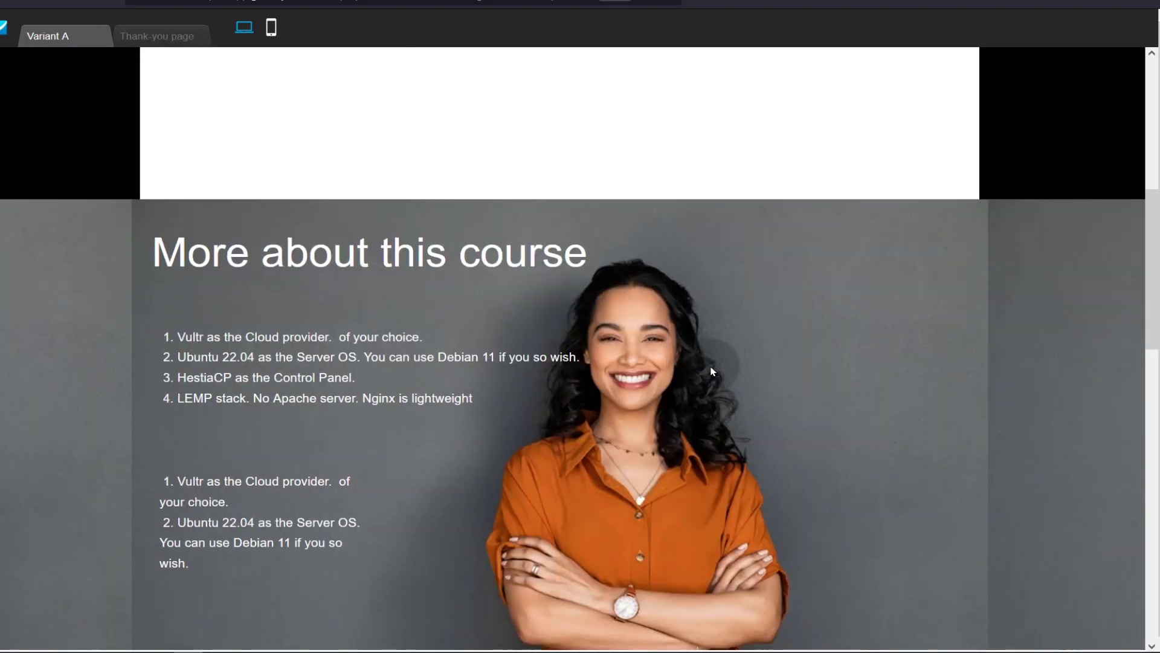
scroll(729, 274, "down", 4)
scroll(729, 274, "up", 7)
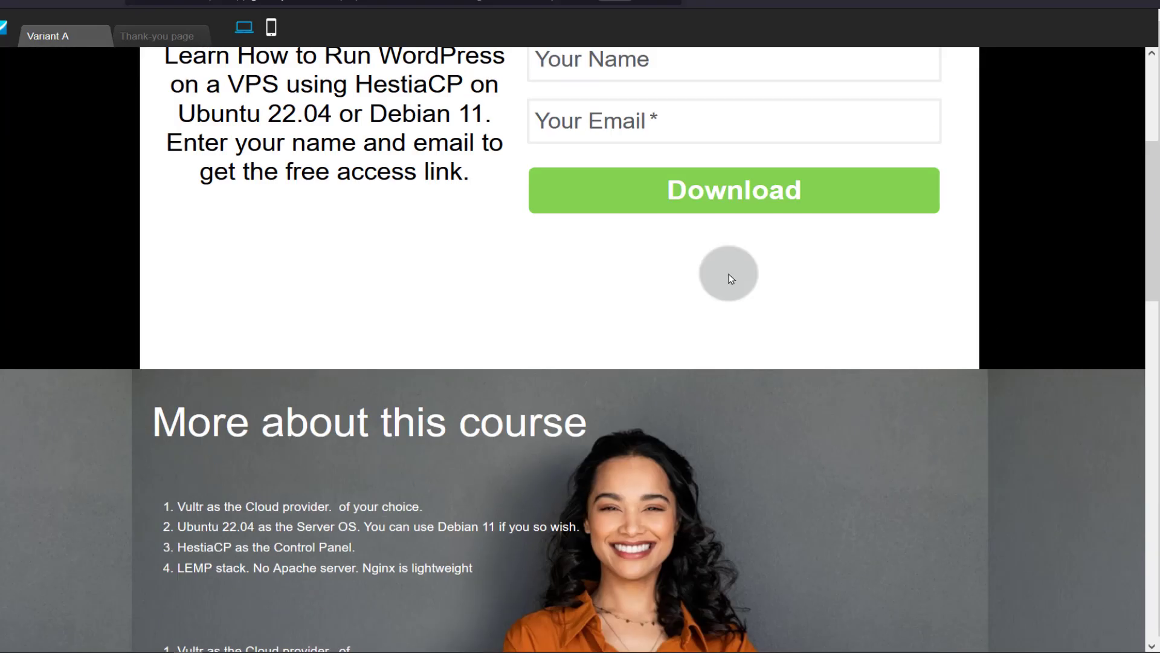
- Look through the desktop preview from the header form down to the video section once more and close the preview
scroll(729, 274, "down", 1)
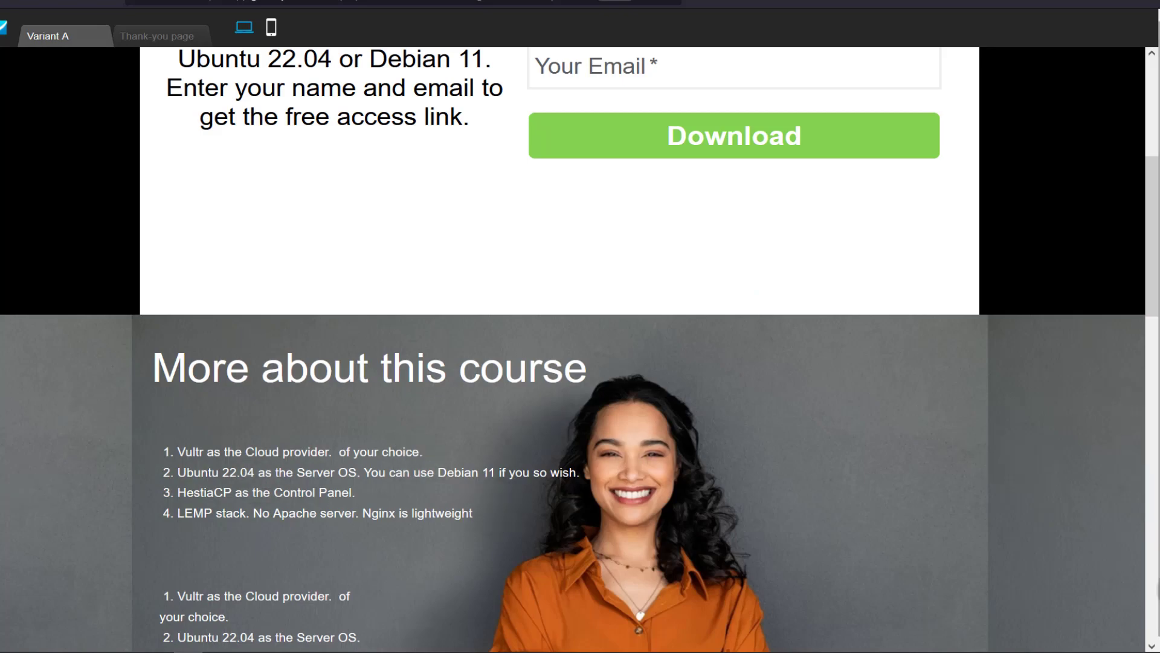
scroll(644, 518, "down", 9)
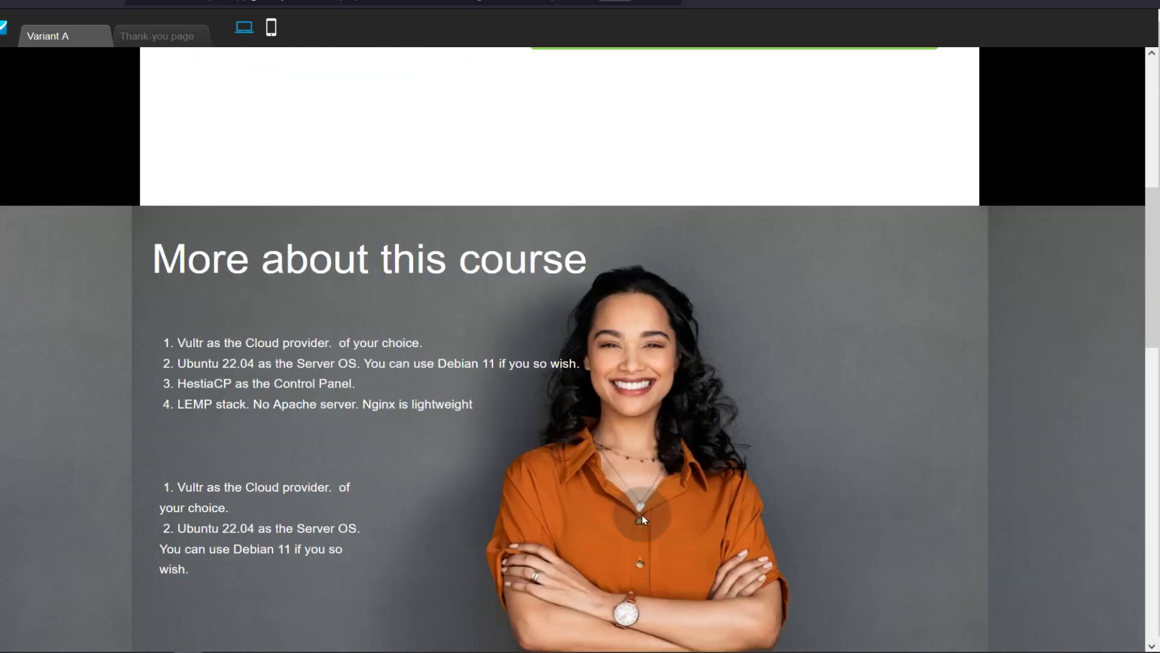
scroll(636, 445, "down", 10)
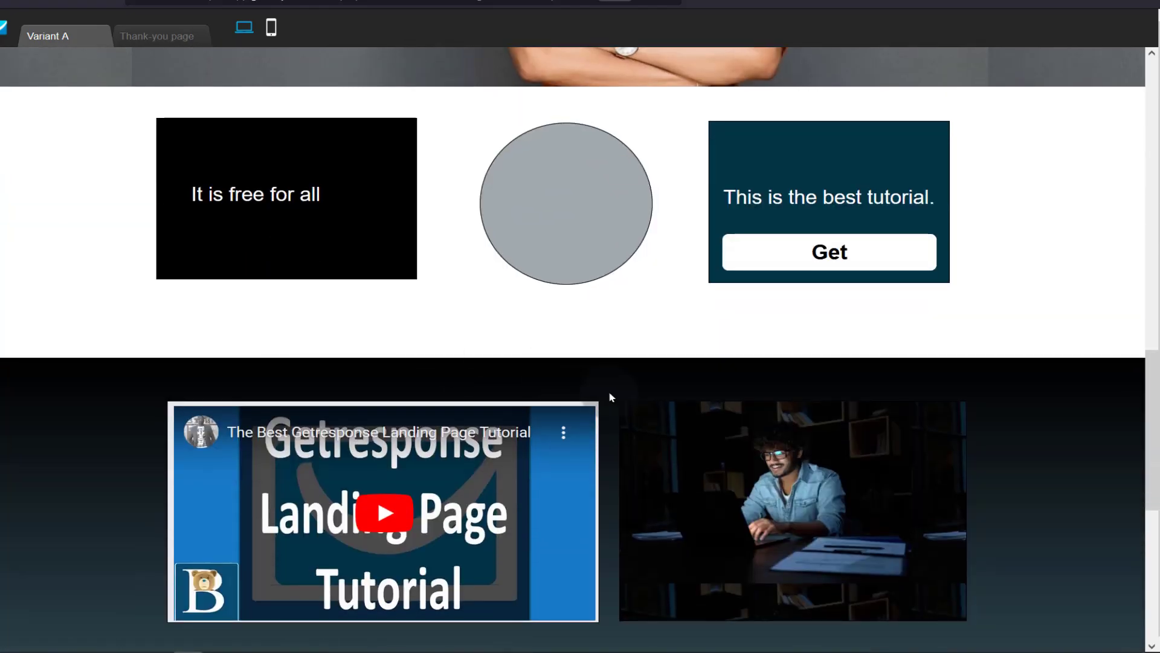
scroll(614, 393, "up", 20)
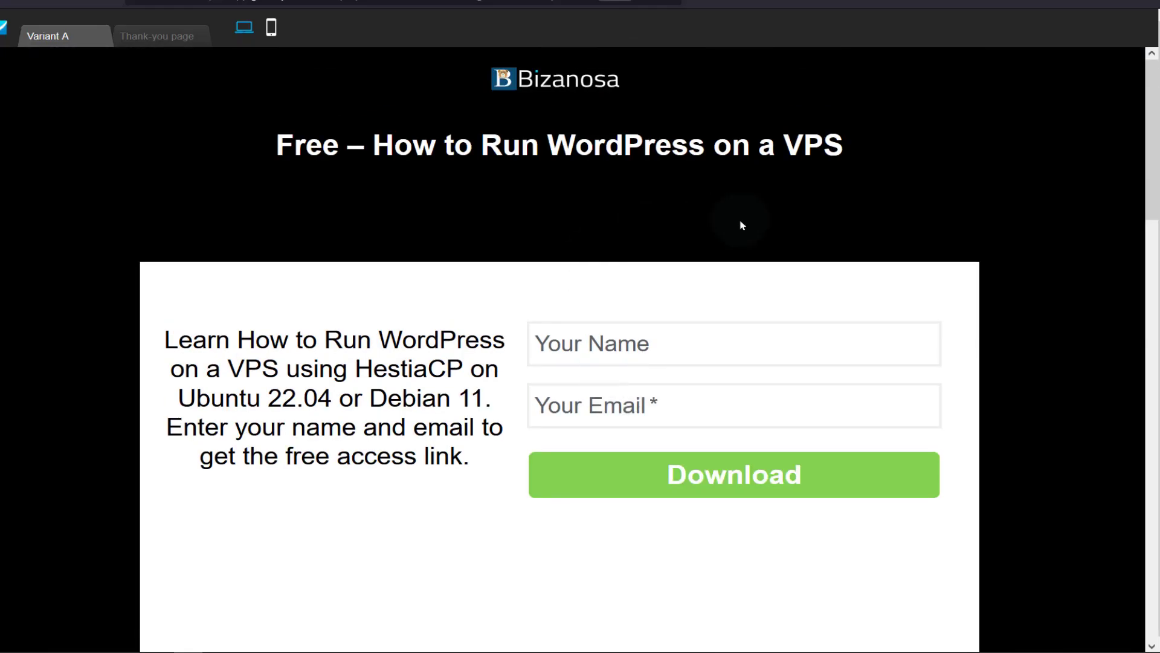
key("ctrl+w")
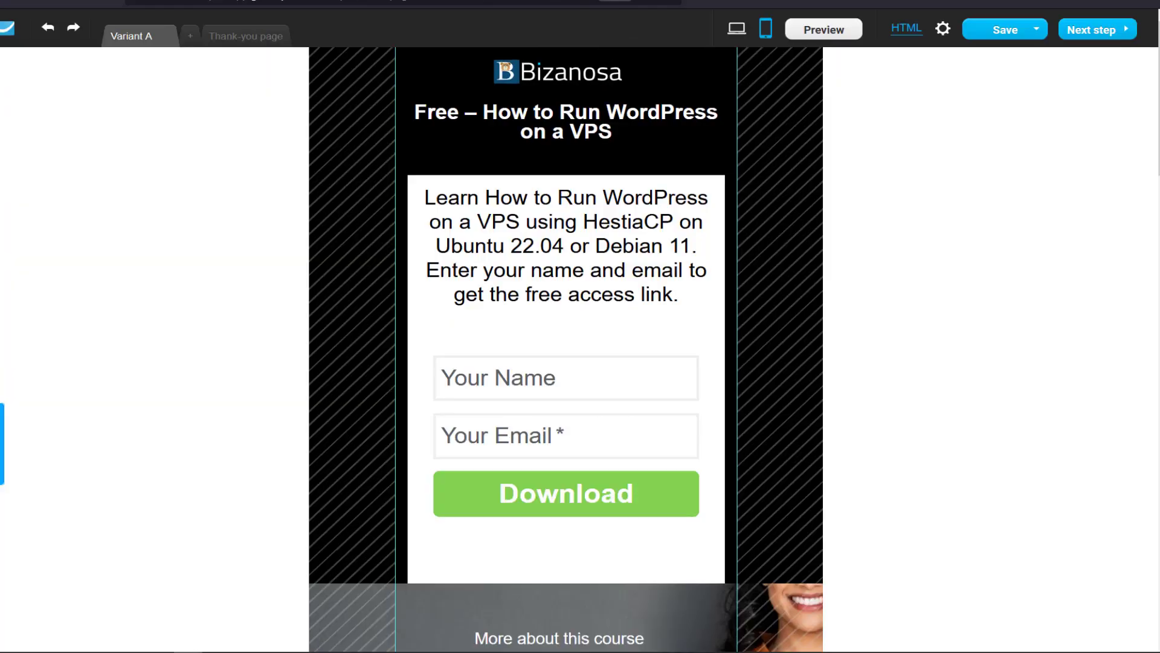
- Proceed to the landing page settings and review the SEO title, description, search indexing and URL options
left_click(1104, 30)
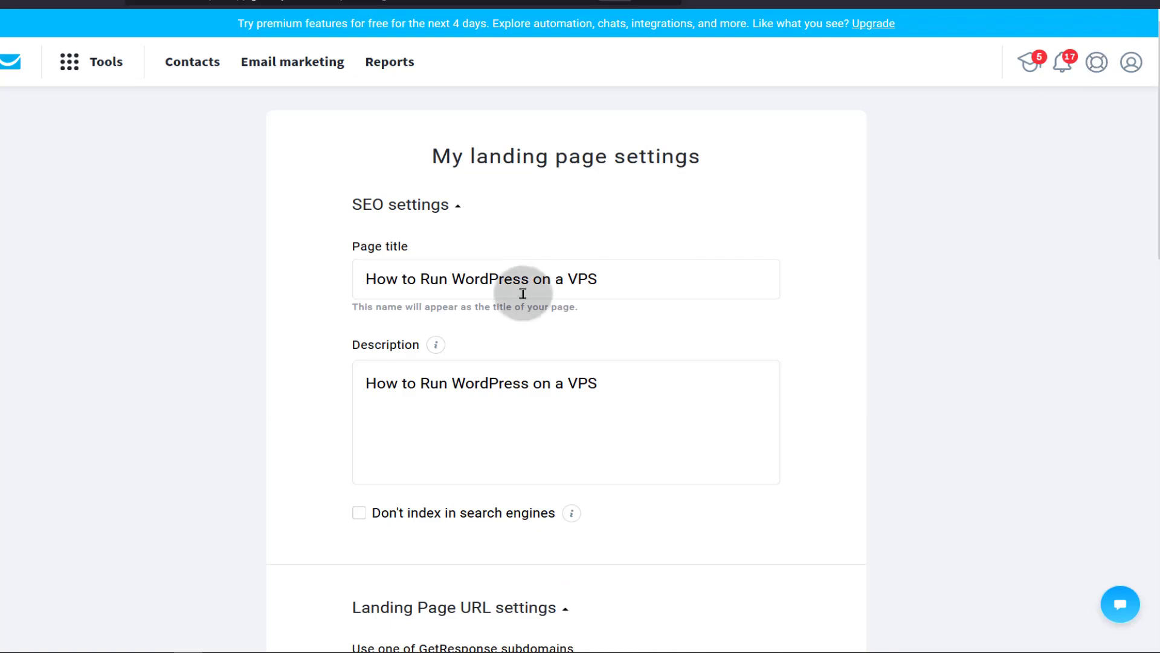
scroll(499, 318, "down", 3)
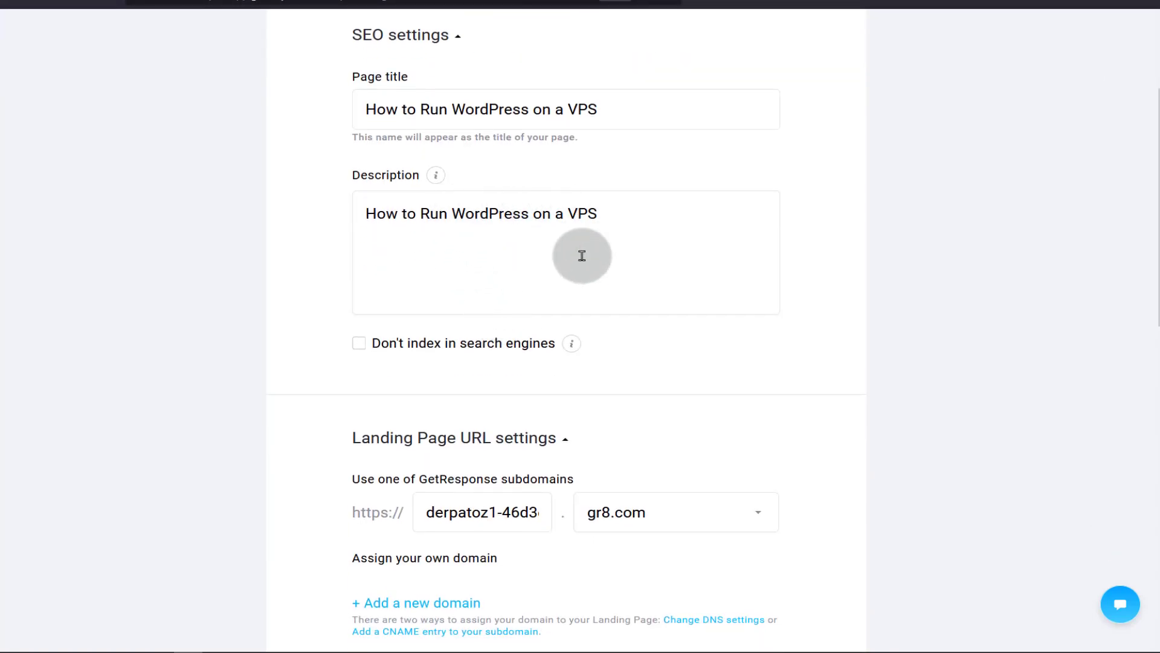
scroll(574, 266, "down", 3)
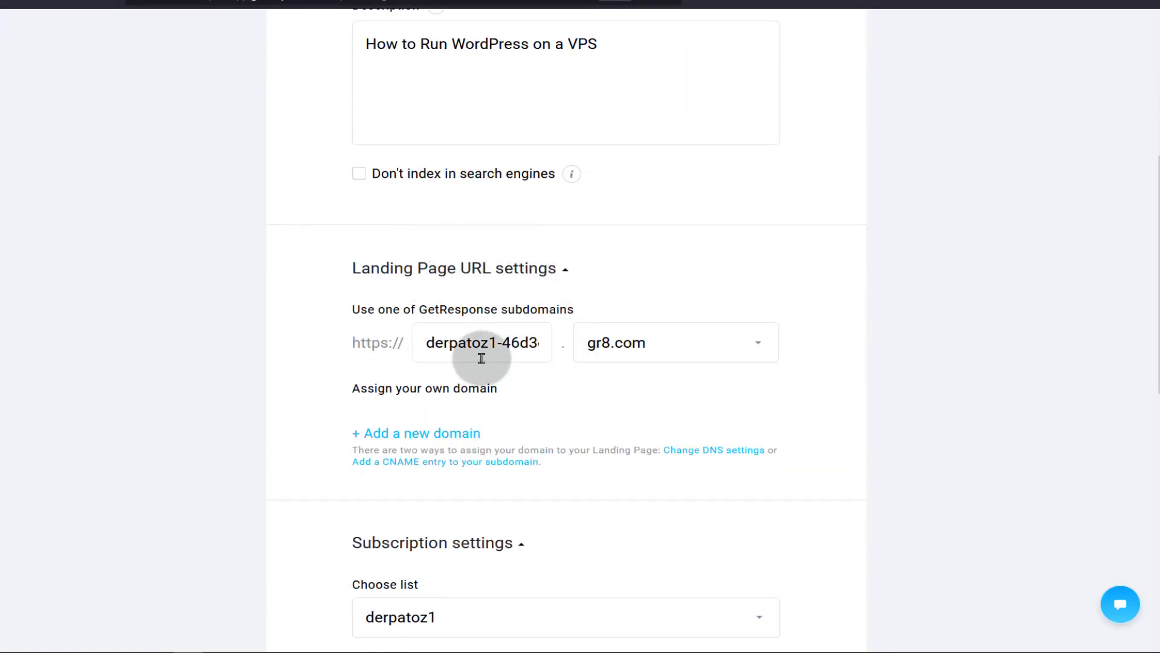
scroll(461, 339, "up", 1)
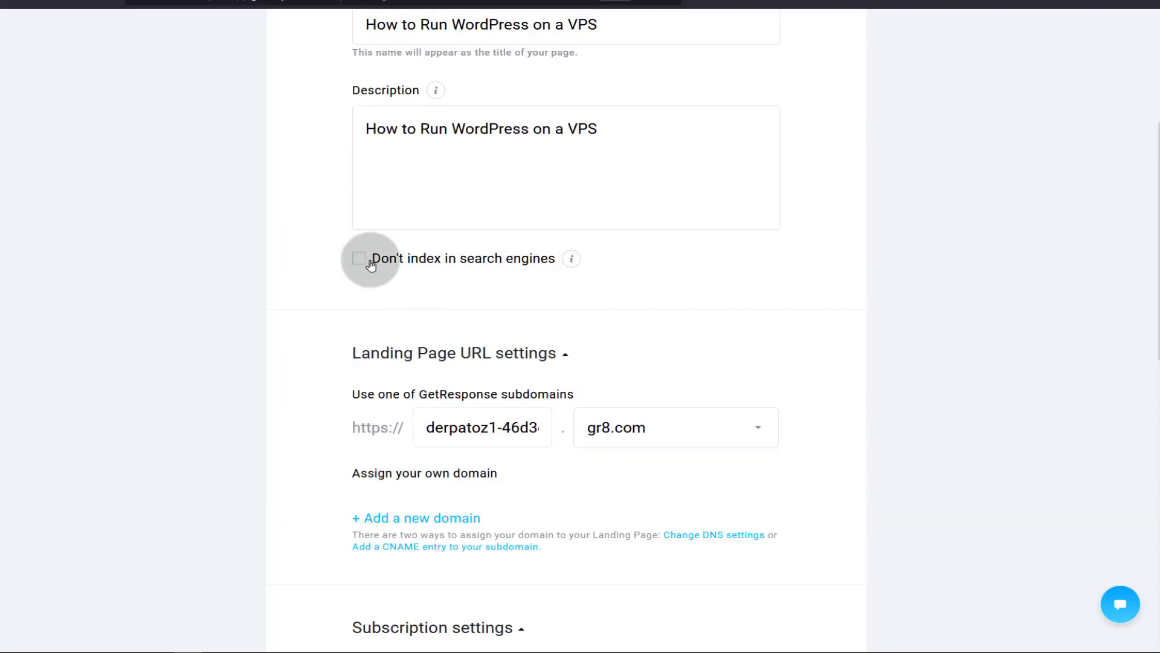
scroll(451, 302, "down", 2)
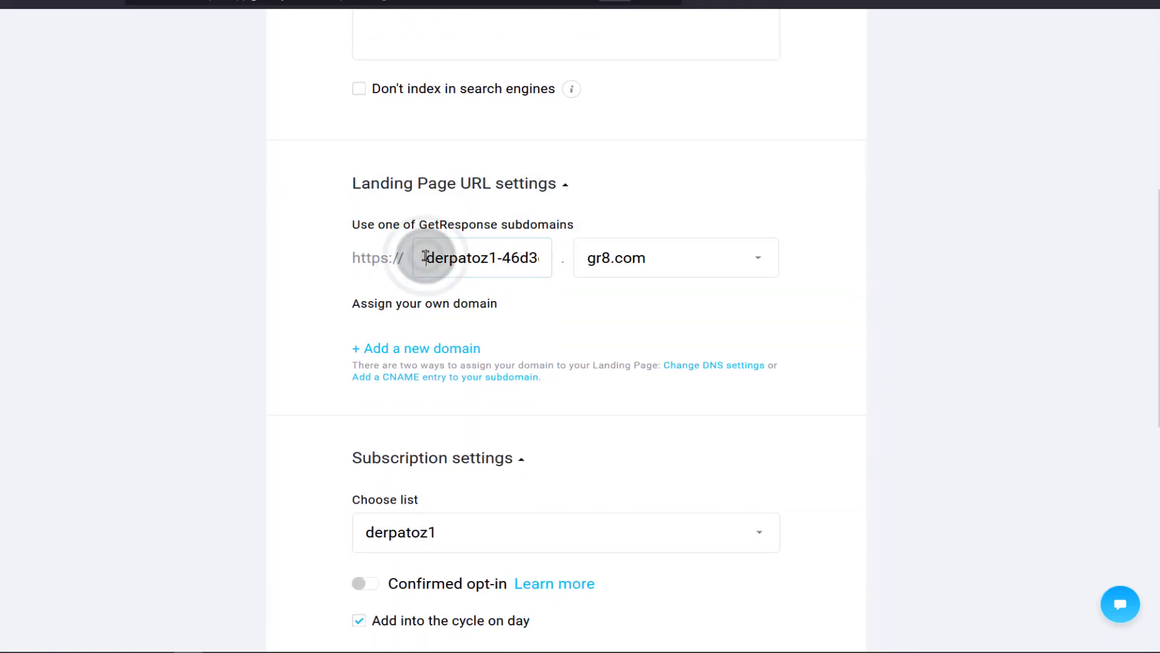
- Set the page's GetResponse subdomain to bzn and check the available domain endings, keeping gr8.com
left_click_drag(426, 256, 547, 255)
type("bzn")
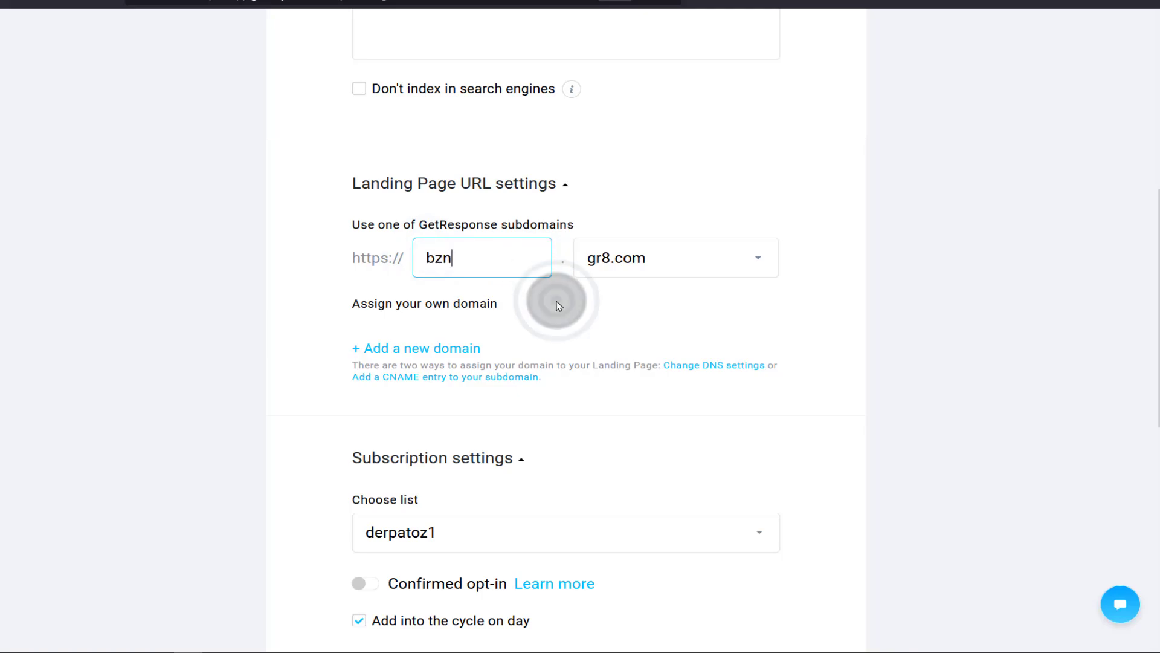
left_click(556, 301)
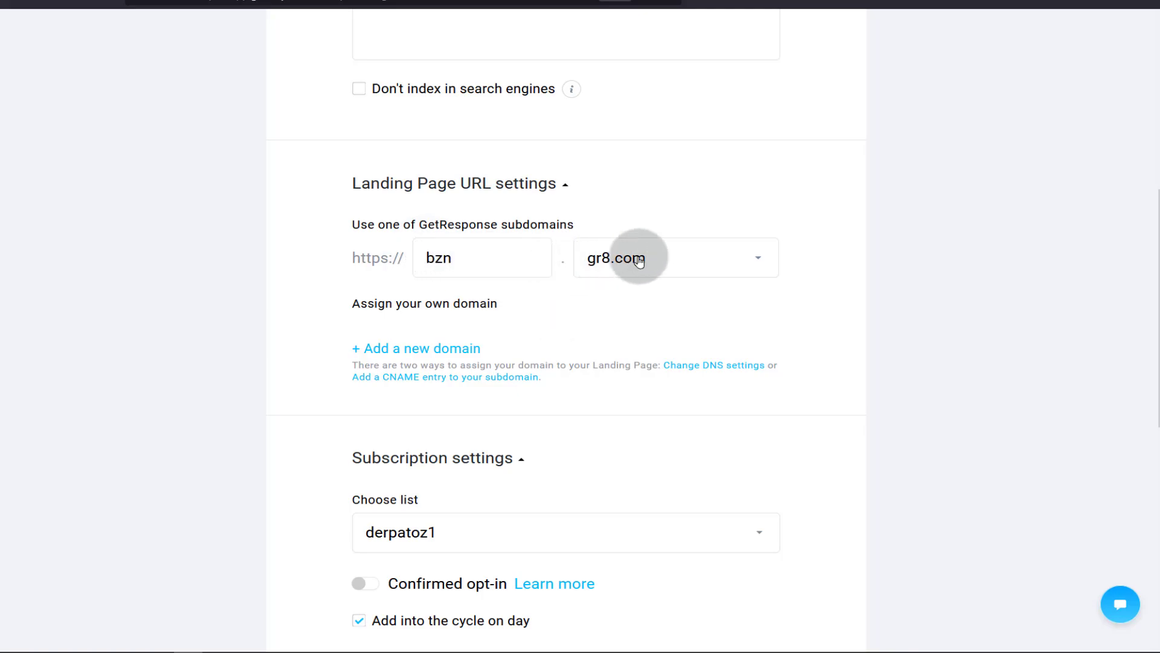
left_click(661, 270)
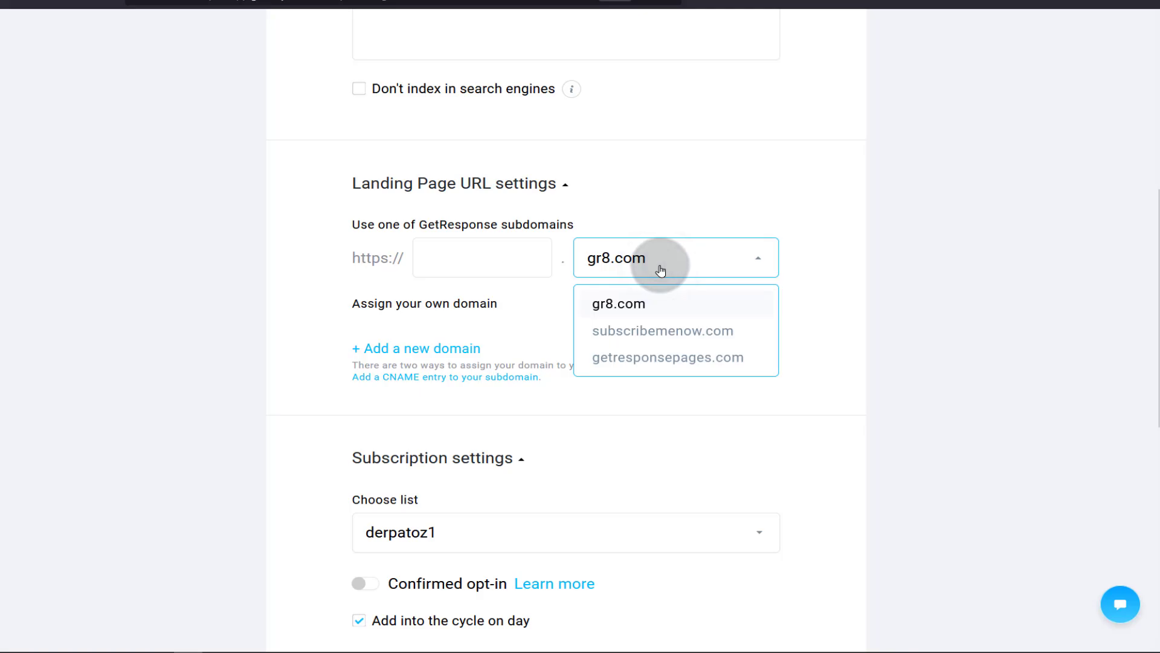
left_click(660, 270)
left_click(506, 251)
left_click(555, 329)
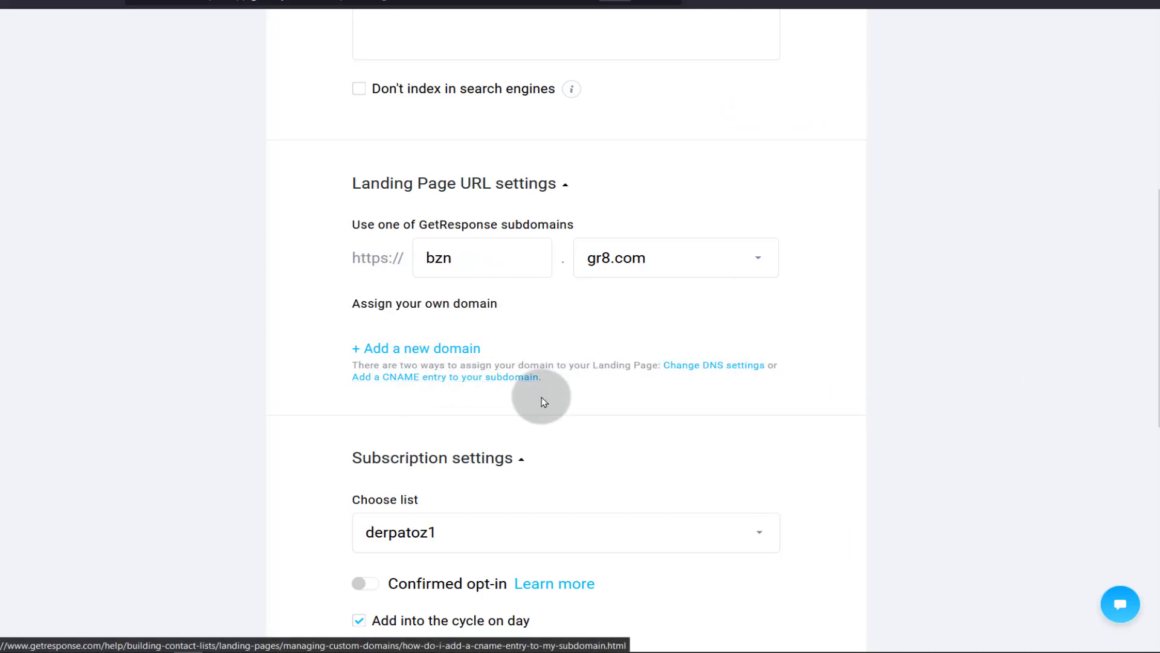
- Start adding a new custom domain and copy bizanosa.com from the address of the open Bizanosa course page
left_click(422, 350)
left_click(469, 208)
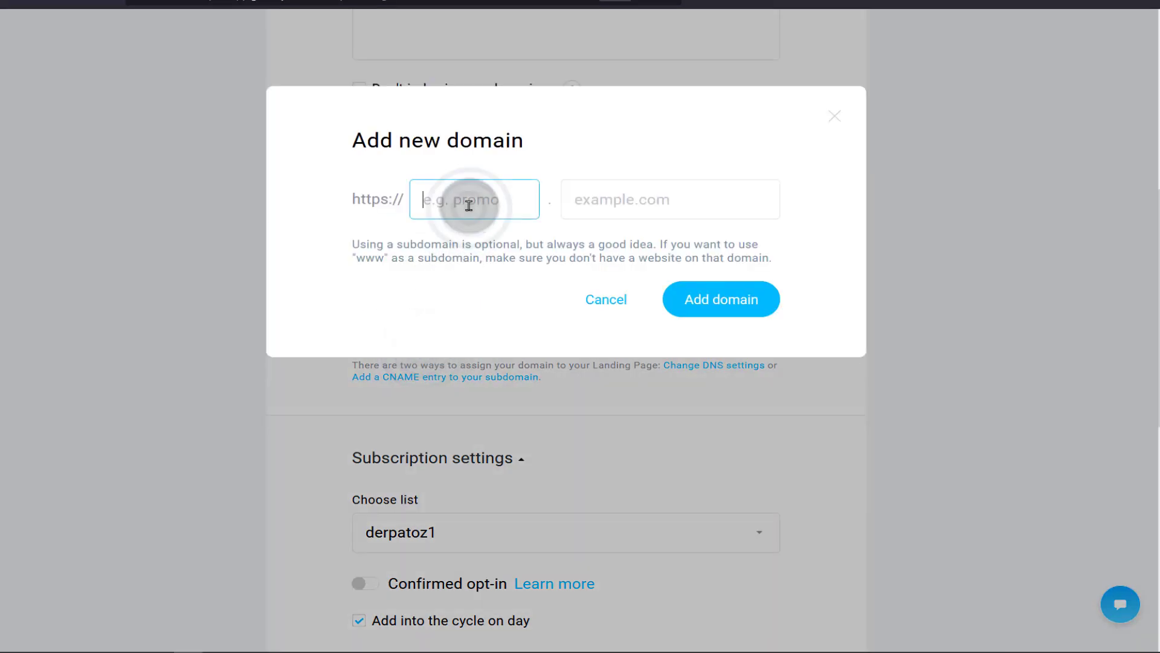
left_click(446, 204)
left_click(592, 206)
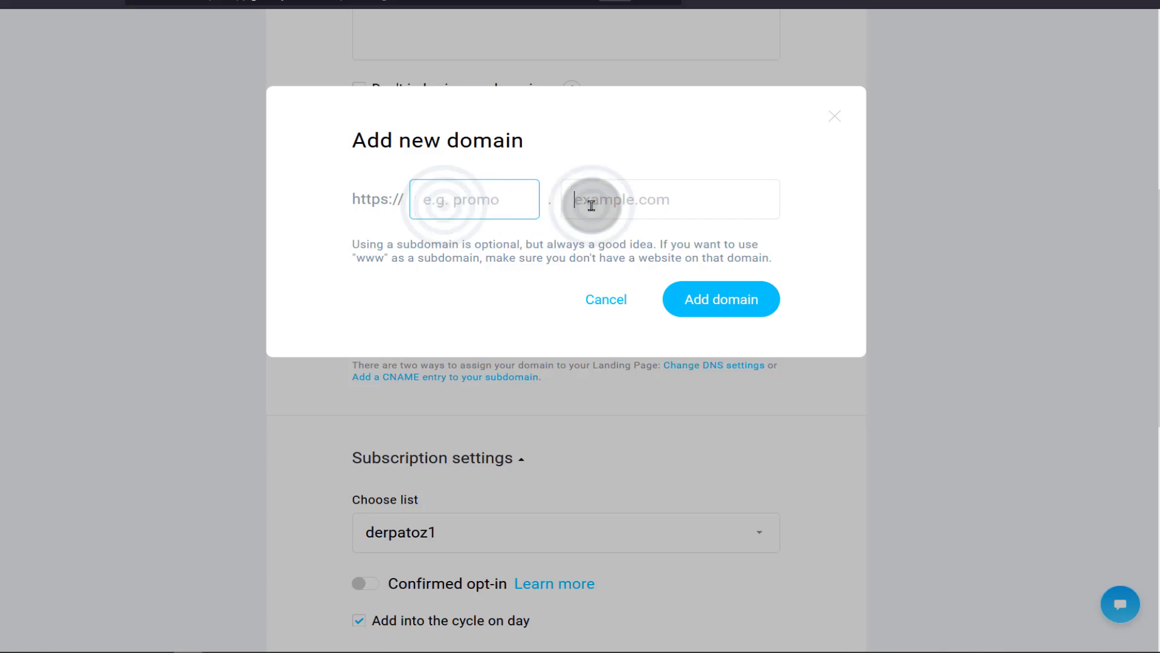
left_click(476, 203)
left_click(612, 205)
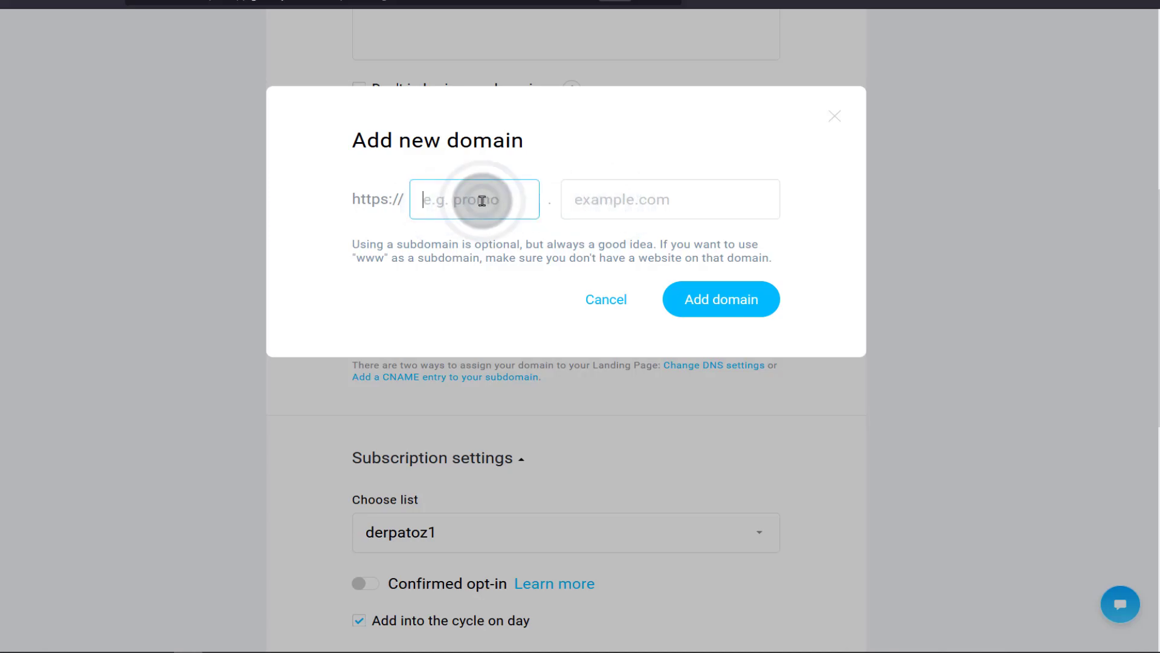
left_click(613, 205)
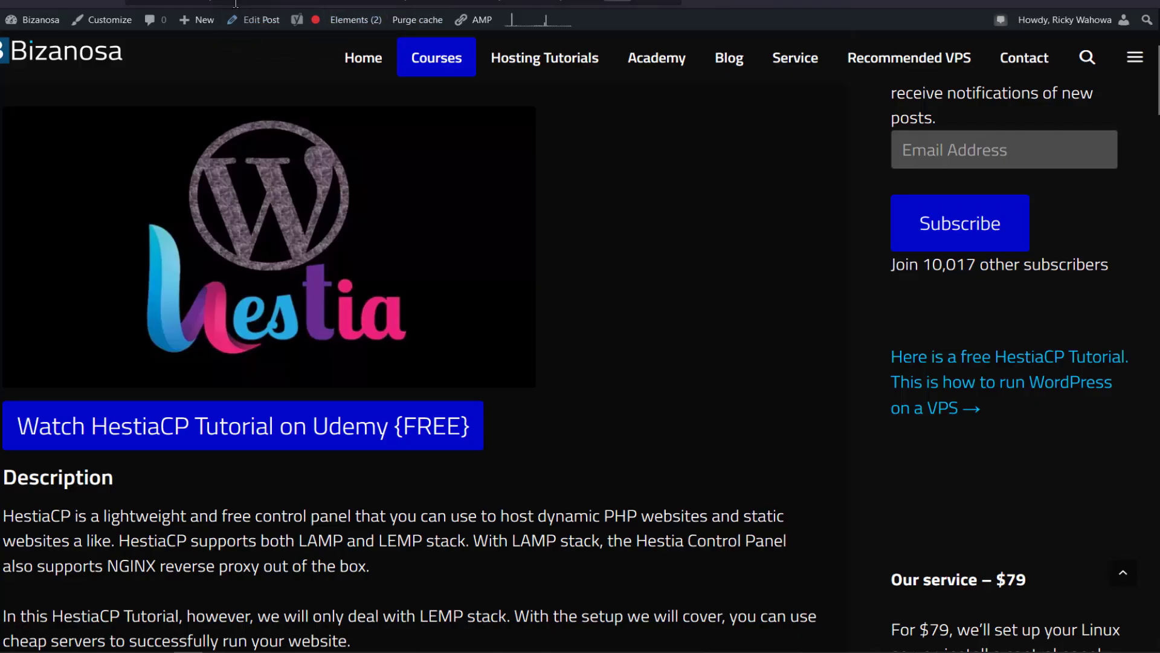
left_click_drag(231, 0, 256, 0)
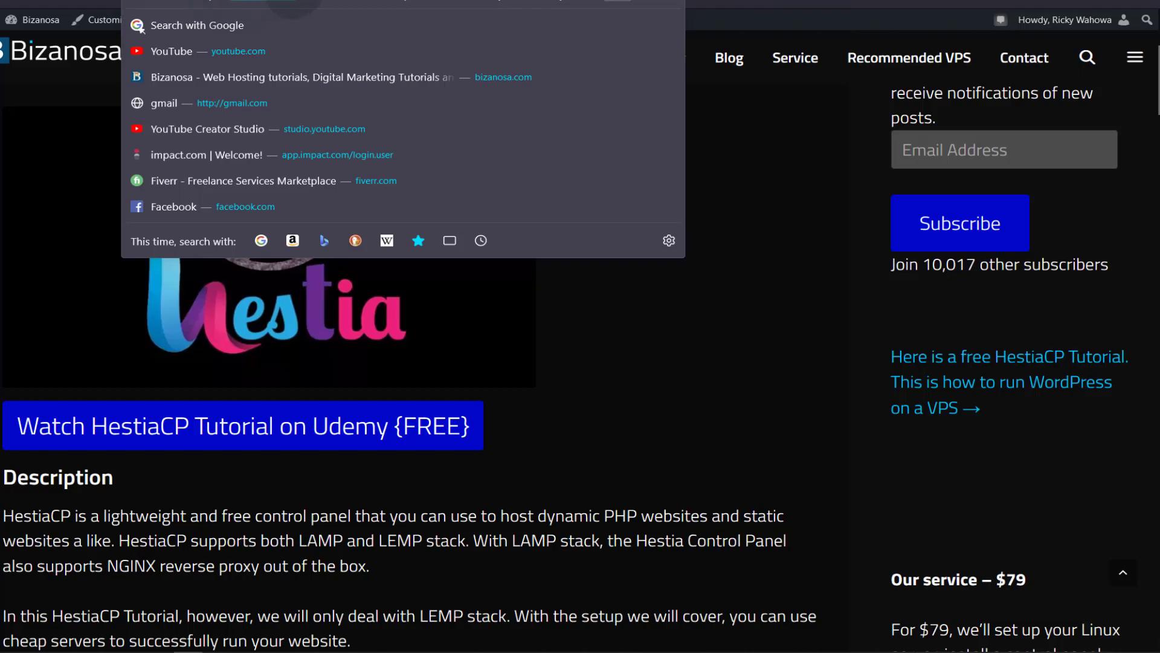
right_click(290, 5)
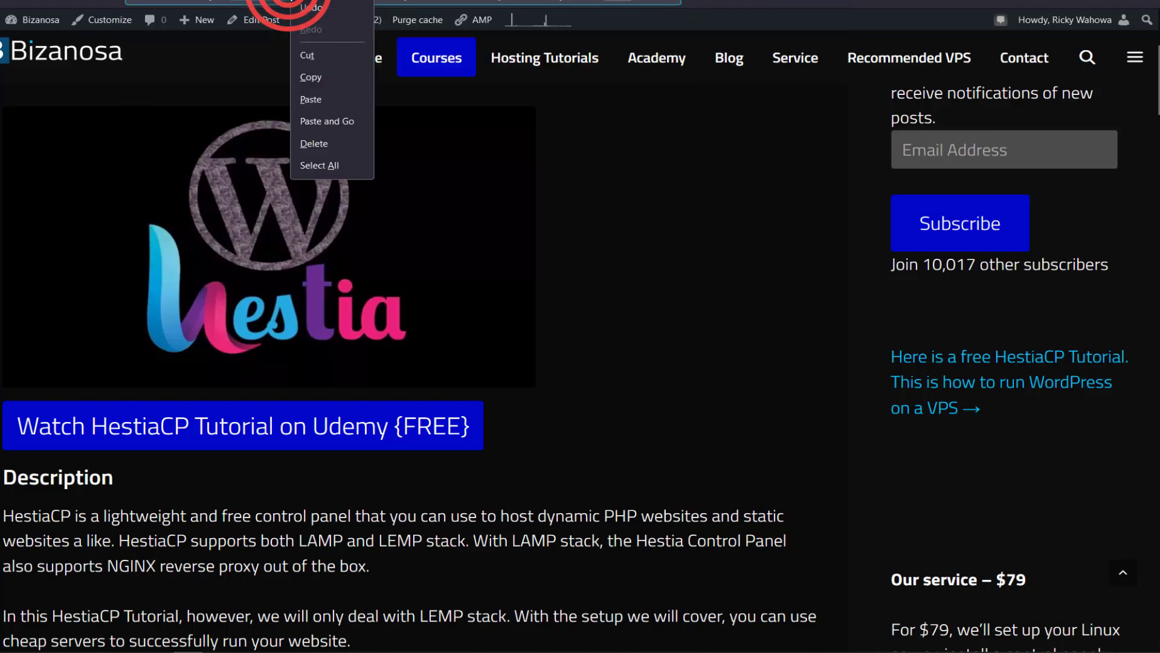
left_click(323, 74)
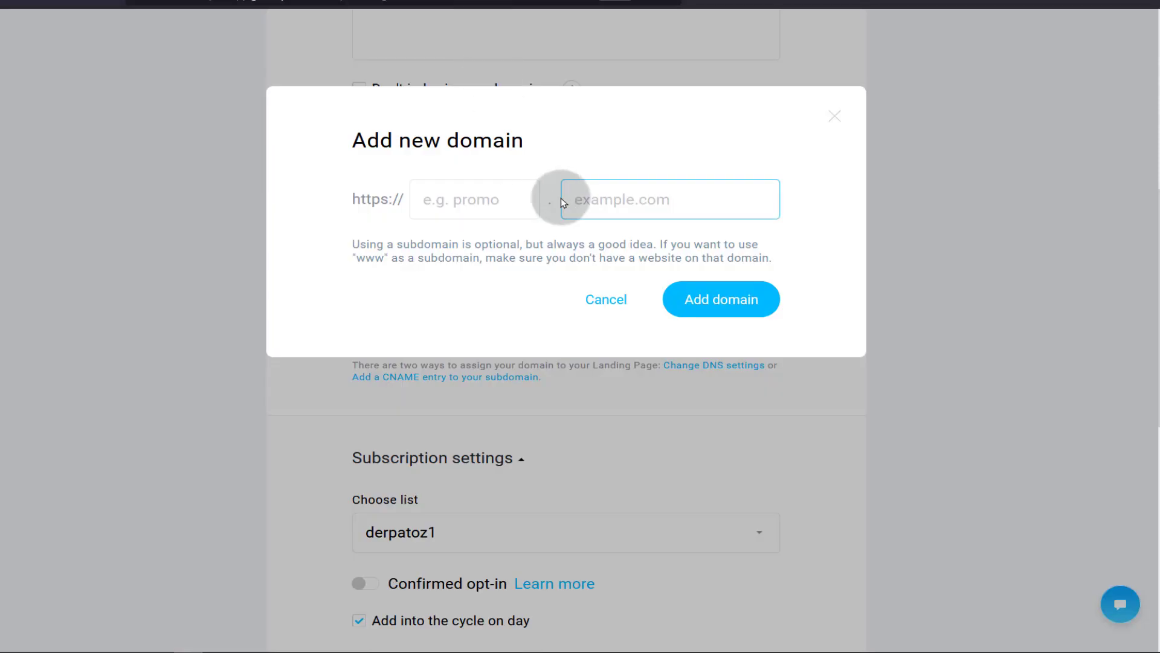
- Enter bizanosa.com as the new domain with landing as its subdomain and add it
right_click(582, 195)
left_click(641, 303)
left_click(655, 195)
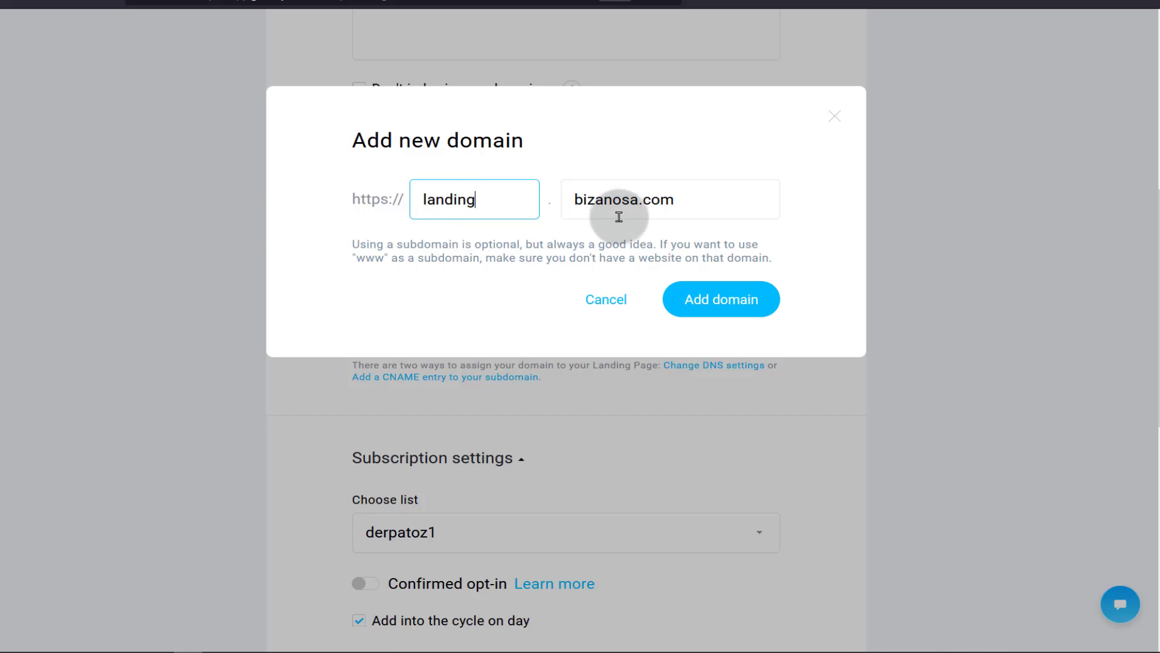
left_click(723, 311)
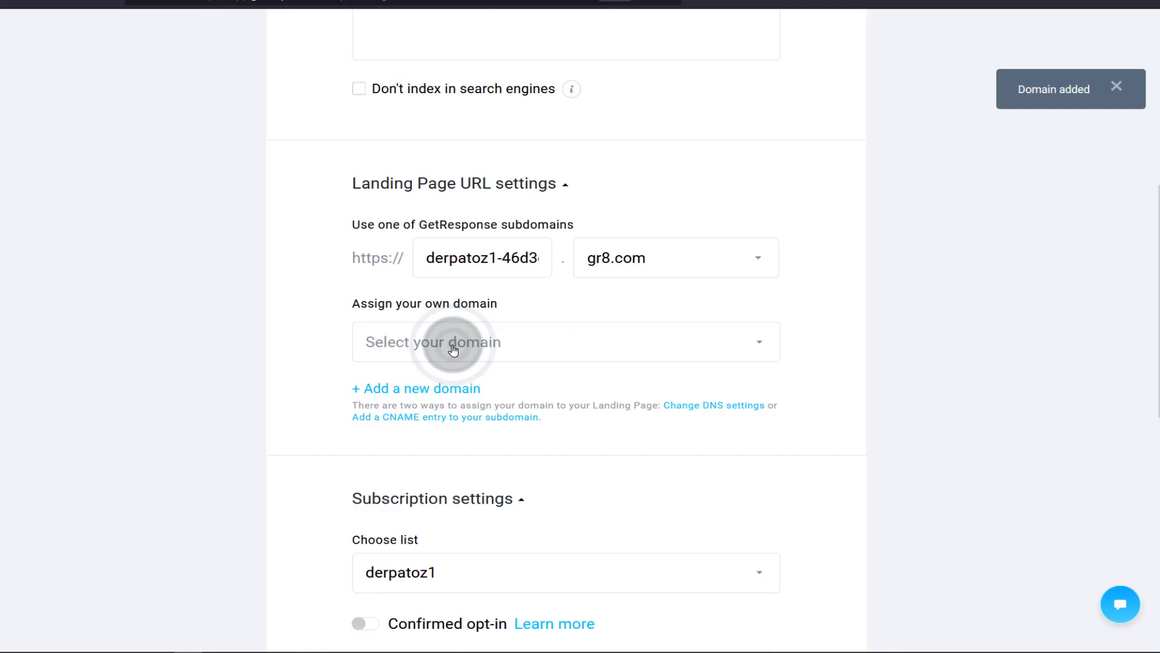
left_click(453, 343)
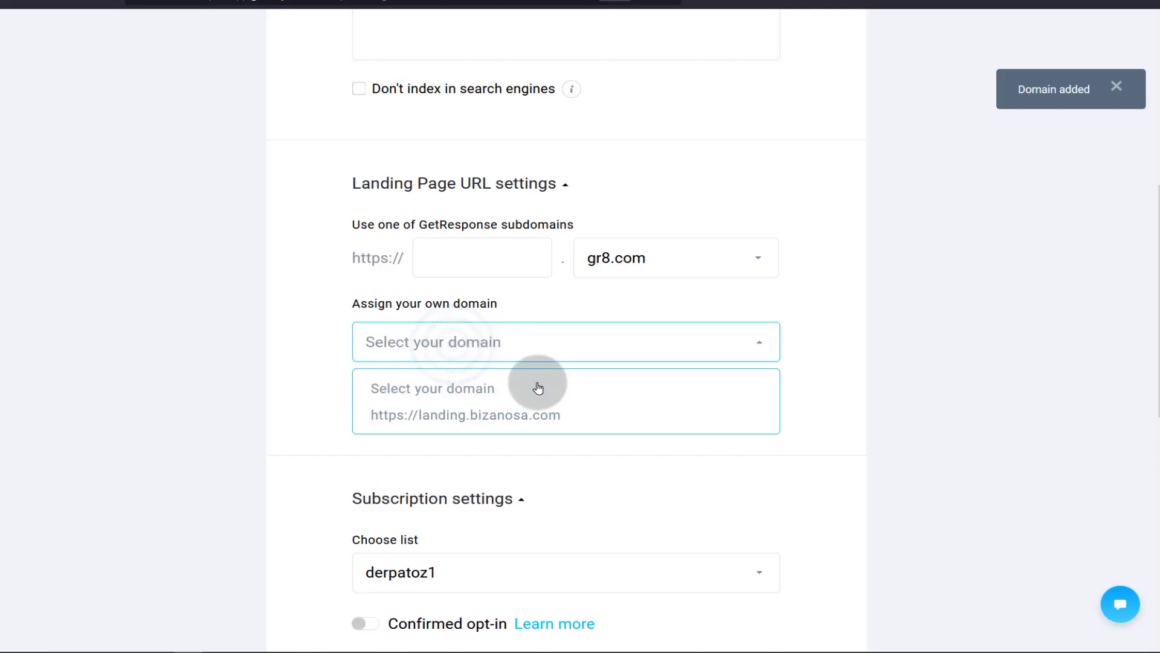
left_click(474, 426)
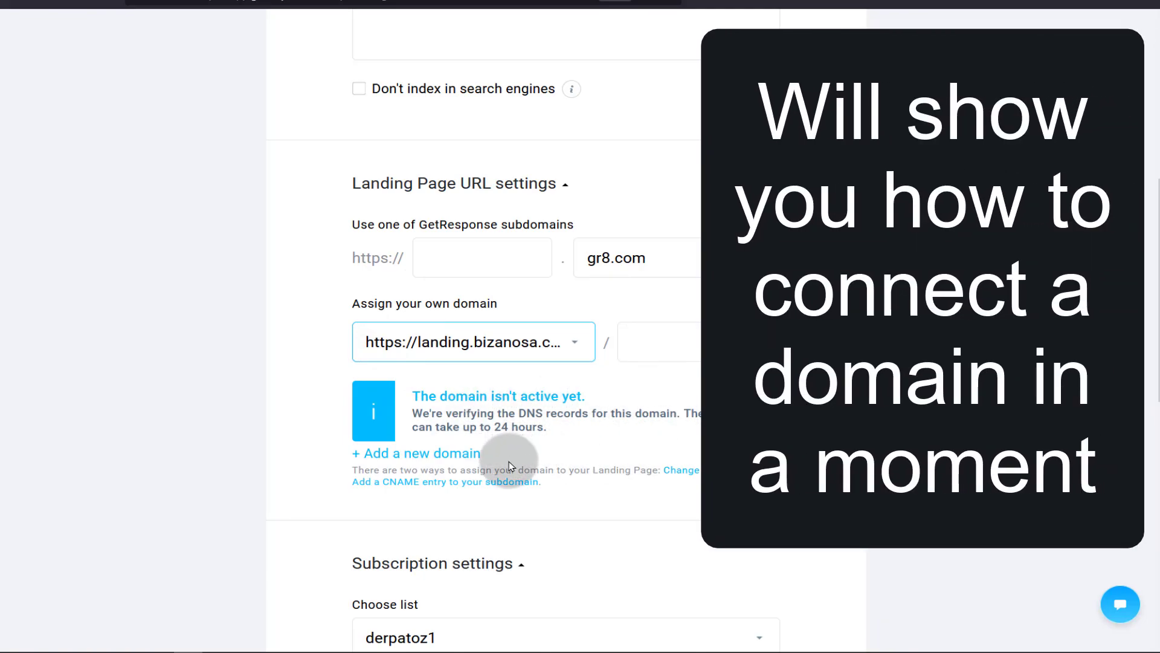
scroll(507, 463, "down", 2)
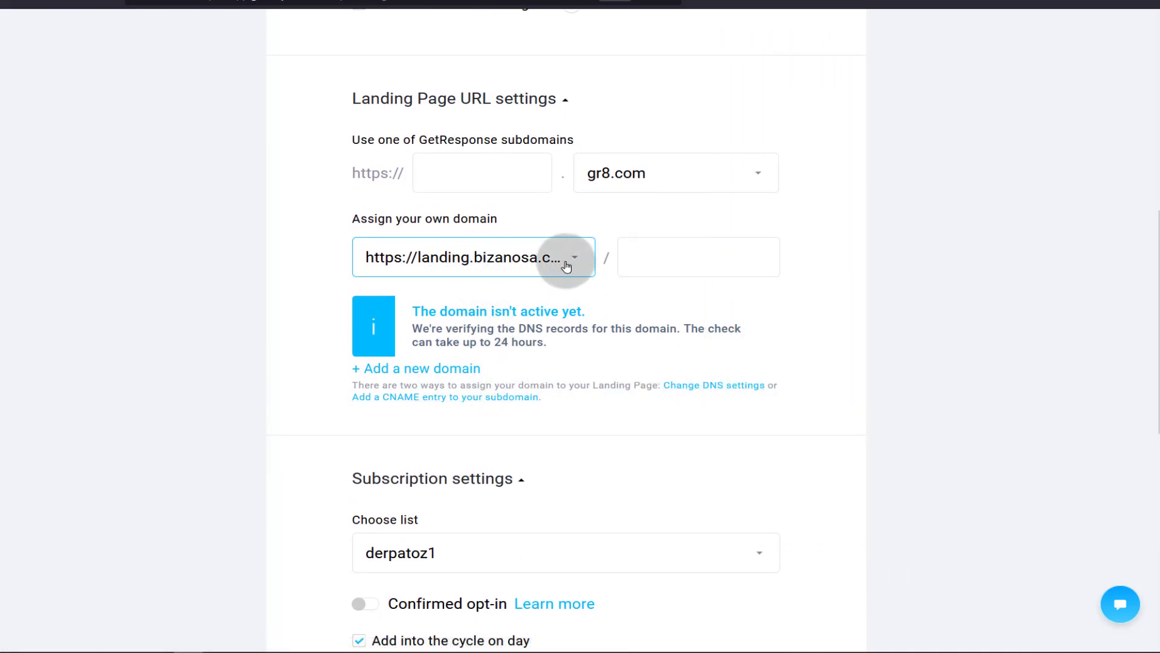
left_click(715, 387)
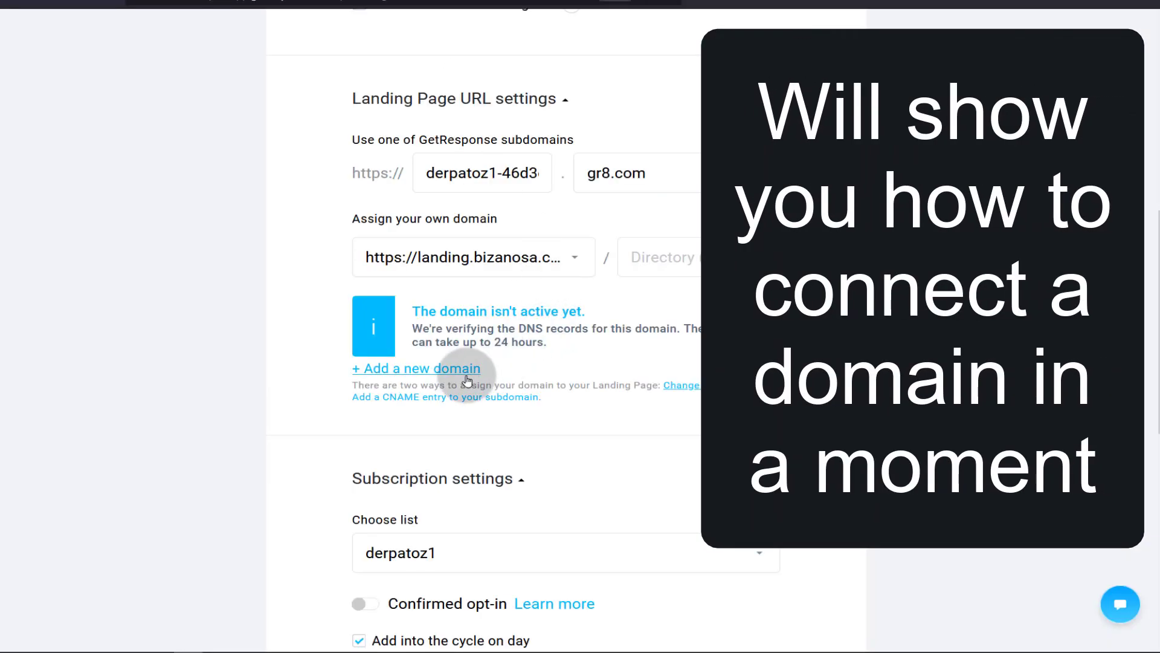
left_click(416, 398)
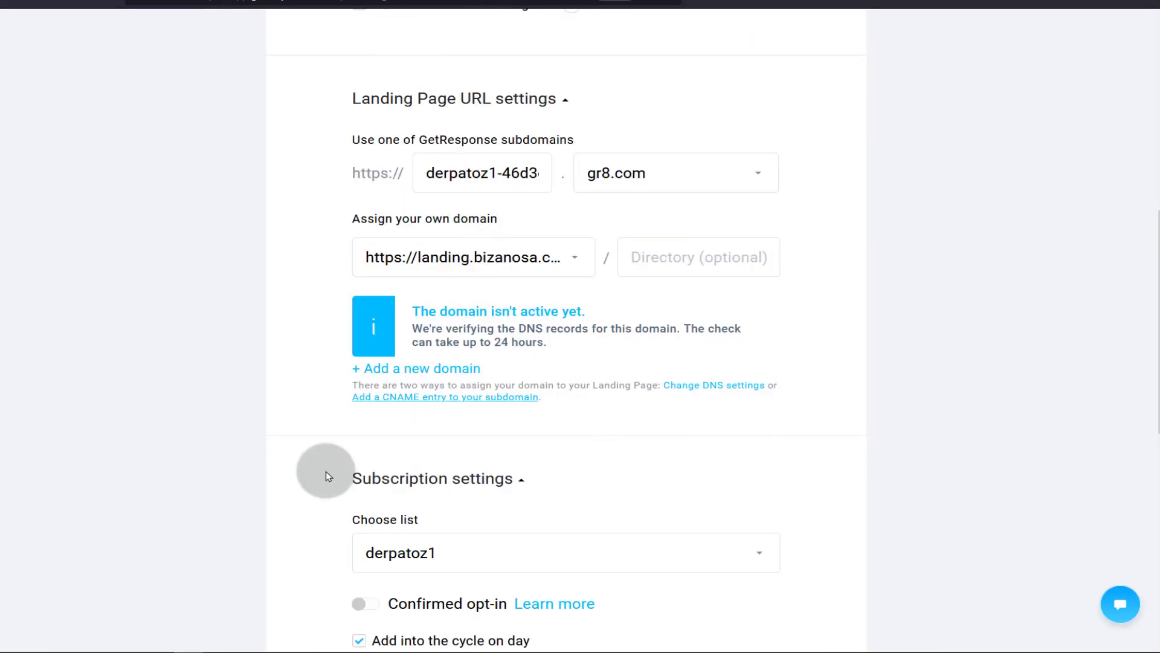
- Check the available contact lists, keeping derpatoz1, and select Day 0: 0 message as the day of cycle
scroll(637, 559, "down", 4)
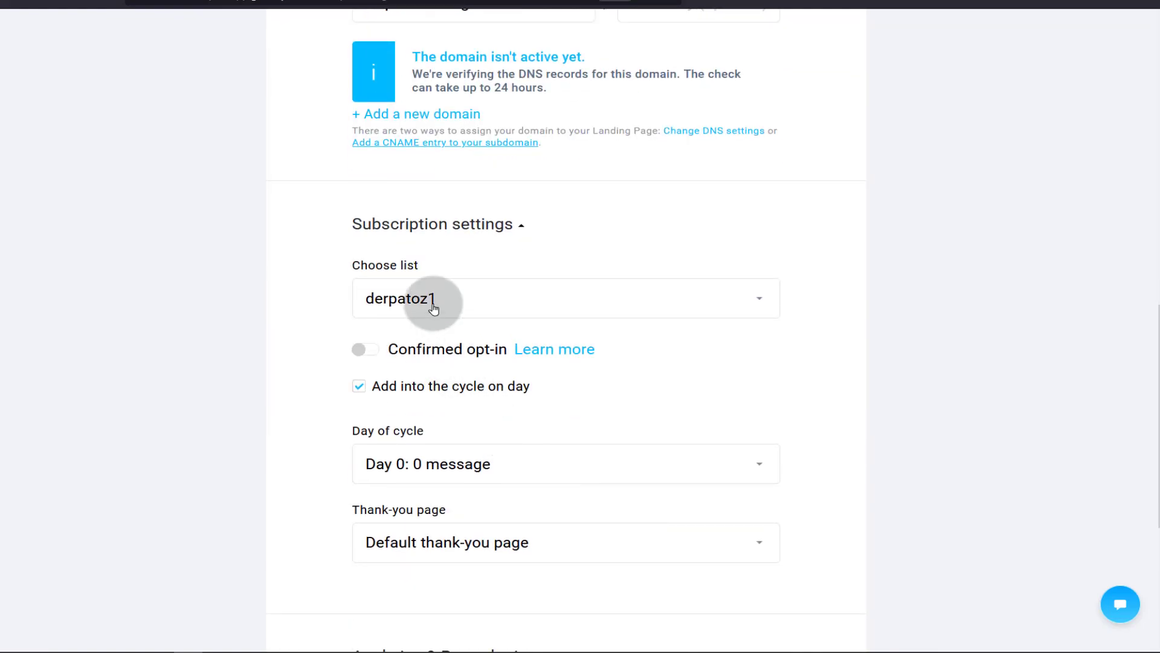
left_click(453, 309)
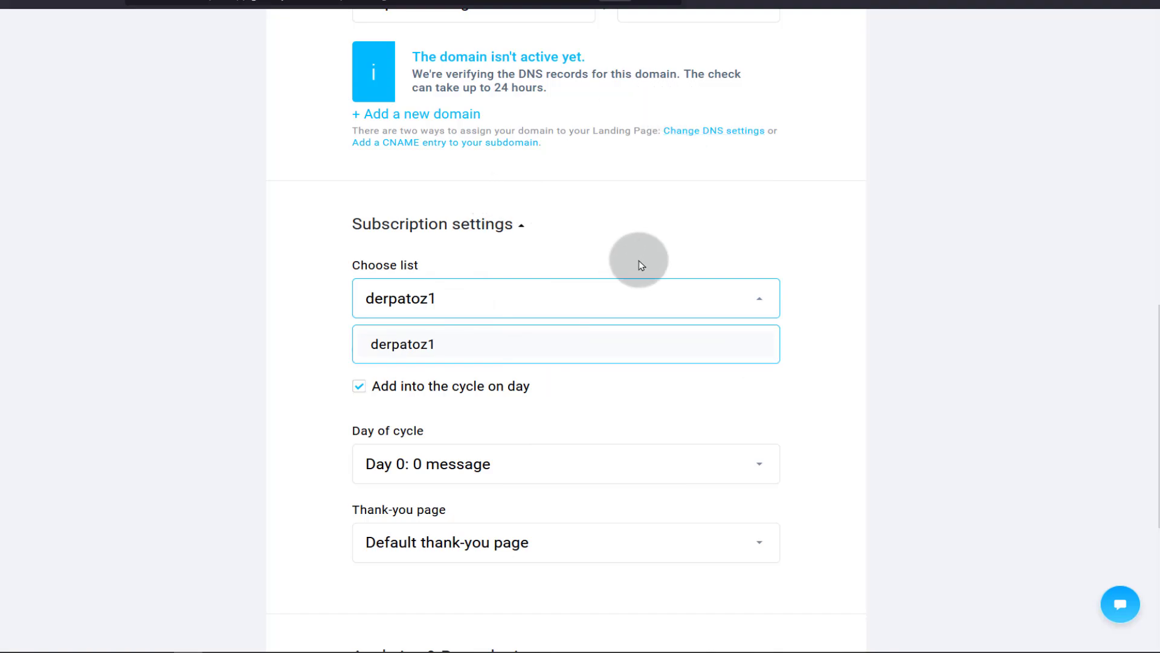
left_click(308, 364)
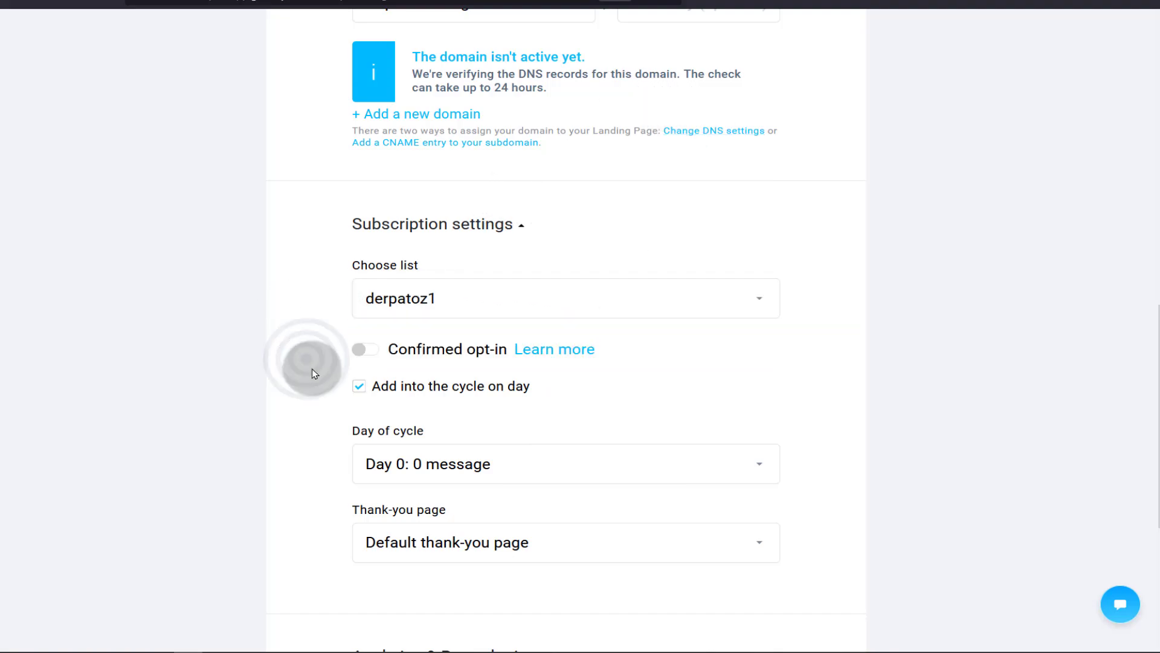
scroll(541, 435, "down", 3)
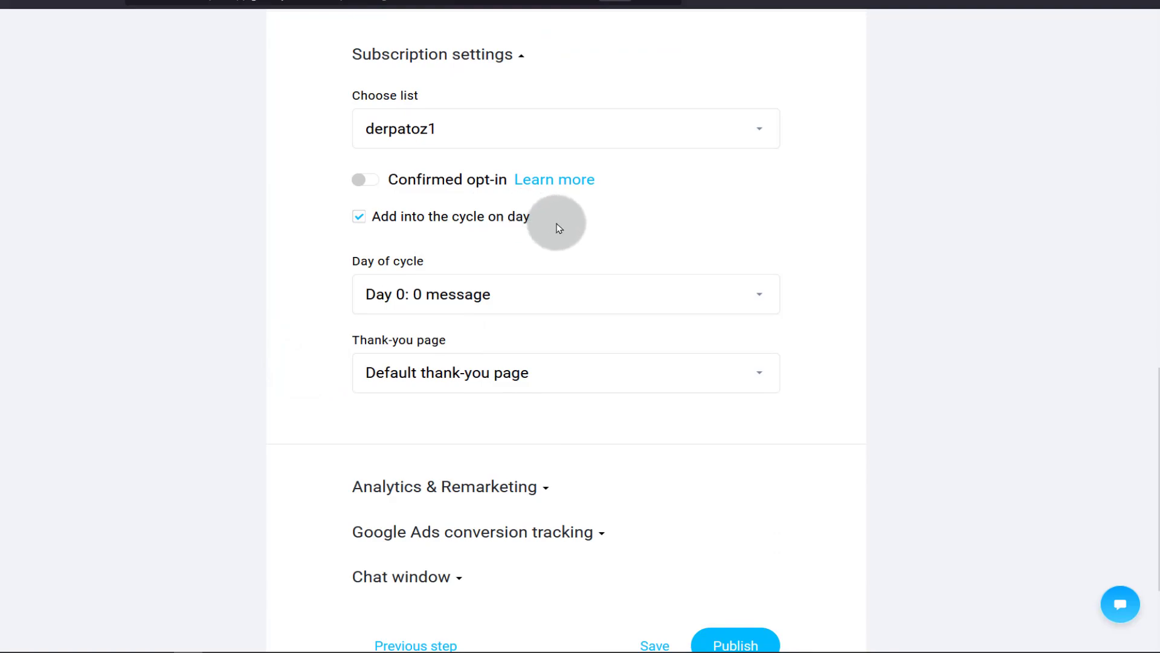
left_click(508, 292)
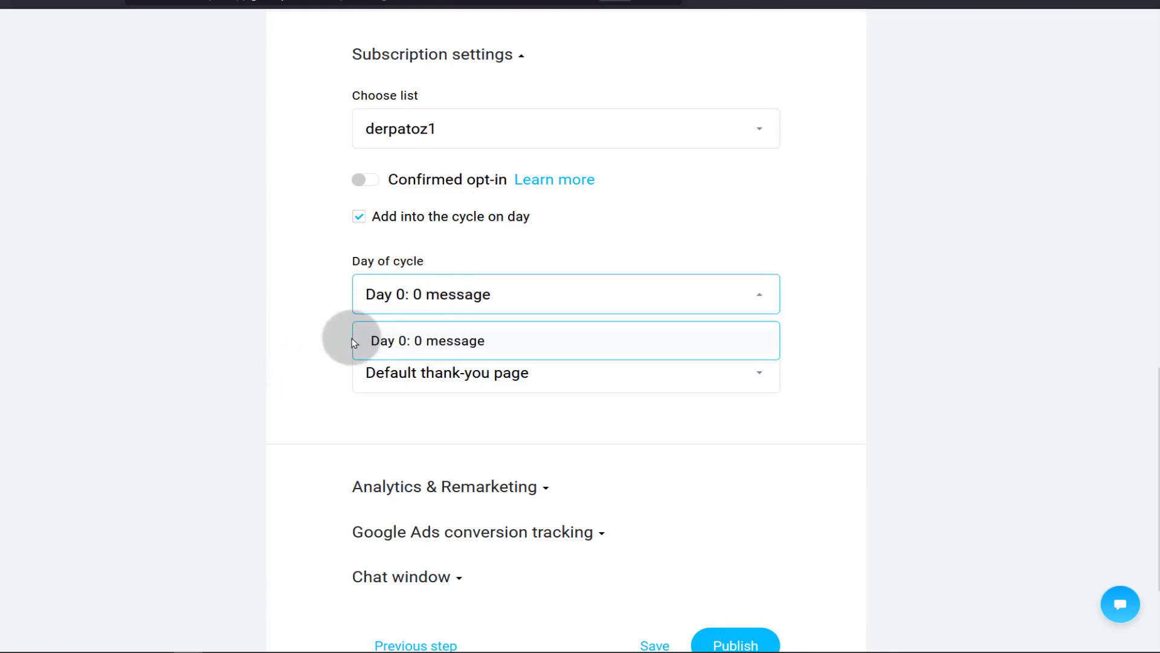
left_click(407, 350)
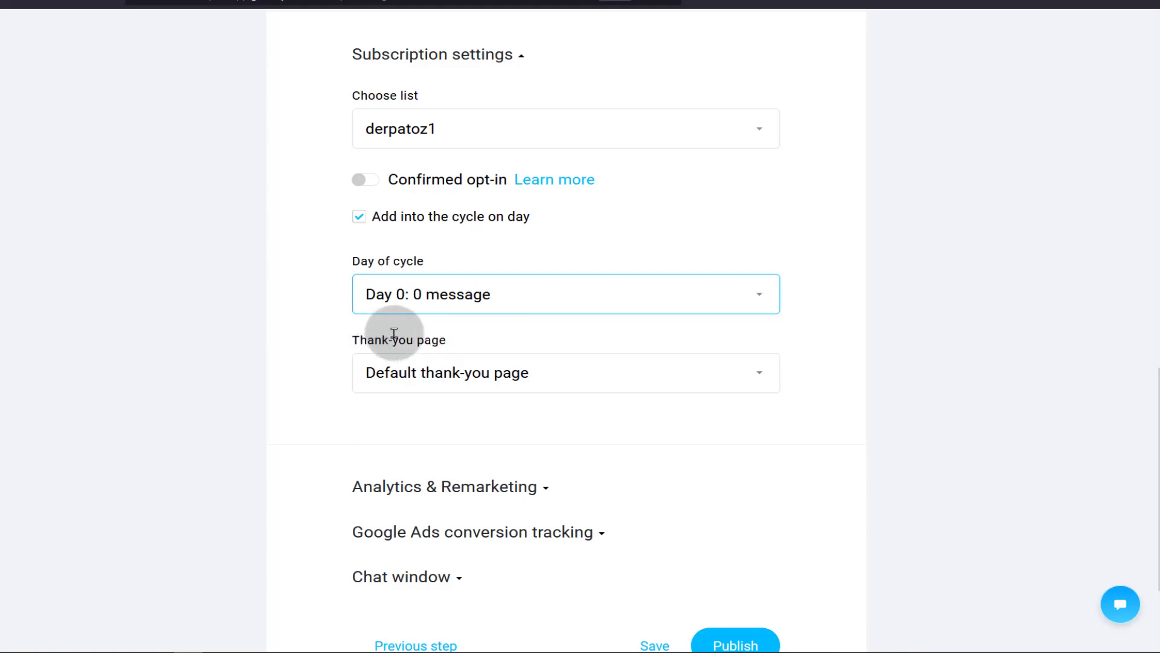
- Try the Stay on current page and Custom thank-you page options, and return the setting to Default thank-you page
left_click(460, 376)
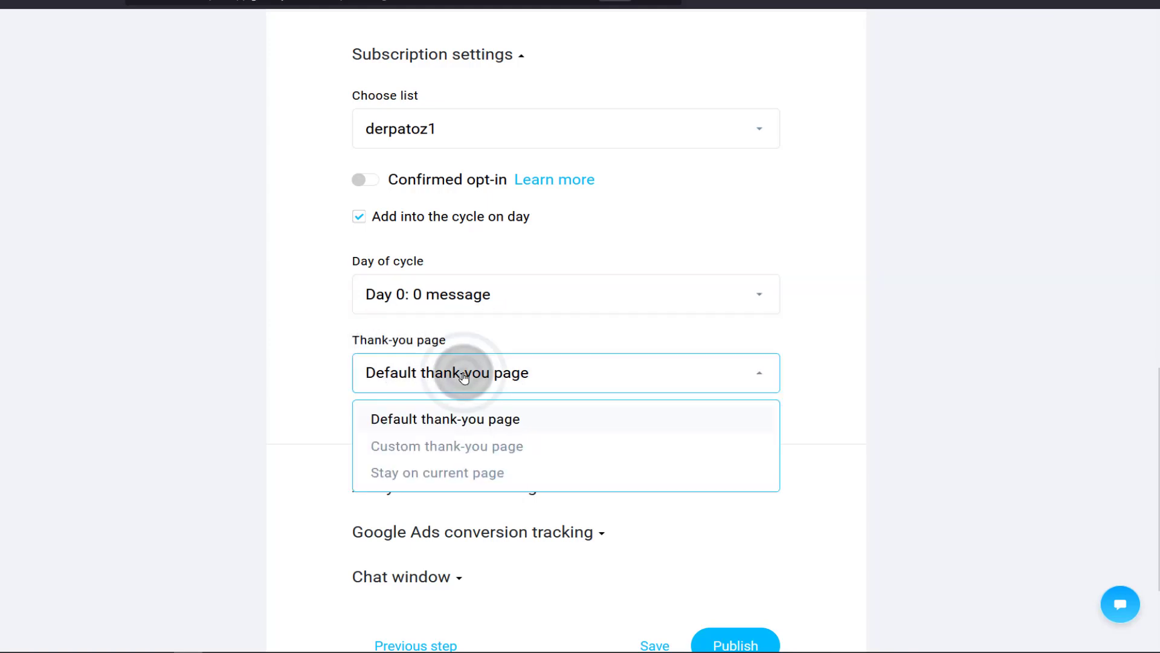
scroll(417, 369, "down", 3)
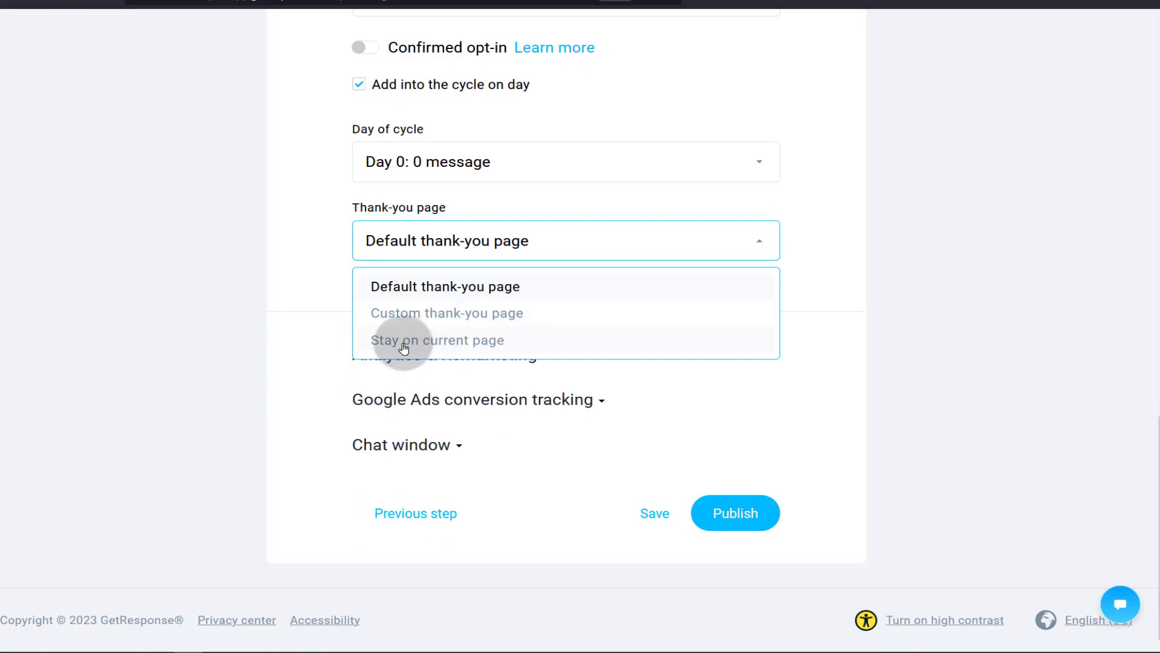
left_click(404, 342)
left_click(437, 236)
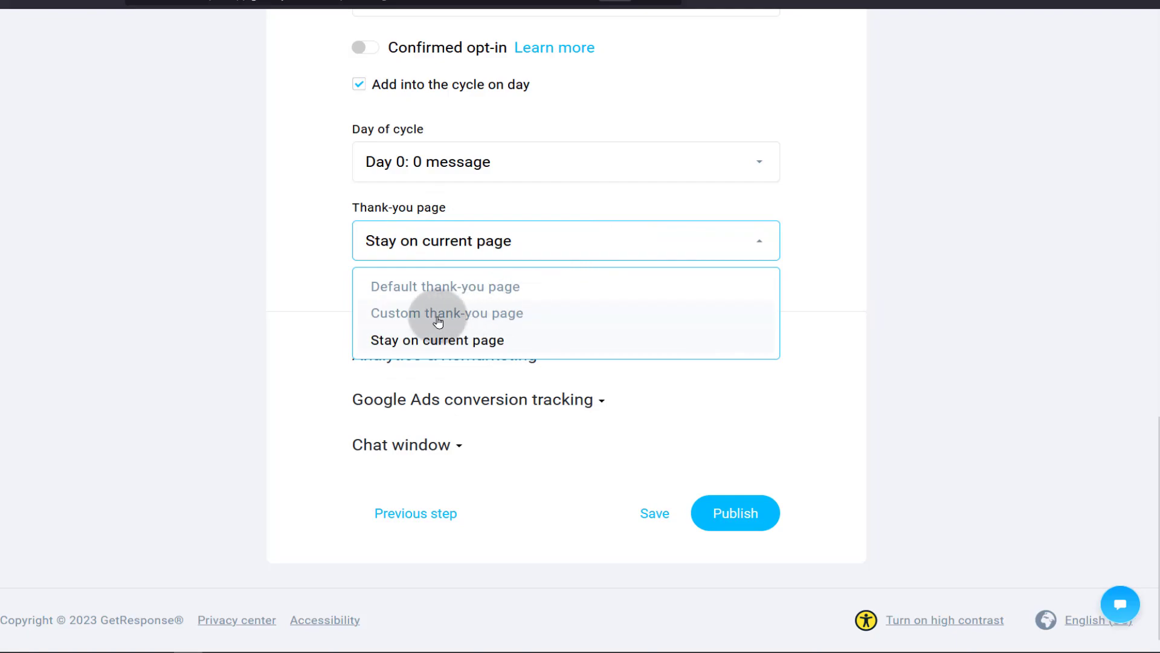
left_click(434, 314)
left_click(388, 320)
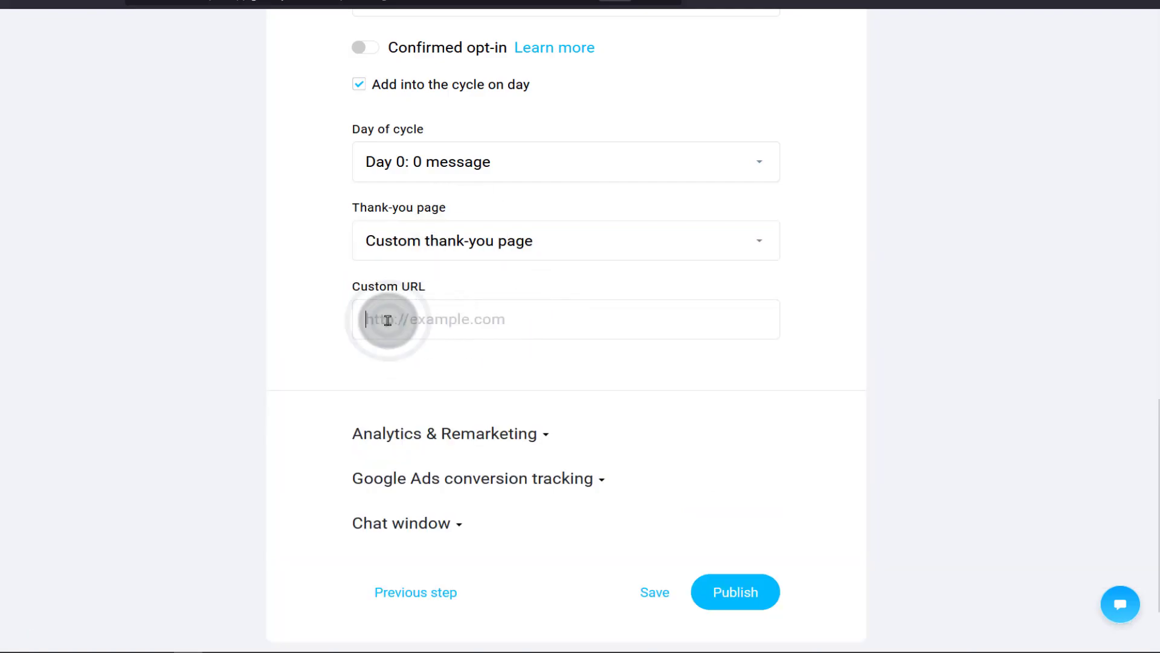
left_click(513, 237)
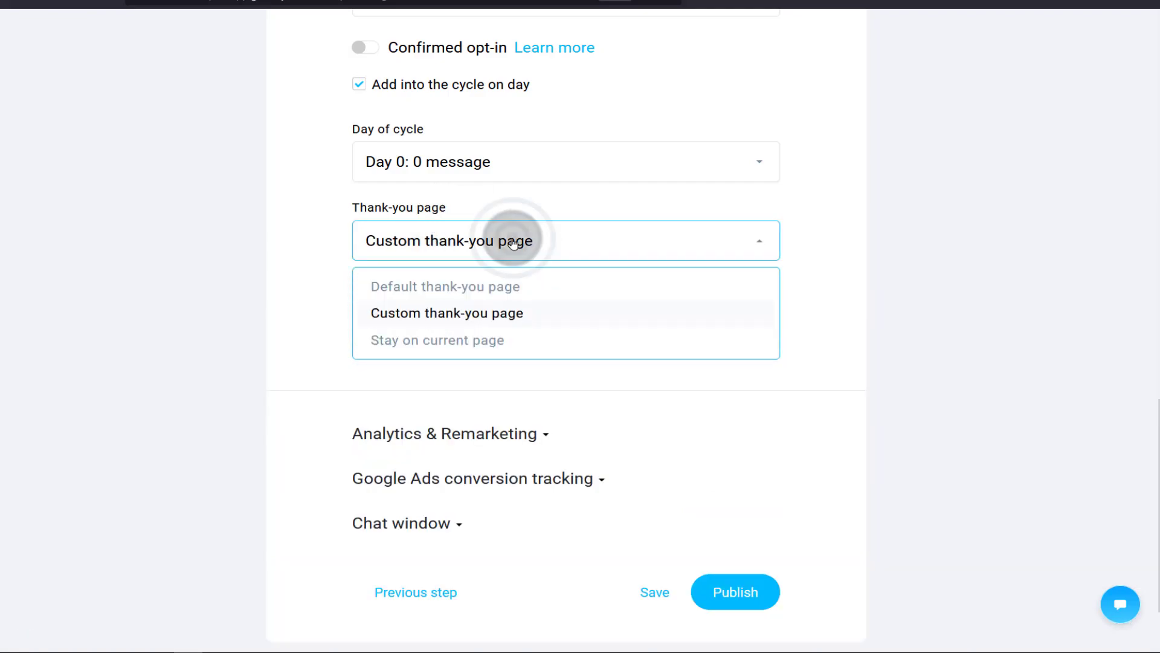
left_click(319, 309)
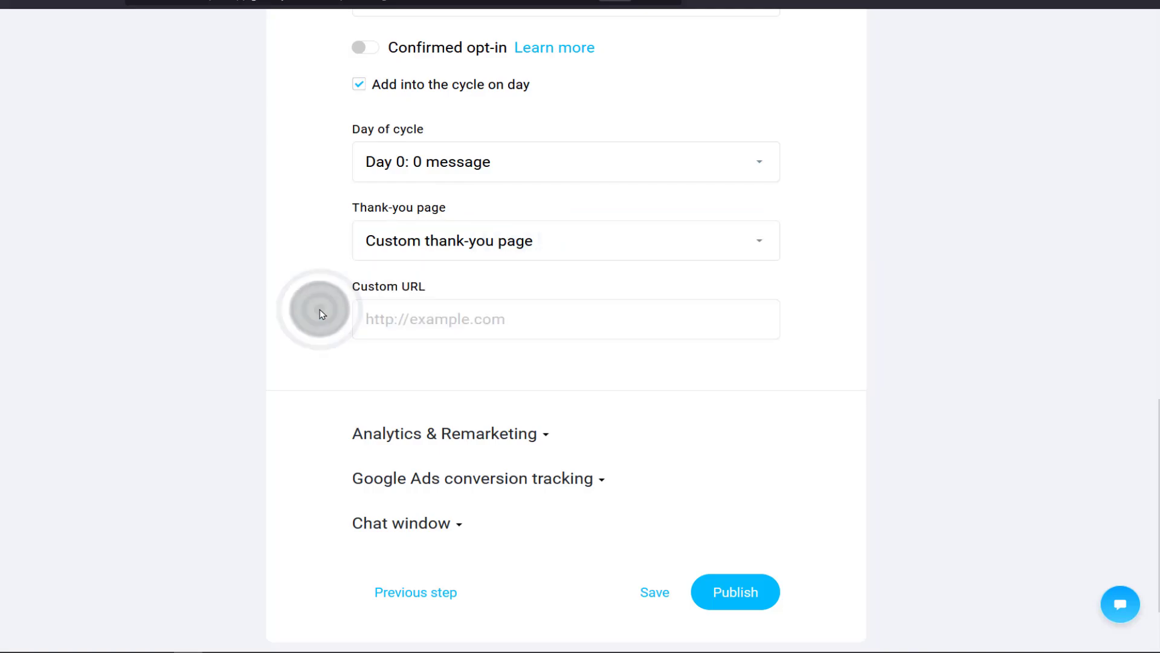
left_click(362, 317)
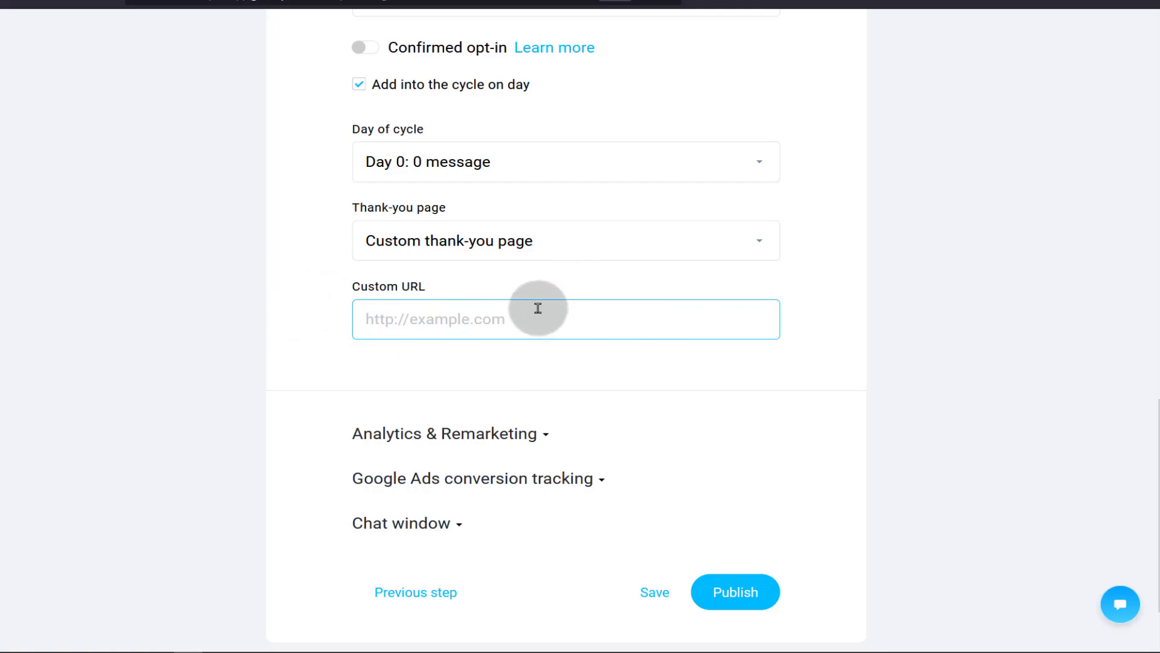
left_click(499, 236)
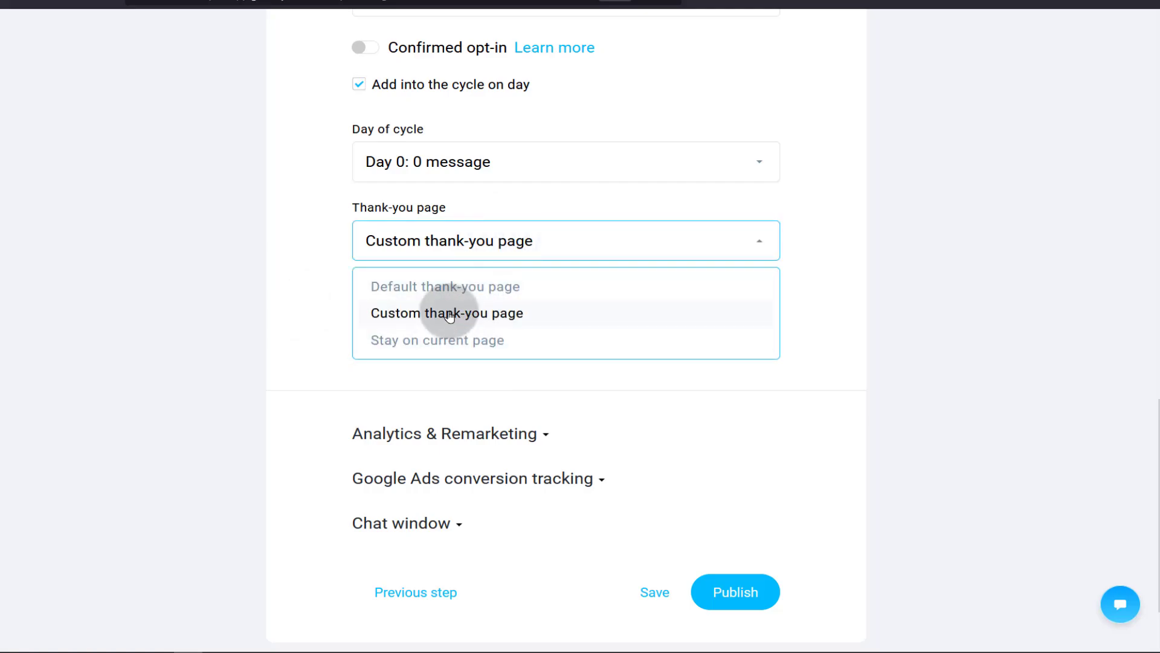
left_click(444, 287)
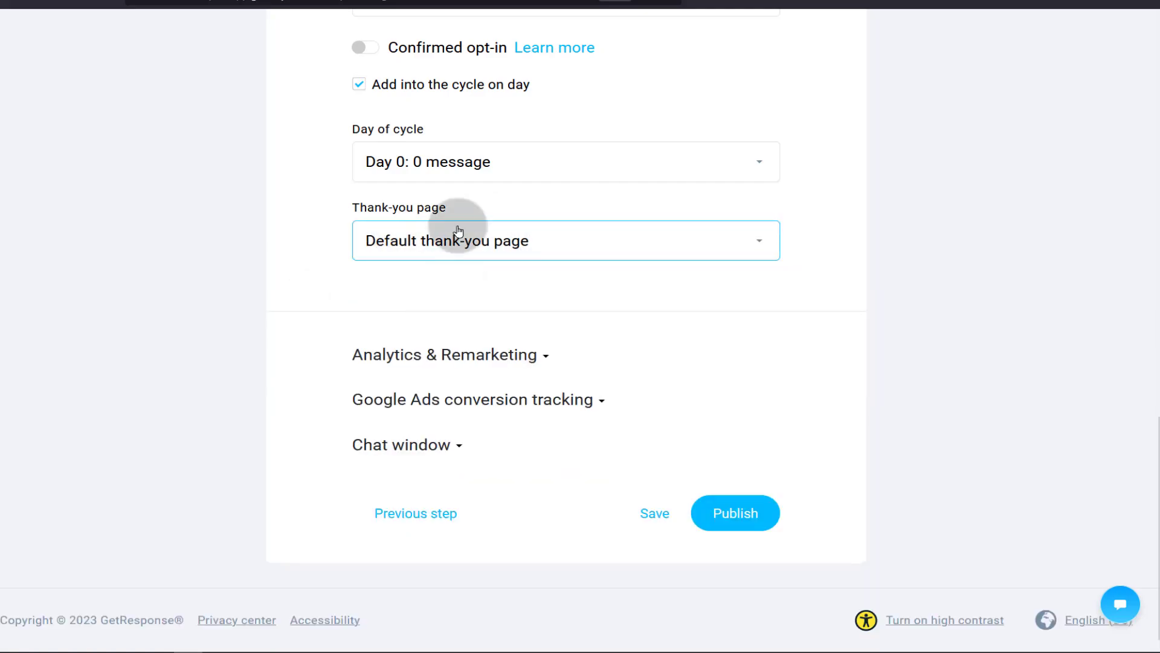
- Review the platforms offered for analytics and remarketing without choosing one
left_click(546, 358)
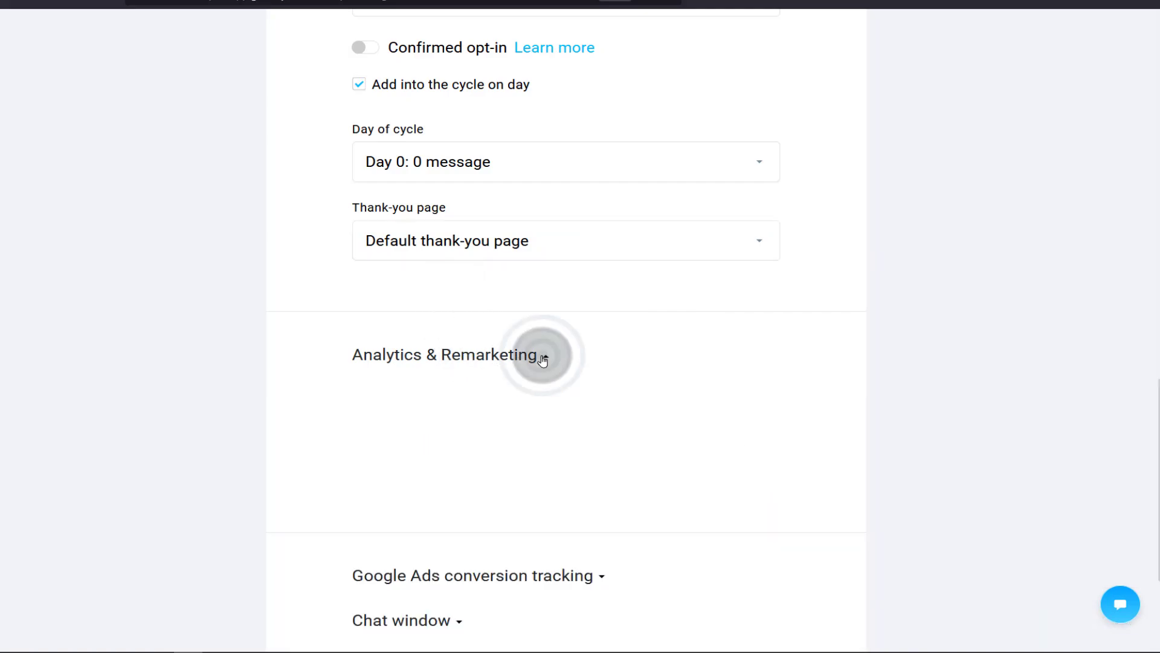
left_click(409, 439)
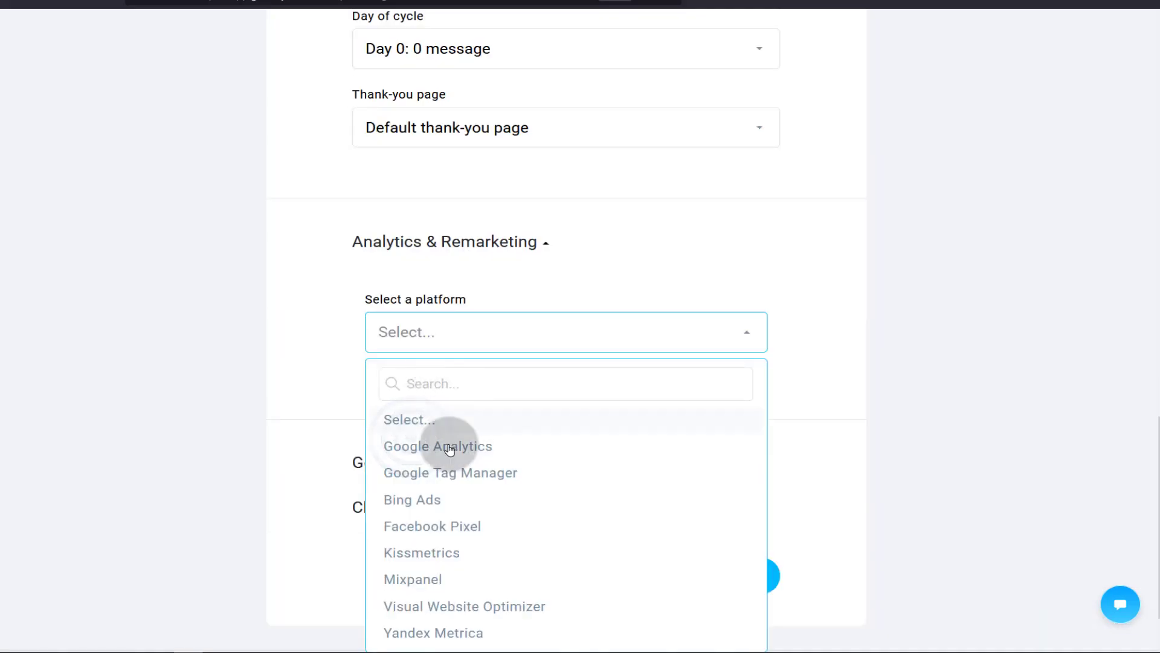
left_click(323, 474)
scroll(502, 411, "down", 1)
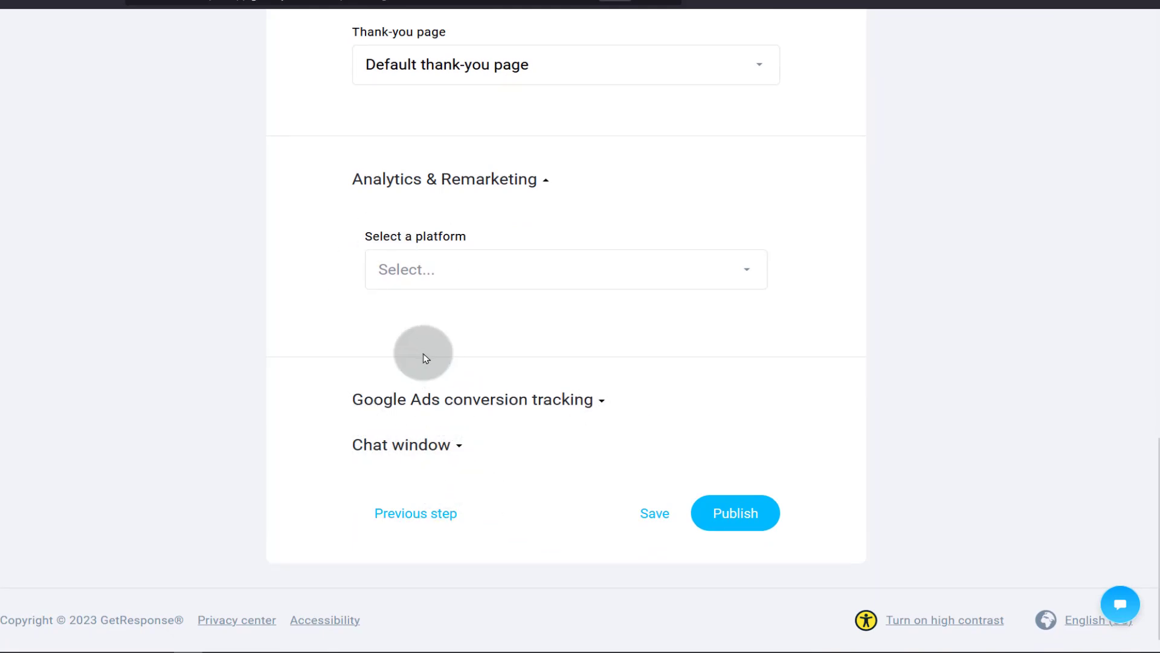
- Toggle the GetResponse Chats option for the chat window and publish the landing page
left_click(456, 447)
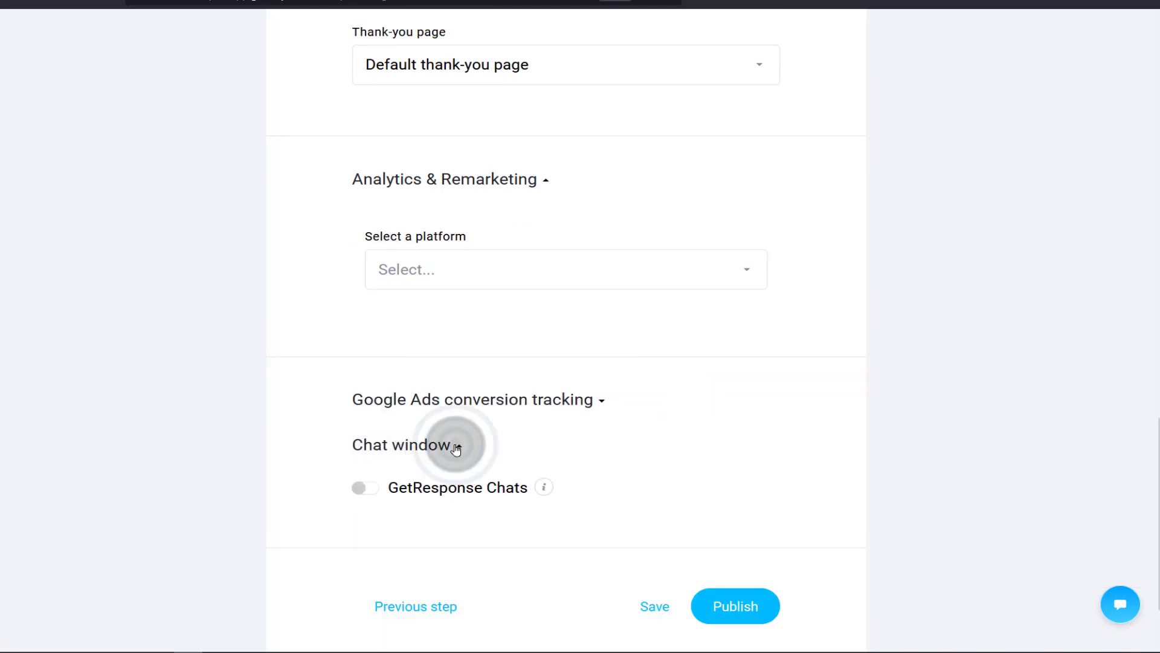
scroll(699, 472, "down", 2)
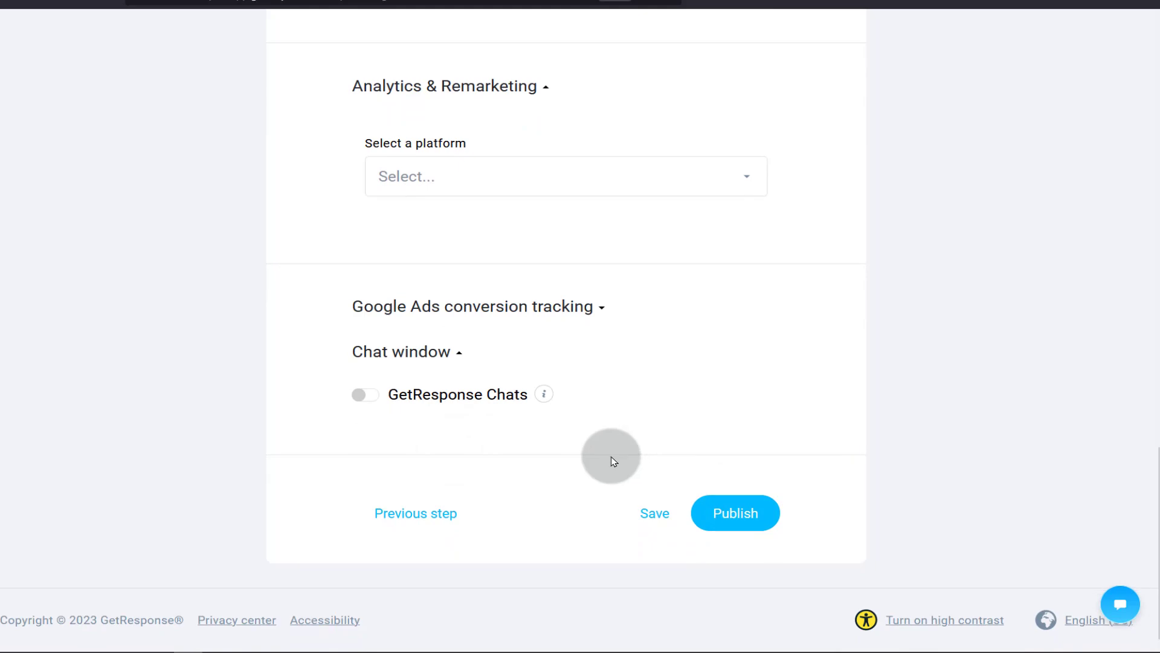
left_click(369, 397)
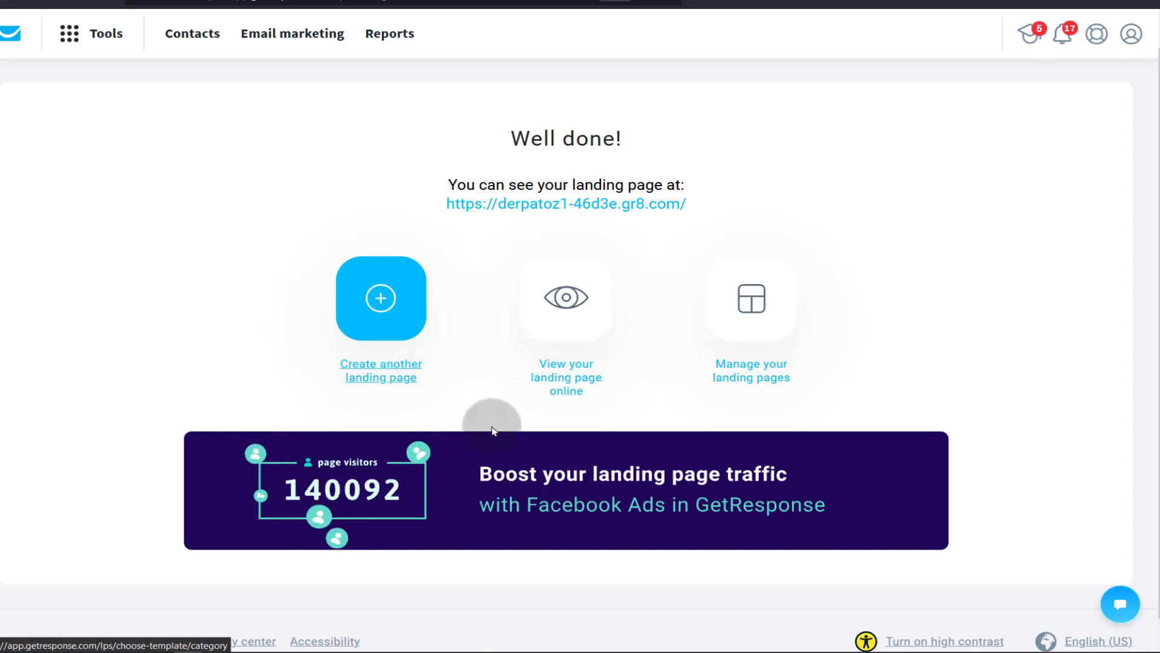
- Go to the landing page management list and open the published WordPress landing page for editing
left_click(738, 371)
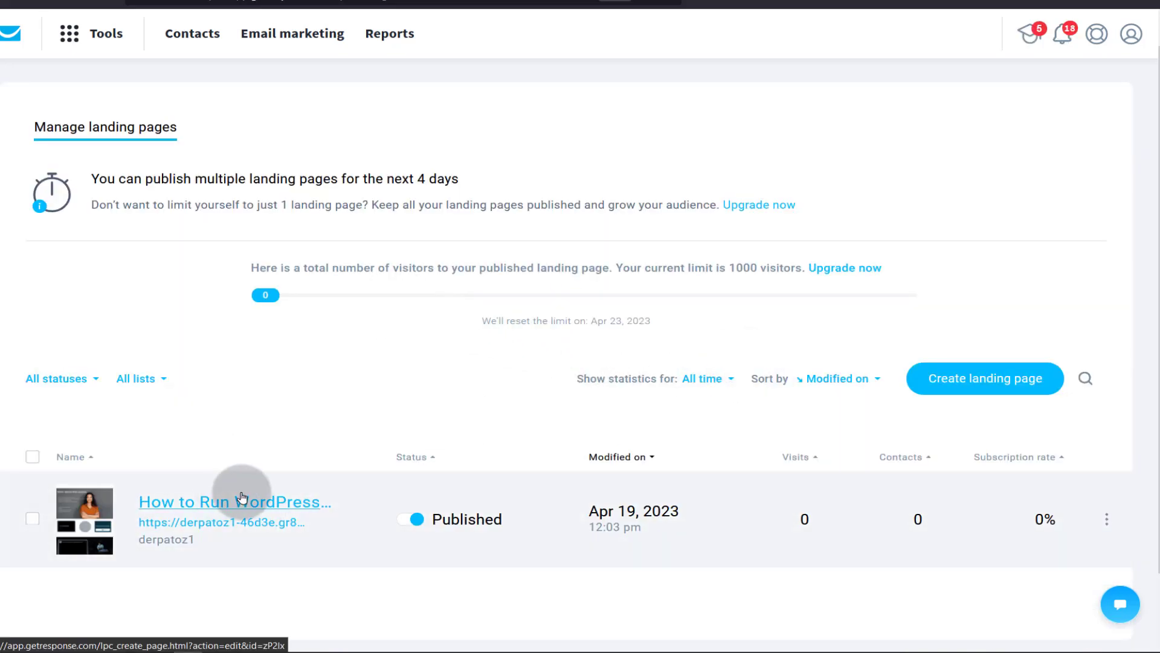
scroll(332, 495, "down", 2)
mouse_move(1106, 442)
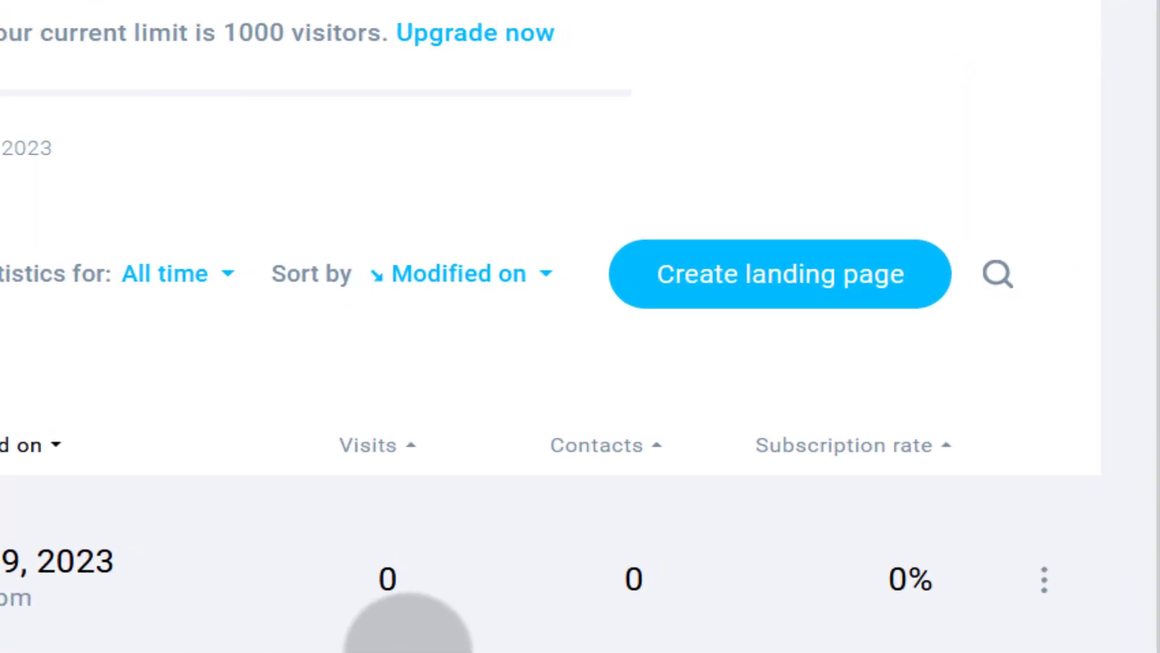
left_click(814, 357)
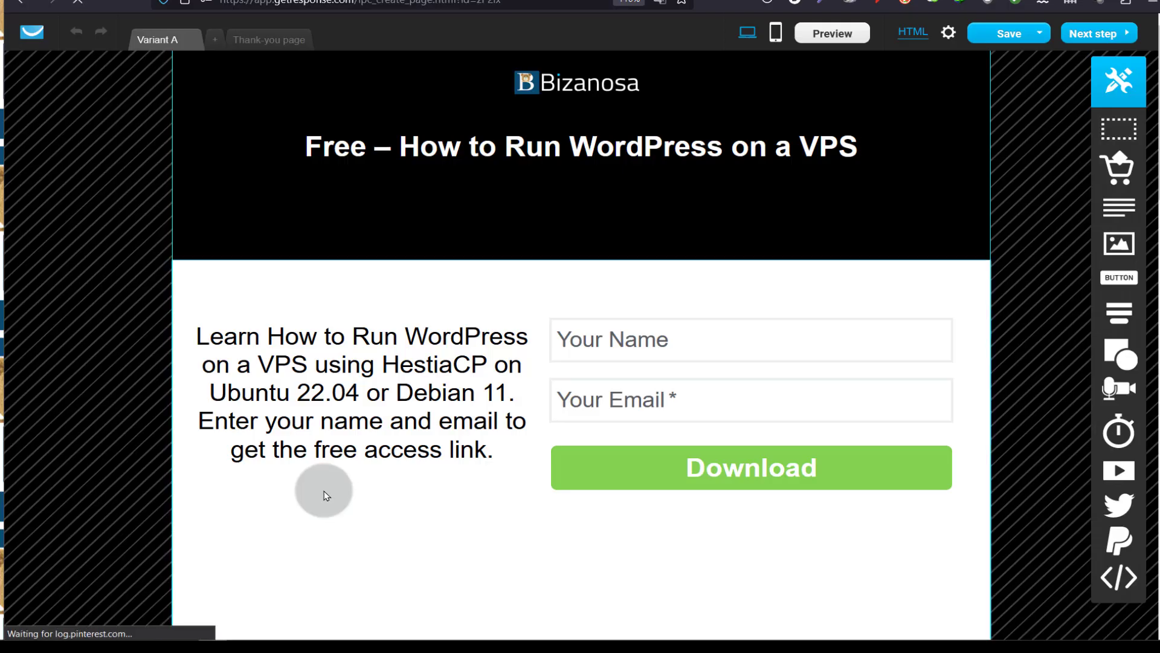
- Save the landing page and exit the editor to the landing page list
left_click(1033, 35)
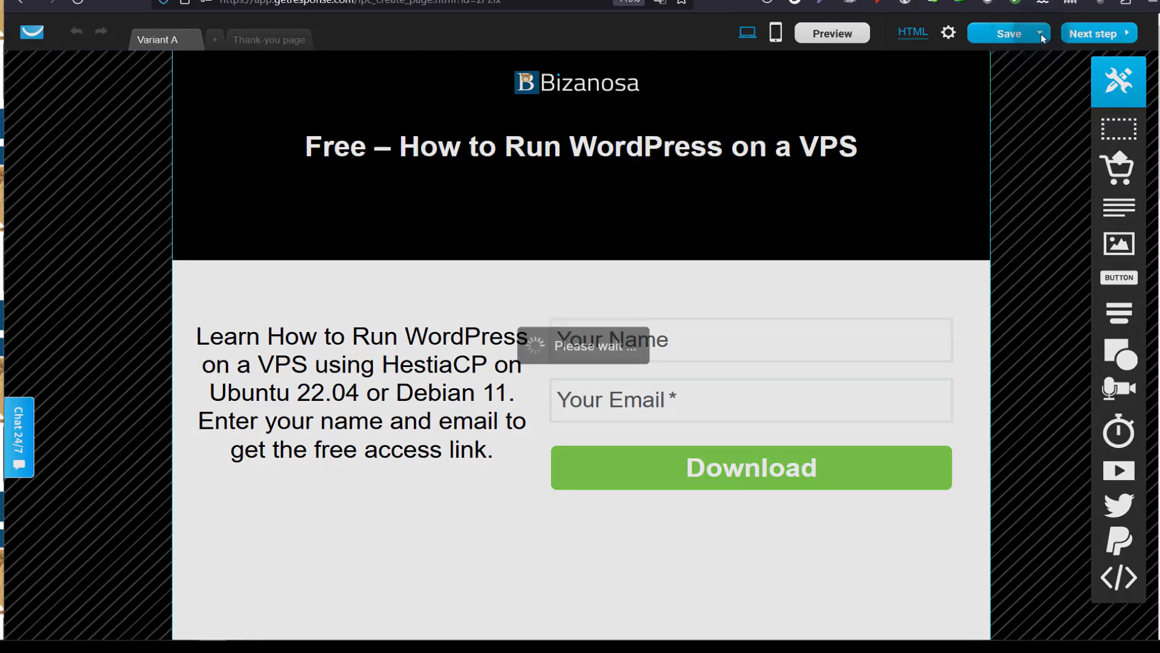
left_click(1040, 34)
left_click(1010, 85)
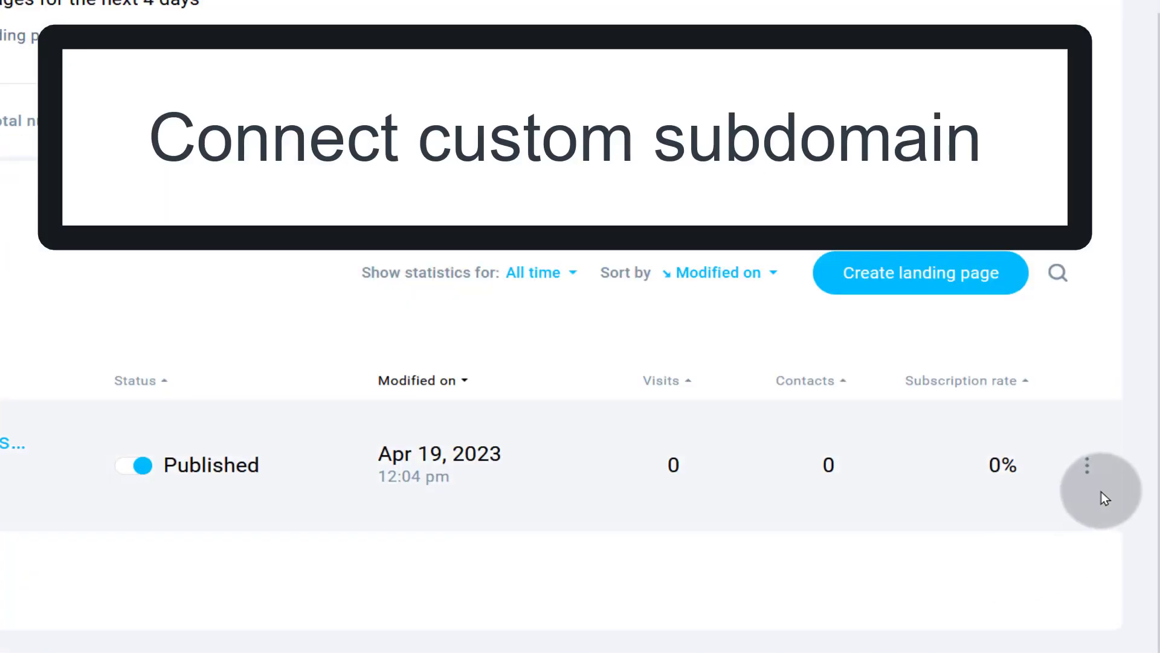
left_click(1083, 477)
left_click(958, 363)
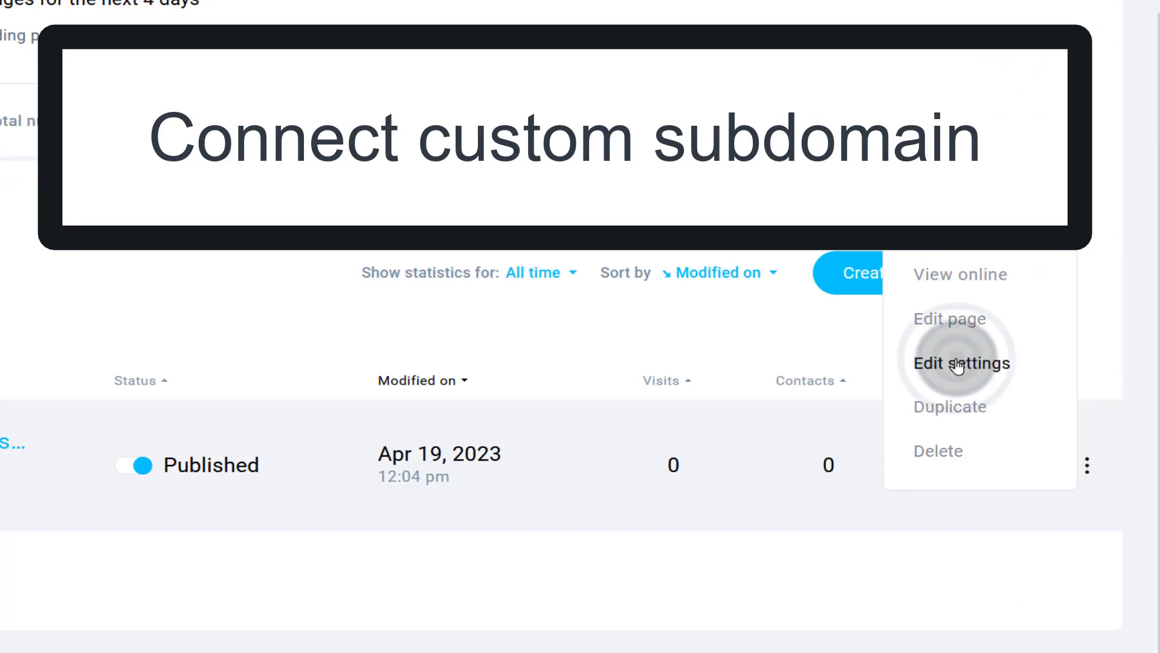
left_click(261, 290)
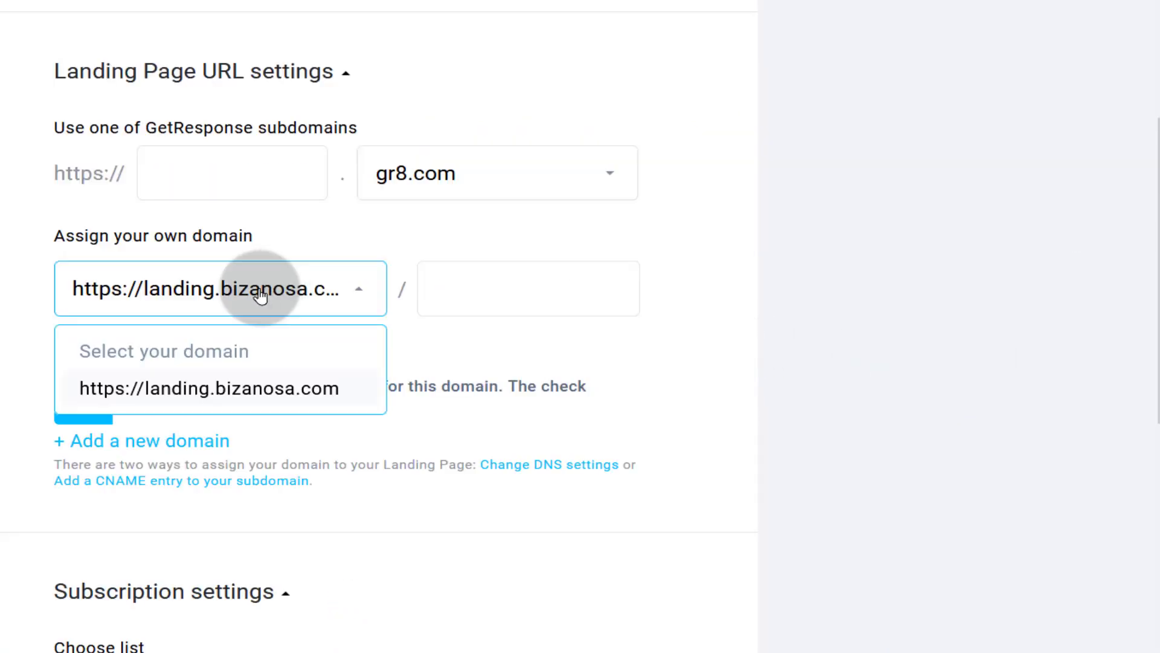
left_click(202, 386)
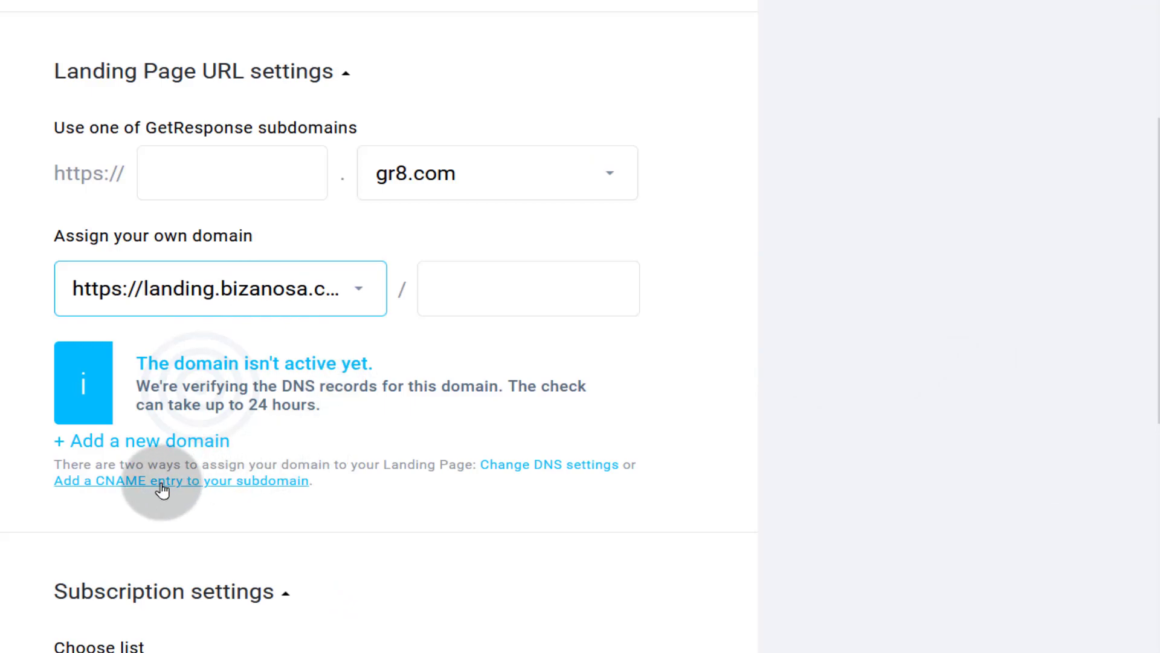
scroll(278, 514, "down", 5)
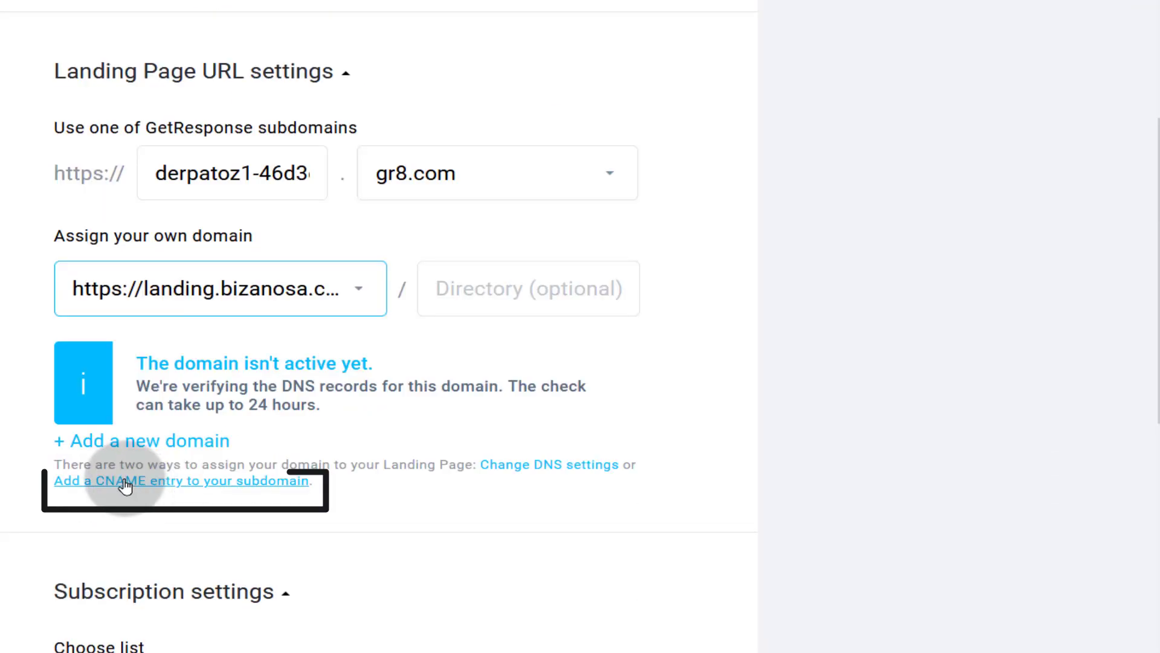
- Open the help article on adding a CNAME entry to a subdomain and copy the target squeeze.gr8.com
left_click(125, 479)
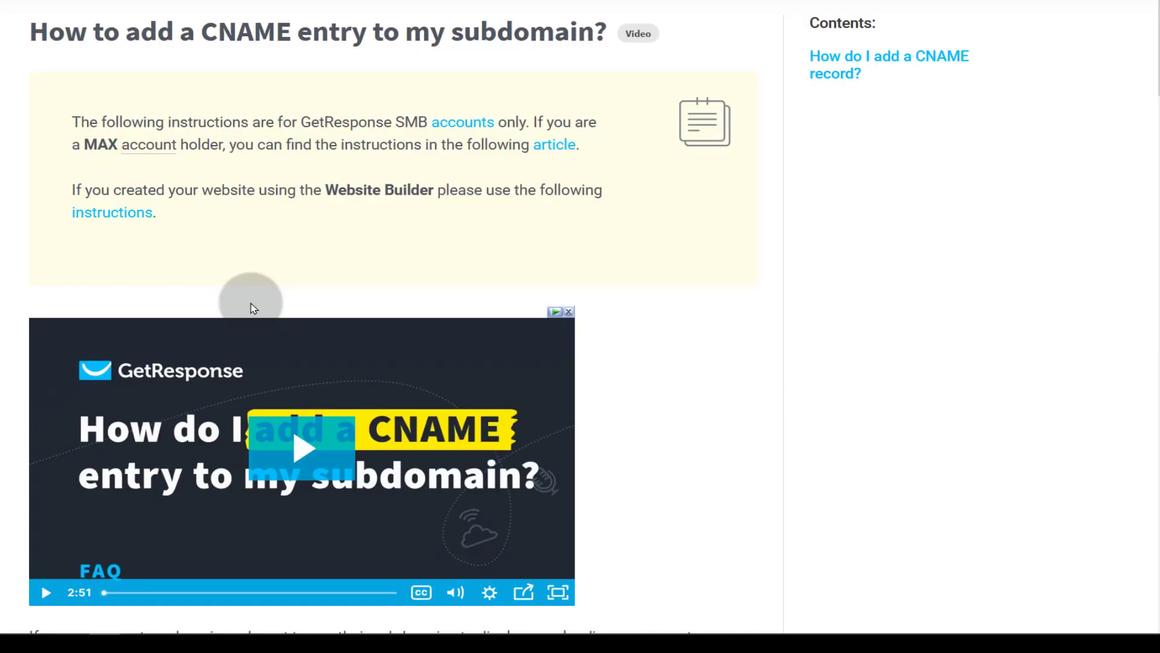
scroll(260, 305, "down", 4)
scroll(262, 308, "down", 5)
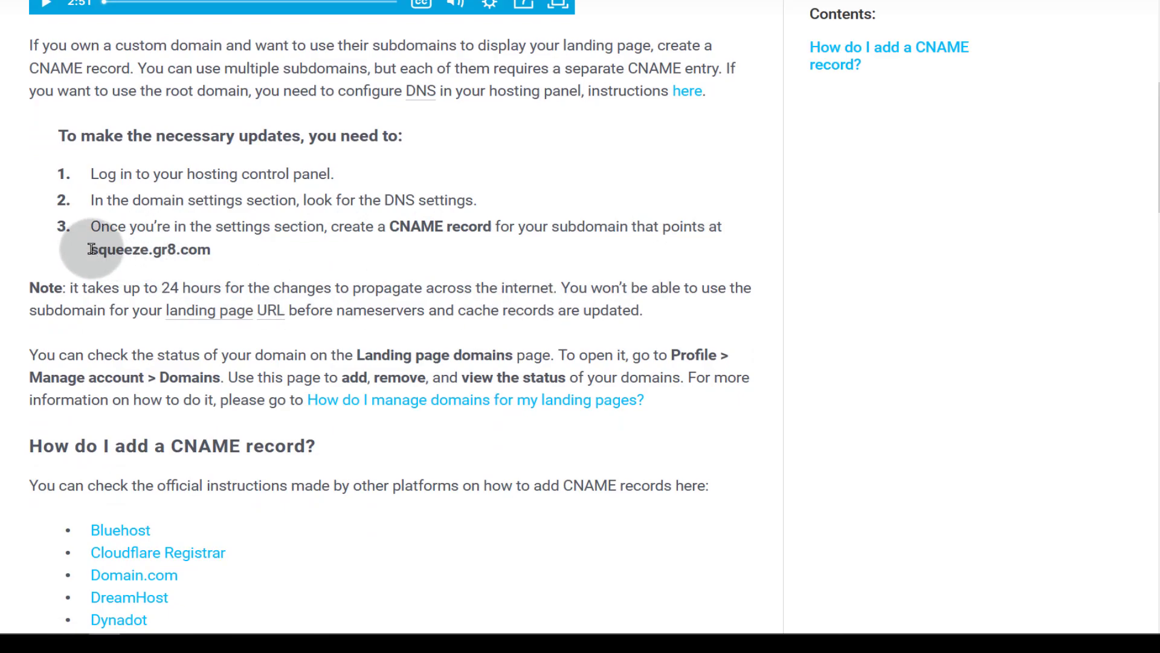
left_click_drag(133, 252, 207, 252)
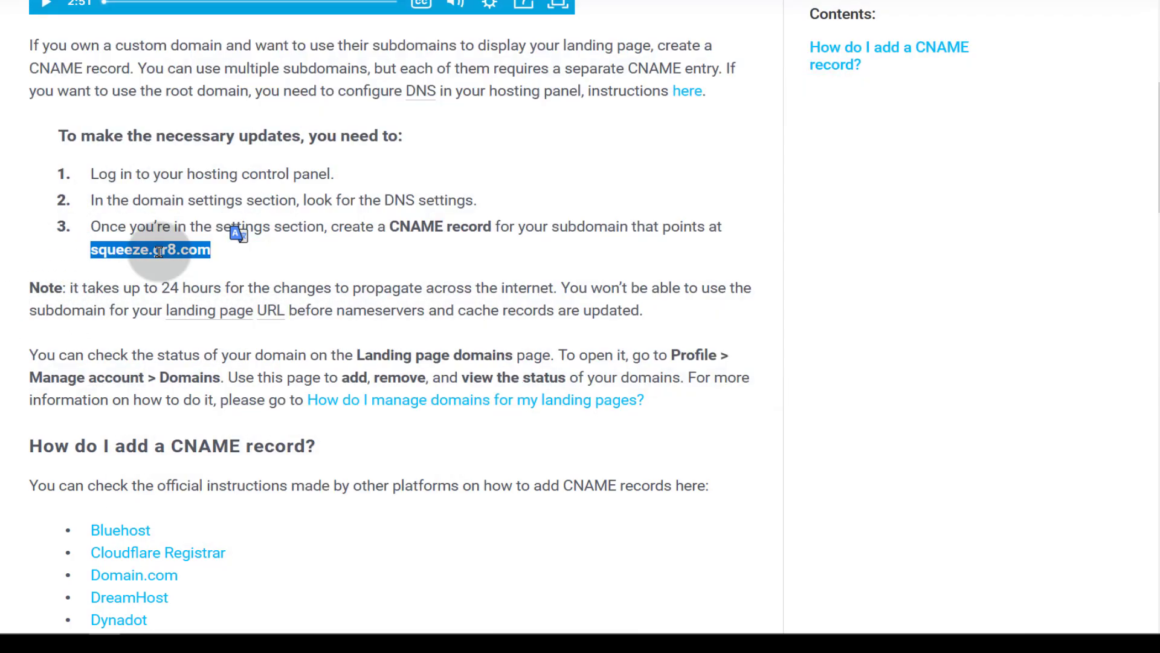
right_click(158, 240)
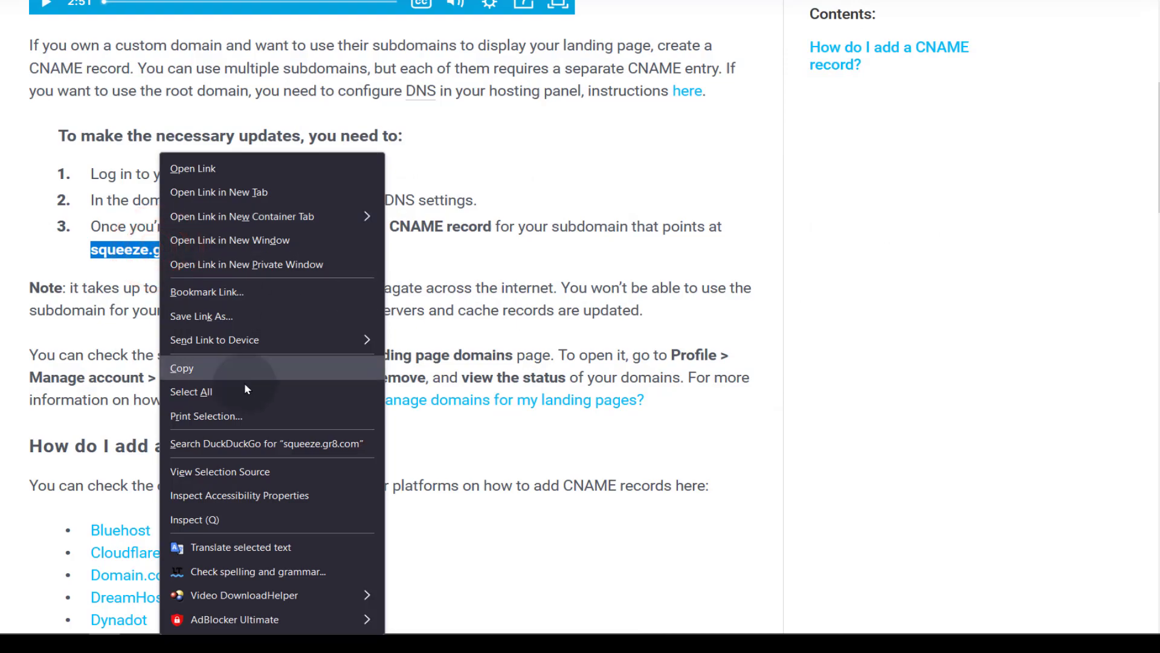
left_click(181, 369)
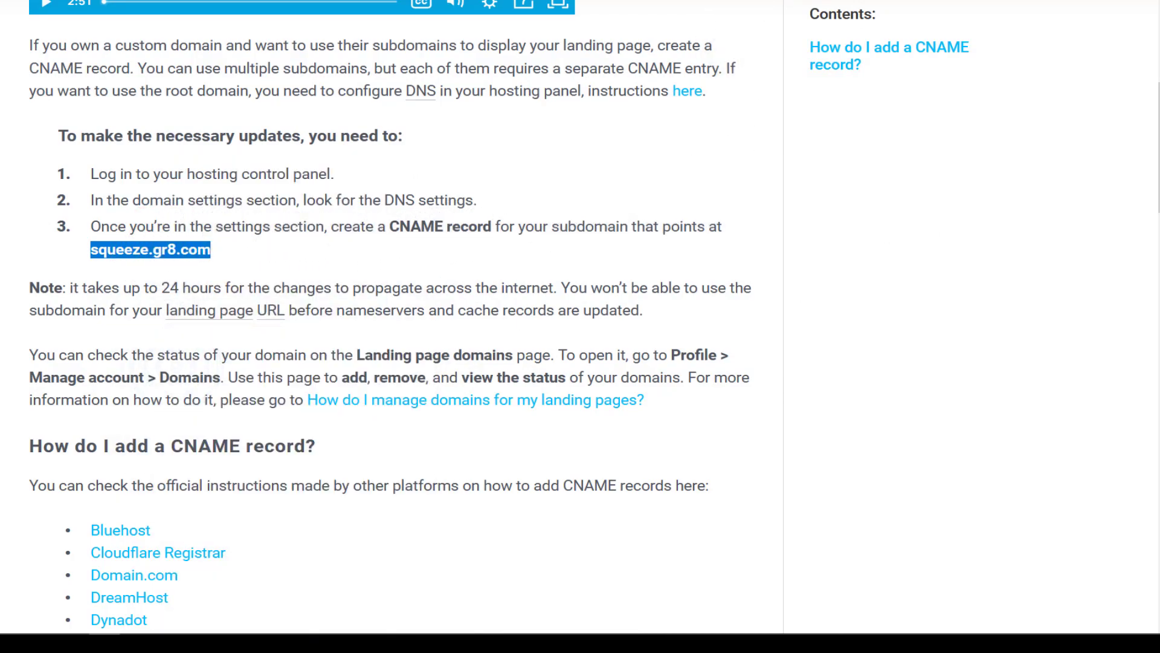
- Switch to Cloudflare and open the DNS records of the bizanosa.club domain
key("ctrl+t")
key("ctrl+l")
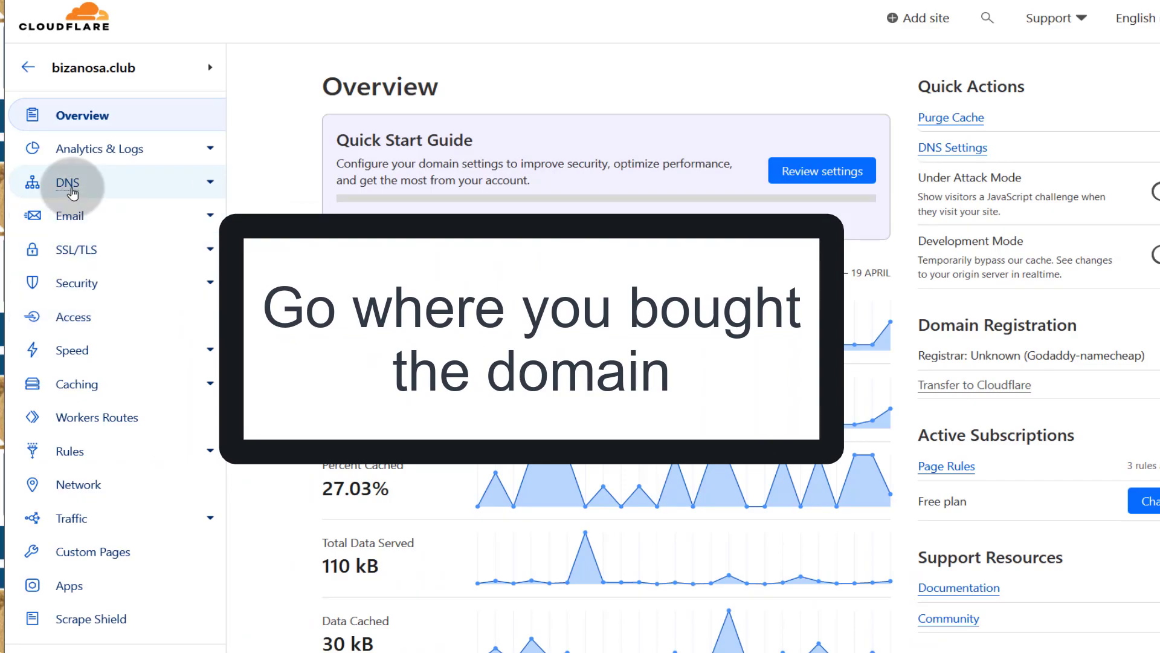
left_click(72, 190)
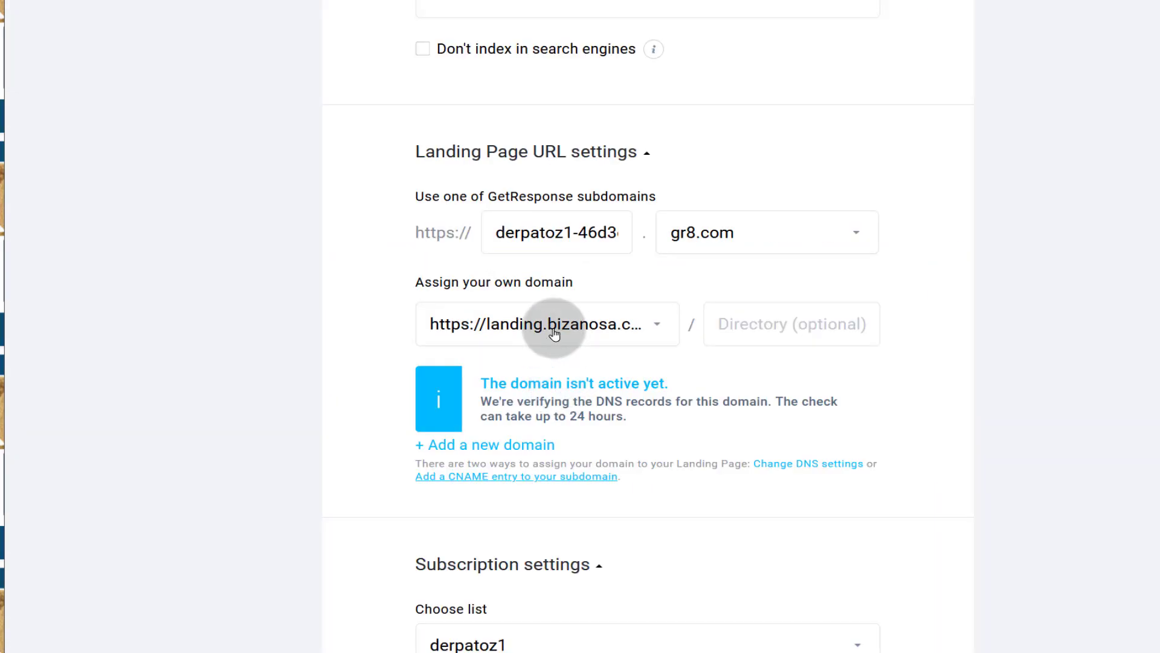
- Back in the GetResponse landing page URL settings, start adding a new domain with the subdomain land
left_click(622, 322)
left_click(499, 405)
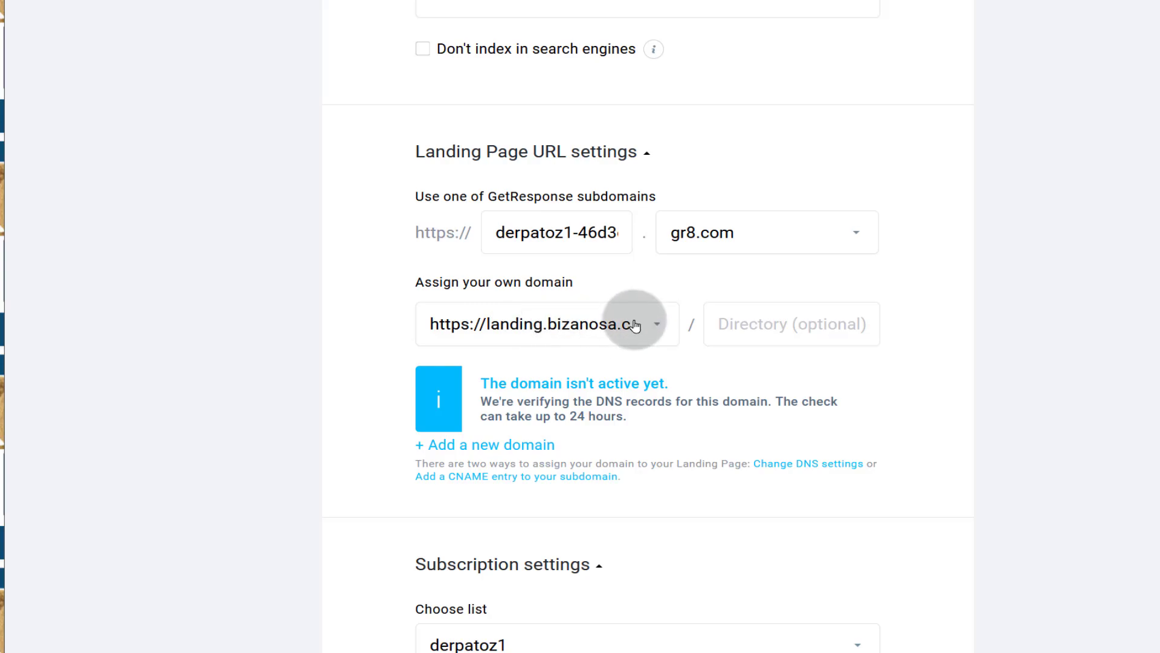
left_click(493, 448)
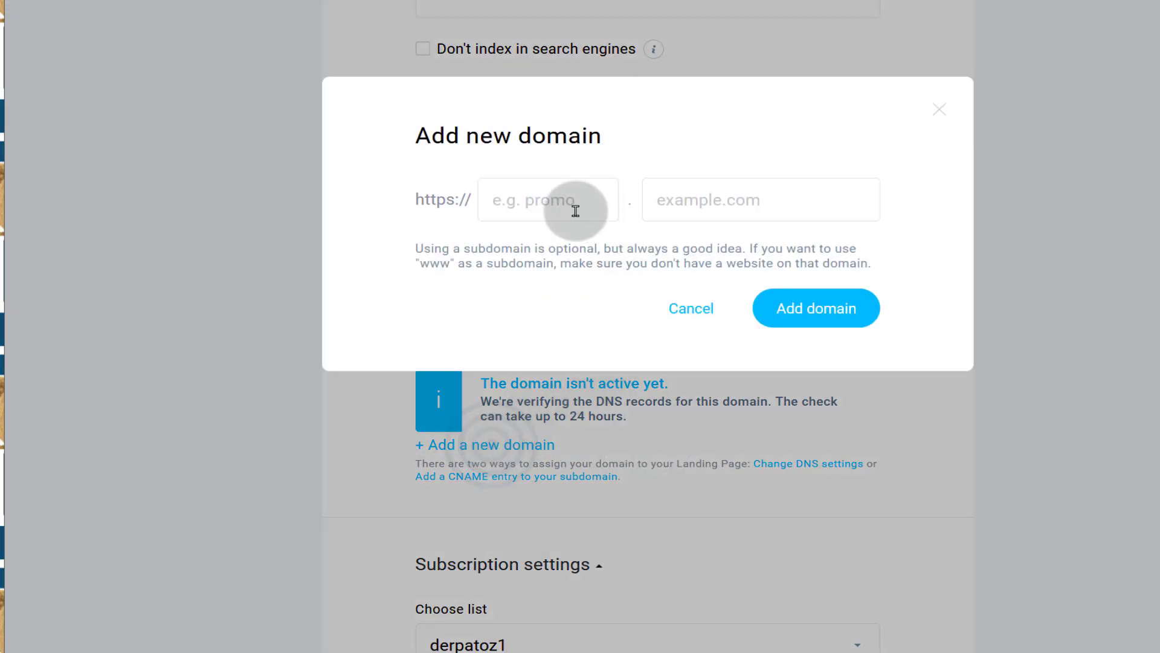
left_click(532, 200)
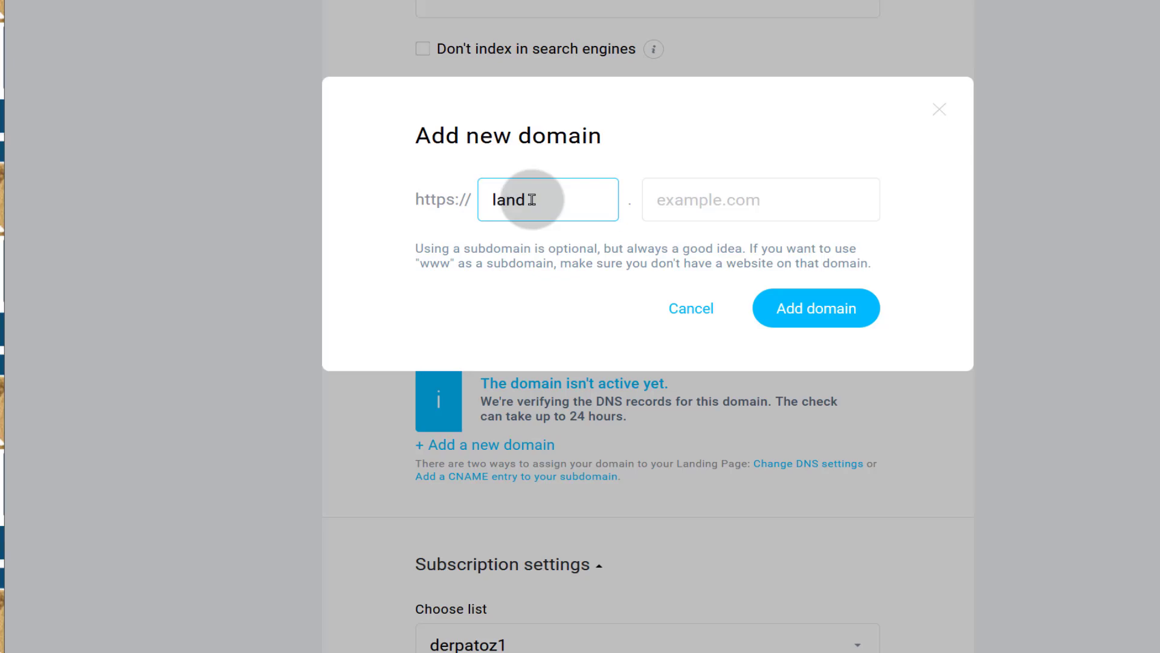
left_click(666, 197)
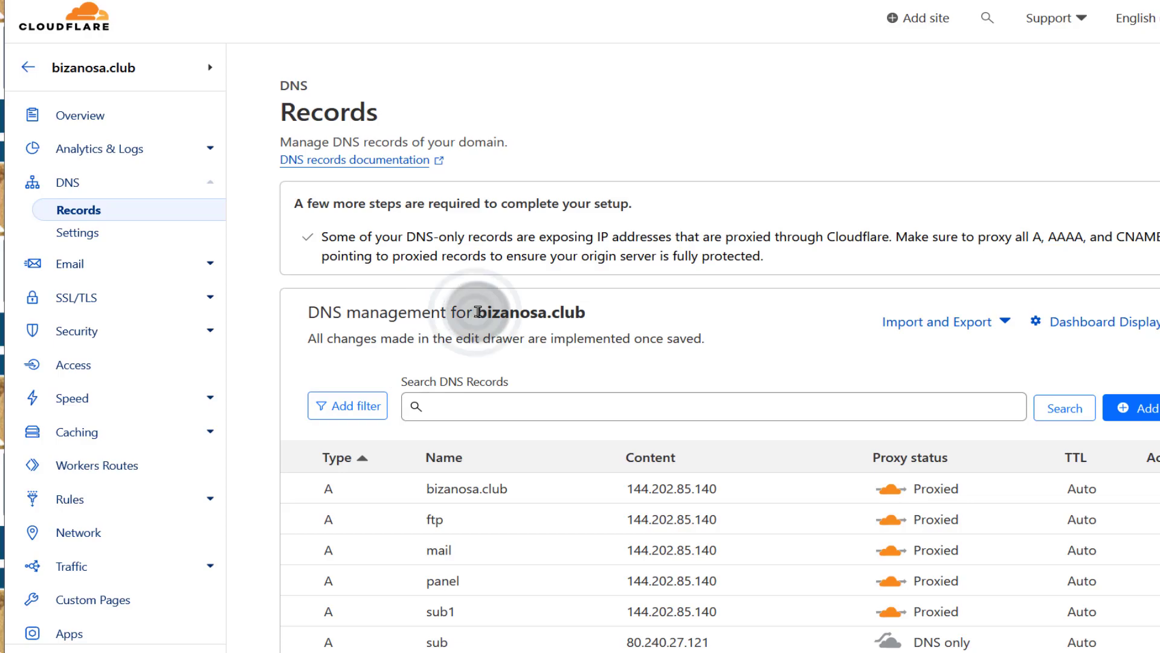
- Copy bizanosa.club from the Cloudflare DNS page, use it as the new domain's main part and add land.bizanosa.club
left_click_drag(476, 312, 585, 303)
right_click(552, 303)
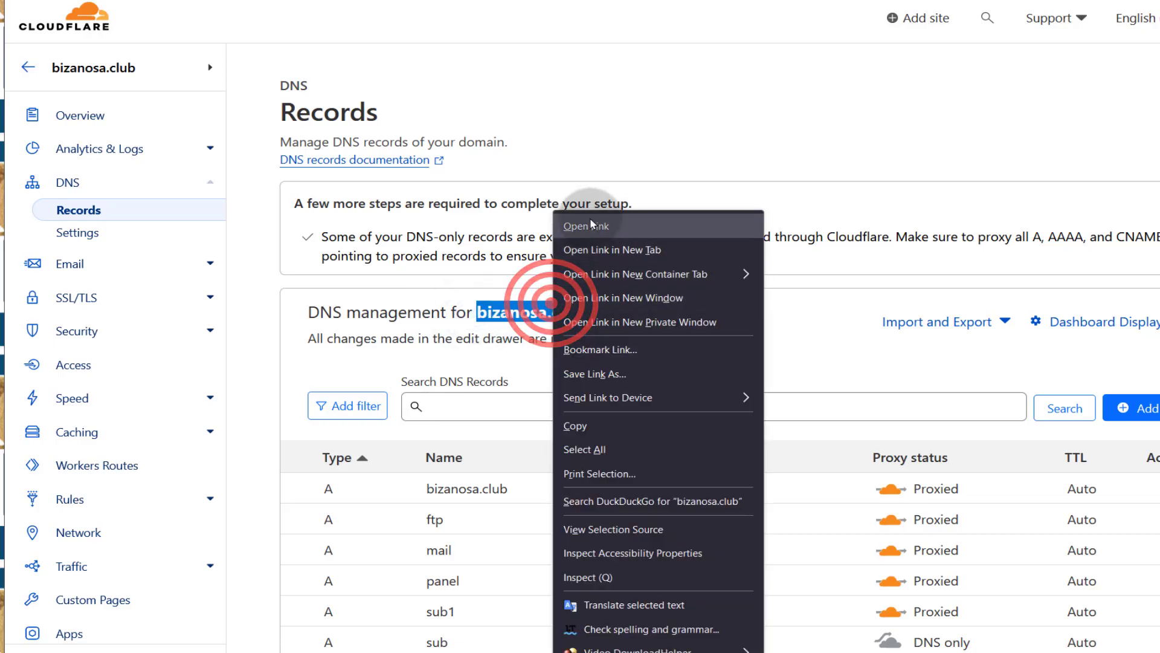
left_click(602, 427)
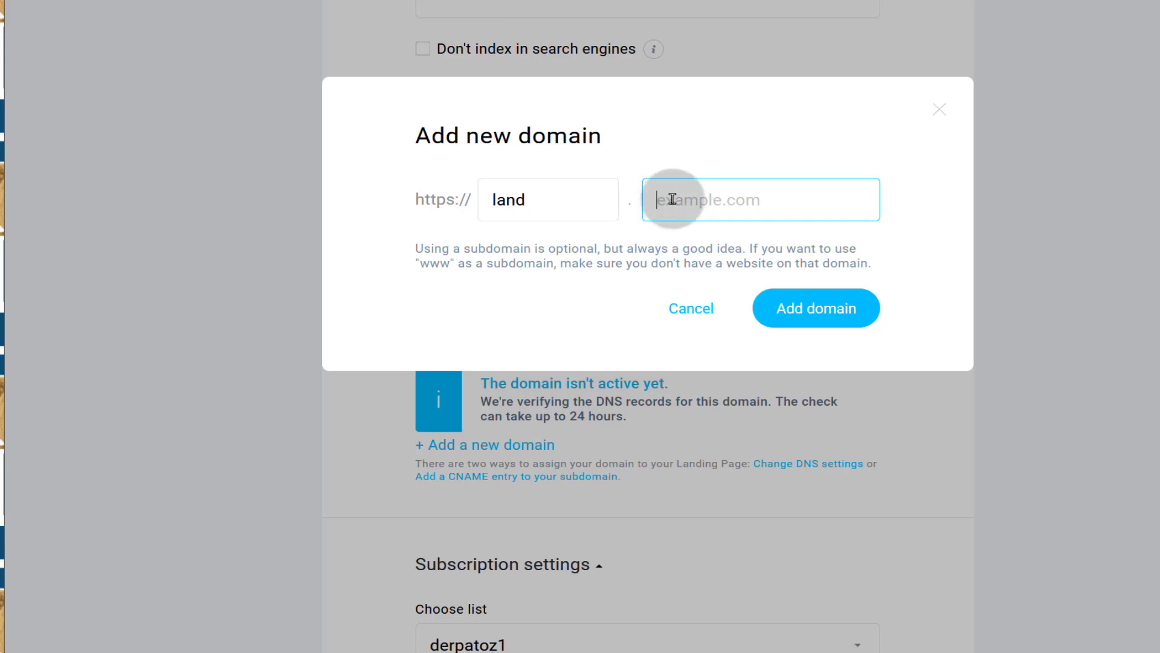
right_click(671, 198)
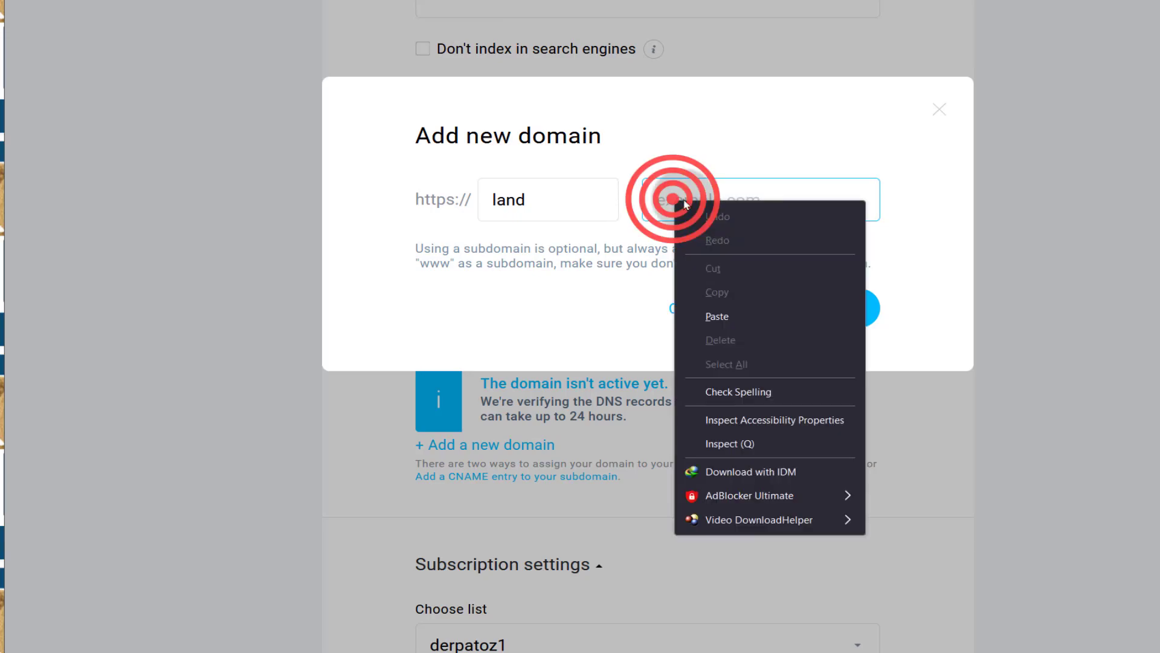
left_click(736, 315)
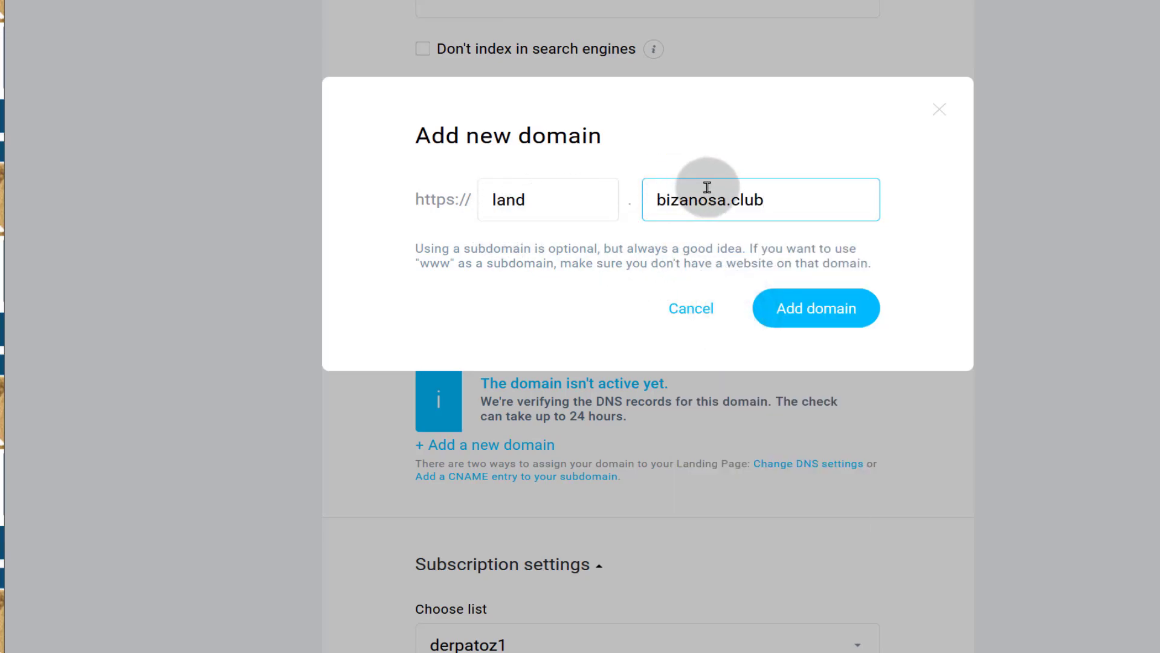
left_click(822, 323)
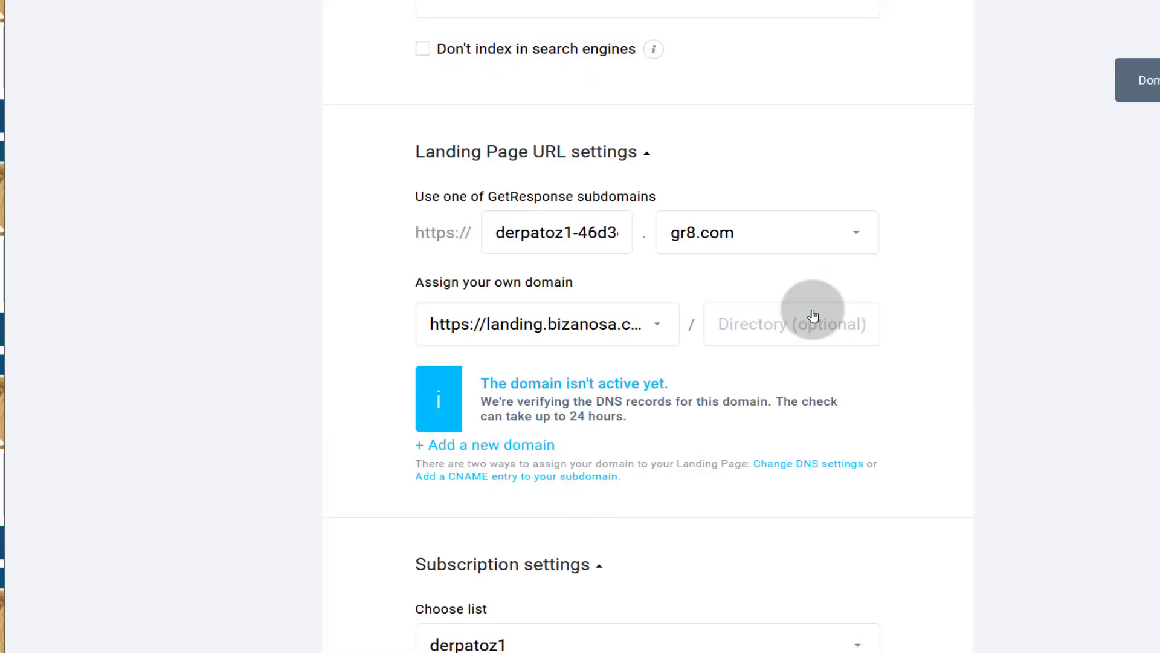
left_click(659, 323)
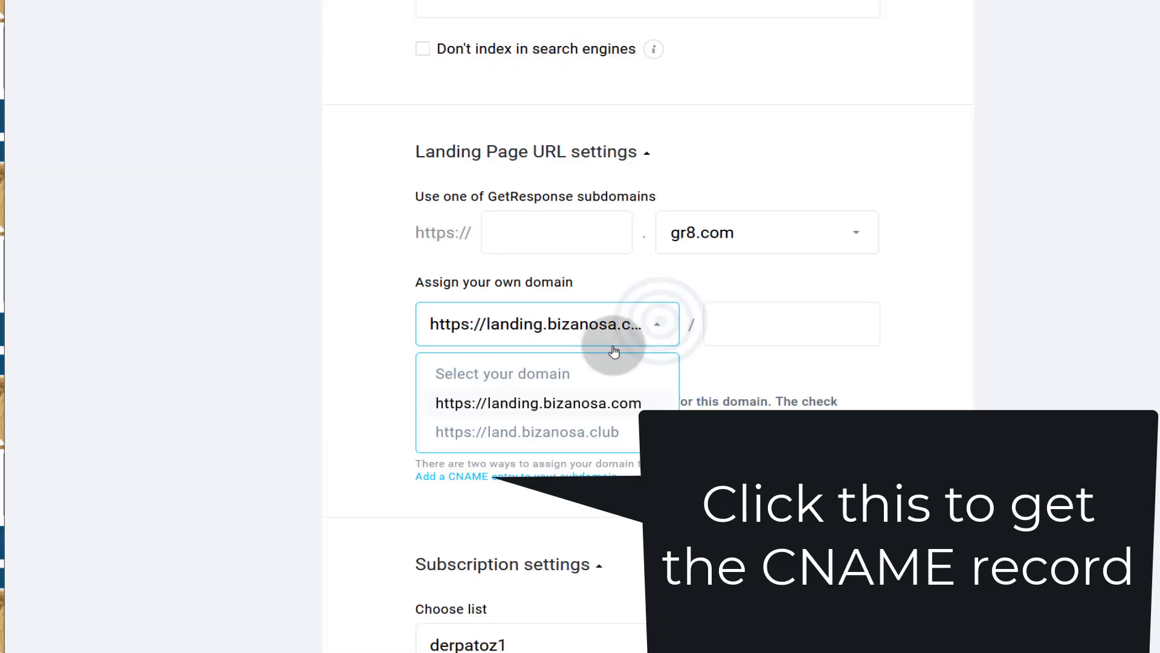
left_click(520, 432)
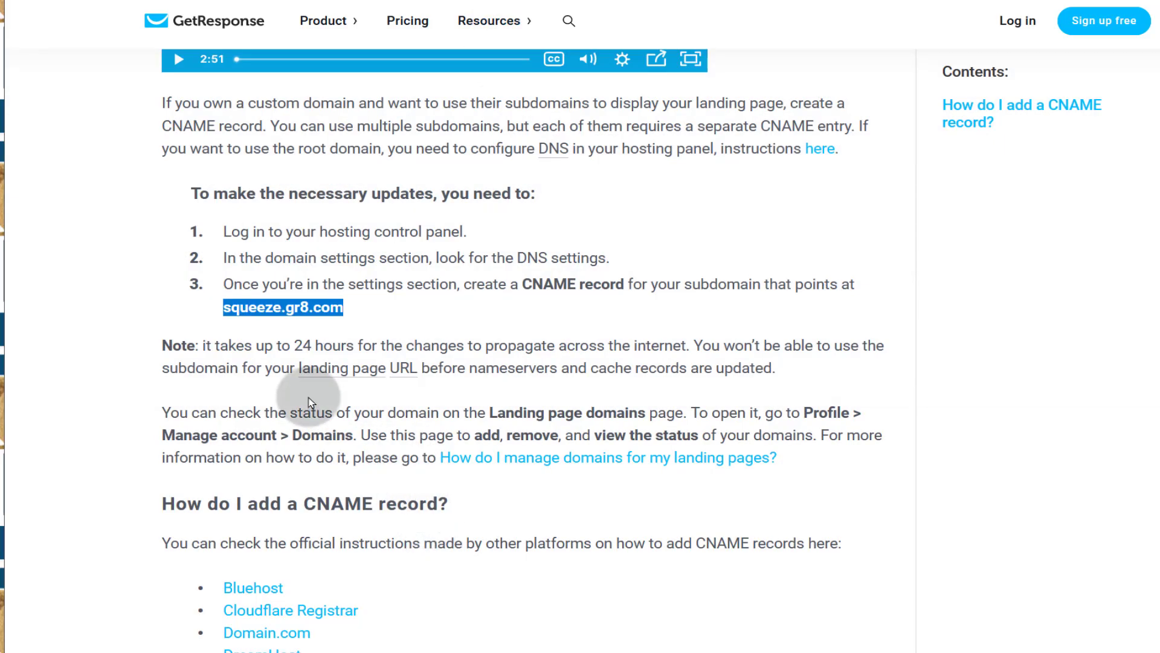
right_click(283, 306)
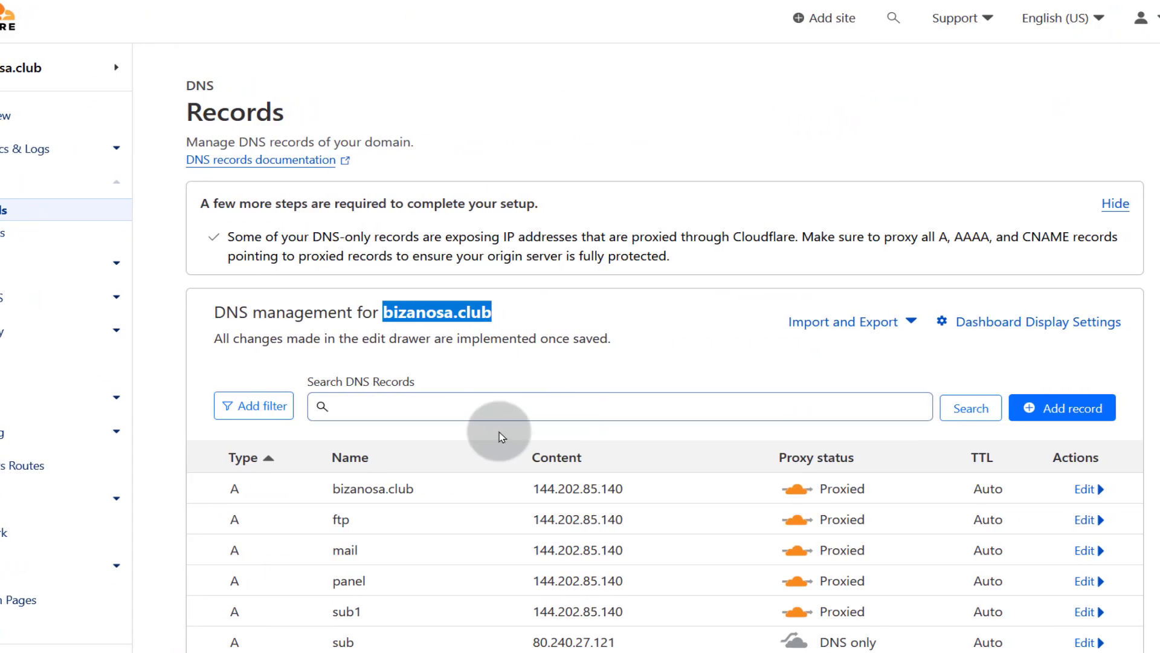
- Start a new DNS record for bizanosa.club in Cloudflare with type CNAME and name land
left_click(605, 342)
scroll(559, 461, "down", 2)
left_click(1003, 239)
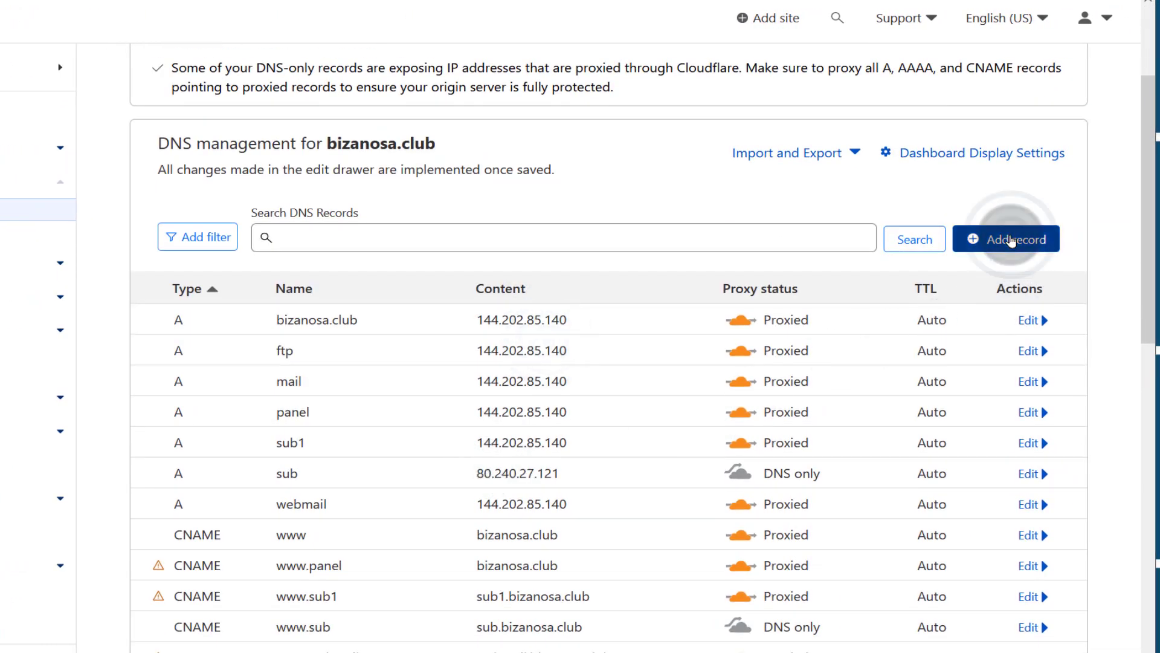
left_click(246, 343)
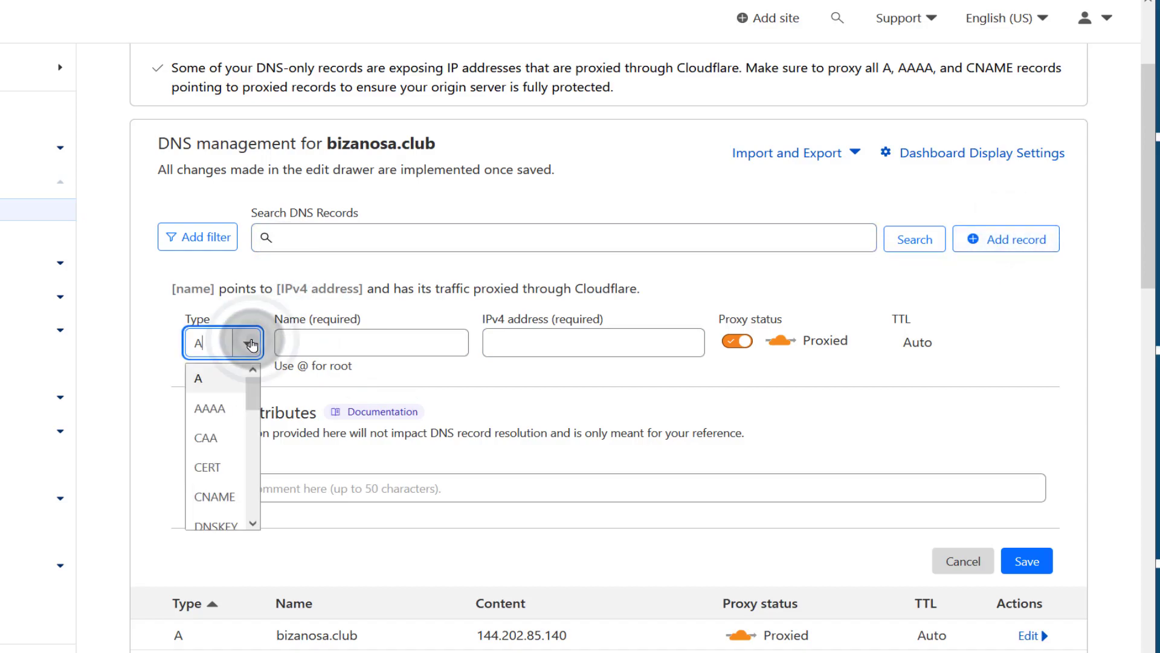
left_click(214, 496)
left_click(325, 343)
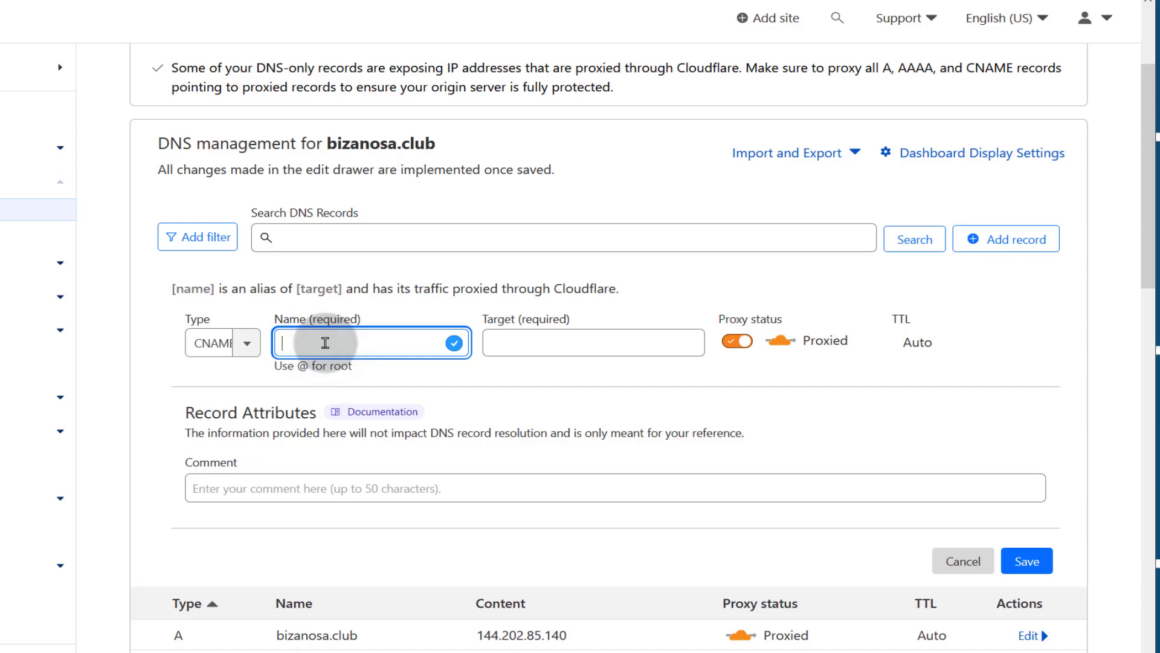
type("land")
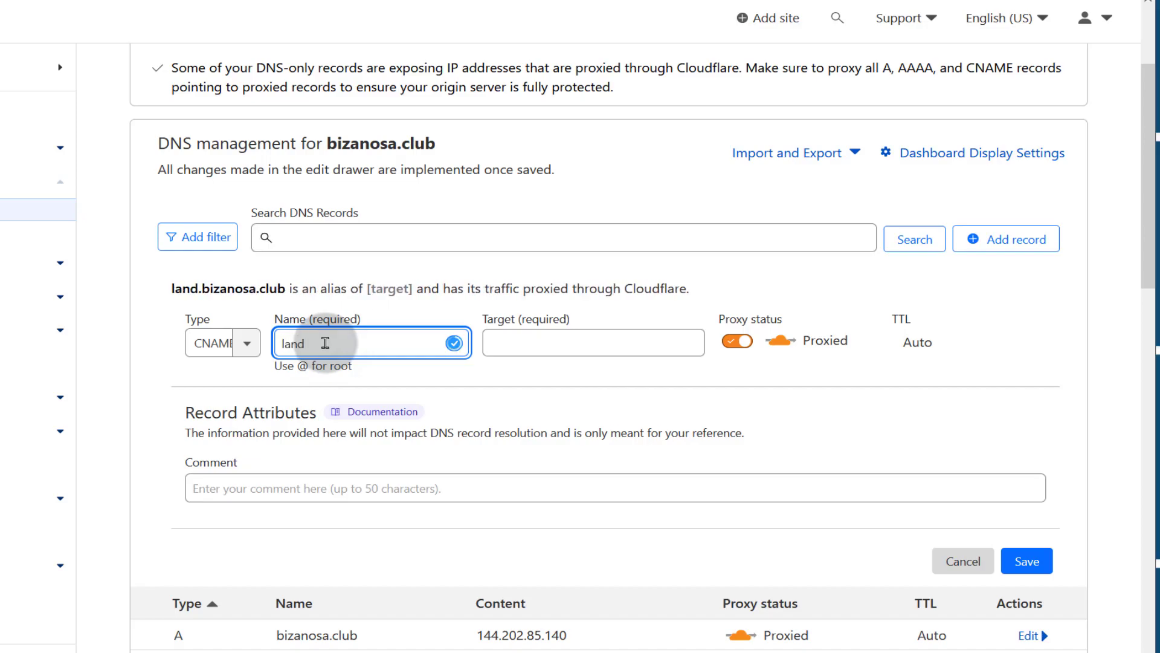
- Set the CNAME record's target to squeeze.gr8.com, turn its proxying off to DNS only and save the record
right_click(507, 340)
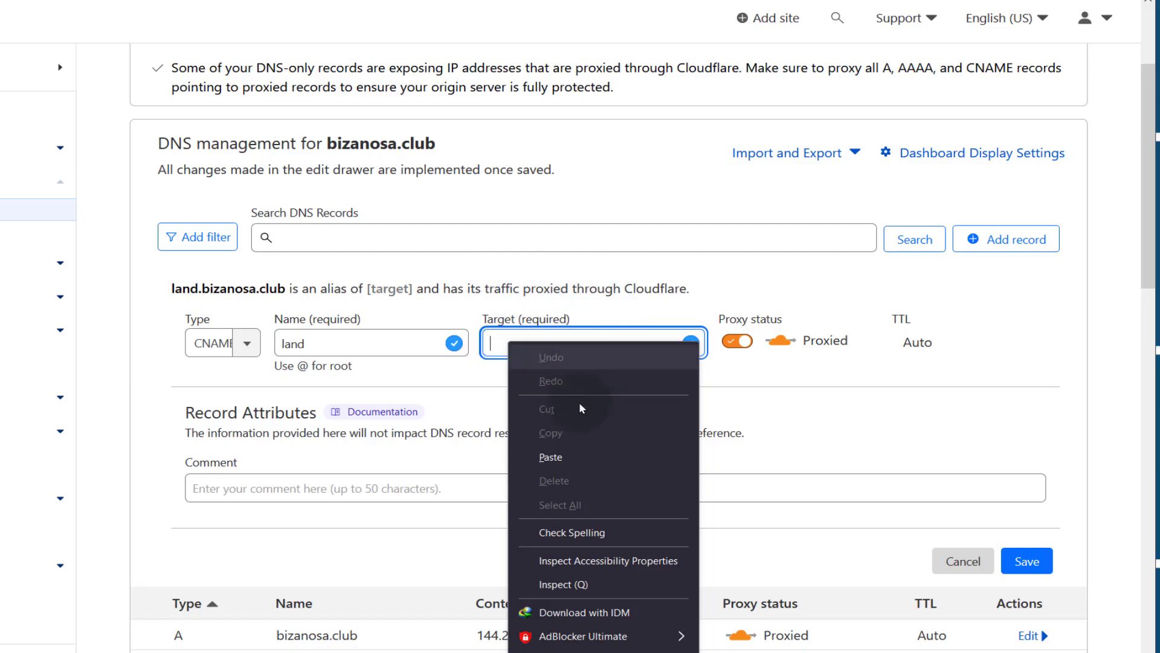
left_click(564, 457)
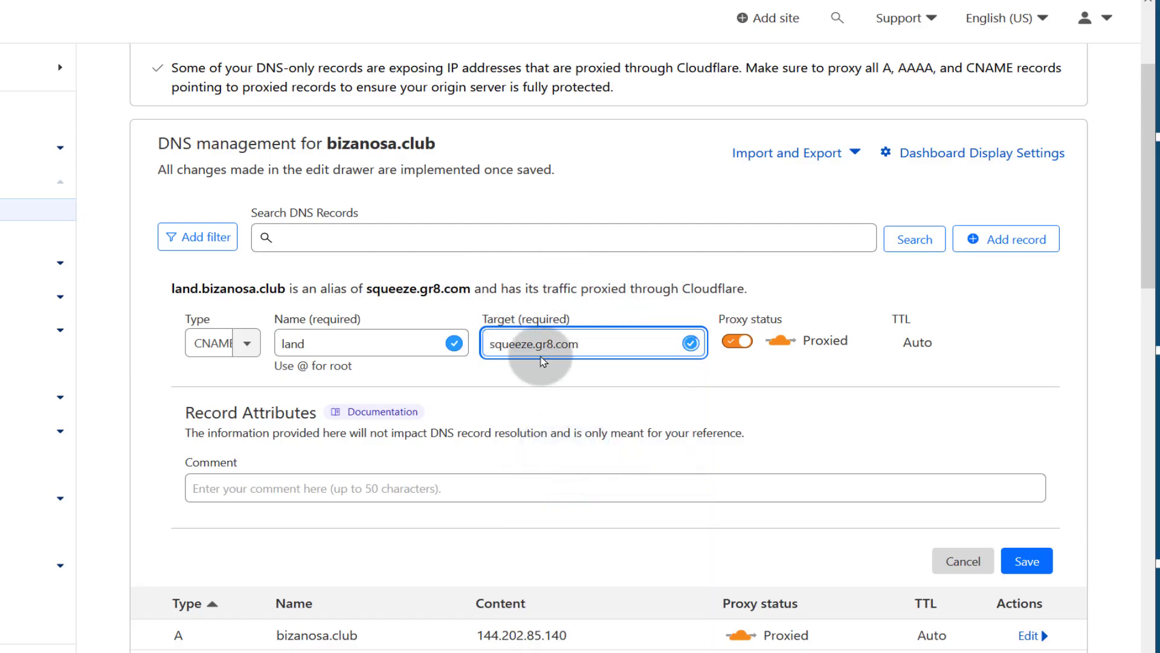
left_click(744, 342)
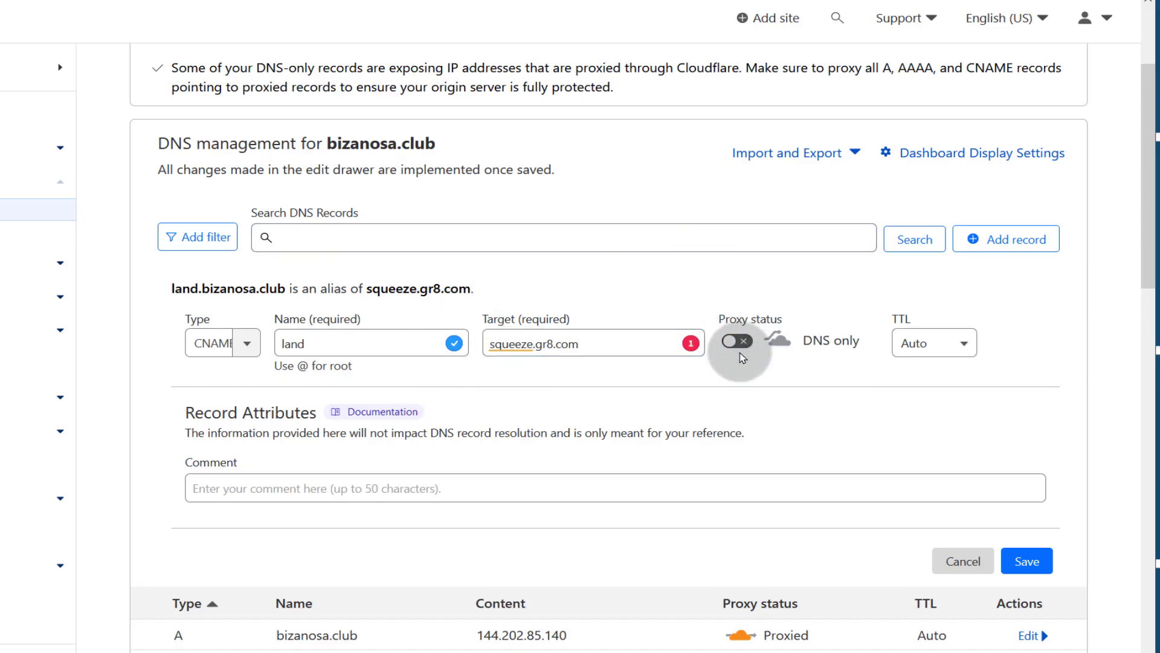
left_click(1027, 561)
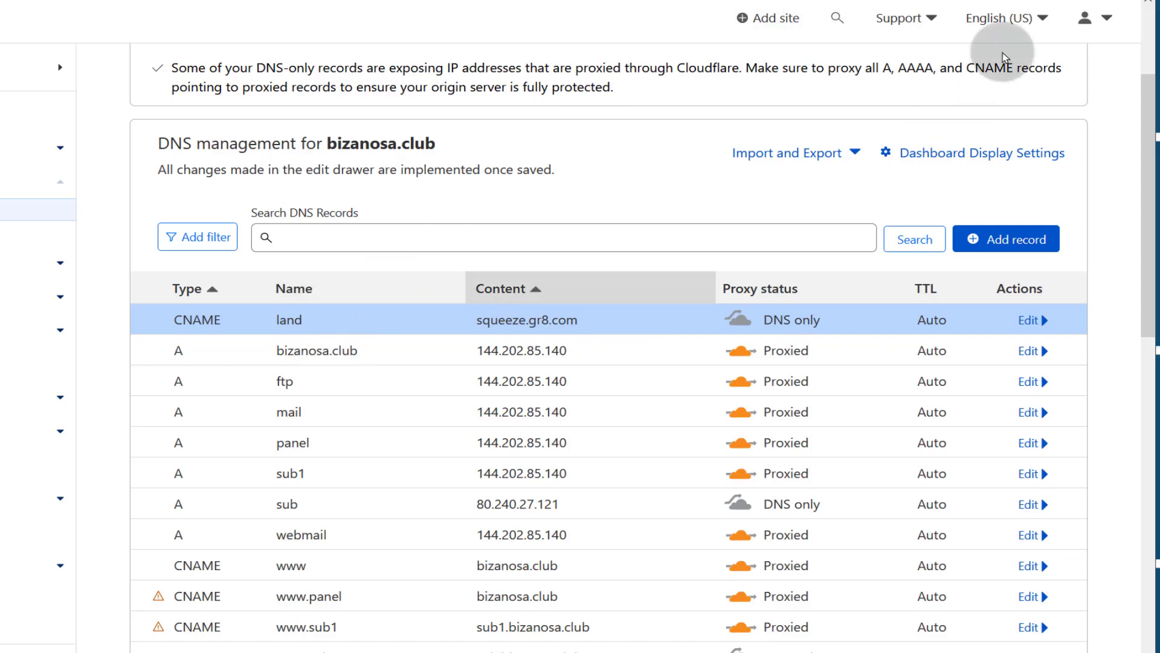
- Open land.bizanosa.club in a new browser tab to test the subdomain
key("ctrl+t")
left_click(270, 5)
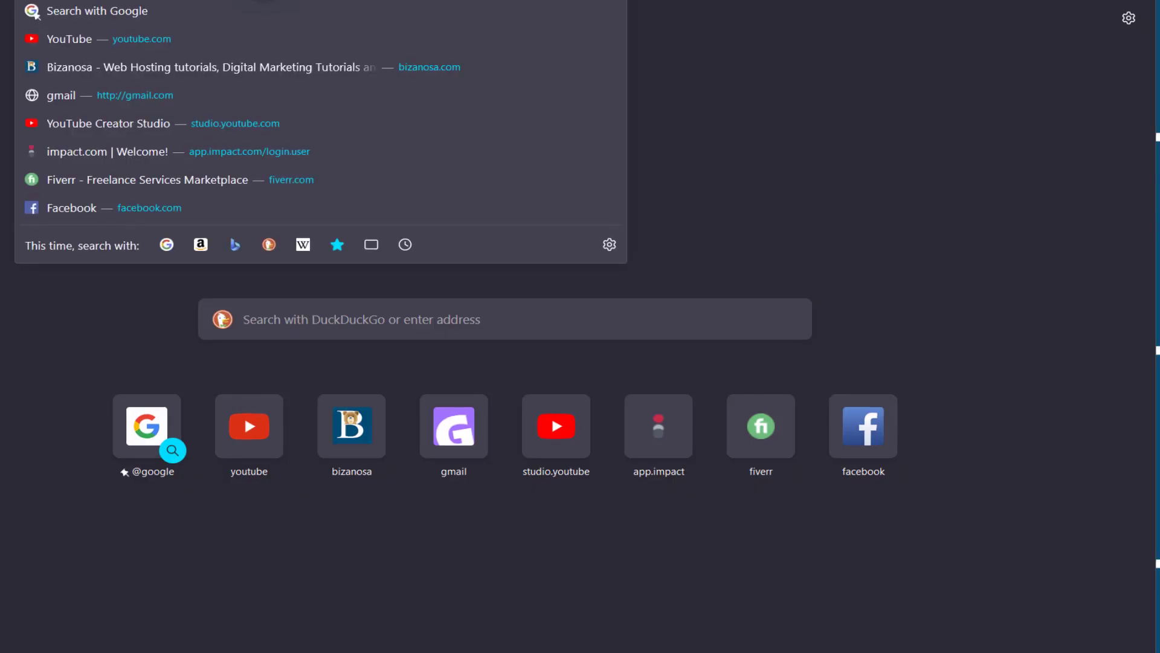
type("la")
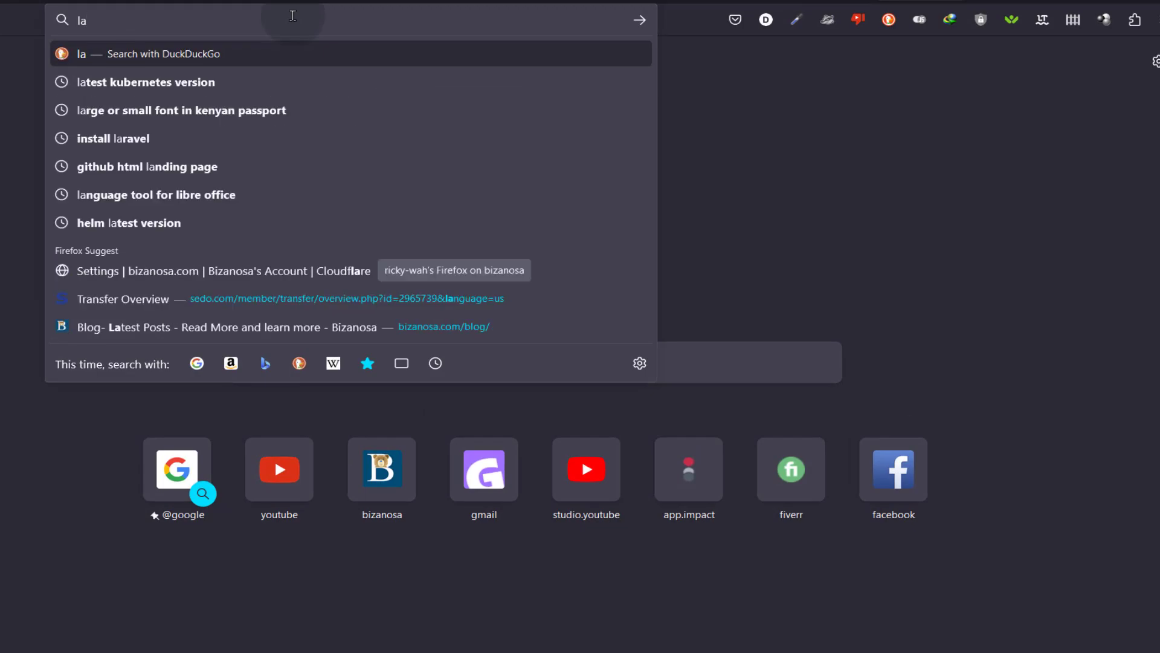
type("nd")
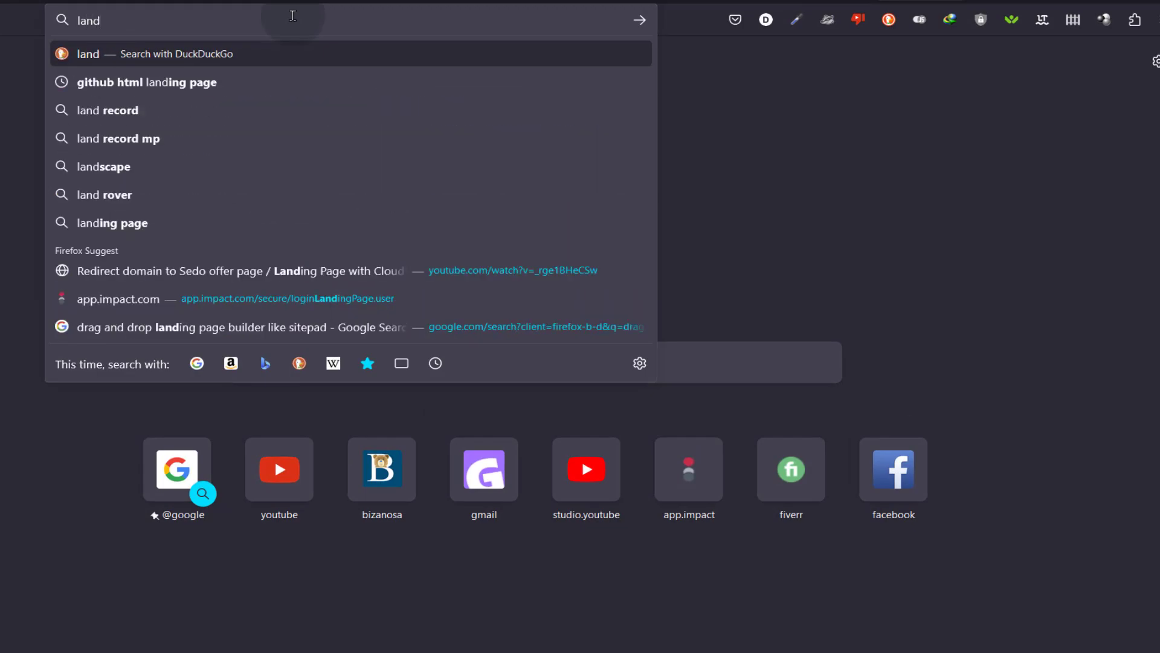
type(".")
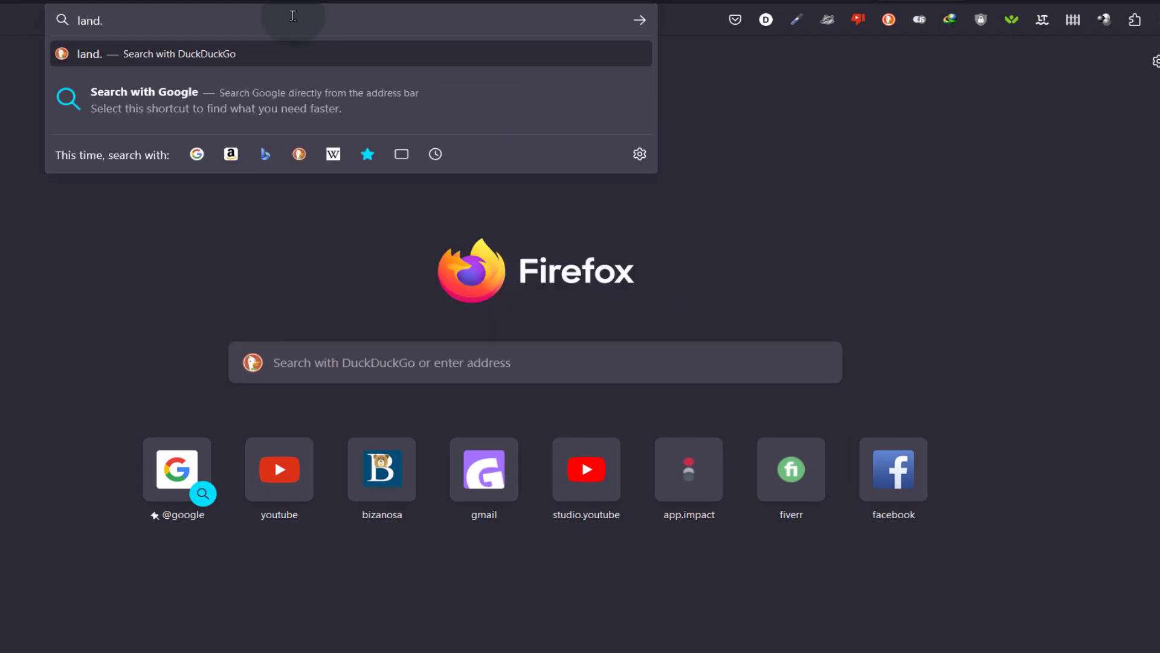
type("squeeze.gr8.com")
key("BackSpace")
key("BackSpace")
key("BackSpace")
key("BackSpace")
key("BackSpace")
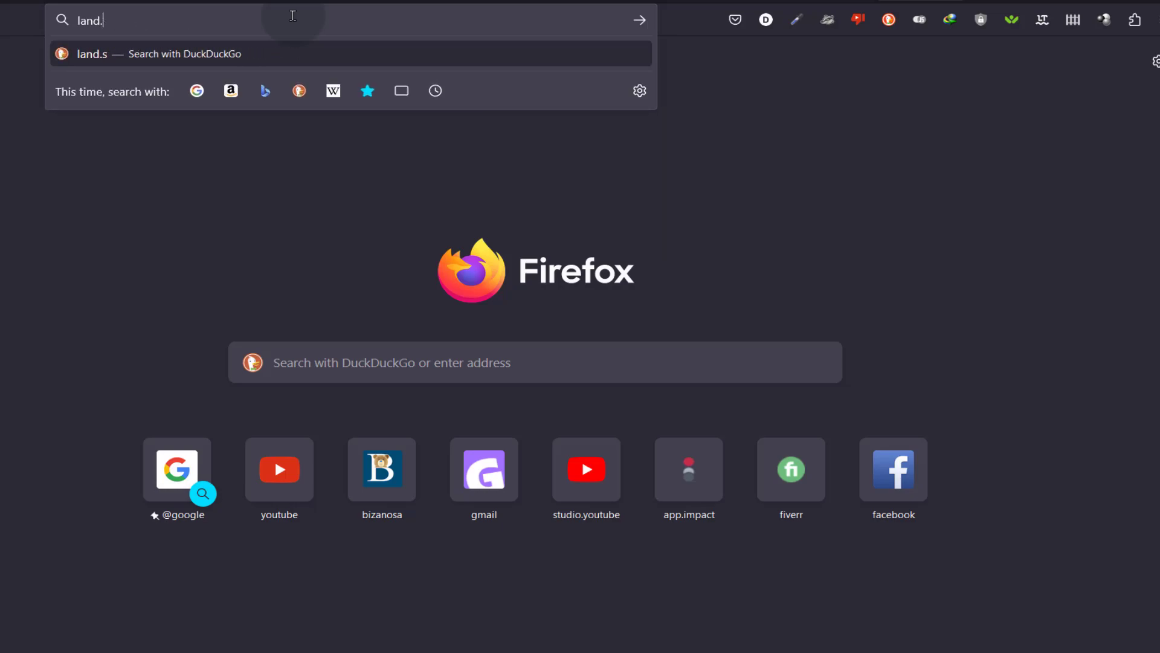
key("BackSpace")
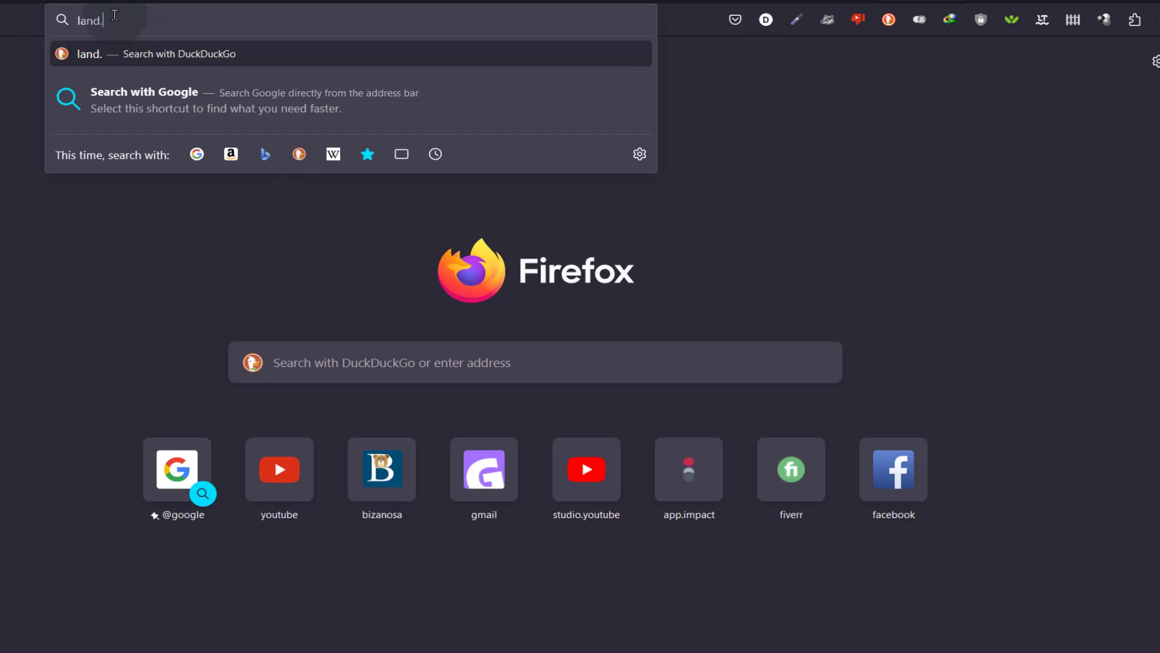
key("ctrl+v")
key("Return")
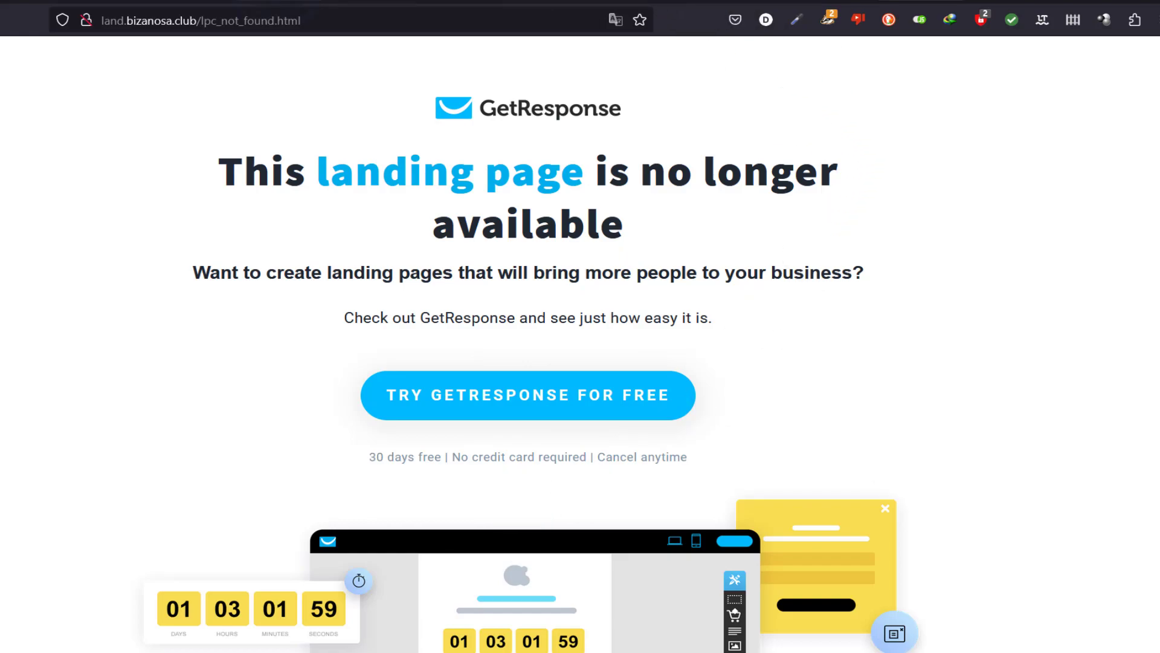
left_click(241, 1)
left_click(535, 372)
left_click(537, 369)
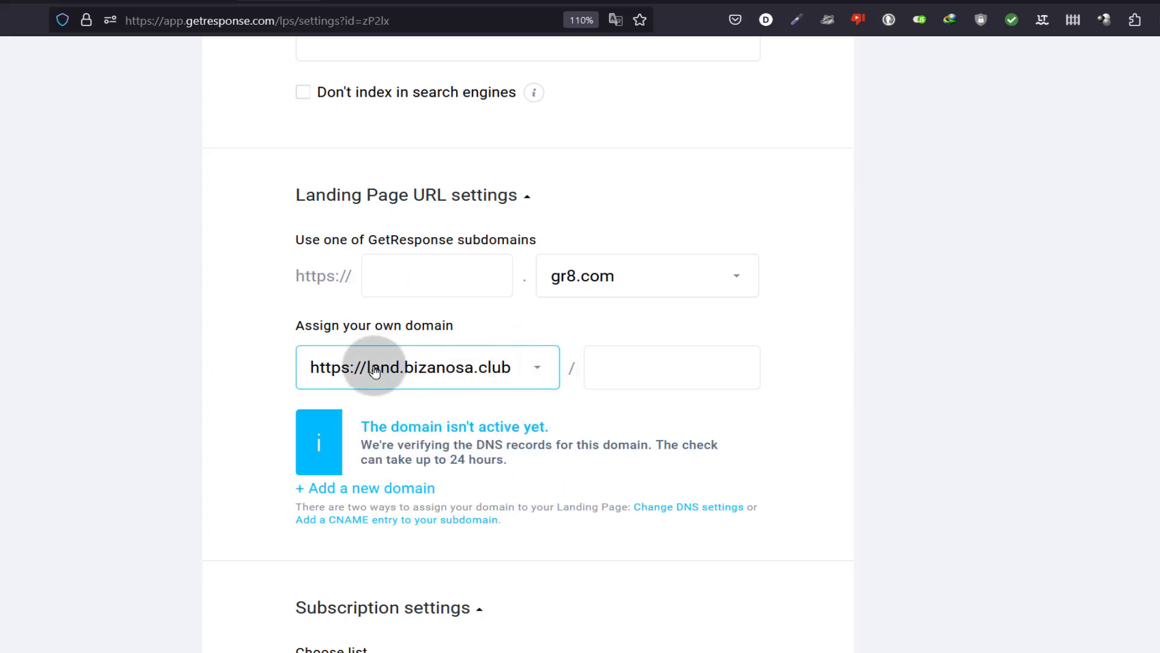
scroll(864, 426, "down", 8)
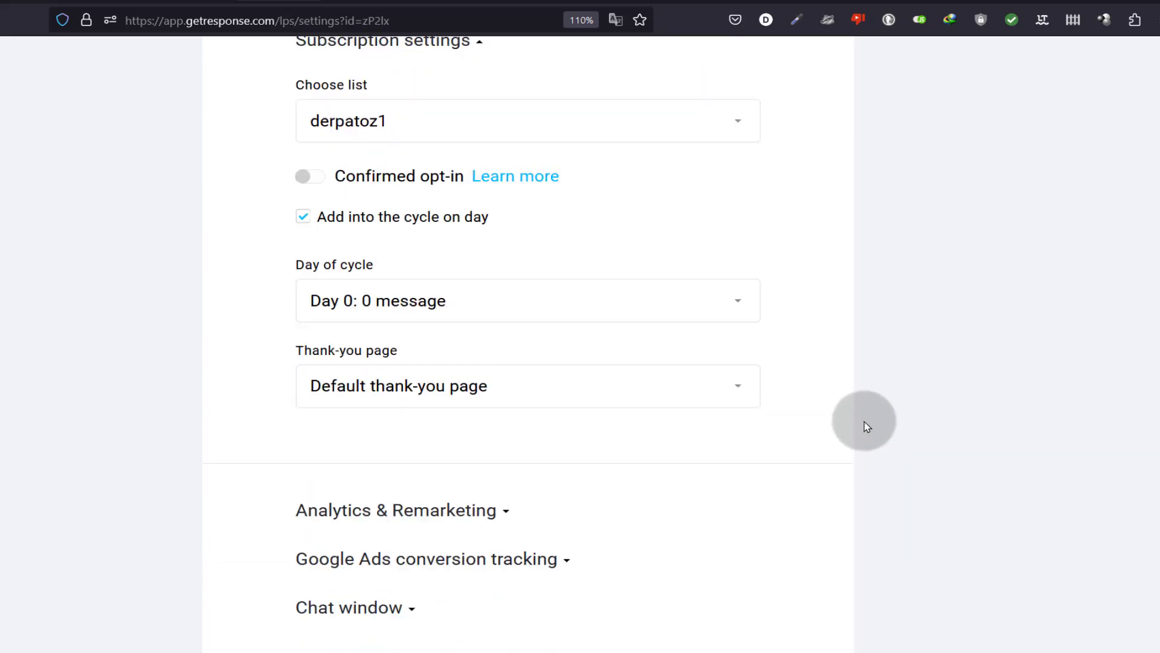
left_click(717, 584)
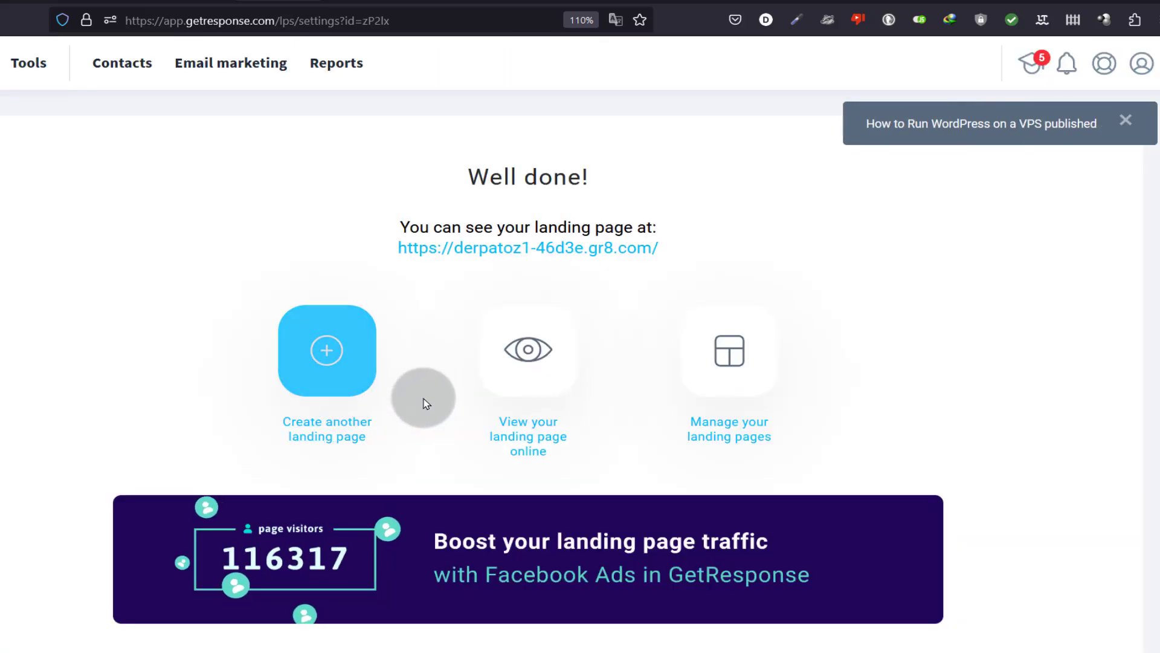
- Remove lpc_not_found.html from the test page's address and reload land.bizanosa.club
left_click(927, 1)
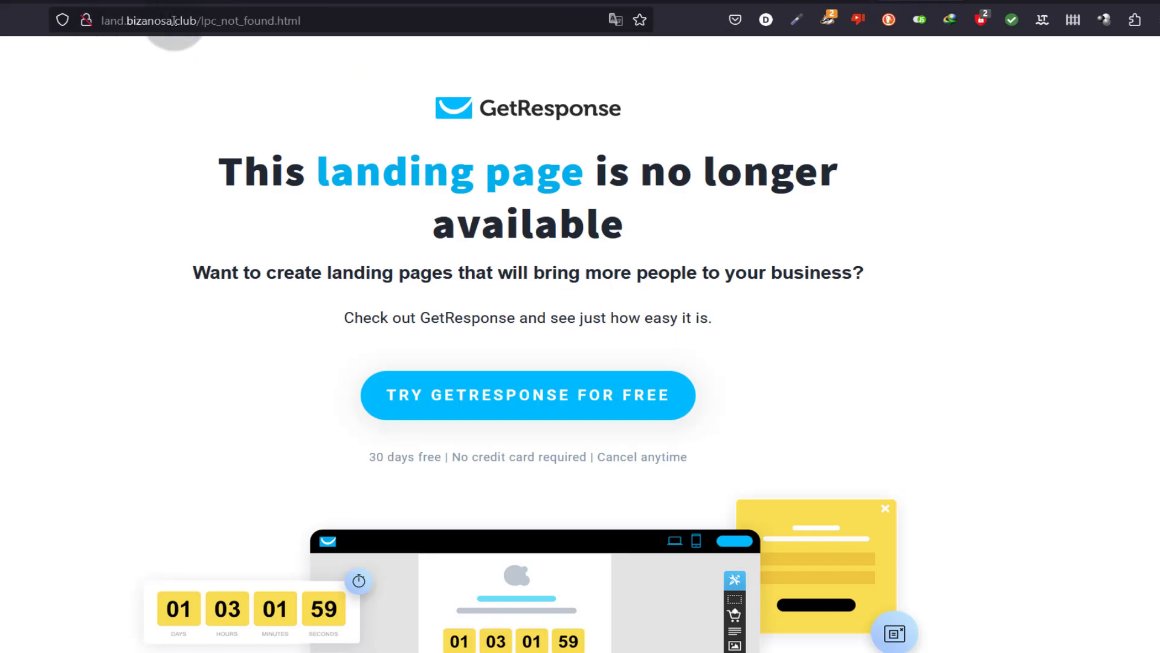
left_click_drag(200, 20, 408, 41)
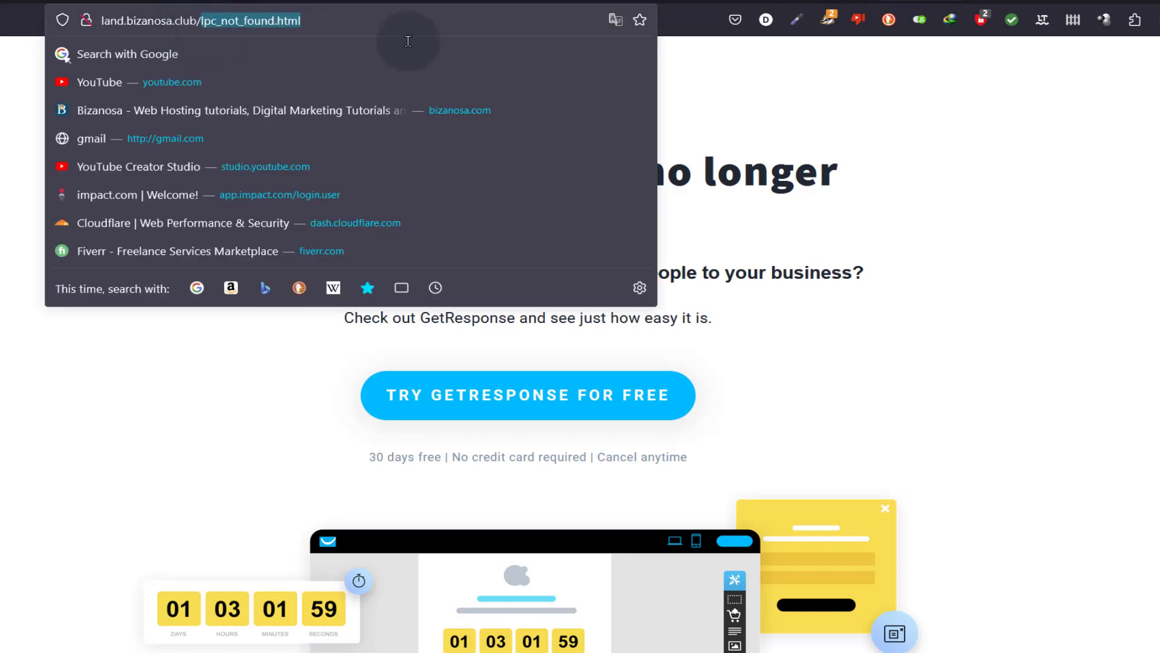
key("BackSpace")
key("Return")
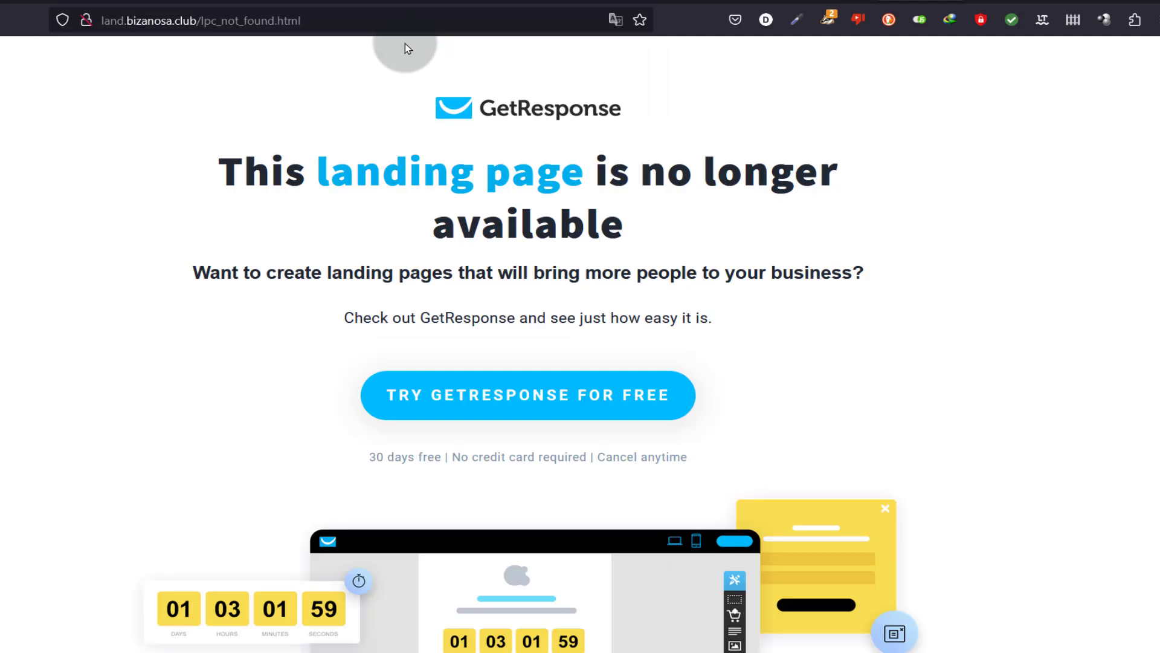
left_click(101, 22)
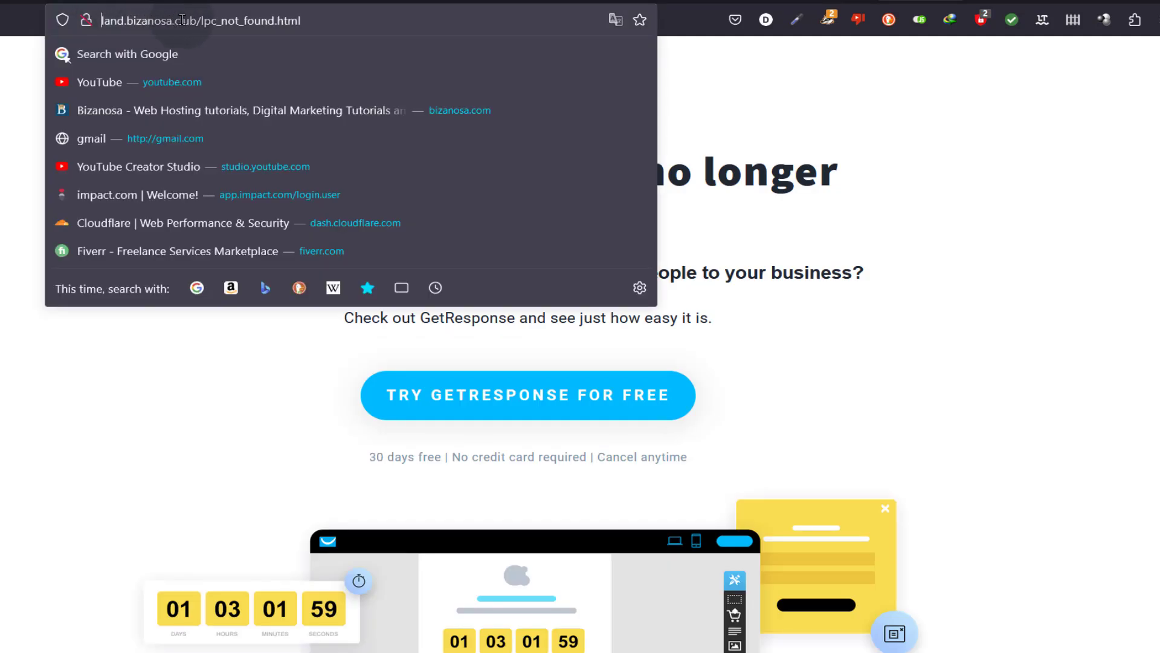
right_click(115, 18)
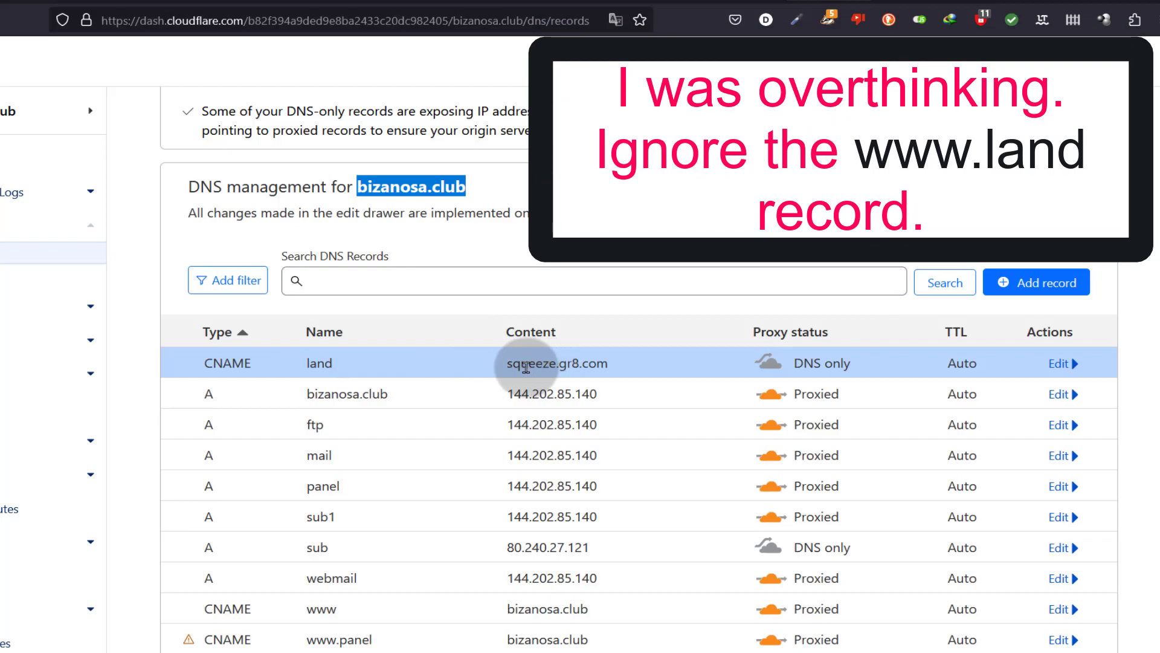
left_click(1045, 288)
left_click(306, 398)
left_click(281, 394)
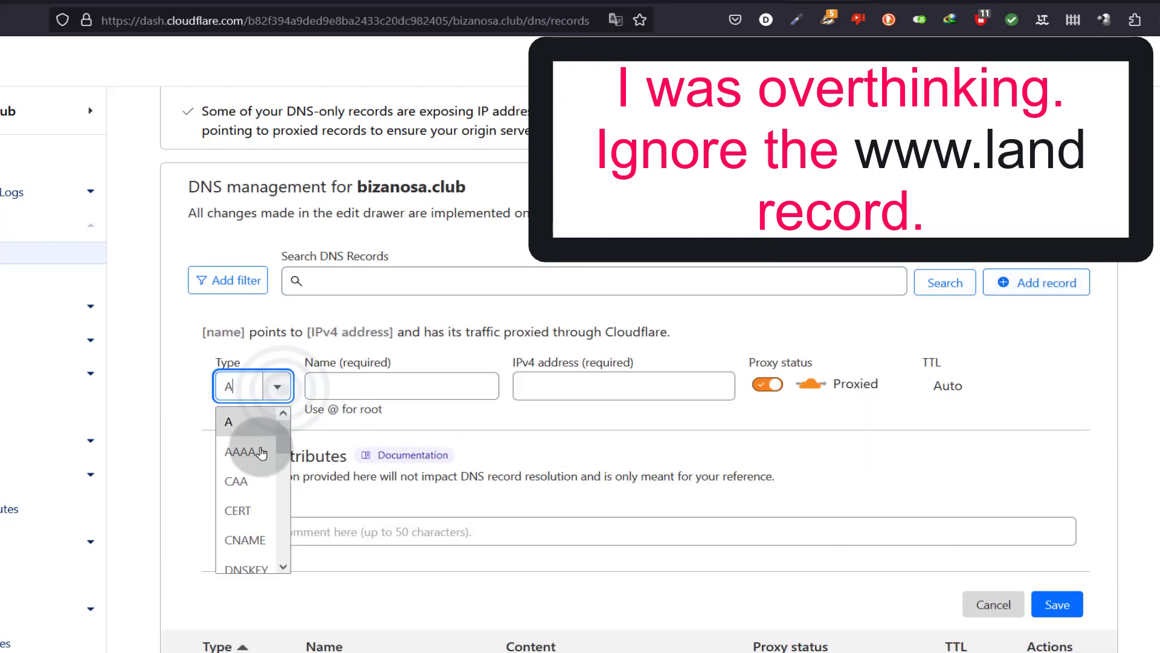
left_click(244, 539)
left_click(357, 386)
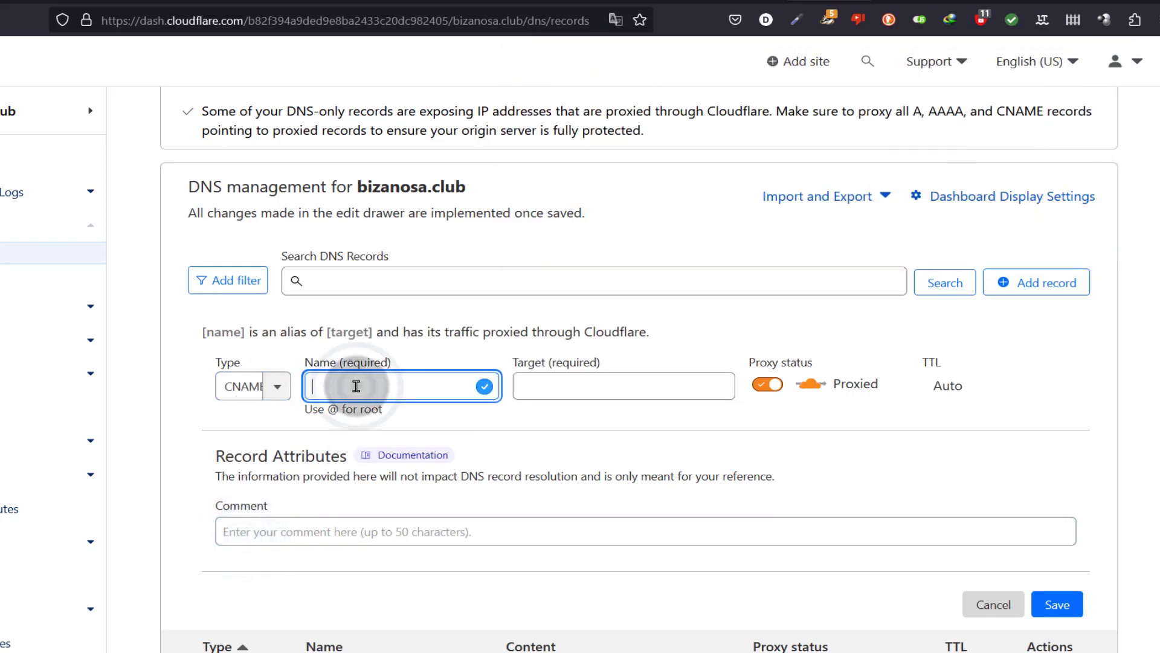
type("www")
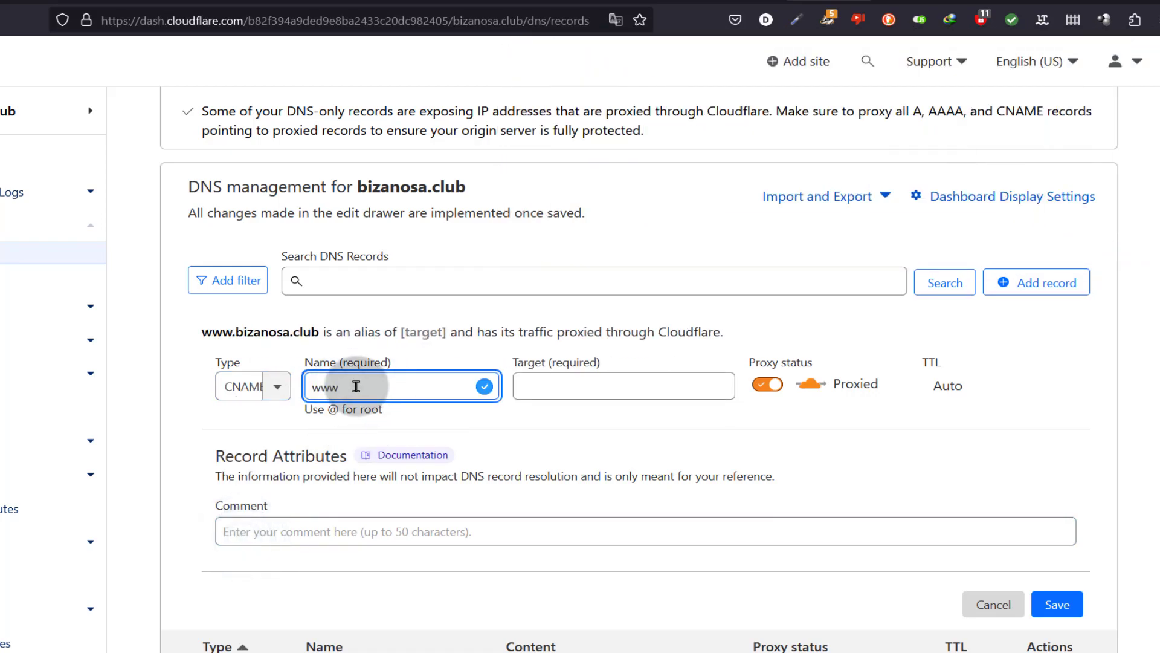
type(".land")
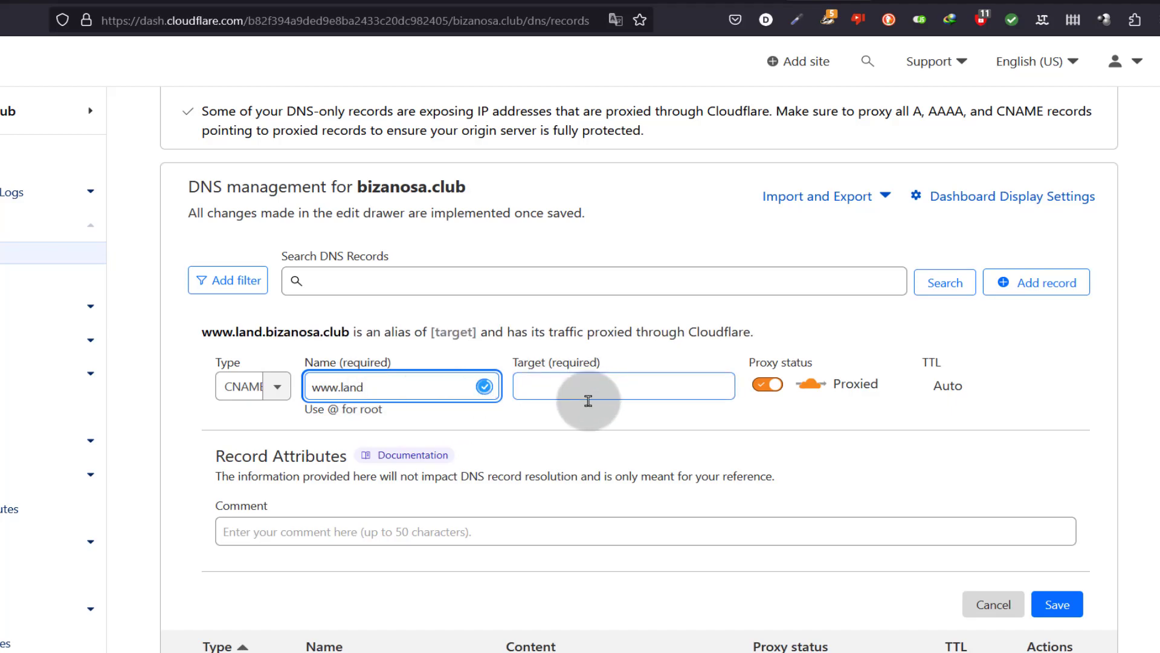
scroll(461, 446, "down", 4)
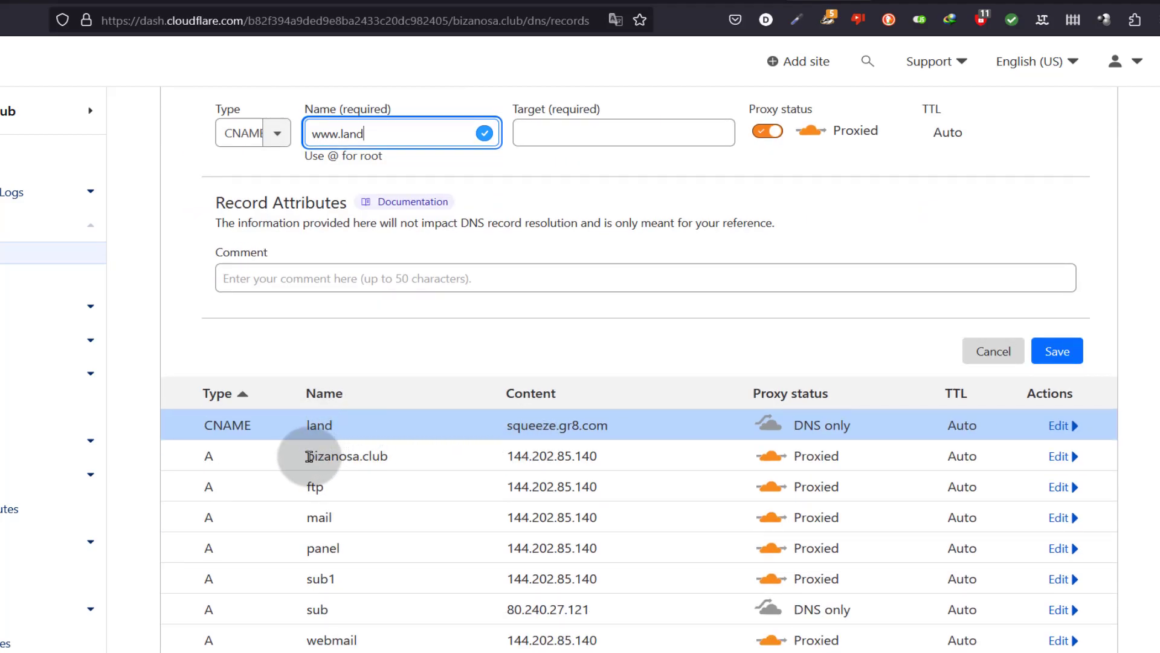
left_click_drag(305, 457, 389, 458)
right_click(364, 453)
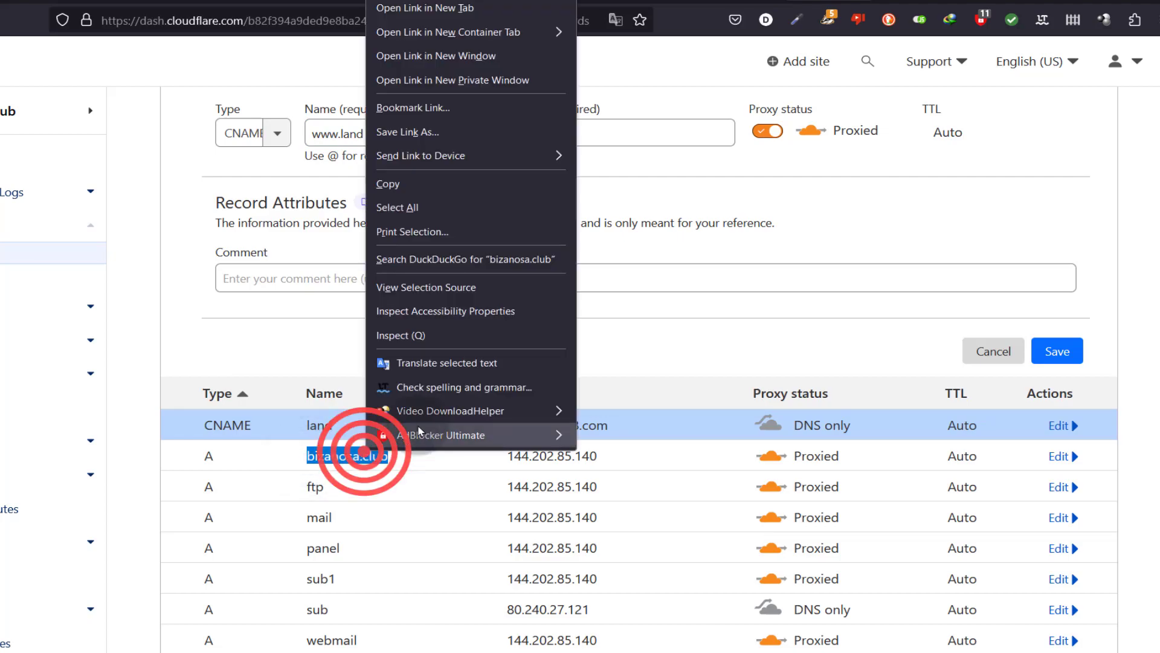
left_click(414, 183)
left_click(539, 133)
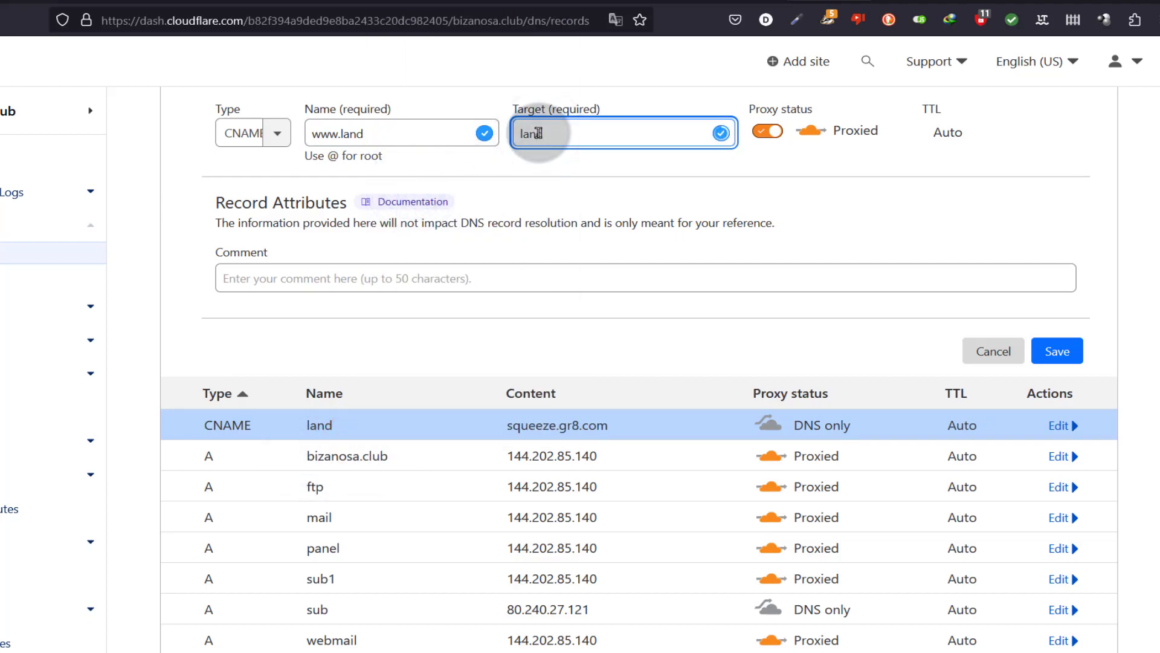
type("land.")
key("ctrl+v")
left_click(1059, 355)
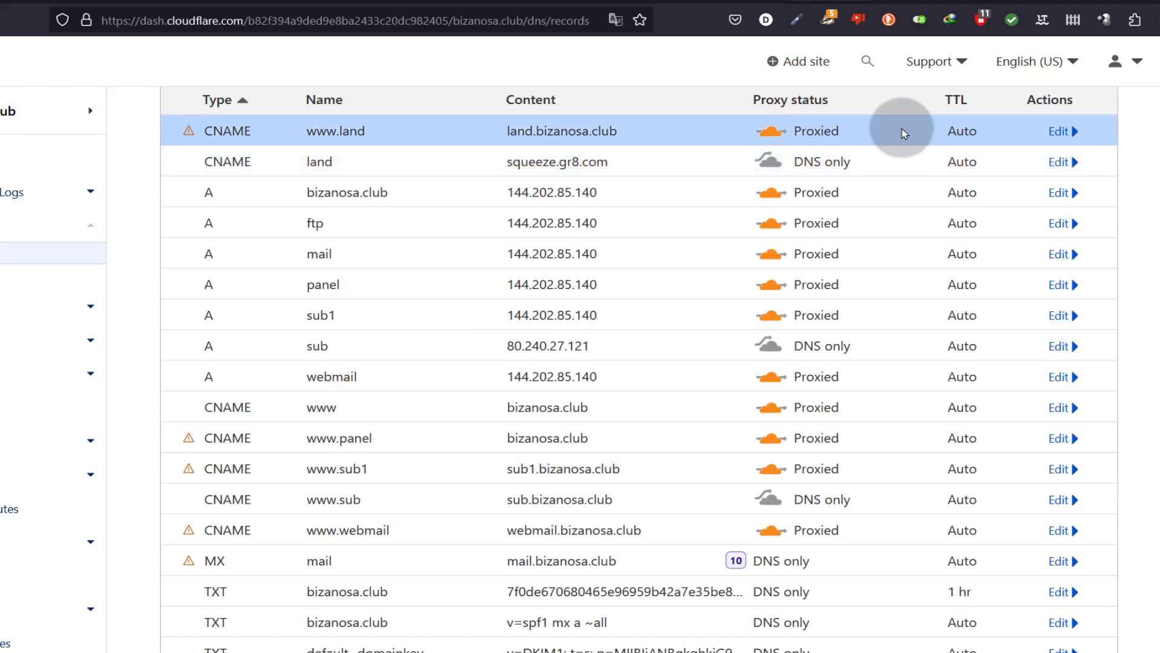
left_click(1058, 132)
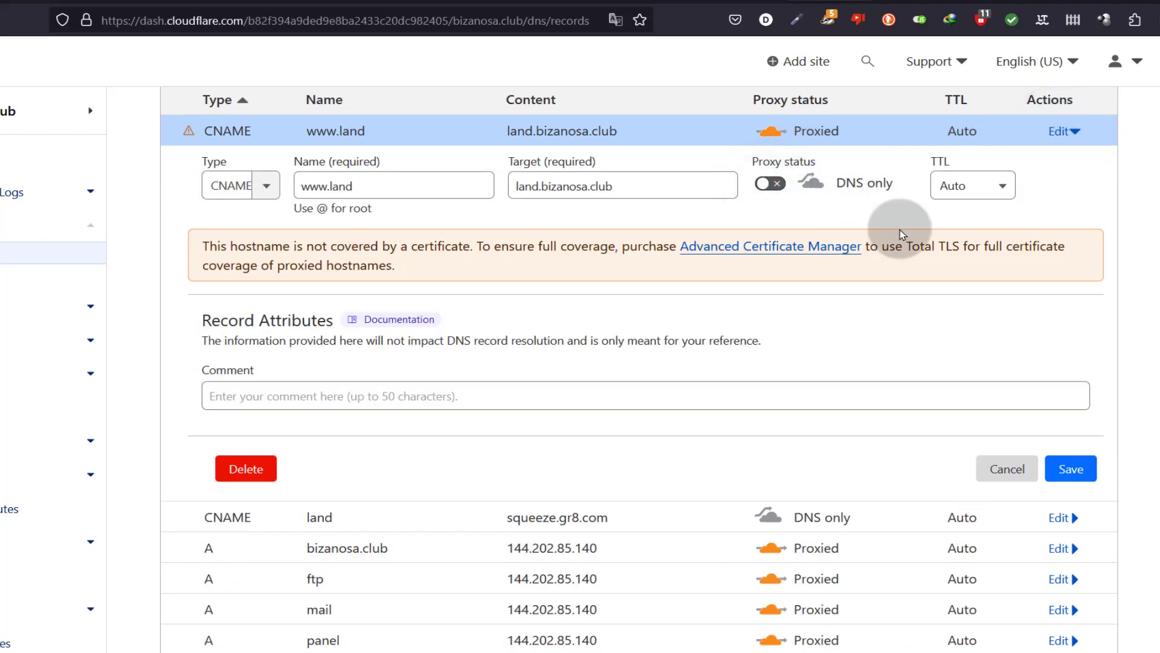
left_click(1070, 477)
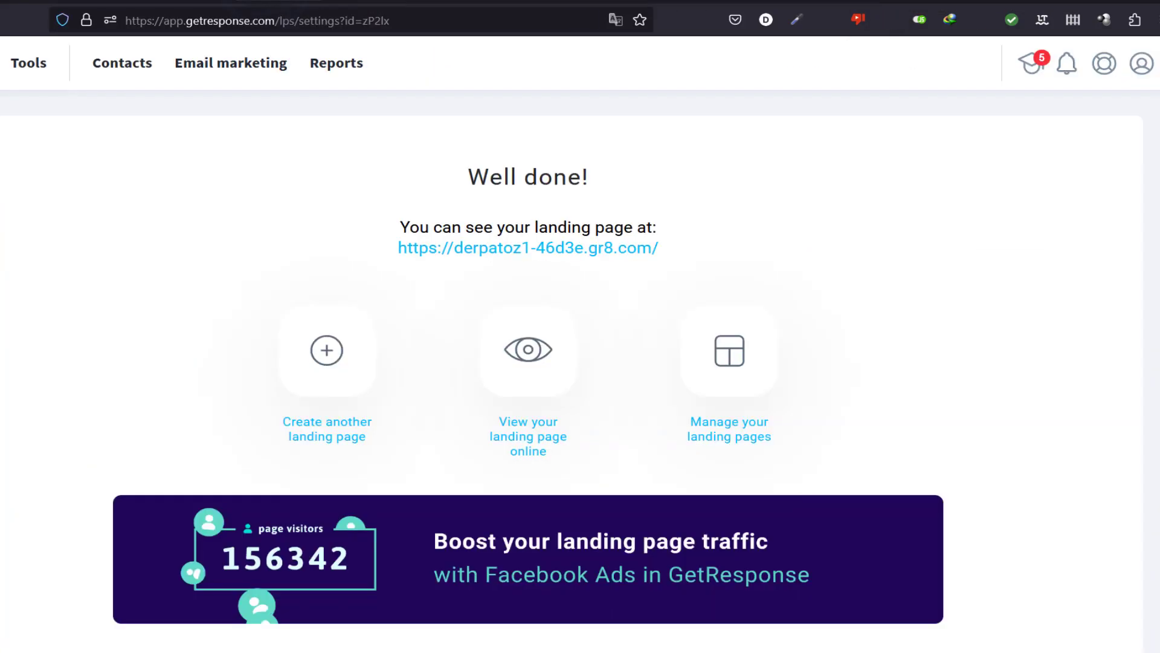
- Open the published WordPress landing page's settings from the GetResponse landing page list and review its own-domain status
left_click(733, 351)
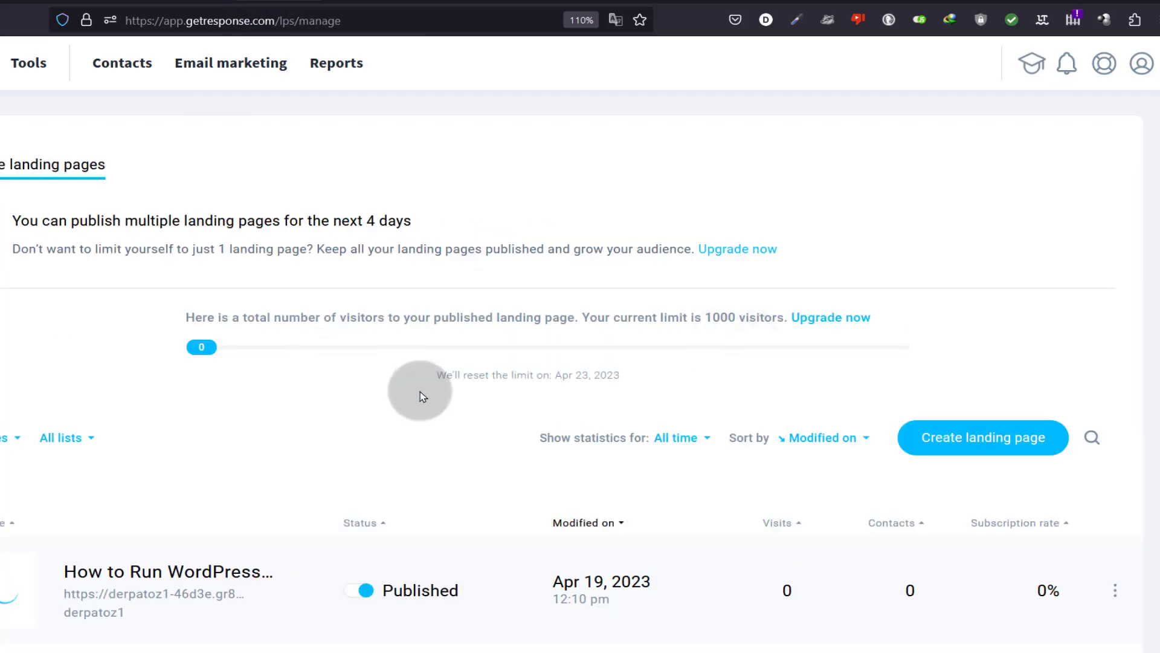
scroll(437, 448, "down", 2)
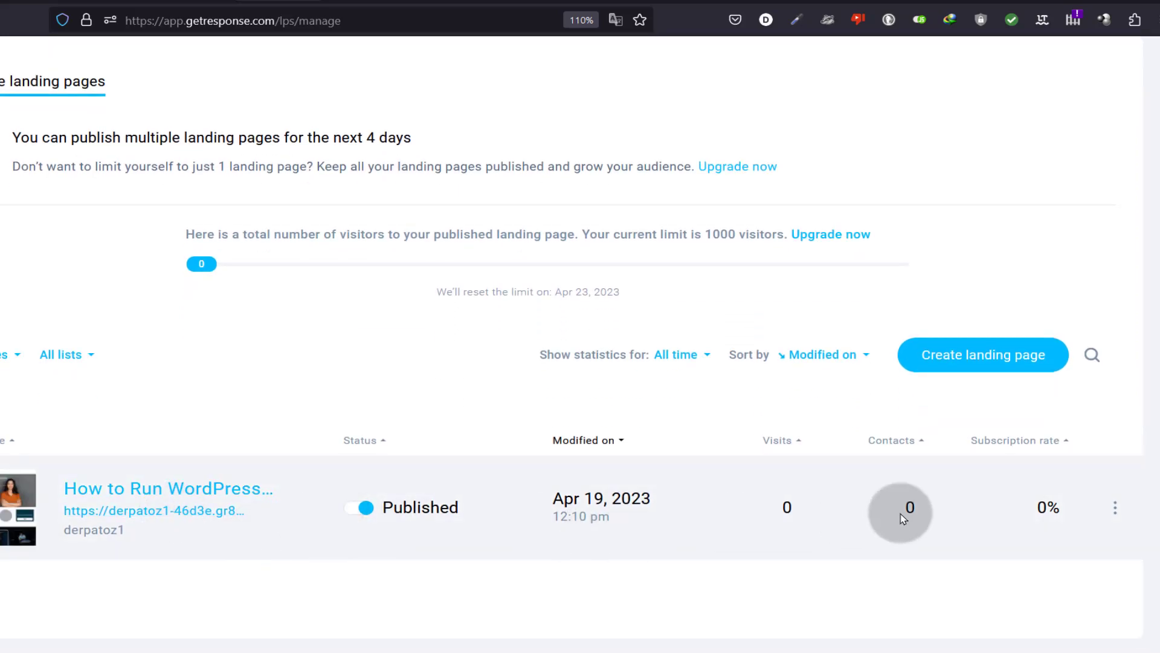
left_click(1113, 507)
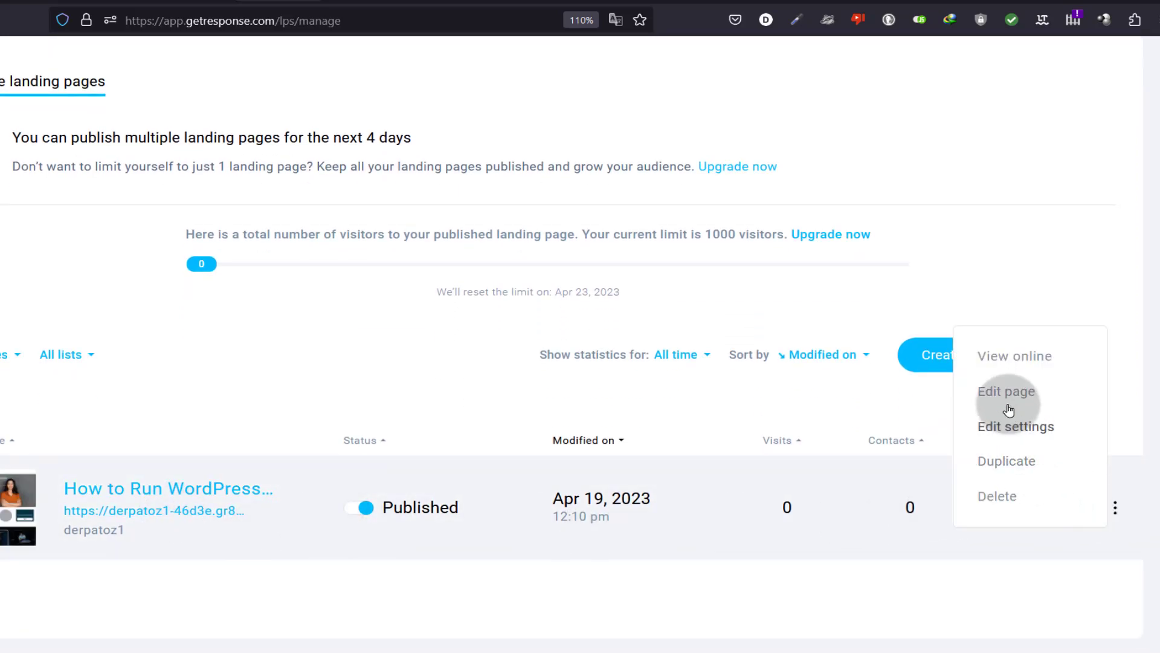
left_click(1010, 427)
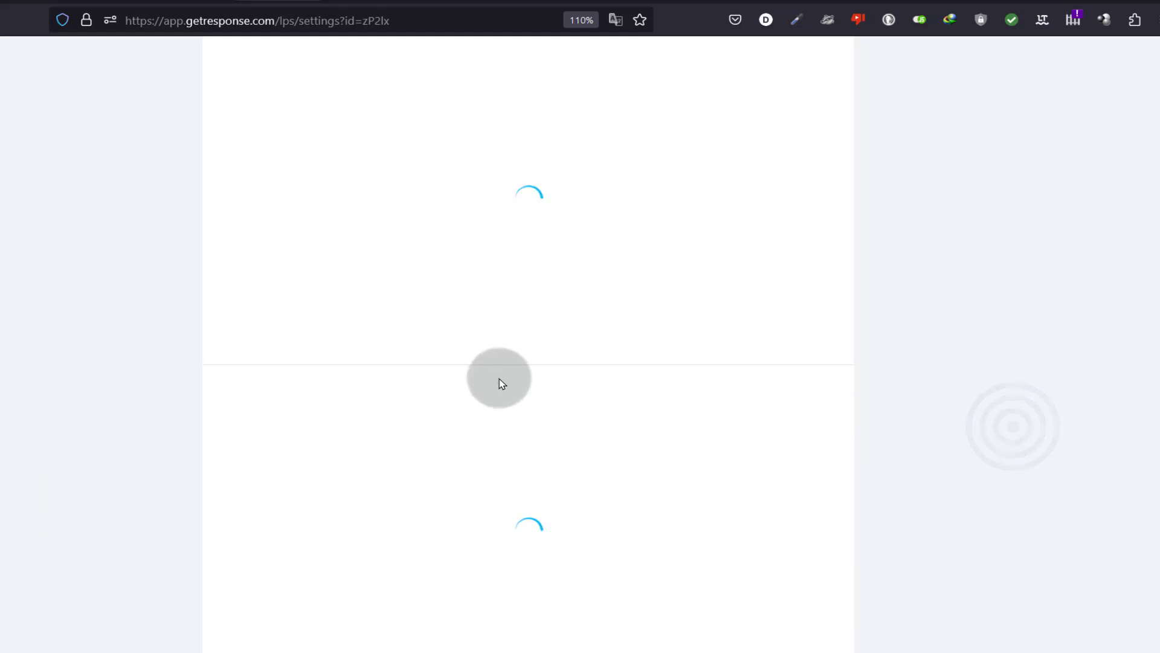
scroll(488, 466, "down", 3)
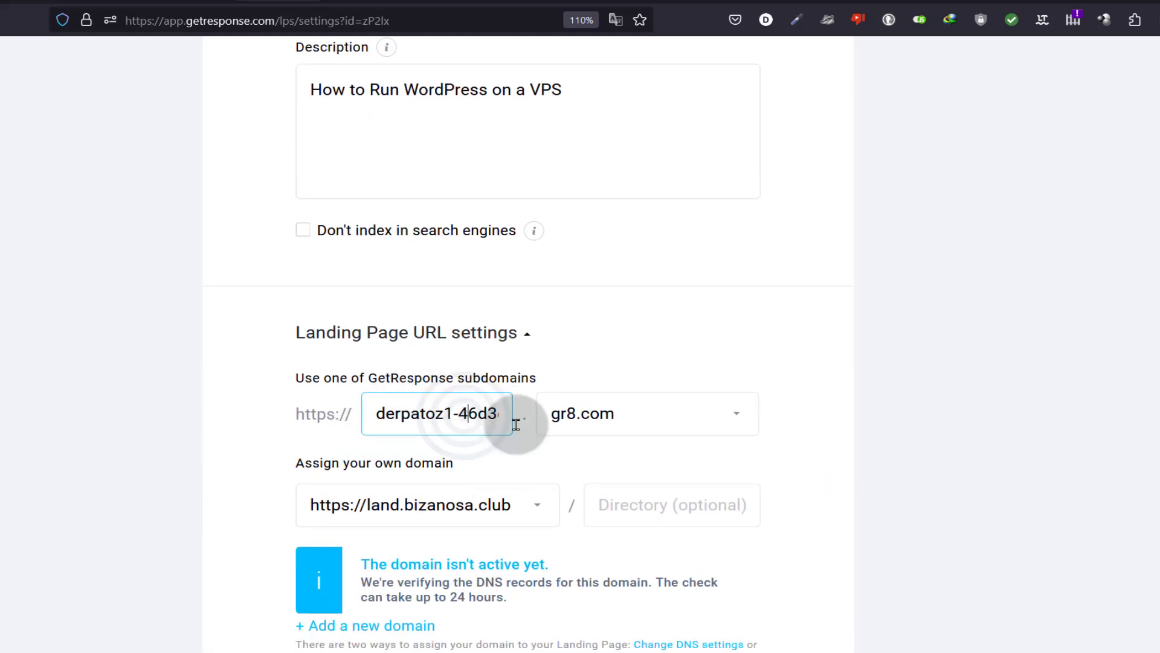
scroll(483, 429, "down", 2)
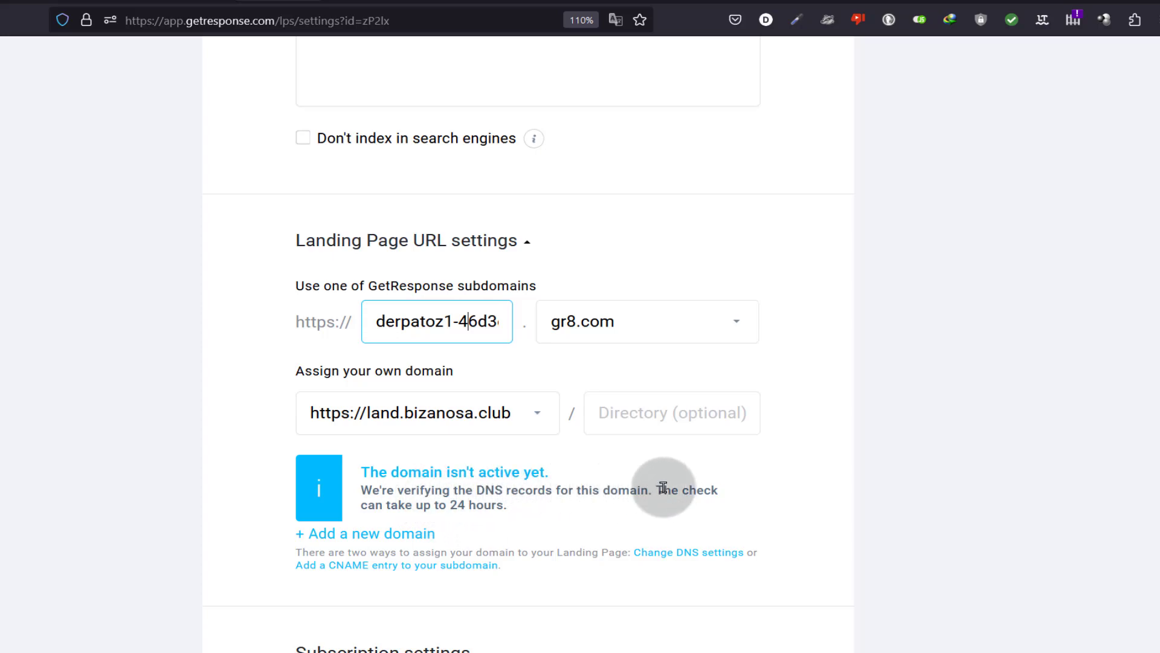
scroll(495, 502, "down", 1)
scroll(495, 501, "down", 5)
scroll(500, 505, "up", 3)
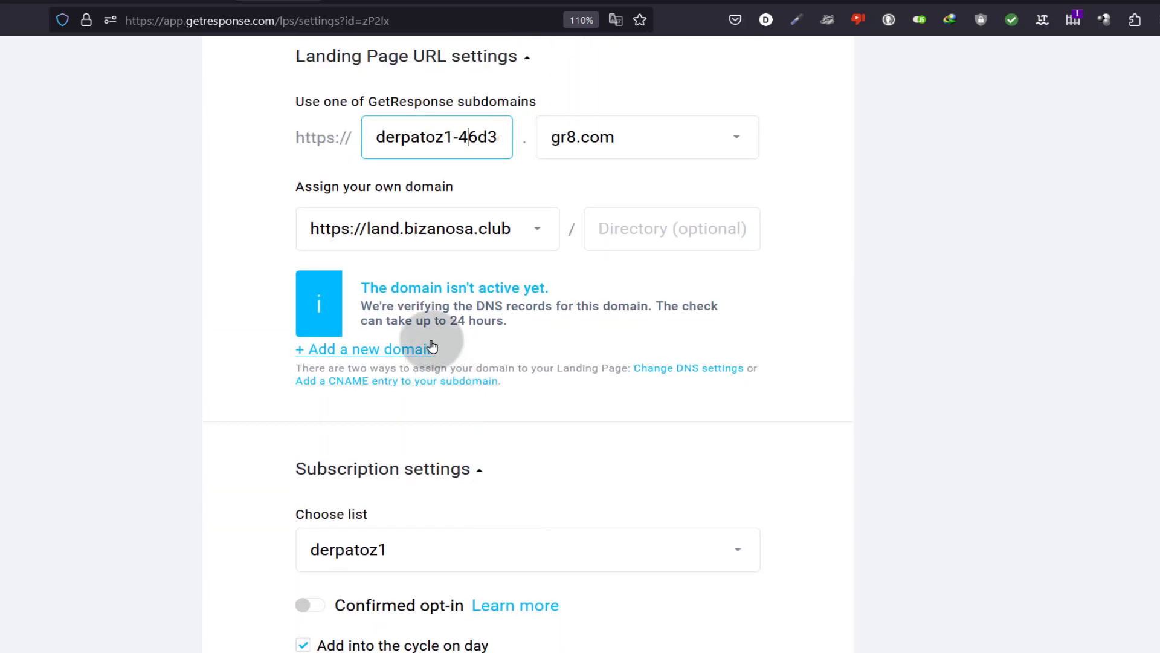
- Return to the test page, strip lpc_not_found.html from its address and load land.bizanosa.club again
left_click(855, 1)
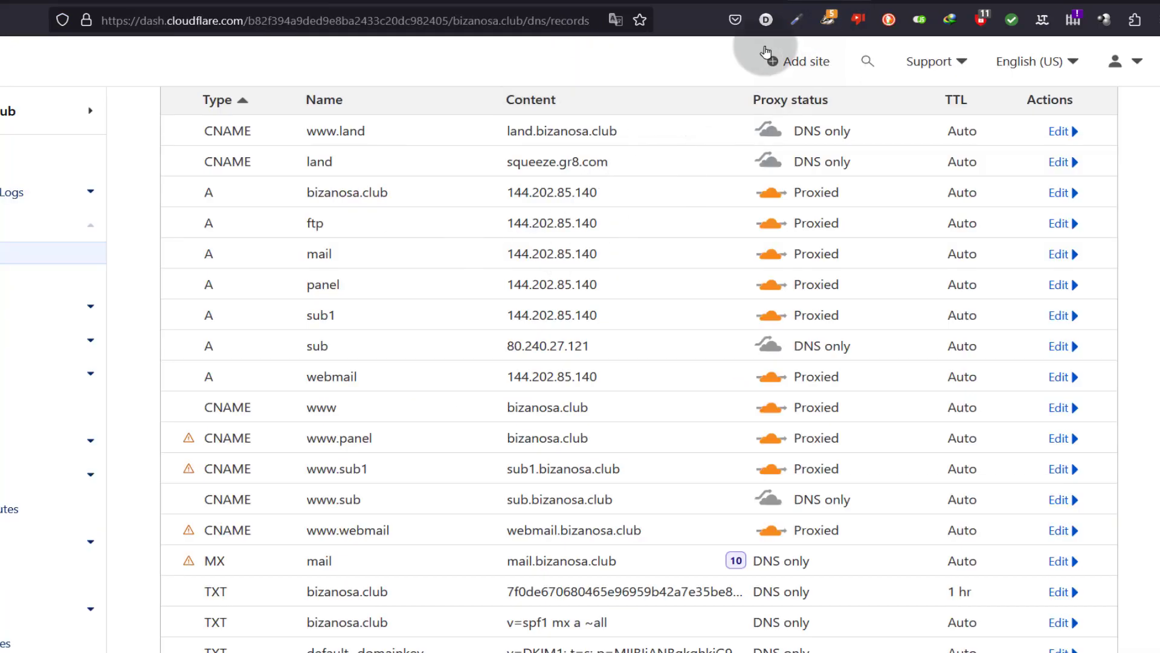
left_click(895, 0)
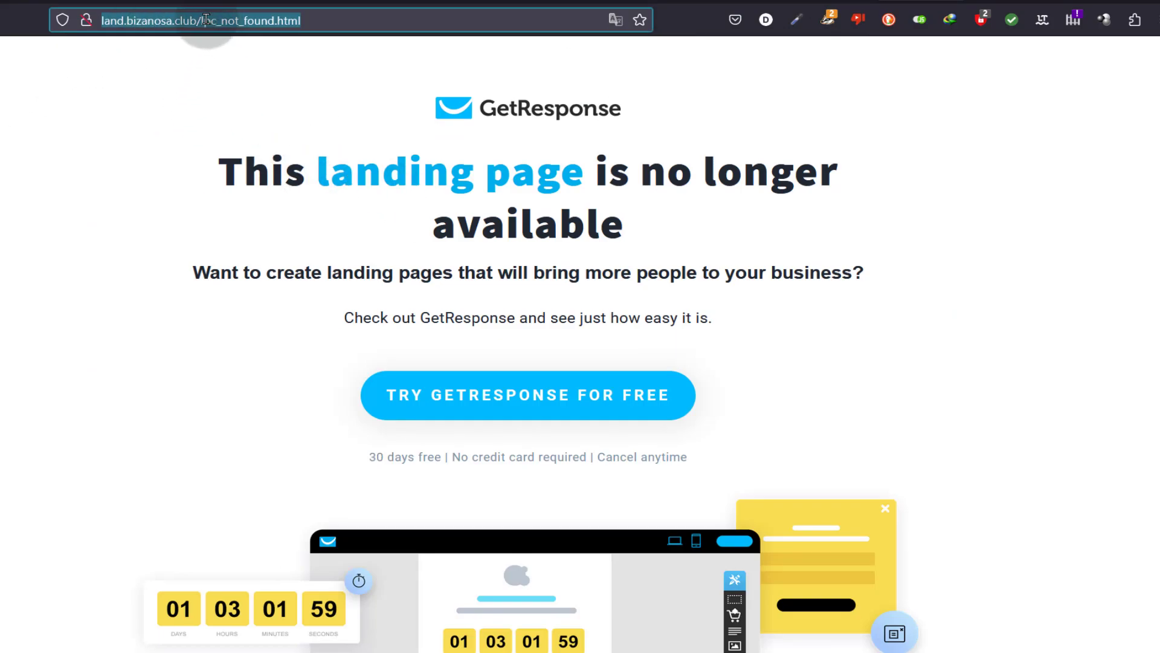
left_click(308, 18)
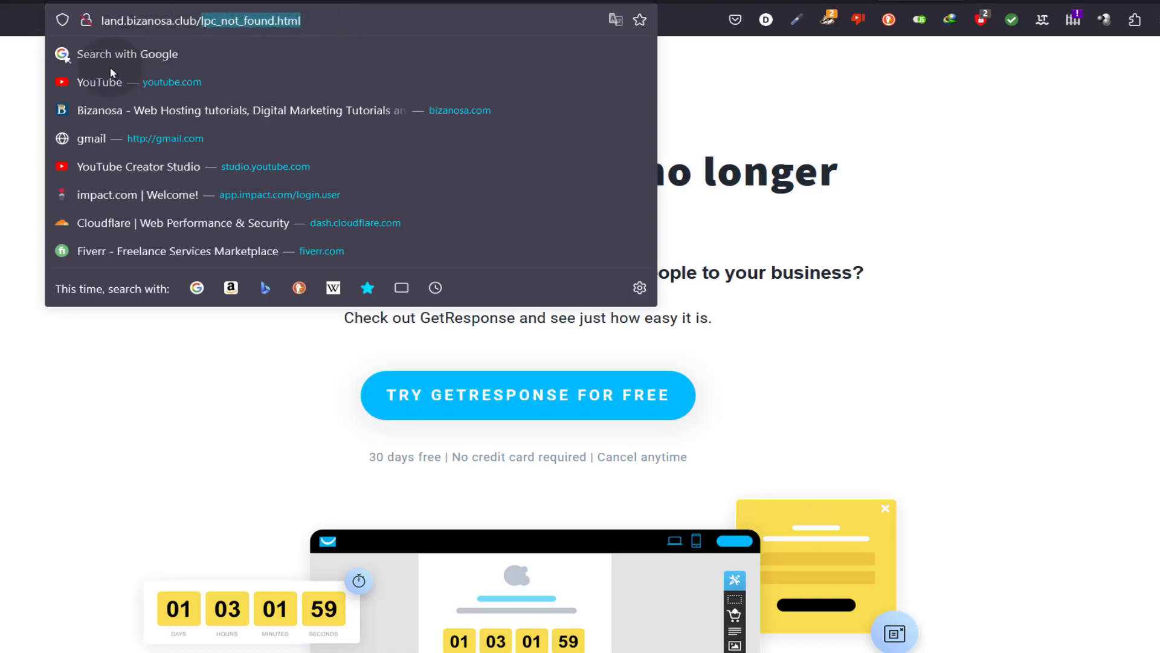
key("BackSpace")
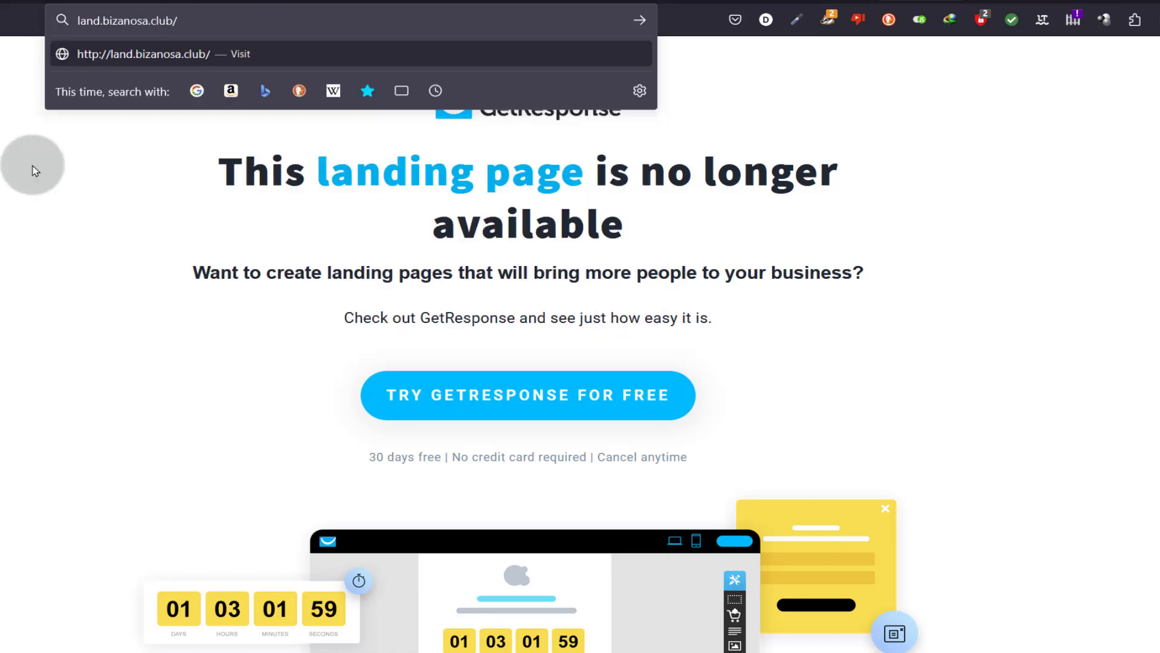
key("Return")
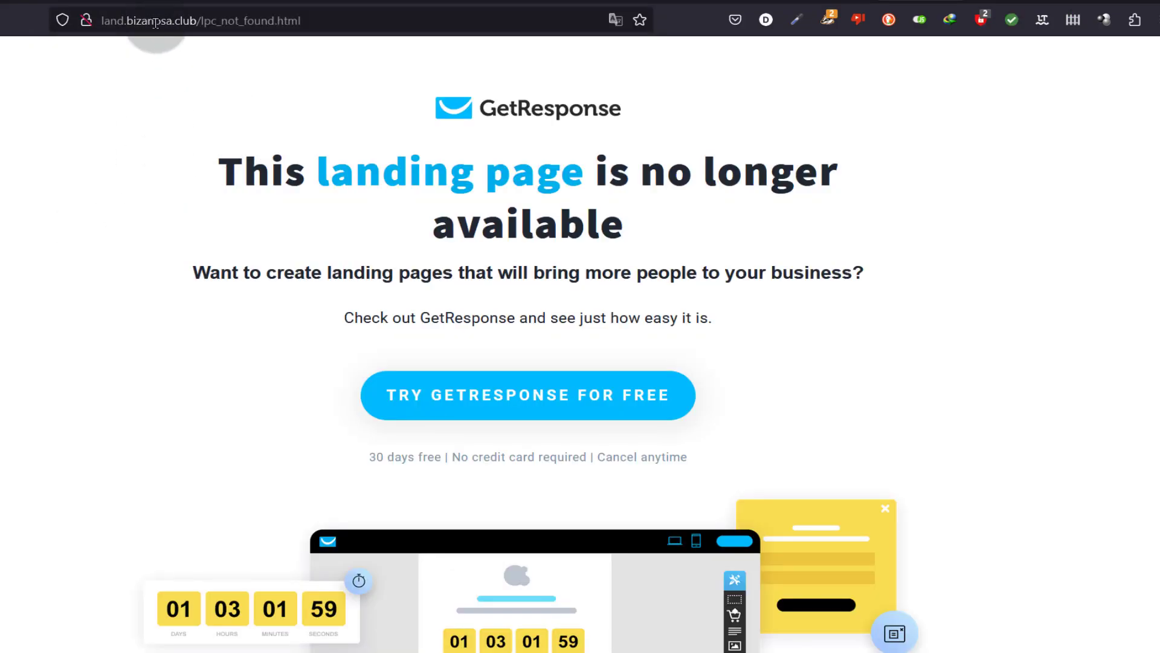
scroll(492, 345, "down", 3)
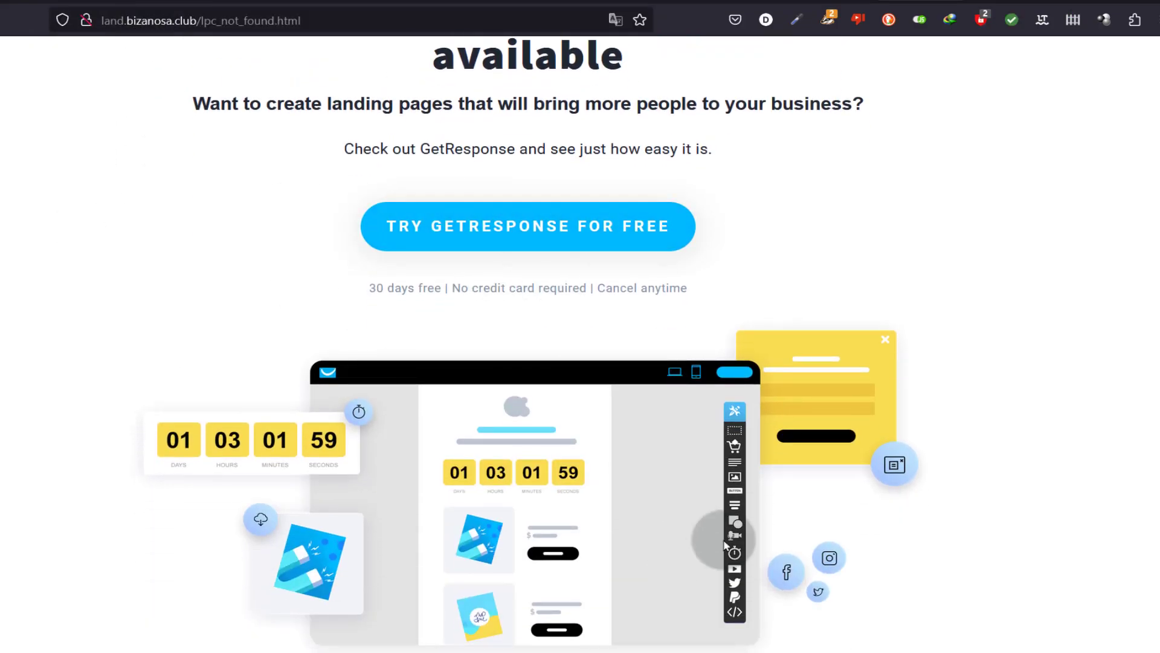
- Recheck the status of the assigned domain in the GetResponse landing page's URL settings
left_click(325, 5)
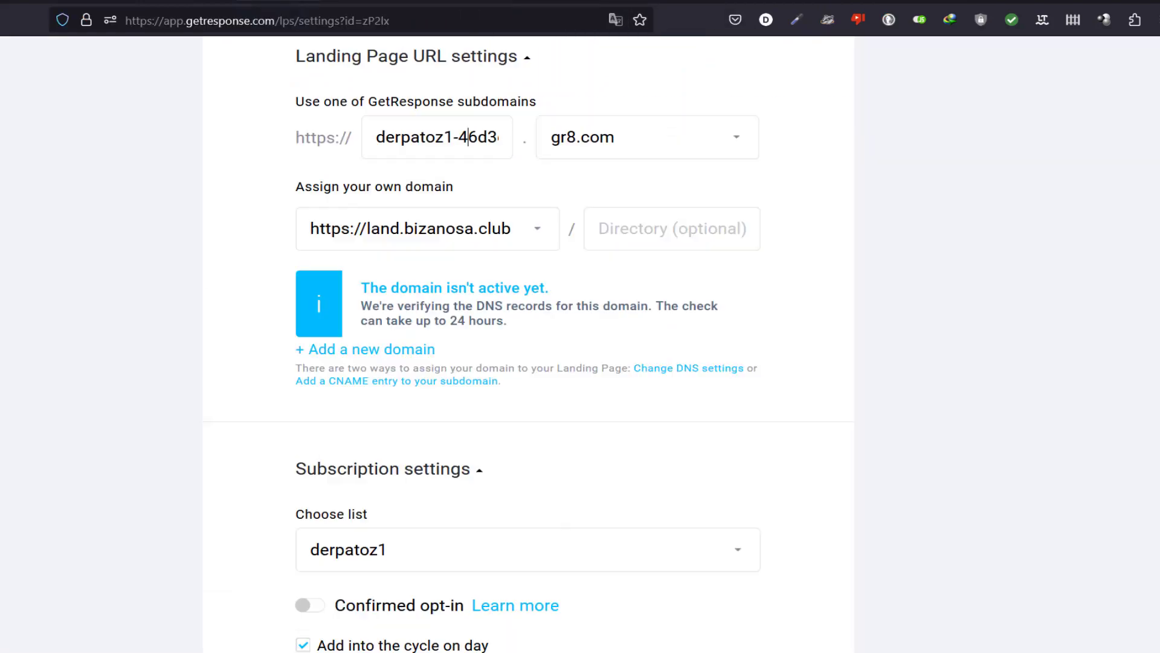
scroll(392, 326, "up", 2)
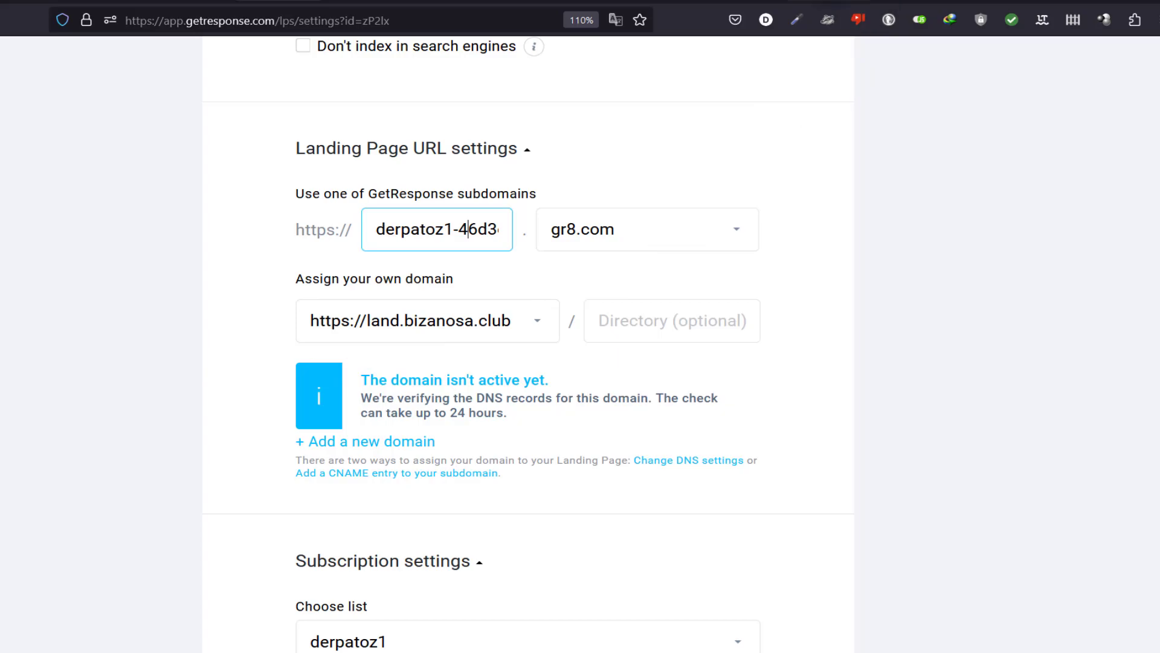
left_click(534, 2)
left_click(148, 2)
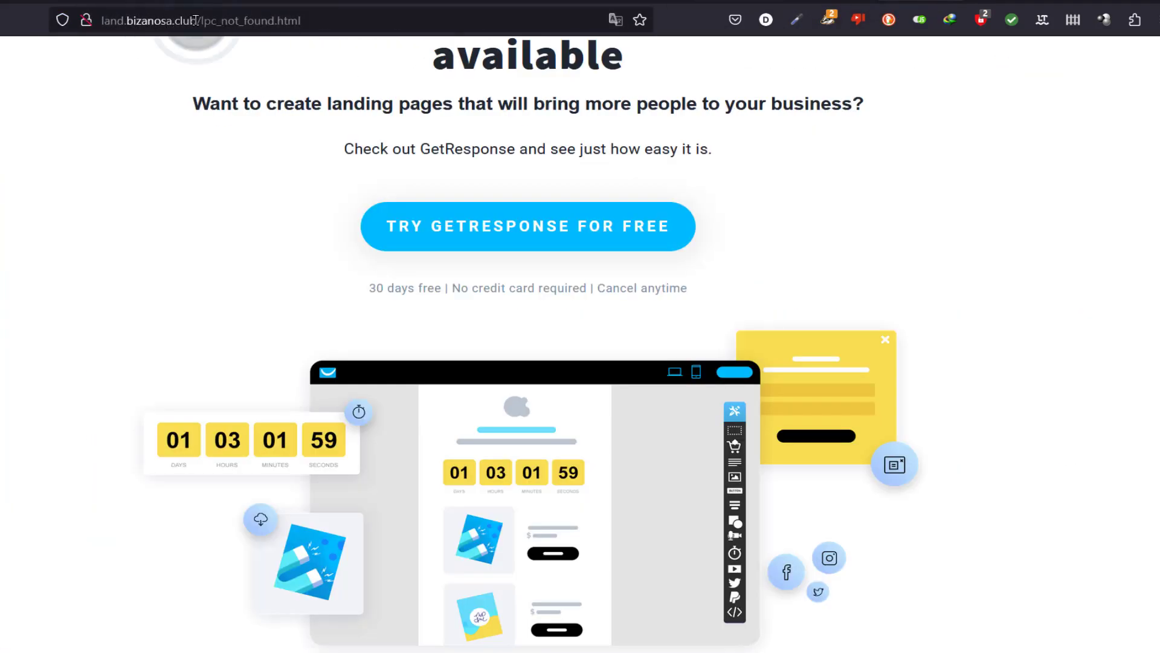
left_click_drag(196, 20, 414, 25)
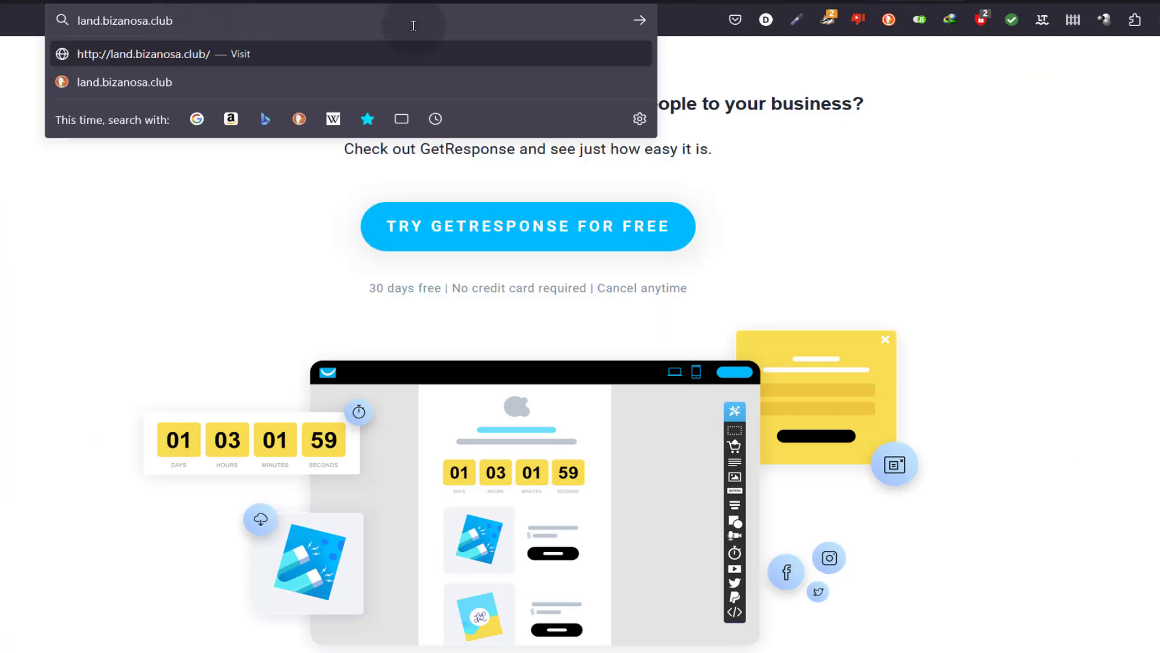
type("ww")
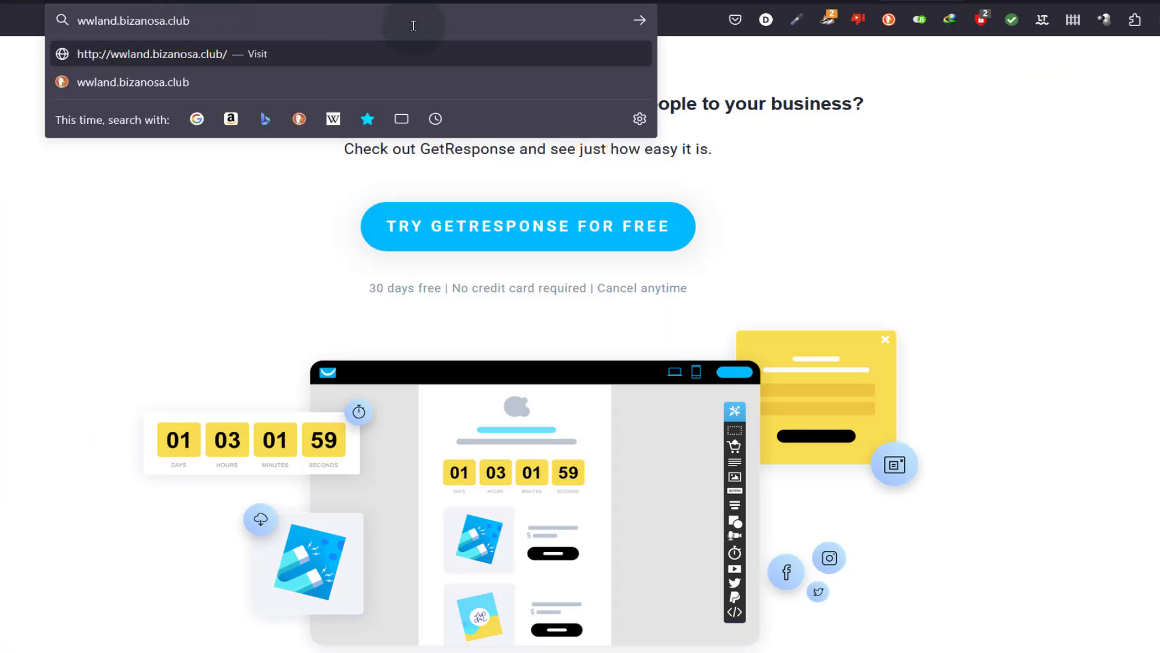
type(".")
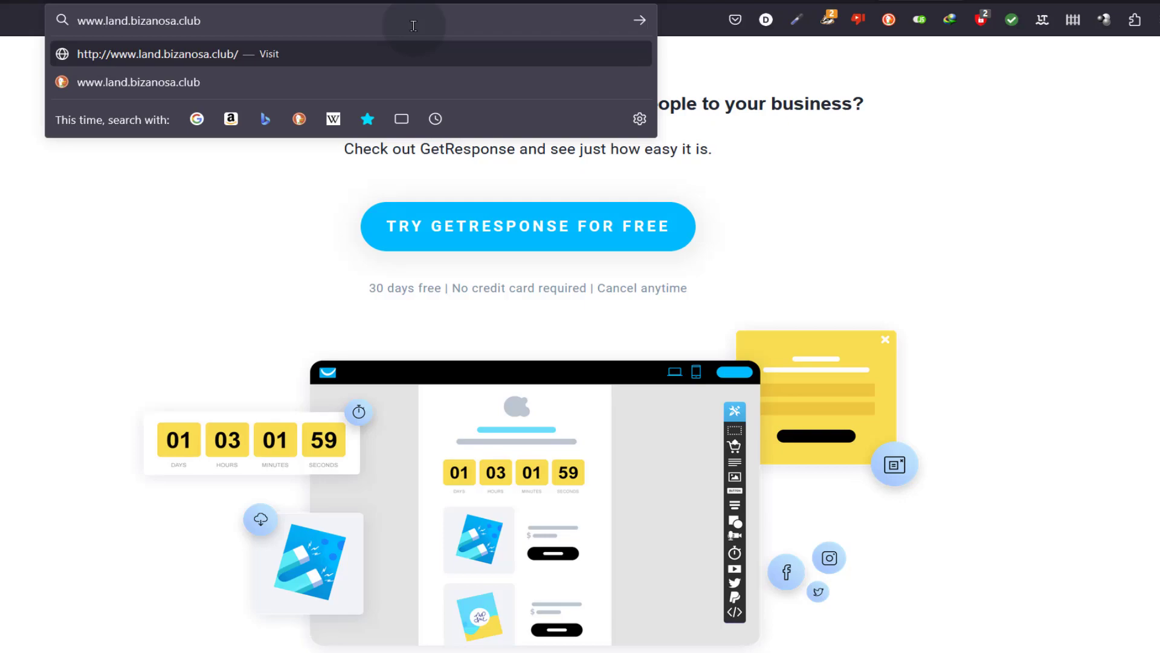
key("Return")
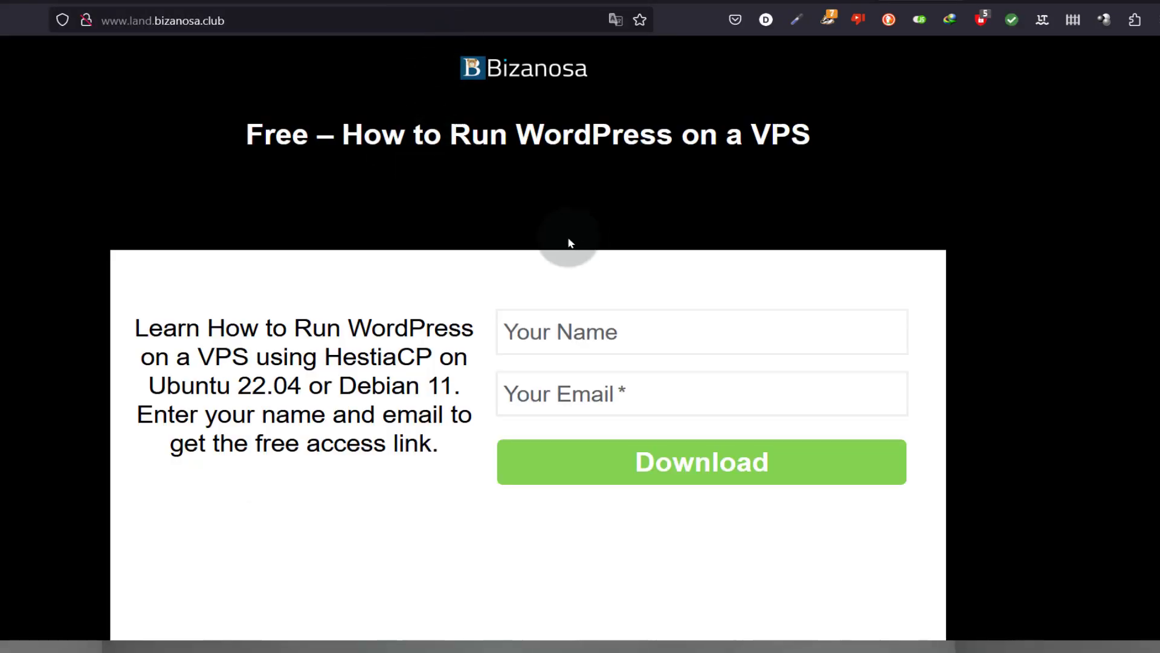
scroll(453, 197, "down", 10)
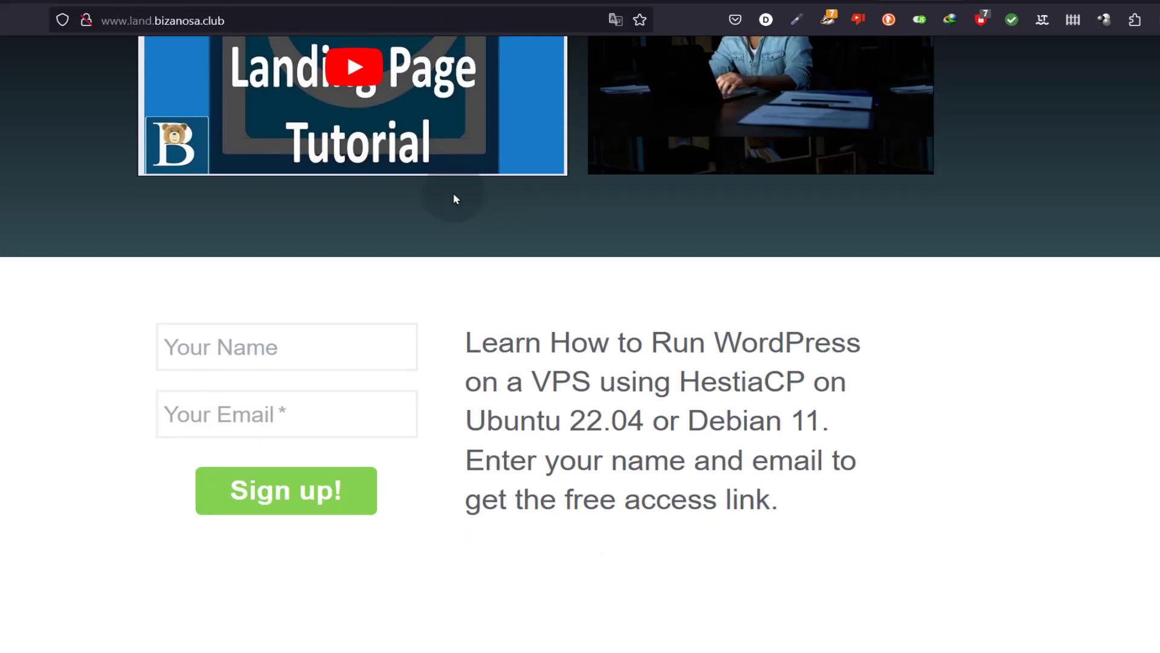
scroll(448, 366, "up", 4)
scroll(448, 364, "down", 4)
scroll(428, 329, "up", 15)
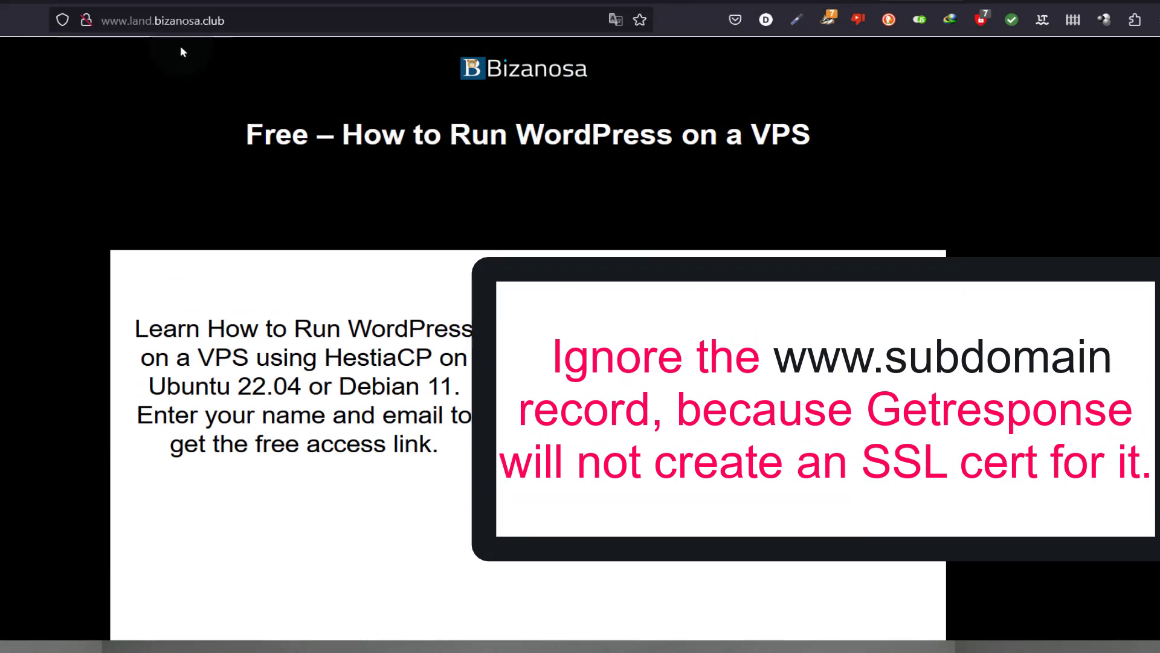
left_click_drag(129, 17, 228, 22)
key("ctrl+c")
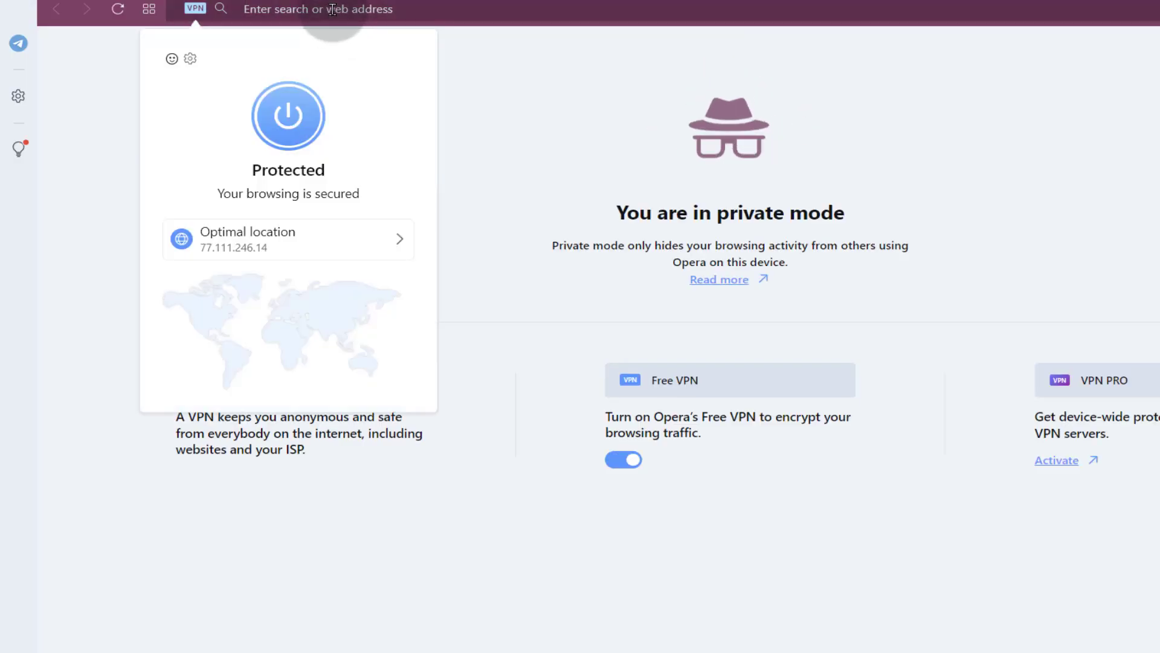
right_click(333, 10)
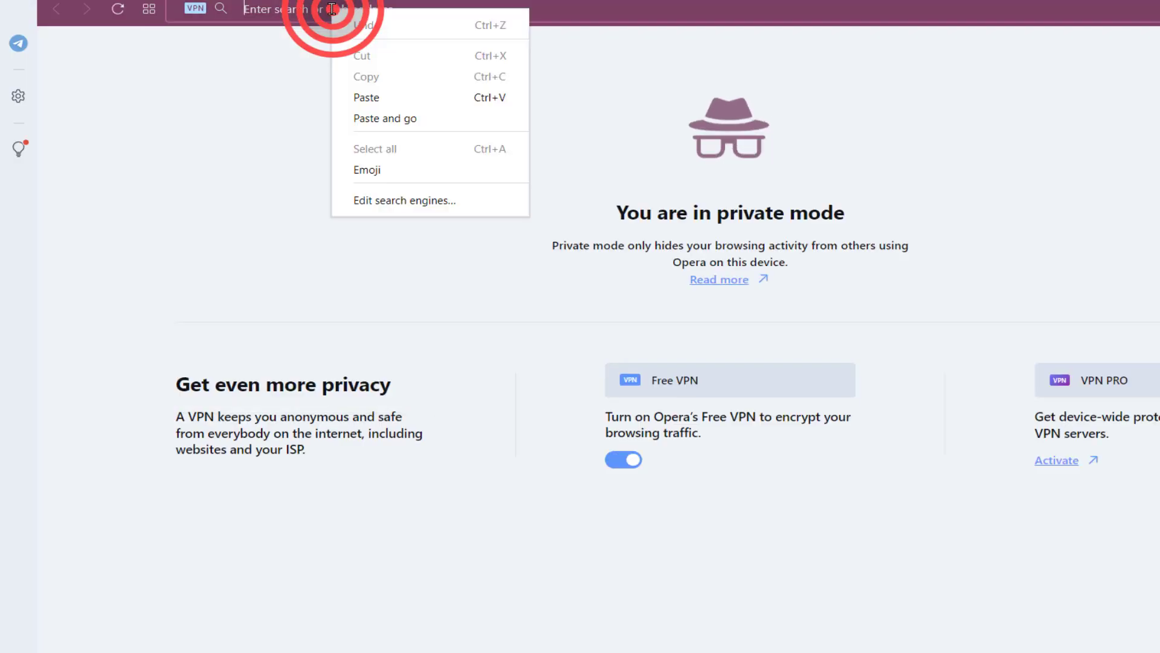
left_click(388, 116)
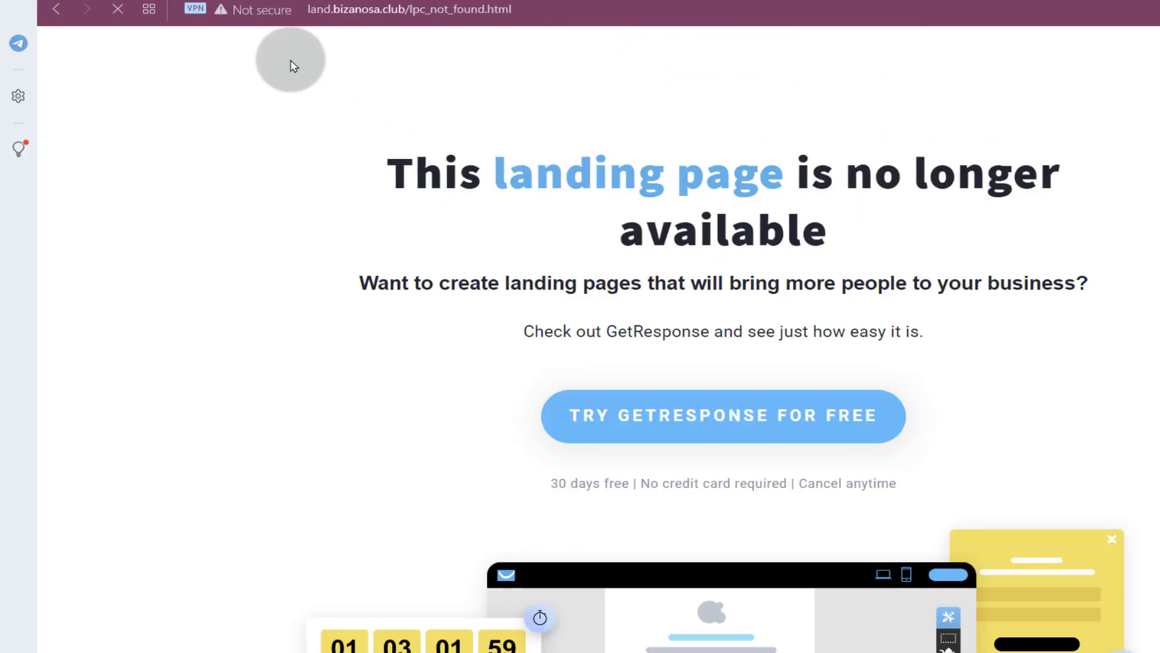
left_click(348, 2)
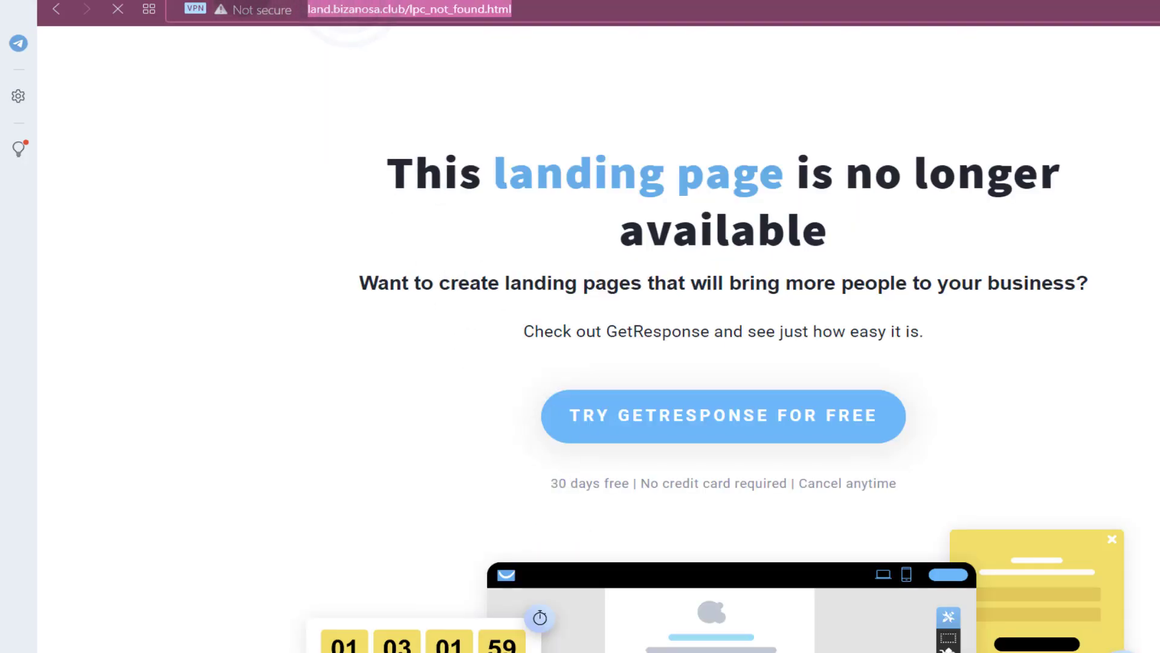
left_click(196, 9)
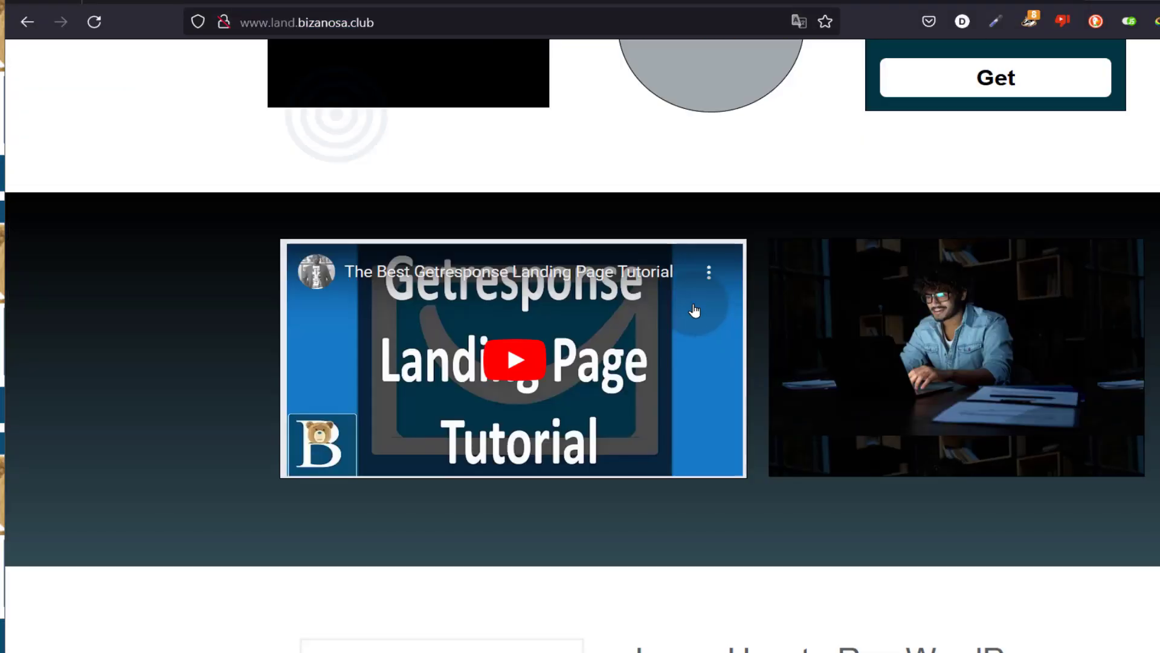
scroll(683, 285, "down", 3)
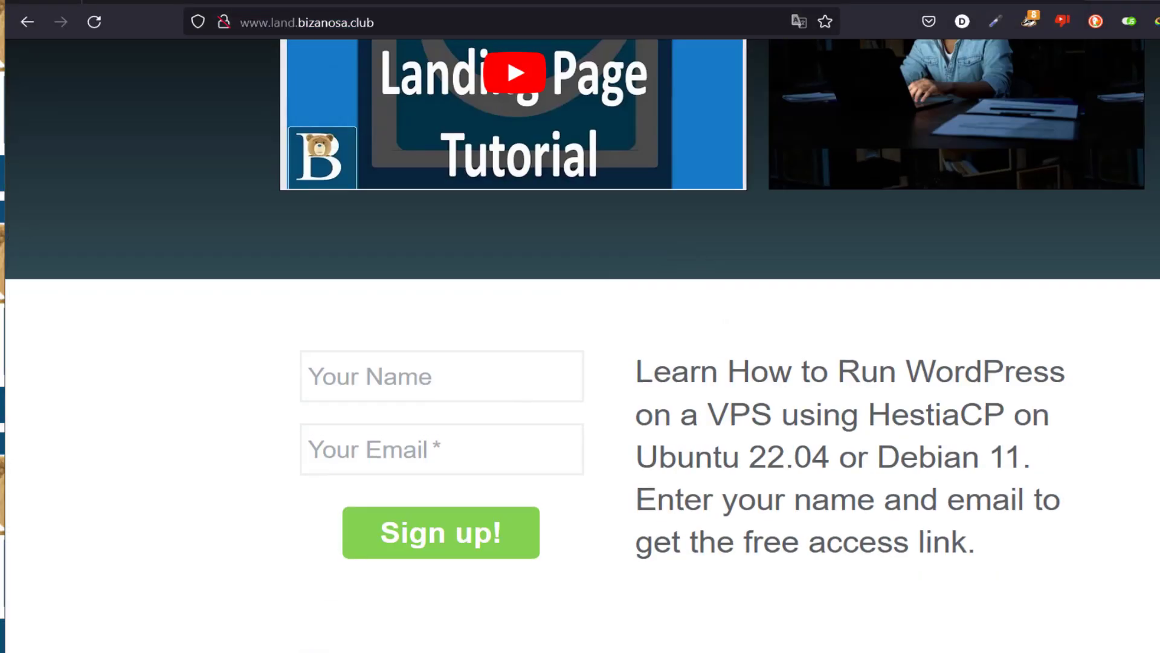
scroll(481, 381, "up", 5)
scroll(653, 217, "down", 2)
scroll(605, 350, "up", 4)
scroll(605, 354, "down", 6)
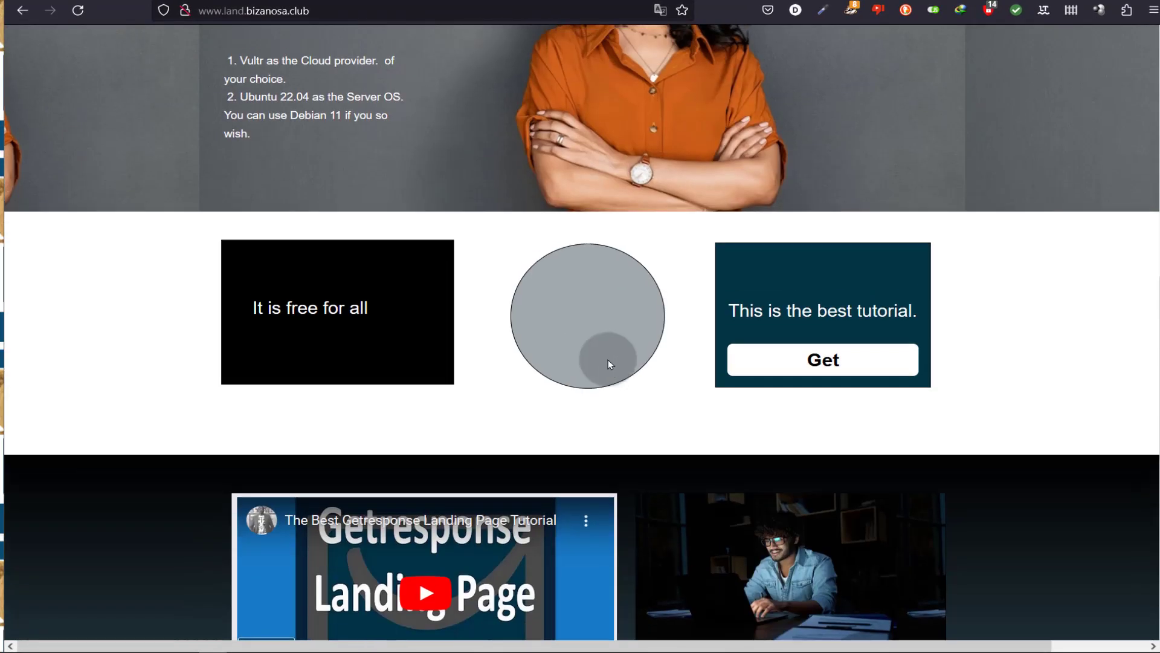
scroll(606, 351, "down", 2)
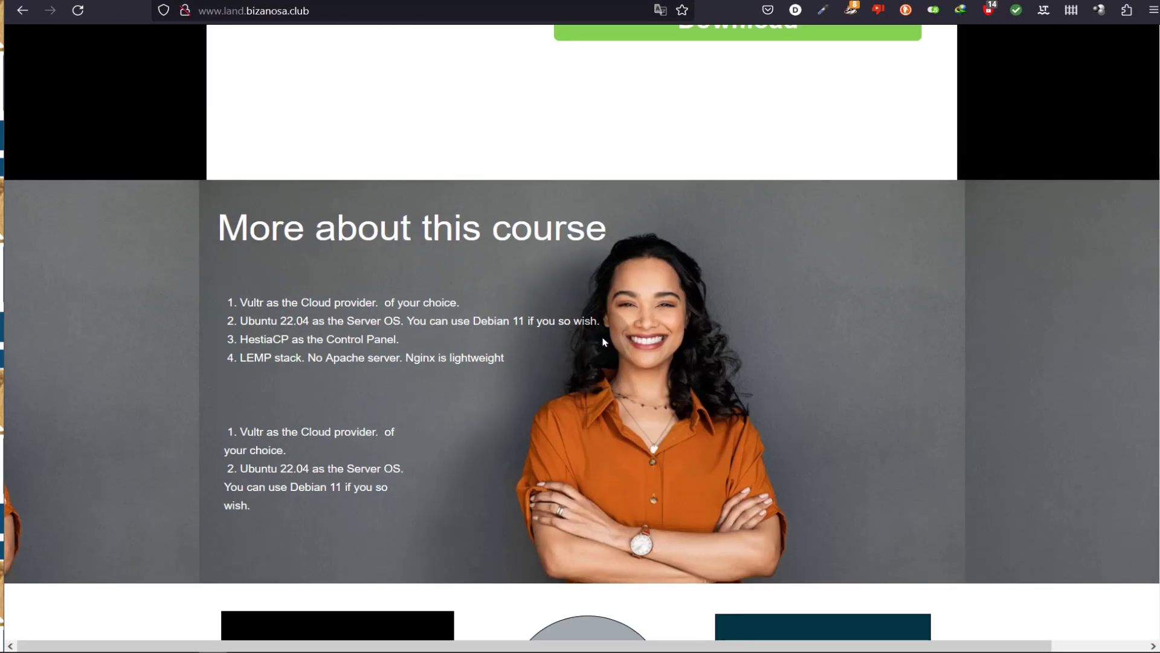
scroll(556, 96, "up", 5)
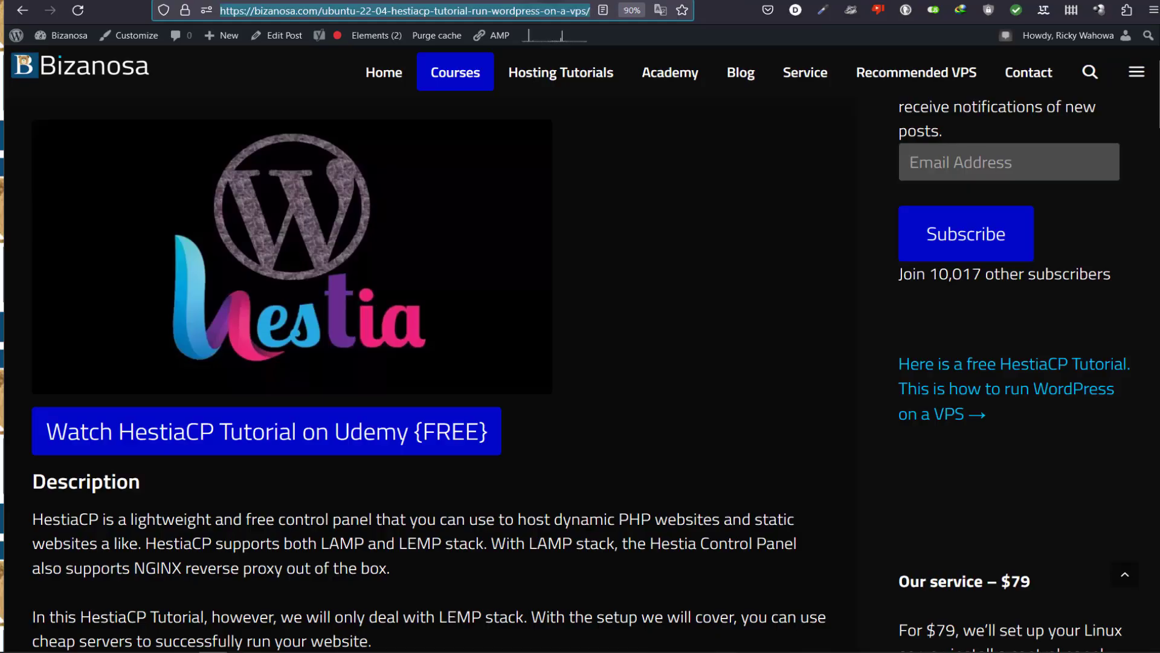
- Look over the free HestiaCP WordPress tutorial page on bizanosa.com up to its title
left_click(567, 246)
scroll(568, 284, "up", 3)
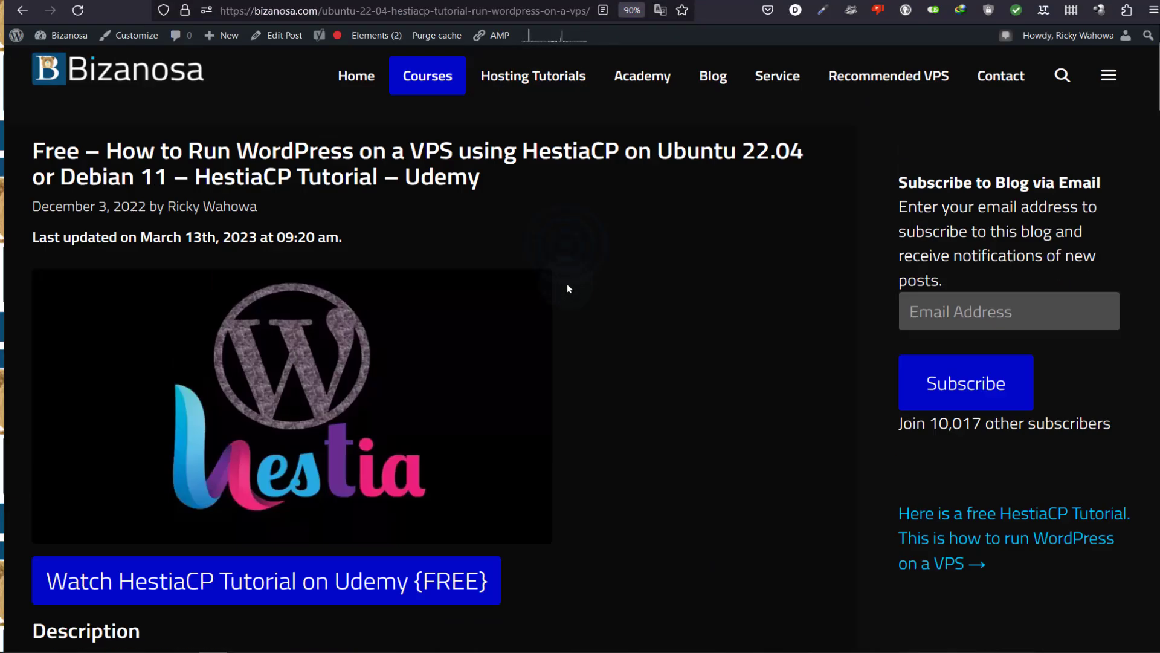